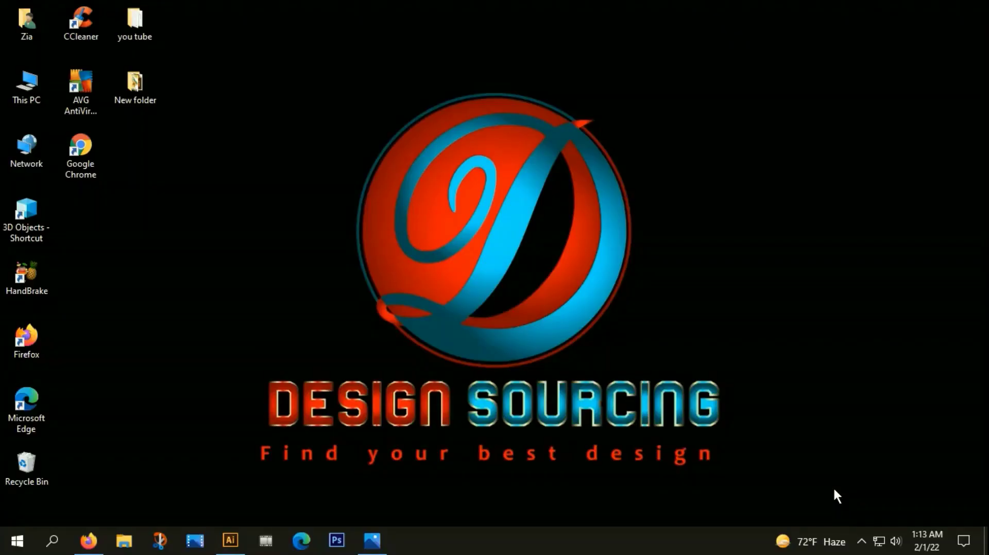
Step: Preview the ffff-01.jpg camping T-shirt photo in Windows Photos, then switch to Illustrator
left_click(372, 540)
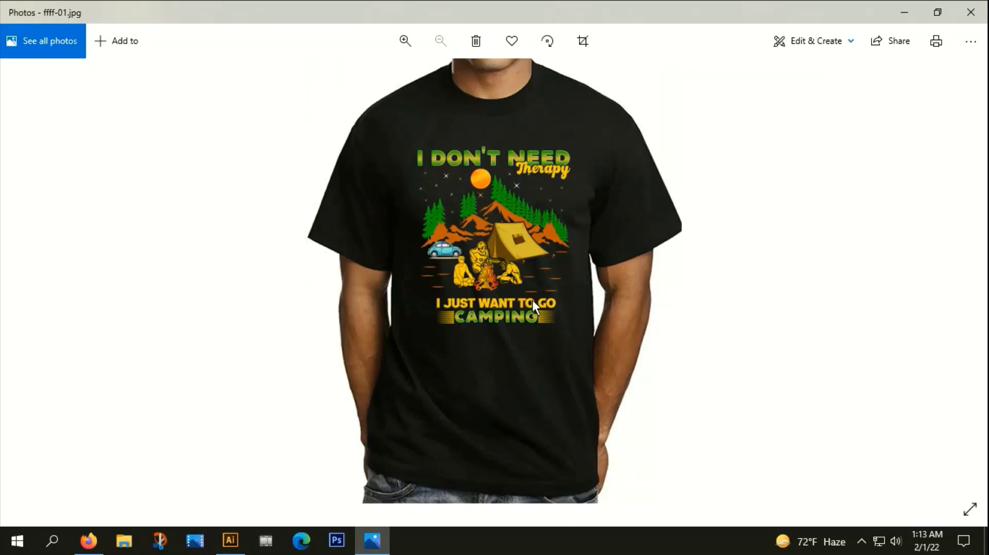
scroll(507, 305, "up", 2)
scroll(507, 305, "down", 1)
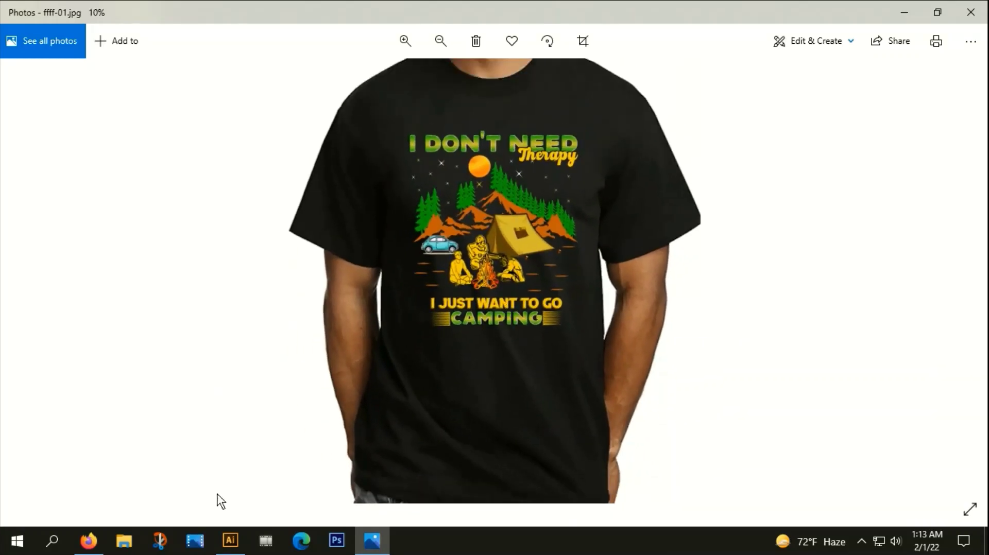
left_click(231, 540)
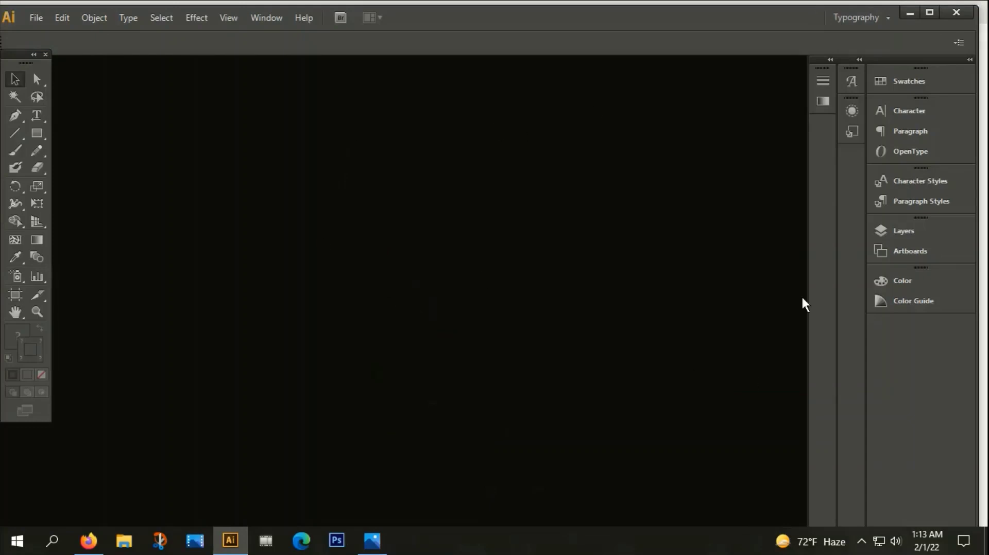
Step: Create a new 12 × 18 in document
left_click(38, 20)
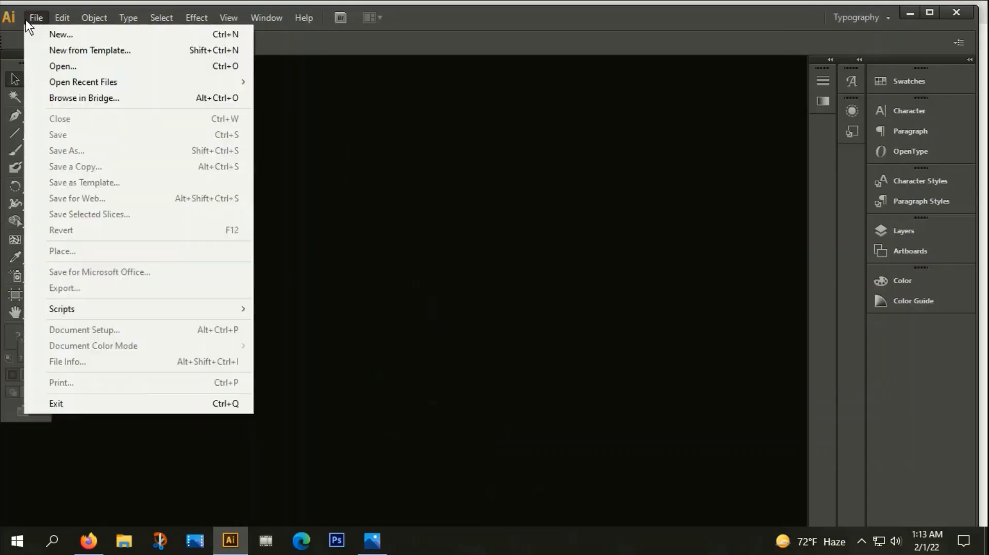
left_click(66, 33)
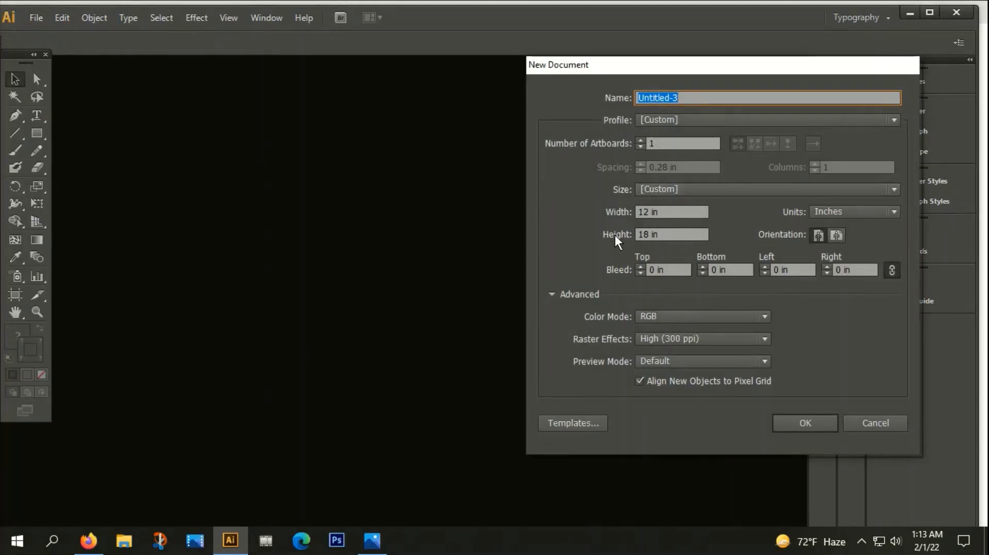
left_click(813, 421)
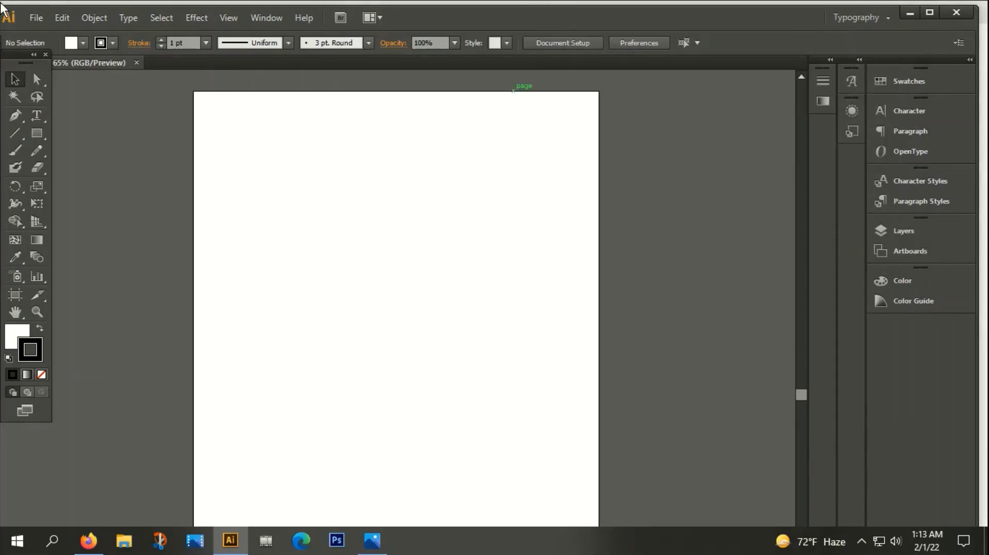
Step: Place the ffff-01.jpg T-shirt photo and move it left of the artboard
left_click(37, 17)
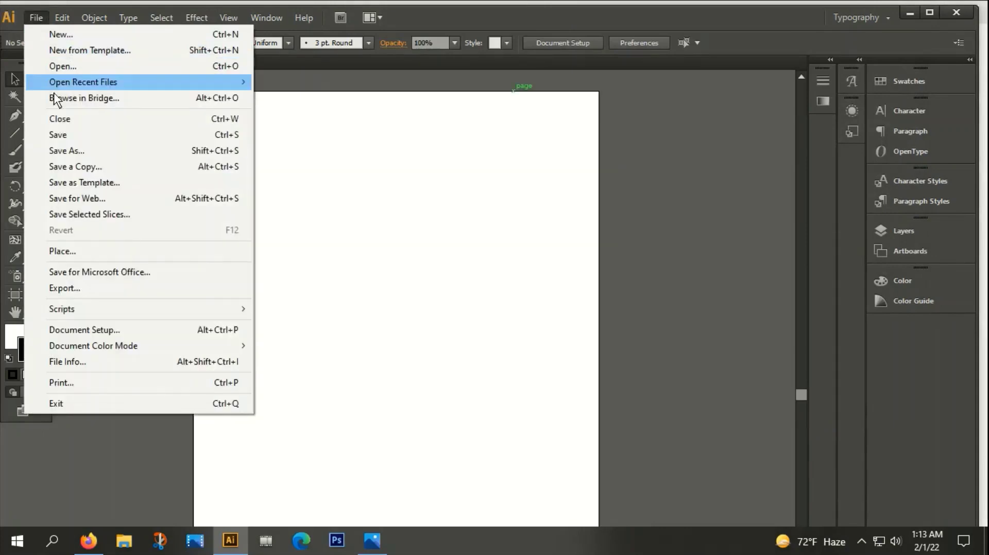
left_click(66, 253)
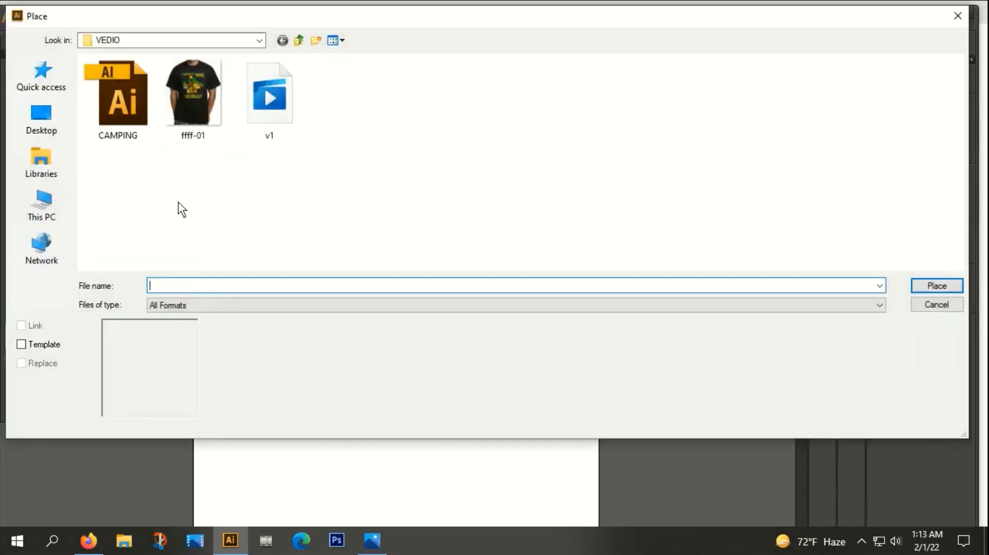
double_click(186, 98)
key("ctrl+minus")
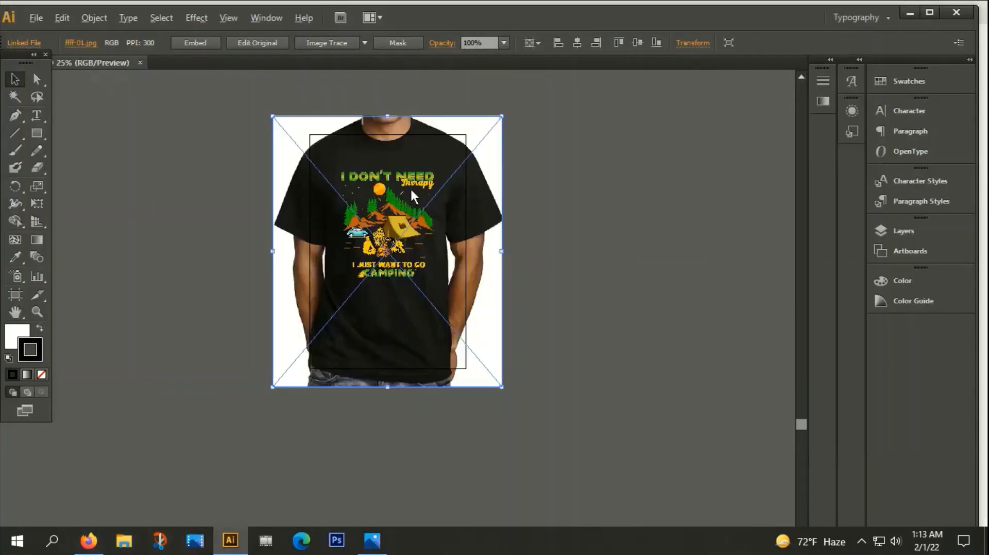
left_click_drag(410, 187, 211, 202)
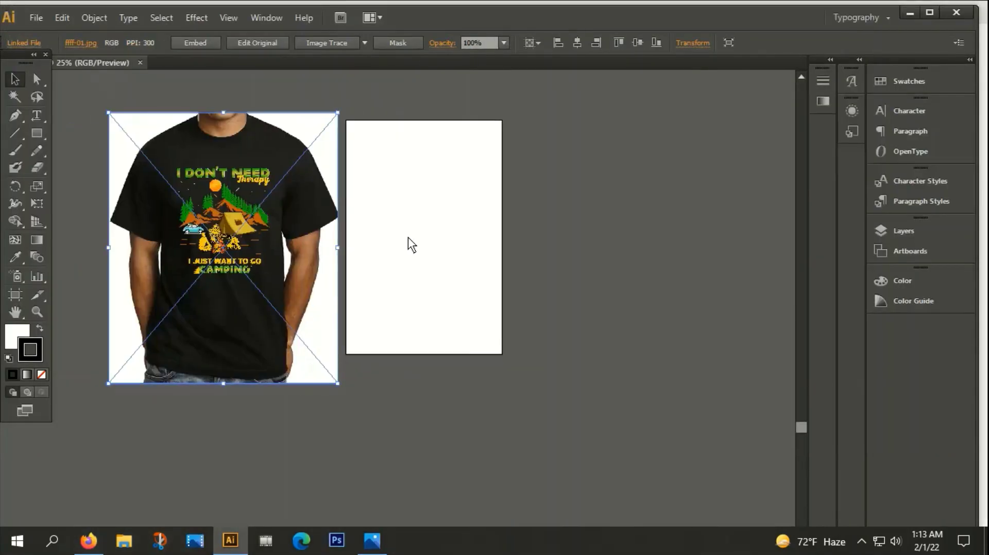
left_click(392, 232)
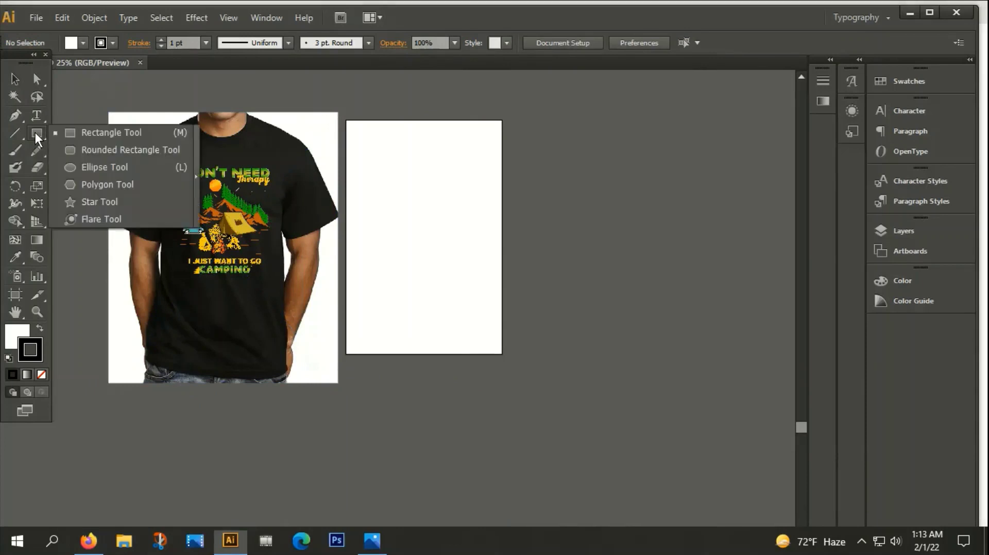
Step: Draw a rectangle over the whole artboard with a black fill and no stroke
left_click_drag(35, 132, 63, 131)
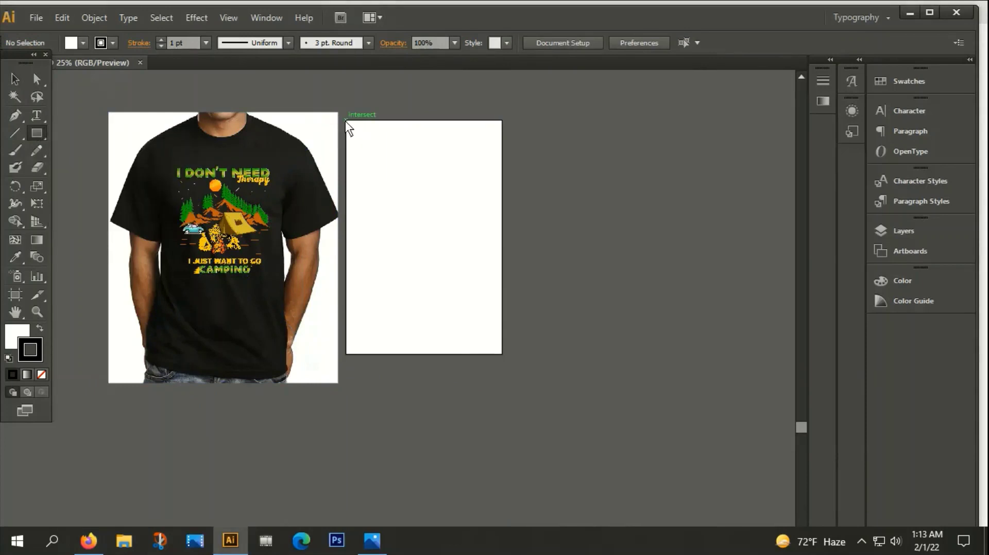
left_click_drag(345, 121, 501, 354)
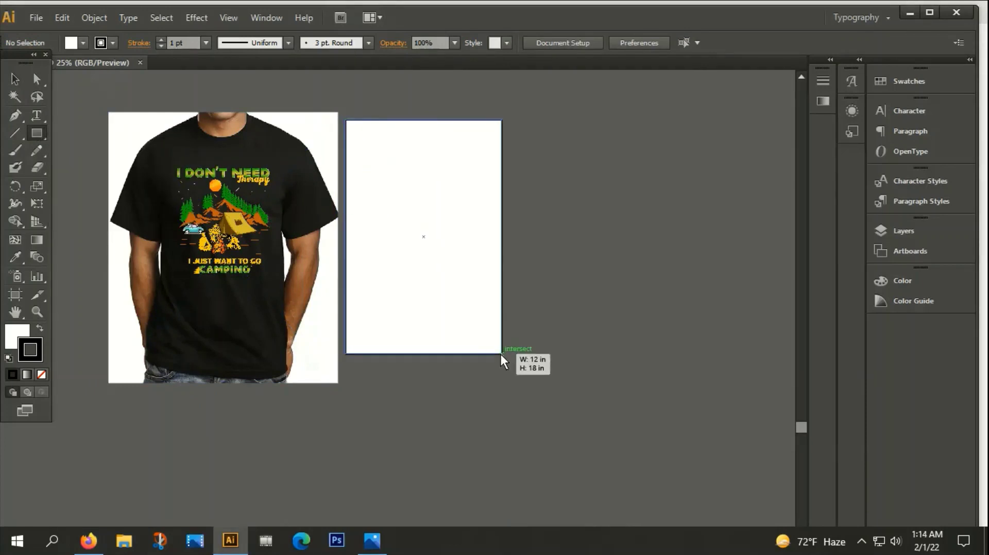
left_click(39, 329)
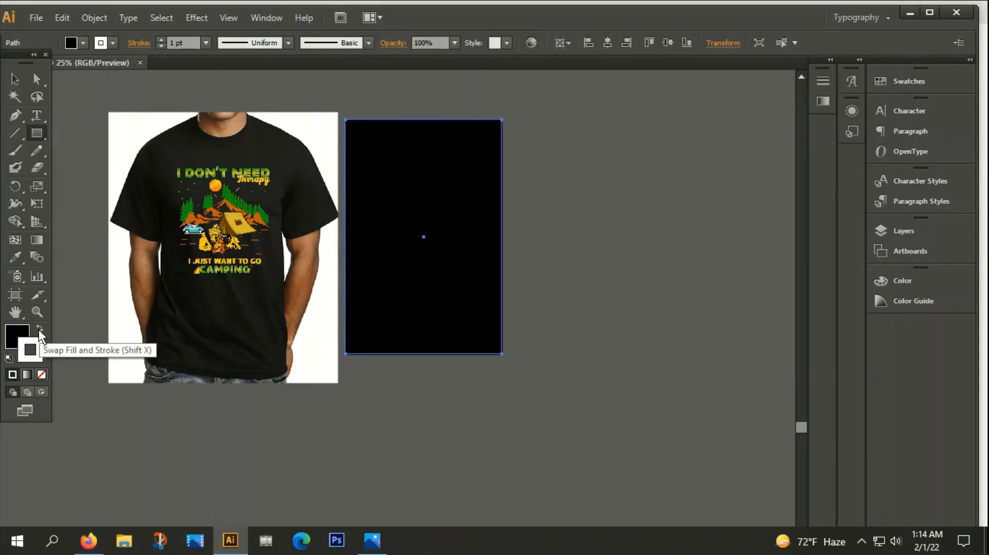
left_click(41, 375)
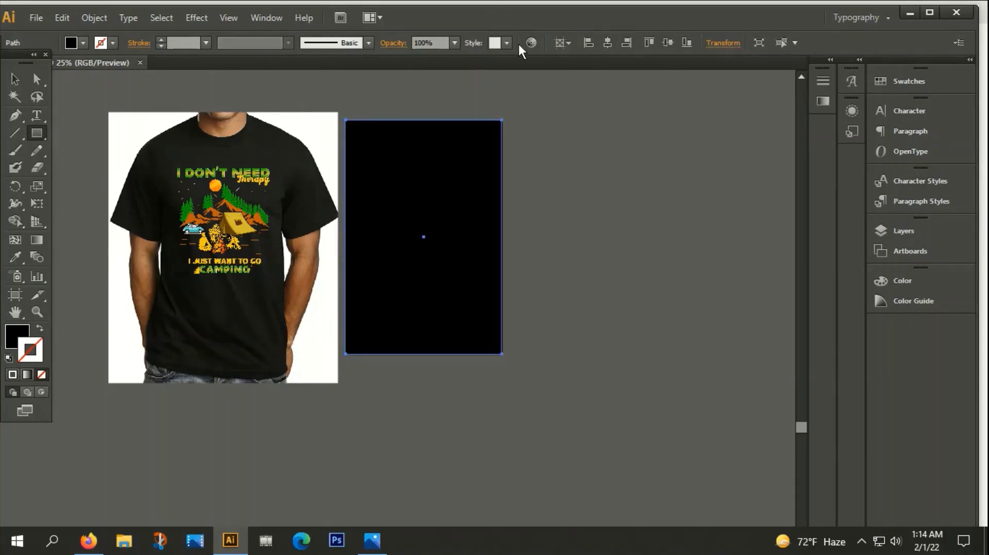
key("ctrl+shift+a")
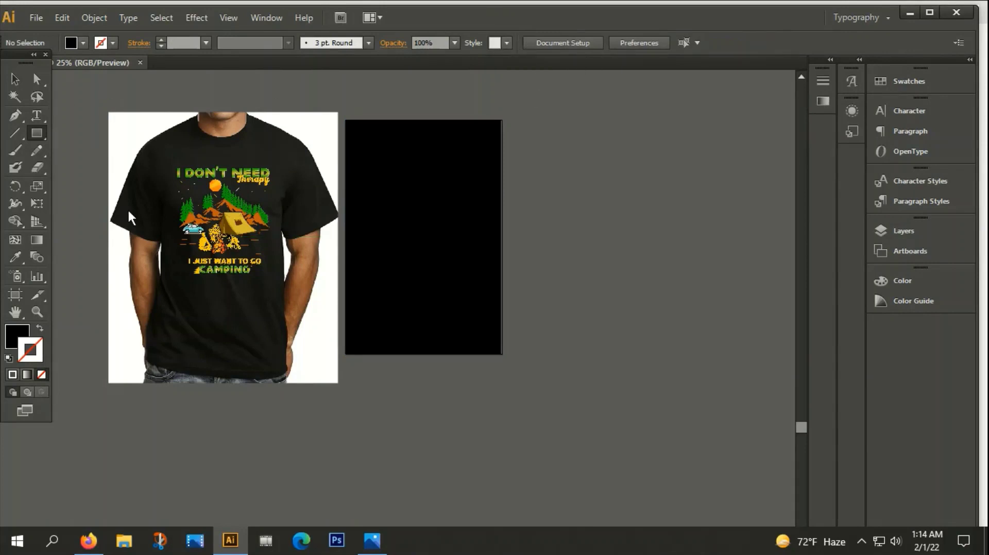
Step: Open CAMPING.ai and select all of its artwork
left_click(30, 16)
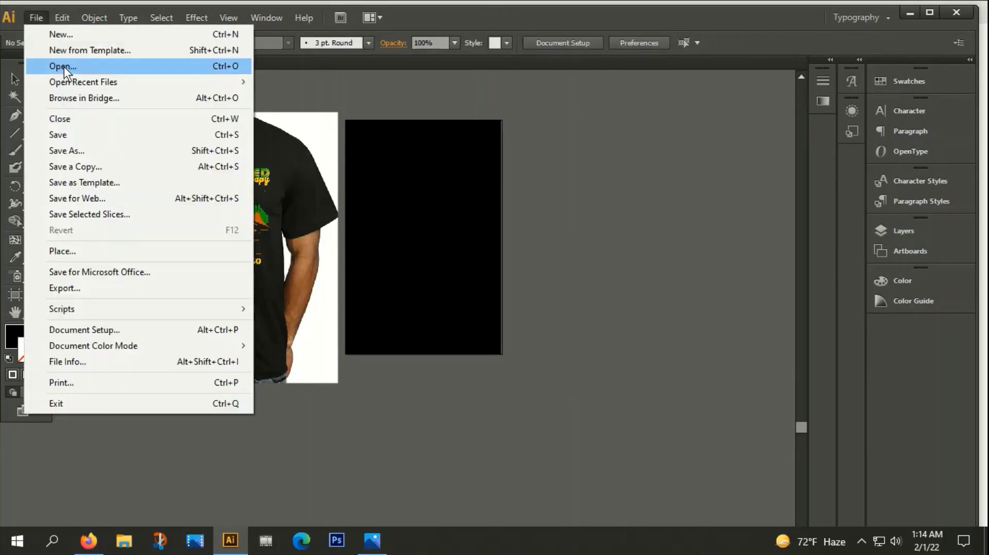
left_click(64, 66)
double_click(134, 110)
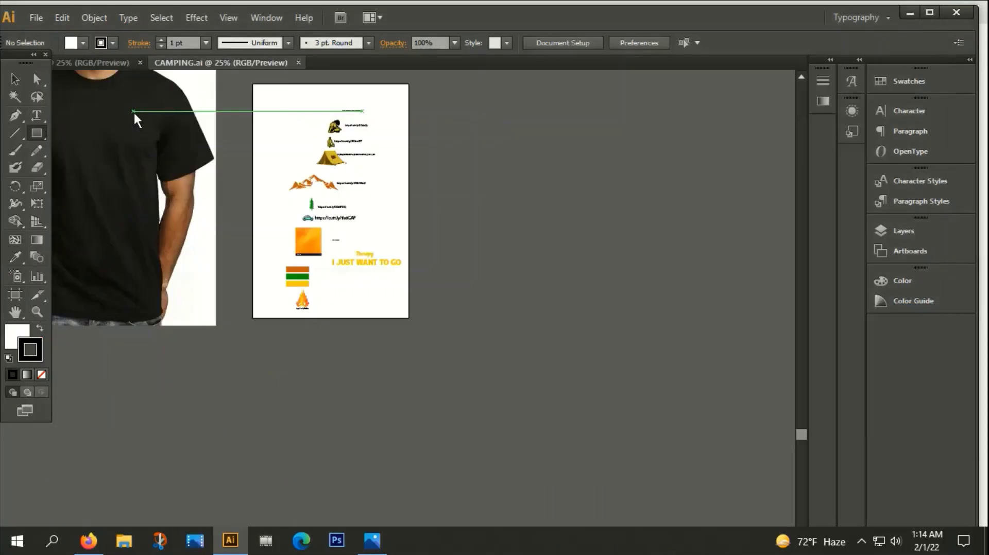
left_click_drag(252, 82, 455, 355)
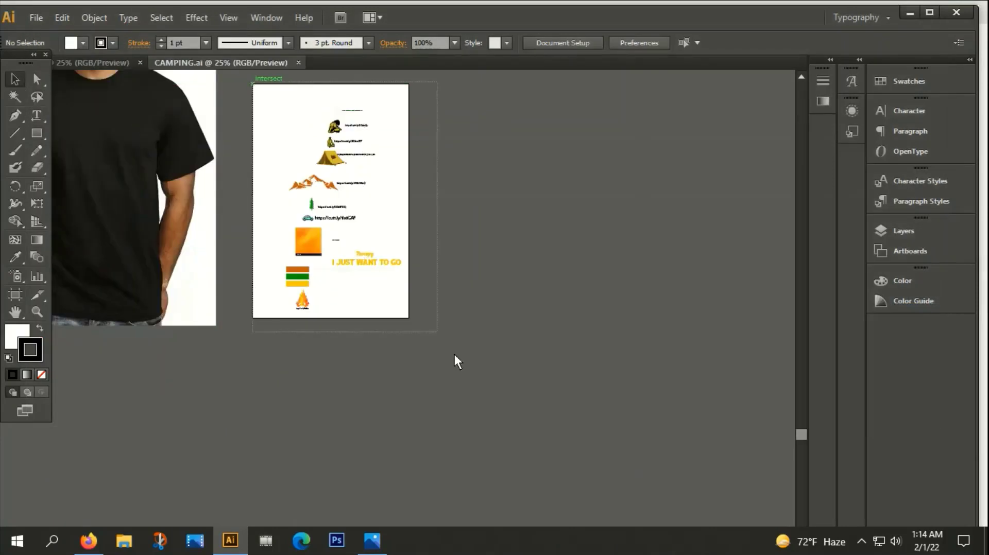
Step: Paste the camping artwork into the mockup document, right of the black artboard
left_click(89, 63)
key("ctrl+v")
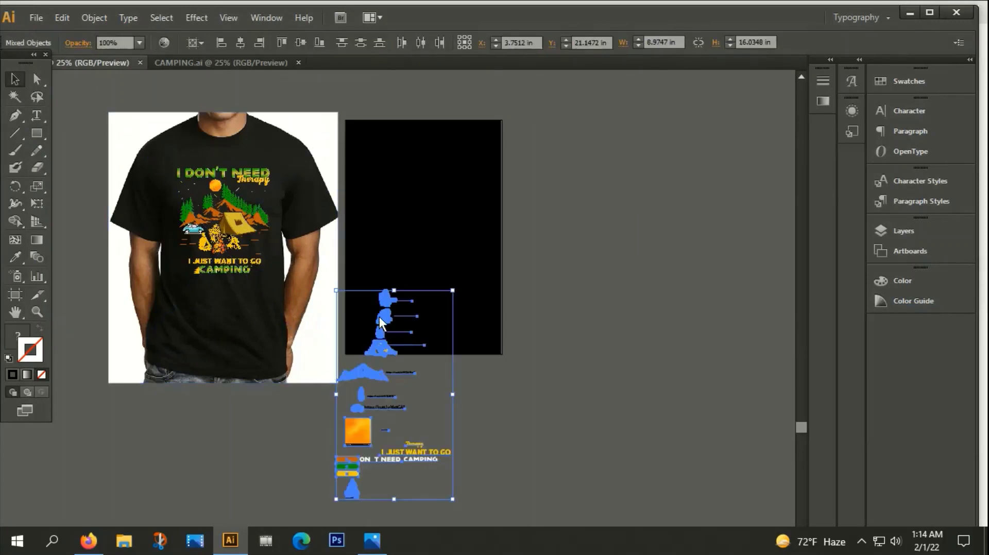
left_click_drag(394, 342, 624, 205)
left_click(548, 267)
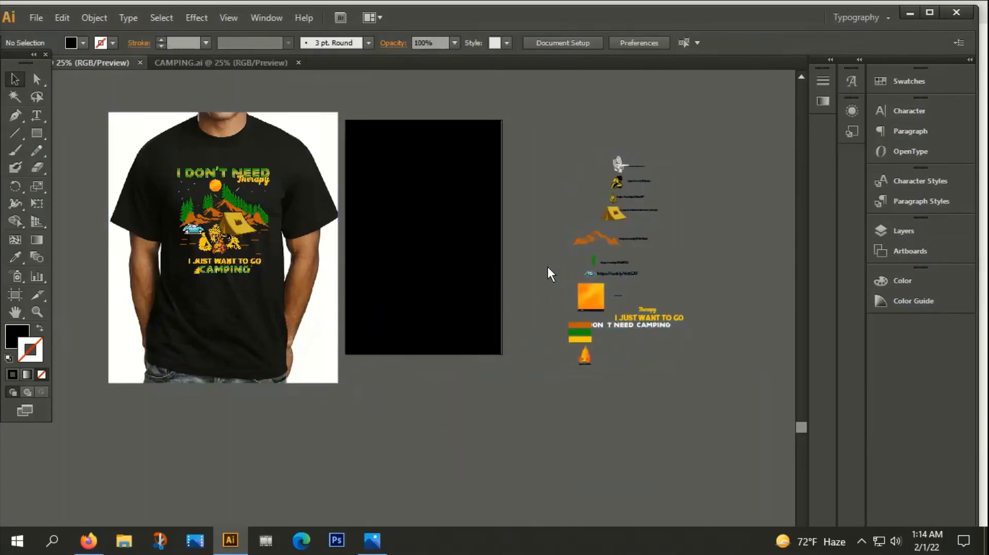
Step: Nudge the T-shirt mockup up and left, then select the link text beside the tent
left_click_drag(317, 289, 295, 269)
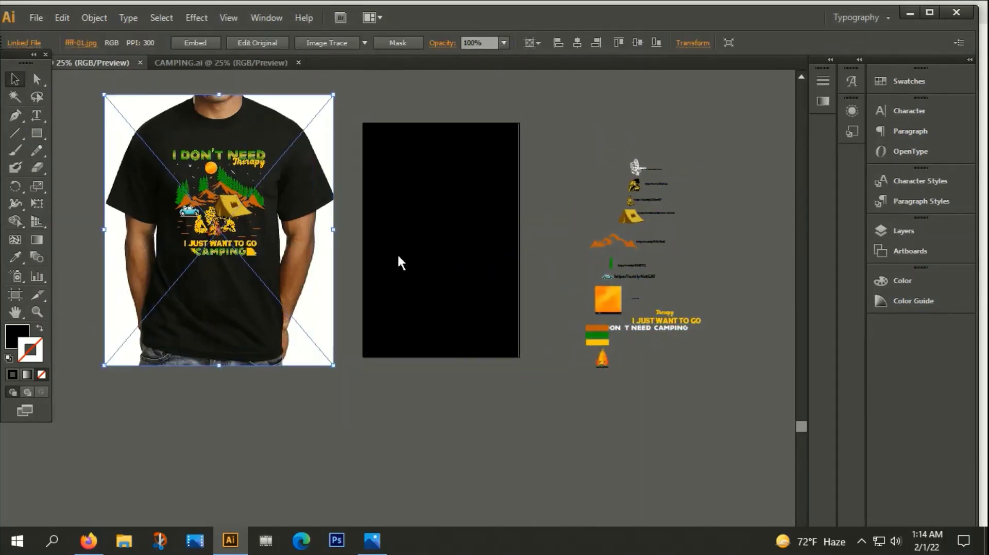
scroll(489, 233, "up", 1)
scroll(703, 213, "up", 2)
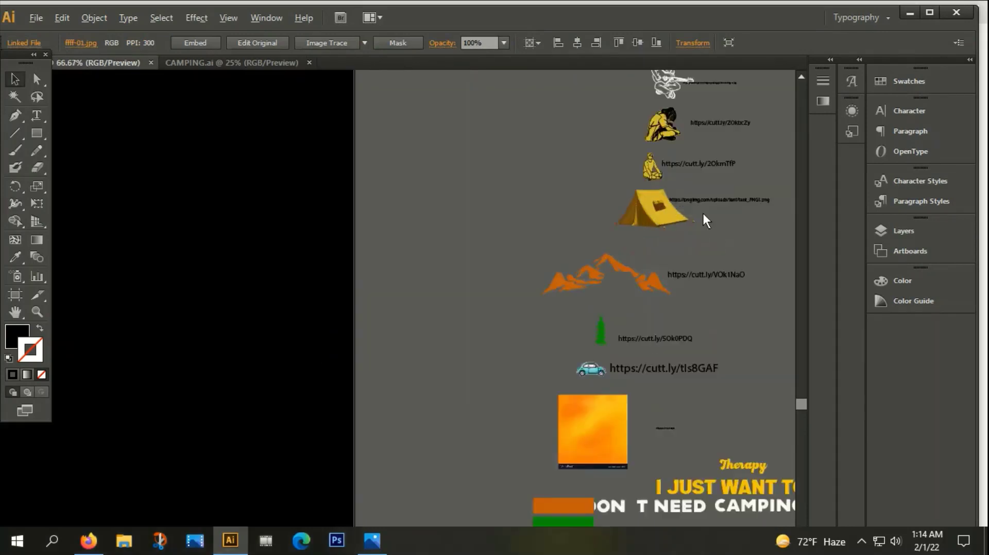
scroll(685, 196, "up", 1)
scroll(690, 194, "down", 2)
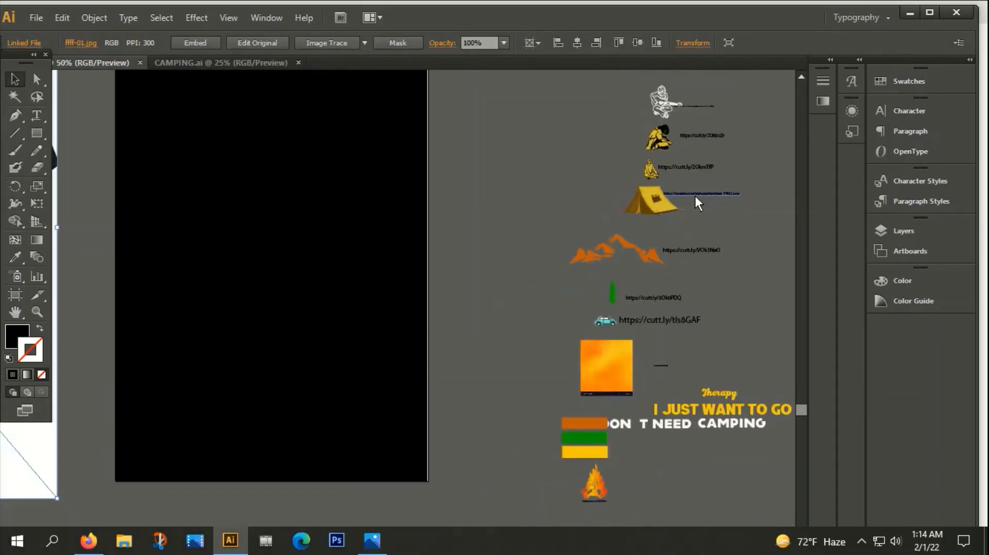
left_click(695, 196)
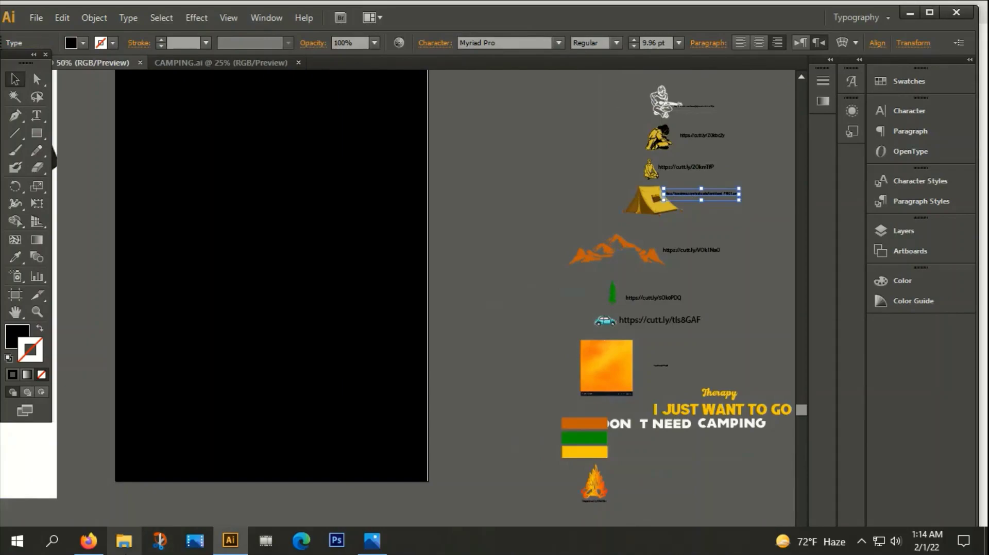
left_click(89, 541)
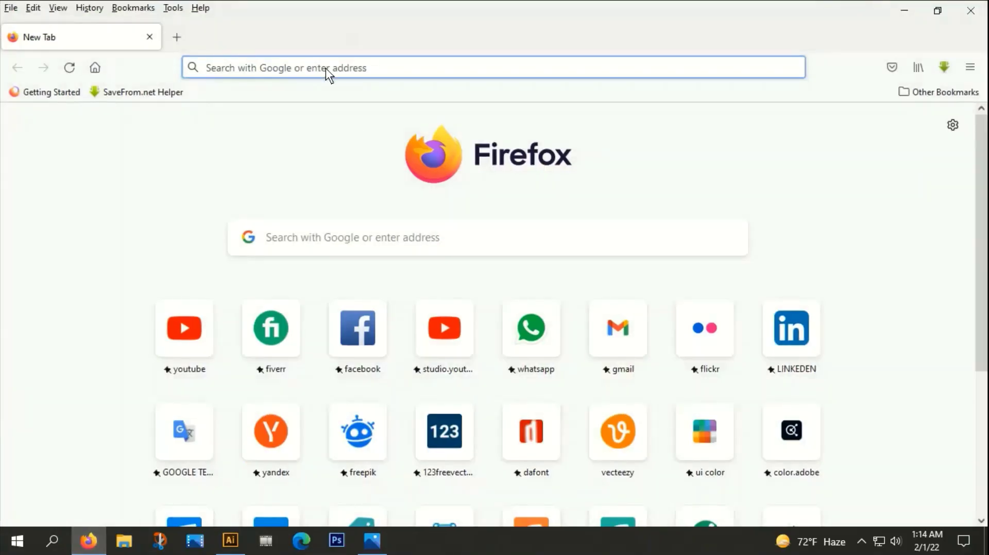
left_click(325, 68)
type("https://pngimg.com/uploads/tent/tent_PNG1.png")
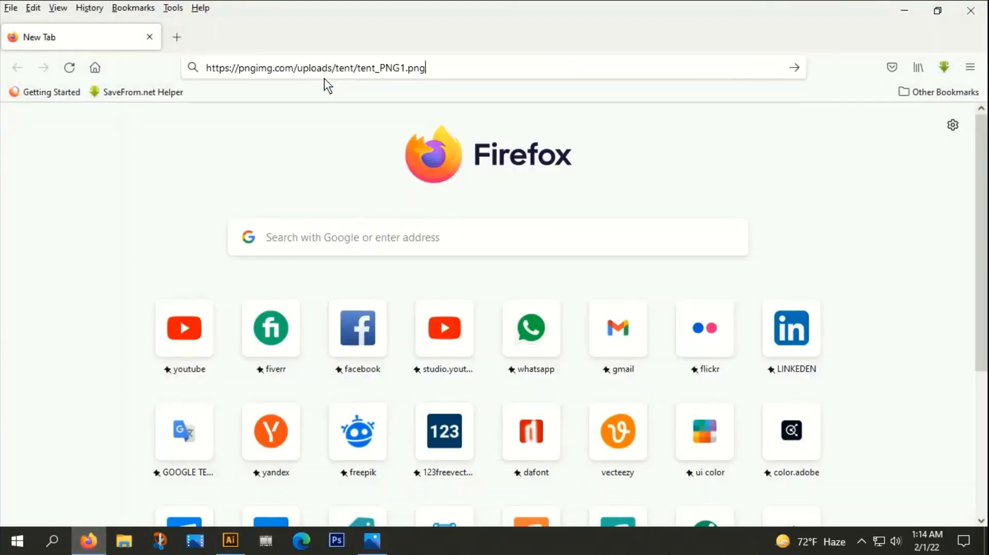
key("Return")
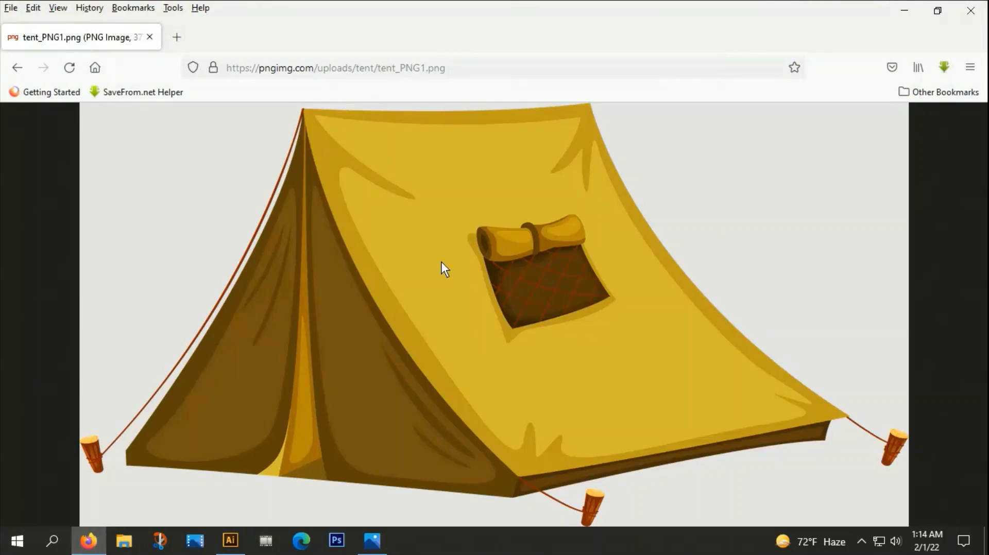
right_click(367, 187)
left_click(400, 224)
left_click(230, 541)
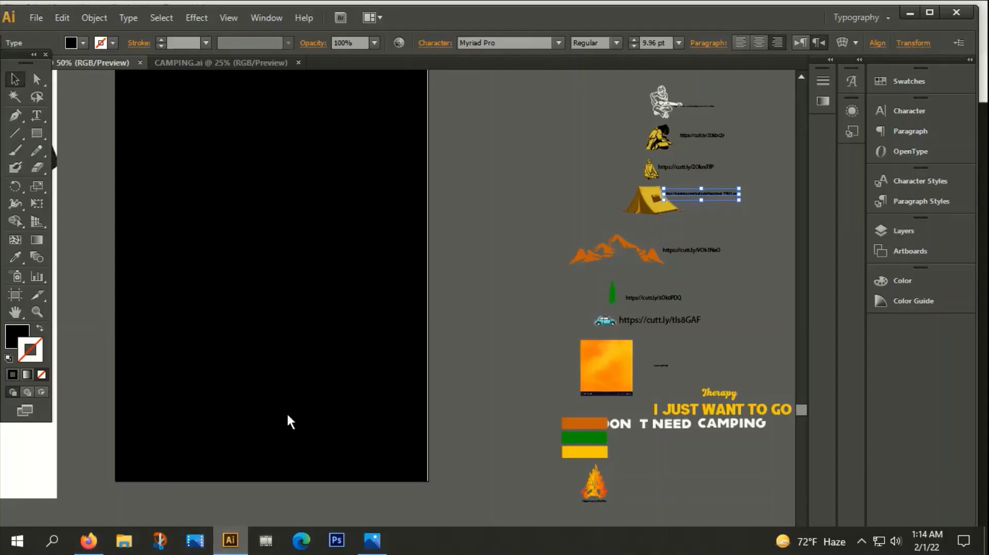
key("ctrl+v")
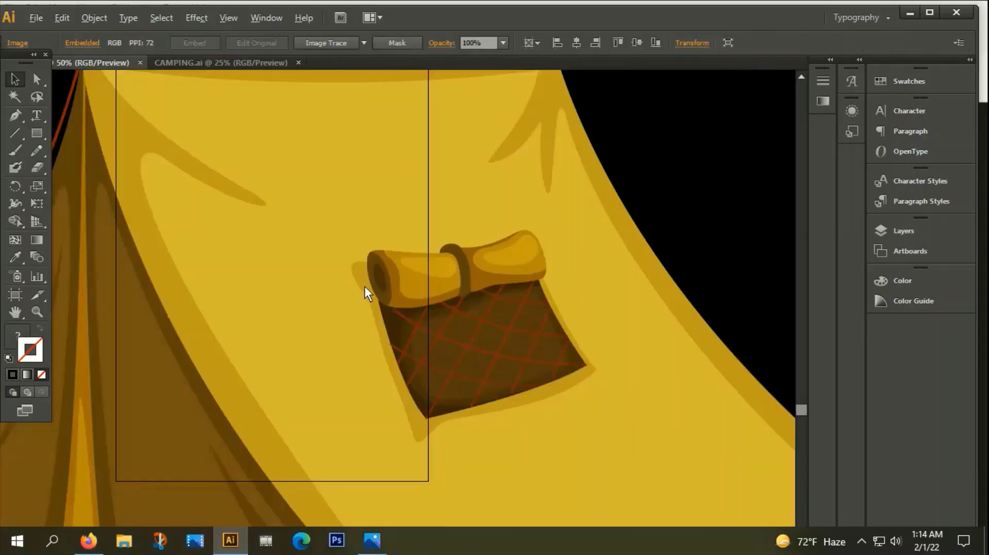
scroll(369, 286, "down", 4)
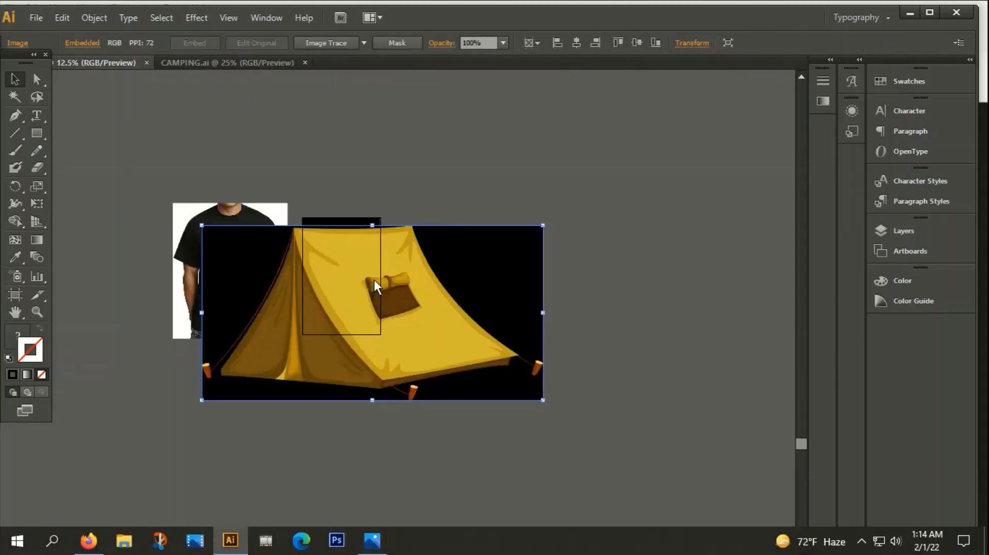
key("Delete")
left_click(89, 540)
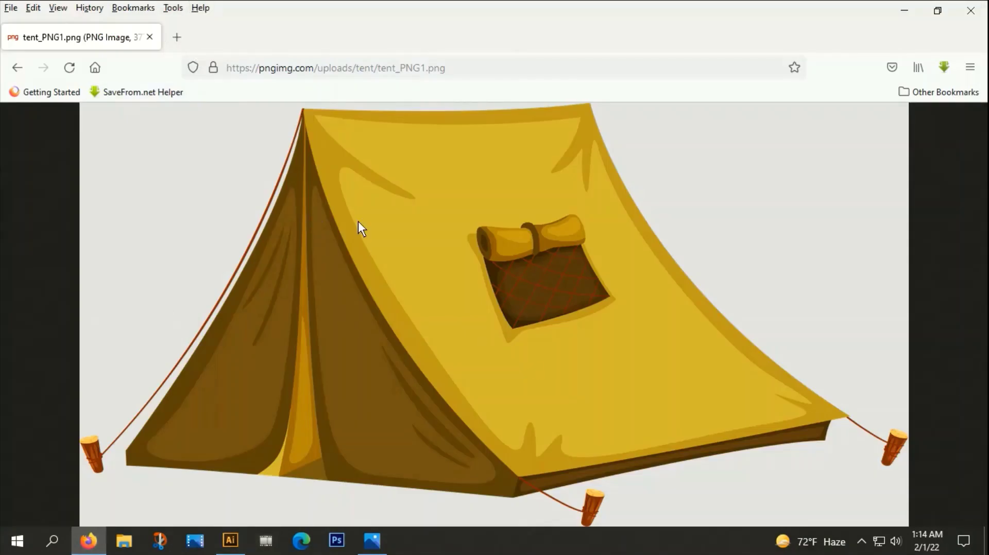
Step: Save the tent image from Firefox to the Desktop as tent_PNG1
right_click(314, 174)
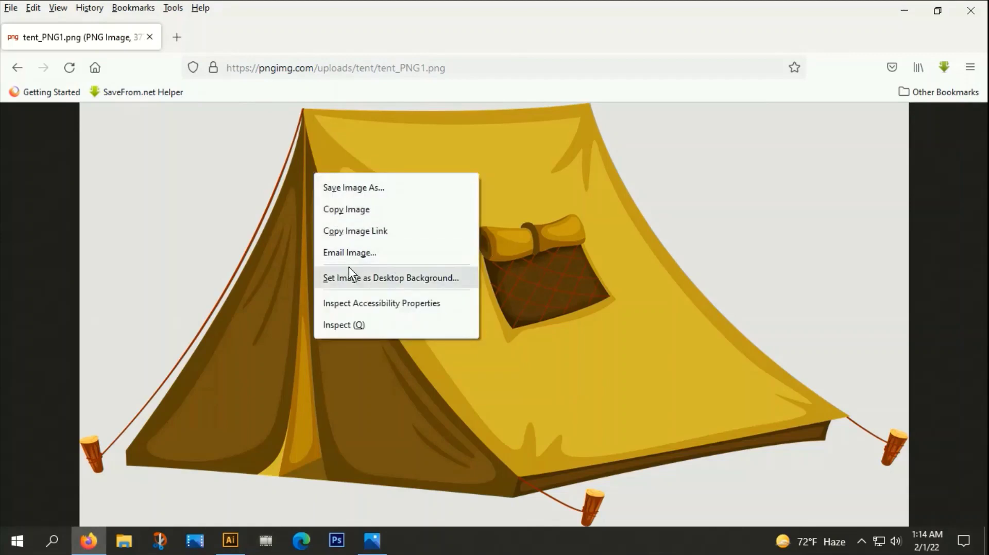
left_click(357, 190)
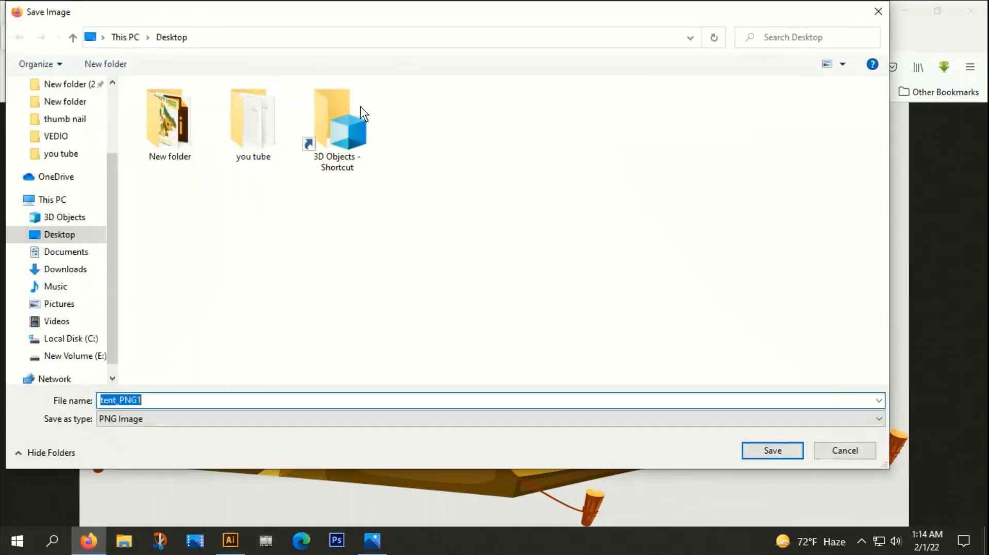
mouse_move(62, 217)
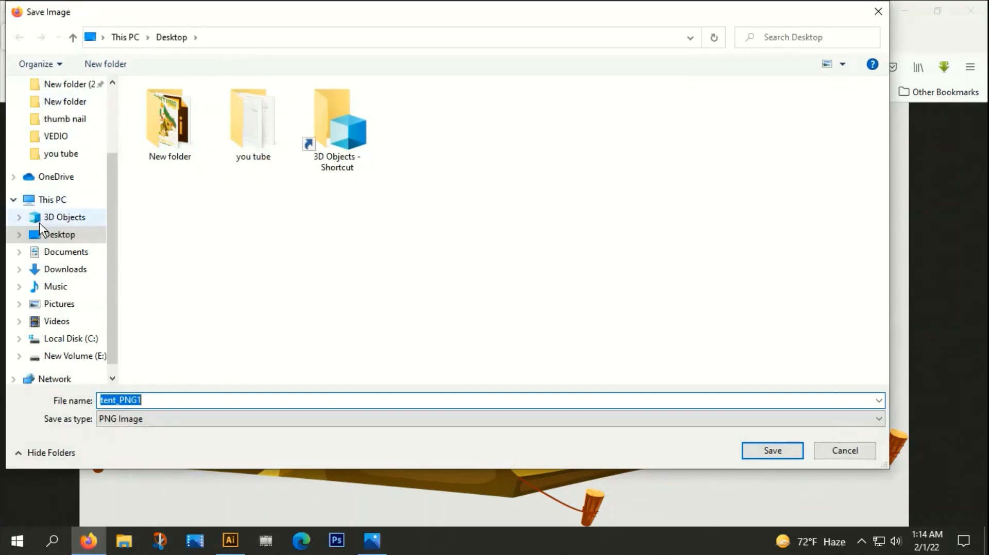
left_click(52, 237)
left_click(758, 450)
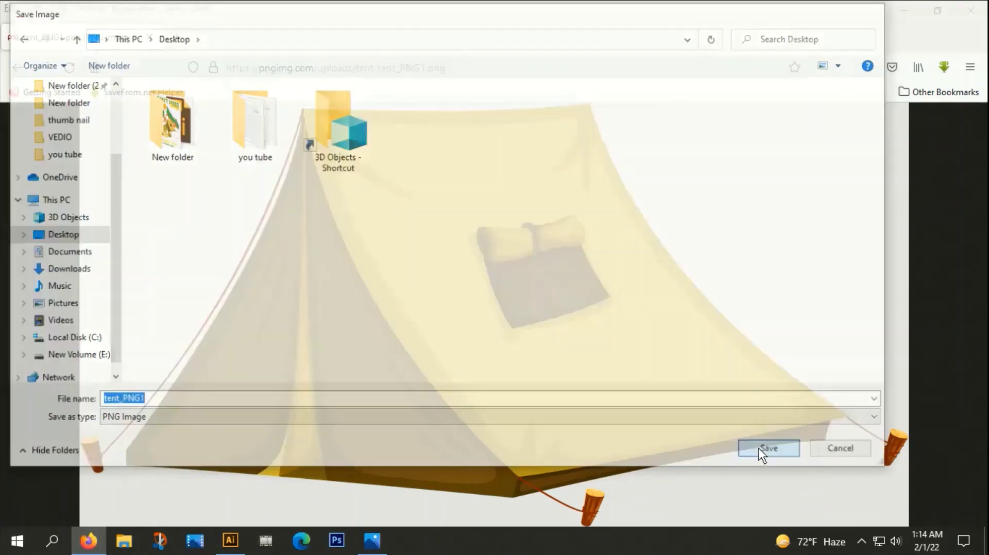
Step: Place tent_PNG1 from the Desktop and position it above the T-shirt mockup
left_click(230, 540)
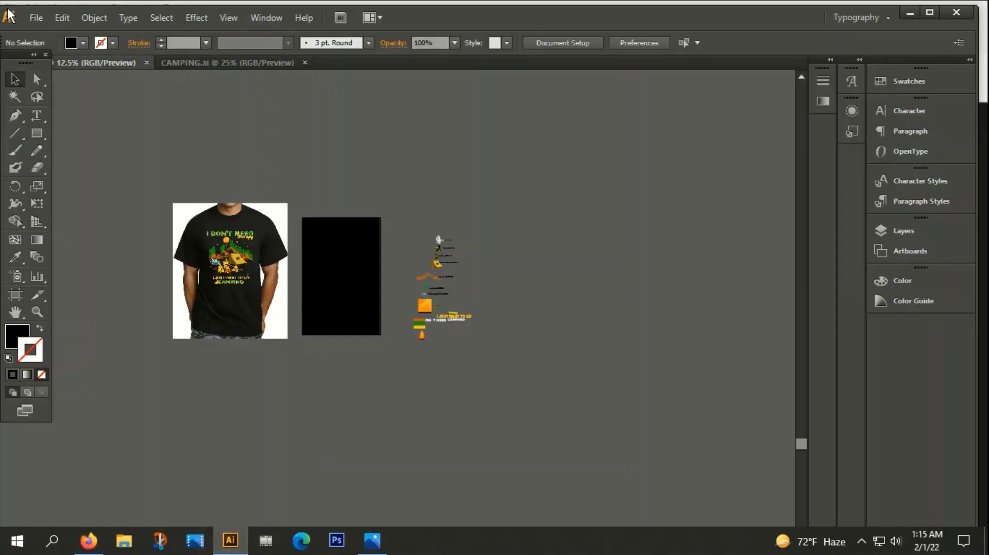
left_click(28, 17)
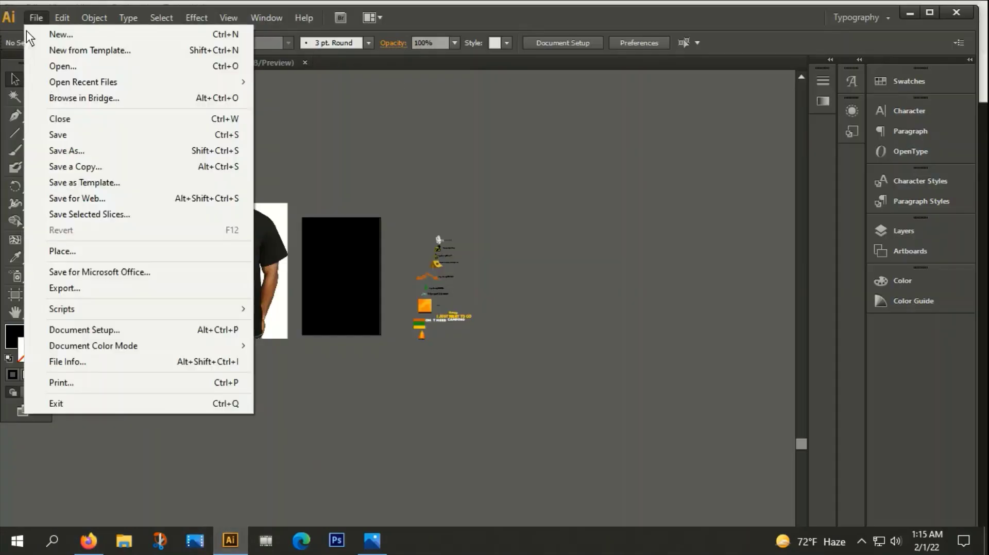
left_click(53, 251)
left_click(39, 118)
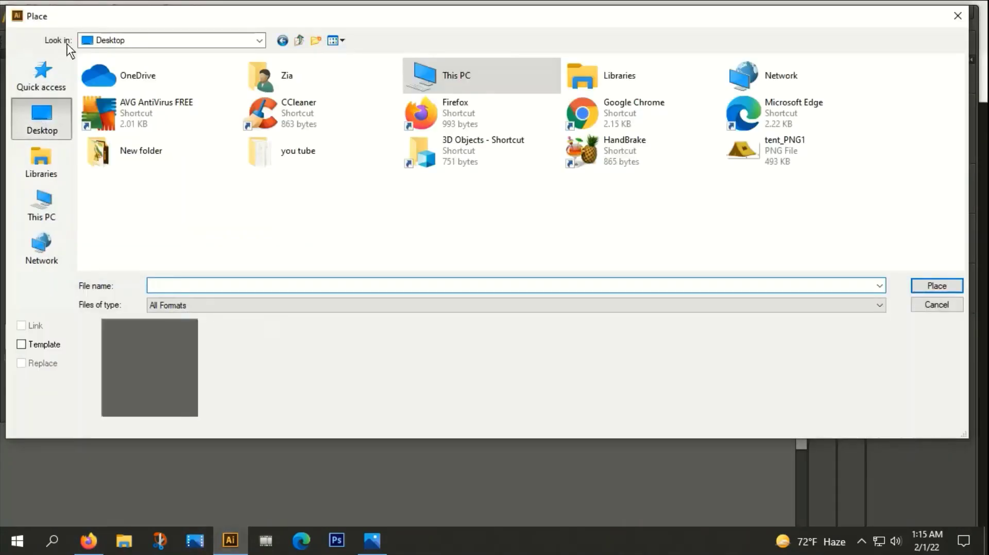
double_click(766, 153)
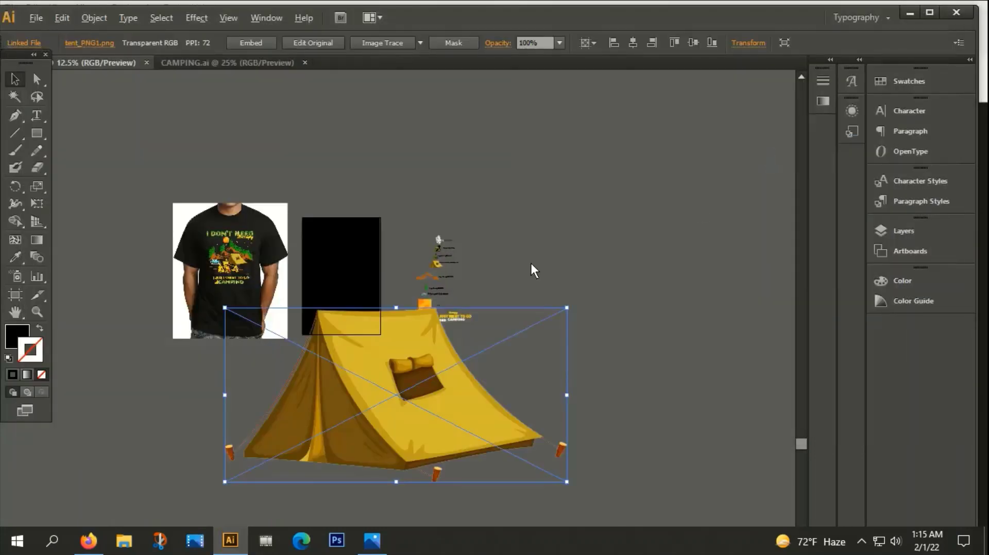
key("ctrl+minus")
left_click_drag(420, 423, 371, 229)
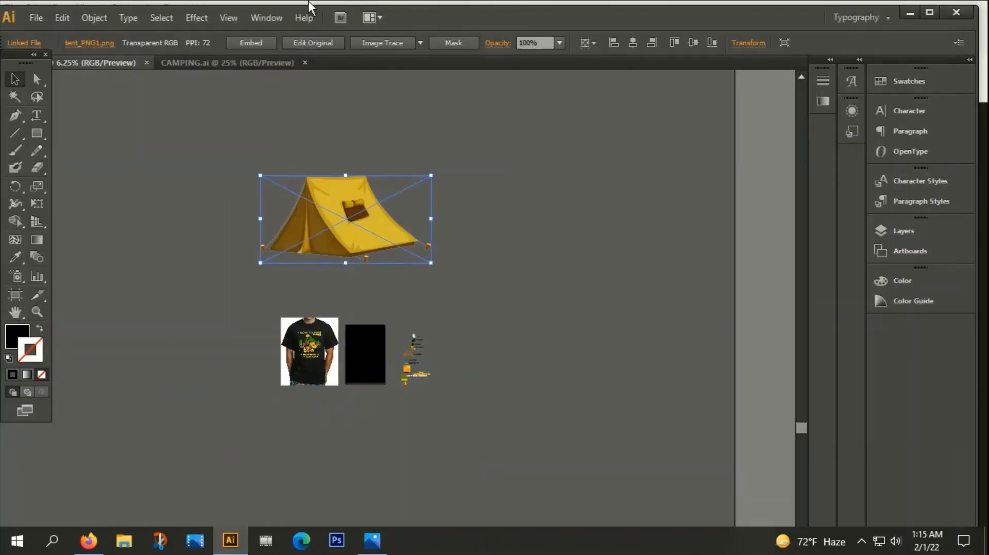
left_click(266, 19)
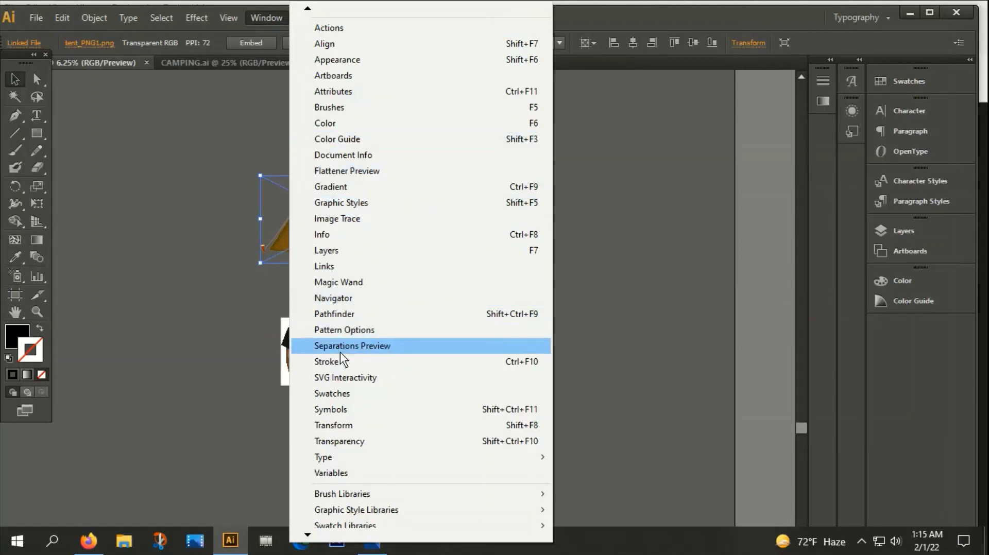
Step: Trace the tent with the Low Fidelity Photo preset and expand it into paths
left_click(322, 221)
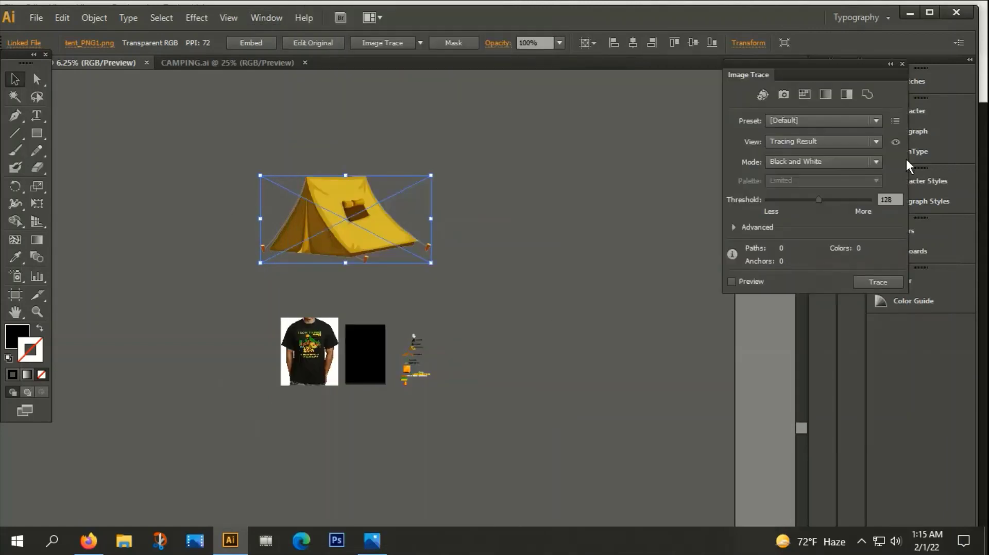
left_click(827, 119)
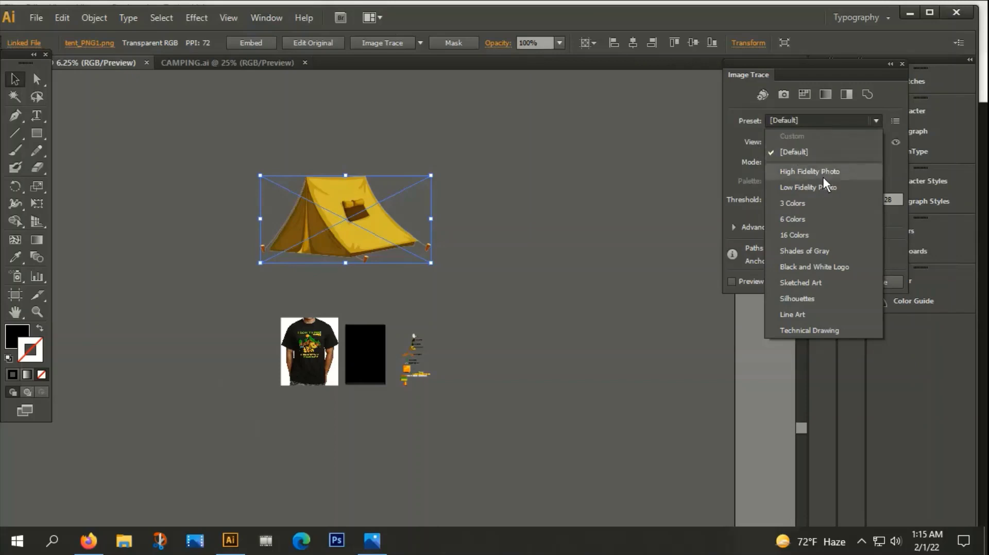
left_click(809, 186)
left_click(784, 198)
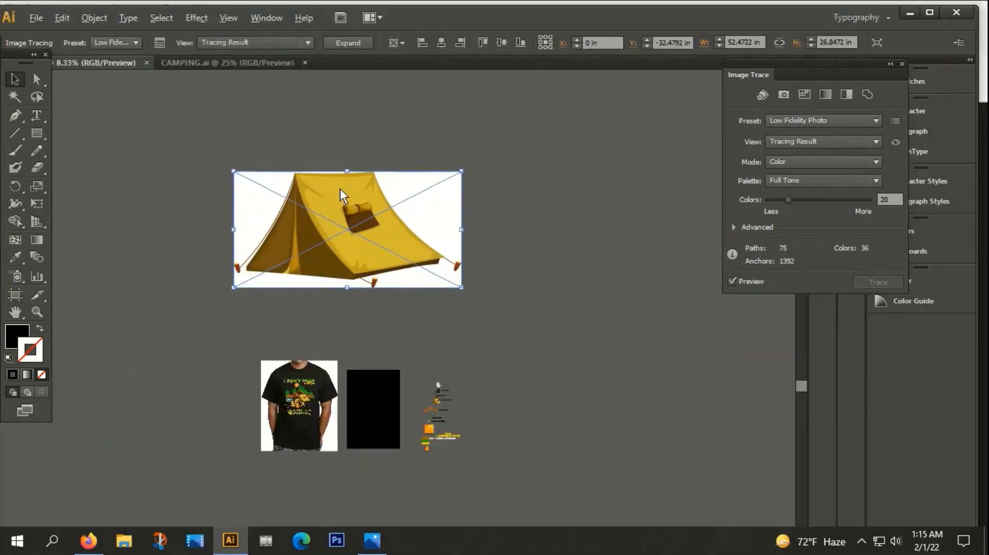
scroll(340, 188, "up", 2)
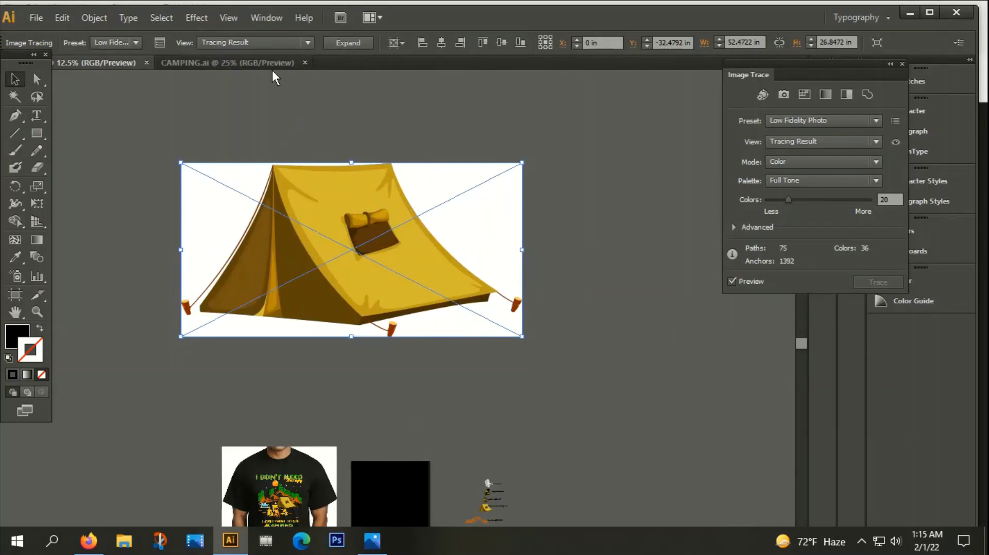
left_click(344, 43)
Step: Ungroup the expanded tent and try removing its white background with Magic Wand, then undo
right_click(329, 136)
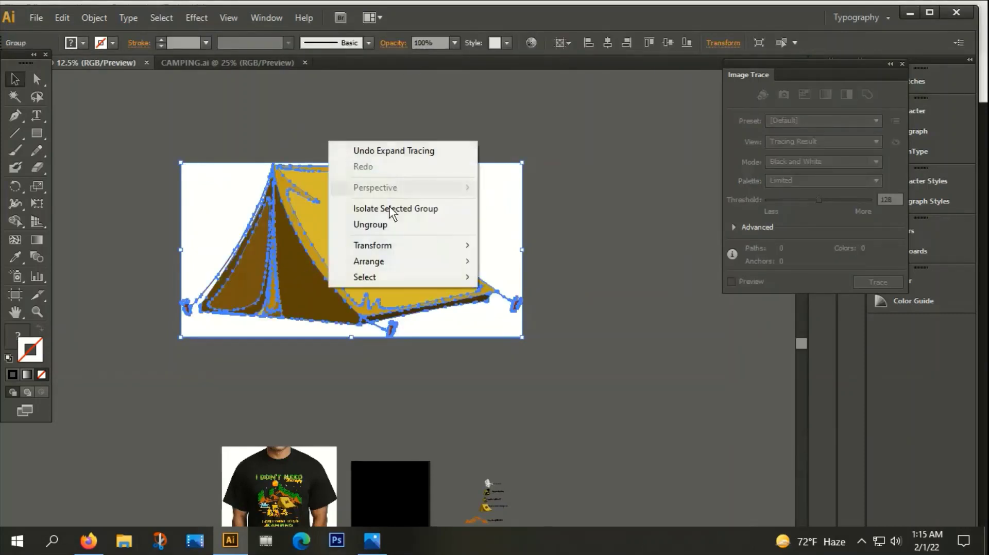
left_click(382, 227)
left_click(643, 264)
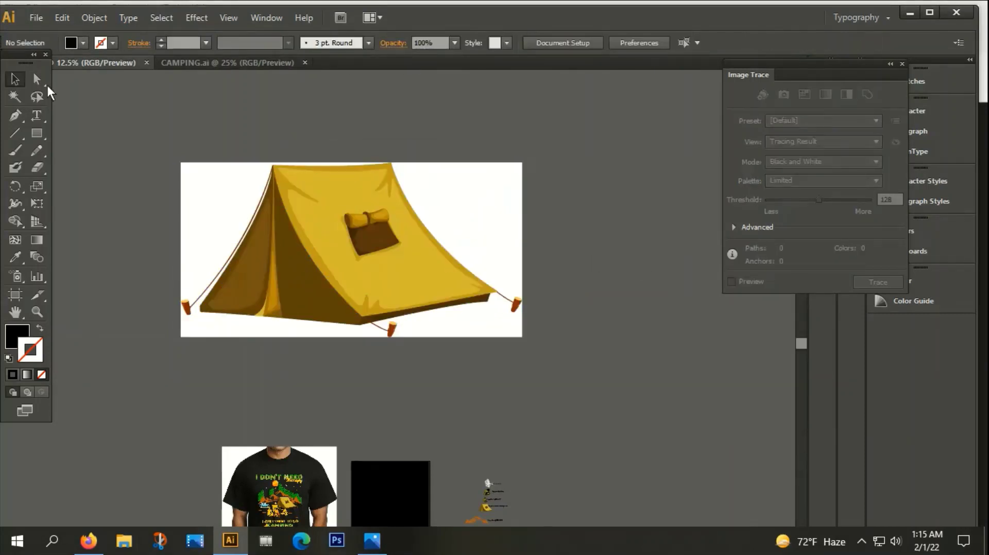
left_click(15, 96)
left_click(213, 210)
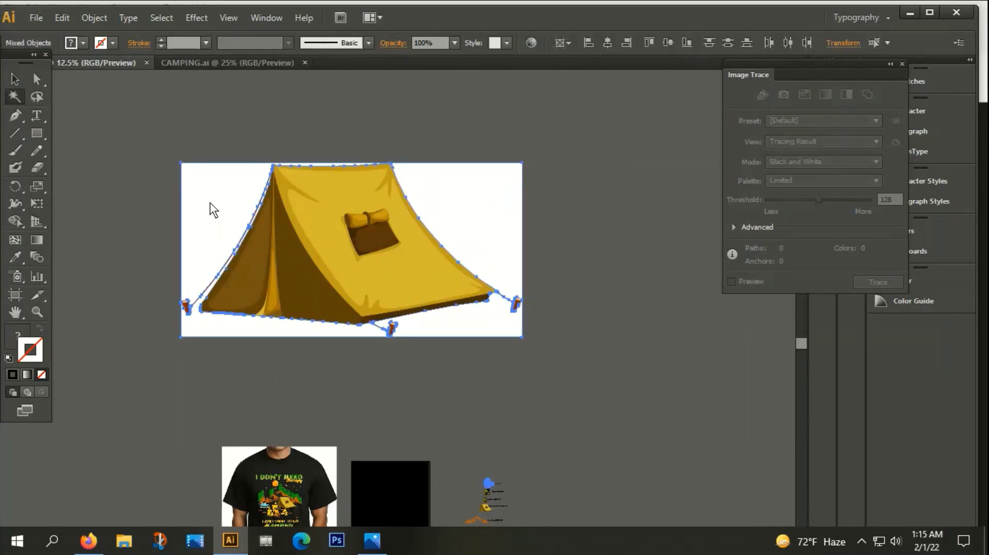
key("Delete")
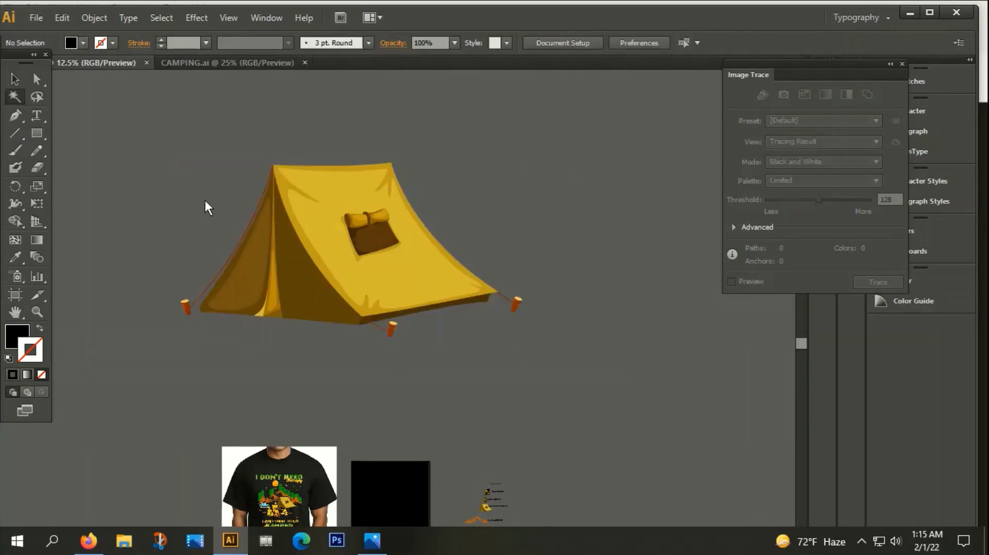
key("ctrl+z")
Step: Delete the white background rectangle behind the tent with the Selection tool
left_click_drag(287, 211, 218, 137)
scroll(412, 378, "up", 4)
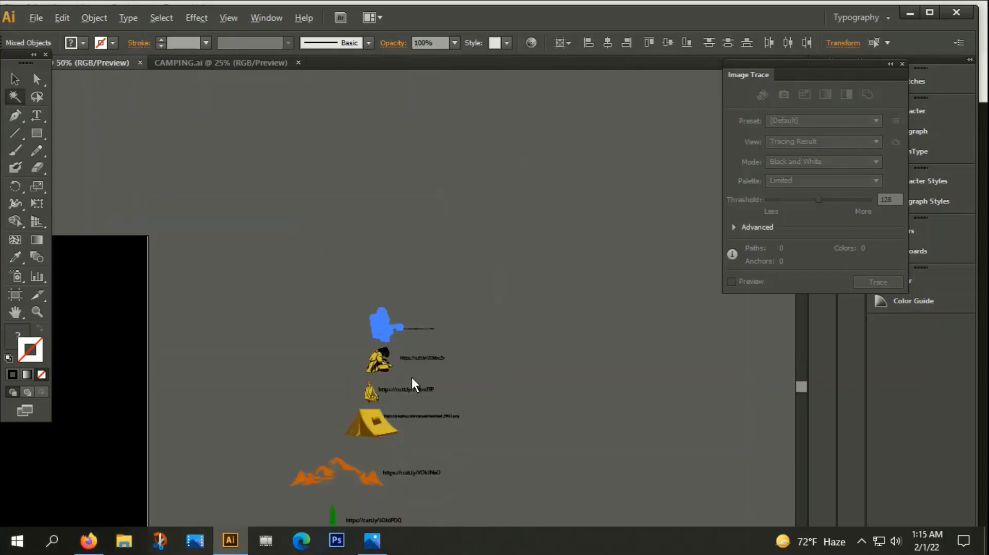
scroll(412, 378, "up", 2)
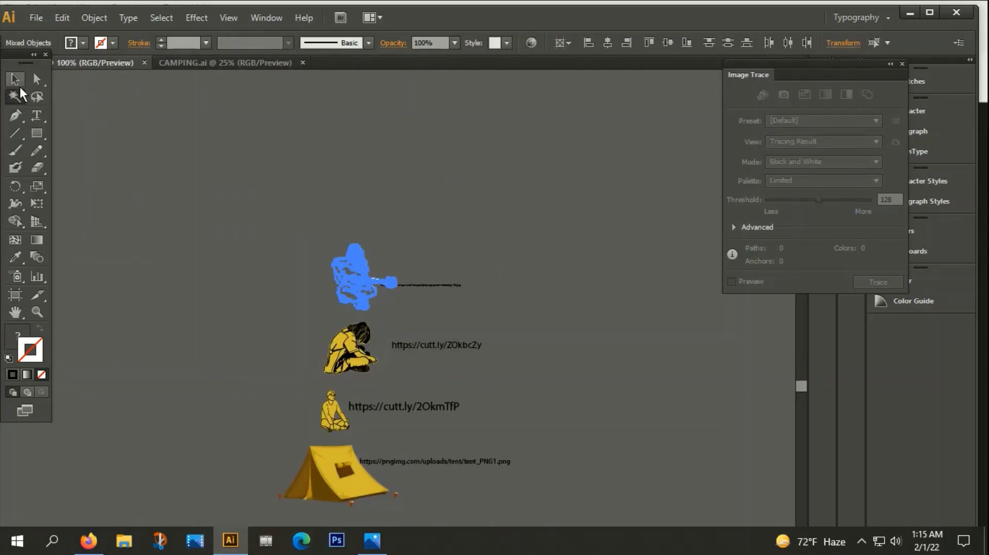
left_click(15, 78)
scroll(205, 175, "down", 5)
scroll(205, 172, "down", 1)
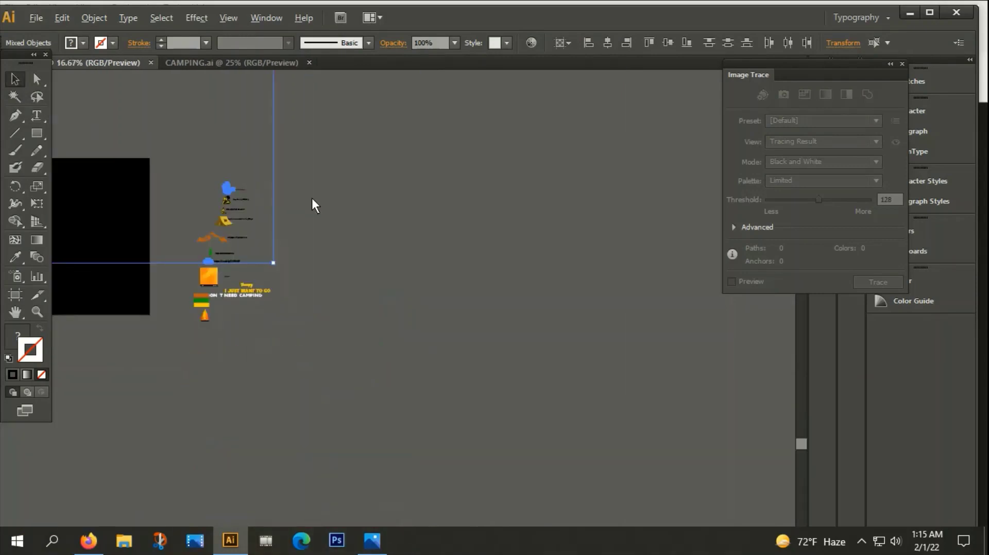
mouse_move(329, 171)
left_mouse_down()
mouse_move(514, 248)
mouse_move(519, 355)
mouse_move(459, 395)
mouse_move(442, 366)
mouse_move(464, 320)
left_mouse_up()
scroll(532, 258, "down", 1)
left_click(371, 103)
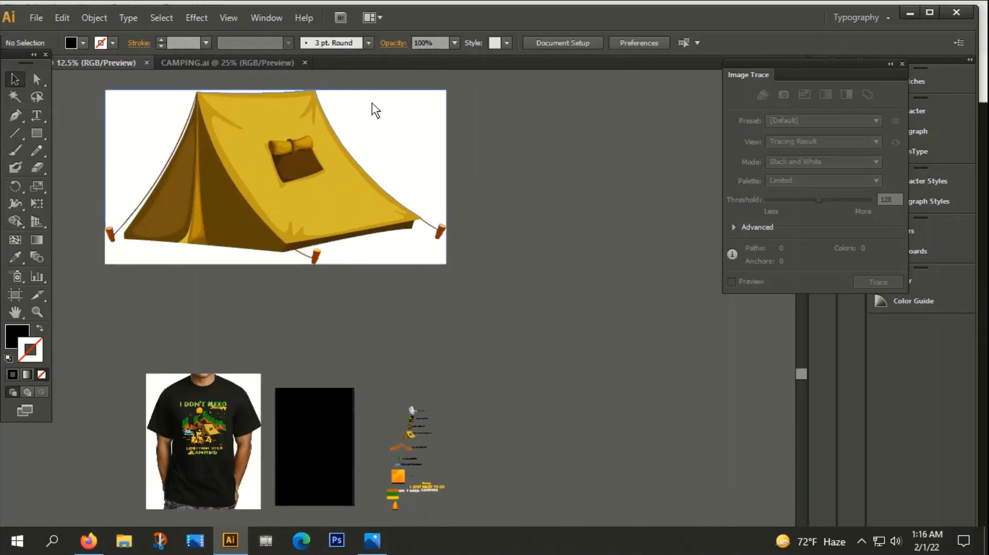
key("Delete")
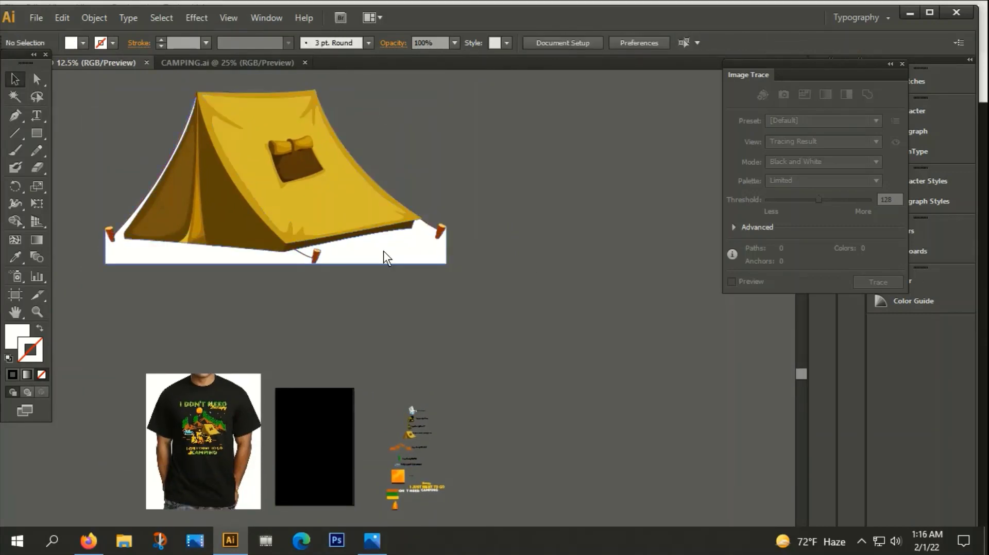
Step: Group the tent pieces, move the group onto the black artboard, and scale it down
scroll(536, 262, "down", 1)
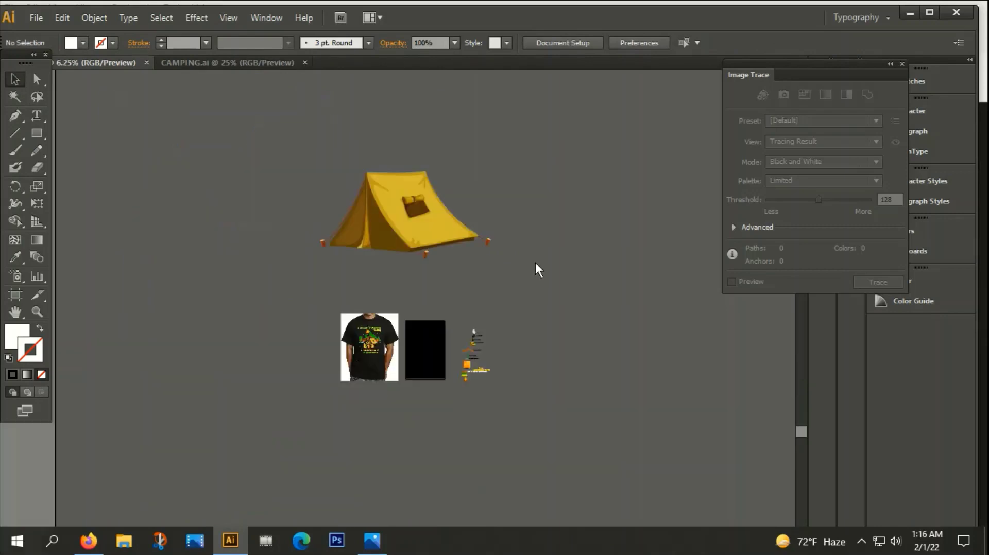
left_click_drag(274, 136, 387, 225)
right_click(388, 232)
left_click(418, 281)
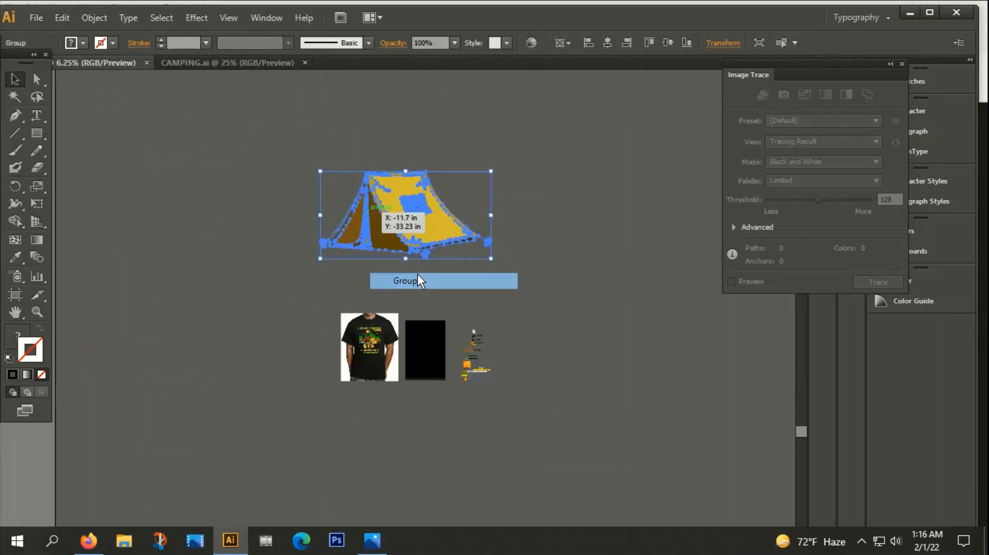
scroll(336, 135, "down", 2)
scroll(336, 134, "right", 2)
left_click_drag(336, 137, 385, 273)
scroll(377, 305, "up", 1)
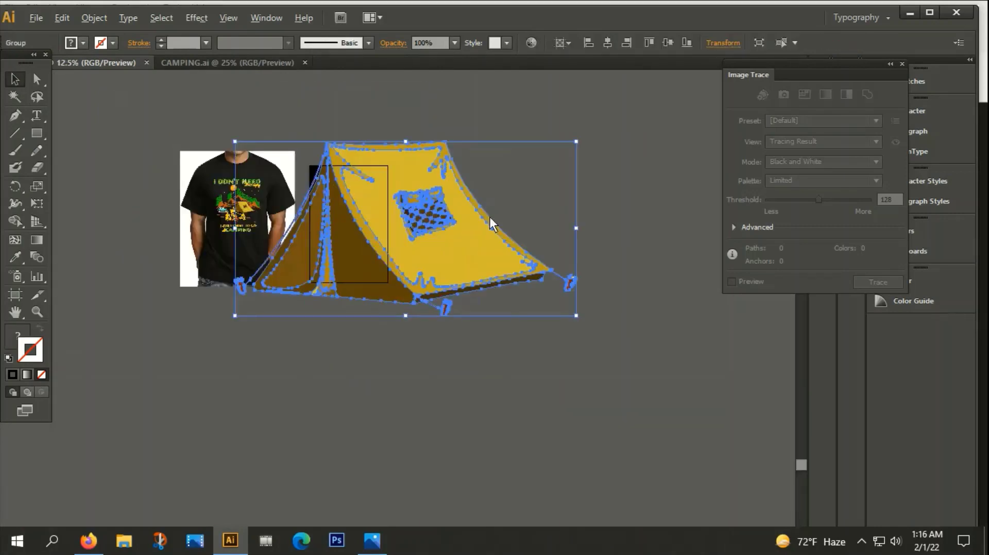
mouse_move(575, 143)
left_mouse_down()
mouse_move(469, 217)
mouse_move(363, 169)
left_mouse_up()
scroll(366, 252, "up", 2)
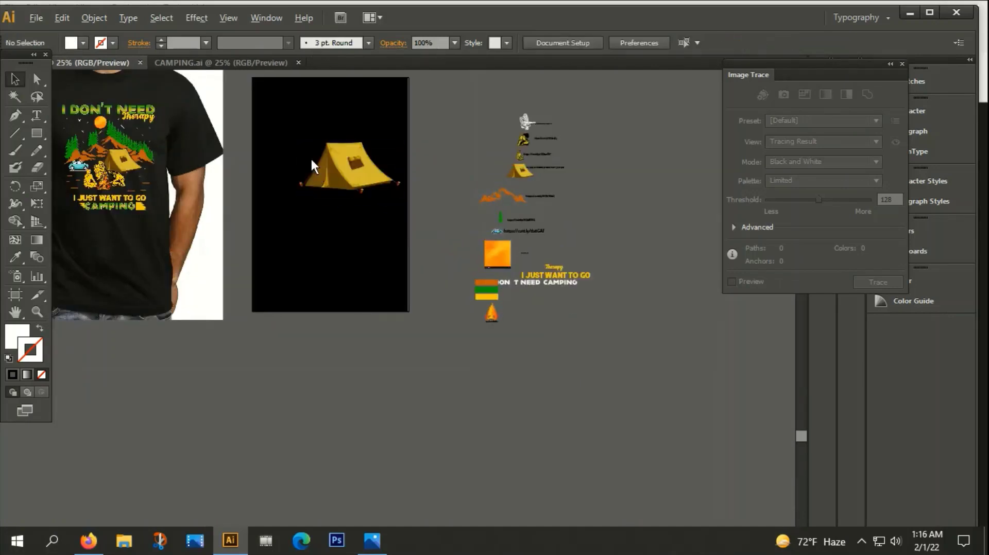
scroll(353, 172, "up", 1)
Step: Select the guitar drawing's source link text beside the reference icons
scroll(345, 200, "down", 3)
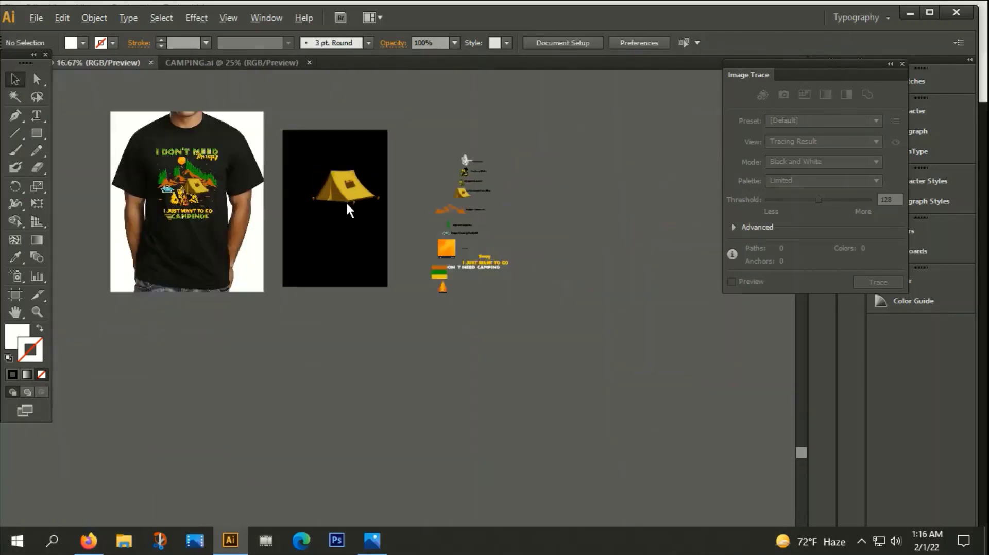
left_click(227, 238)
scroll(215, 215, "up", 4)
scroll(207, 211, "down", 3)
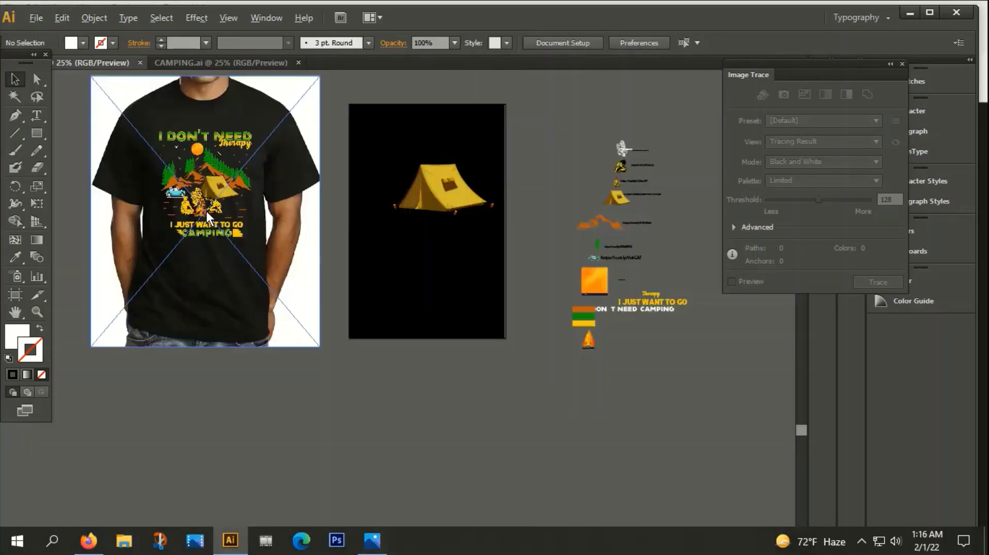
scroll(206, 211, "down", 1)
left_click(386, 299)
scroll(361, 257, "right", 2)
scroll(406, 170, "up", 4)
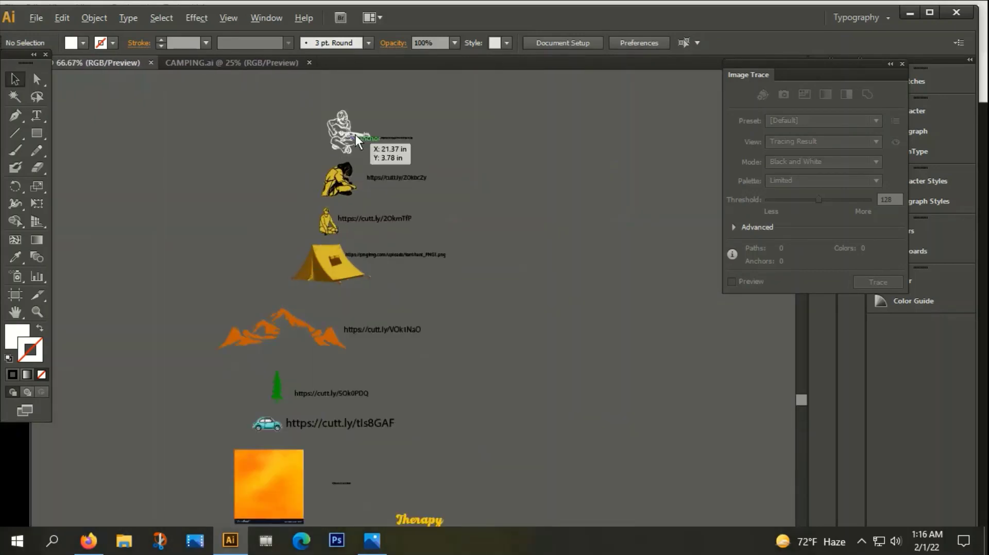
scroll(367, 137, "up", 3)
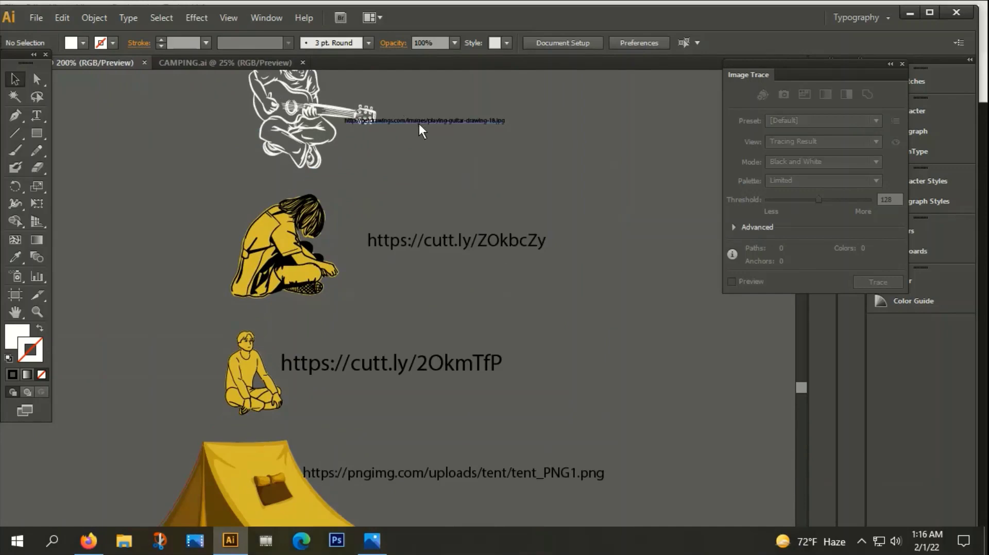
left_click(416, 120)
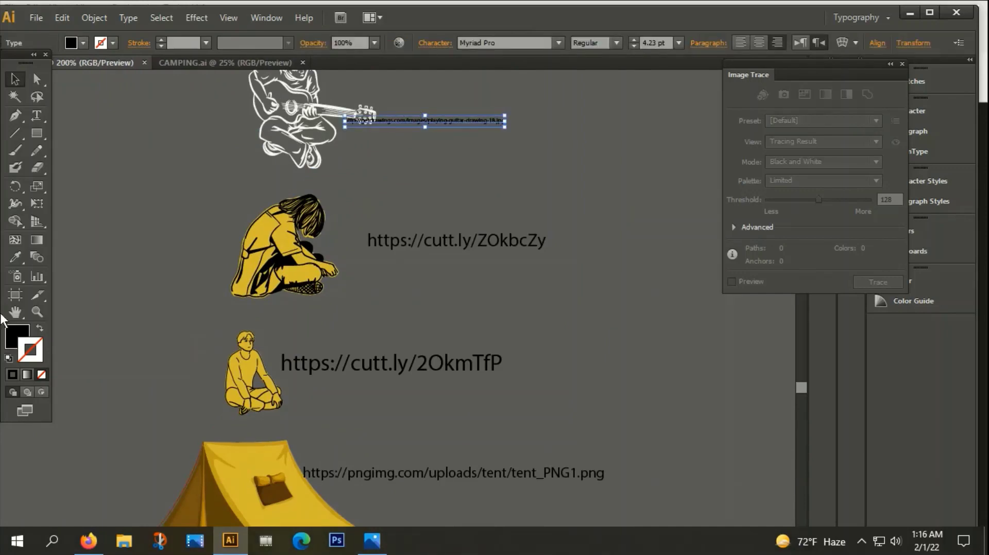
Step: Load the guitar drawing's link in Firefox and copy the image
left_click(94, 550)
left_click(388, 69)
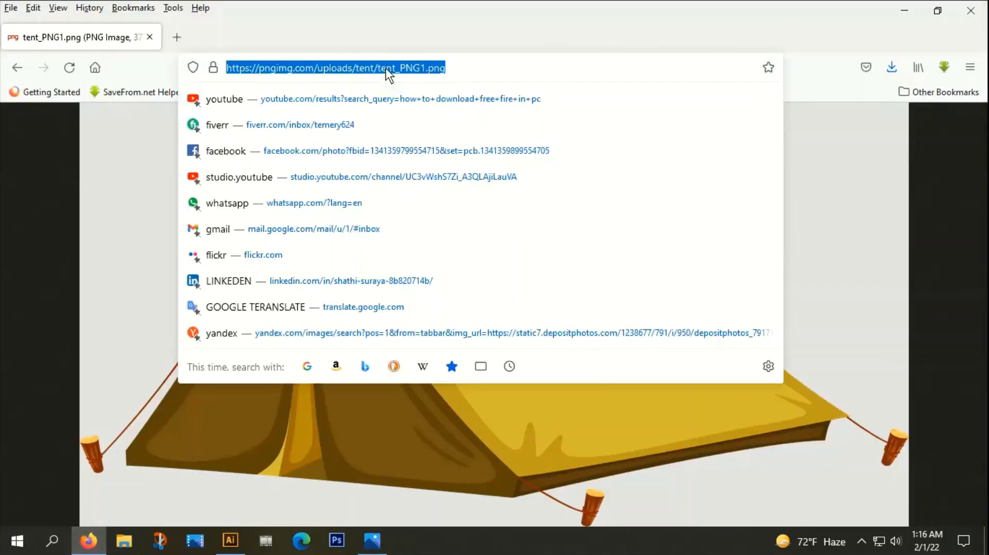
type("http://getdrawings.com/images/playing-guitar-drawing-18.jpg")
key("Return")
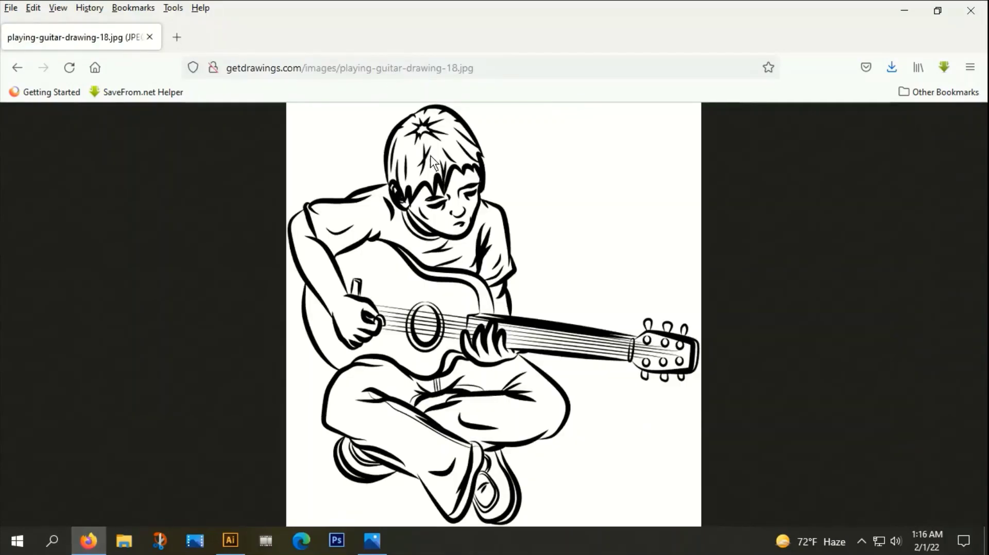
right_click(384, 189)
left_click(417, 223)
left_click(226, 541)
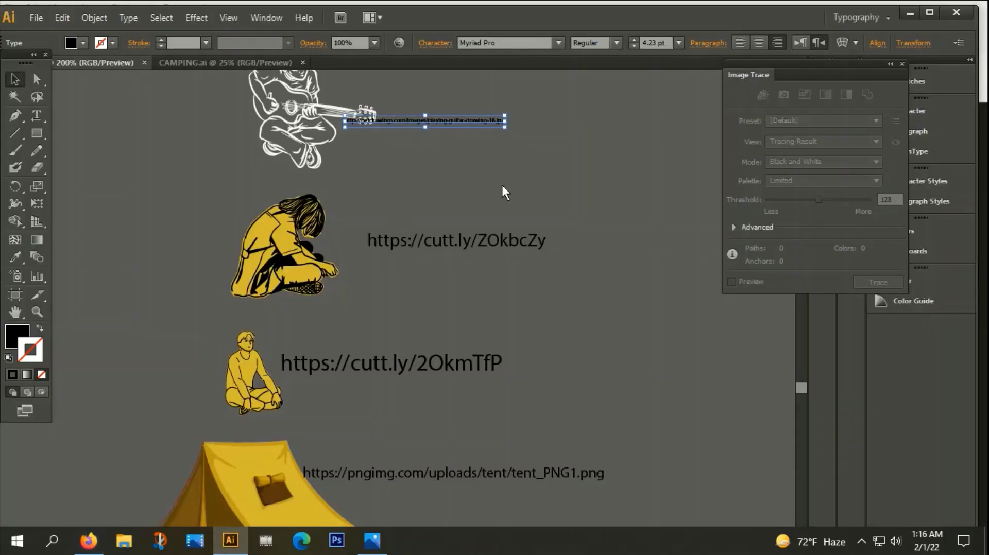
Step: Paste the guitar-player drawing and move it above the black artboard
key("ctrl+v")
scroll(468, 208, "down", 4)
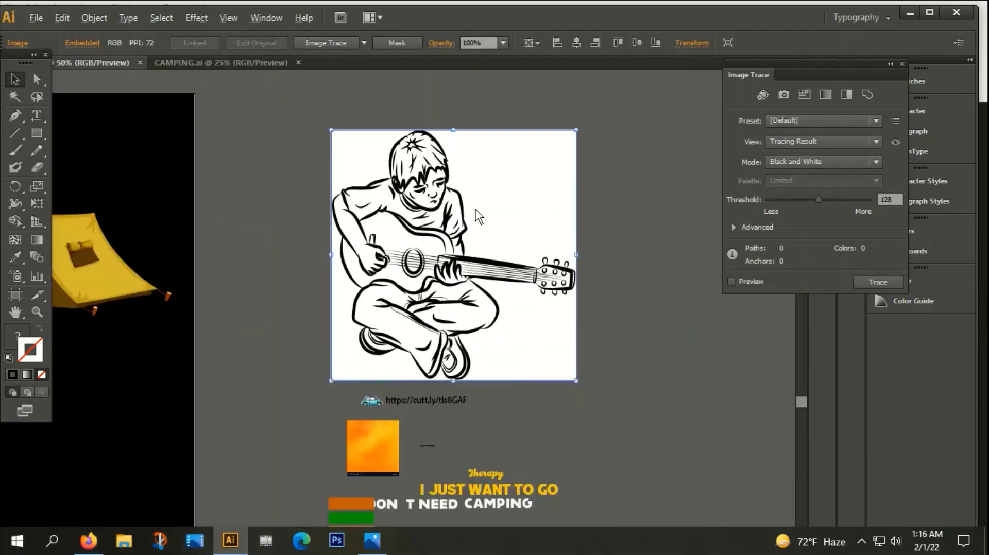
scroll(515, 257, "down", 2)
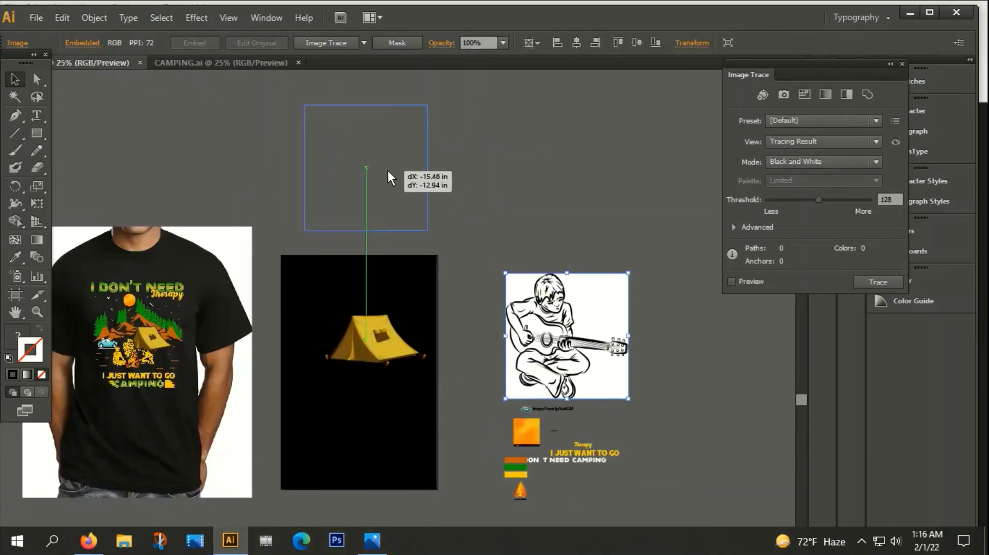
left_click_drag(591, 340, 464, 235)
double_click(463, 234)
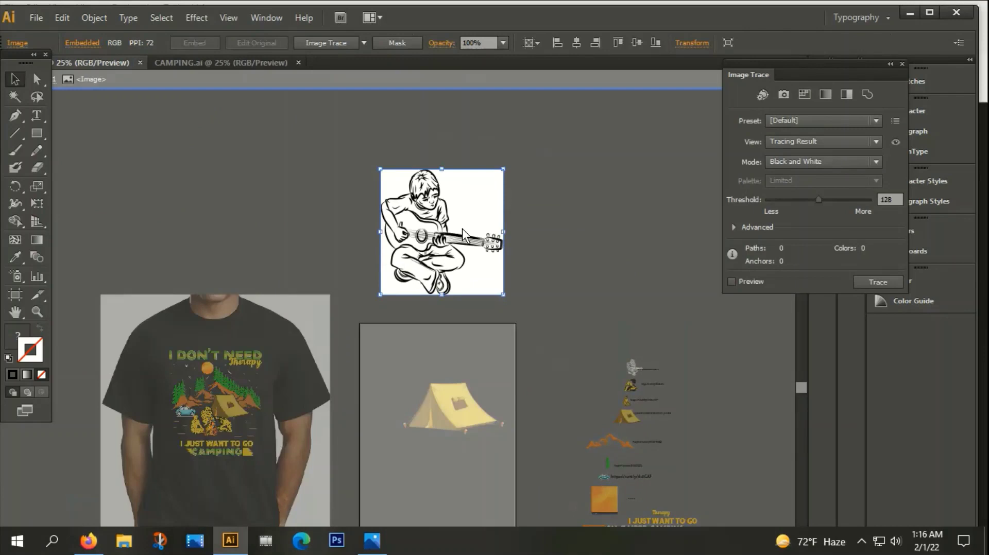
double_click(577, 162)
Step: Trace the guitar drawing, expand it into paths, and select the traced artwork
left_click(318, 41)
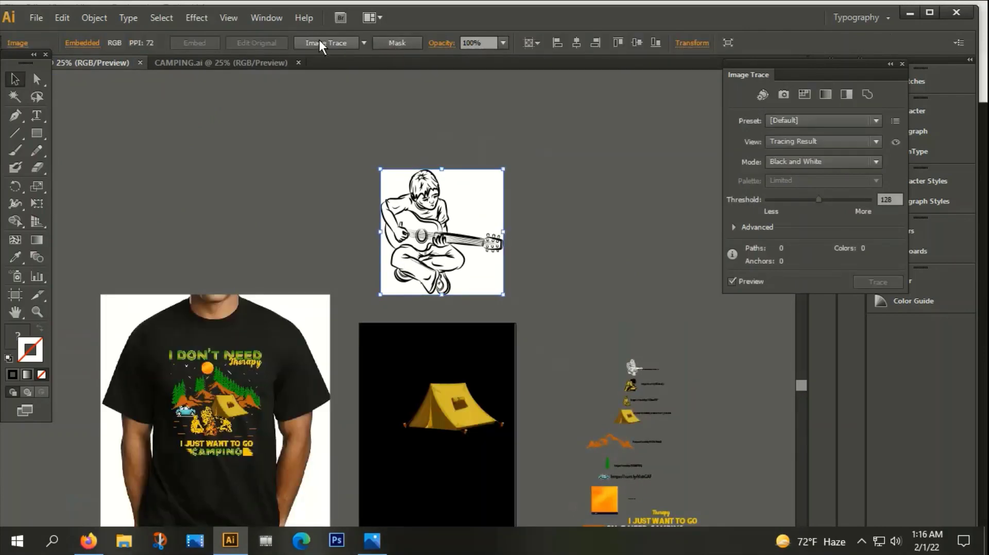
left_click(332, 42)
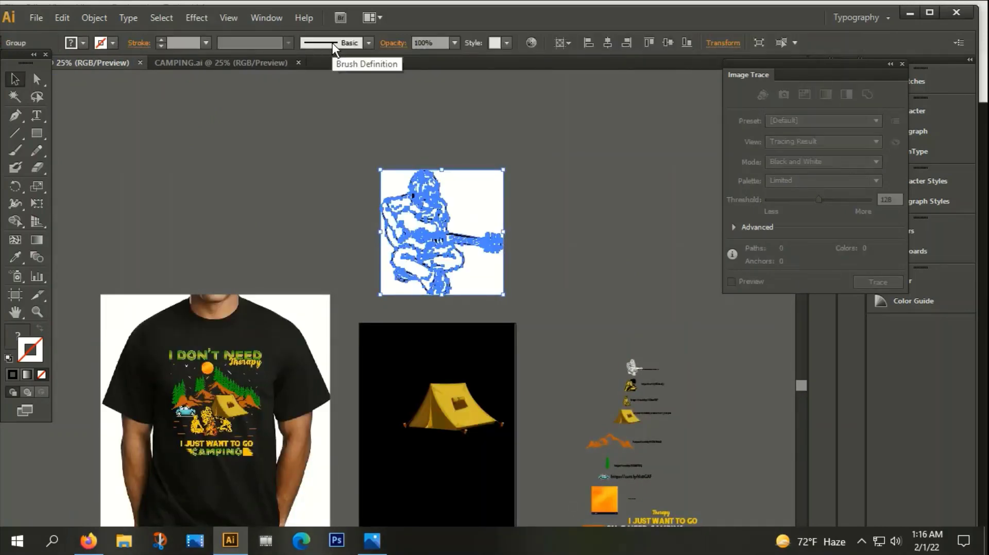
scroll(506, 340, "up", 1)
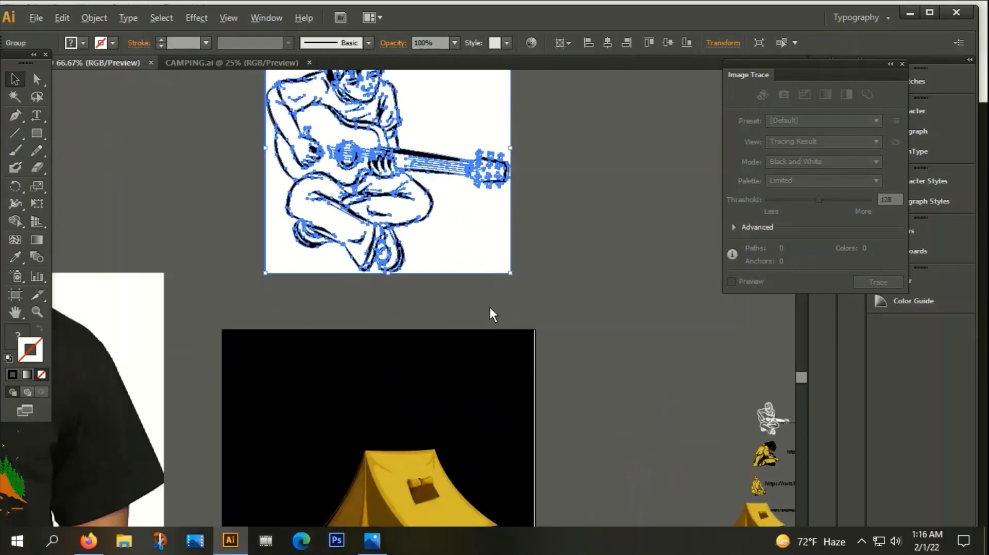
scroll(490, 305, "up", 1)
scroll(446, 291, "down", 1)
scroll(628, 228, "up", 3)
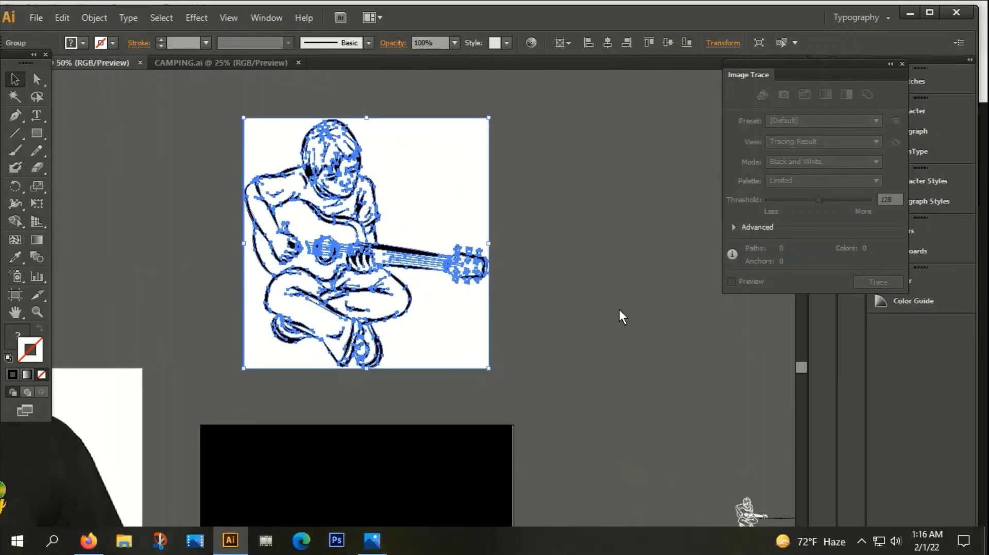
left_click(619, 310)
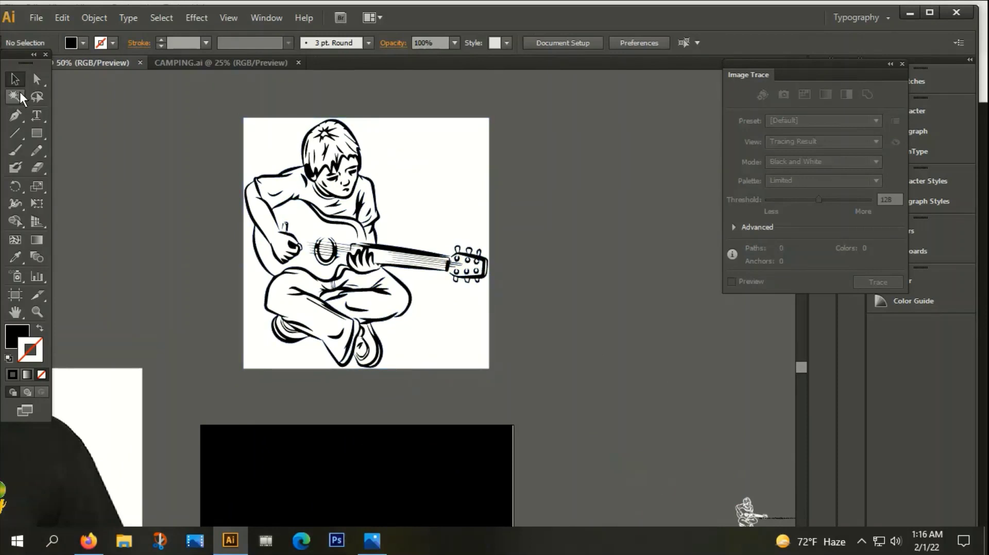
left_click(415, 163)
Step: Undo the deleted tracing, ungroup it and delete the white background compound path
key("Delete")
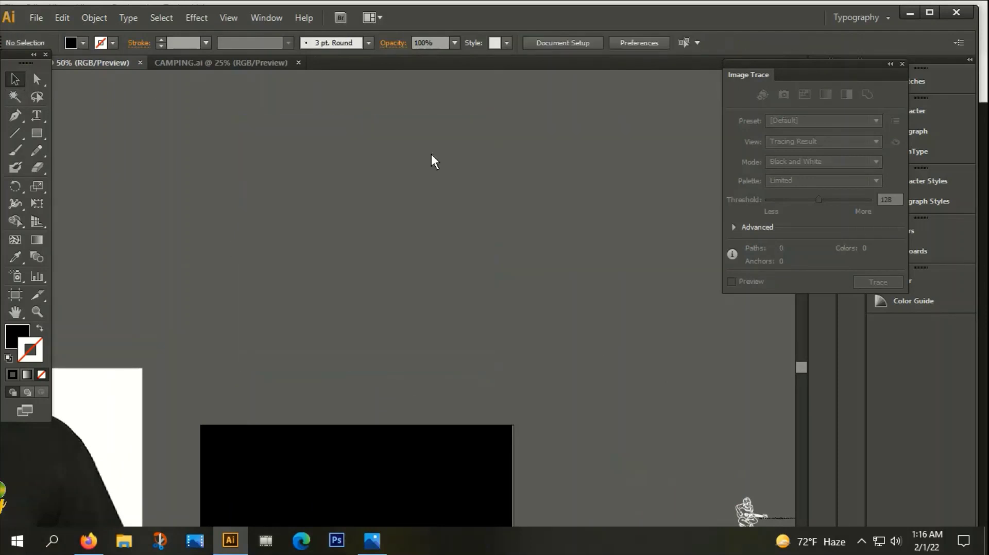
key("ctrl+z")
right_click(354, 190)
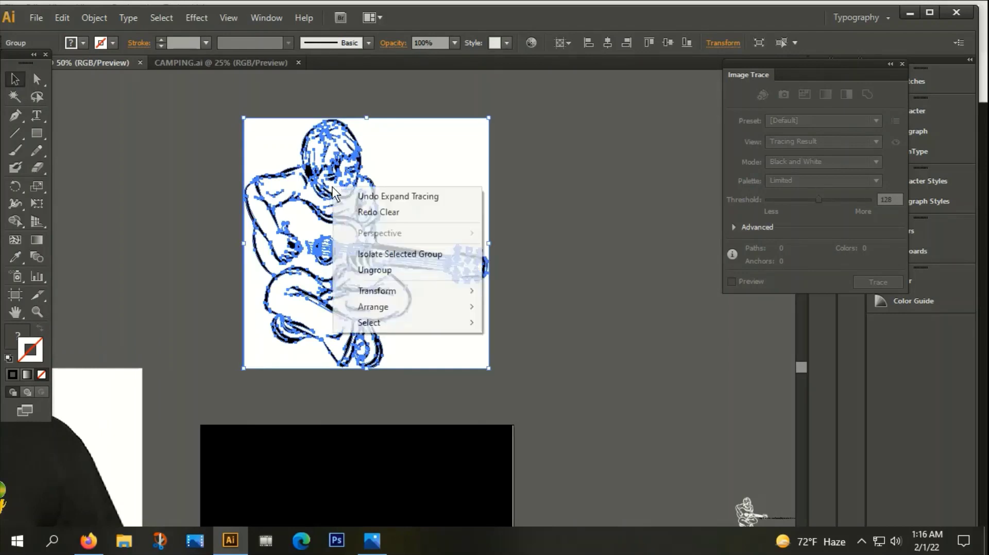
left_click(386, 276)
left_click(435, 141)
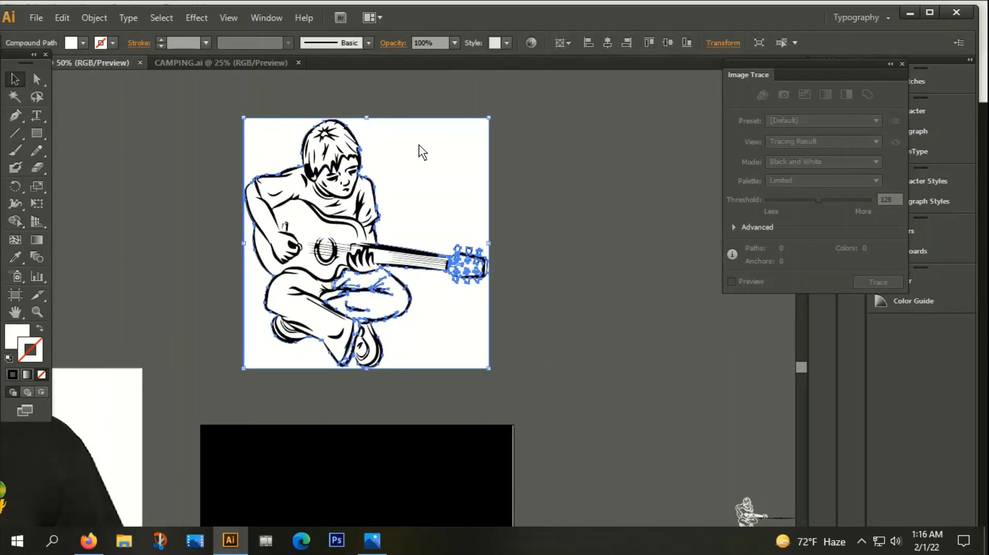
key("Delete")
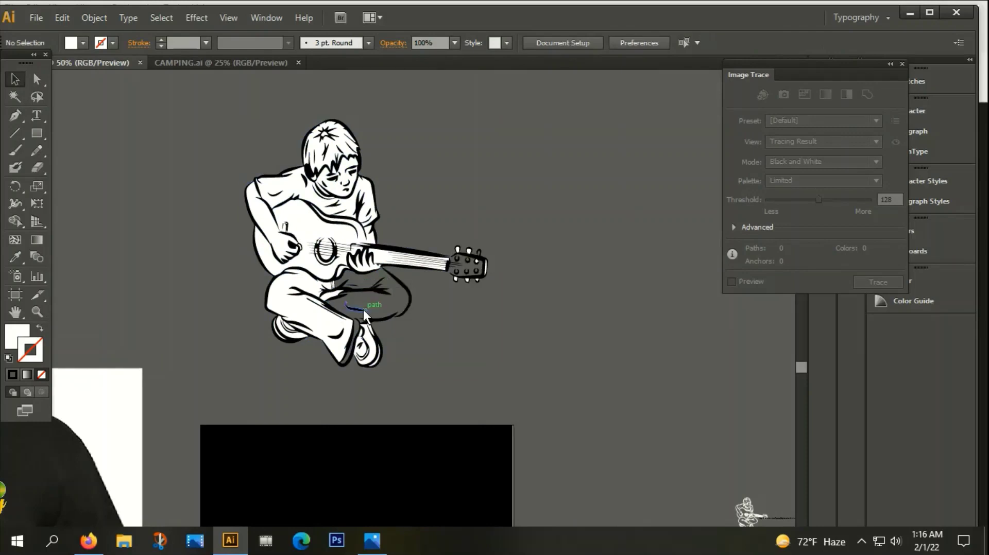
Step: Zoom around and click parts of the guitarist, including the feet outline, to inspect what remains
scroll(363, 310, "up", 2)
scroll(333, 313, "down", 4)
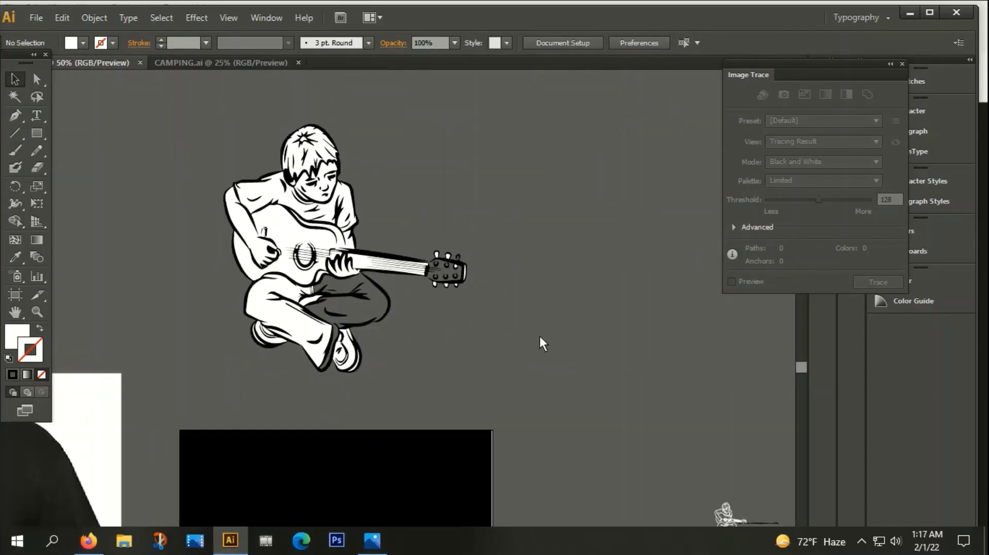
scroll(394, 285, "up", 5)
scroll(422, 260, "down", 4)
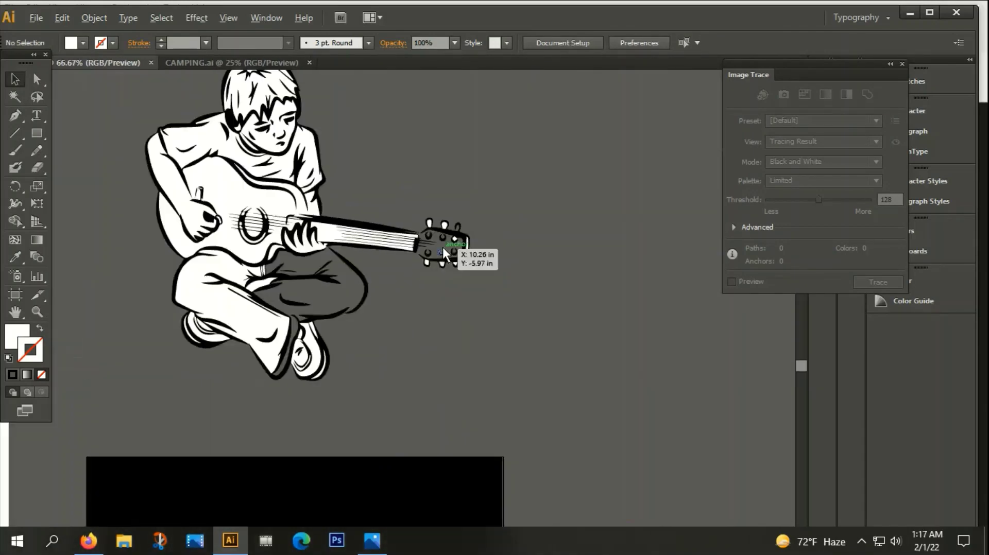
left_click(453, 202)
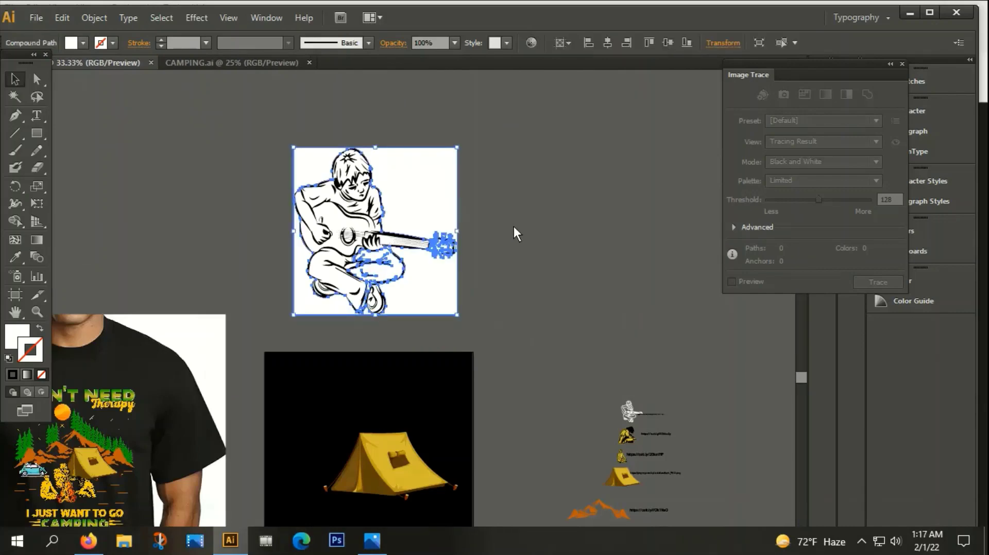
left_click(362, 332)
scroll(366, 309, "up", 3)
scroll(368, 301, "up", 1)
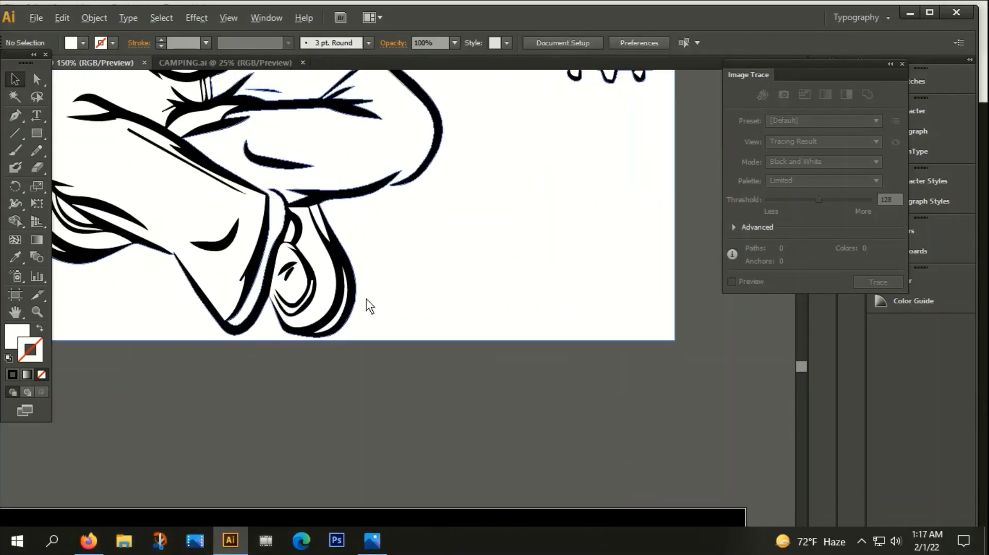
left_click(330, 149)
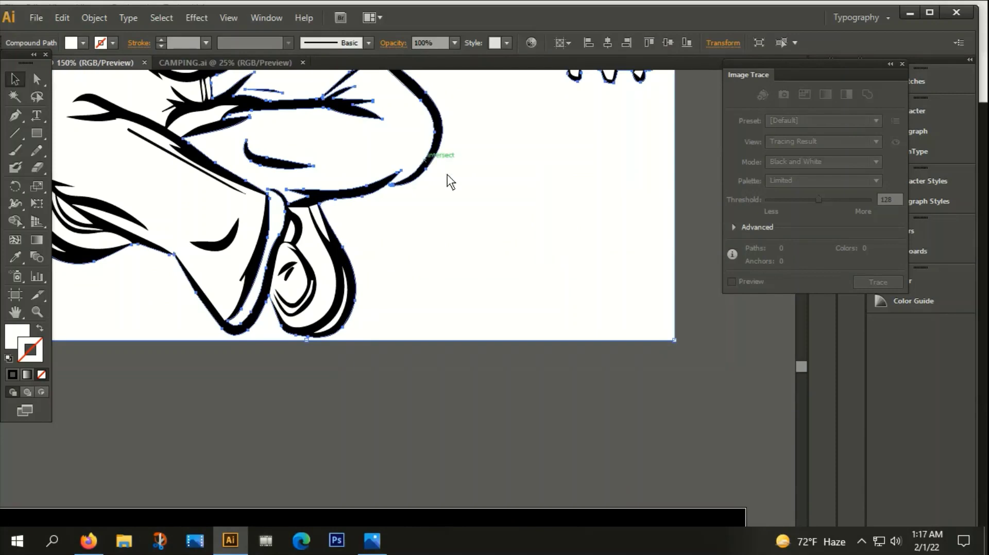
left_click(732, 344)
scroll(397, 371, "down", 2)
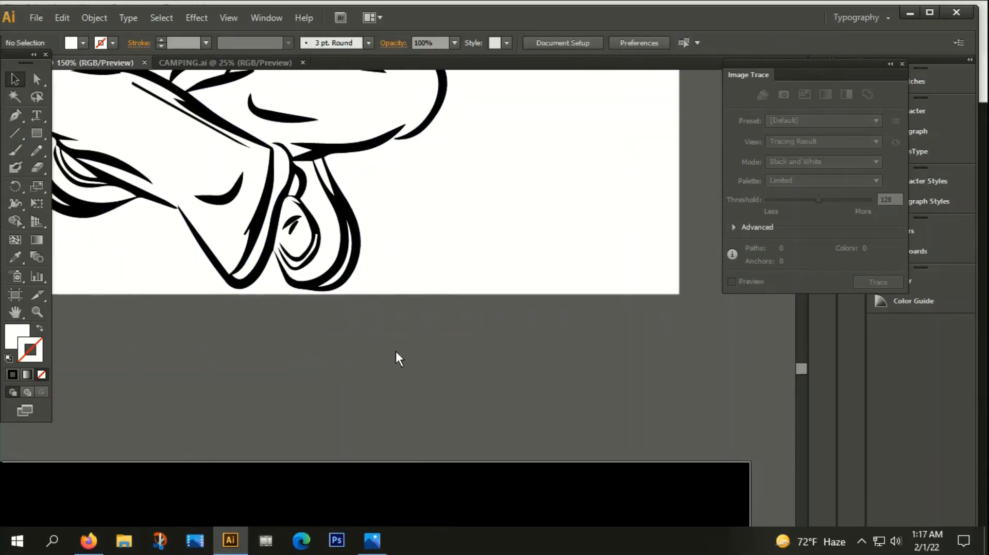
scroll(438, 229, "up", 2)
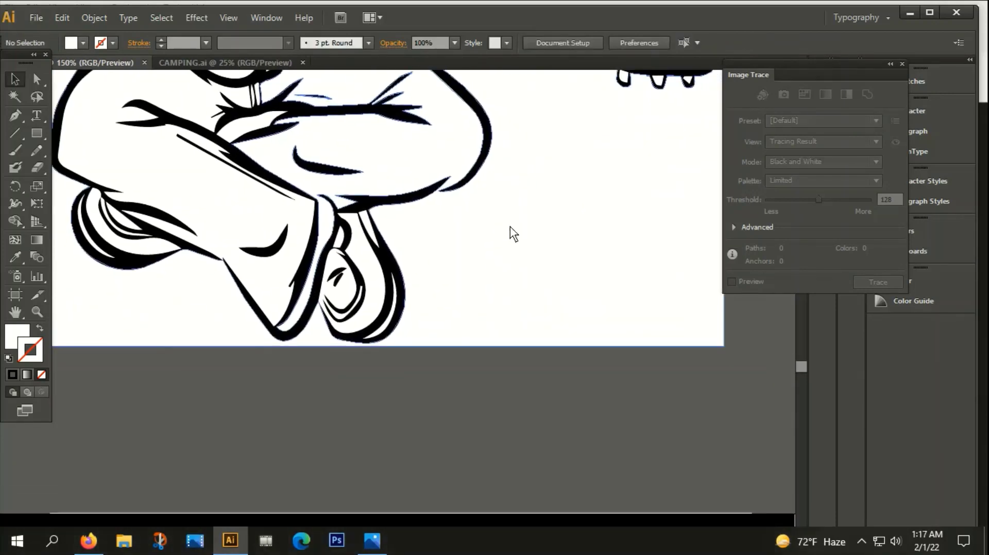
scroll(443, 200, "up", 3)
scroll(440, 188, "up", 3)
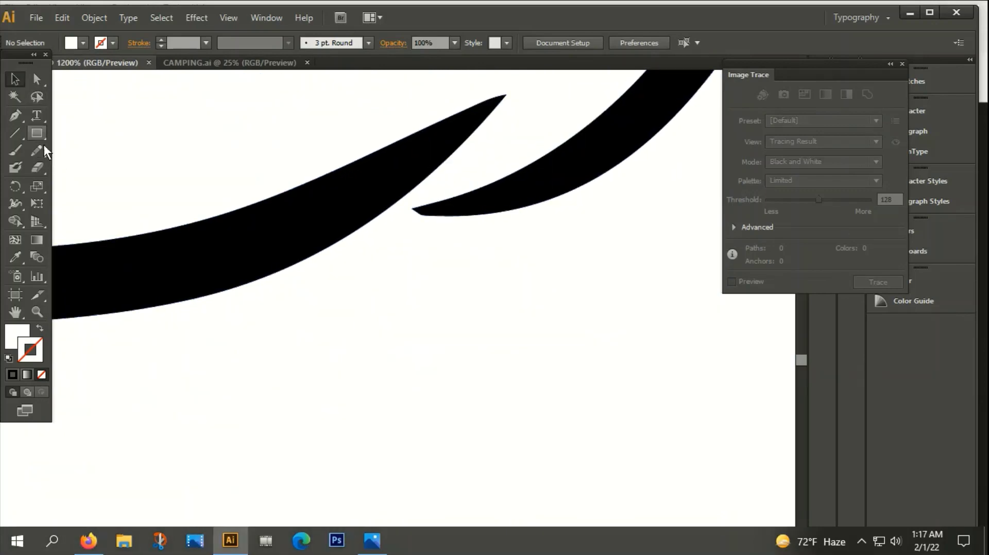
Step: Zoom in and erase two small stray stroke pieces by the guitar headstock
left_click(41, 166)
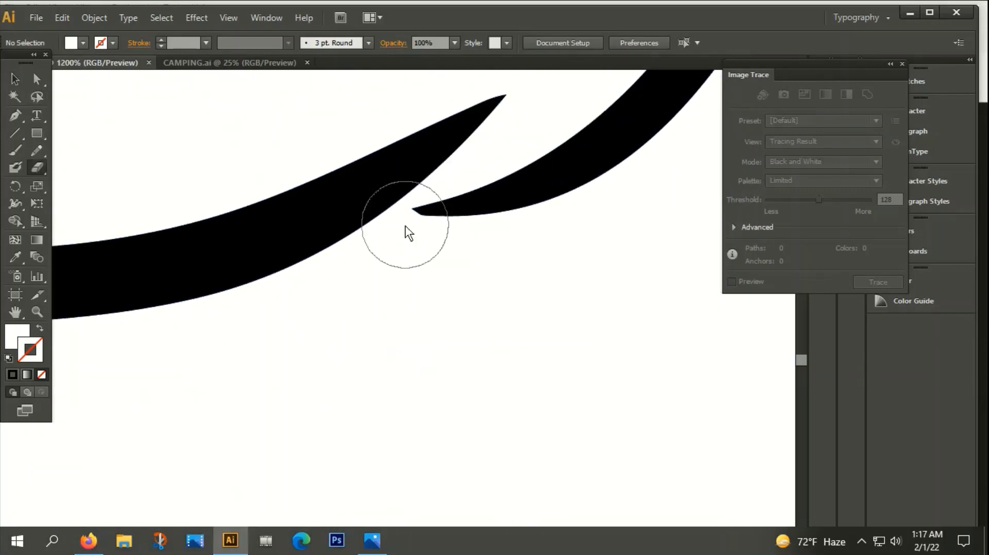
scroll(412, 240, "down", 1)
scroll(464, 247, "down", 2)
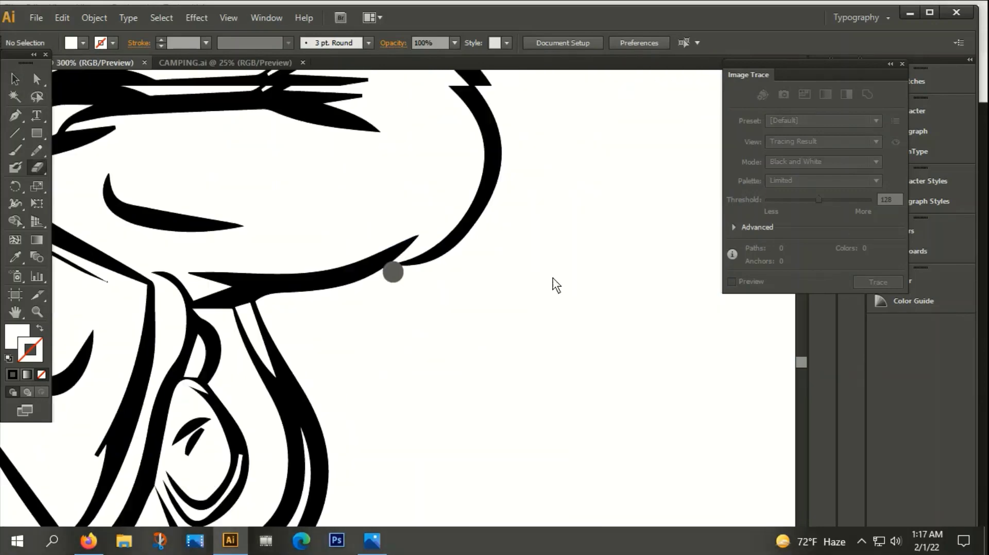
scroll(515, 247, "down", 1)
scroll(408, 236, "up", 1)
scroll(353, 186, "up", 1)
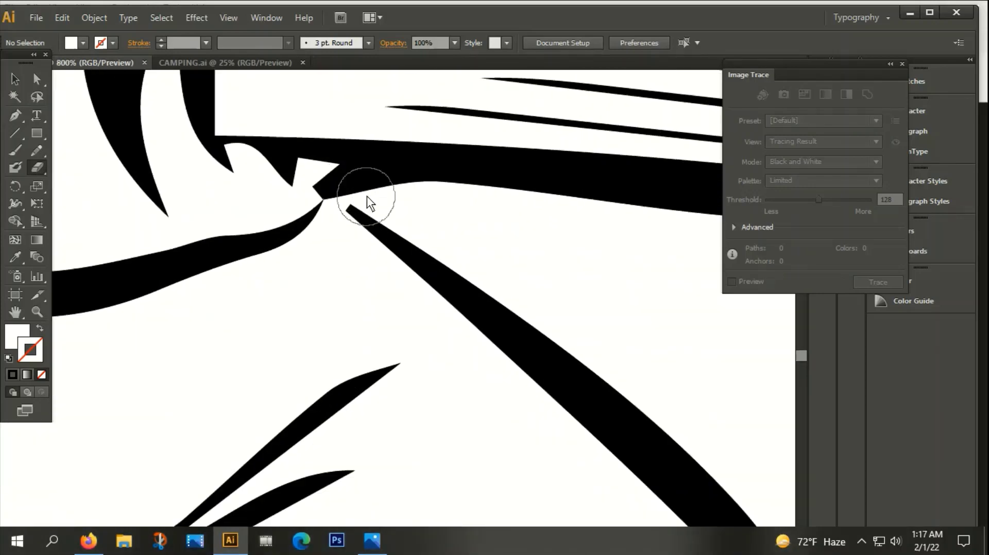
scroll(374, 207, "down", 2)
scroll(515, 248, "down", 2)
scroll(582, 298, "down", 1)
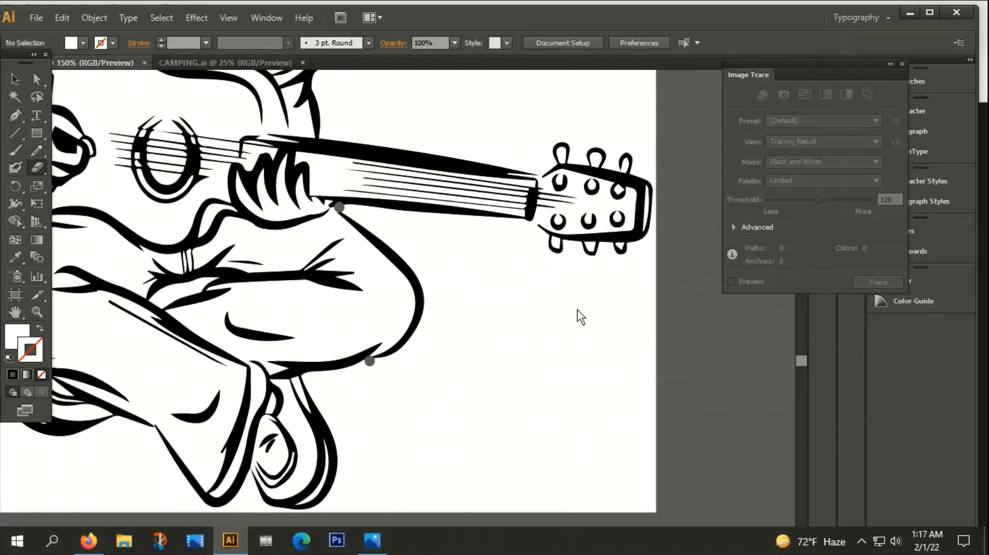
scroll(535, 240, "up", 4)
left_click_drag(502, 193, 533, 204)
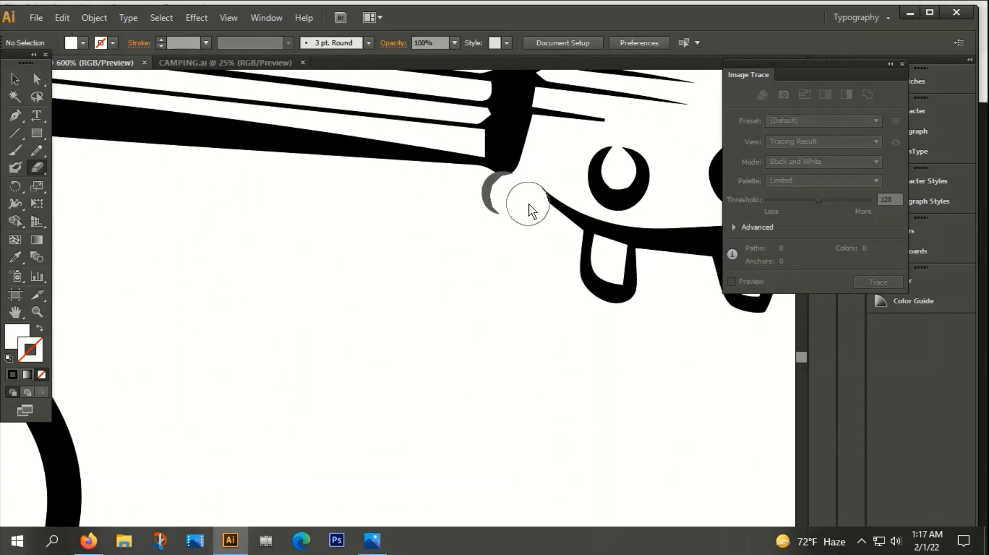
scroll(522, 283, "up", 1)
scroll(522, 268, "up", 3)
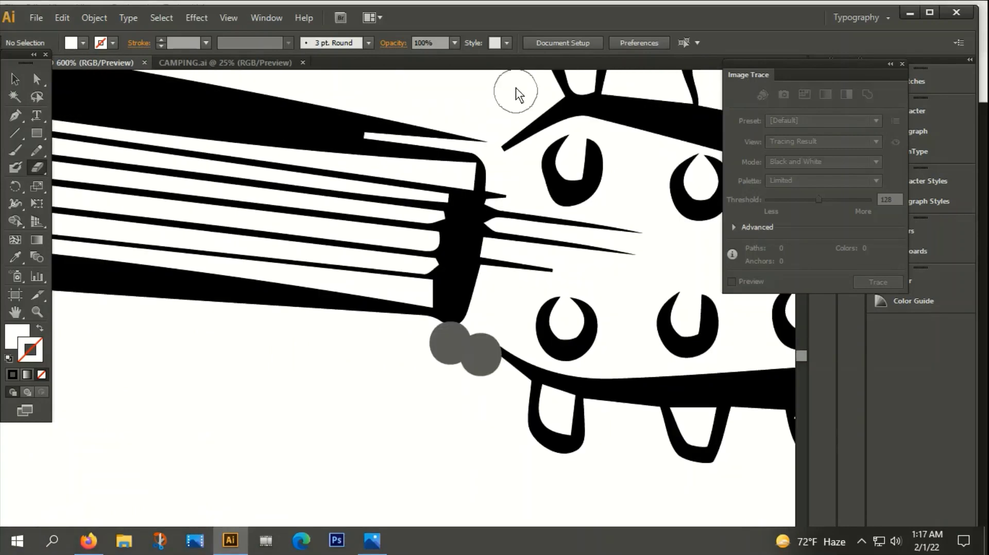
left_click(500, 131)
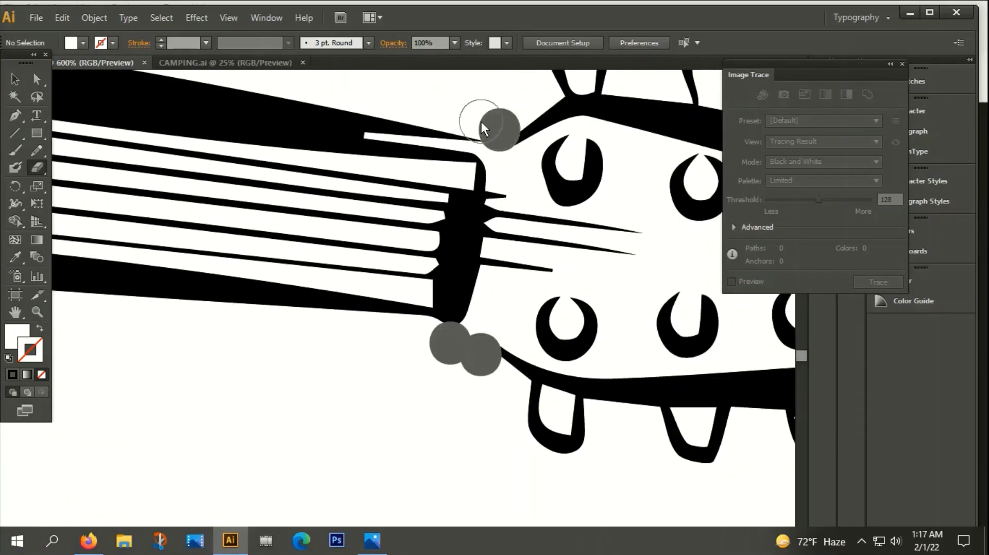
Step: Return to the Selection tool, zoom out and bring the whole guitarist into view
left_click(15, 79)
scroll(378, 171, "down", 4)
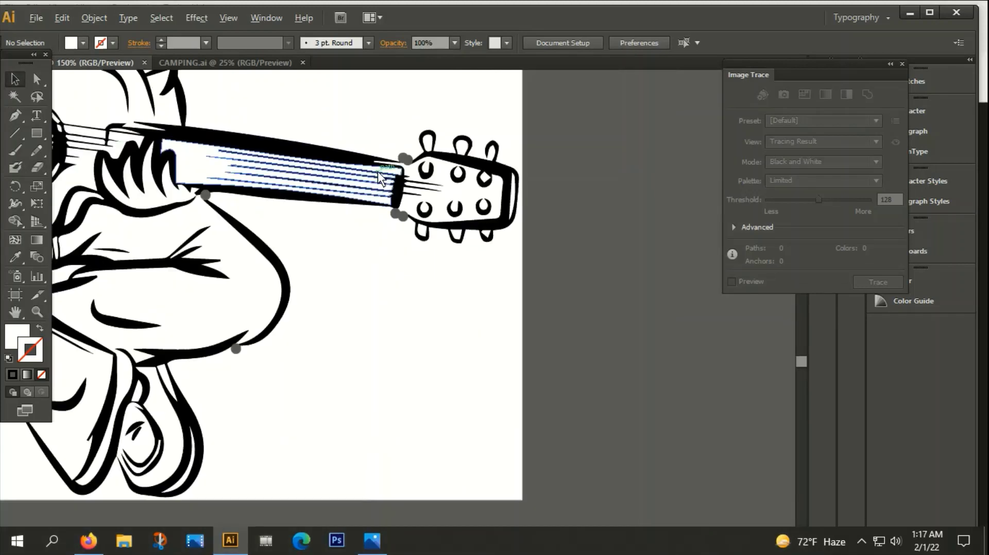
scroll(378, 171, "down", 1)
scroll(378, 172, "down", 1)
left_click(388, 269)
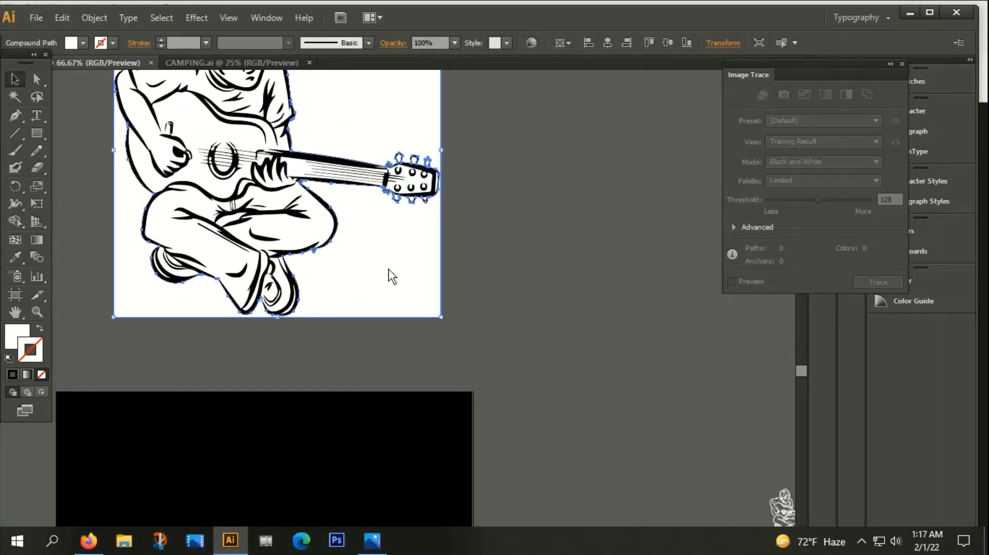
left_click_drag(389, 268, 614, 389)
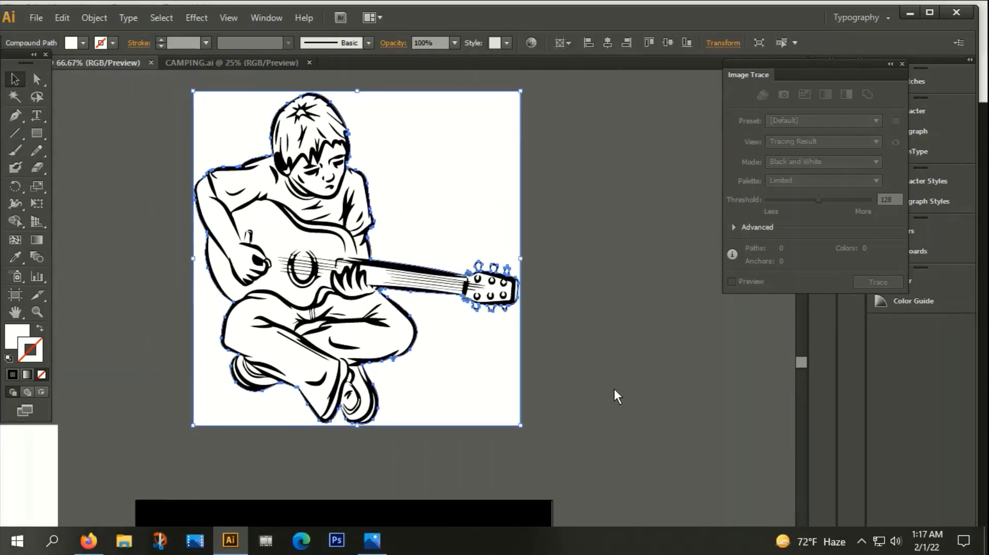
left_click(614, 388)
Step: Magic Wand-select all the guitarist's white areas and group them
scroll(440, 230, "down", 2)
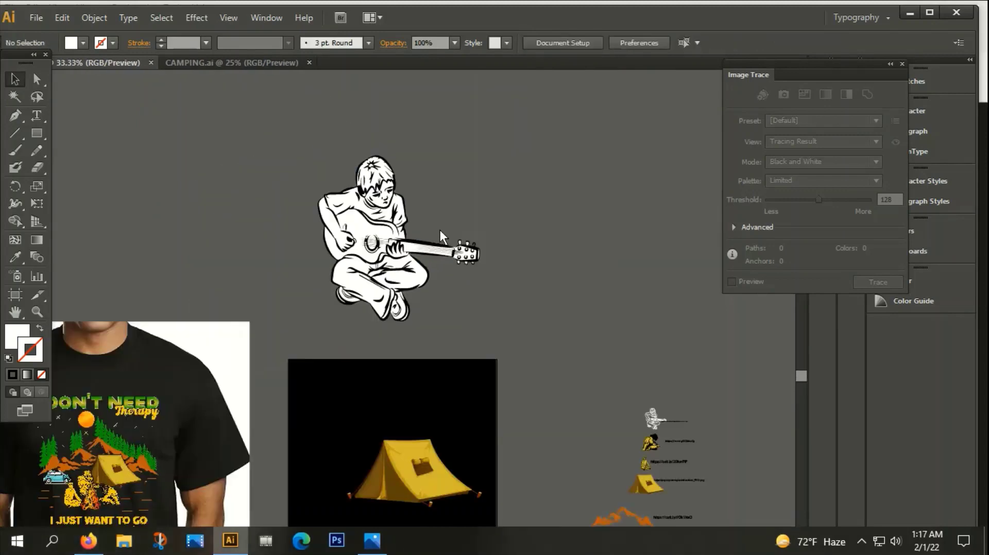
left_click_drag(578, 285, 573, 243)
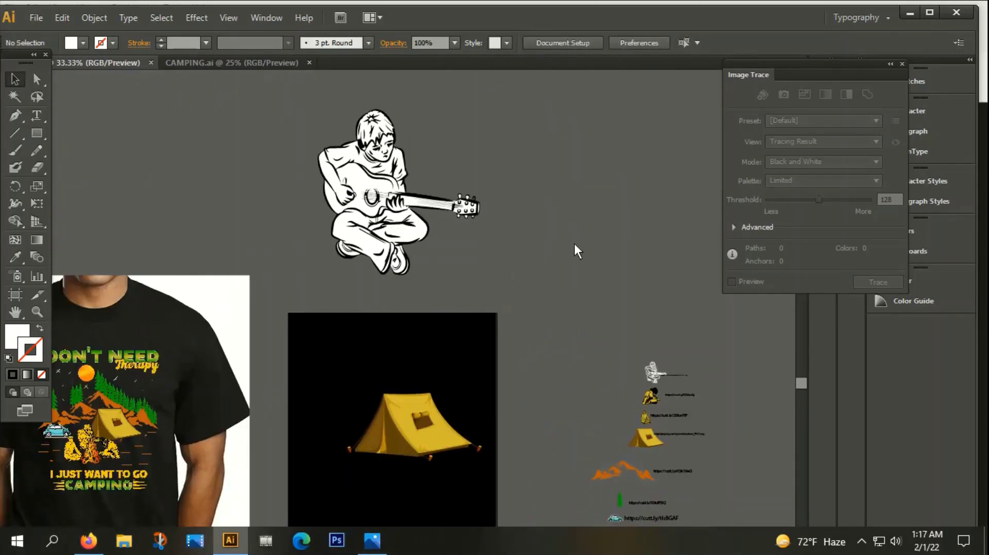
left_click(14, 96)
left_click(360, 178)
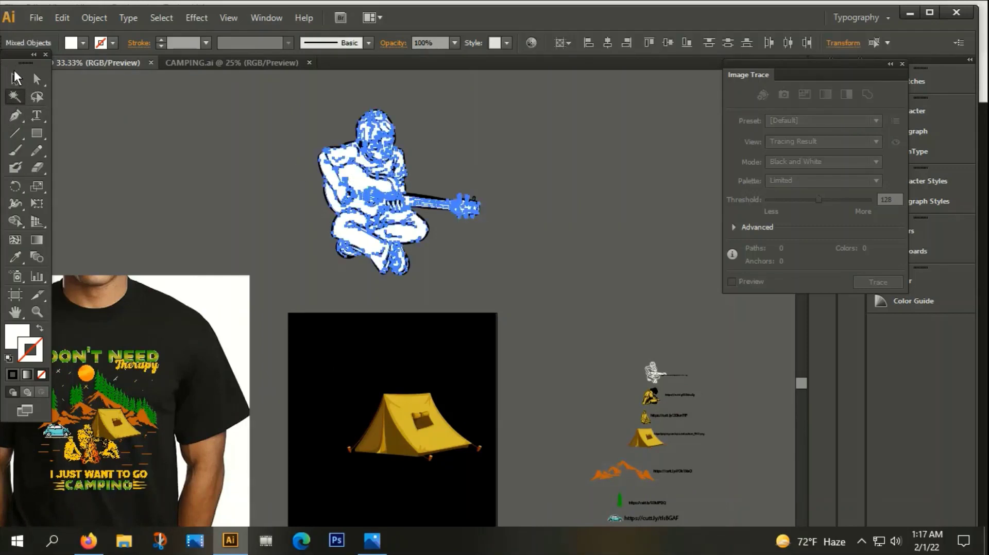
right_click(362, 173)
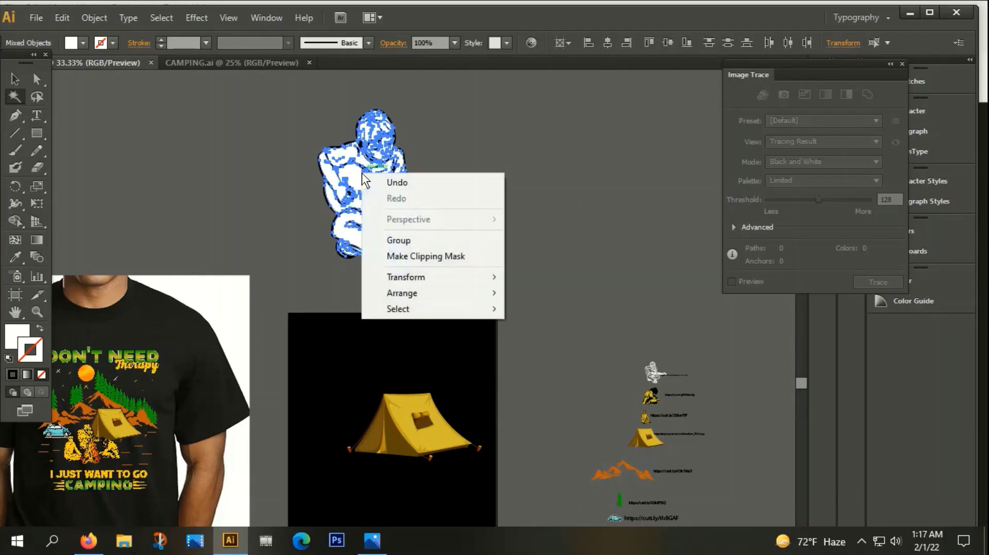
left_click(405, 241)
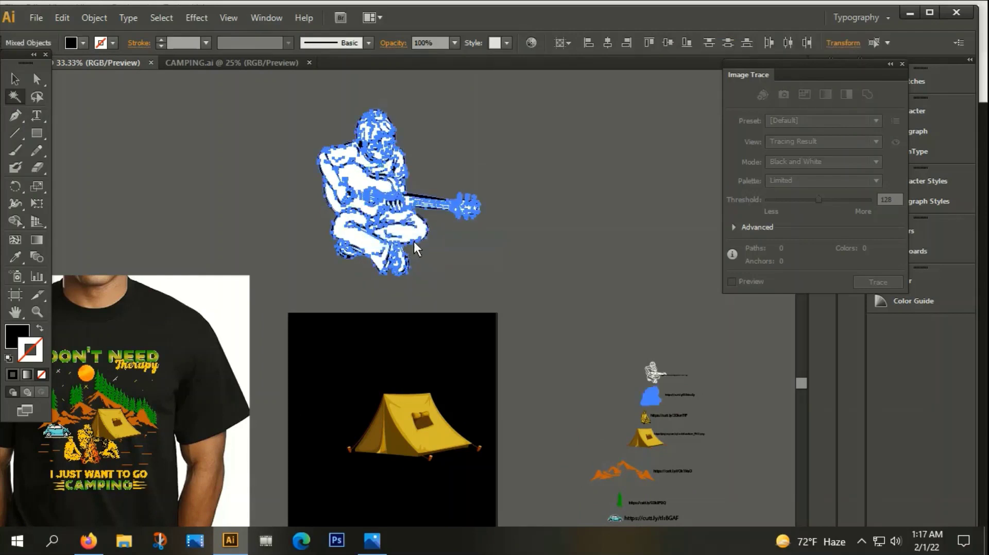
Step: Pan and zoom around the artwork, then select and deselect the new guitarist group
scroll(579, 214, "down", 1)
left_click_drag(579, 213, 582, 197)
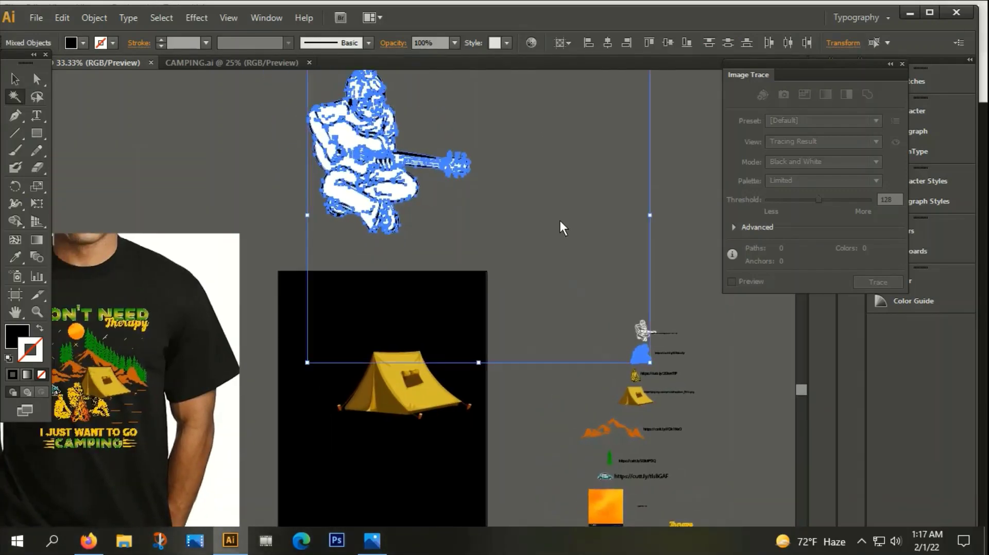
scroll(648, 377, "up", 1)
scroll(638, 363, "up", 2)
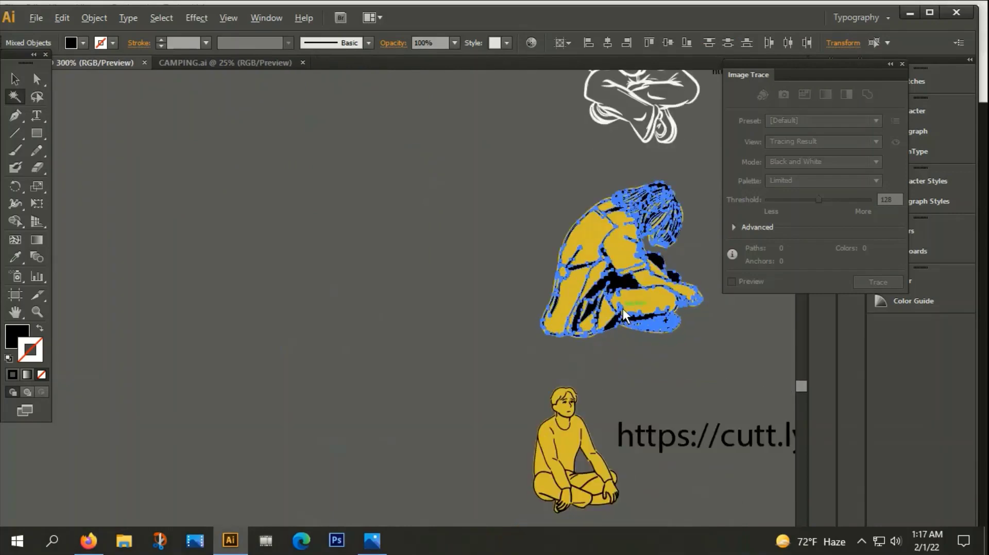
scroll(625, 310, "down", 2)
scroll(625, 310, "down", 1)
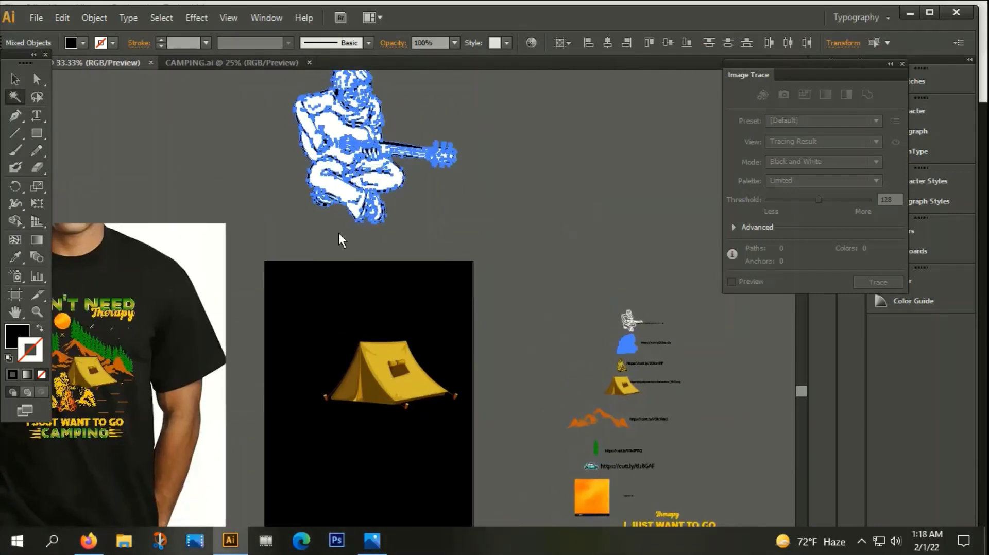
left_click(334, 235)
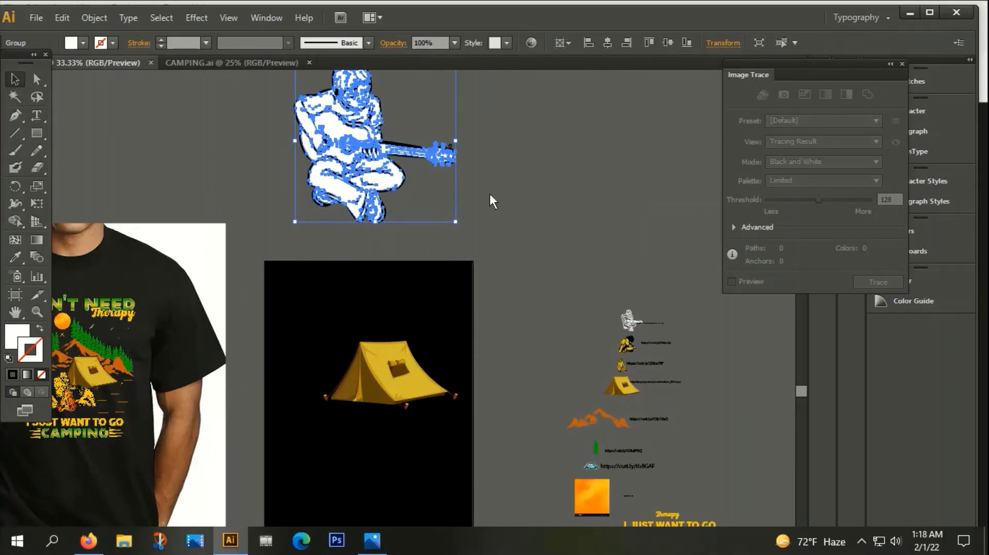
left_click(571, 205)
Step: Magic Wand-select the guitarist's matching parts and group them via the Object menu
left_click(14, 96)
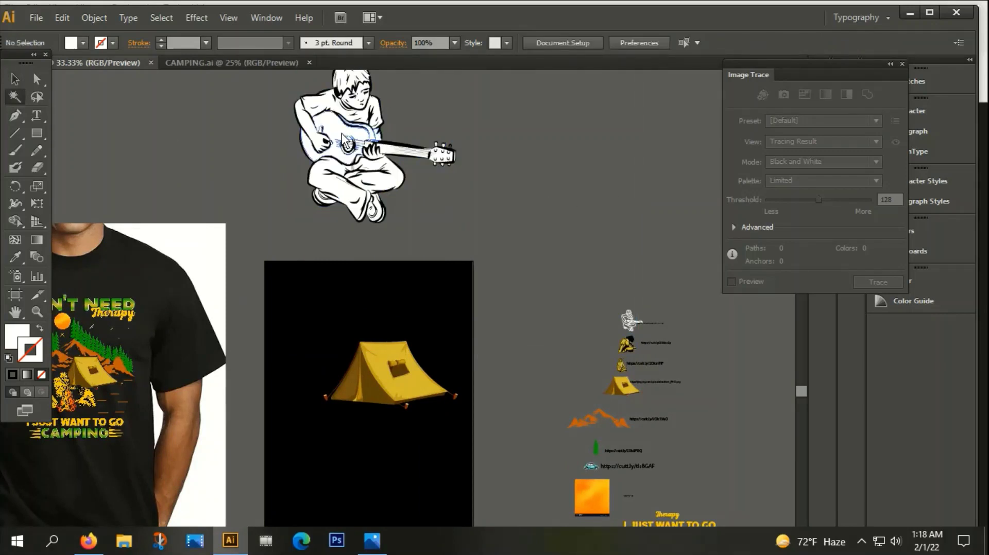
left_click(338, 132)
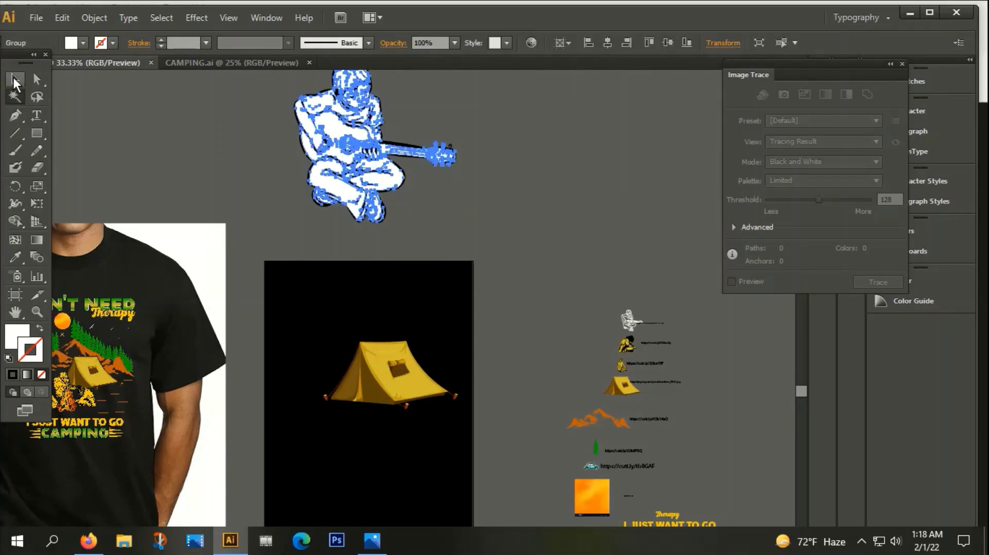
left_click(14, 78)
scroll(487, 125, "down", 1)
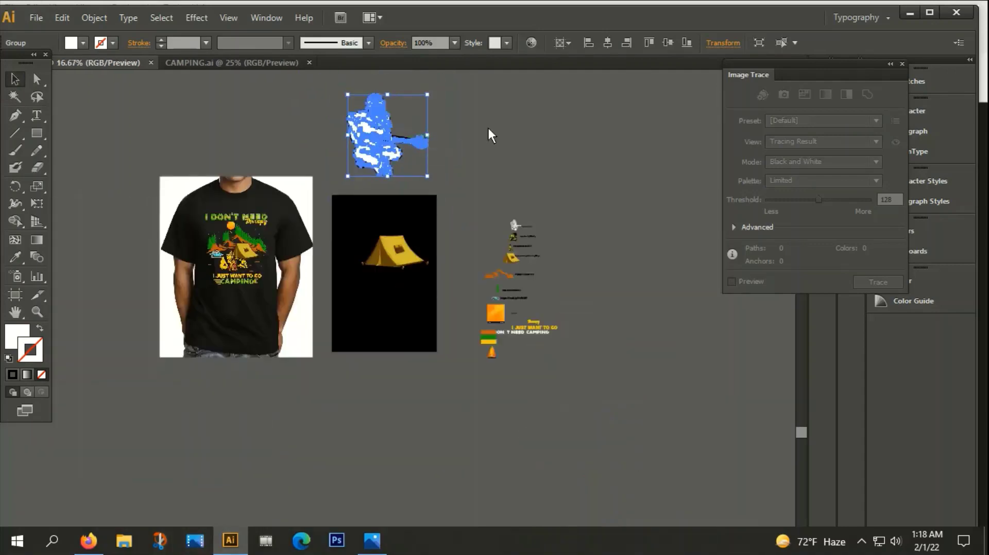
scroll(381, 206, "up", 3)
right_click(292, 150)
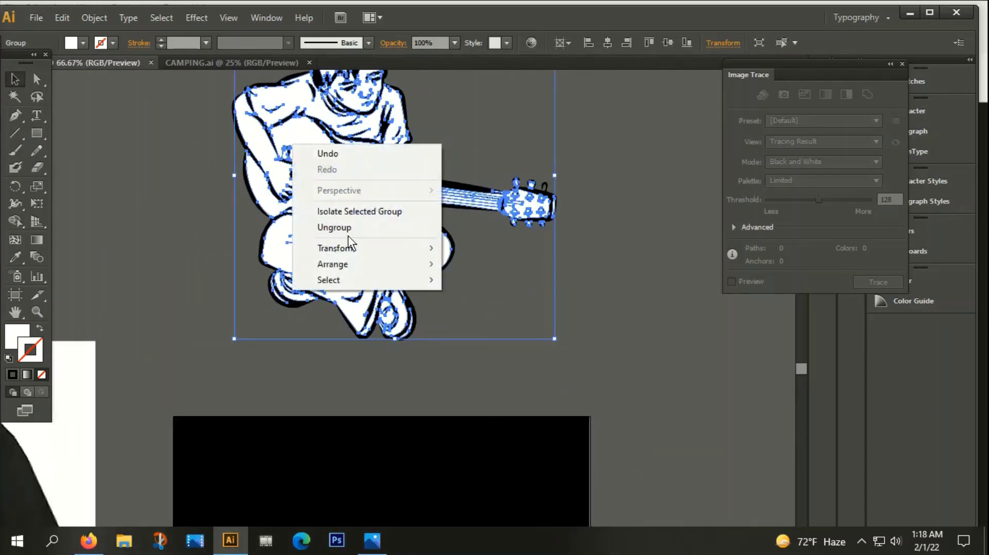
left_click(84, 15)
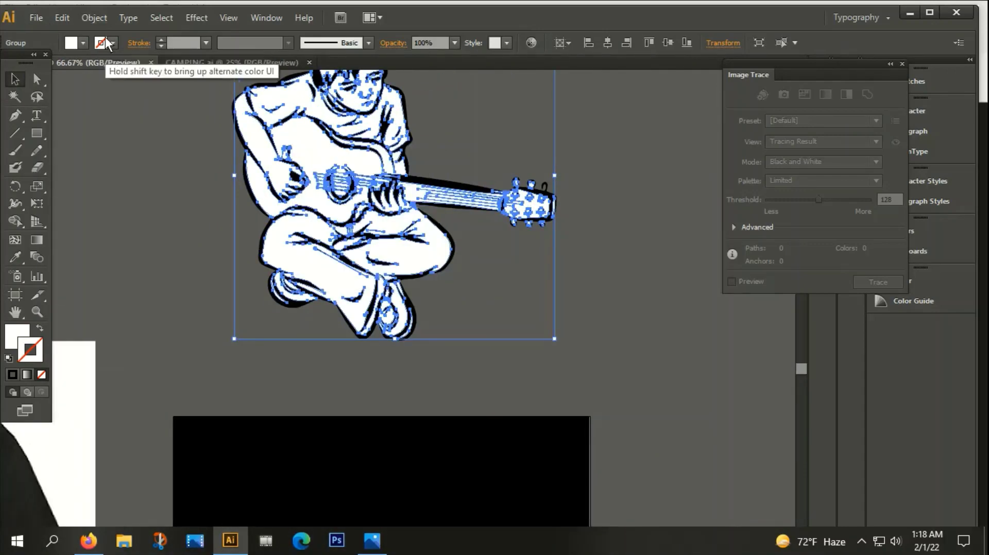
left_click(90, 16)
left_click(113, 71)
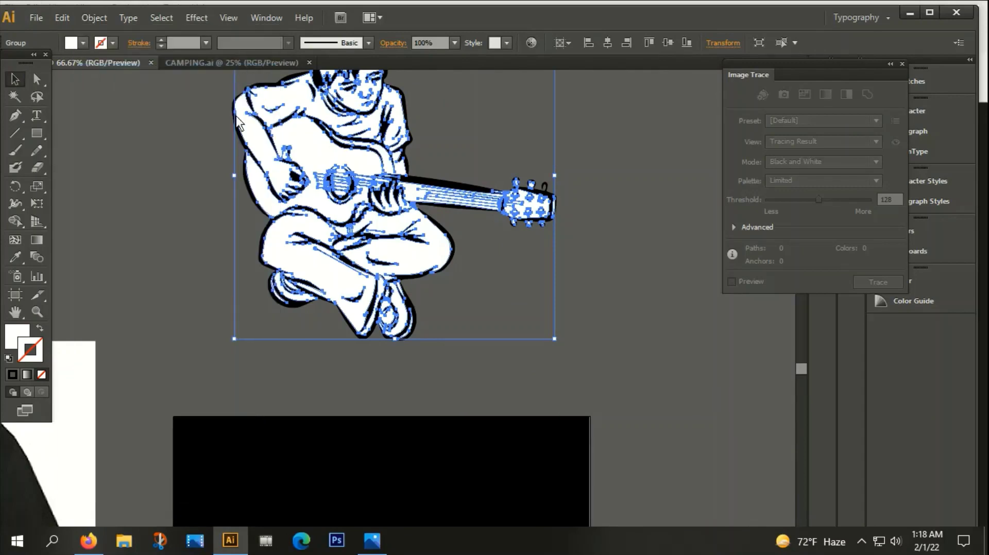
left_click(503, 113)
Step: Nudge the guitarist group slightly right and down, then reselect and check it
scroll(478, 147, "down", 2)
scroll(561, 111, "up", 1)
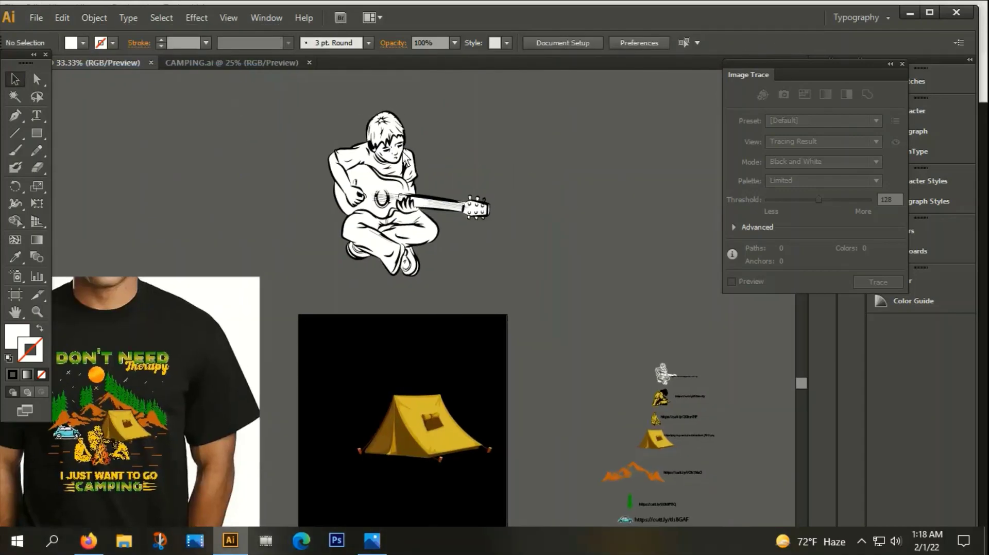
mouse_move(437, 134)
left_mouse_down()
mouse_move(463, 157)
mouse_move(447, 163)
left_mouse_up()
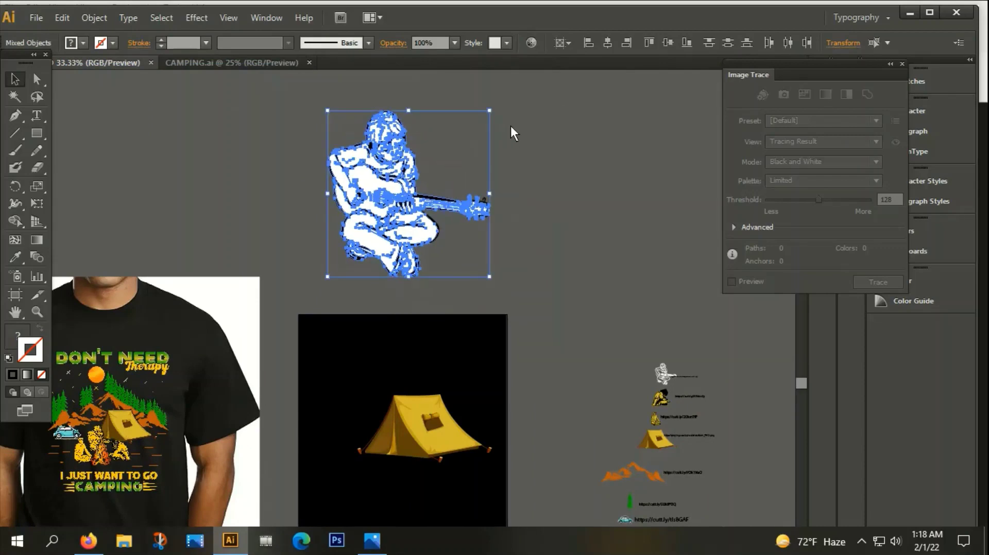
left_click(535, 131)
scroll(373, 181, "up", 4)
left_click(341, 154)
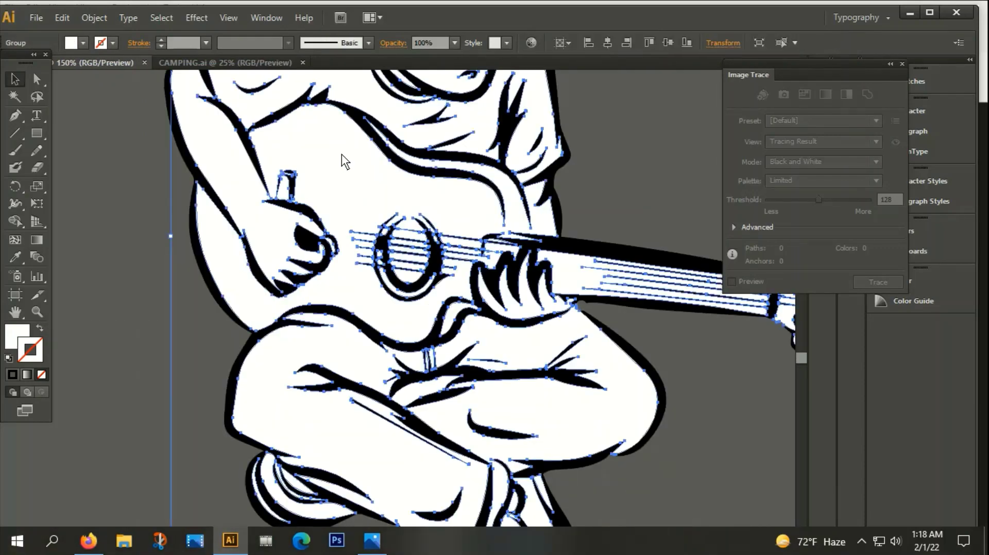
scroll(341, 153, "down", 1)
scroll(341, 153, "down", 2)
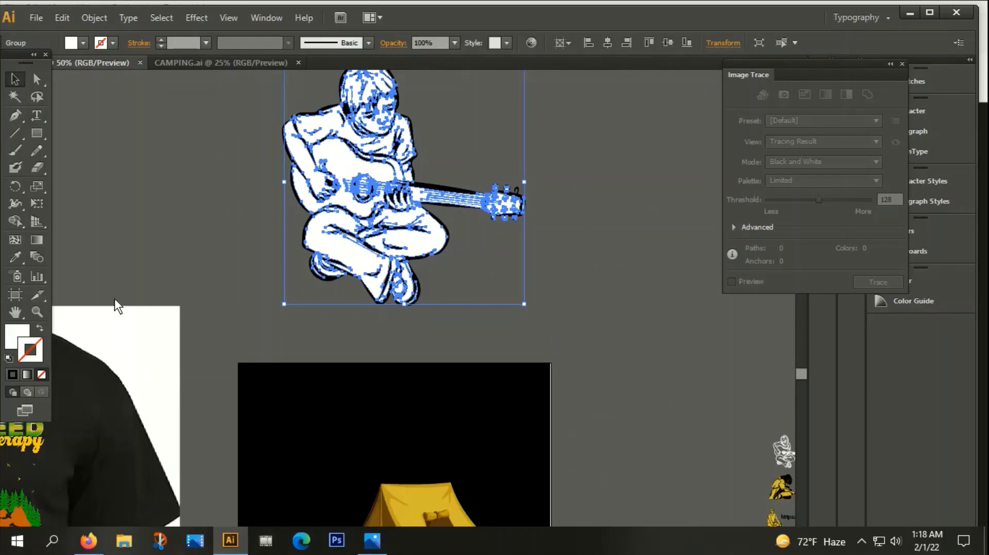
left_click(191, 198)
scroll(278, 211, "down", 2)
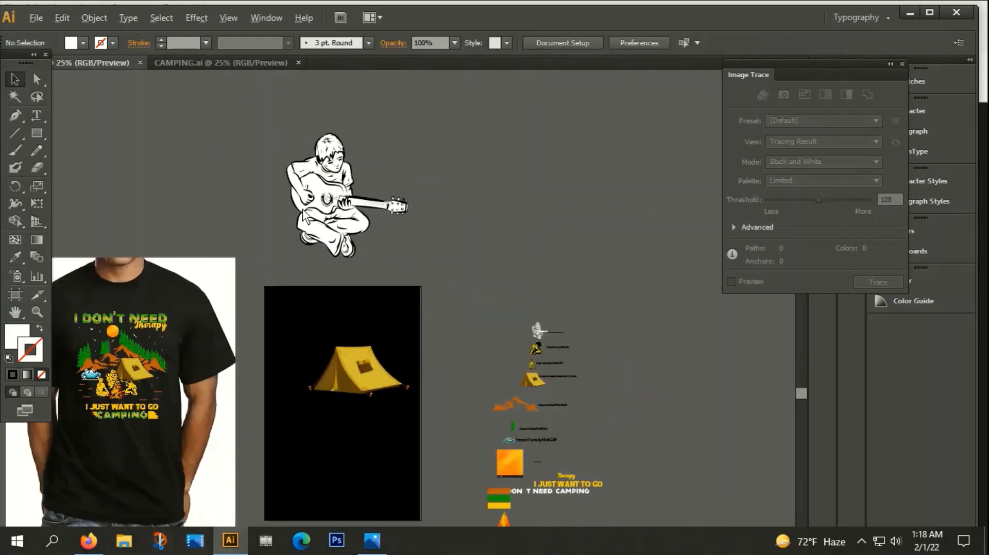
scroll(486, 233, "down", 2)
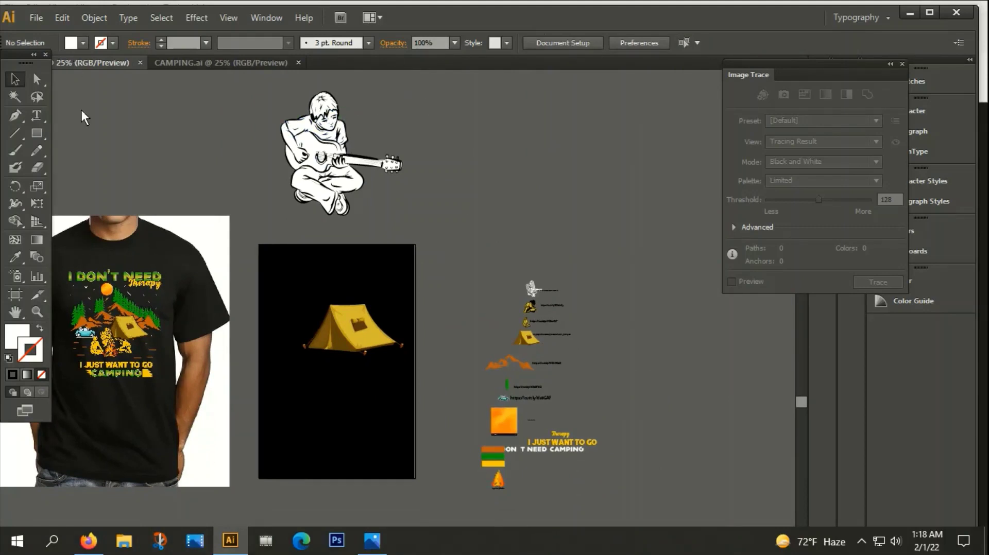
scroll(309, 150, "up", 2)
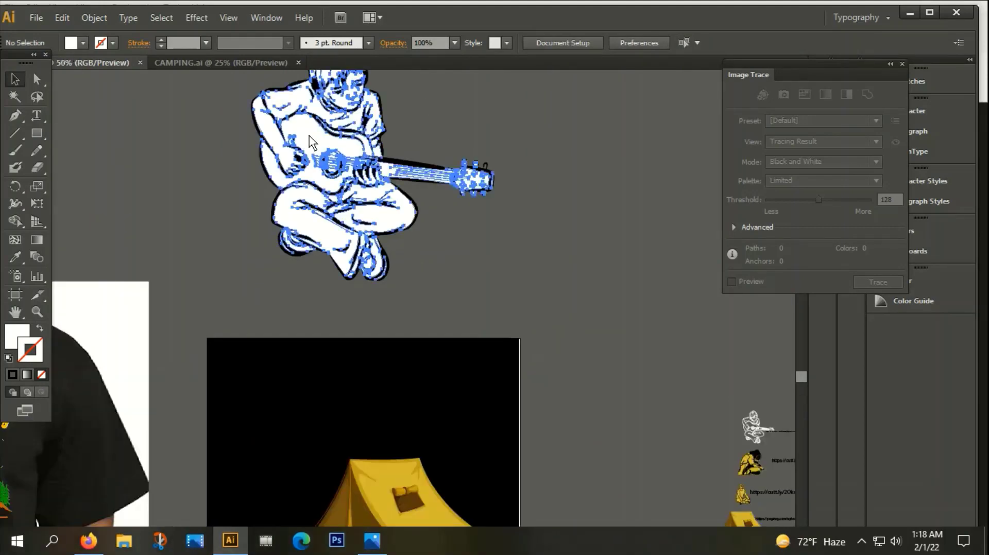
Step: Select the traced guitarist group and hide its white fill shapes
double_click(312, 142)
key("Escape")
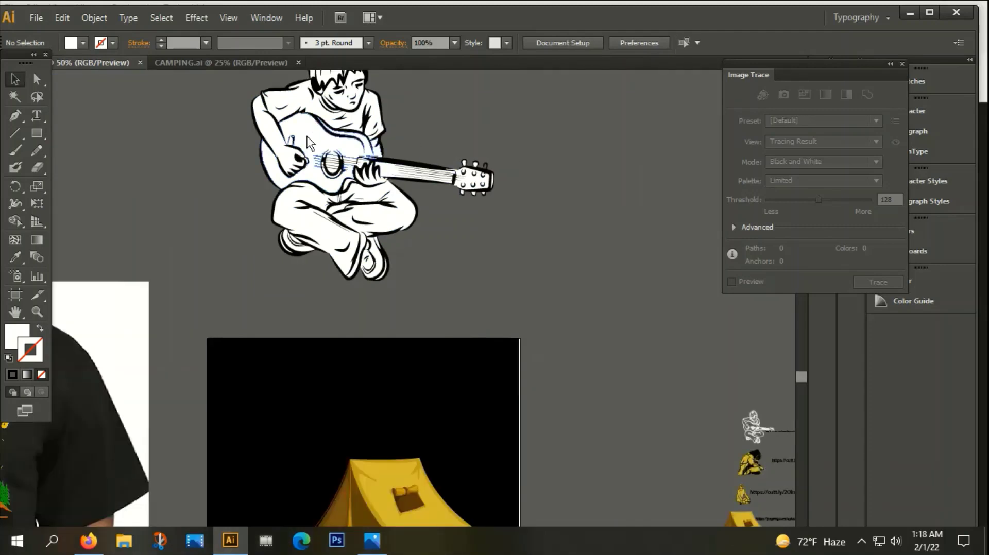
left_click(318, 134)
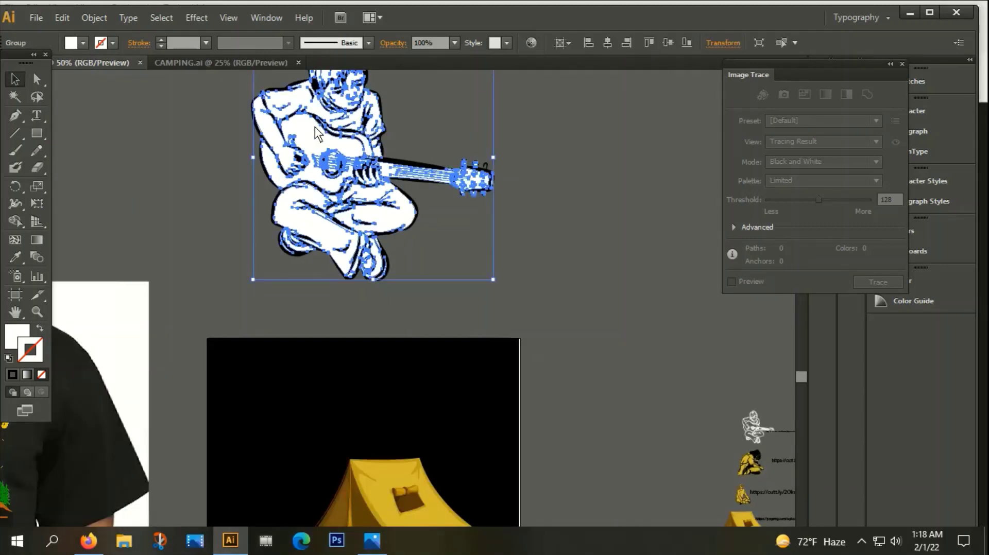
key("Delete")
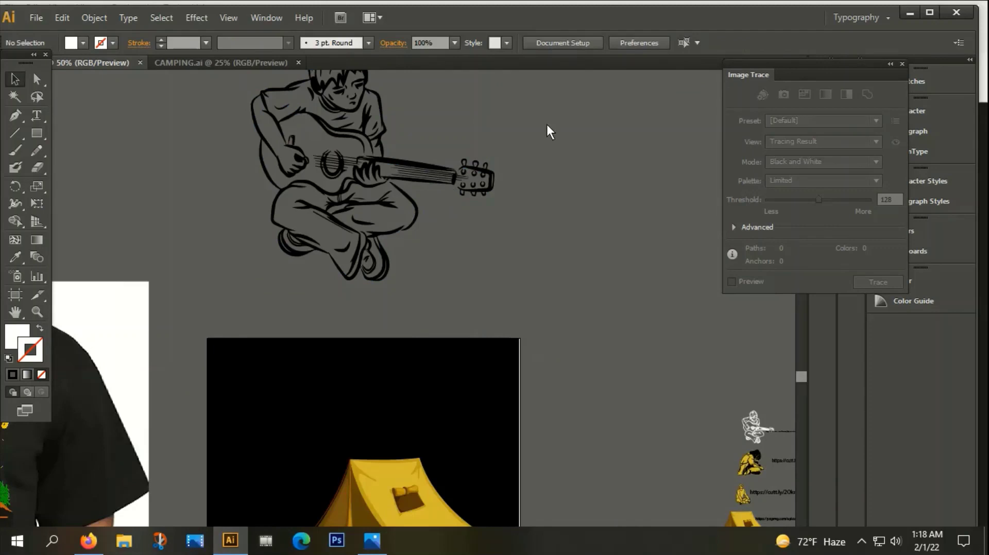
Step: Marquee-select the black line art, group it, then show the white fills again
scroll(549, 154, "up", 3)
left_click_drag(210, 99, 536, 376)
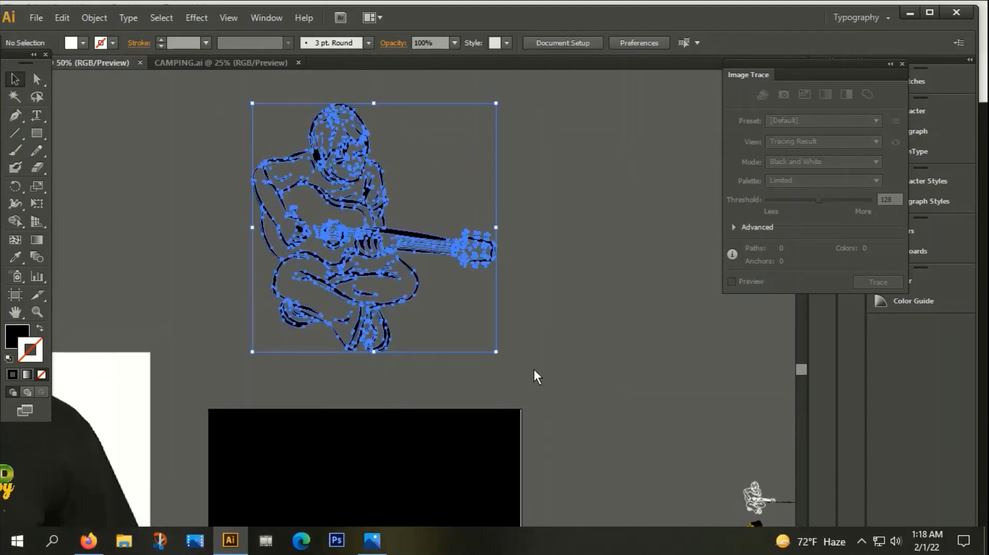
right_click(315, 184)
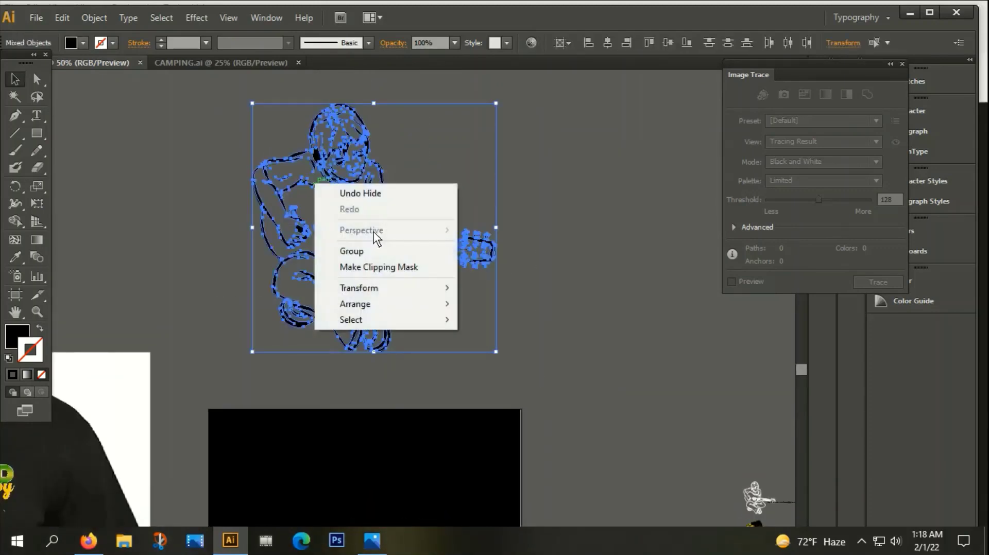
left_click(347, 251)
left_click(524, 170)
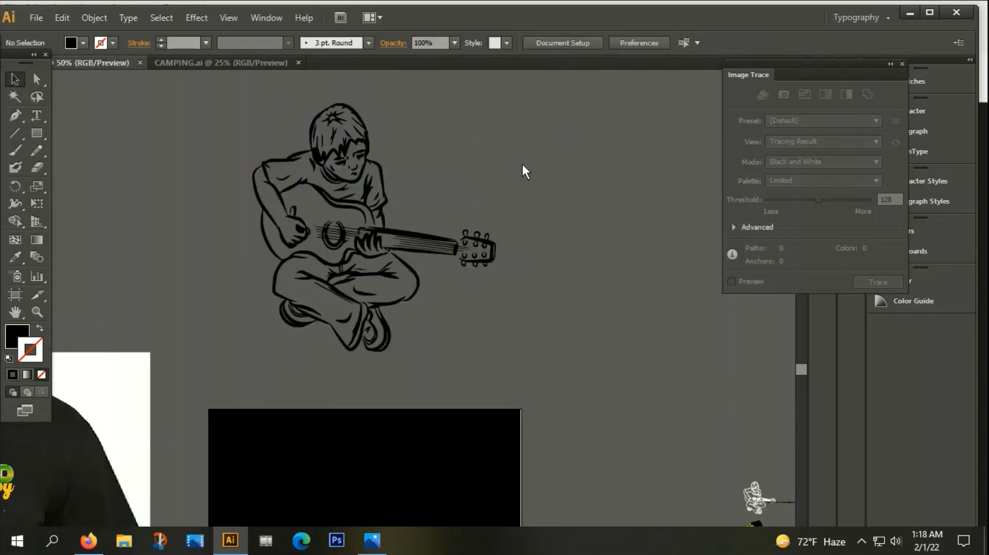
key("ctrl+alt+3")
left_click(503, 140)
Step: Zoom around the guitarist and undo an accidental duplicate dragged to the right
scroll(503, 160, "down", 3)
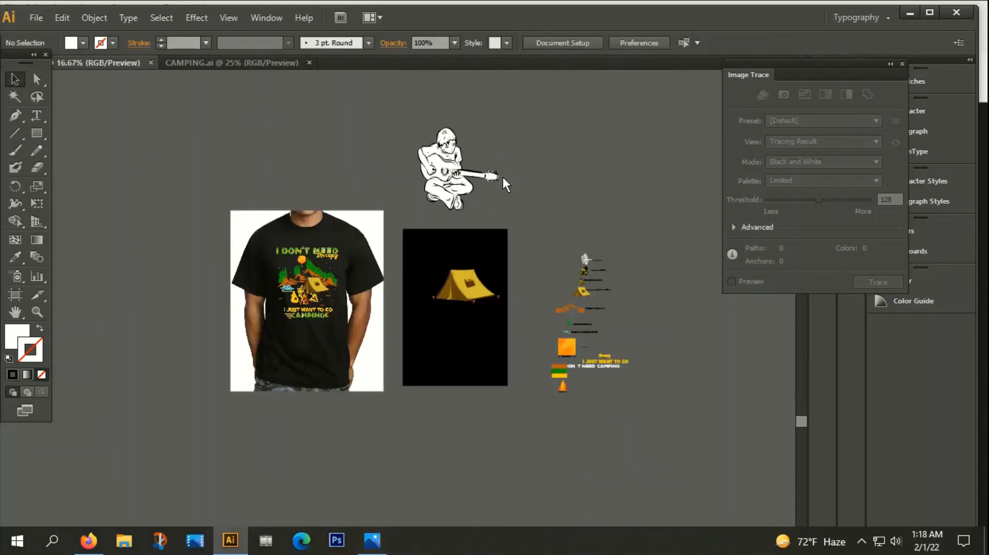
scroll(498, 184, "right", 2)
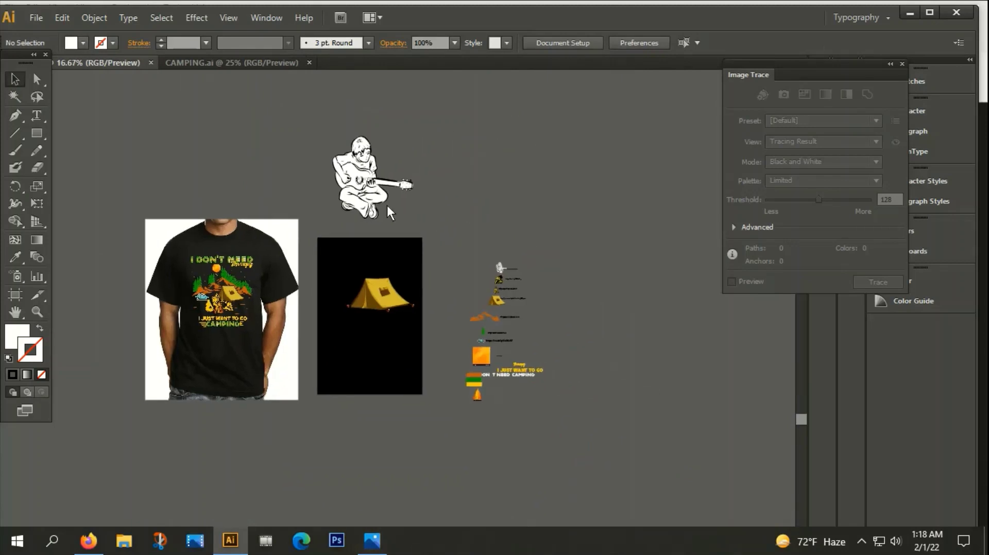
scroll(385, 206, "up", 4)
scroll(360, 190, "down", 2)
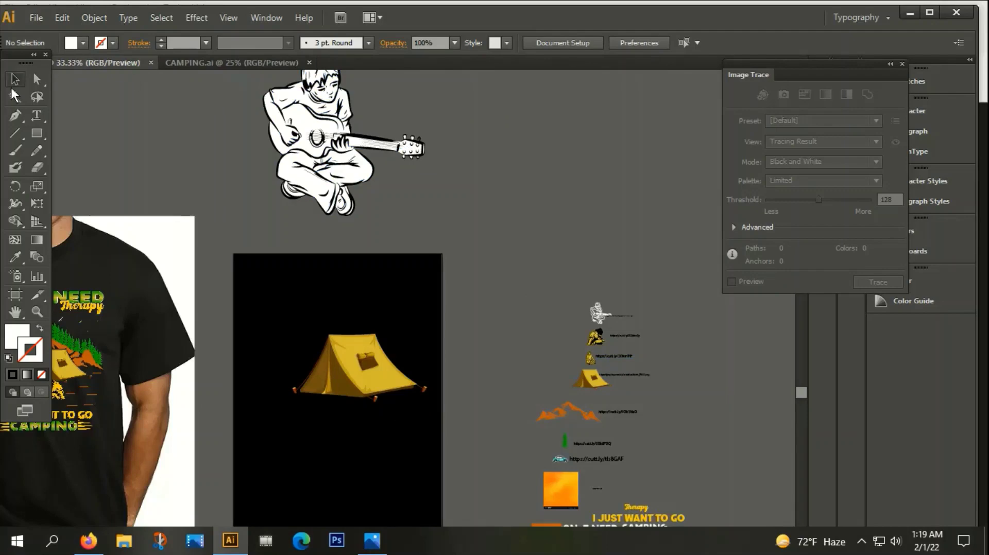
scroll(279, 163, "up", 3)
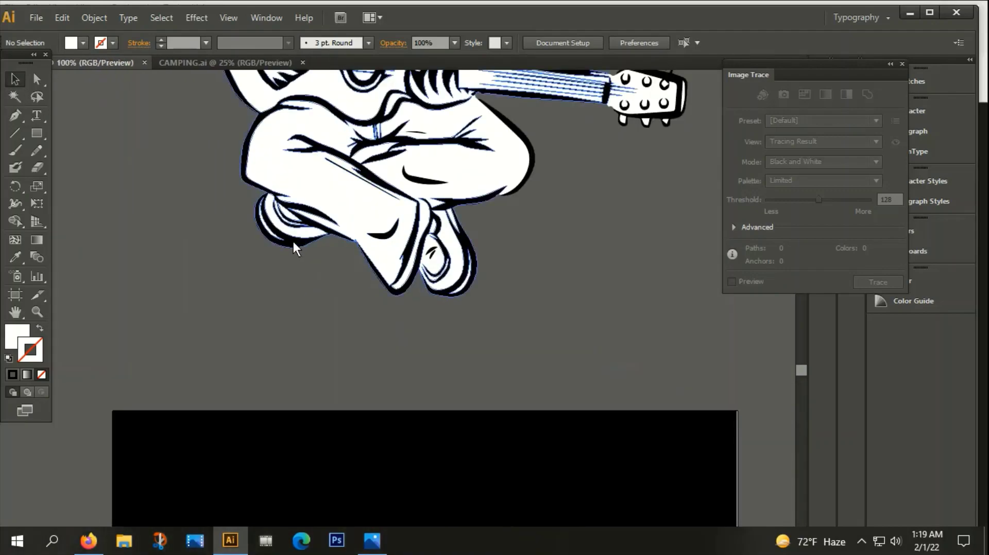
scroll(289, 240, "down", 3)
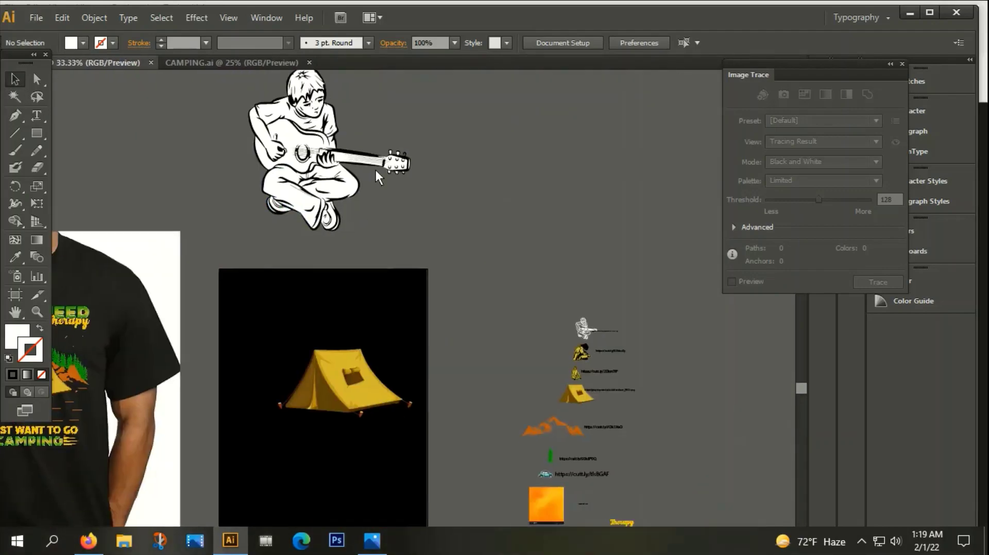
scroll(579, 363, "up", 3)
scroll(616, 340, "down", 3)
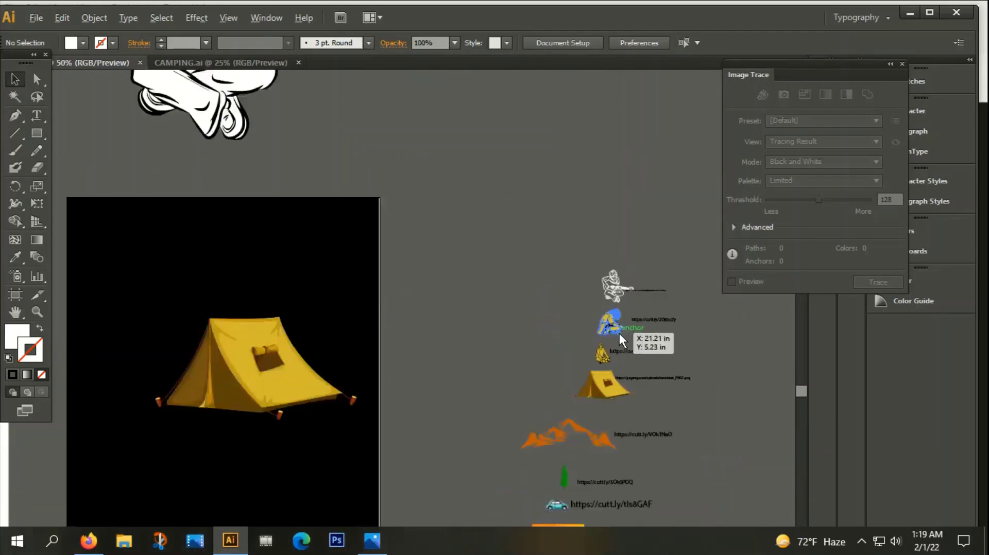
scroll(495, 165, "up", 1)
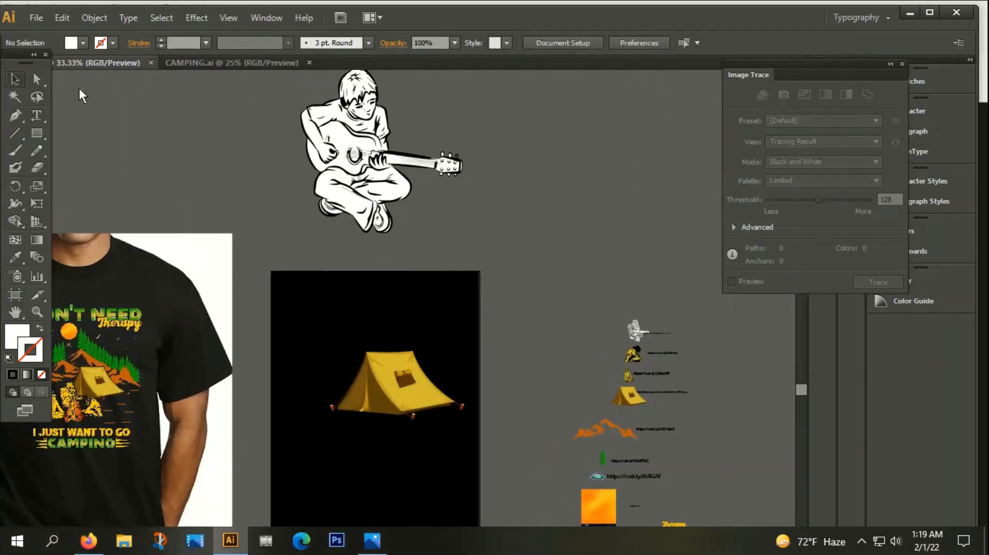
left_click_drag(338, 146, 471, 211)
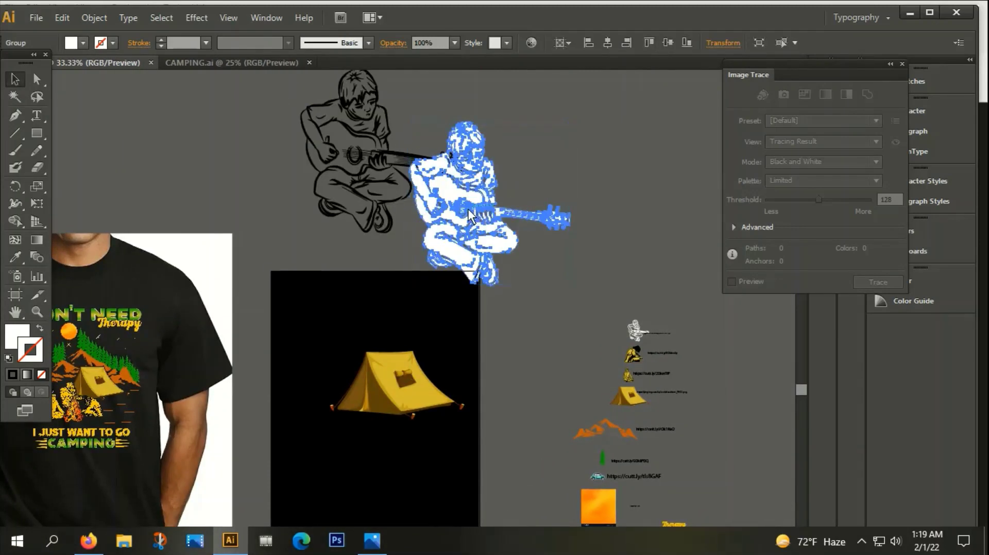
key("ctrl+z")
left_click(252, 92)
Step: Move the guitarist onto the black tent panel, then back above it
left_click(371, 178)
scroll(397, 170, "down", 2)
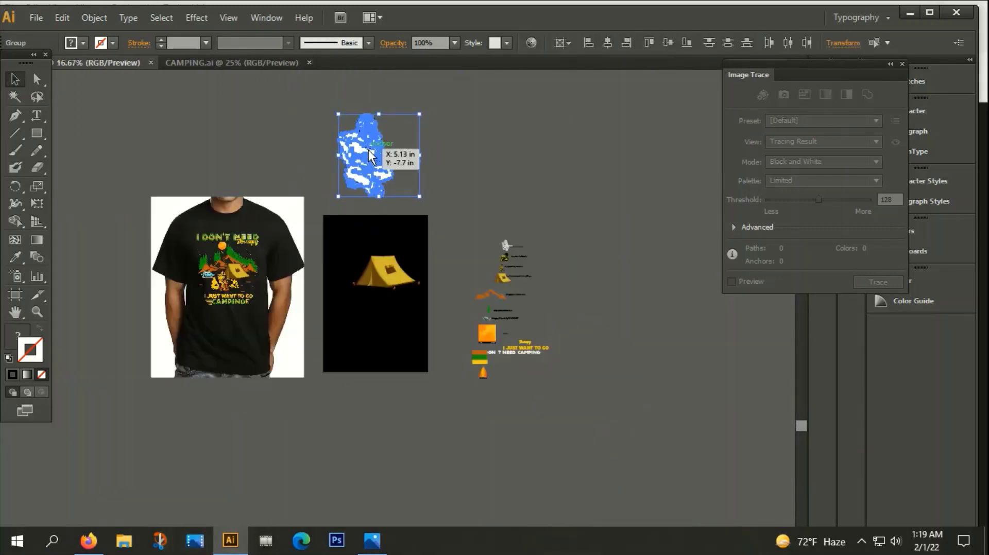
left_click_drag(374, 204, 372, 357)
scroll(371, 355, "up", 4)
scroll(371, 354, "down", 1)
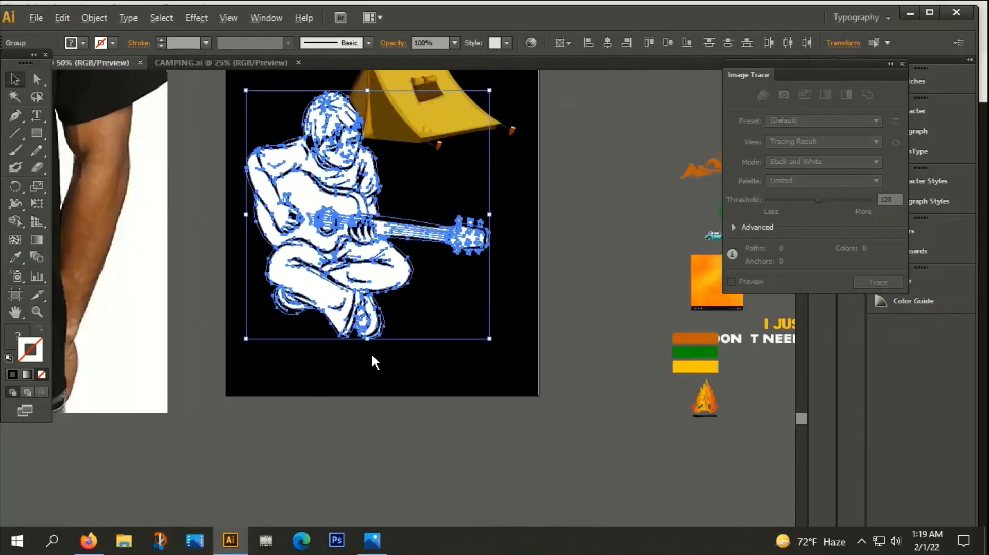
scroll(371, 353, "down", 3)
scroll(380, 345, "up", 3)
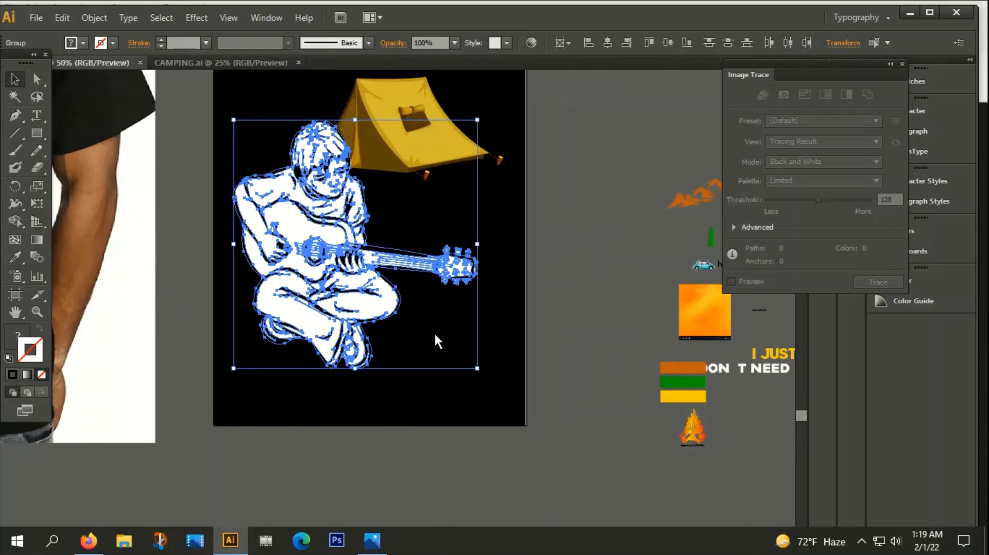
scroll(430, 317, "down", 2)
scroll(464, 309, "up", 2)
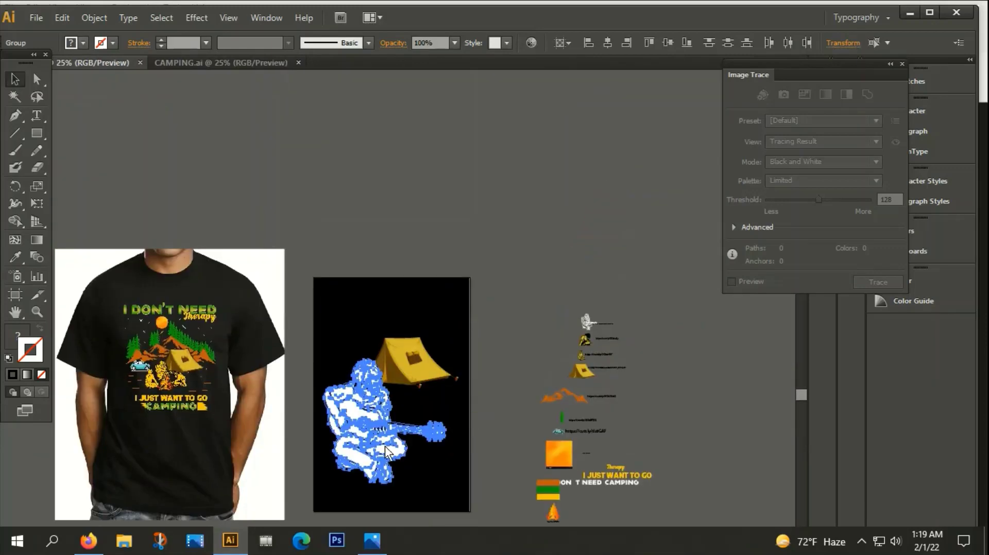
left_click_drag(392, 396, 376, 196)
left_click(444, 206)
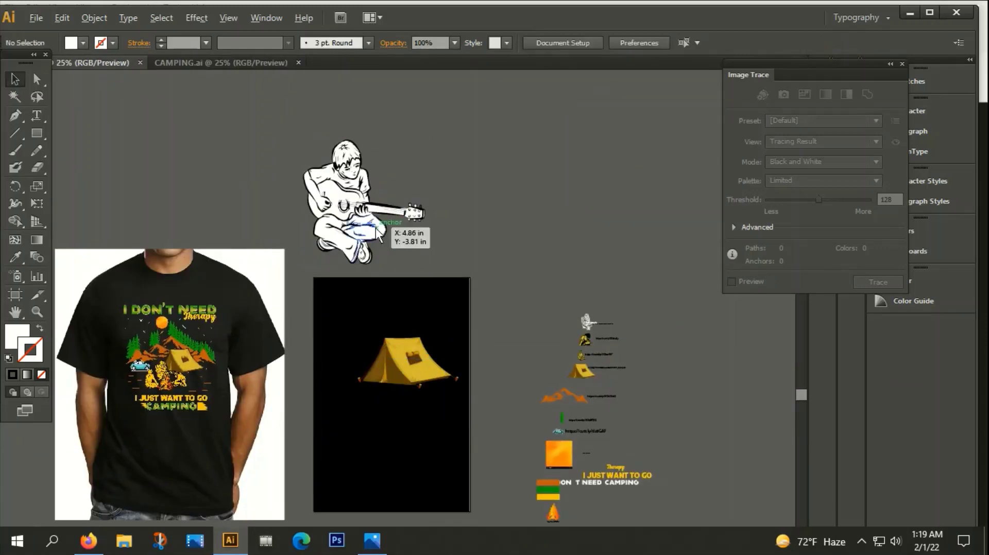
Step: Fill the guitarist group with the yellow bar's colour using the Eyedropper
scroll(375, 222, "up", 2)
left_click(293, 159)
scroll(292, 159, "down", 3)
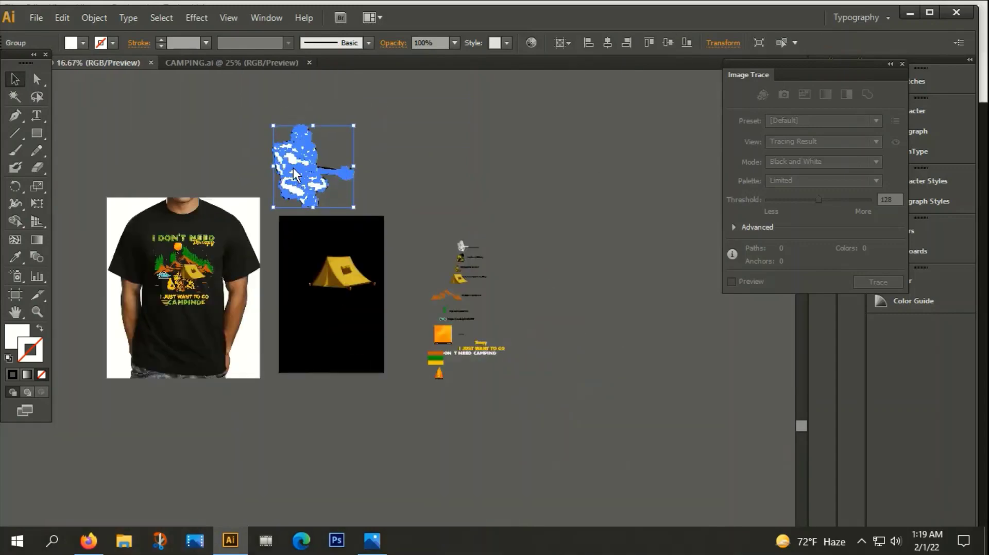
key("i")
scroll(438, 375, "up", 1)
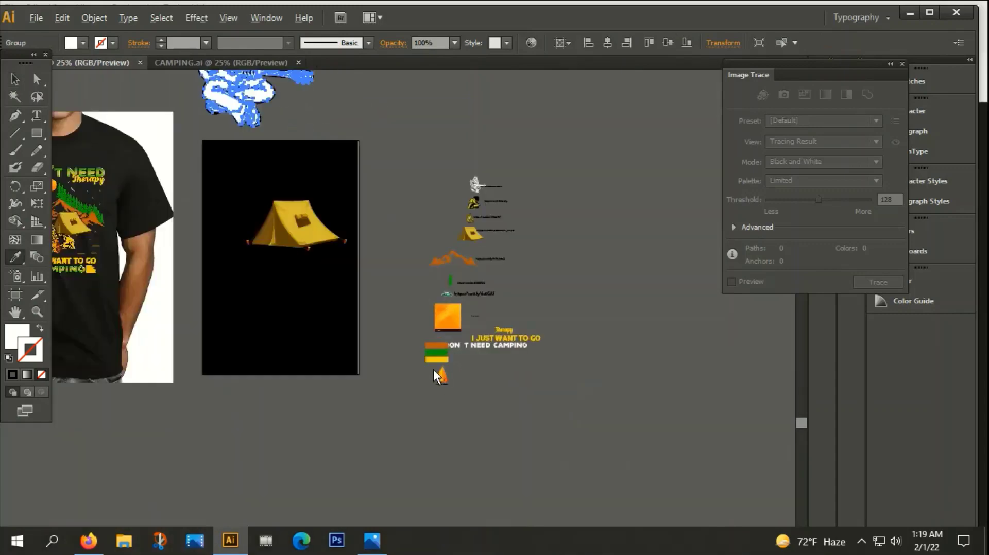
scroll(437, 376, "up", 4)
left_click(449, 334)
scroll(452, 332, "down", 4)
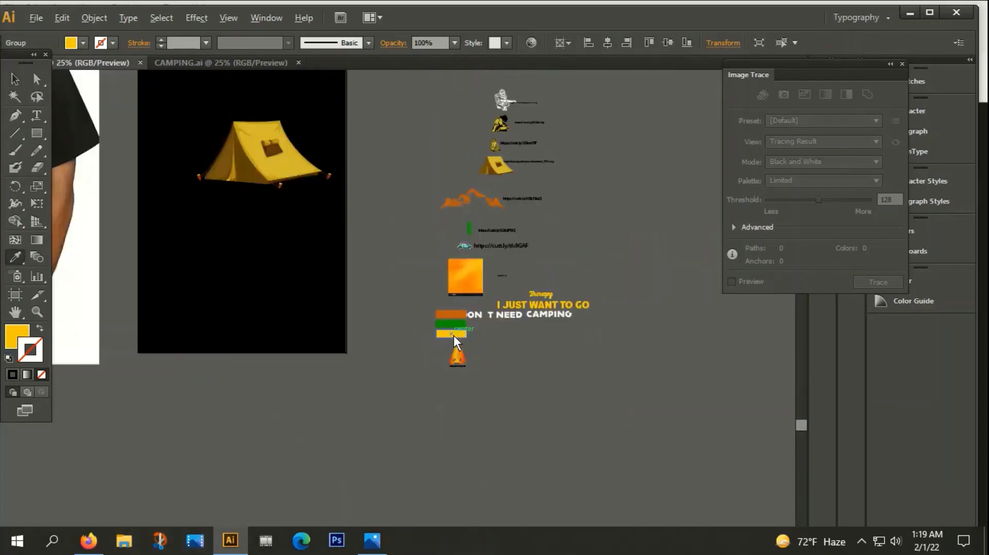
scroll(422, 191, "down", 1)
Step: Return to the Selection tool and reselect the yellow guitarist group
left_click(15, 79)
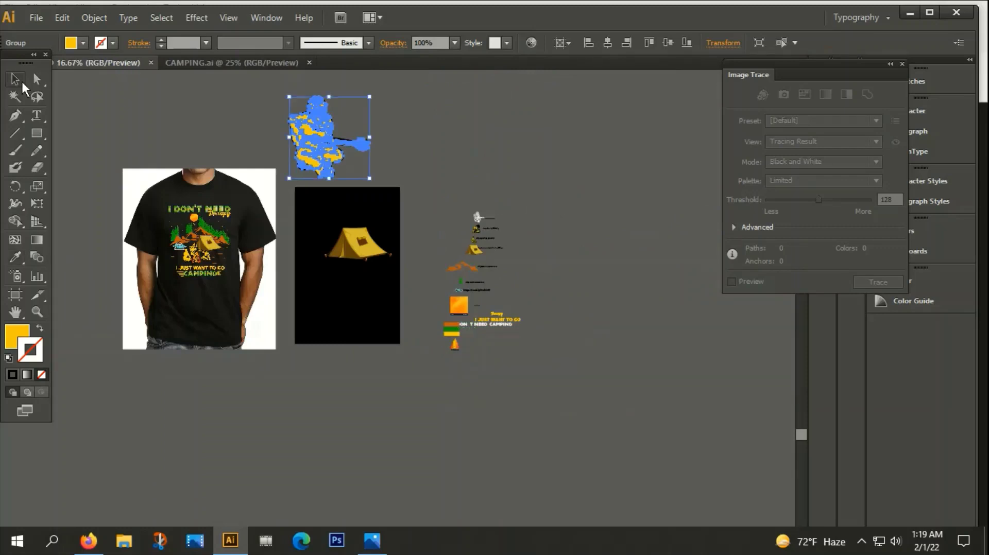
left_click(415, 120)
scroll(310, 123, "up", 4)
left_click(308, 153)
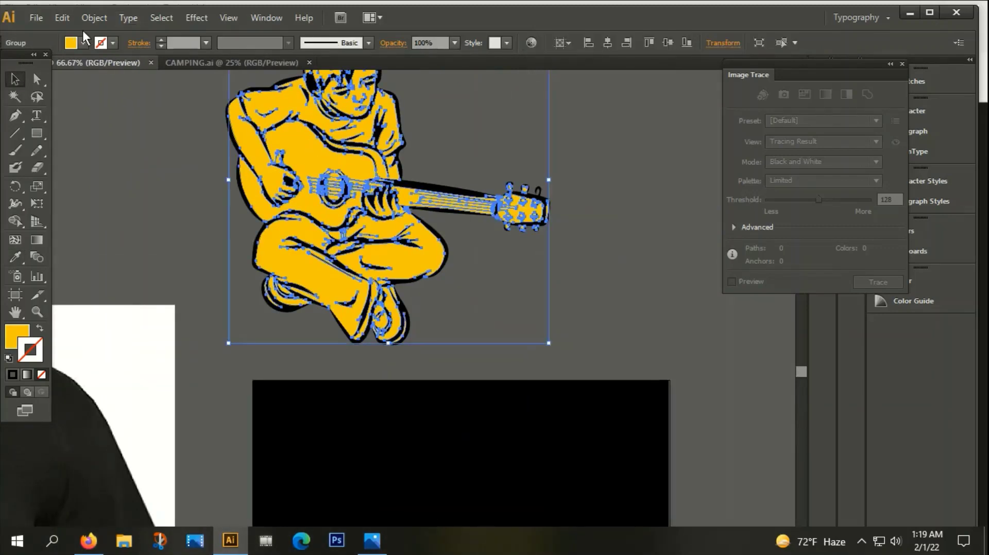
left_click(91, 17)
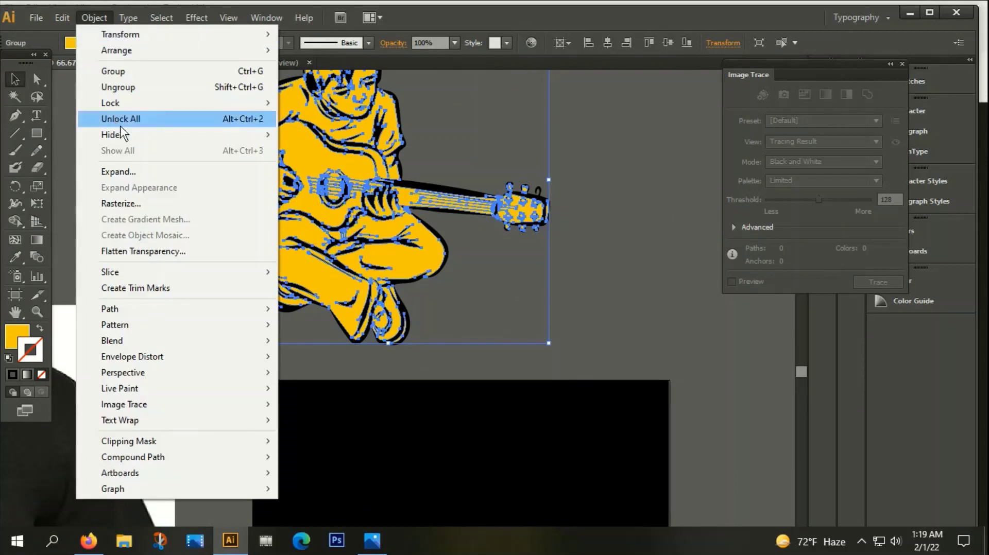
mouse_move(110, 309)
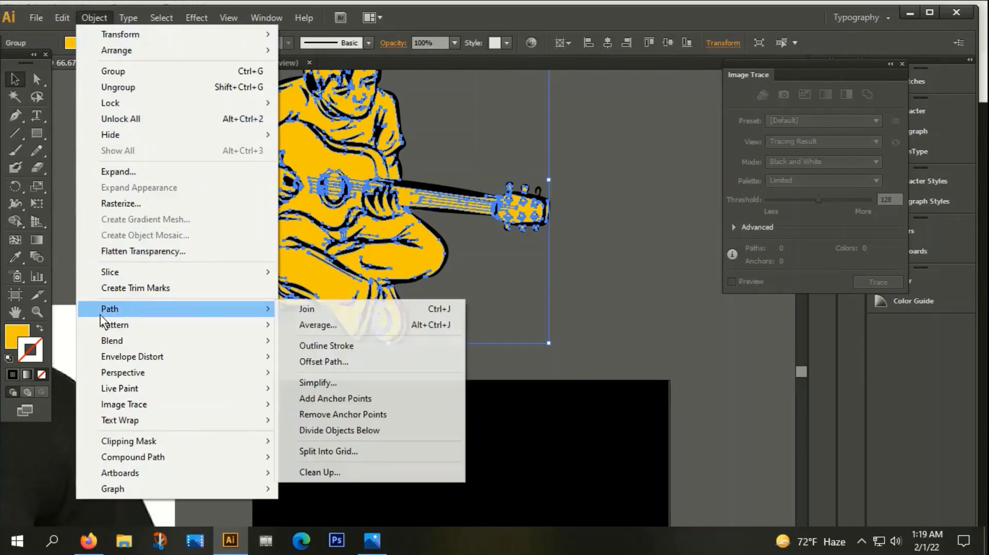
Step: Offset the guitarist outward by 0.1389 in with round joins, previewing before applying
left_click(319, 363)
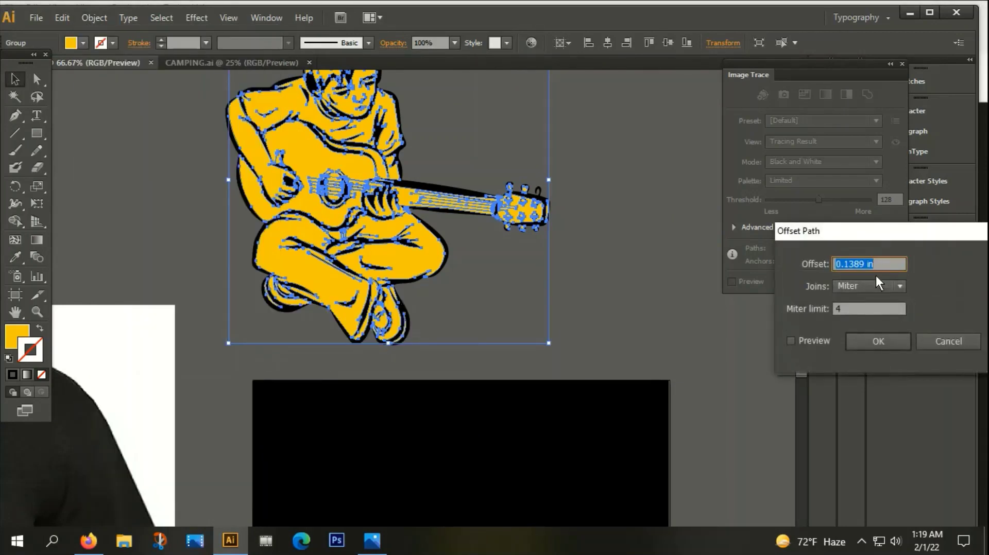
type("10")
left_click(879, 288)
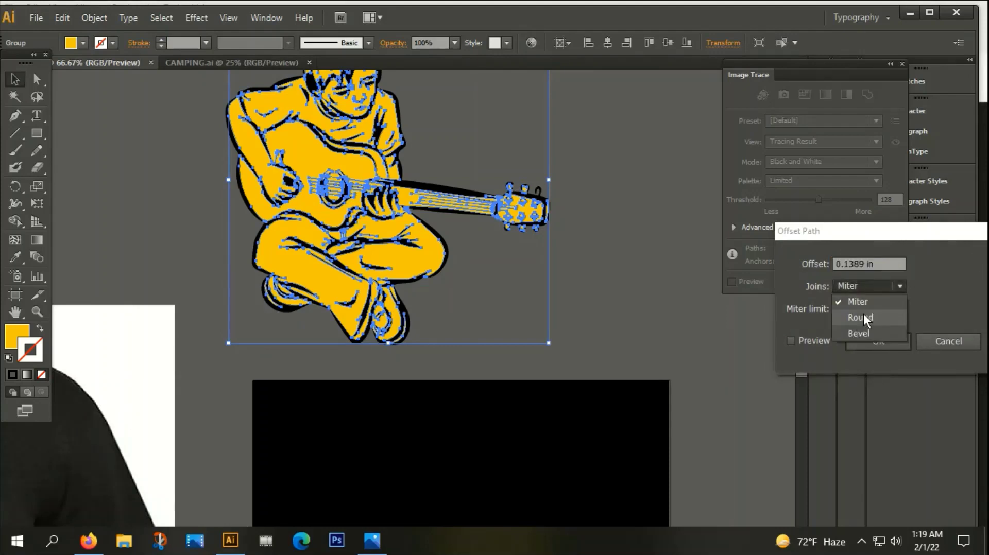
left_click(863, 318)
left_click(791, 341)
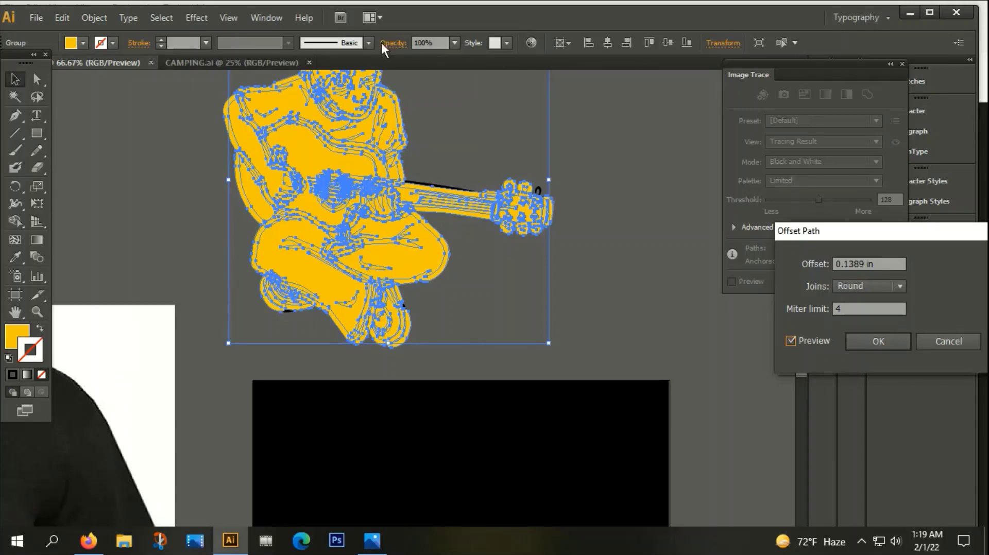
left_click(869, 340)
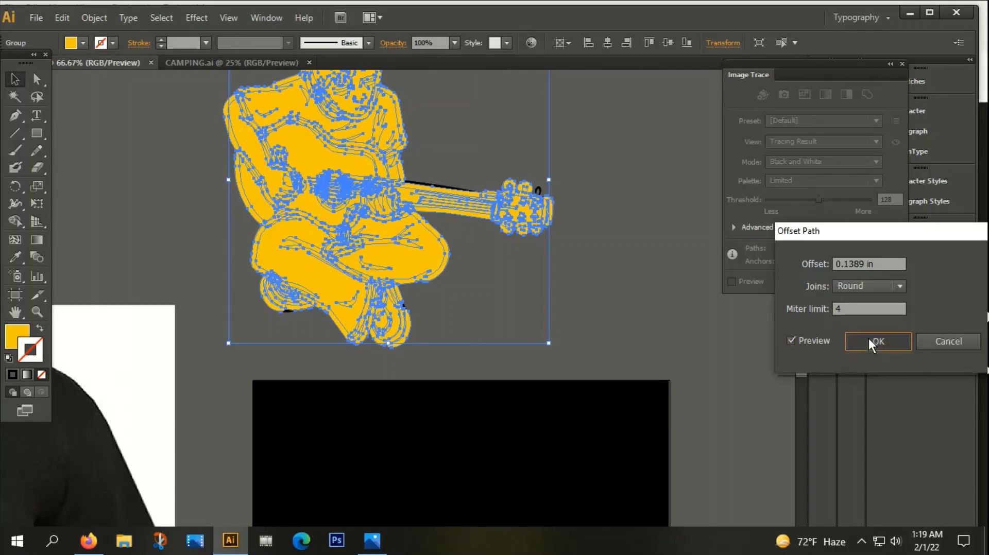
scroll(273, 216, "down", 4, "alt")
Step: Unite the offset outline into one yellow silhouette and place it behind the guitarist line art
scroll(280, 186, "up", 2, "alt")
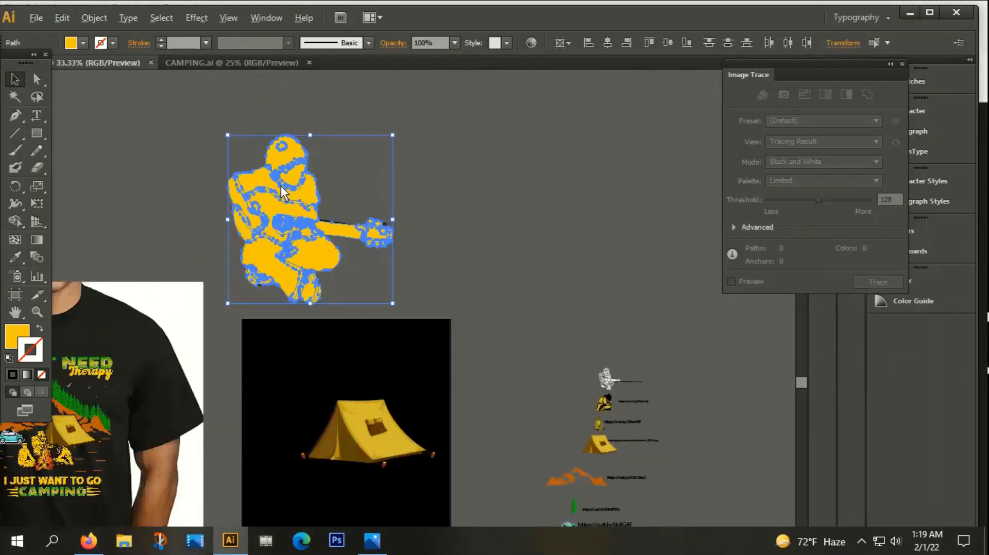
scroll(280, 186, "up", 2, "alt")
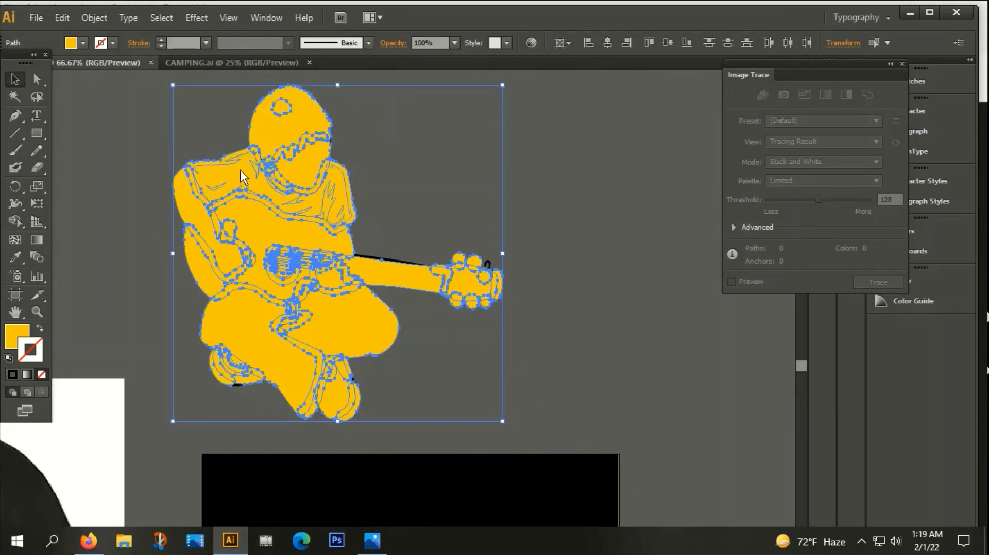
key("ctrl+g")
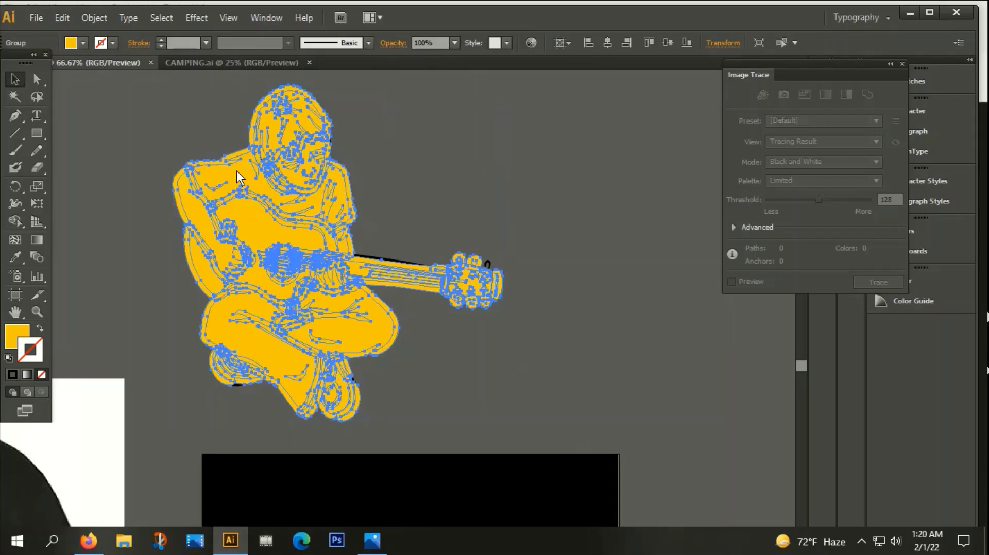
key("ctrl+shift+F9")
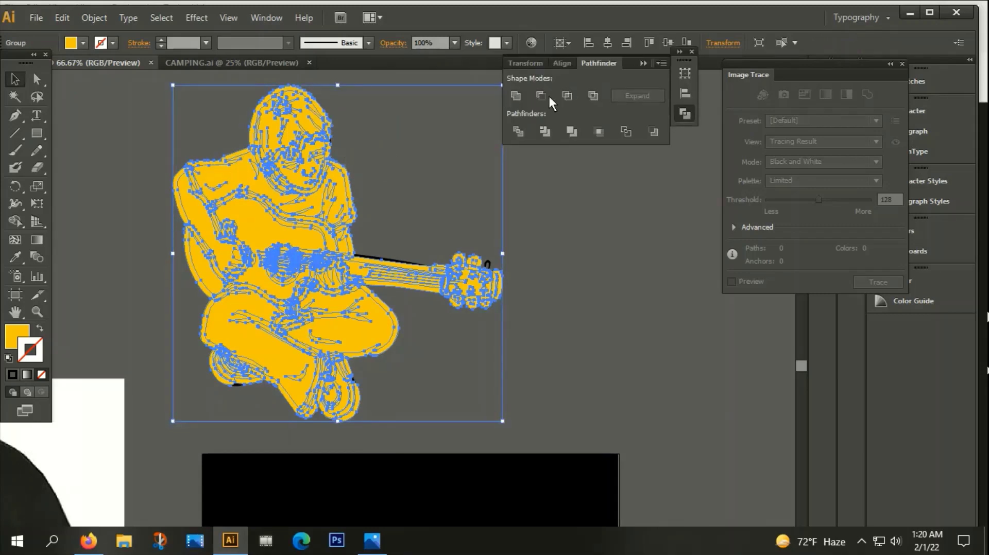
left_click(516, 95)
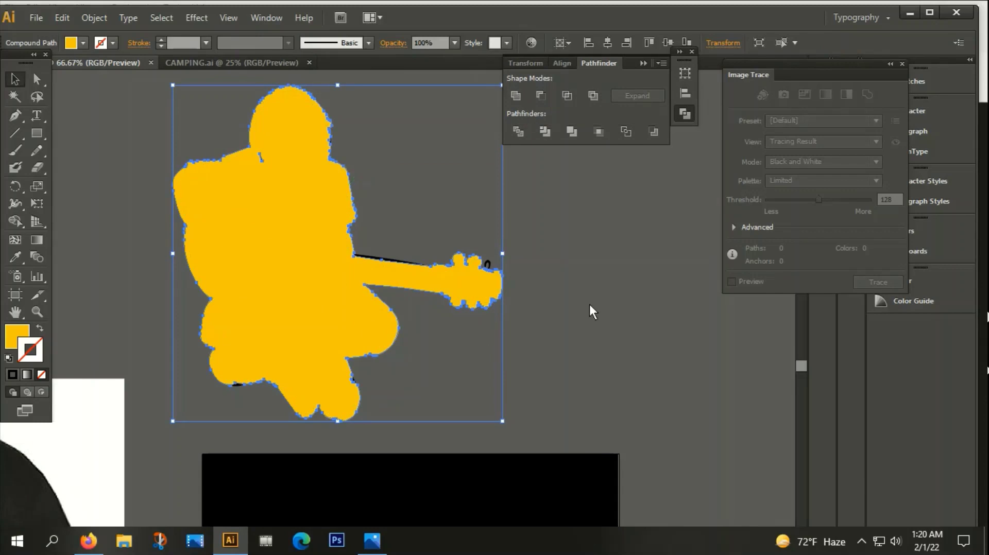
key("Delete")
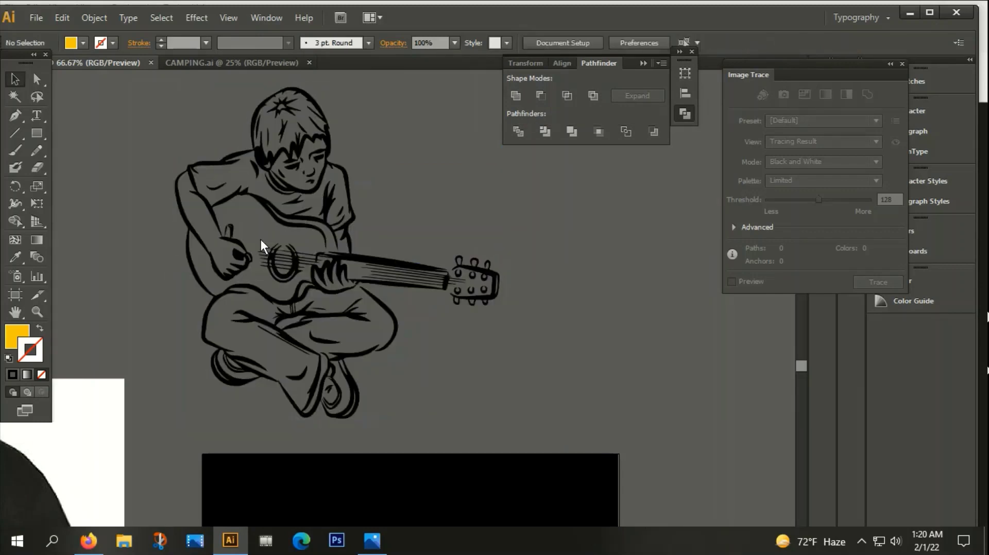
left_click(234, 157)
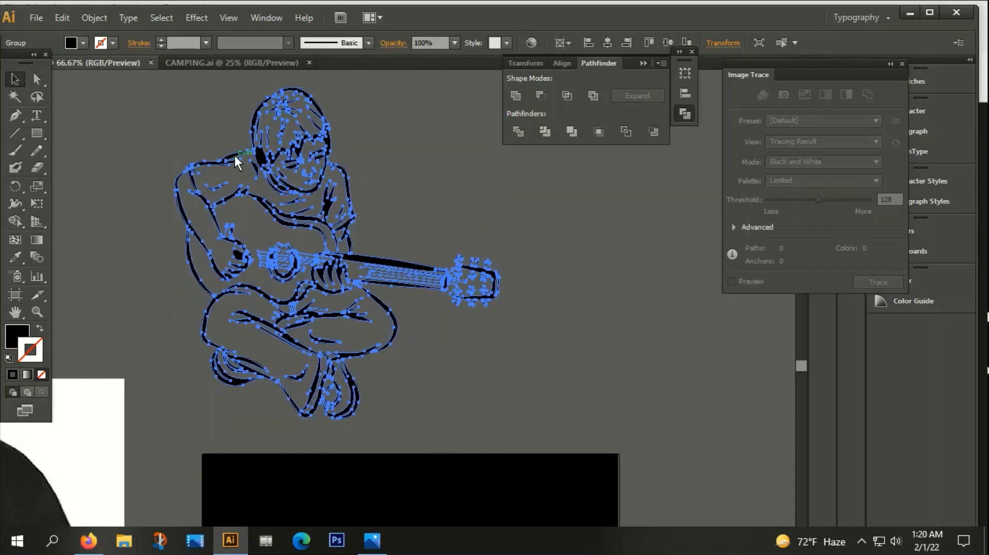
key("ctrl+z")
left_click(419, 162)
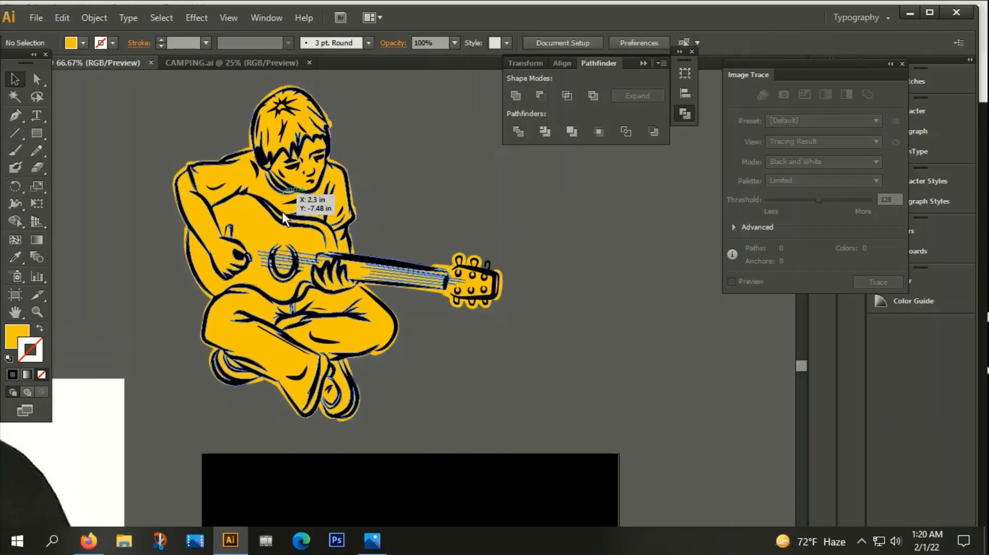
Step: Marquee-select all pieces of the guitar-player artwork
scroll(252, 228, "down", 2)
scroll(378, 191, "down", 2)
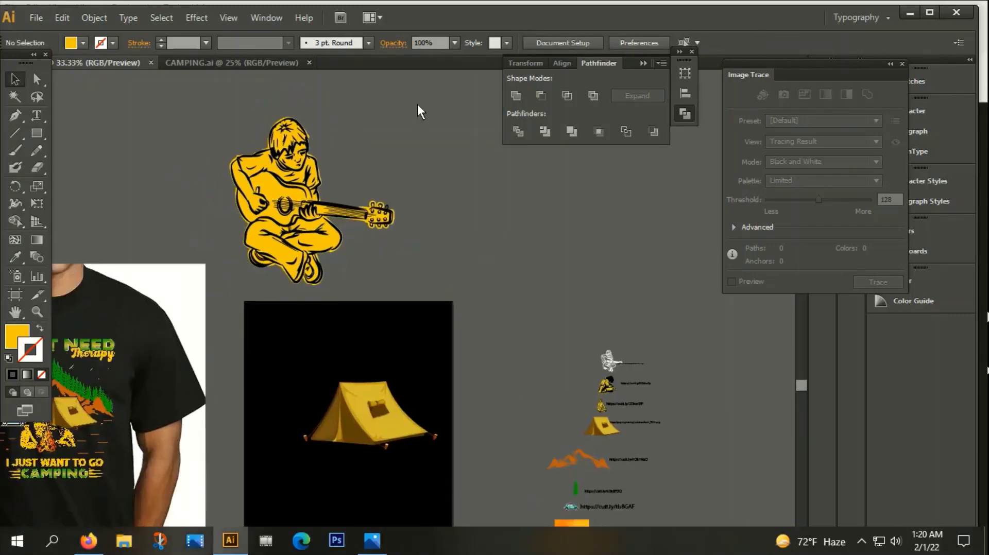
left_click_drag(195, 100, 296, 165)
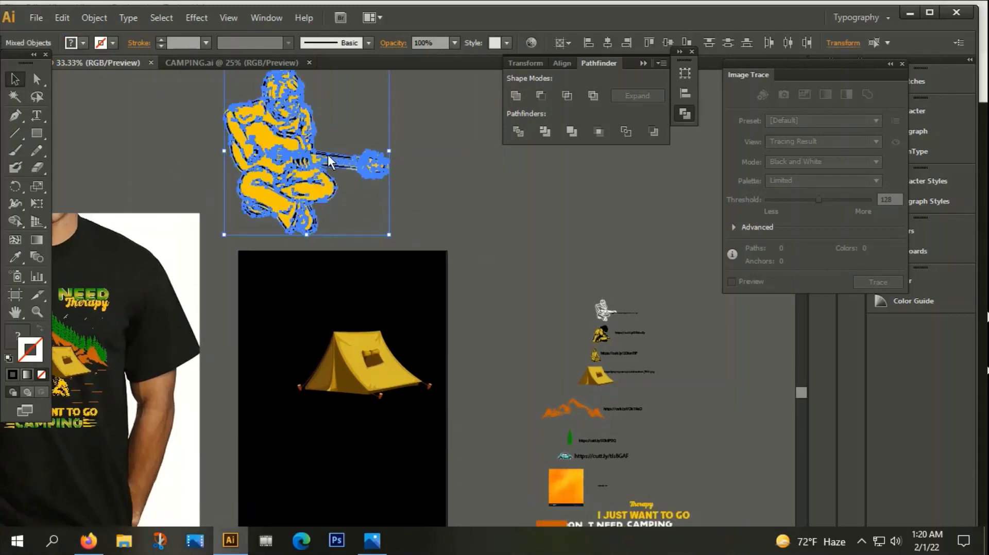
Step: Group the guitar-player pieces and move the group onto the black artboard
scroll(330, 158, "down", 2)
right_click(280, 126)
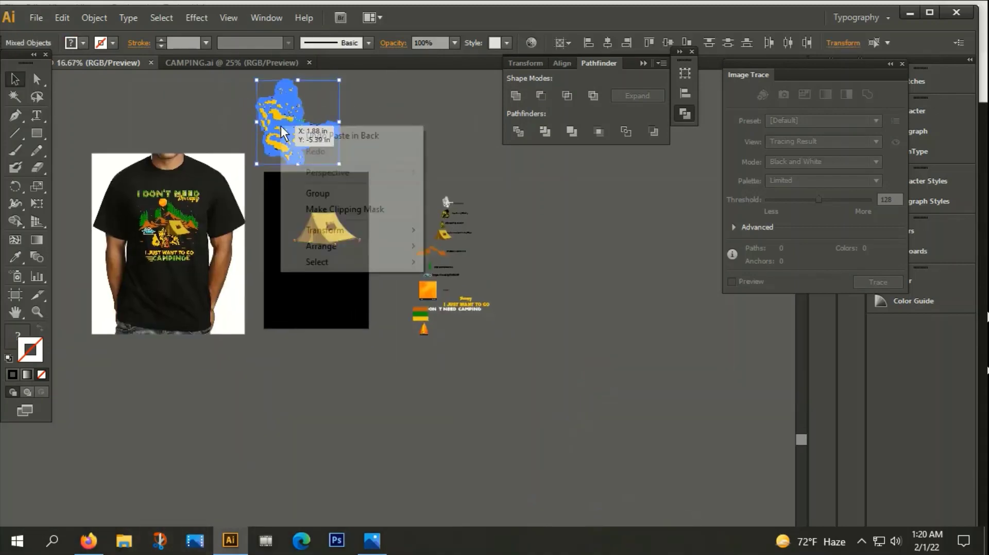
left_click(326, 196)
left_click_drag(287, 118, 330, 255)
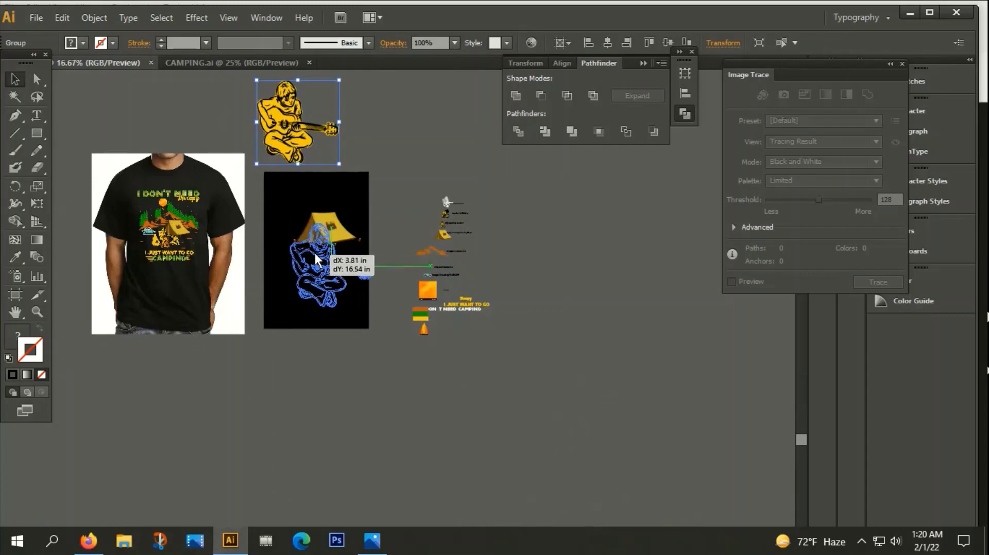
Step: Bring the guitar player to the front, in front of the tent
scroll(329, 255, "up", 4)
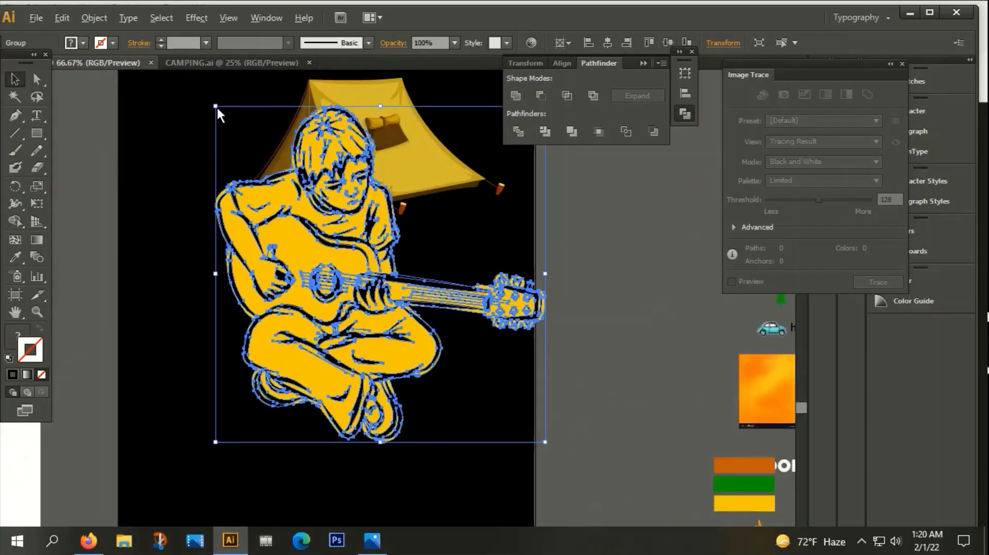
left_click_drag(217, 107, 259, 184)
left_click(288, 256)
key("ctrl+shift+bracketright")
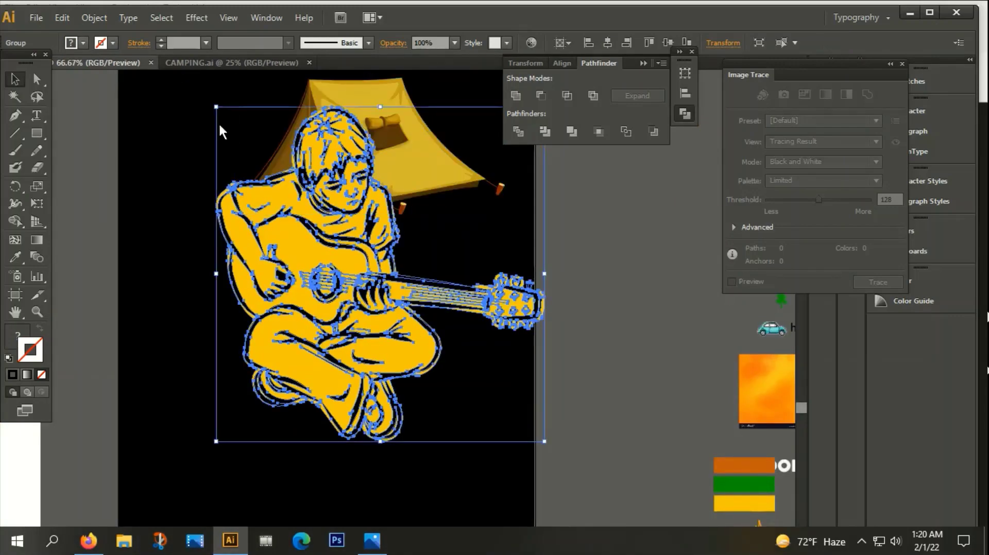
left_click_drag(218, 106, 247, 154)
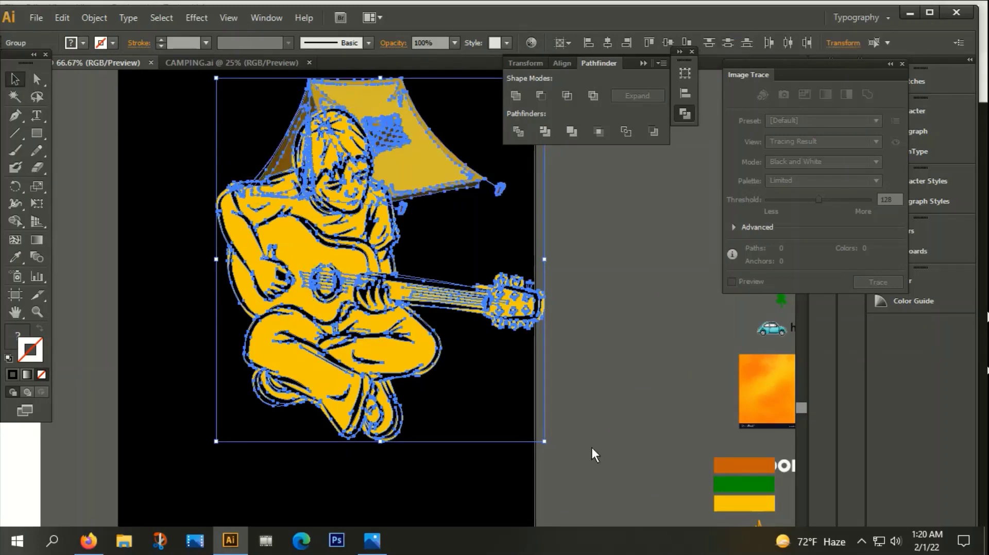
left_click(593, 413)
Step: Scale the guitar player down and position it just left of the tent
left_click_drag(325, 338, 224, 353)
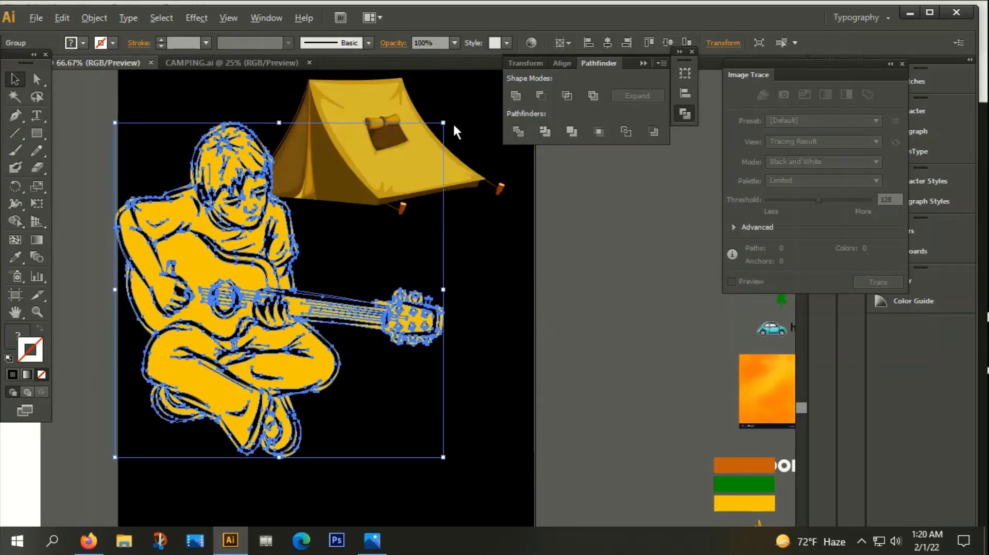
left_click_drag(443, 125, 347, 218)
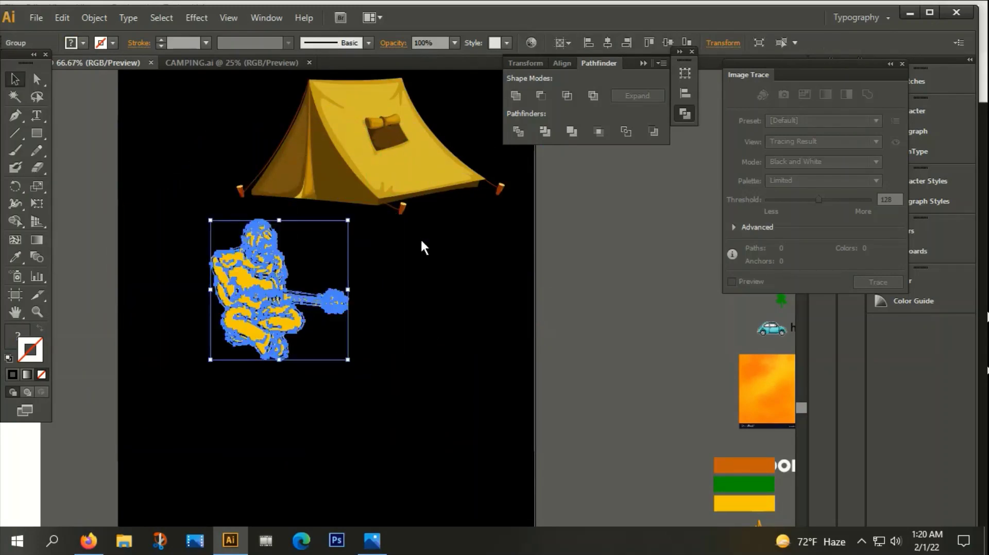
left_click(421, 247)
key("ctrl+minus")
key("ctrl+minus")
left_click_drag(322, 298, 289, 252)
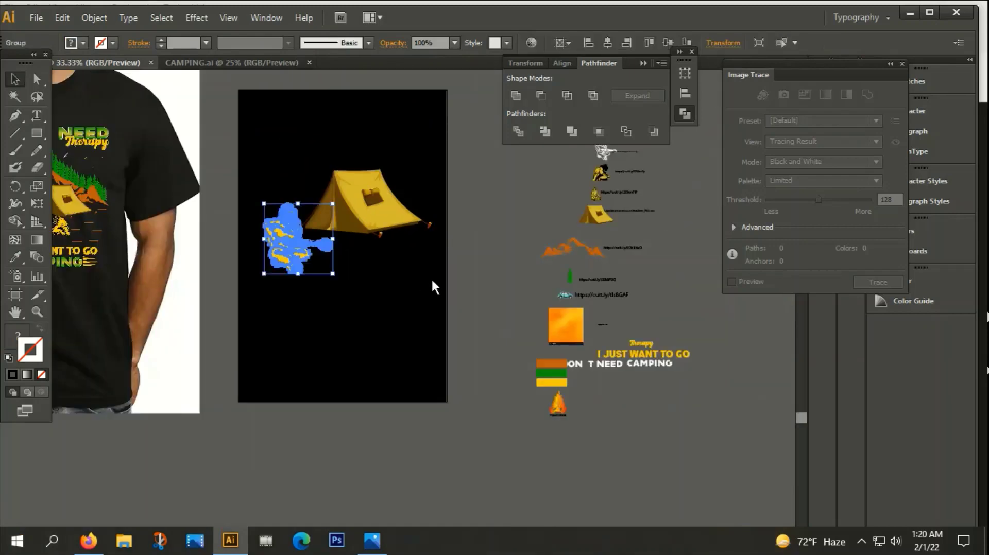
left_click(500, 259)
Step: Select the small reference link text line and go to Firefox
scroll(653, 214, "up", 1)
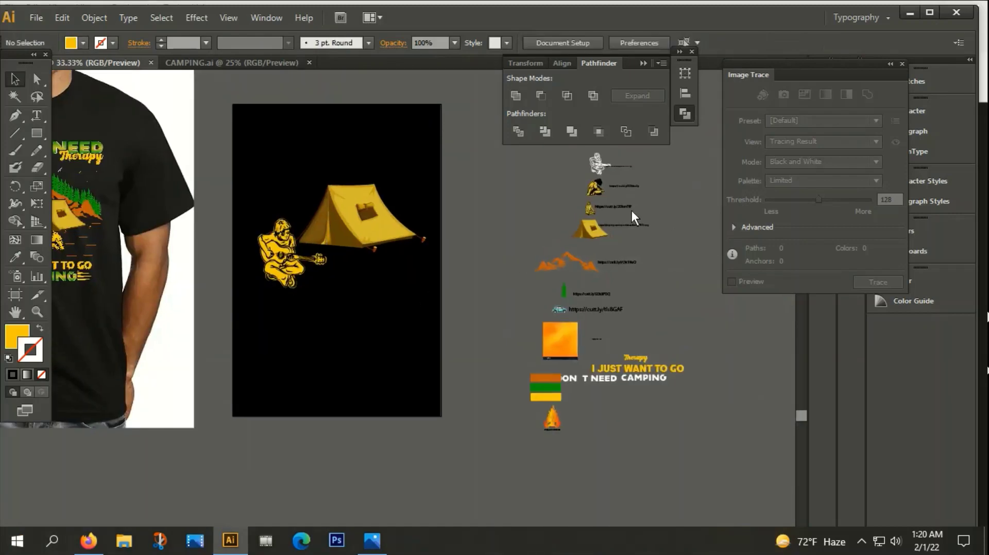
key("t")
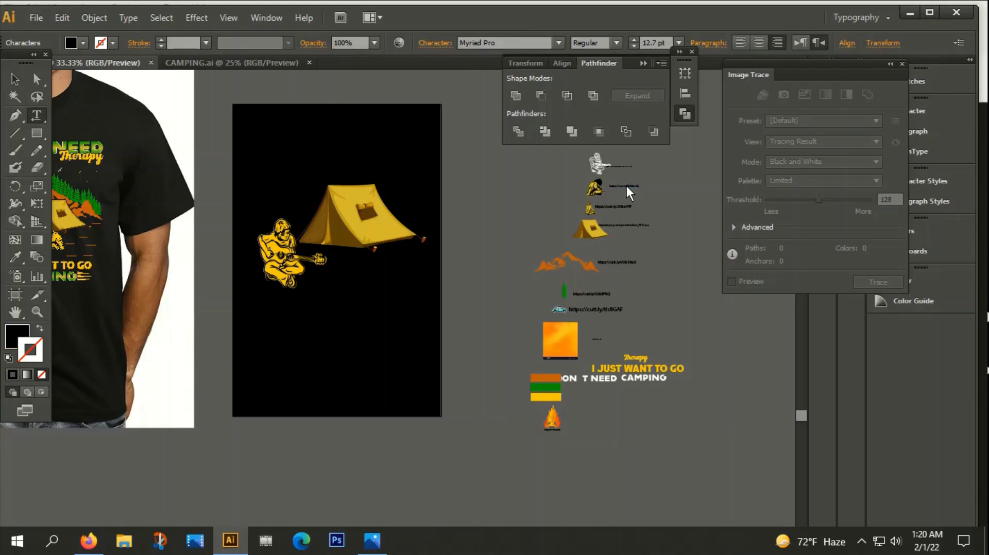
key("Escape")
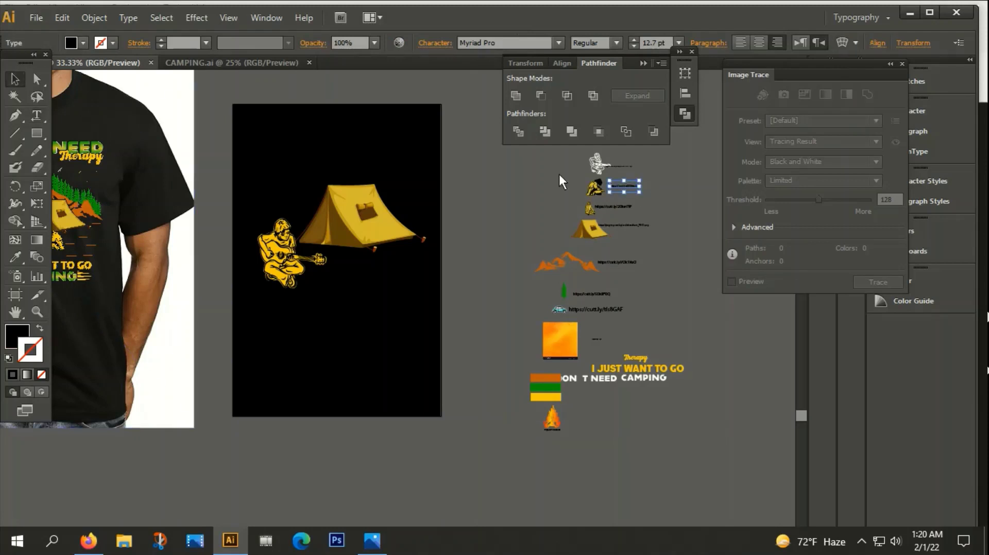
scroll(636, 190, "up", 5)
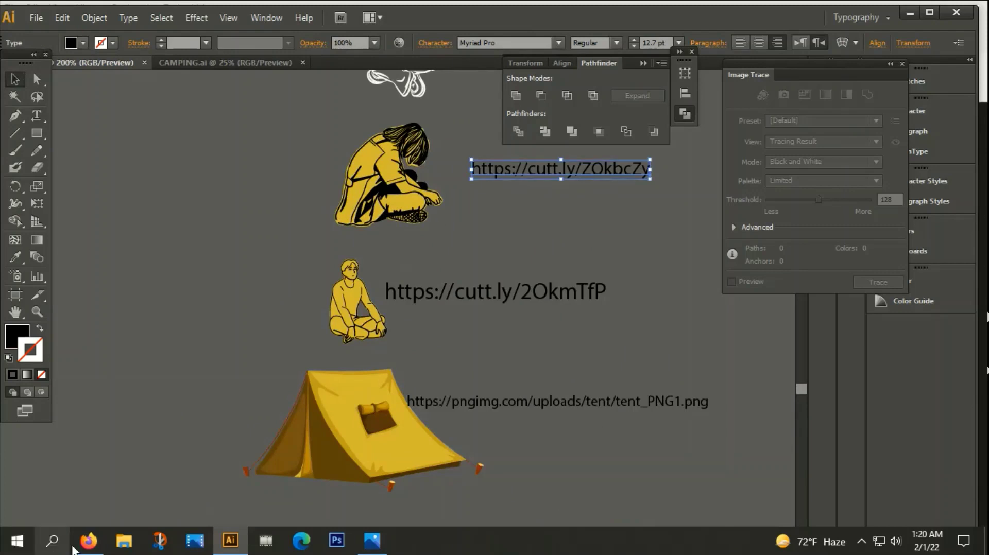
left_click(88, 541)
Step: Load the crouching-figure drawing from the saved cutt.ly link and copy the image back to Illustrator
left_click(296, 69)
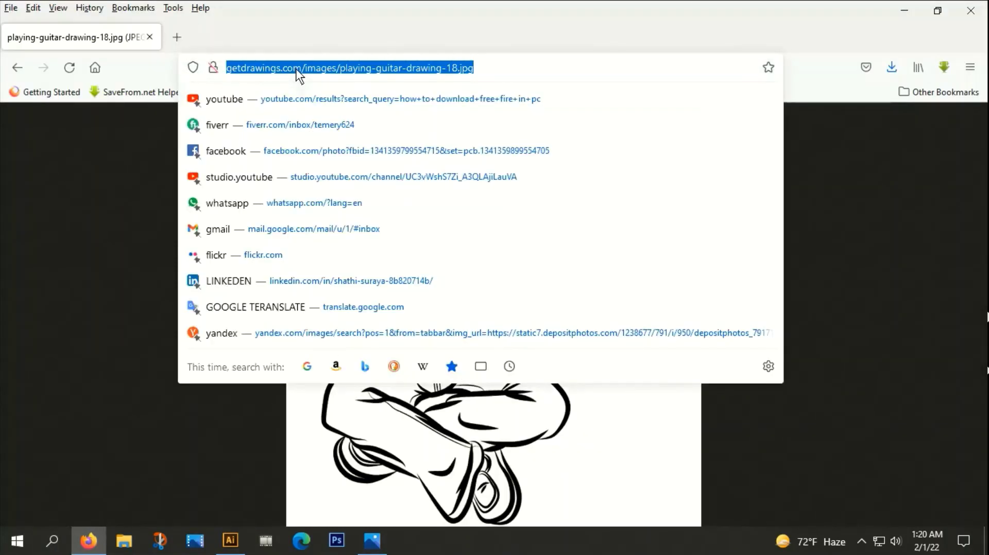
type("https://cutt.ly/ZOkbcZy")
key("Return")
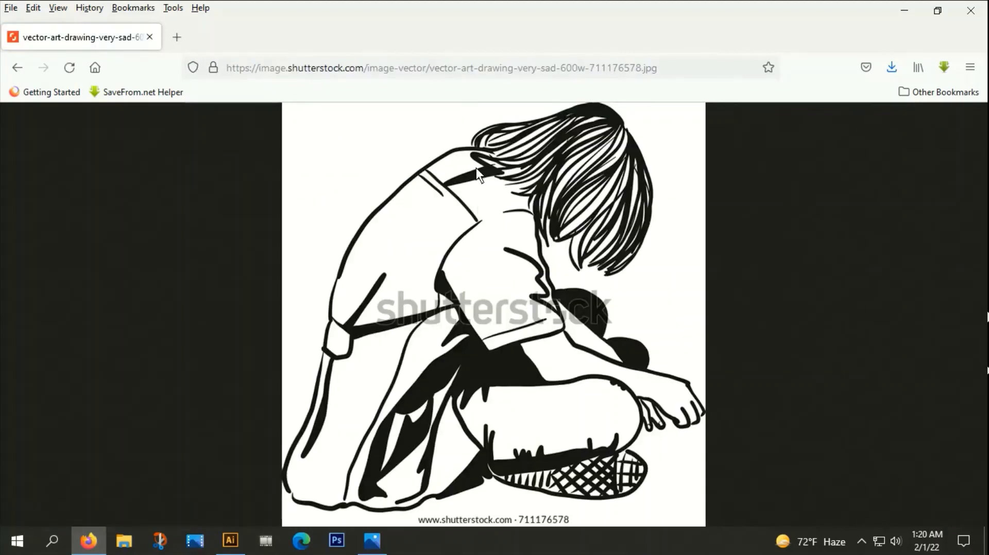
right_click(476, 168)
left_click(514, 206)
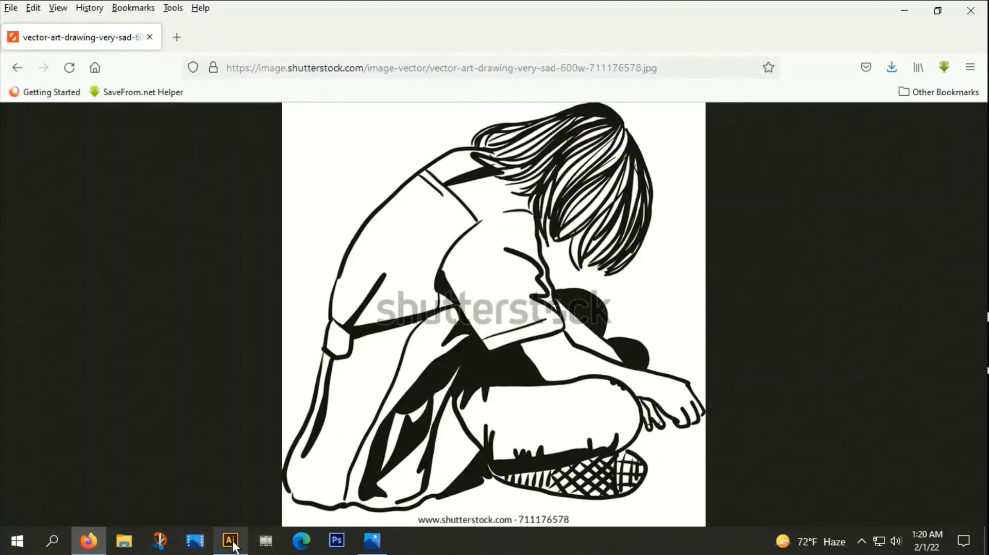
left_click(233, 546)
Step: Paste the crouching-figure drawing and move it above the black artboard
left_click(257, 149)
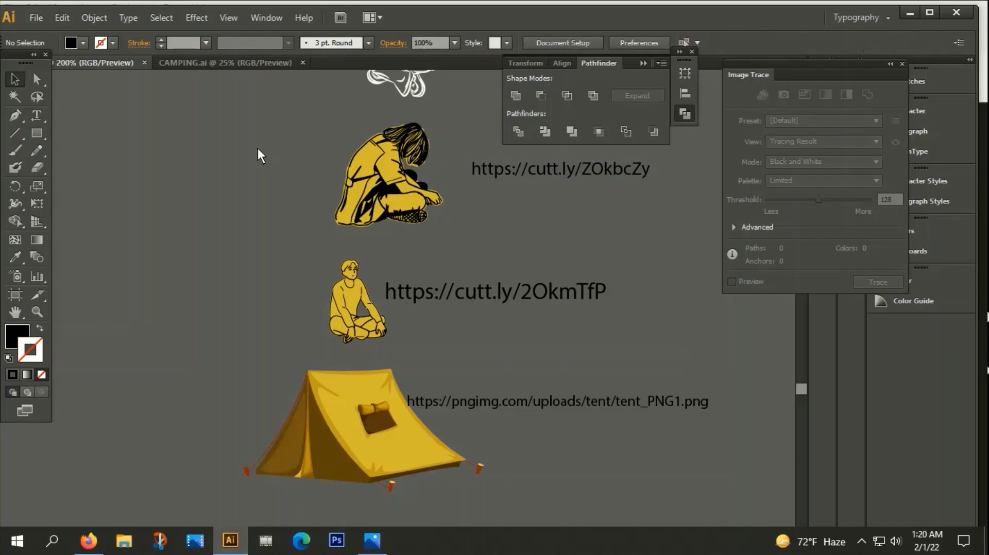
key("ctrl+v")
key("ctrl+minus")
key("ctrl+minus")
key("ctrl+minus")
mouse_move(451, 219)
left_mouse_down()
mouse_move(276, 94)
mouse_move(234, 12)
left_mouse_up()
scroll(383, 258, "up", 5)
scroll(381, 260, "left", 4)
left_click_drag(370, 268, 307, 190)
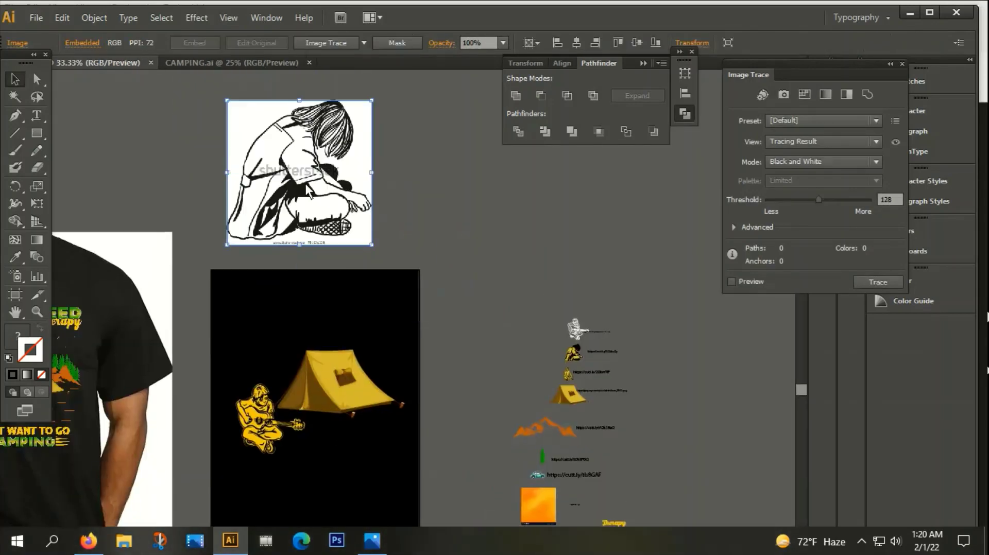
Step: Image Trace the drawing in black and white, expand it and ungroup the paths
left_click(332, 40)
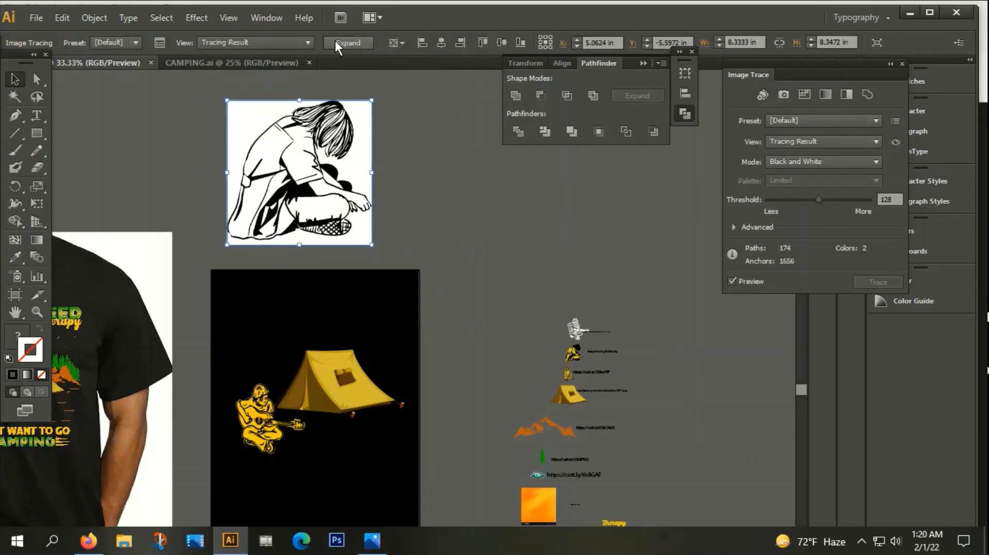
left_click(335, 42)
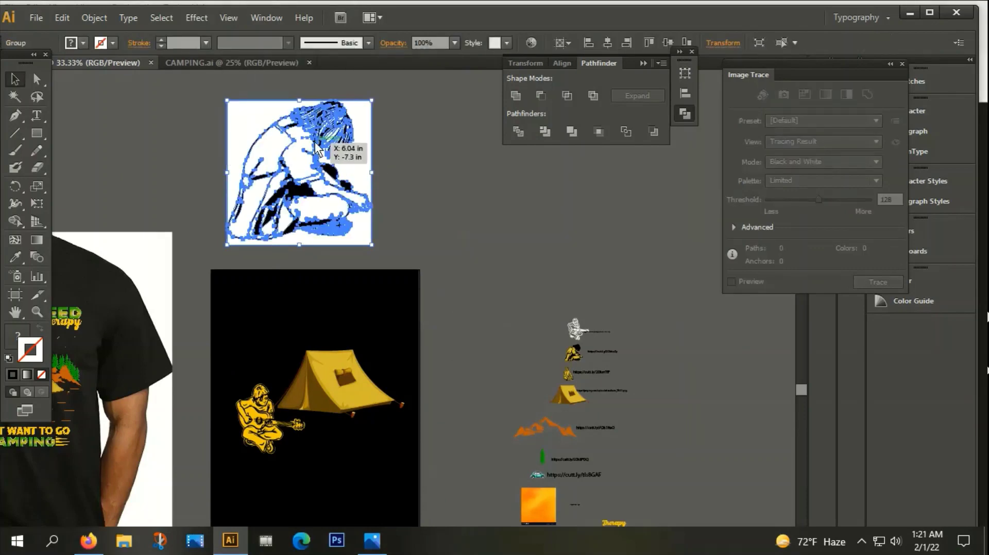
right_click(317, 149)
left_click(376, 223)
left_click(511, 223)
Step: Inspect the white background path behind the girl in isolation mode
scroll(288, 229, "up", 2)
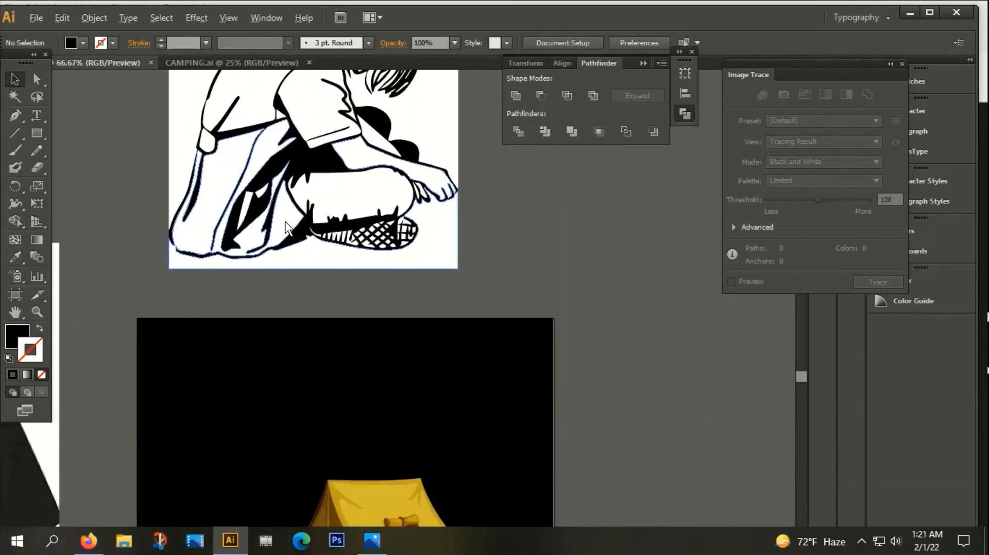
scroll(288, 229, "down", 1)
scroll(480, 257, "up", 3)
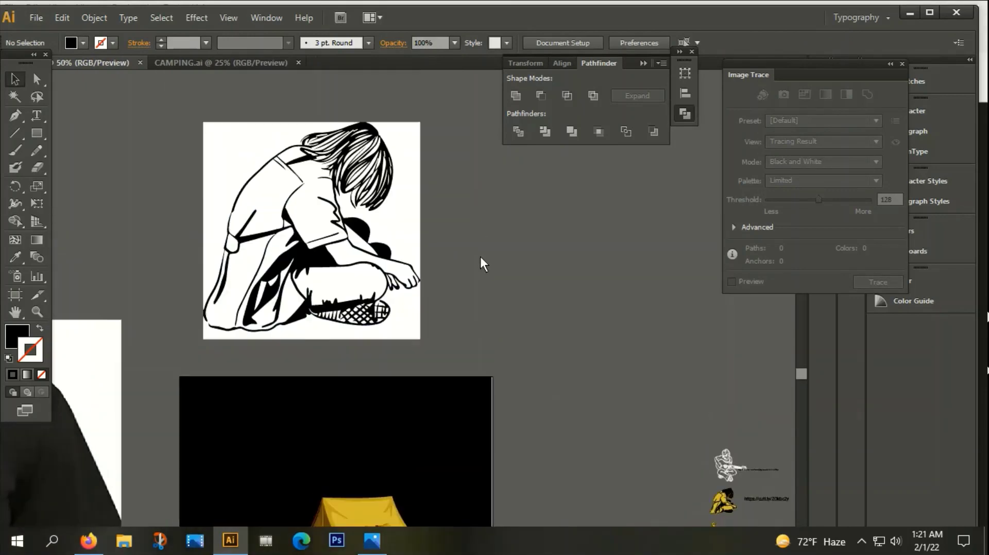
left_click(415, 212)
left_click(471, 215)
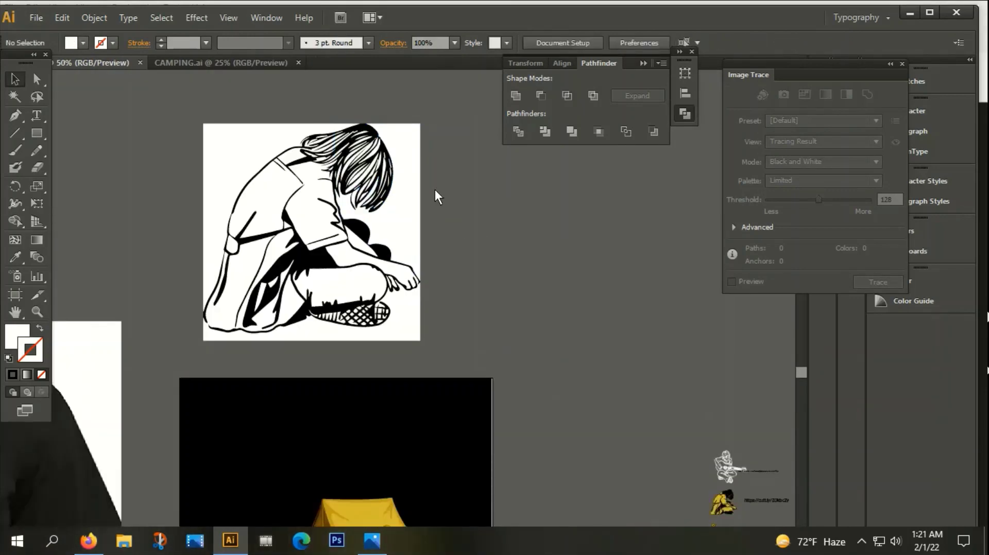
double_click(409, 188)
left_click(464, 187)
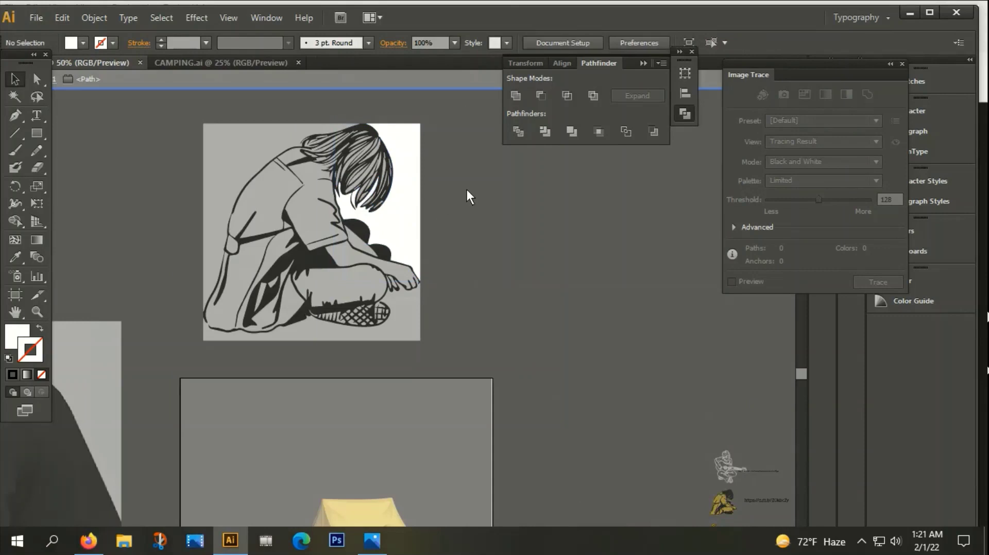
double_click(440, 202)
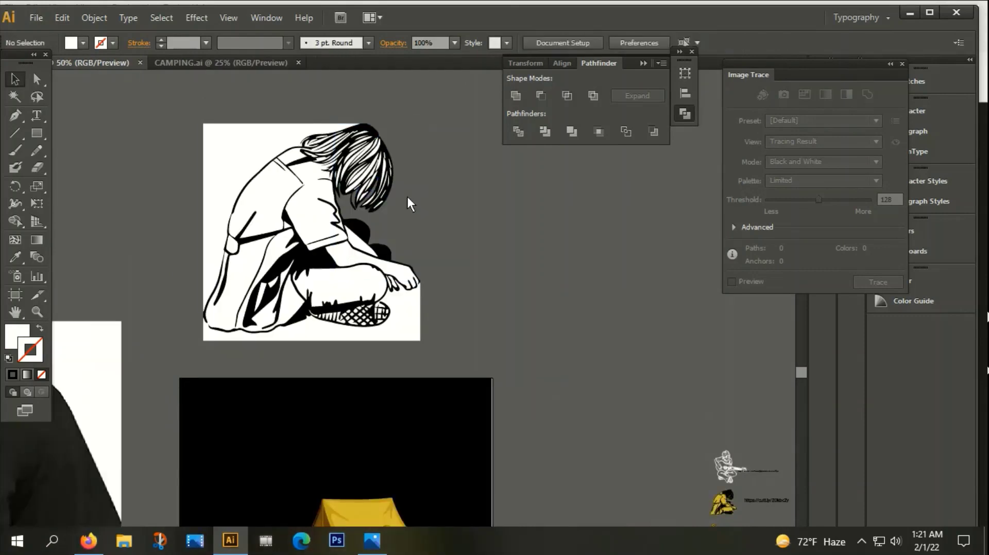
Step: Delete the white background shapes, keeping the white shape behind her lower body
left_click(224, 161)
key("Delete")
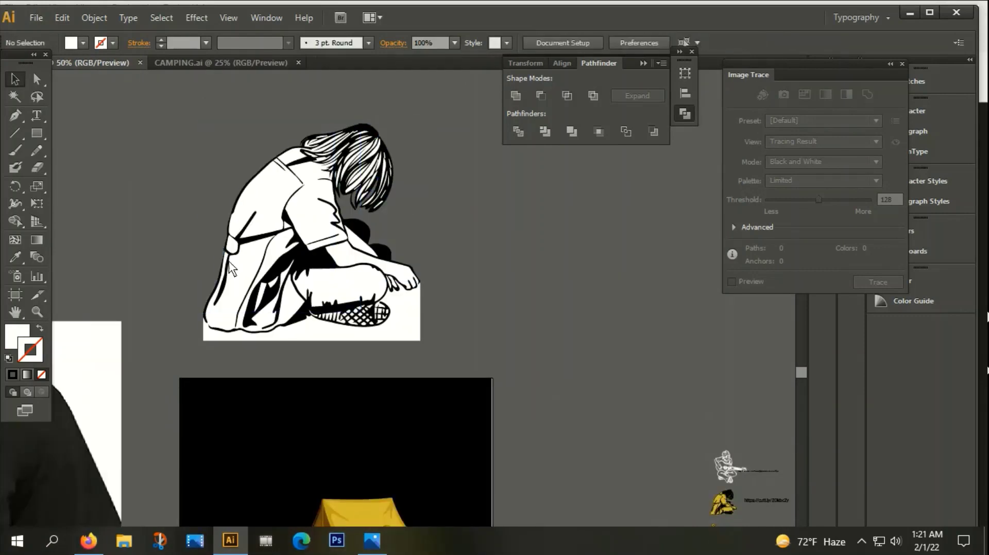
left_click(313, 332)
key("Delete")
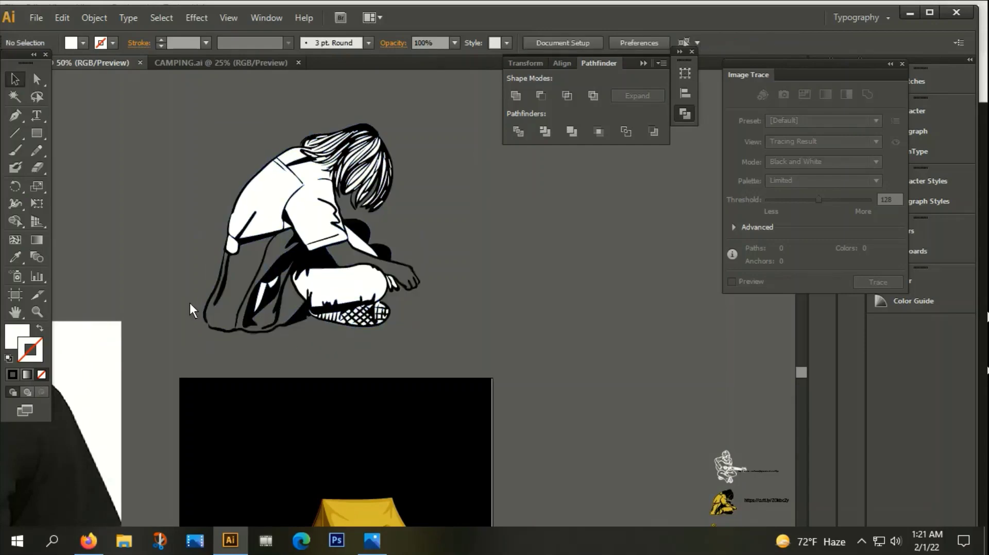
key("ctrl+z")
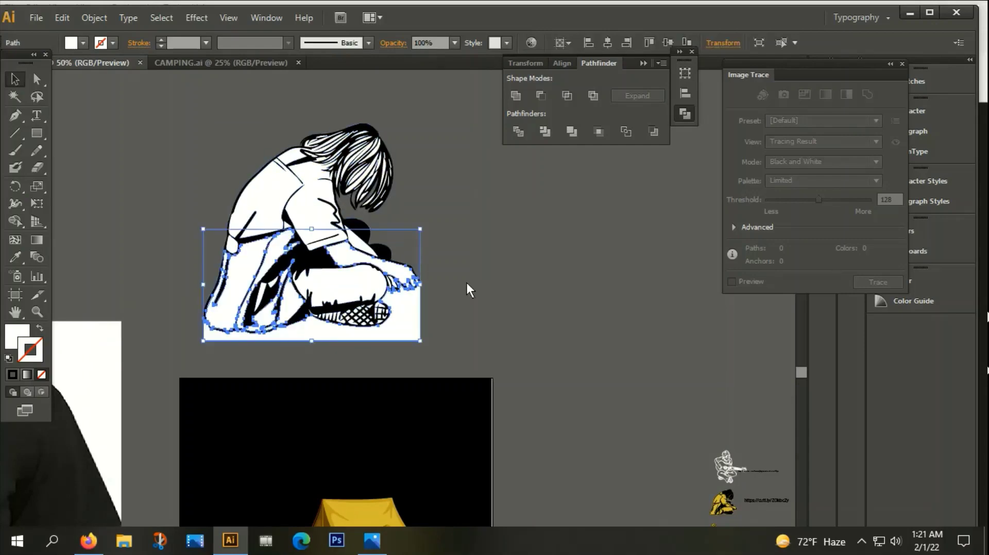
left_click(466, 283)
scroll(224, 398, "up", 2)
scroll(204, 322, "up", 3)
scroll(196, 300, "up", 1)
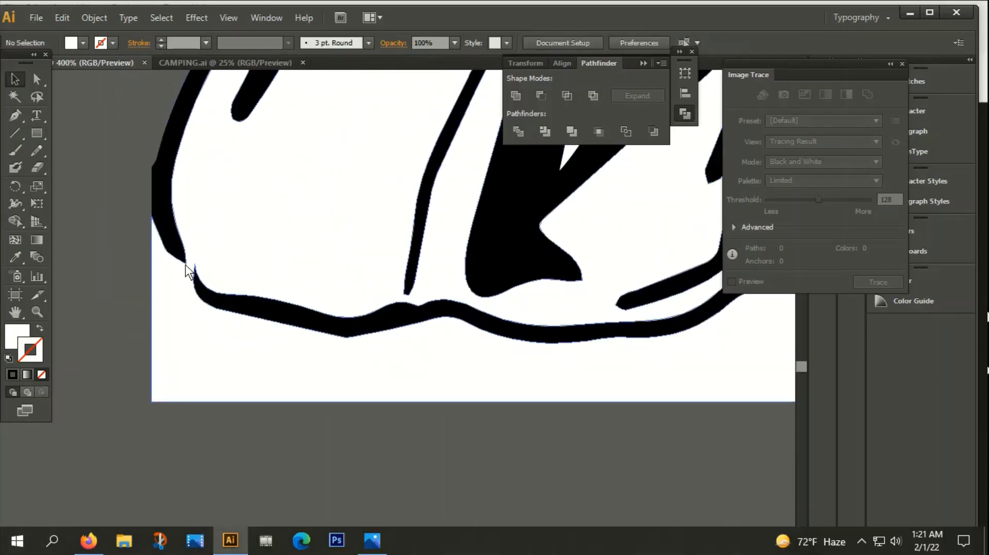
Step: Trim leftover white areas around the figure with the Eraser tool
left_click(36, 167)
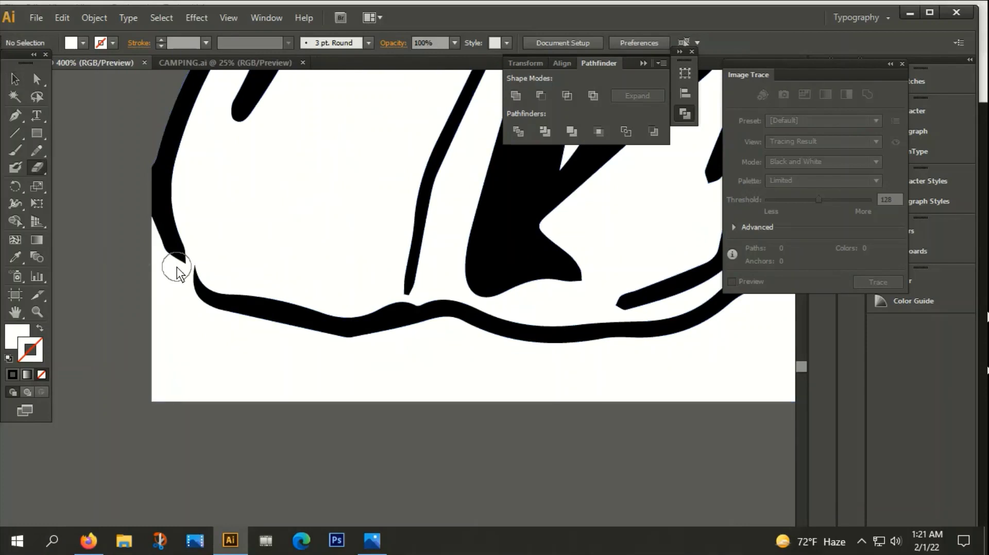
scroll(424, 331, "down", 3)
scroll(425, 319, "right", 3)
scroll(417, 308, "right", 1)
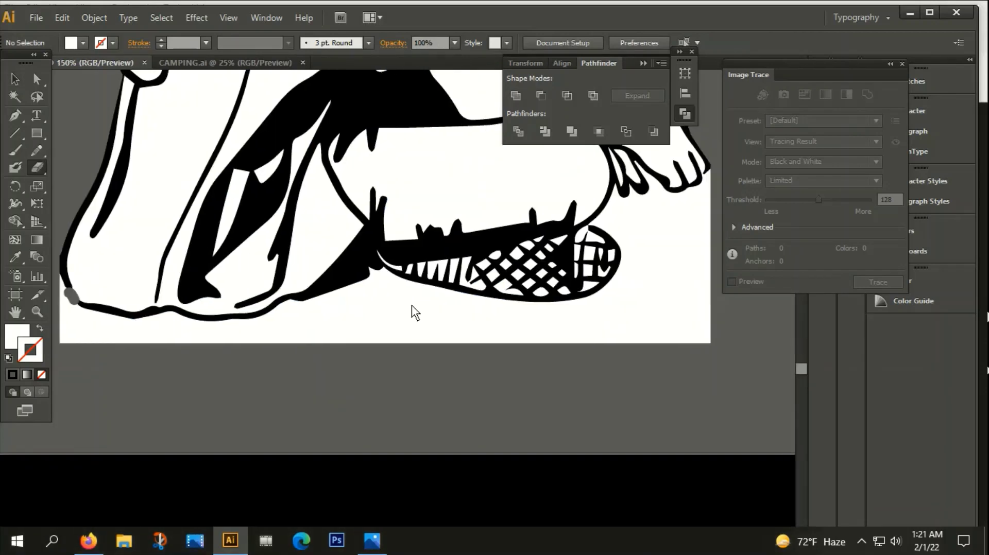
scroll(412, 305, "right", 3)
scroll(412, 305, "up", 1)
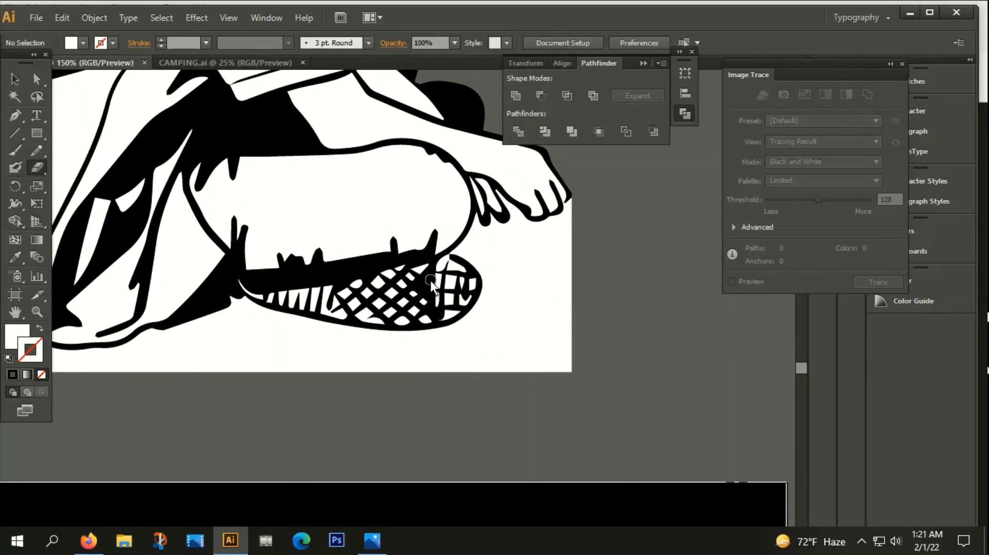
left_click(14, 80)
Step: Select and inspect the figure's lower white path
left_click(569, 279)
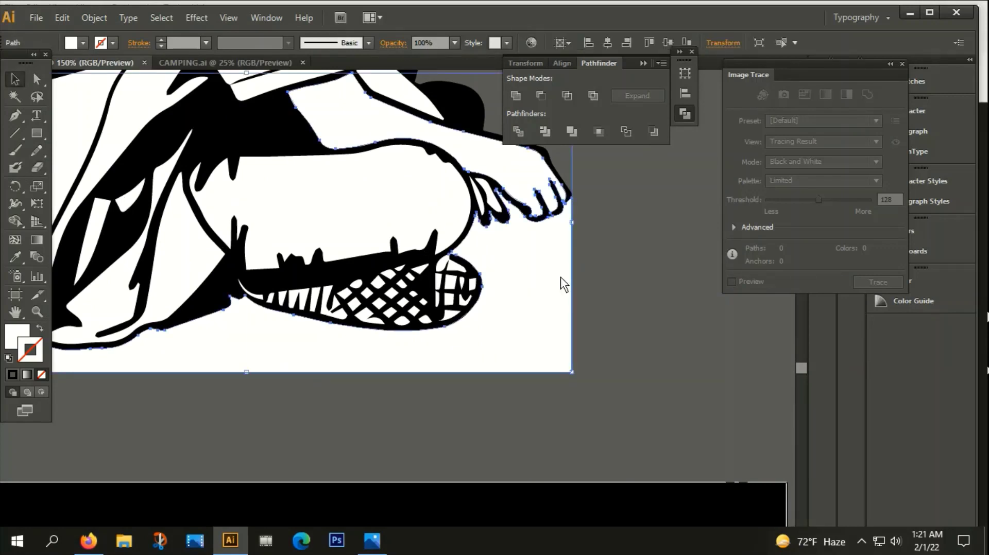
scroll(591, 229, "right", 3)
scroll(592, 229, "up", 3)
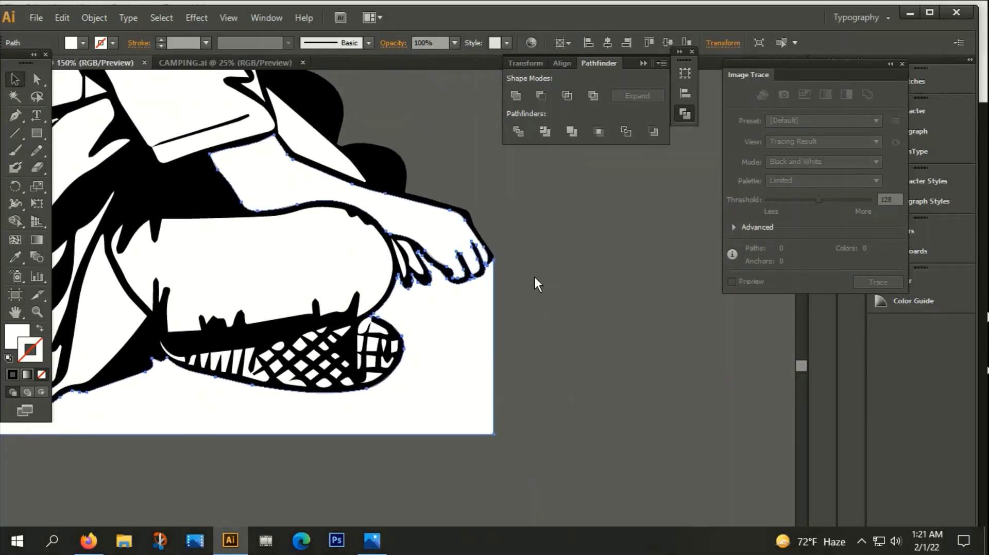
scroll(534, 277, "up", 1)
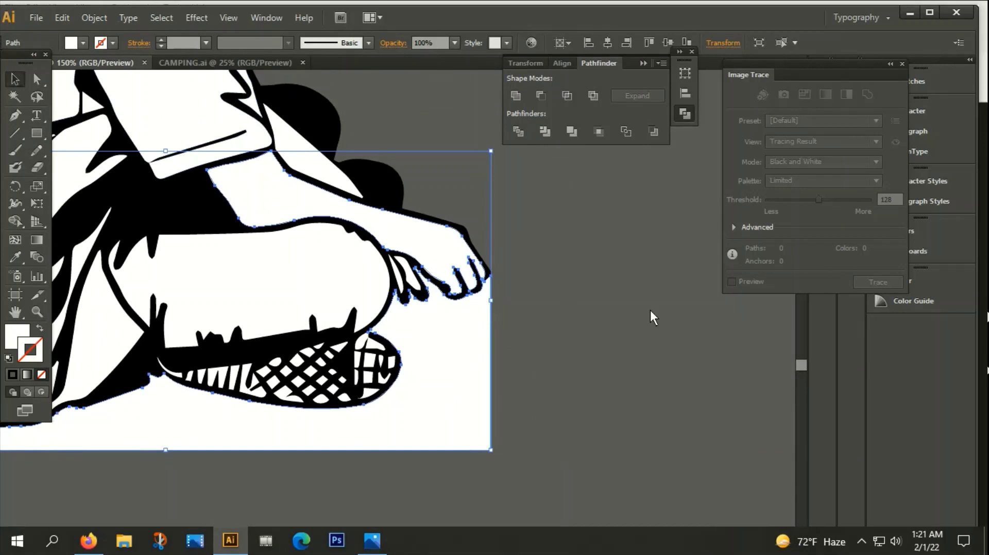
left_click(600, 296)
scroll(497, 290, "up", 6)
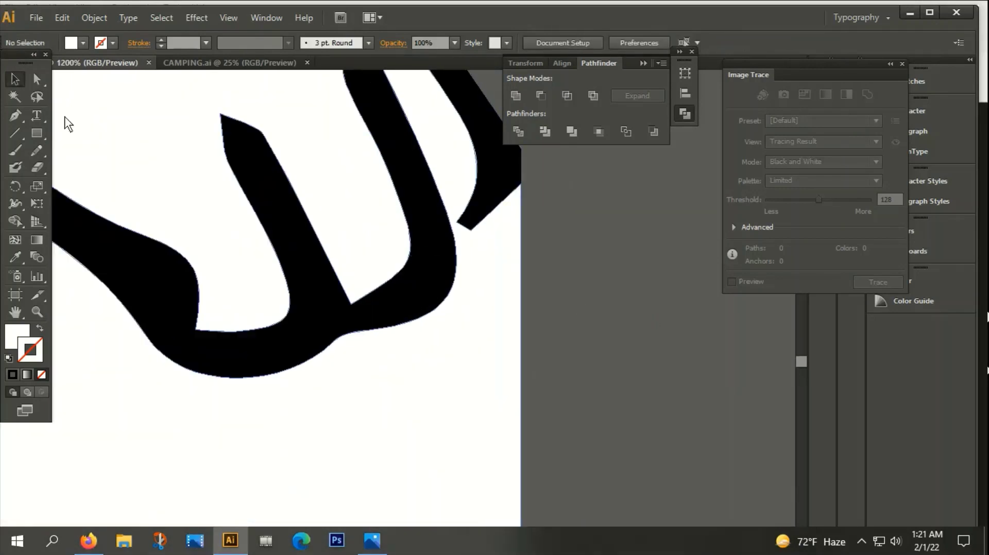
Step: Erase more leftover white and check the figure's lower white path again
left_click(36, 168)
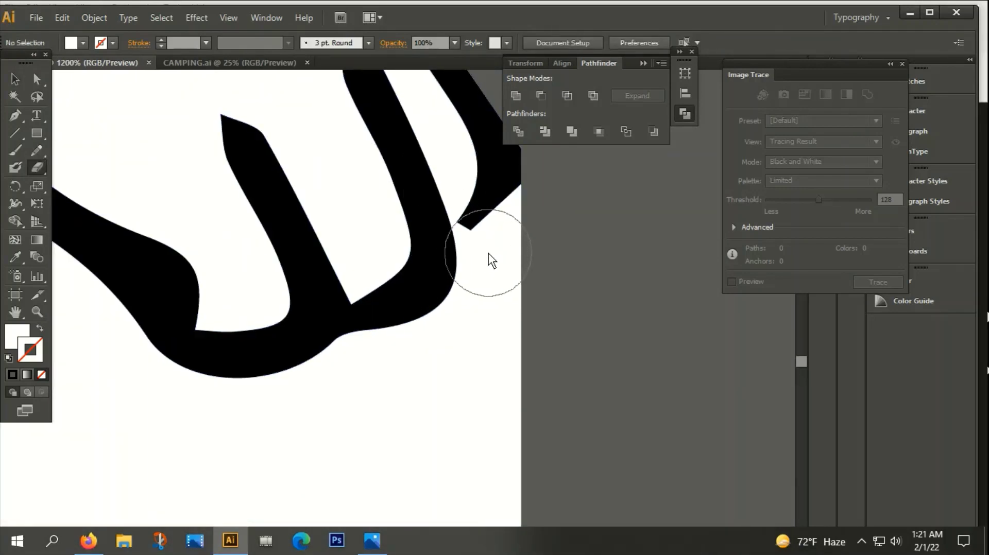
scroll(515, 253, "down", 2)
scroll(540, 255, "down", 3)
scroll(430, 180, "down", 2)
left_click(14, 78)
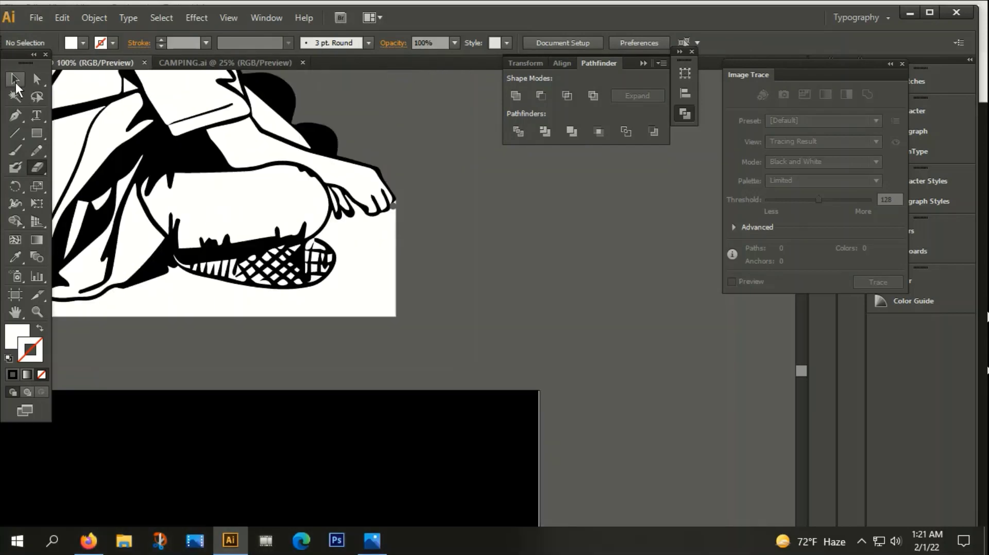
scroll(425, 253, "down", 2)
left_click(381, 253)
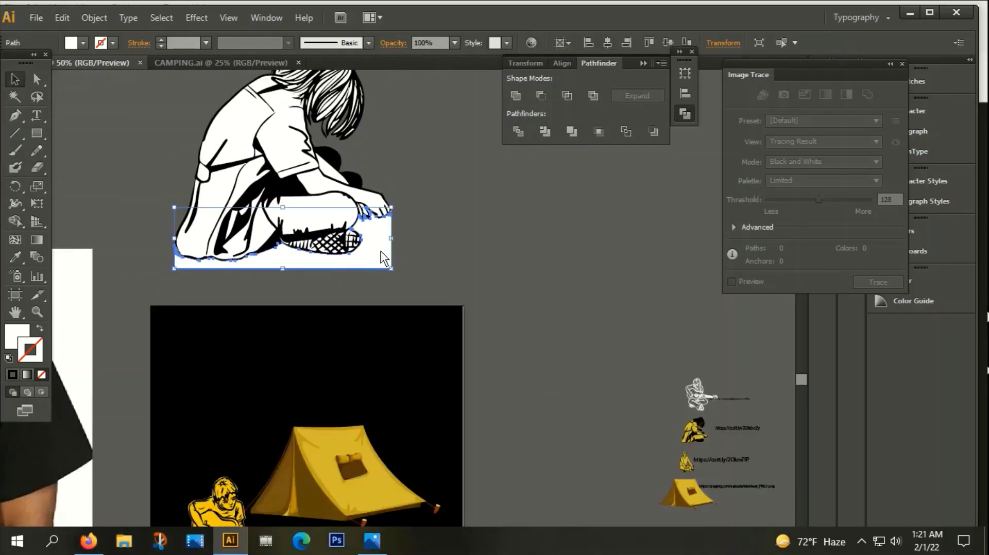
left_click(66, 249)
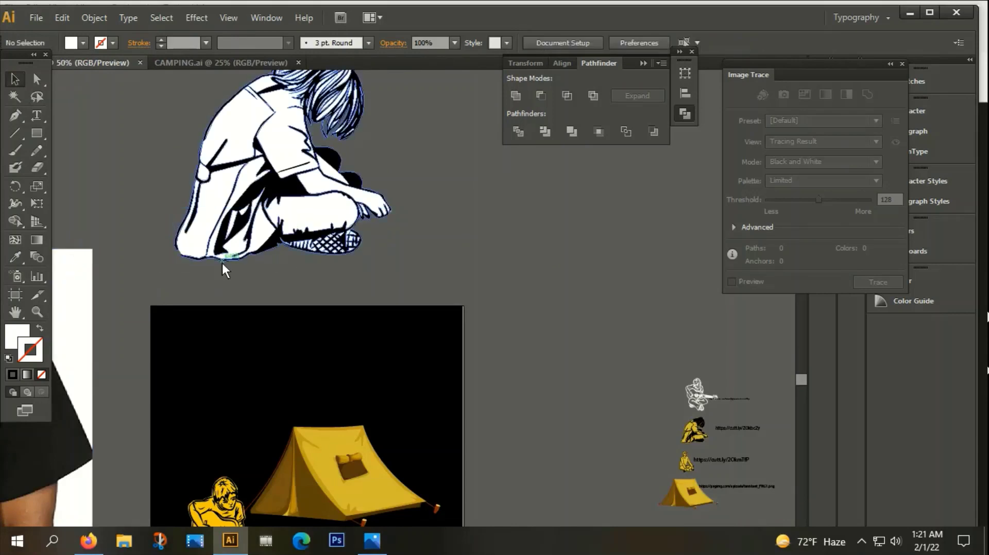
scroll(385, 258, "down", 1)
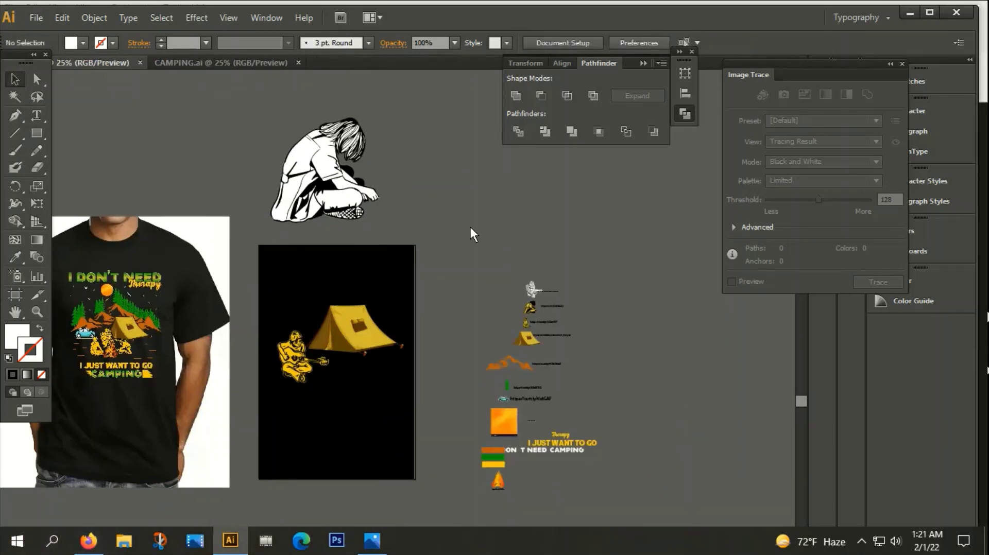
Step: Magic Wand-select the figure's white areas, group them and fill them with the sampled yellow
double_click(14, 96)
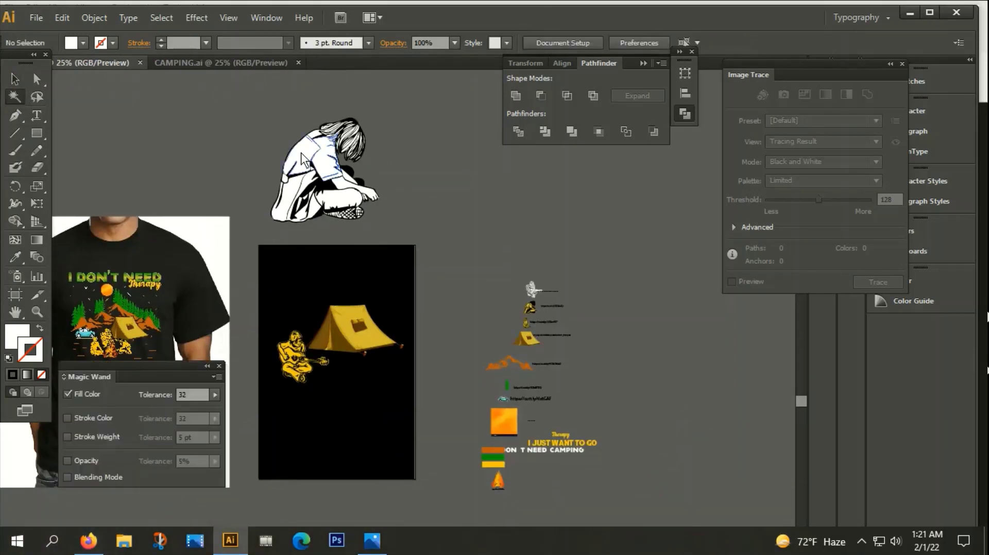
left_click(303, 159)
left_click(14, 79)
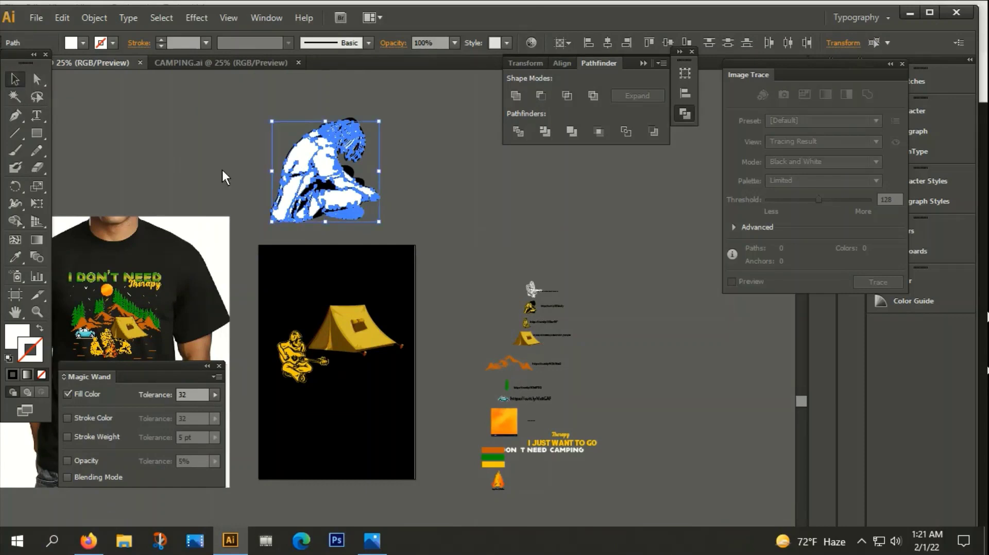
right_click(299, 153)
left_click(343, 220)
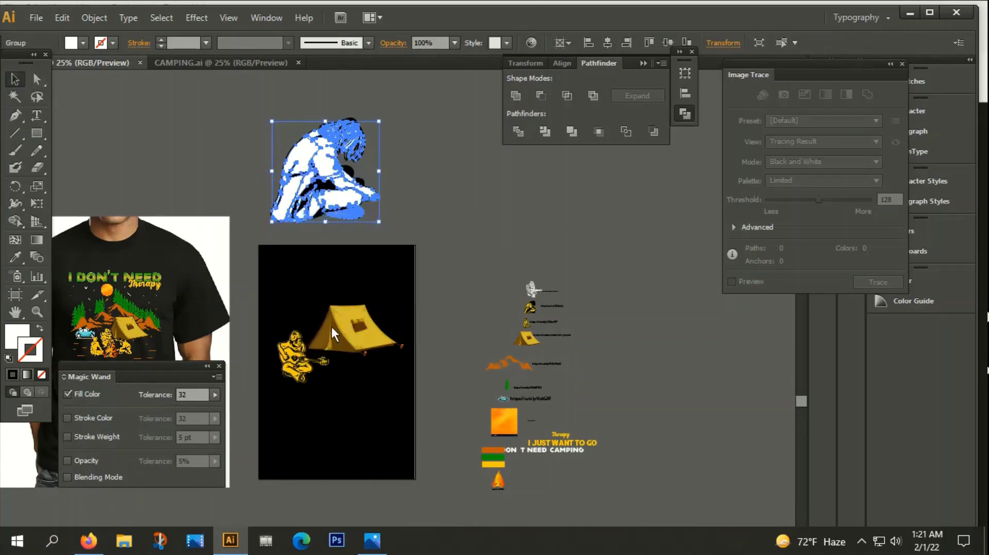
key("i")
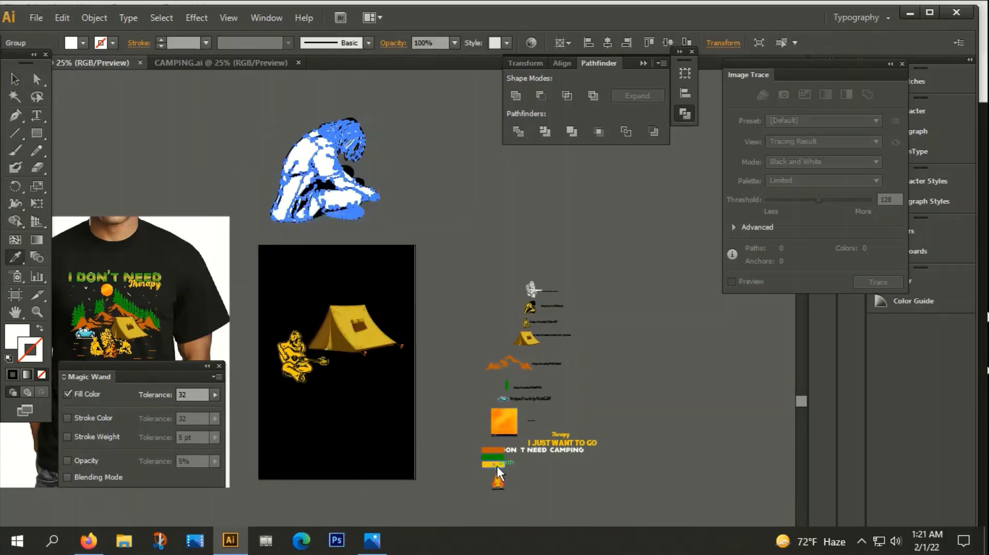
left_click(495, 465)
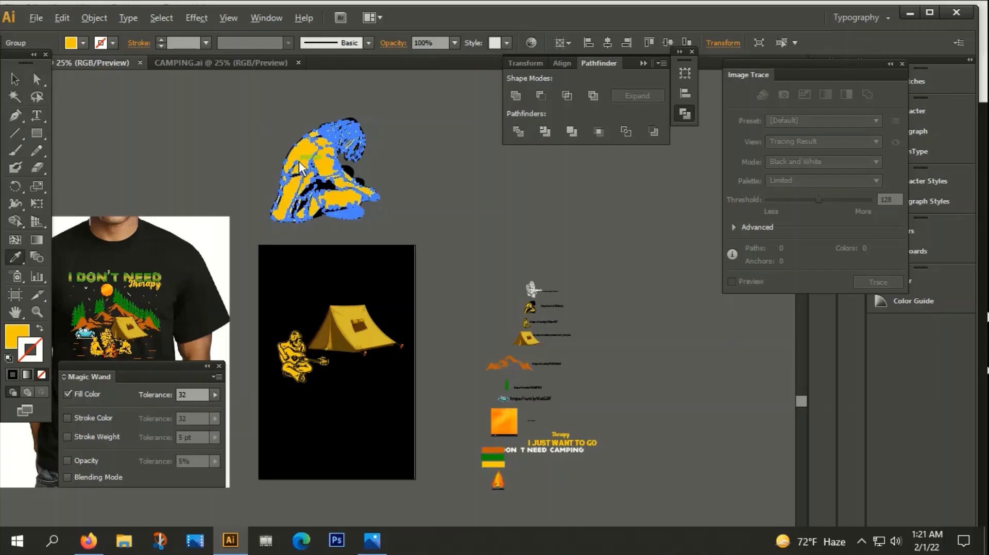
Step: Apply a 0.1389 in Offset Path with round joins to the figure
scroll(299, 162, "up", 3)
left_click(95, 17)
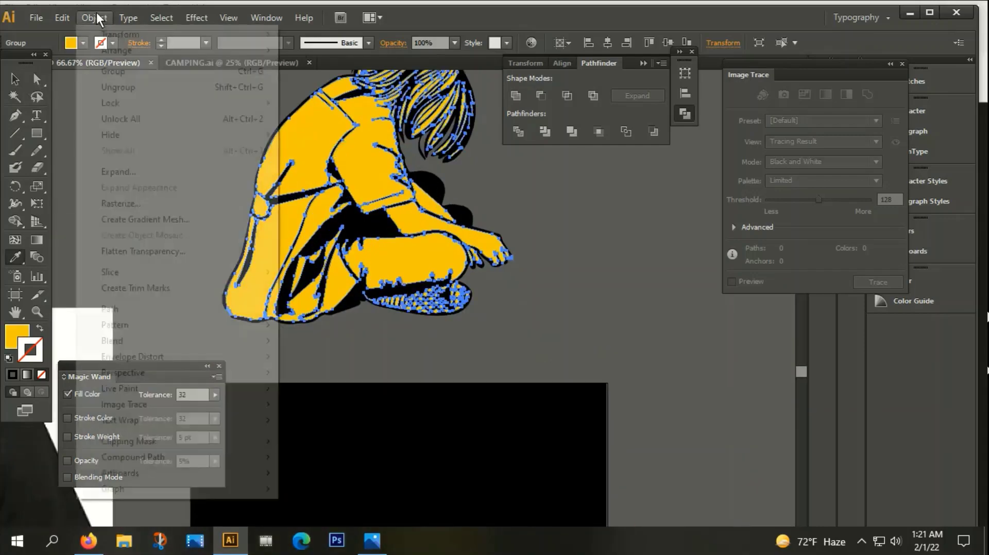
left_click(347, 362)
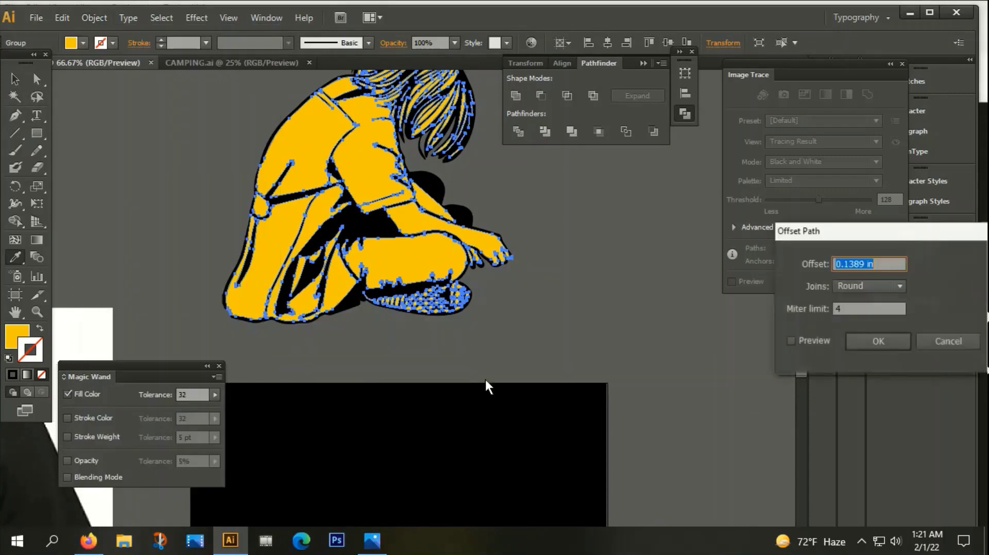
left_click(872, 339)
Step: Unite the offset paths into one shape and send it to the back behind the line art
key("v")
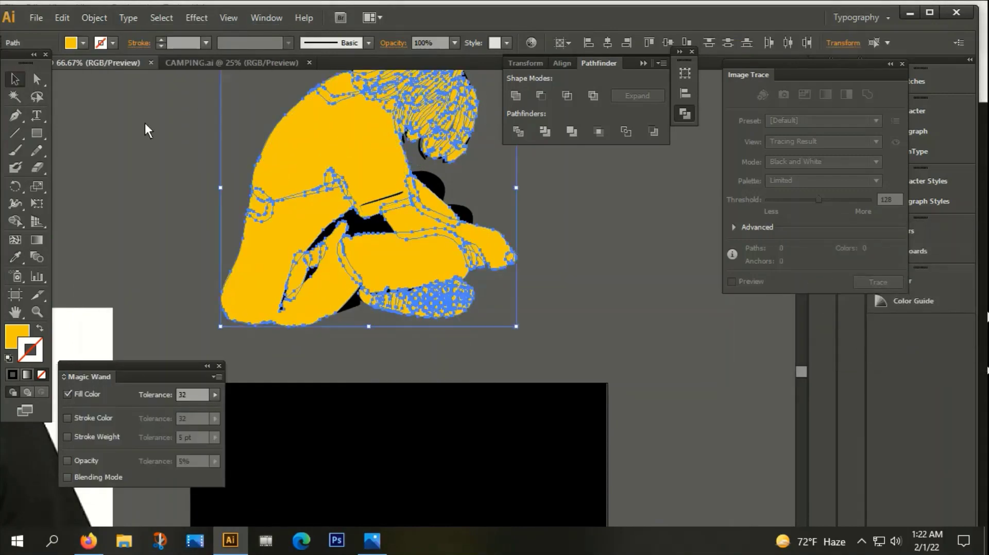
left_click(518, 98)
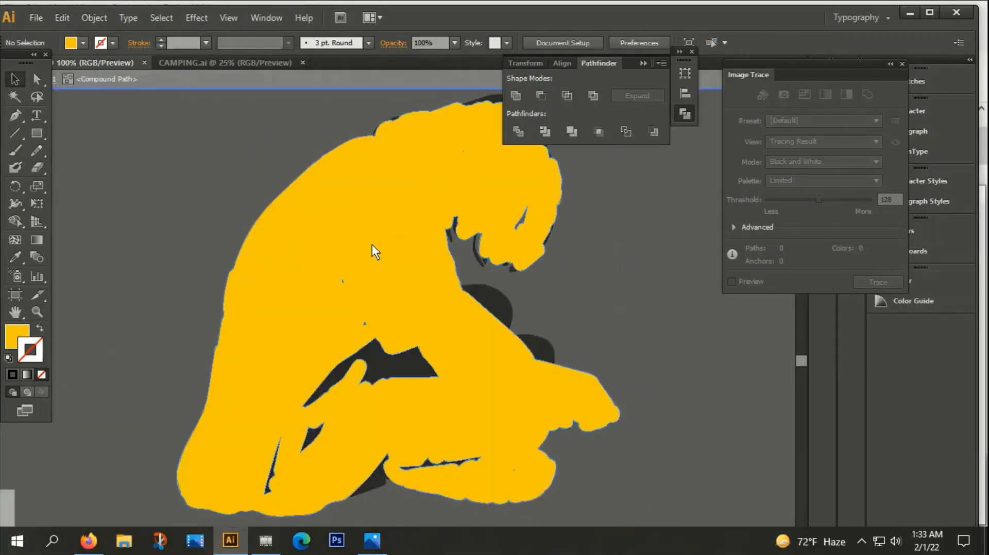
double_click(202, 159)
right_click(311, 238)
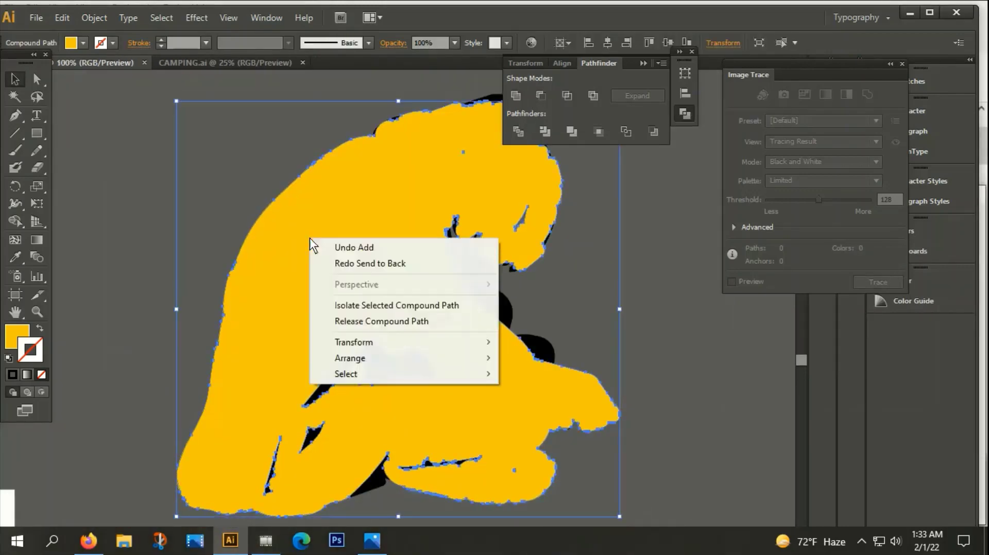
mouse_move(351, 358)
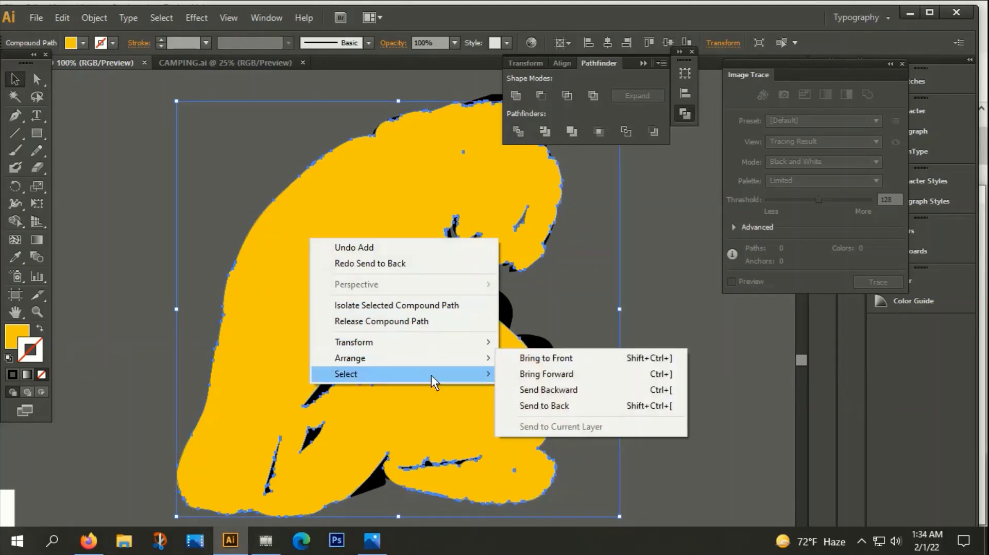
left_click(557, 406)
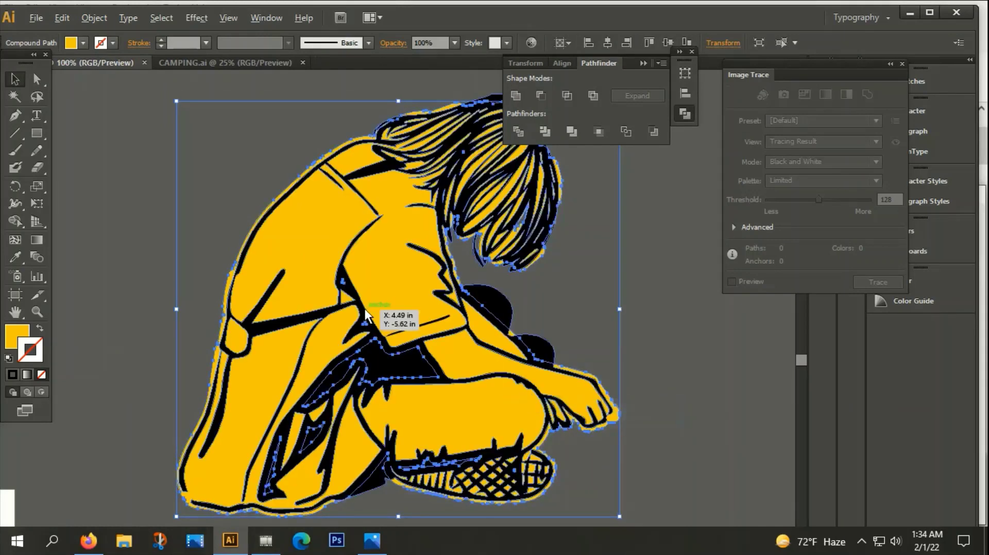
key("ctrl+minus")
key("ctrl+minus")
left_click(345, 198)
Step: Marquee-select every part of the crouching figure and group them
left_click(437, 368)
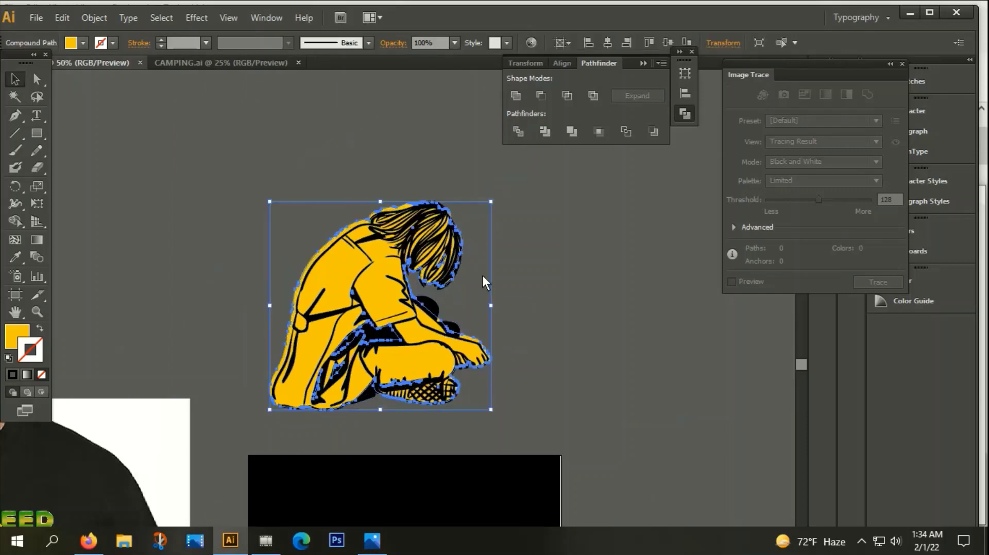
left_click_drag(305, 185, 474, 391)
right_click(367, 238)
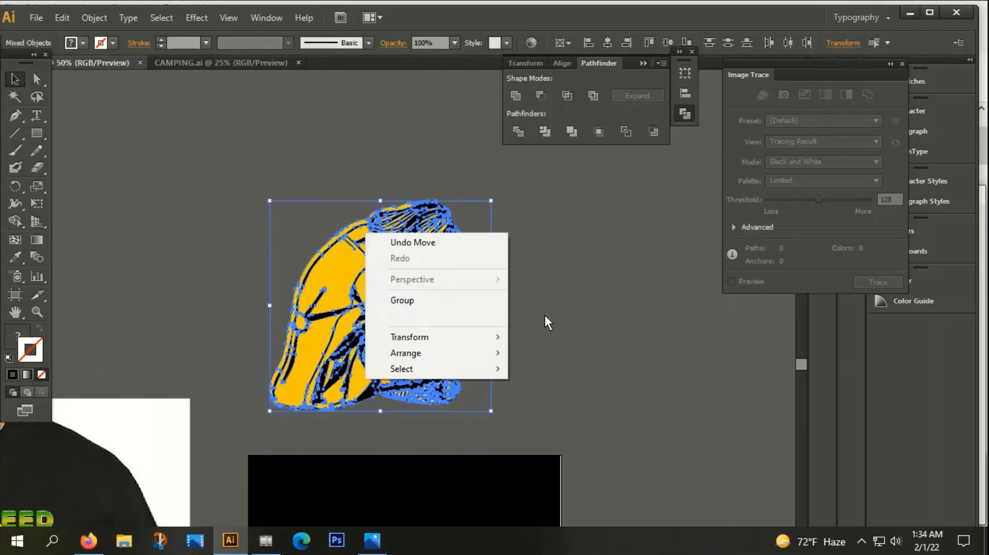
left_click(616, 310)
left_click(391, 233)
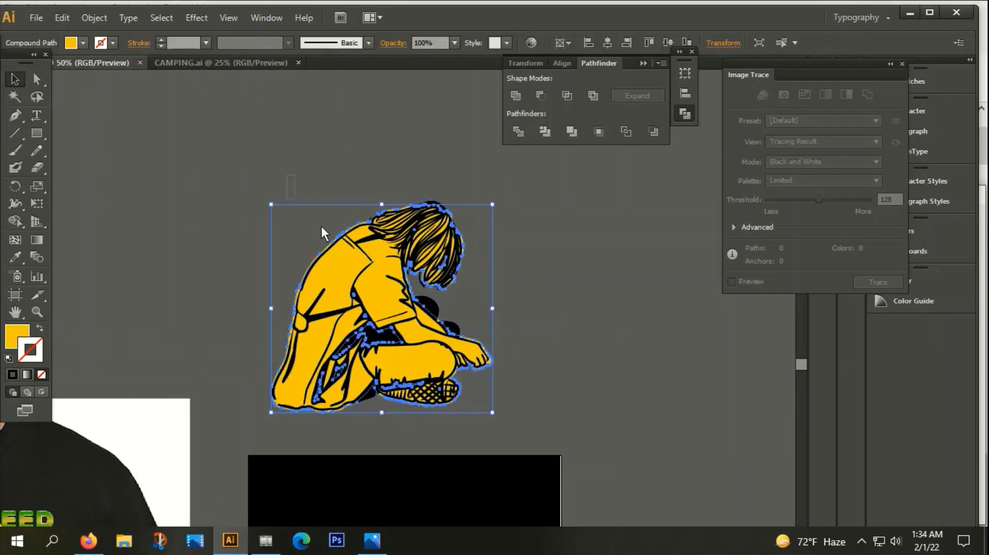
left_click(246, 196)
left_click_drag(236, 177, 423, 366)
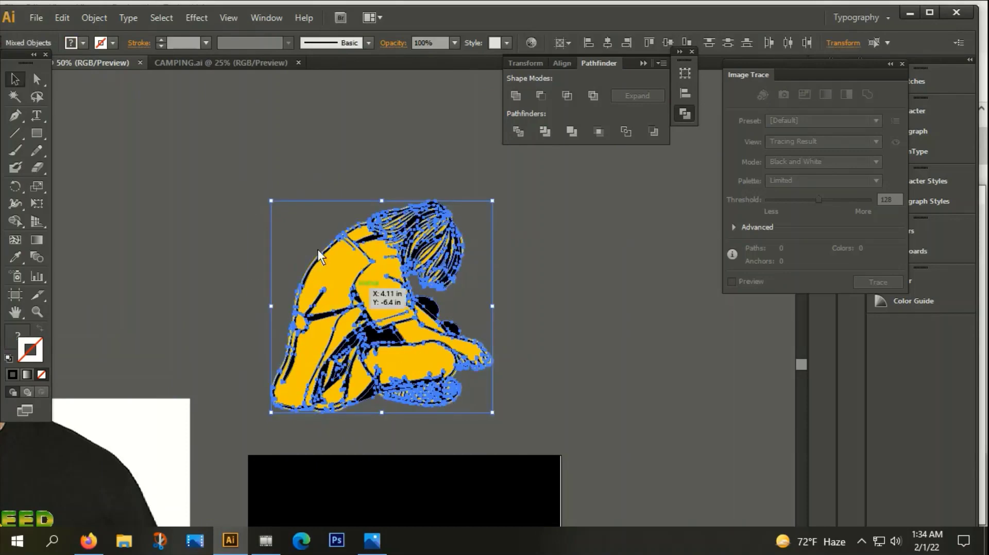
right_click(299, 214)
left_click(346, 280)
Step: Move the grouped crouching figure onto the black artboard
key("ctrl+minus")
key("ctrl+minus")
key("ctrl+minus")
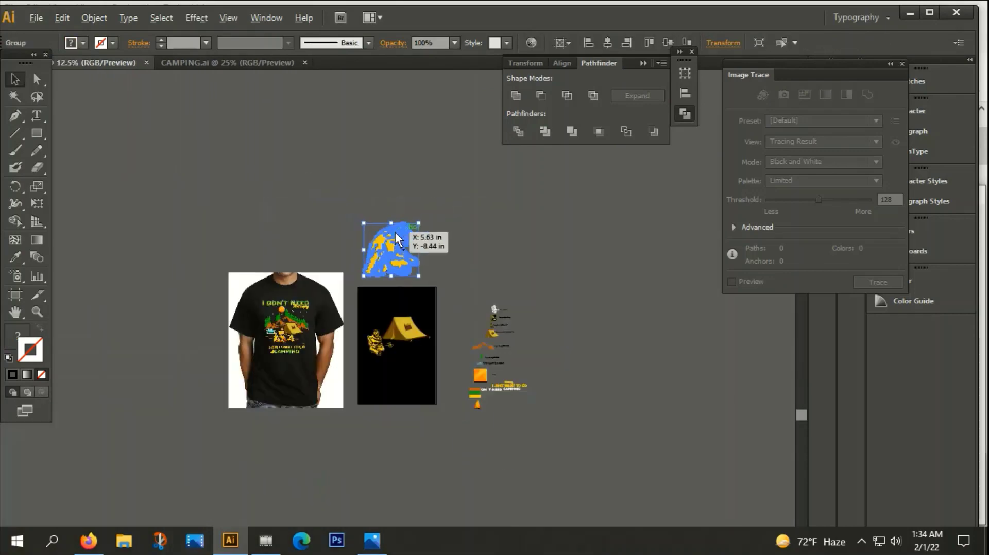
left_click_drag(394, 231, 405, 387)
key("ctrl+plus")
key("ctrl+plus")
scroll(404, 387, "up", 1)
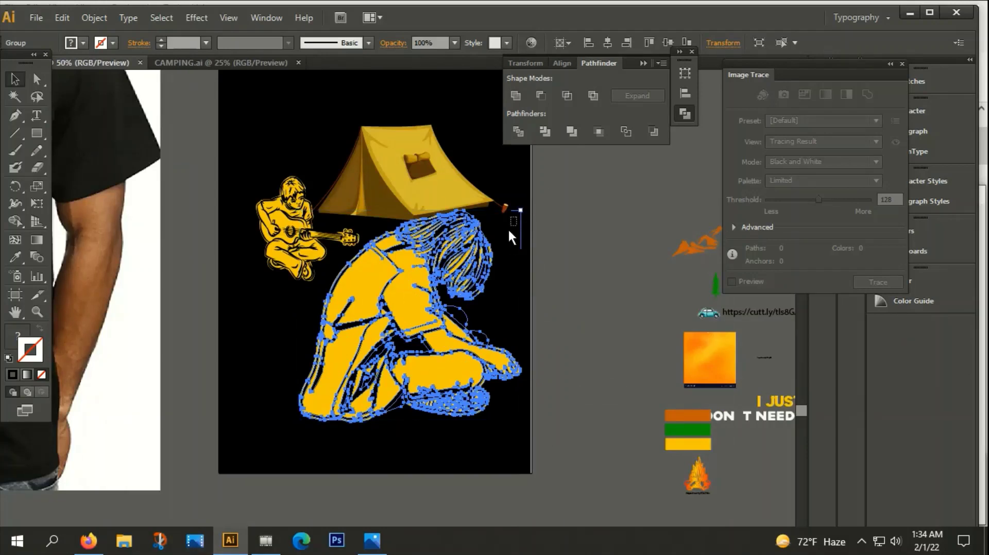
Step: Scale the crouching figure down to sit below the tent
left_click(512, 252)
left_click(400, 303)
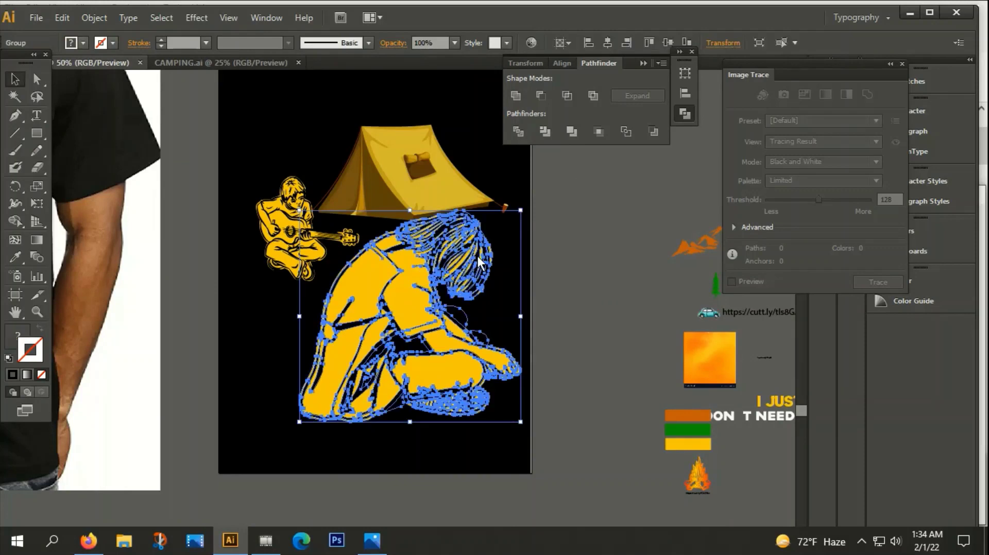
left_click_drag(522, 209, 474, 262)
left_click(445, 269)
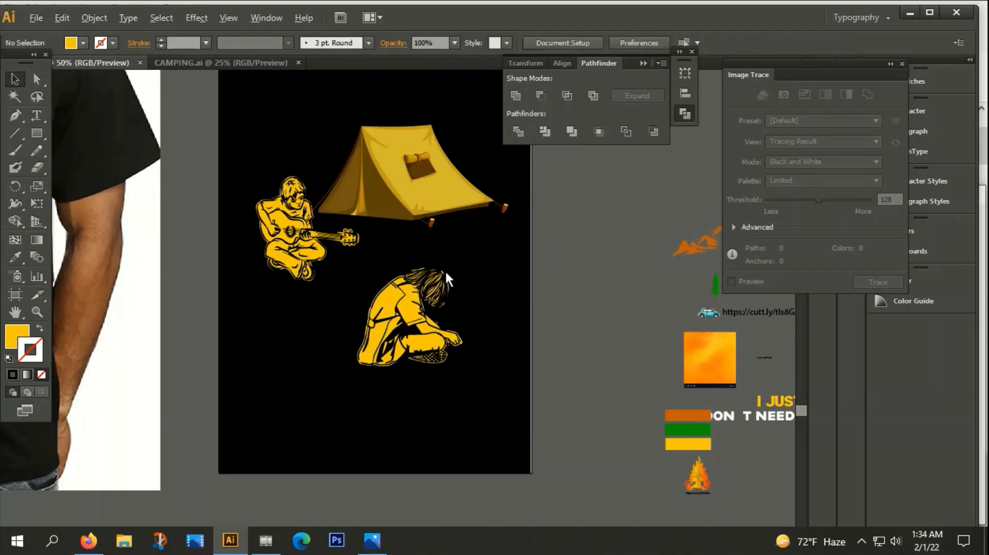
Step: Select the reference link text beside the small seated figure
key("ctrl+minus")
scroll(518, 244, "up", 4)
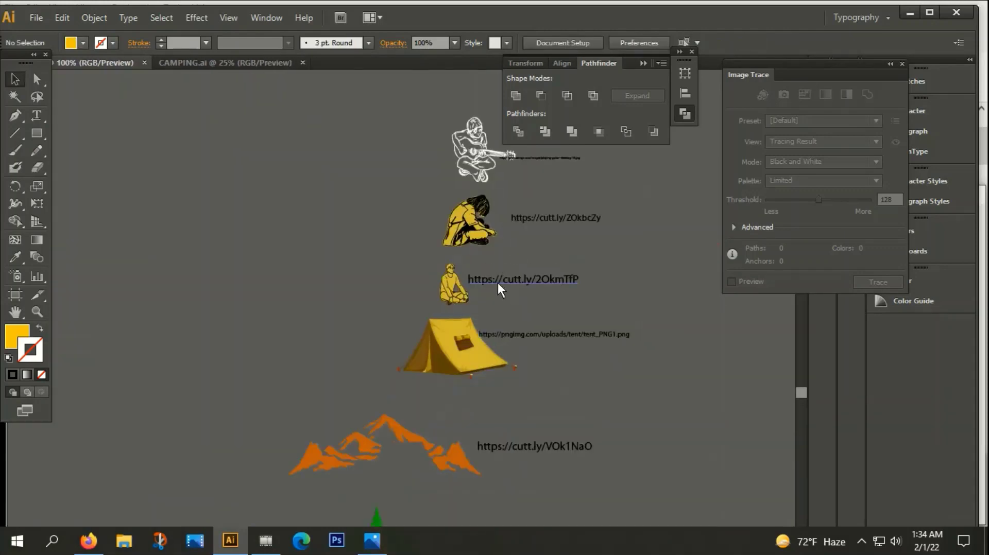
left_click(503, 282)
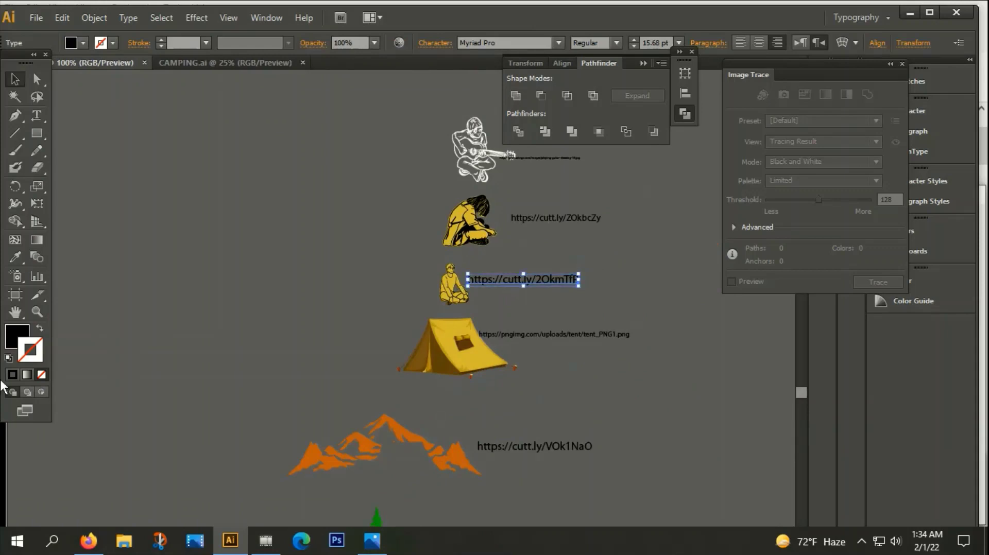
Step: Load the pasted reference link in Firefox and copy the three-people-sitting image
left_click(83, 543)
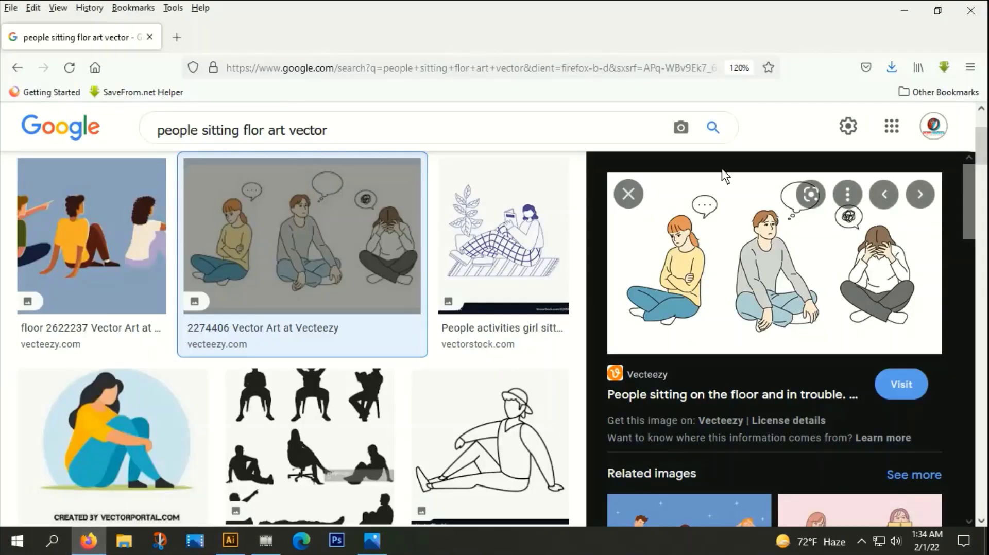
left_click(178, 35)
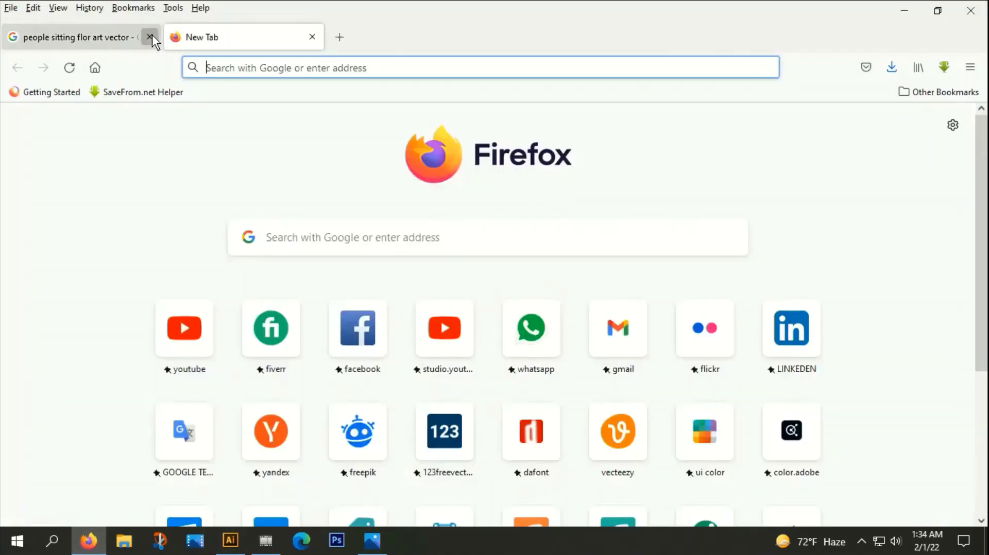
left_click(110, 38)
left_click(402, 67)
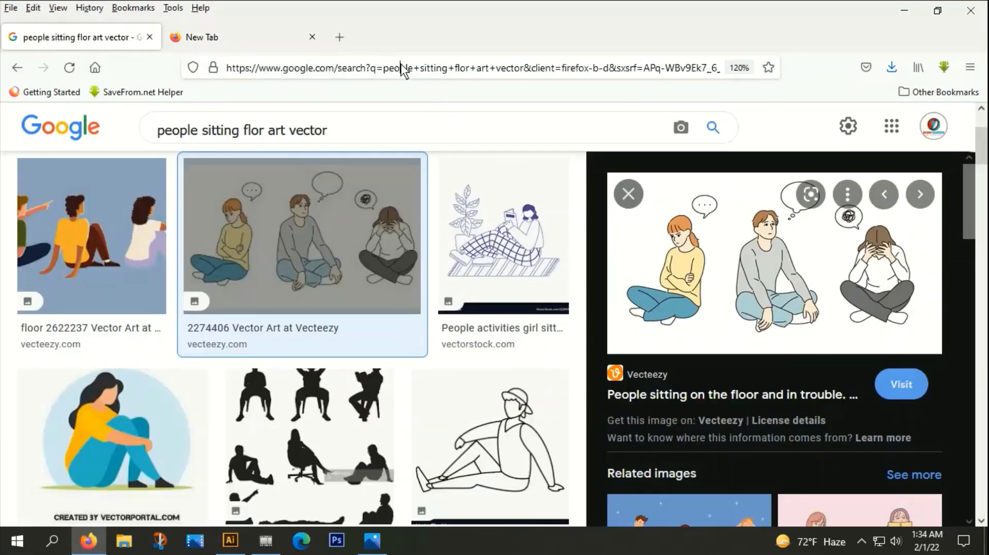
type("https://cutt.ly/2OkmTfP")
key("Return")
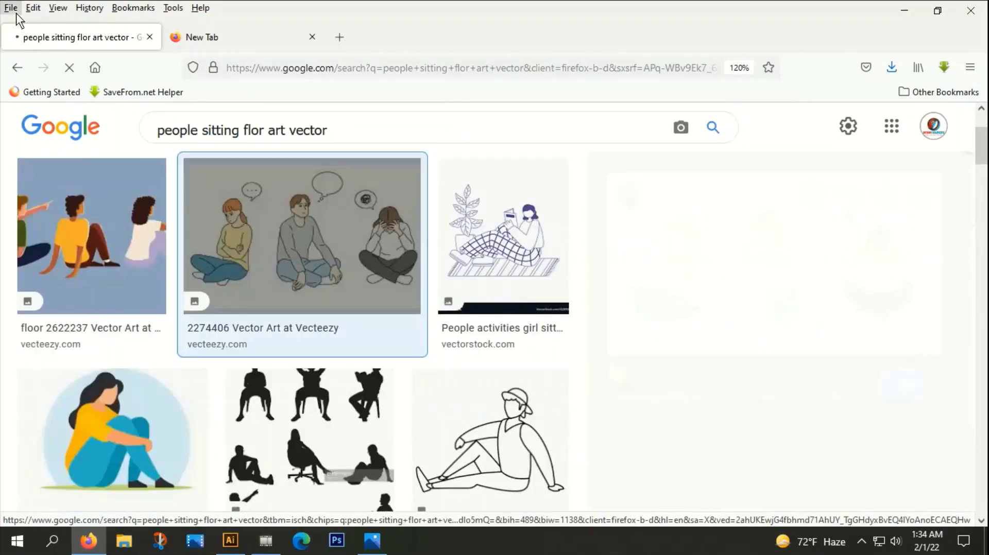
right_click(661, 226)
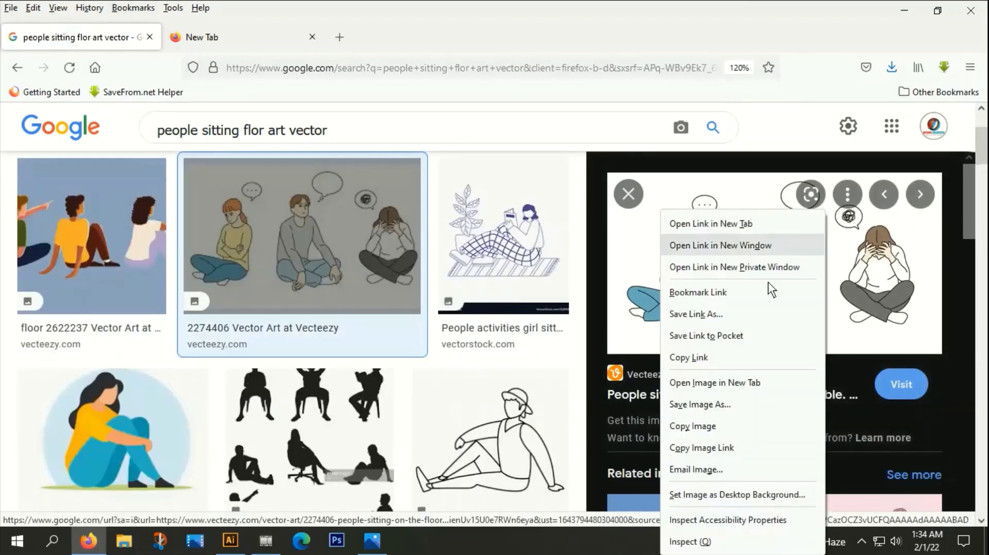
left_click(694, 426)
Step: Paste the copied three-people sitting picture into the Illustrator document
left_click(229, 541)
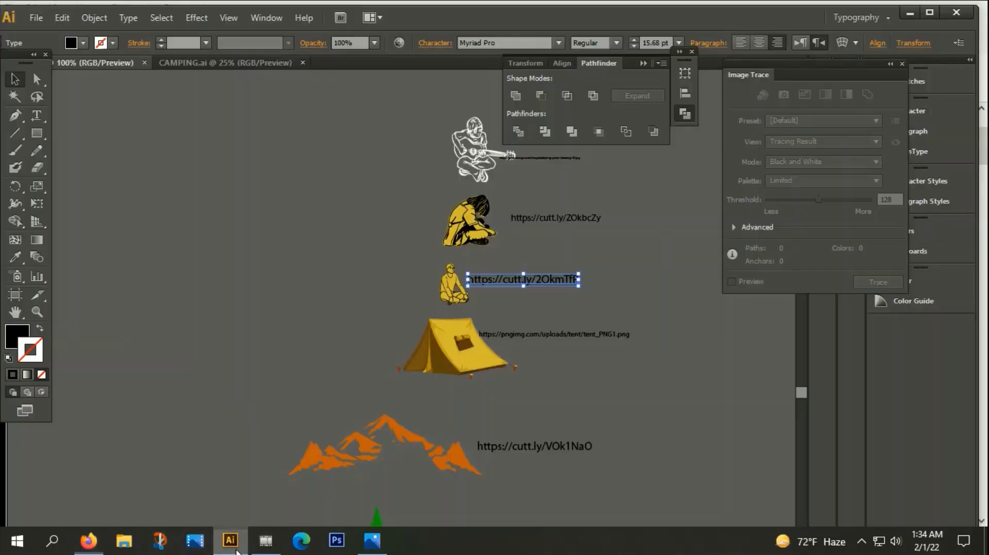
left_click(299, 269)
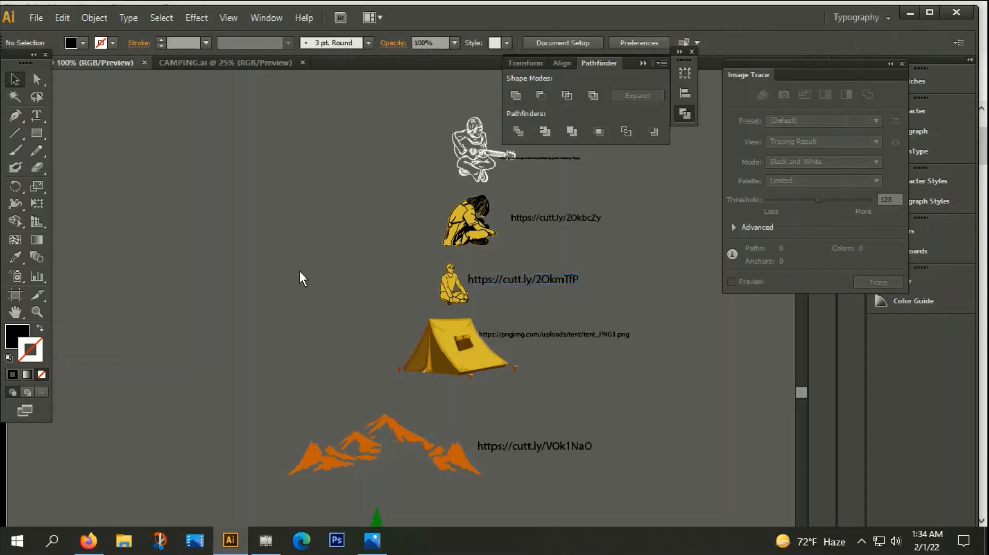
key("ctrl+v")
key("ctrl+minus")
key("ctrl+minus")
key("ctrl+minus")
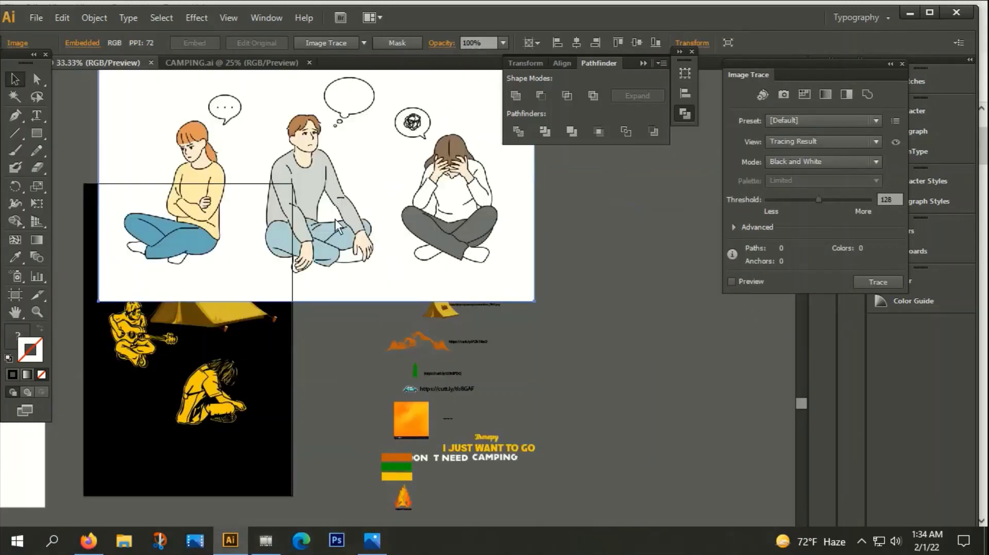
Step: Move the picture above the black artboard and trace it with the Low Fidelity Photo preset
mouse_move(437, 290)
left_mouse_down()
mouse_move(502, 413)
mouse_move(407, 272)
left_mouse_up()
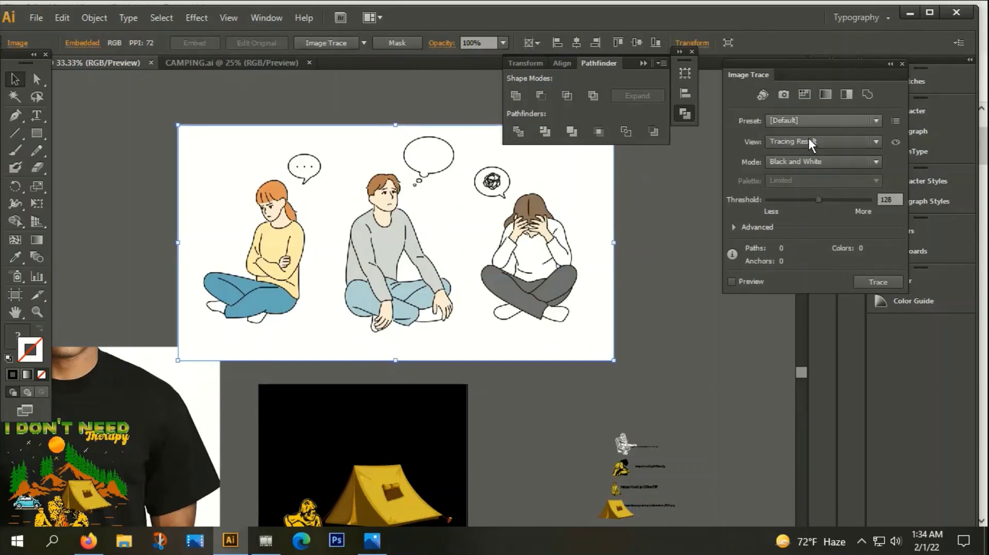
left_click(816, 117)
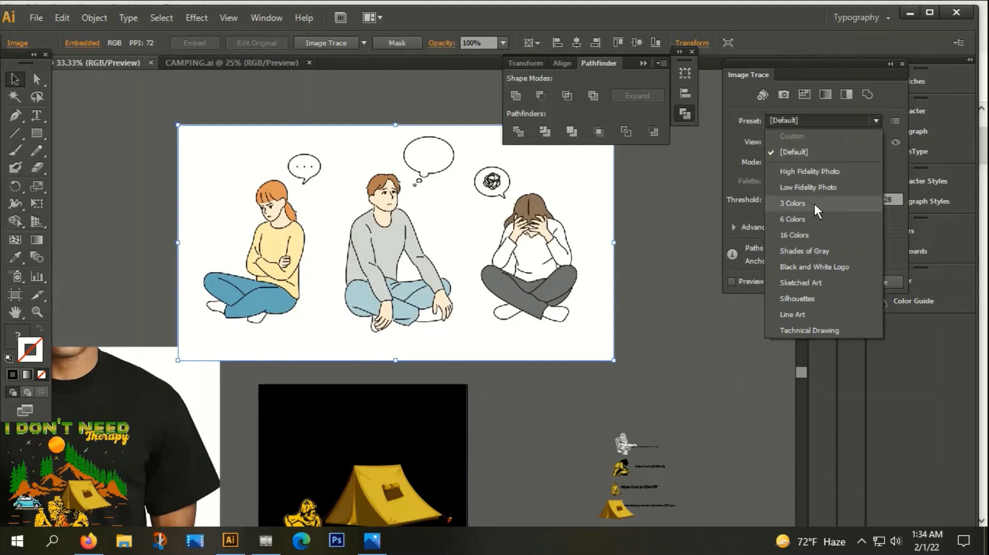
left_click(809, 187)
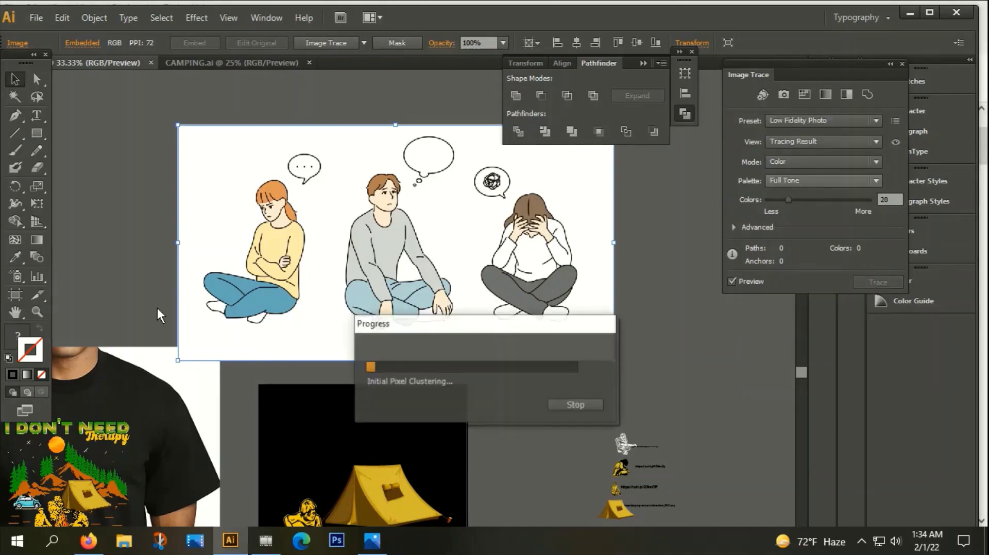
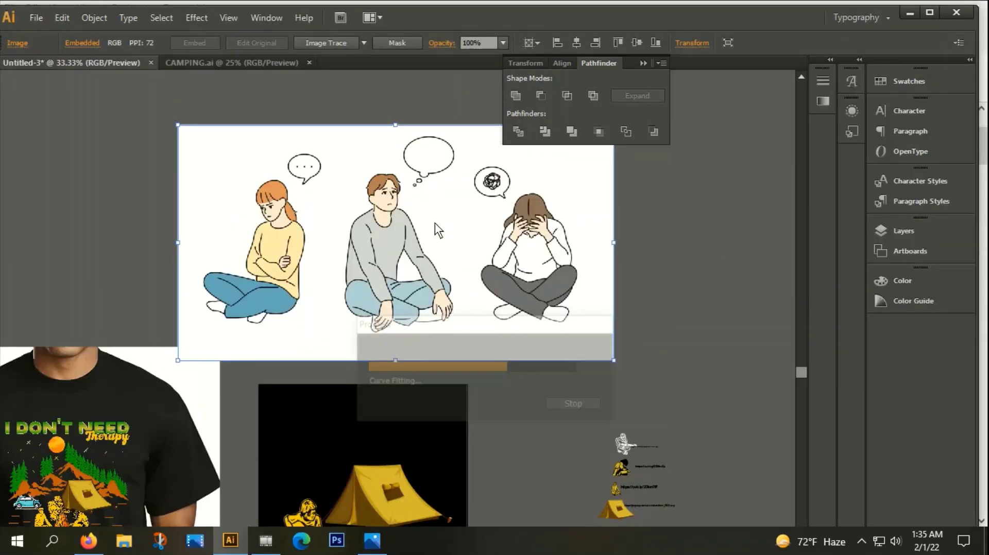
Step: Expand the Image Trace into editable paths and ungroup the traced artwork
left_click(349, 43)
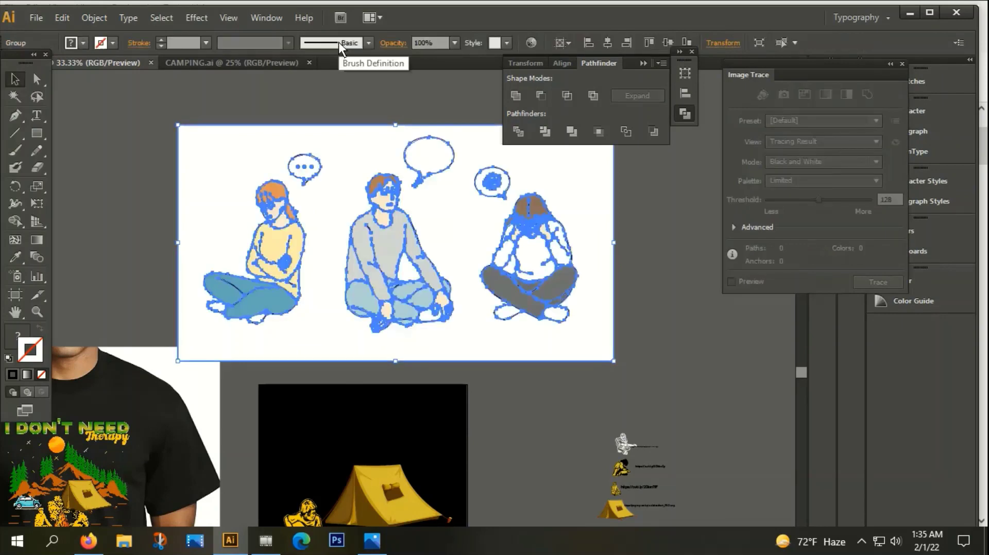
right_click(350, 151)
left_click(410, 230)
left_click(668, 277)
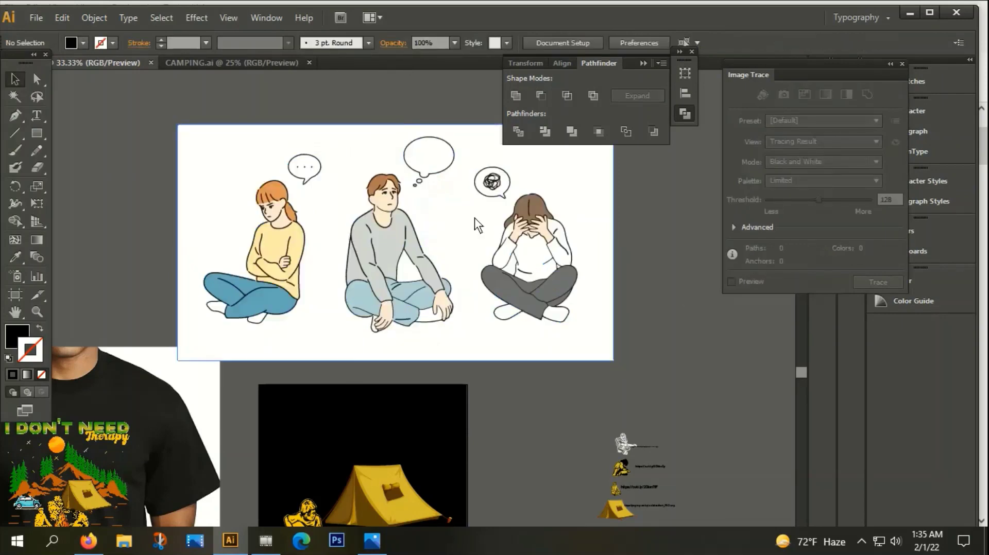
Step: Delete the white background, left figure, right woman's upper body and speech bubbles
left_click_drag(249, 104, 333, 291)
key("Delete")
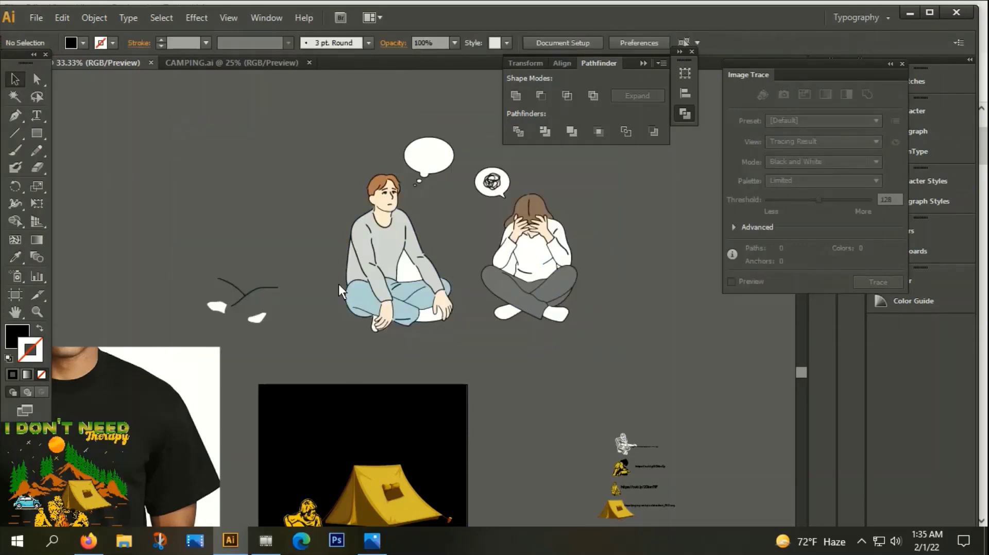
left_click_drag(465, 163, 577, 242)
key("Delete")
mouse_move(405, 128)
left_mouse_down()
mouse_move(471, 173)
mouse_move(602, 343)
left_mouse_up()
key("Delete")
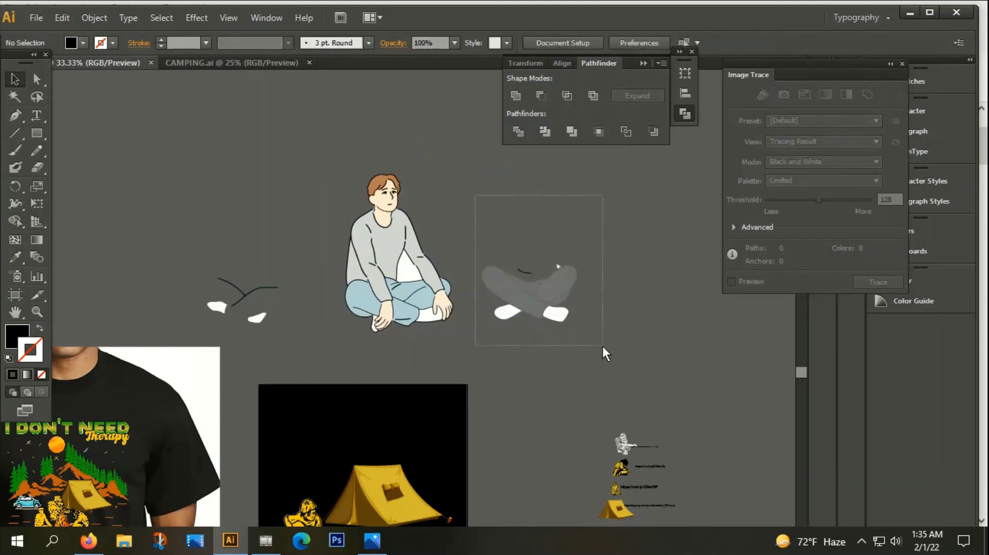
Step: Remove the leftover legs, feet and stray strokes around the seated man
key("Delete")
left_click_drag(154, 235, 283, 324)
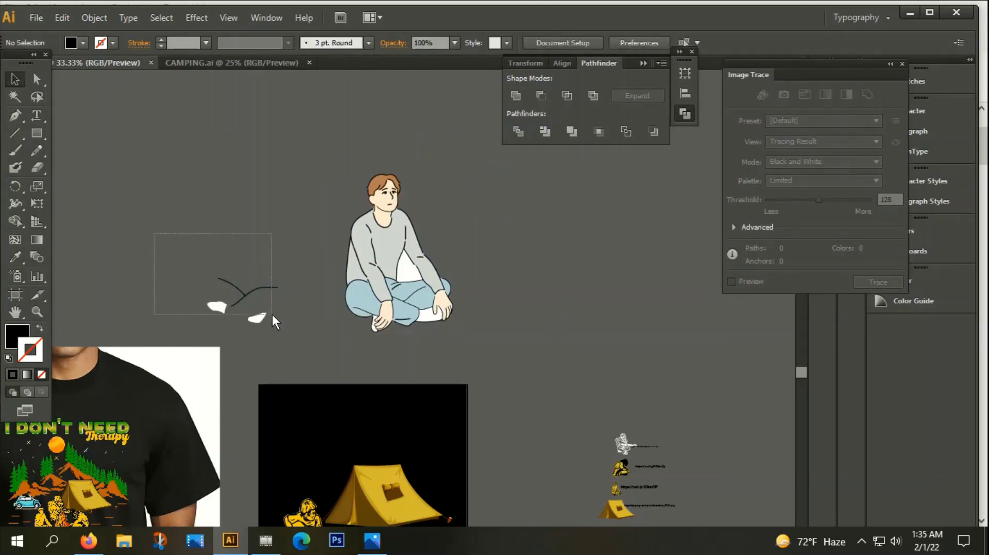
key("Delete")
left_click_drag(266, 177, 310, 271)
key("Delete")
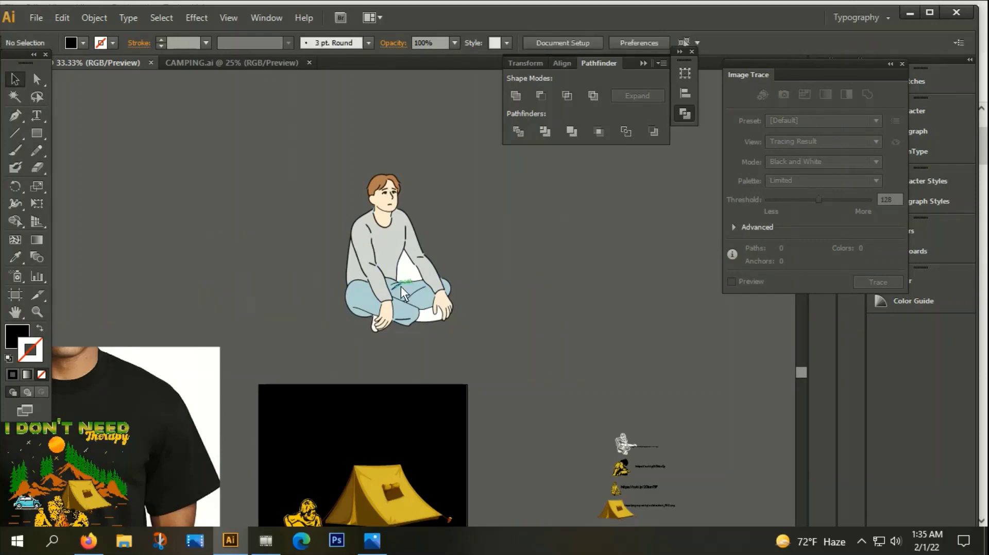
left_click(409, 270)
Step: Delete the white gap shape, then the t-shirt mockup, tent artwork and element column
key("Delete")
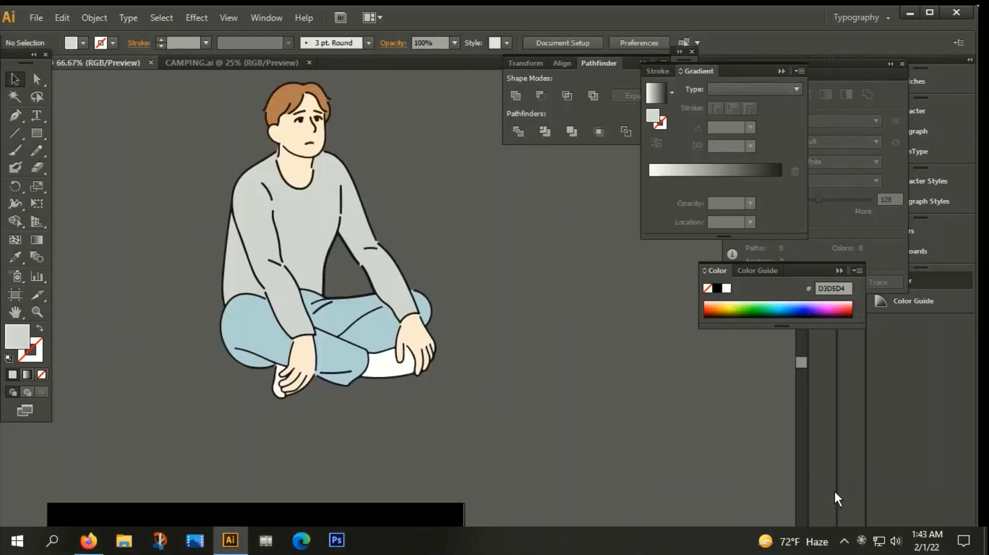
scroll(479, 232, "down", 1)
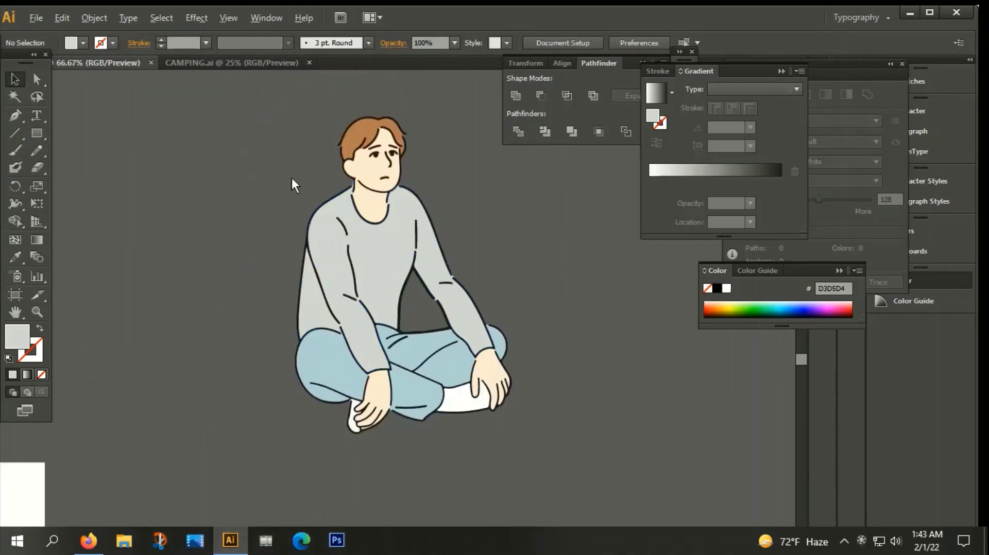
scroll(309, 273, "up", 2)
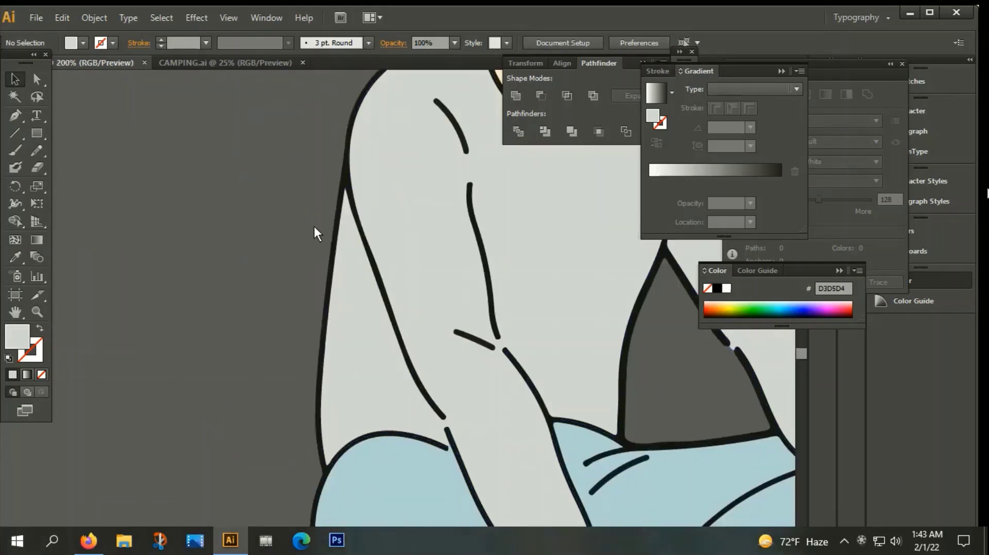
scroll(317, 177, "down", 1)
scroll(317, 178, "down", 6)
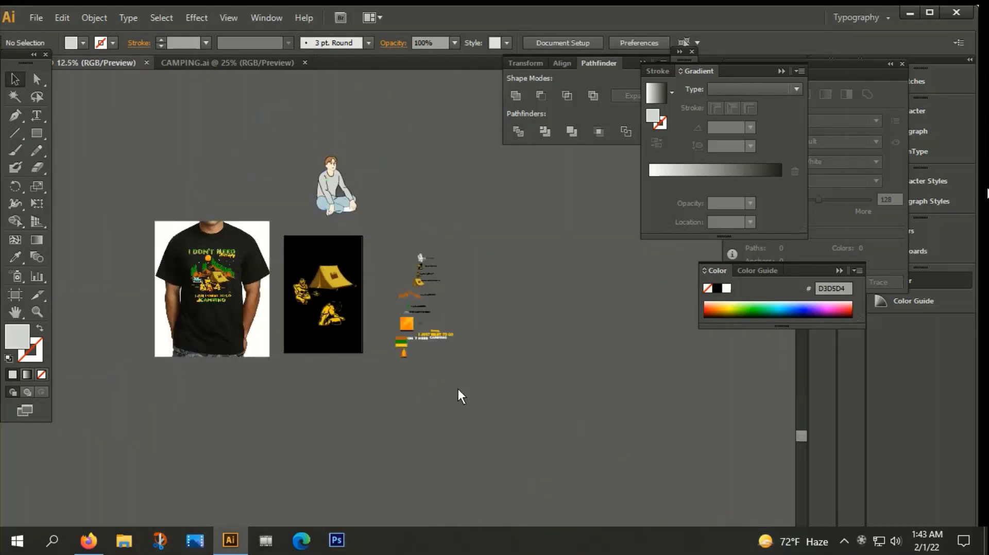
scroll(434, 324, "up", 2)
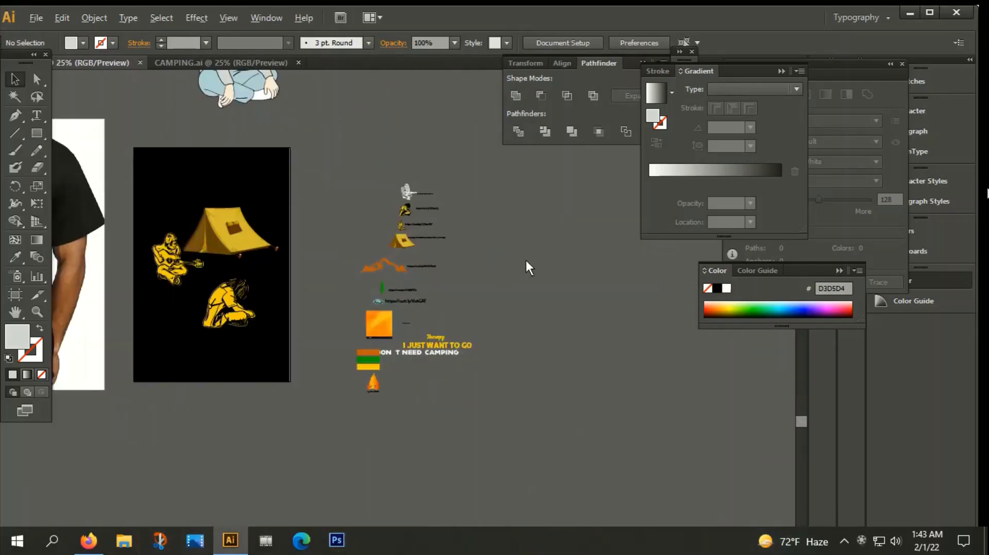
scroll(526, 260, "down", 1)
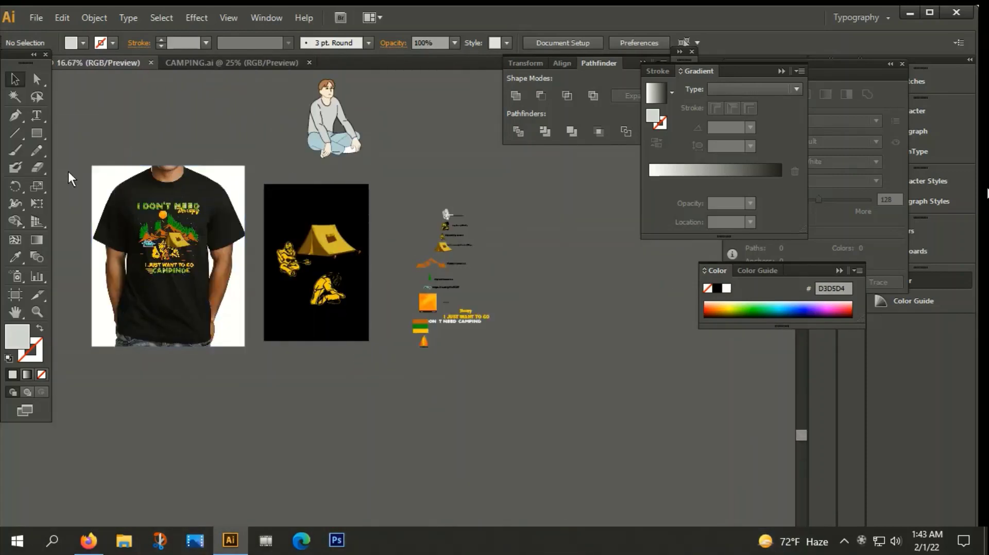
left_click_drag(69, 171, 549, 362)
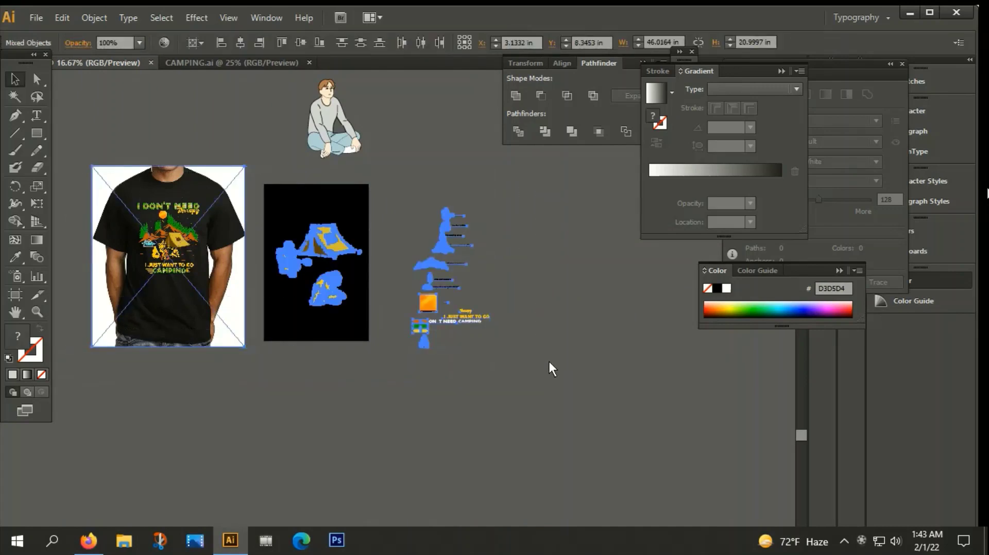
key("Delete")
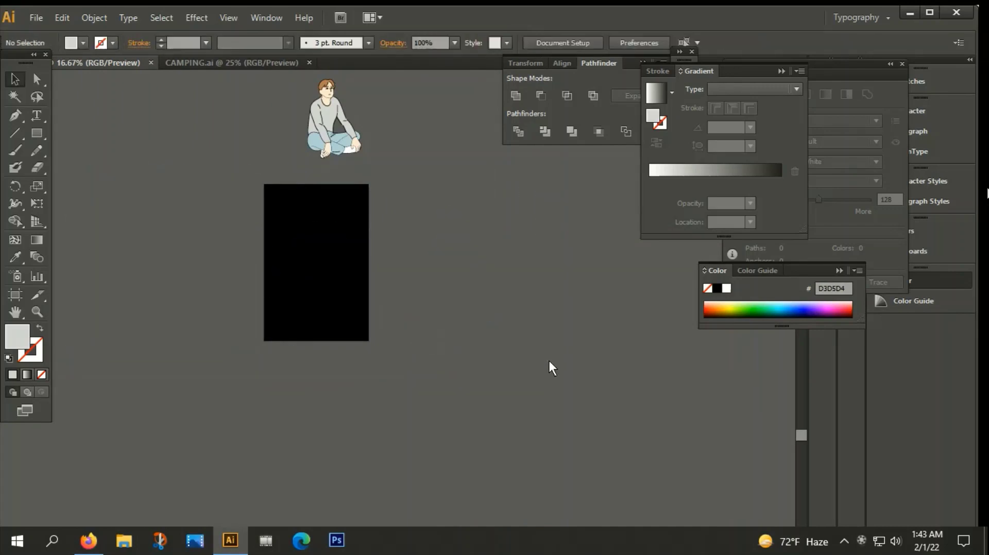
scroll(396, 143, "up", 3)
scroll(373, 276, "up", 5)
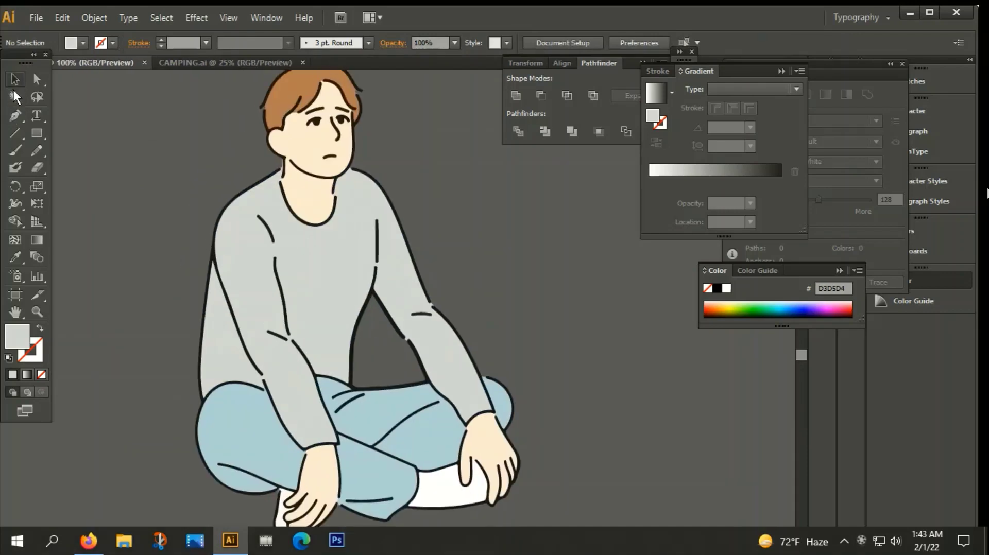
Step: Select all parts of the seated figure and group them
left_click(15, 96)
scroll(220, 266, "up", 3)
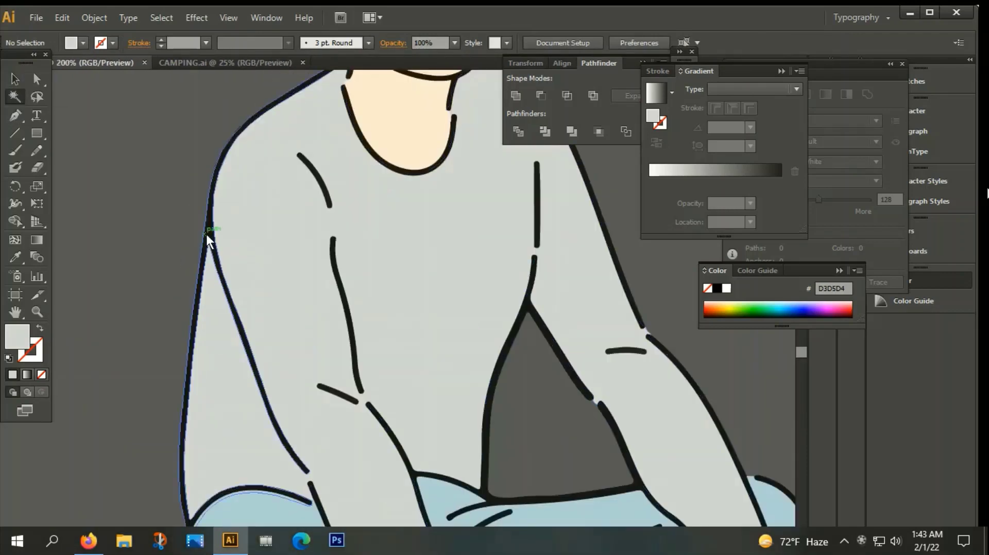
scroll(194, 216, "down", 2)
left_click(15, 79)
left_click(369, 216)
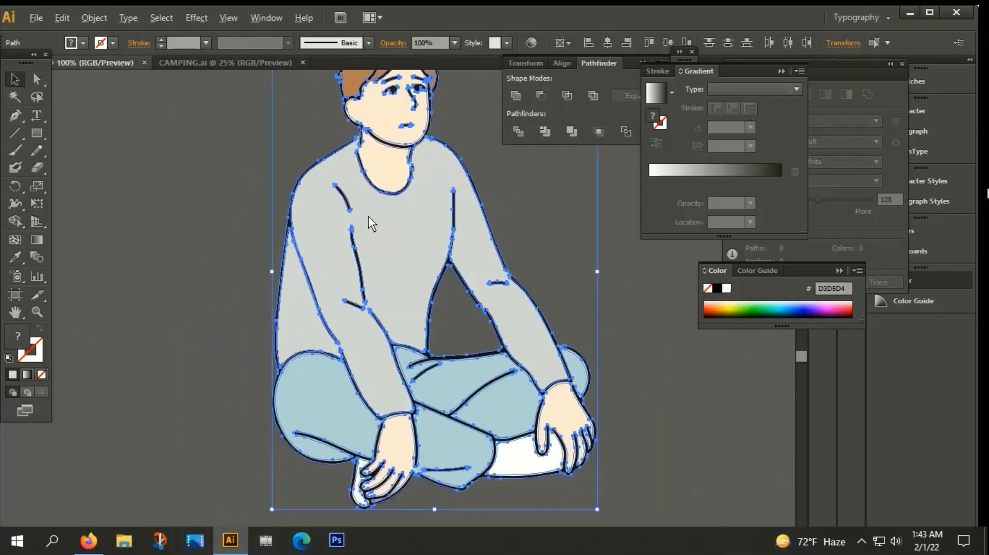
right_click(369, 217)
left_click(419, 238)
scroll(419, 243, "down", 2)
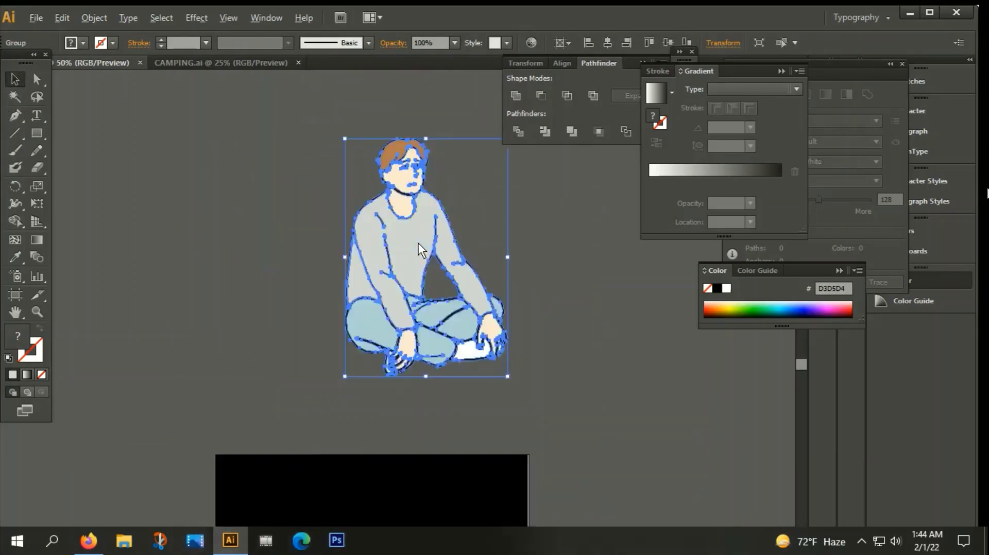
scroll(418, 244, "down", 1)
scroll(445, 255, "up", 2)
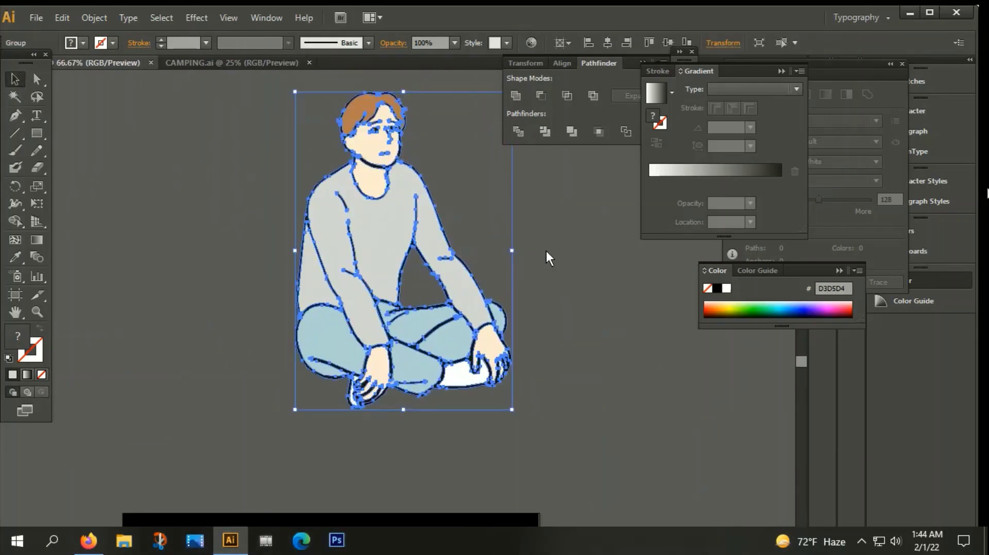
Step: Select every path of the figure, regroup, and unite them into one beige shape
left_click(589, 256)
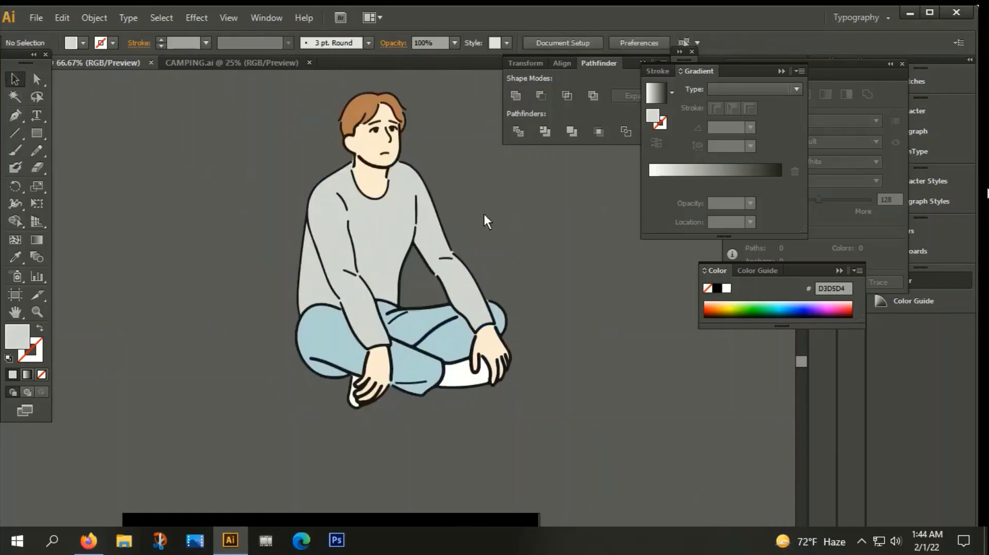
left_click(371, 222)
left_click(469, 182)
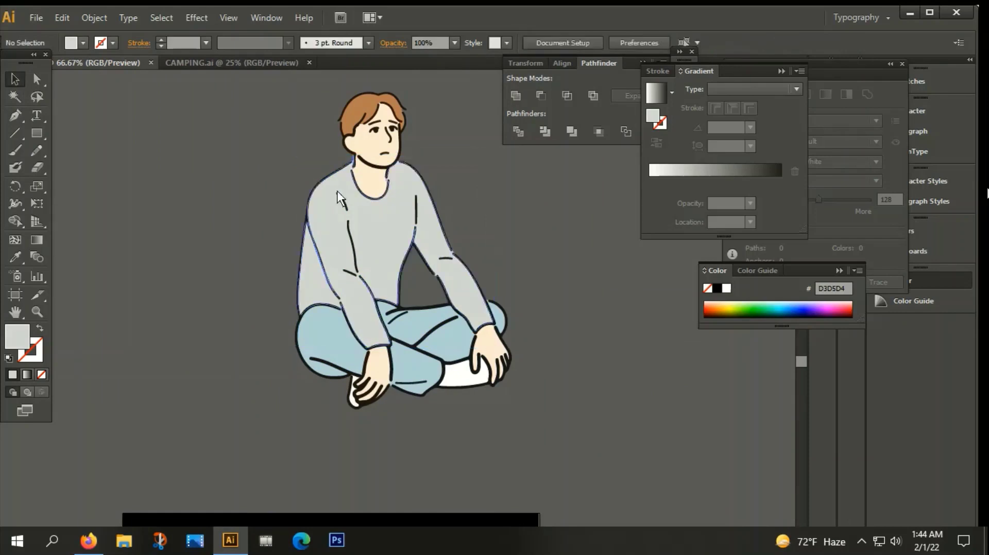
left_click(320, 183)
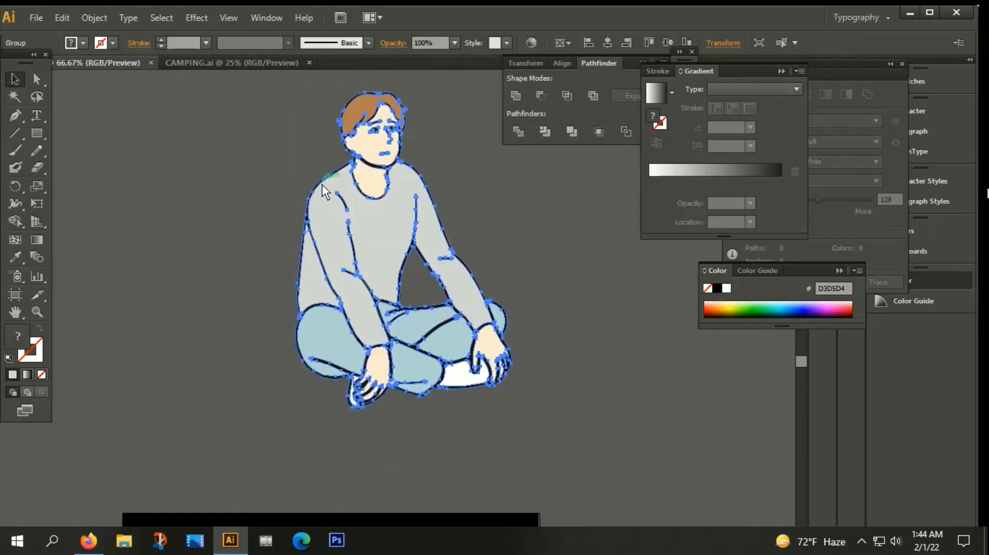
key("ctrl+shift+a")
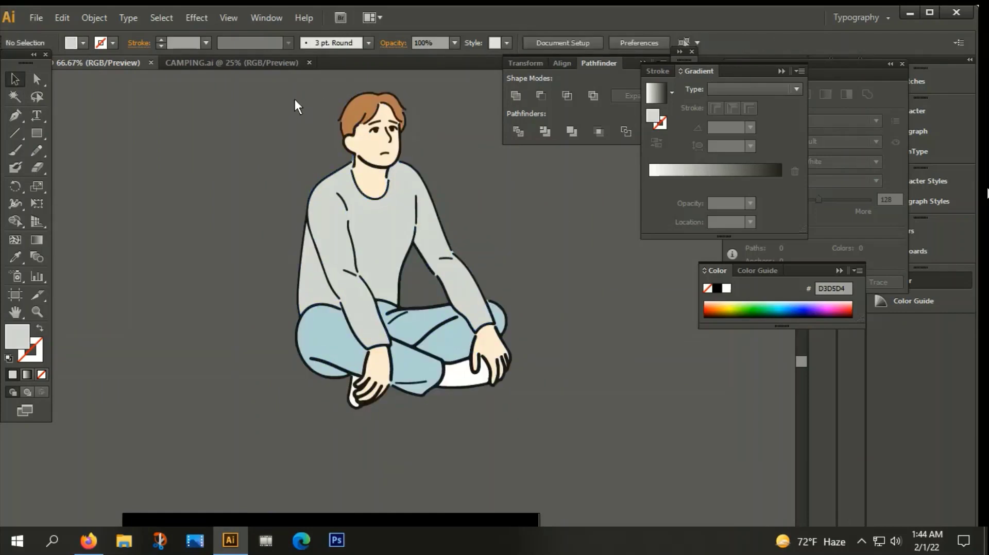
key("ctrl+a")
right_click(343, 132)
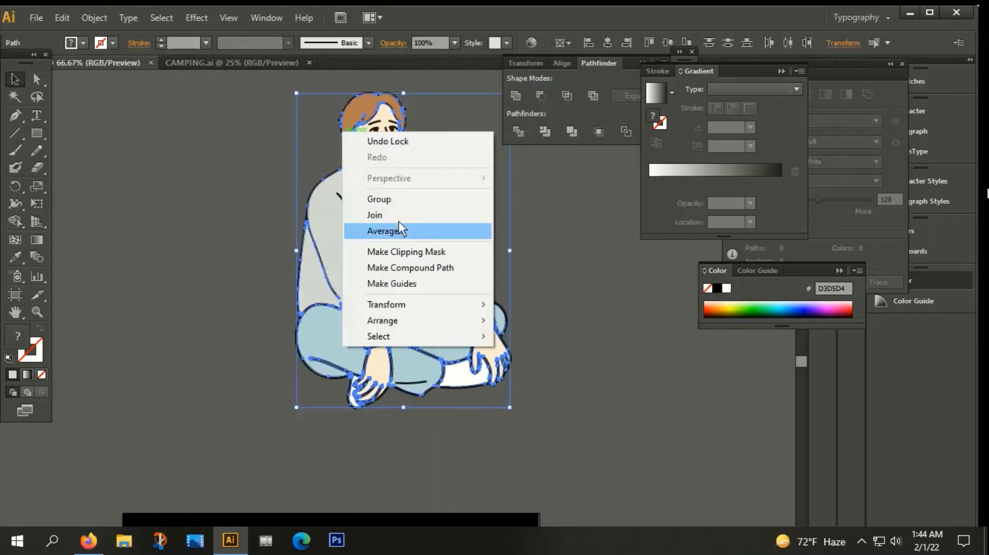
left_click(385, 201)
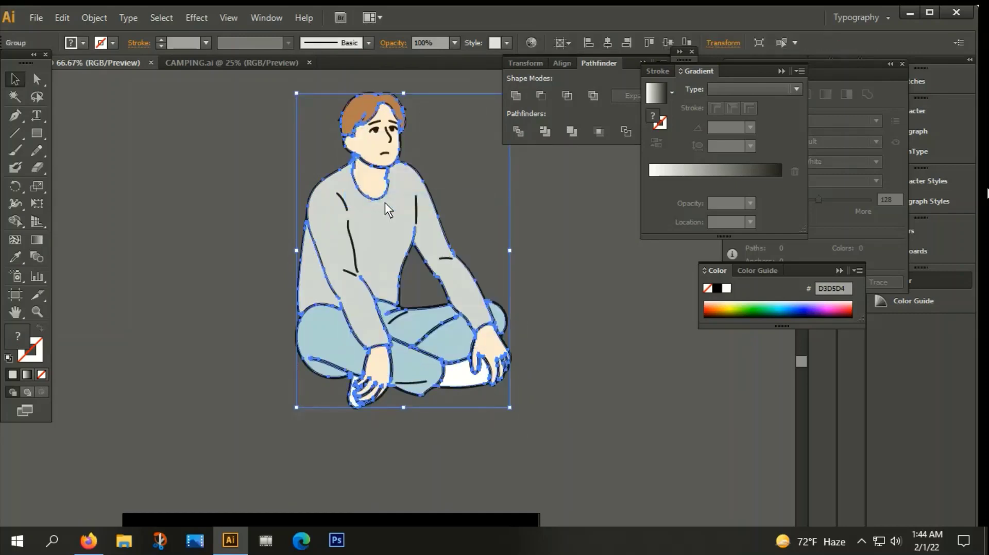
left_click(523, 95)
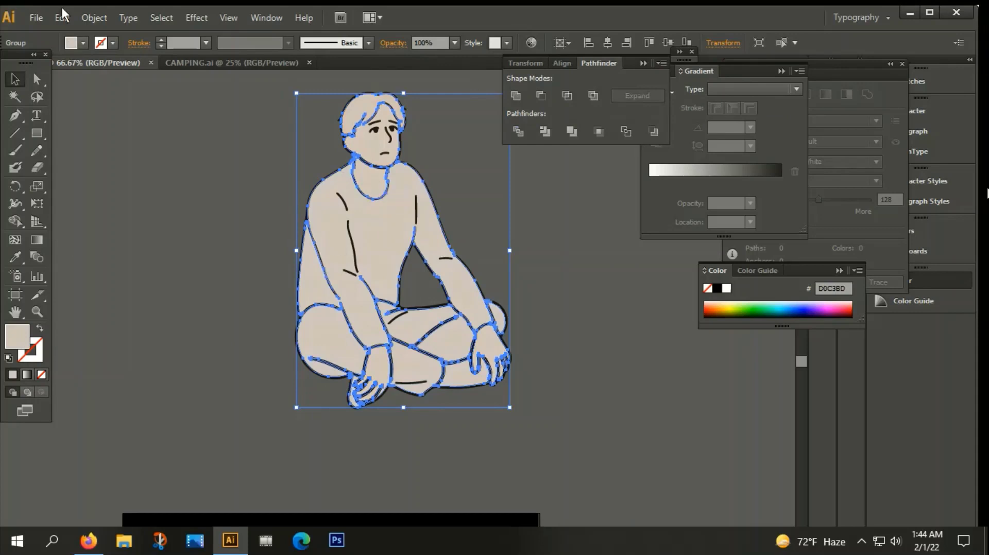
Step: Add a 10px offset path around the seated man
left_click(97, 18)
mouse_move(110, 309)
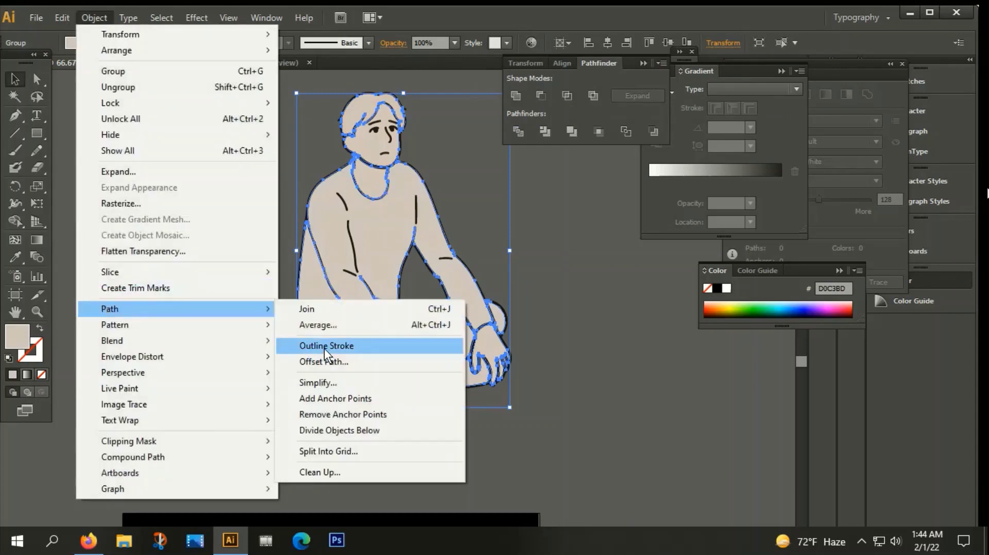
left_click(324, 361)
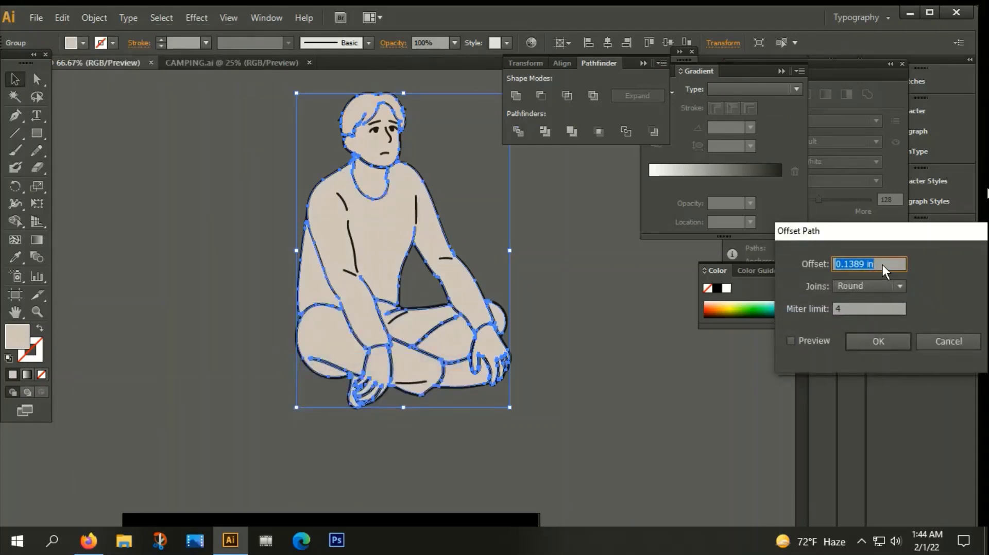
type("10px")
left_click(877, 340)
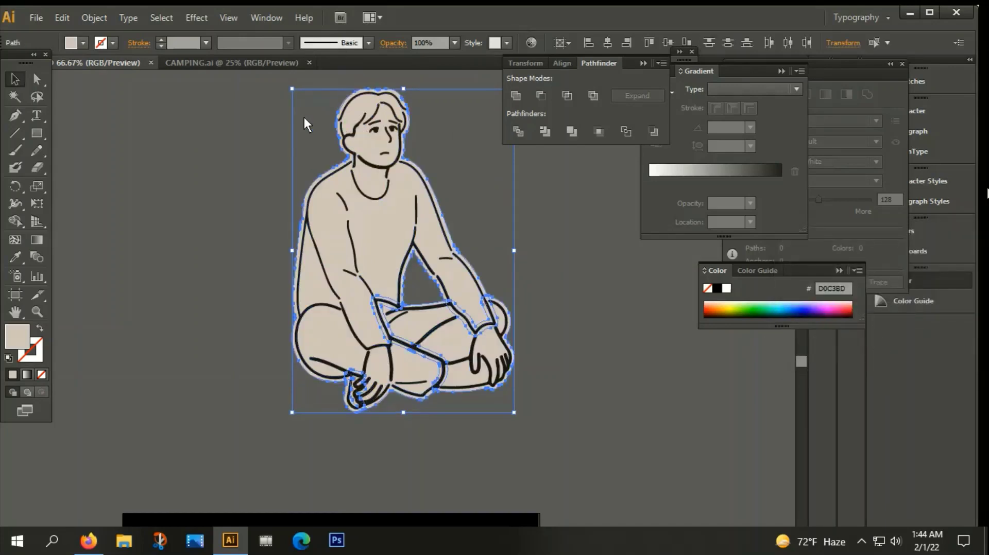
Step: Unite the figure and its offset outline into one compound shape
left_click(376, 239)
left_click(519, 96)
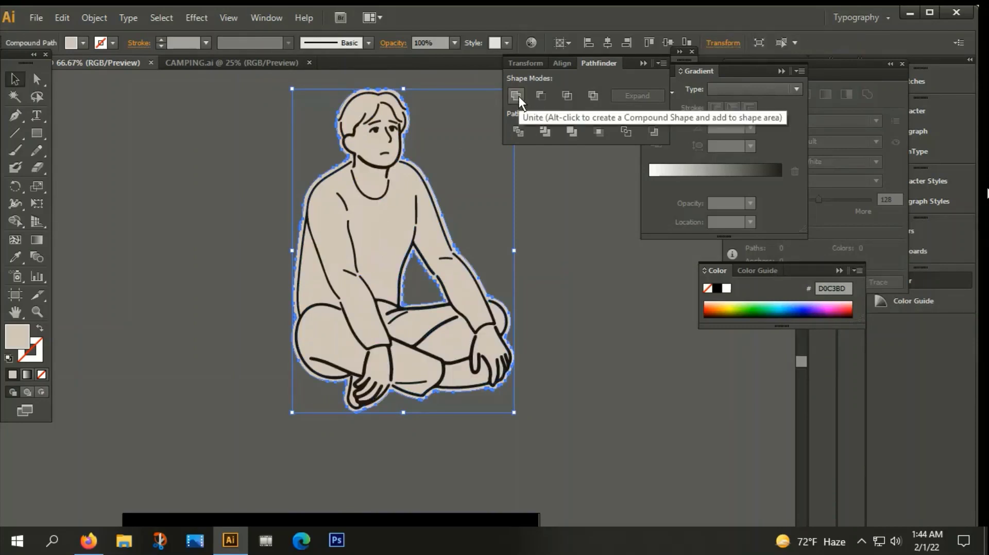
left_click(582, 236)
scroll(319, 249, "down", 2)
Step: Reveal all hidden mockup and artwork pieces with Show All (Ctrl+Alt+3)
scroll(462, 206, "down", 2)
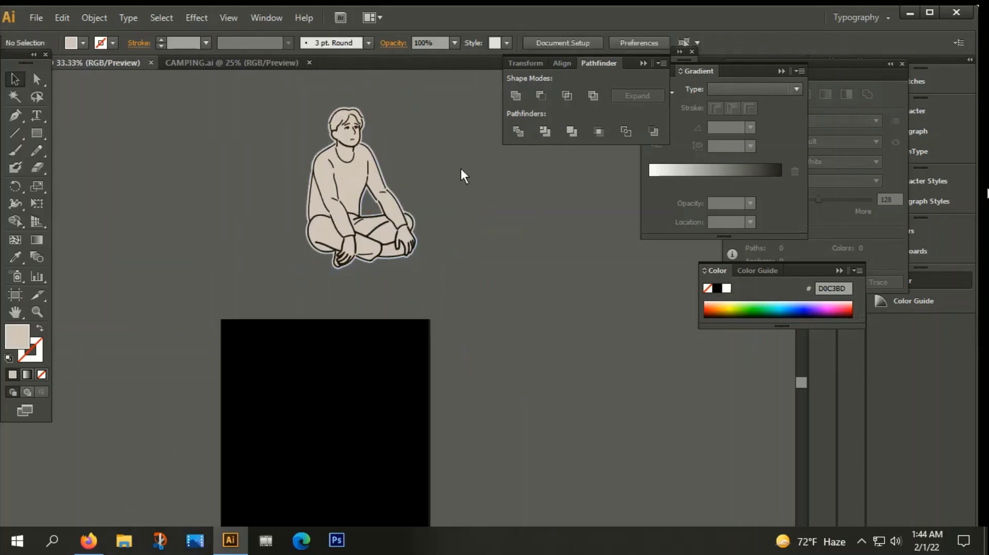
scroll(460, 166, "down", 1)
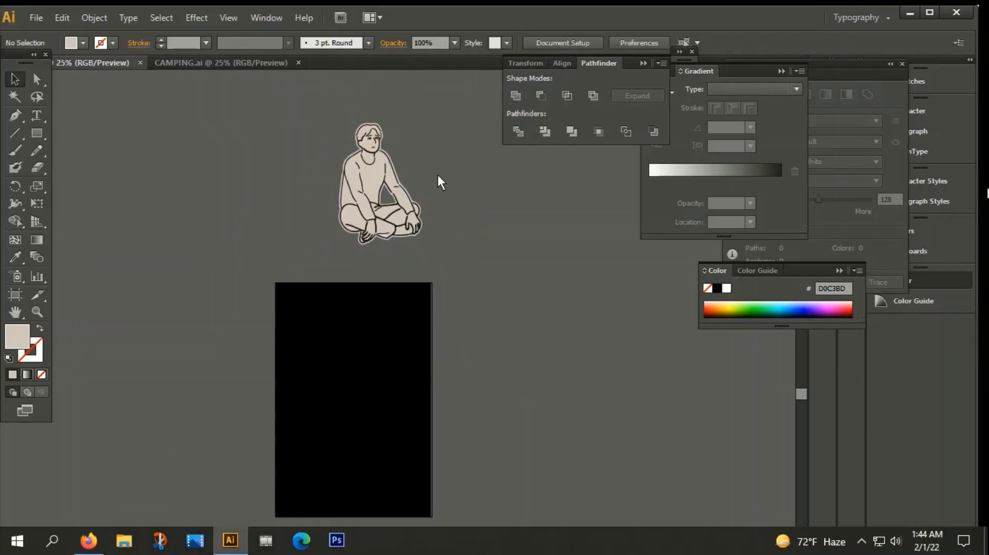
key("ctrl+alt+3")
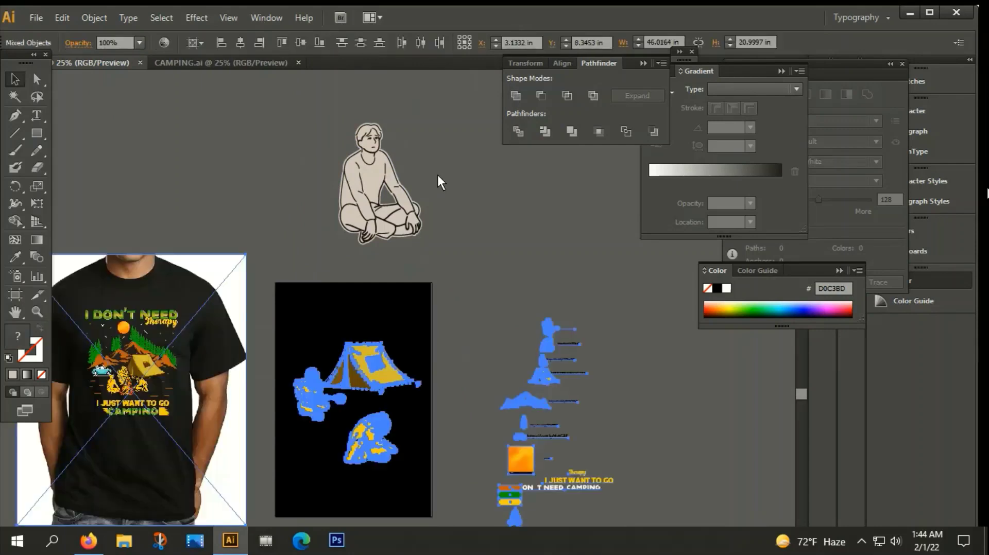
left_click(466, 198)
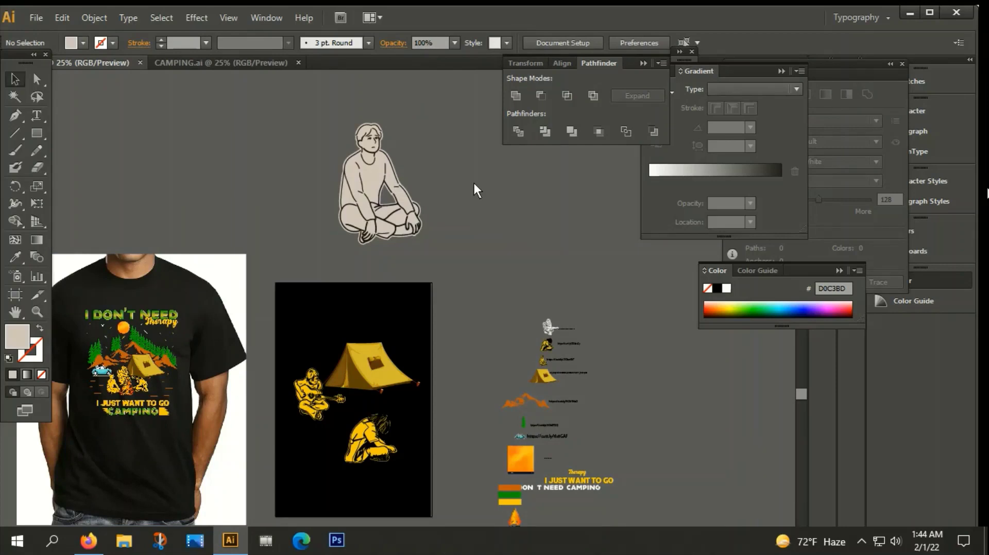
key("ctrl+alt+2")
left_click(458, 178)
scroll(342, 219, "up", 3)
scroll(334, 182, "down", 3)
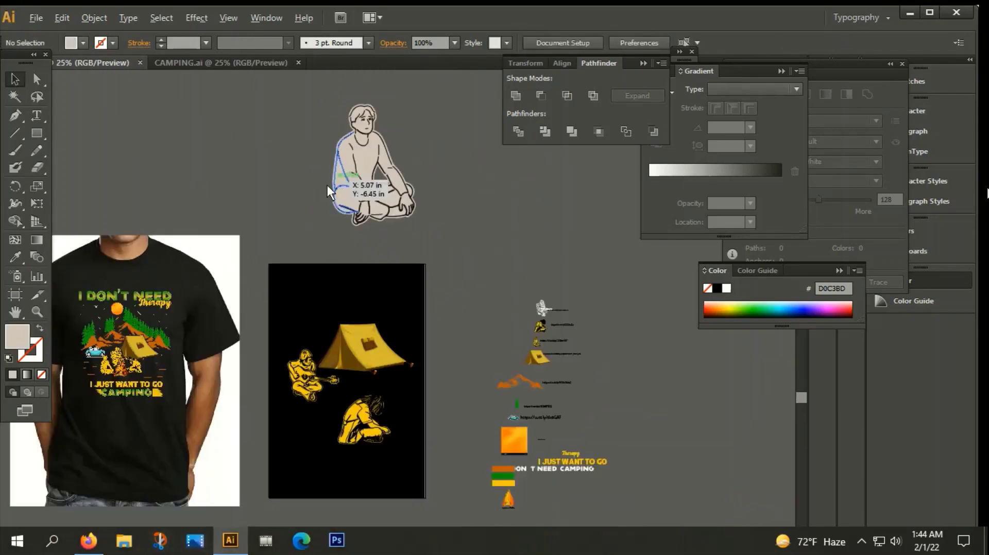
Step: Nudge the black background rectangle two steps right, then select the seated figure
left_click(348, 294)
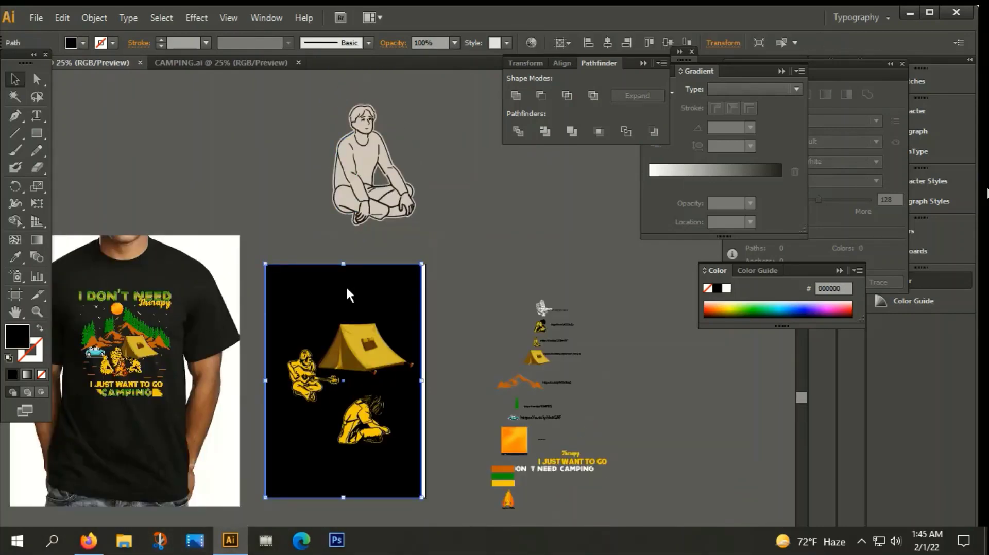
scroll(424, 275, "up", 1)
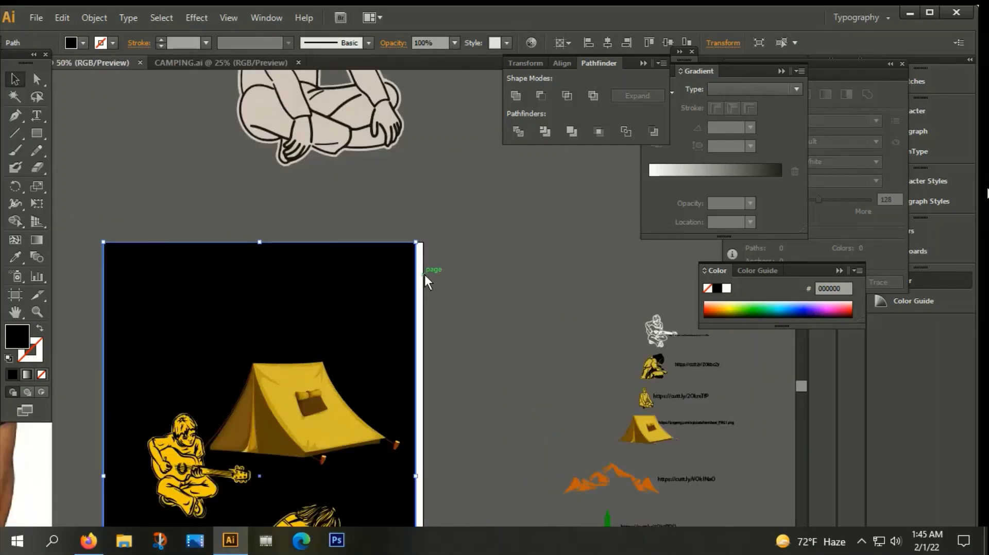
key("Right")
key("Right")
key("Right")
key("Right")
key("Right")
key("Right")
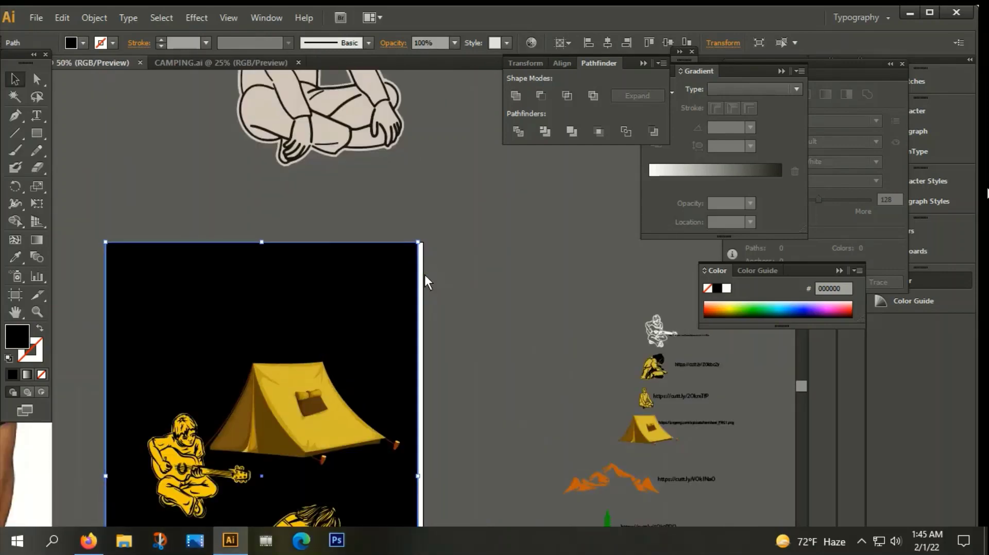
key("Right")
key("Right")
key("Right")
key("Right")
key("Right")
key("Right")
key("Right")
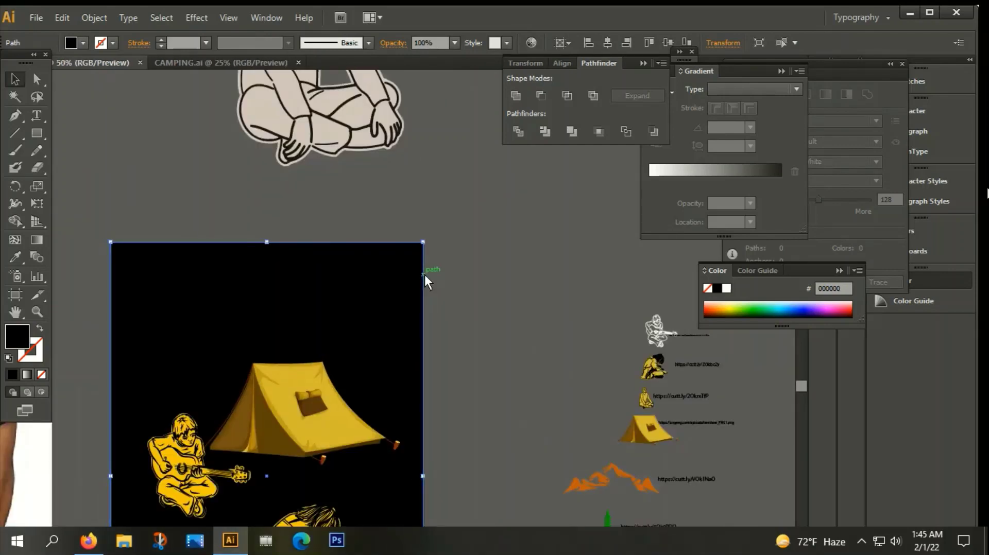
left_click(425, 274)
scroll(412, 227, "down", 1)
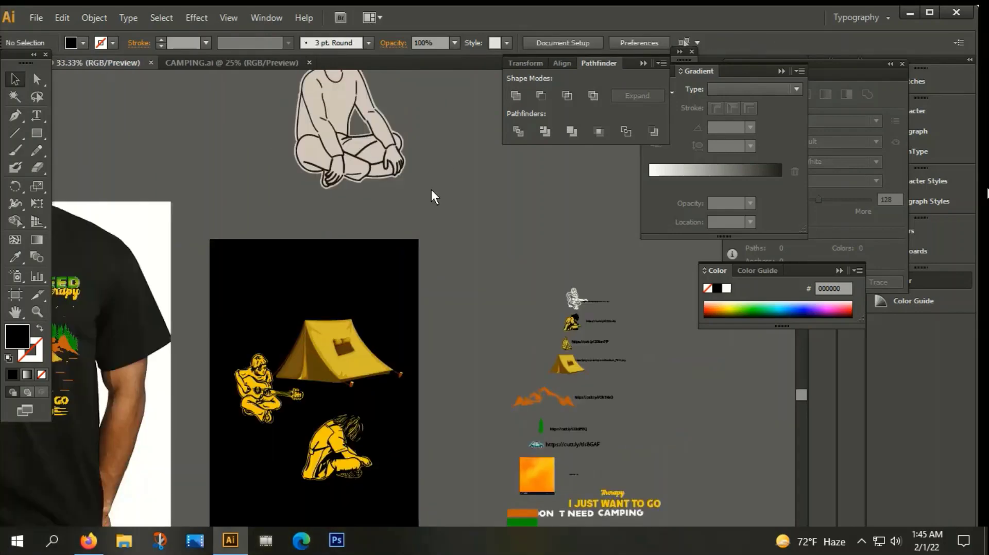
scroll(428, 309, "up", 3)
scroll(322, 287, "up", 1)
scroll(355, 220, "down", 1)
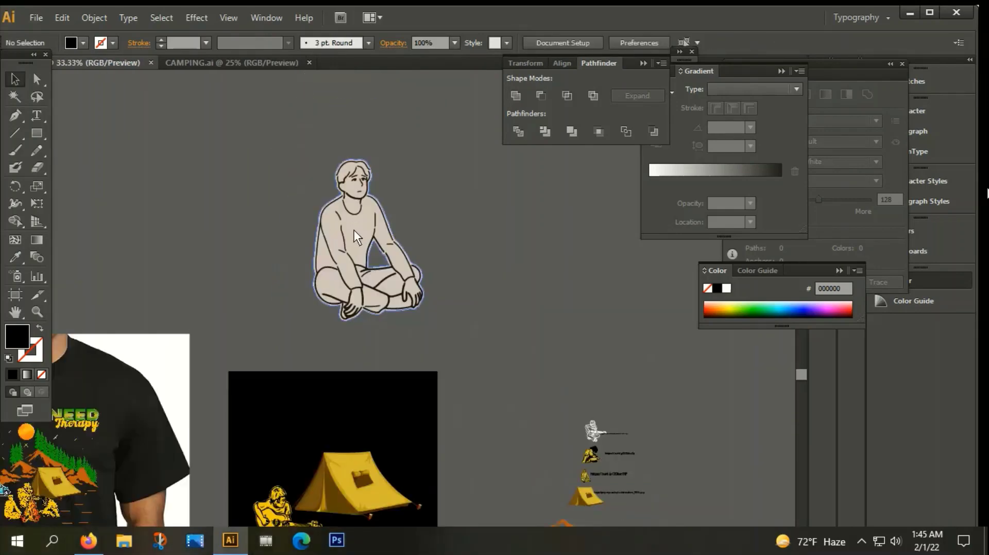
left_click(354, 230)
scroll(486, 267, "down", 1)
scroll(497, 176, "down", 3)
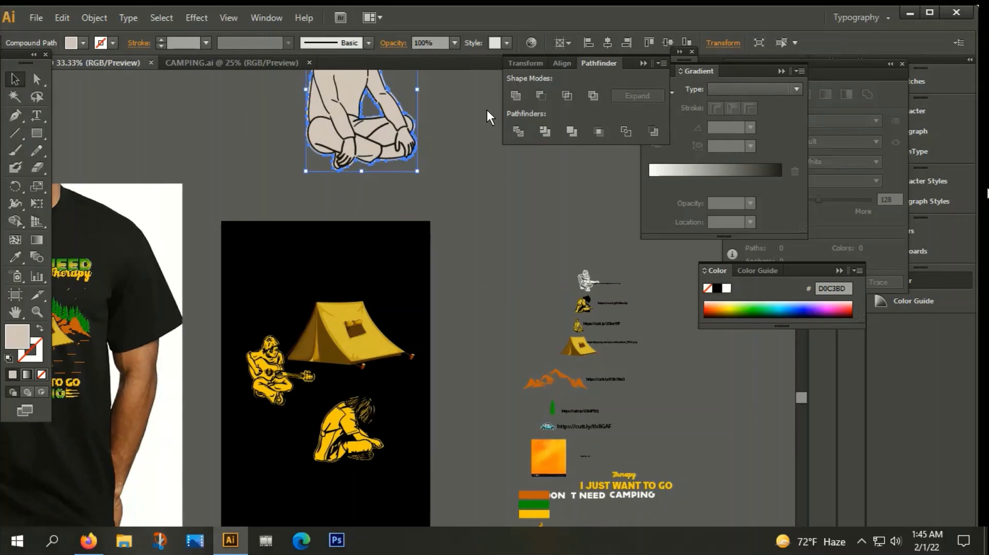
Step: Fill the seated figure with the yellow F4CE0F sampled from the other campers
key("i")
left_click(343, 432)
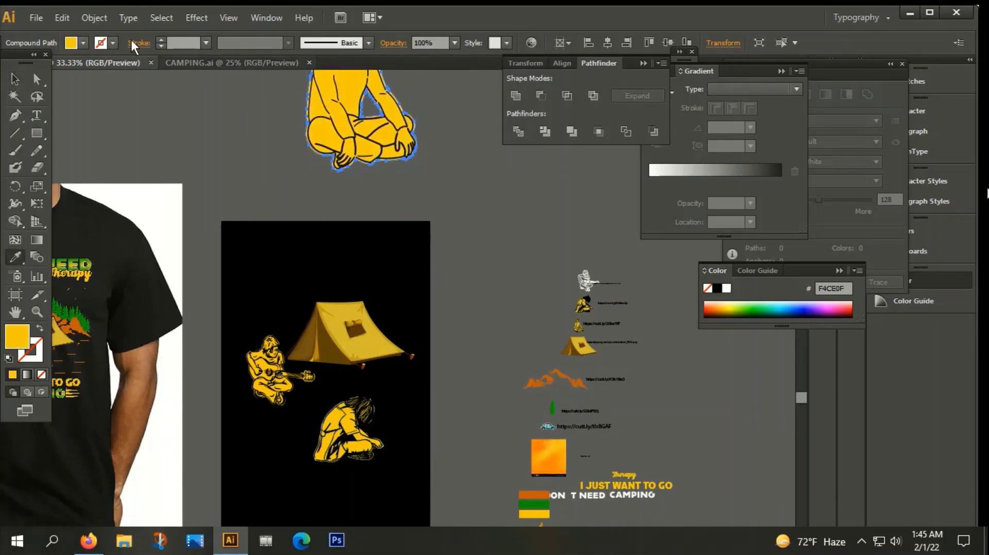
left_click(15, 79)
scroll(253, 134, "down", 2)
left_click(253, 123)
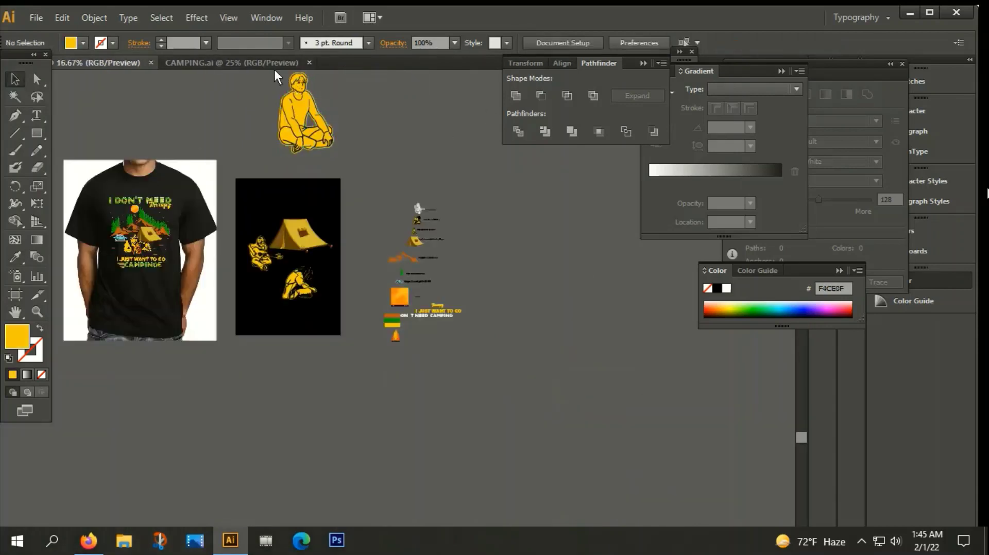
double_click(304, 110)
left_click_drag(284, 117, 324, 137)
key("ctrl+z")
key("Escape")
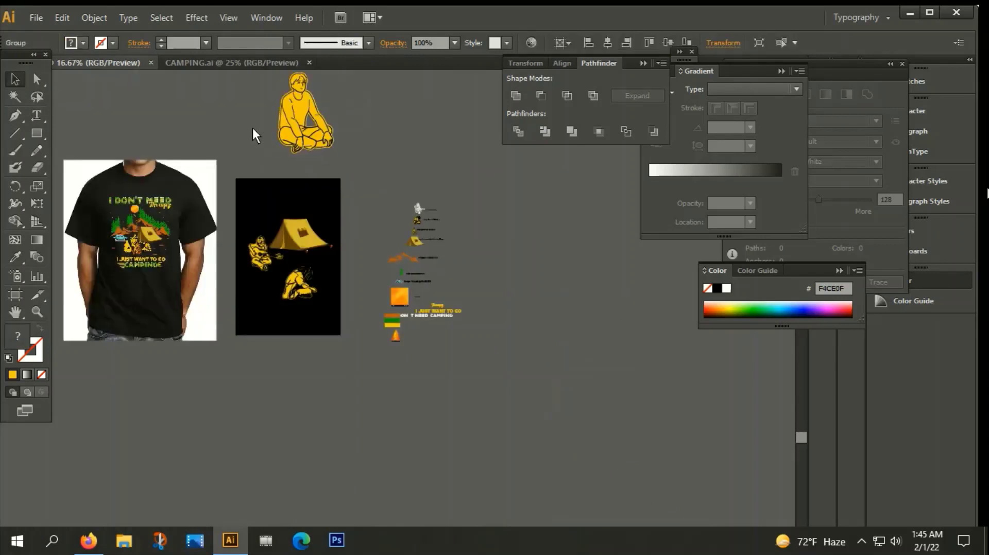
Step: Group the yellow seated figure and scale it down on the black artboard
mouse_move(252, 127)
left_mouse_down()
mouse_move(292, 102)
mouse_move(263, 300)
left_mouse_up()
right_click(293, 102)
left_click(326, 169)
scroll(263, 300, "up", 2)
scroll(262, 300, "up", 2)
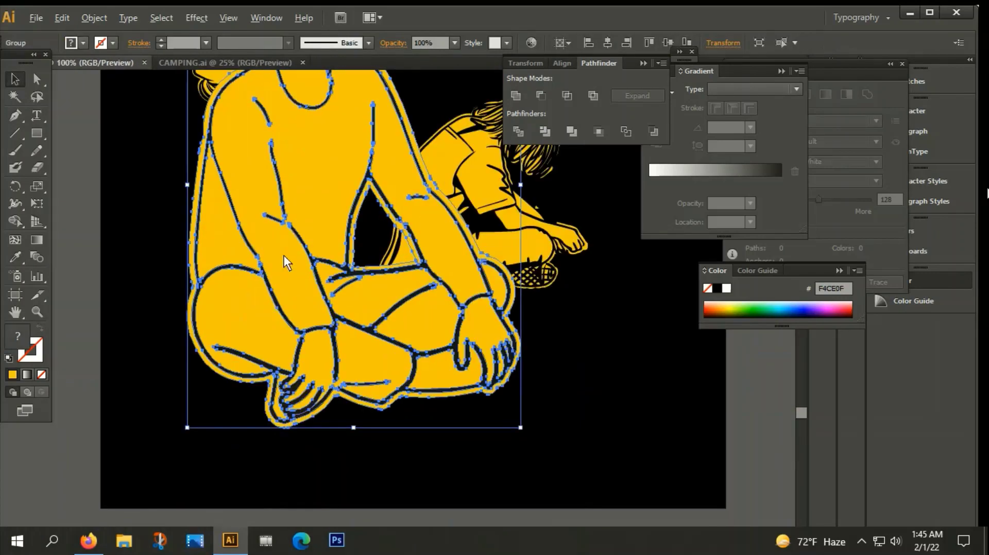
left_click_drag(186, 426, 229, 345)
left_click(240, 336)
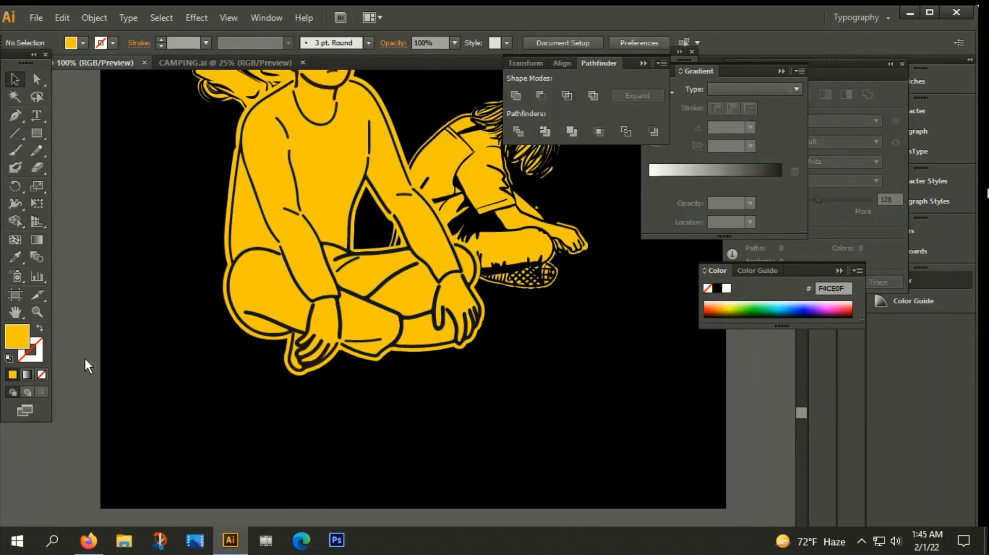
left_click(303, 294)
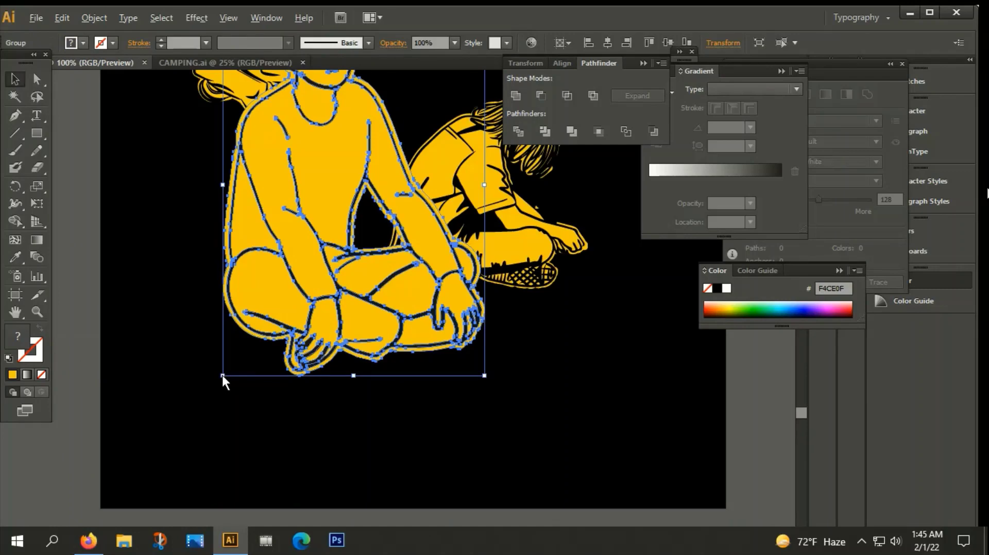
left_click_drag(222, 376, 294, 250)
Step: Move the seated figure left beneath the guitarist and select the crouching figure
left_click_drag(329, 189, 207, 226)
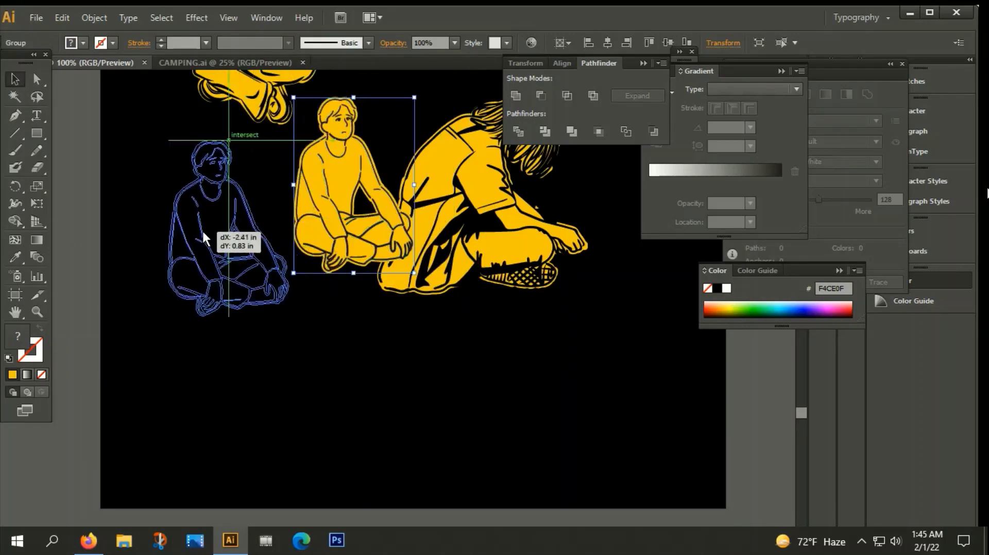
left_click(283, 228)
scroll(287, 229, "down", 2)
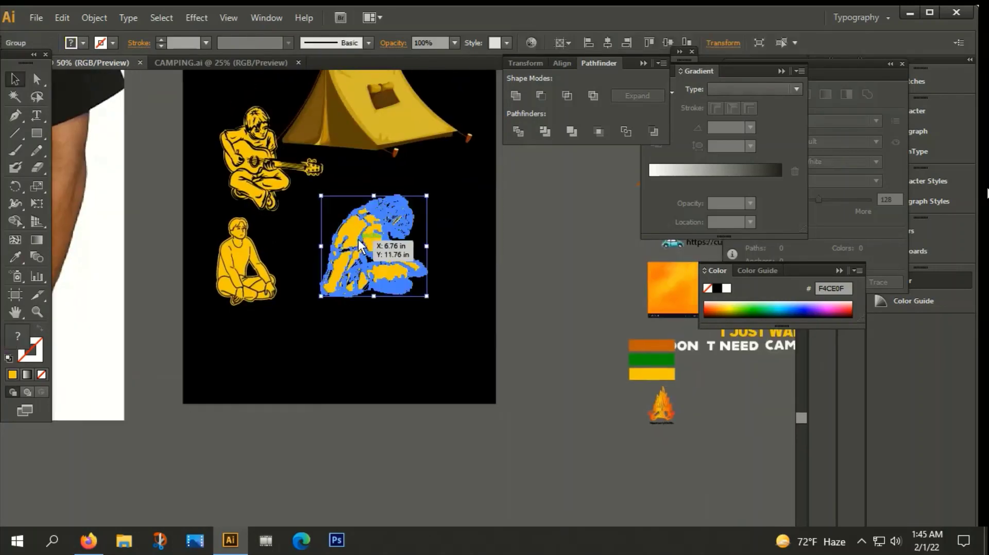
double_click(371, 221)
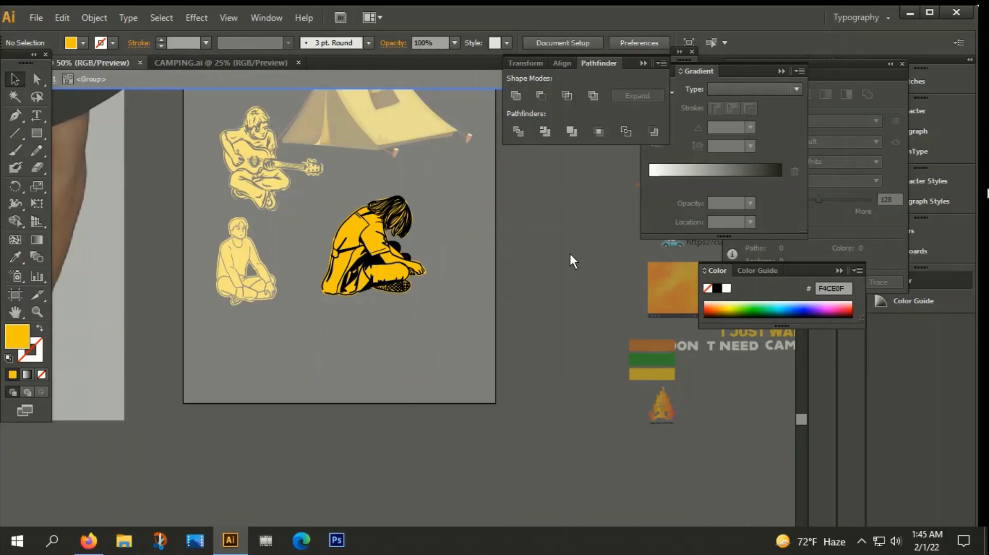
right_click(351, 239)
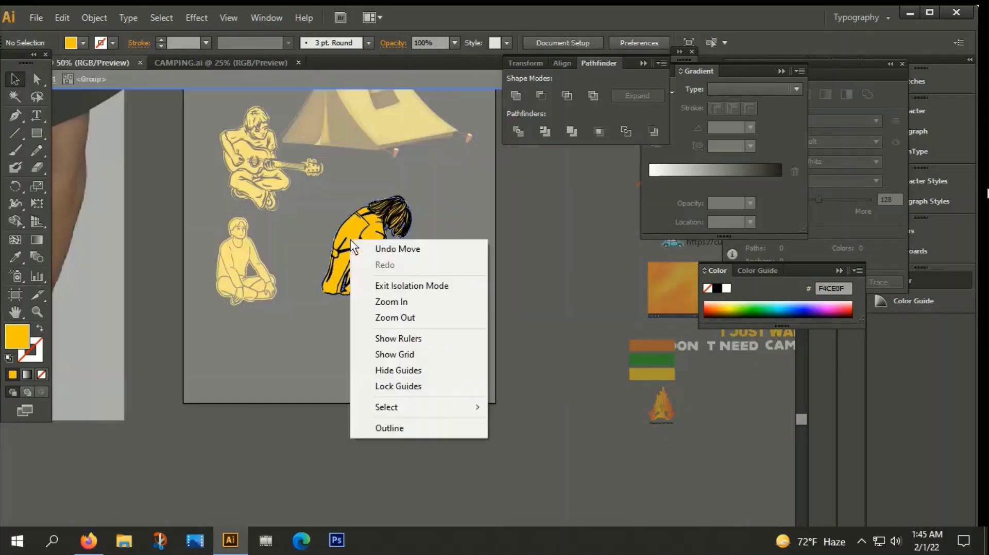
double_click(528, 228)
left_click(375, 238)
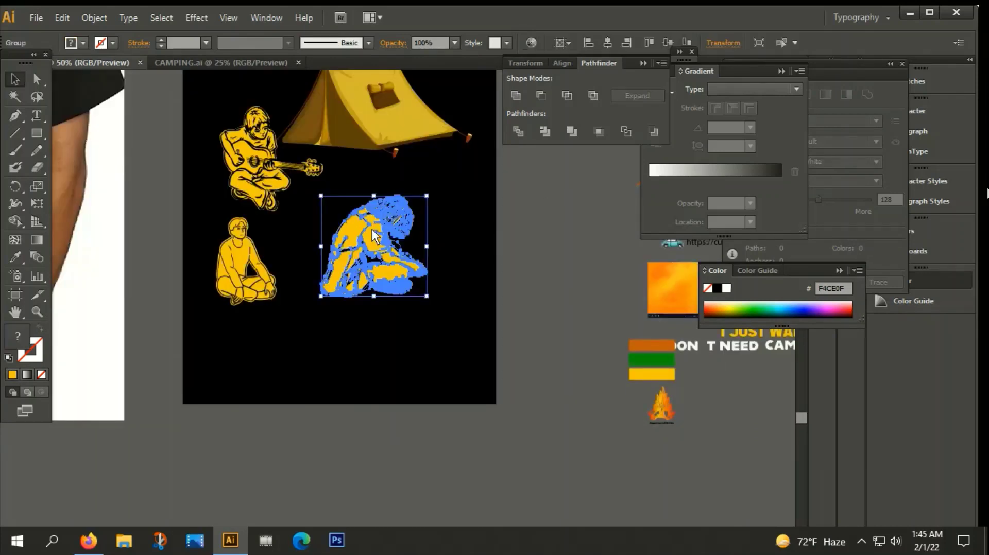
Step: Reflect the crouching figure across the vertical axis and move it up-left beside the tent
right_click(375, 238)
mouse_move(433, 332)
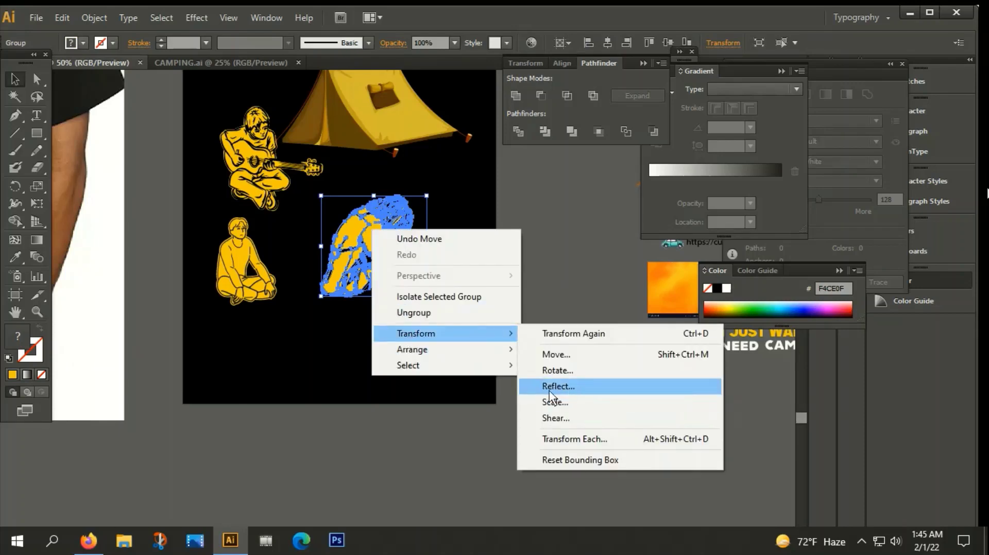
left_click(563, 390)
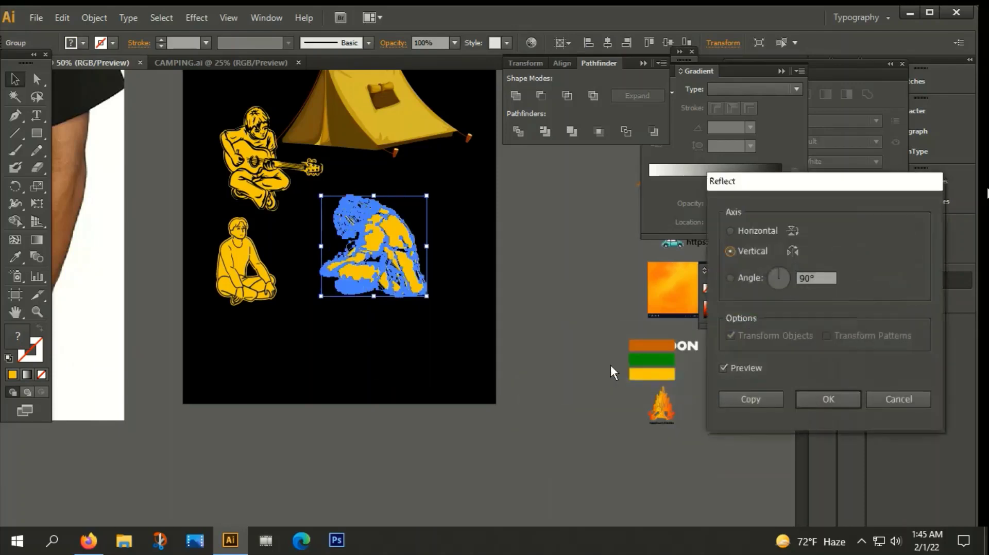
left_click(835, 400)
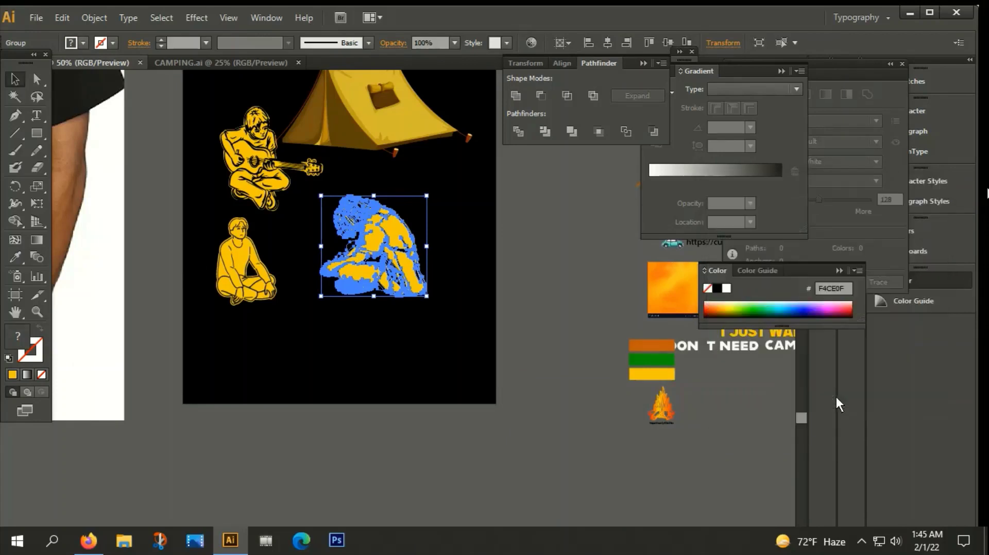
left_click(571, 291)
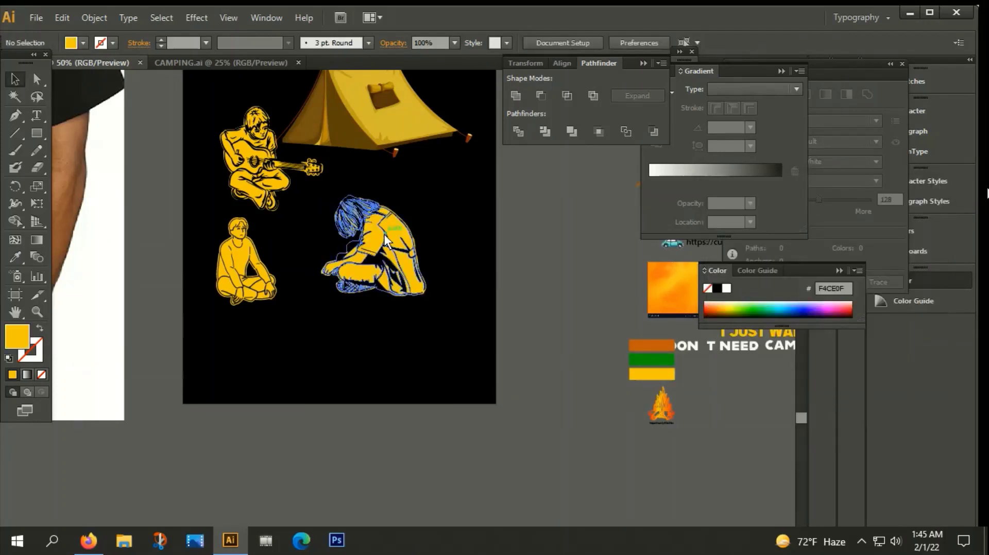
left_click_drag(394, 227, 380, 206)
left_click(412, 273)
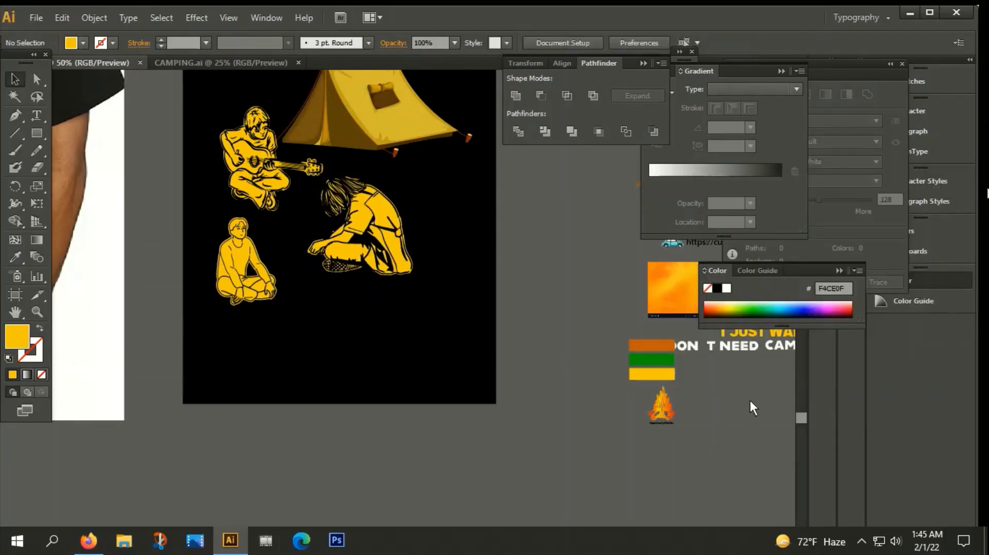
scroll(751, 408, "down", 3)
scroll(562, 294, "up", 2)
scroll(555, 279, "up", 2)
Step: Copy the black-and-white campfire image in Firefox and return to the Illustrator canvas
left_click(548, 260)
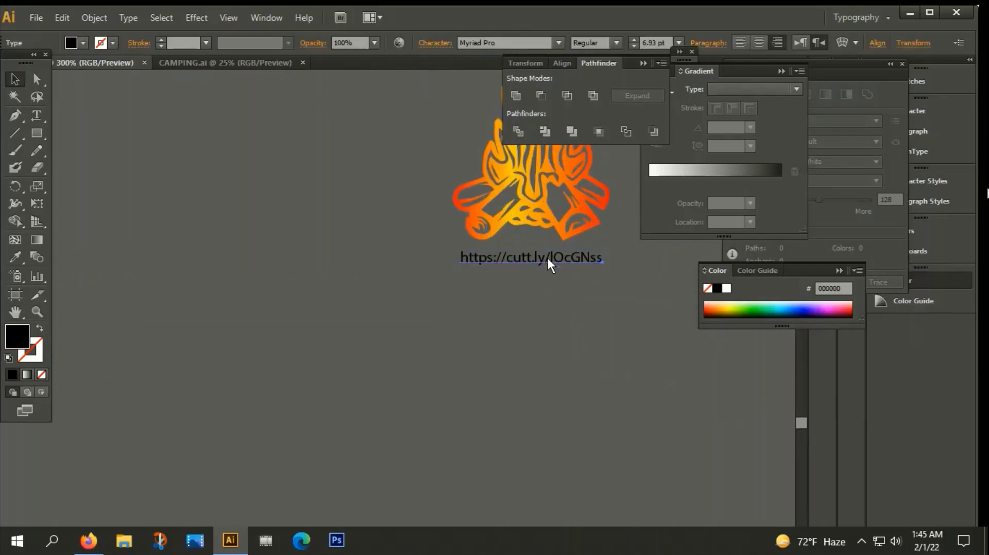
left_click(89, 541)
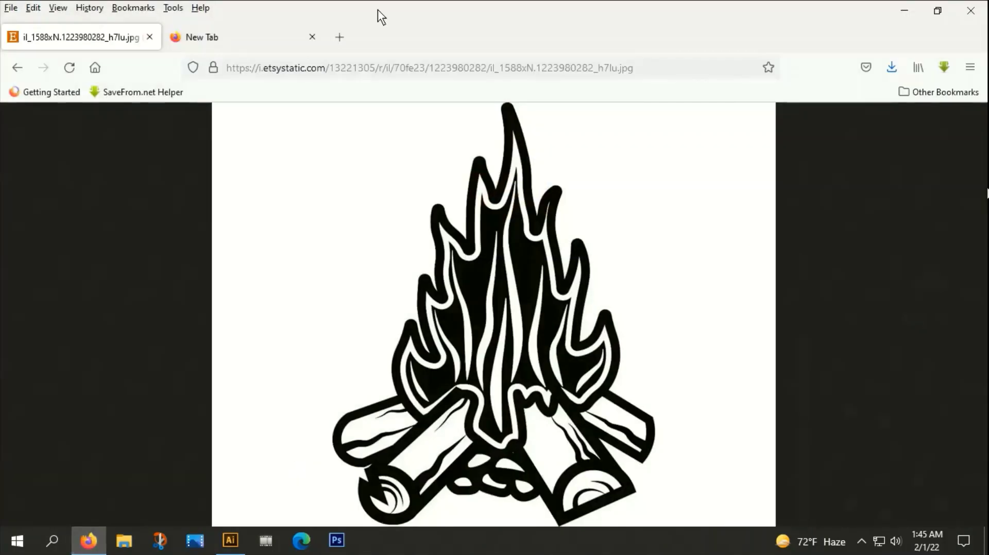
left_click(369, 62)
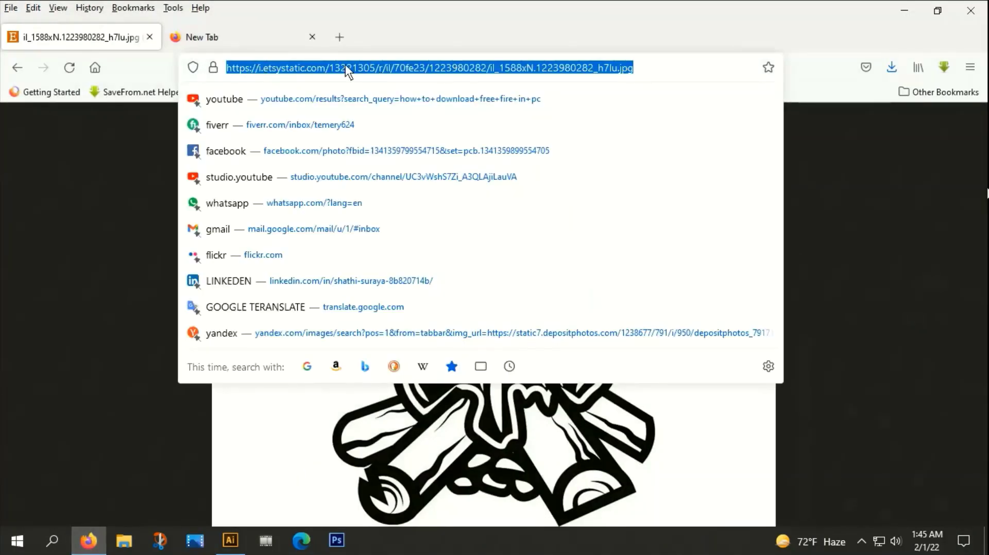
left_click(945, 215)
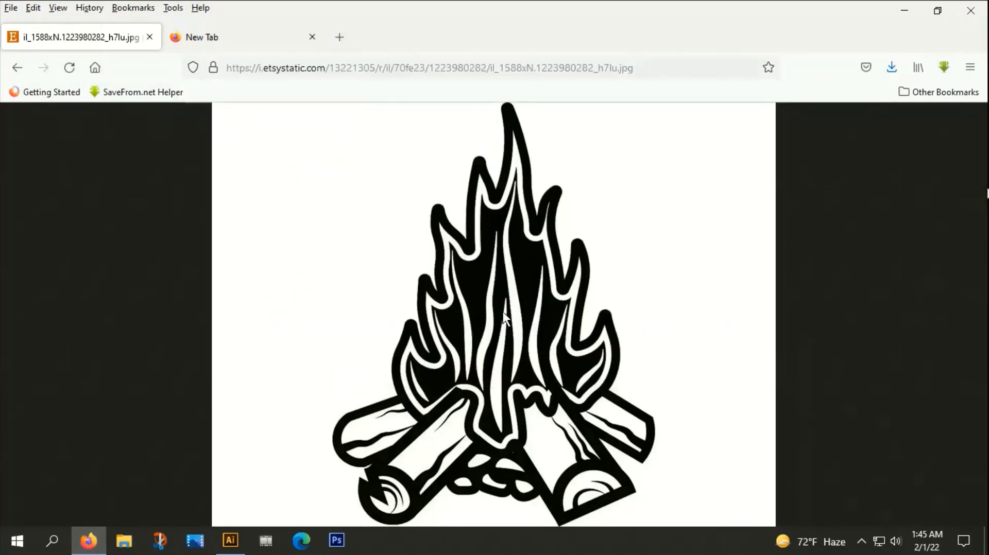
right_click(437, 196)
left_click(469, 234)
left_click(477, 238)
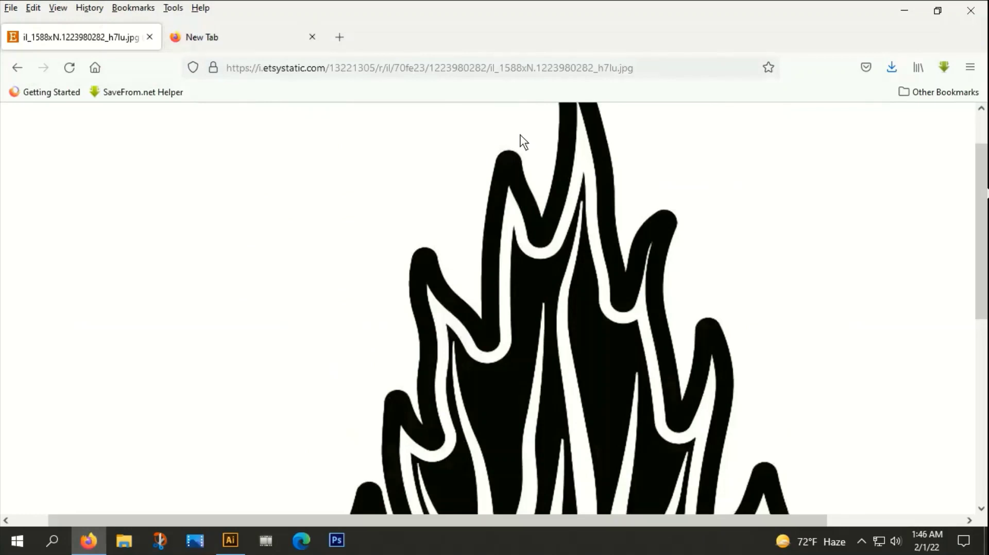
left_click(230, 540)
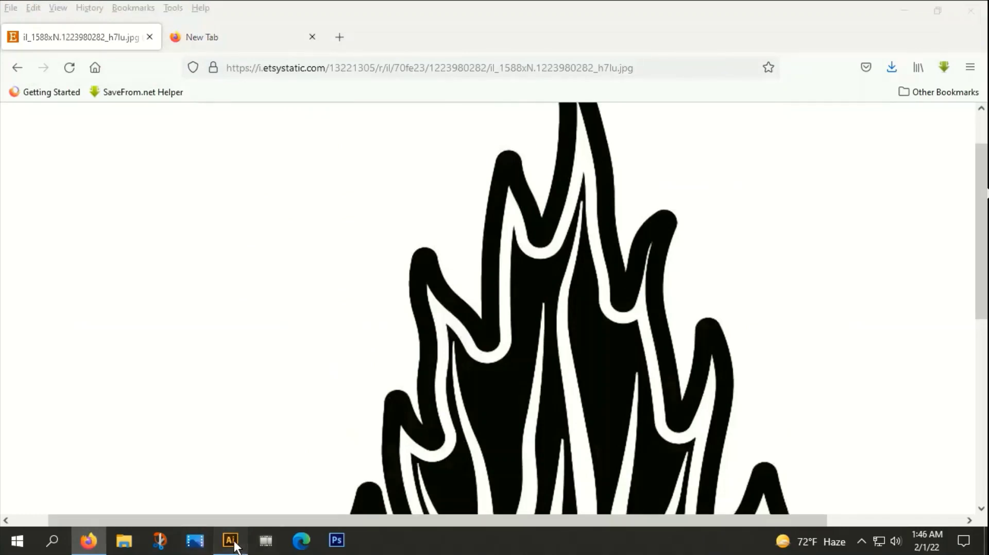
left_click(331, 322)
Step: Paste the campfire image into the document and position it near the artwork
key("ctrl+v")
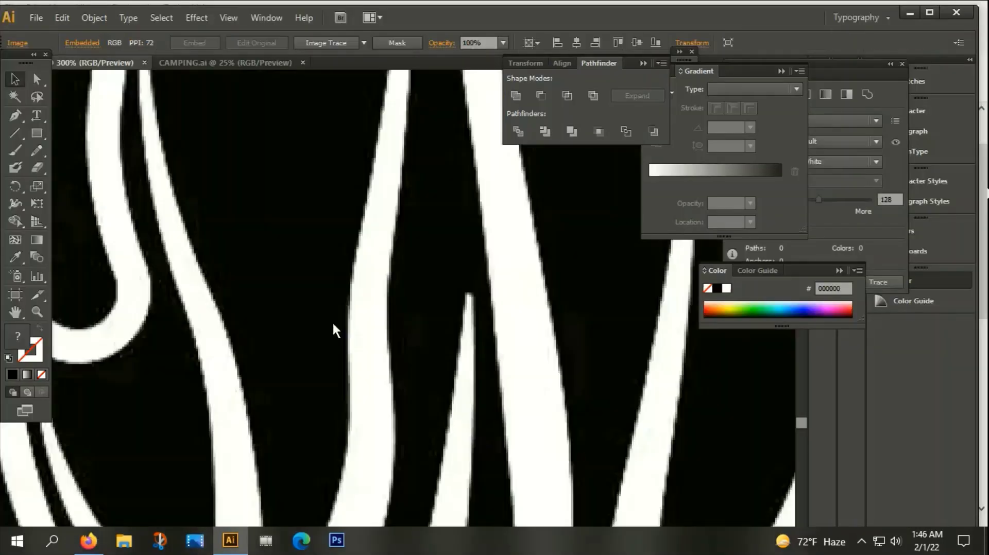
key("ctrl+minus")
key("ctrl+minus")
key("ctrl+minus")
key("ctrl+minus")
key("ctrl+minus")
key("ctrl+minus")
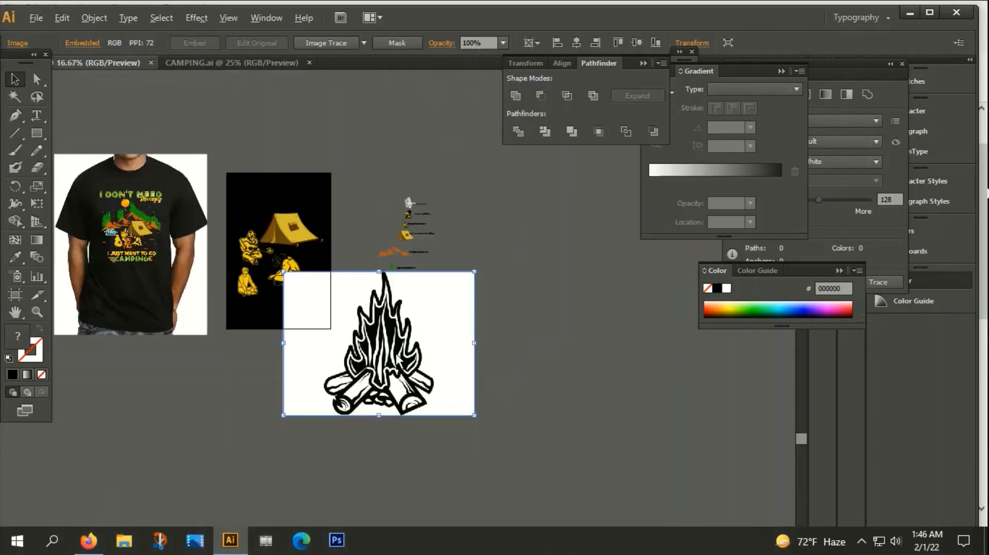
left_click_drag(399, 356, 375, 149)
scroll(435, 280, "up", 3)
left_click_drag(432, 247, 416, 201)
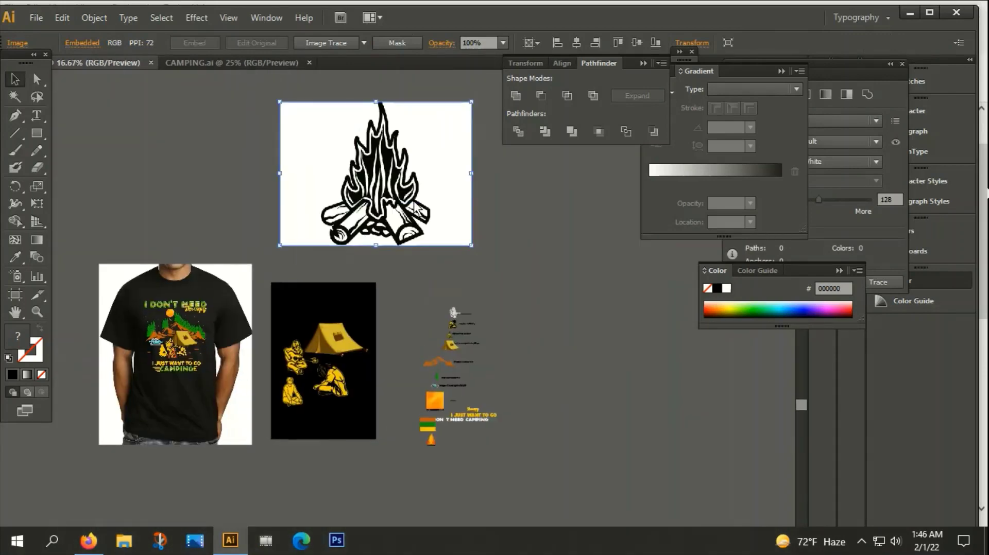
Step: Image Trace the campfire, expand it into paths and ungroup the shapes
left_click(325, 42)
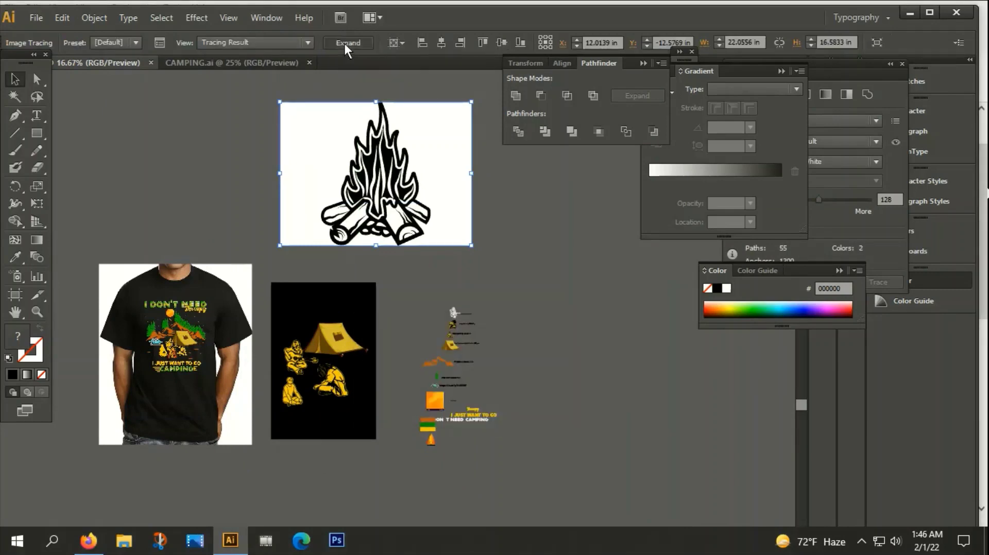
left_click(344, 43)
left_click(344, 43)
left_click(438, 80)
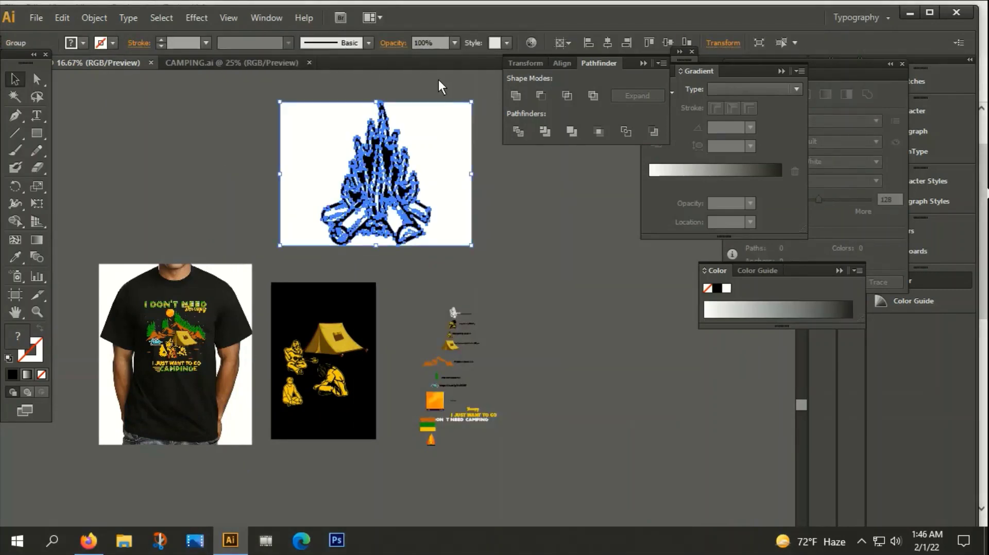
scroll(315, 154, "up", 2)
right_click(315, 145)
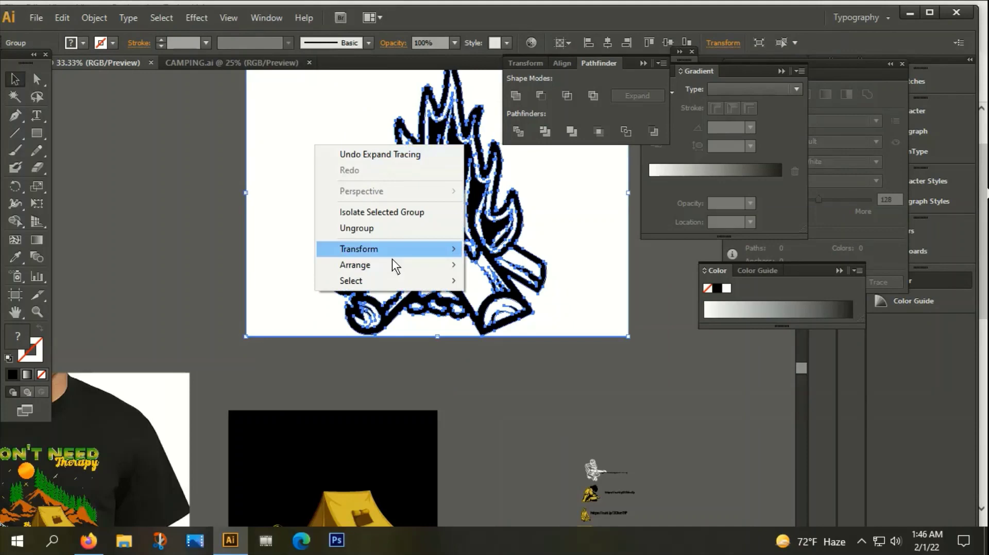
left_click(357, 227)
Step: Select all white background areas with the Magic Wand and delete them
left_click(170, 208)
left_click(343, 175)
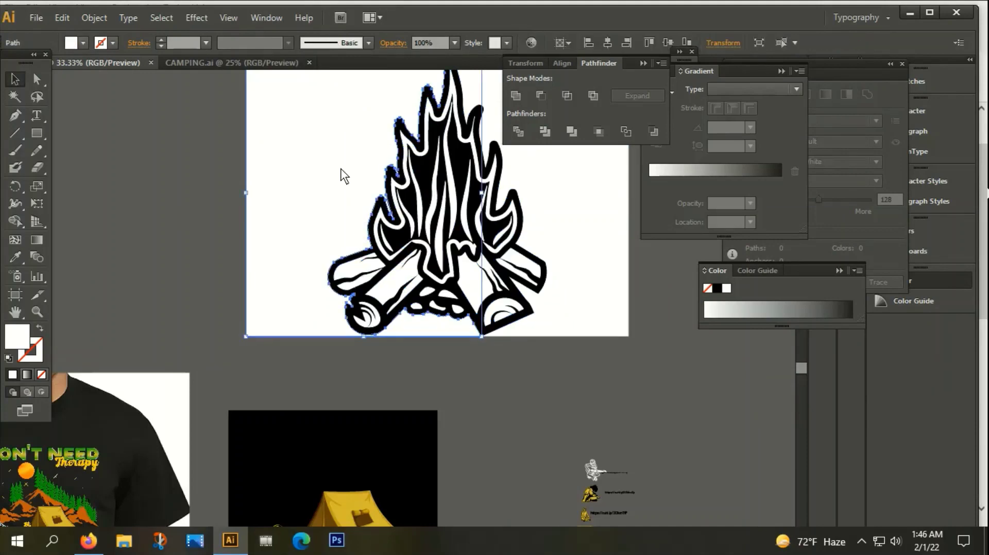
left_click(15, 97)
left_click(308, 202)
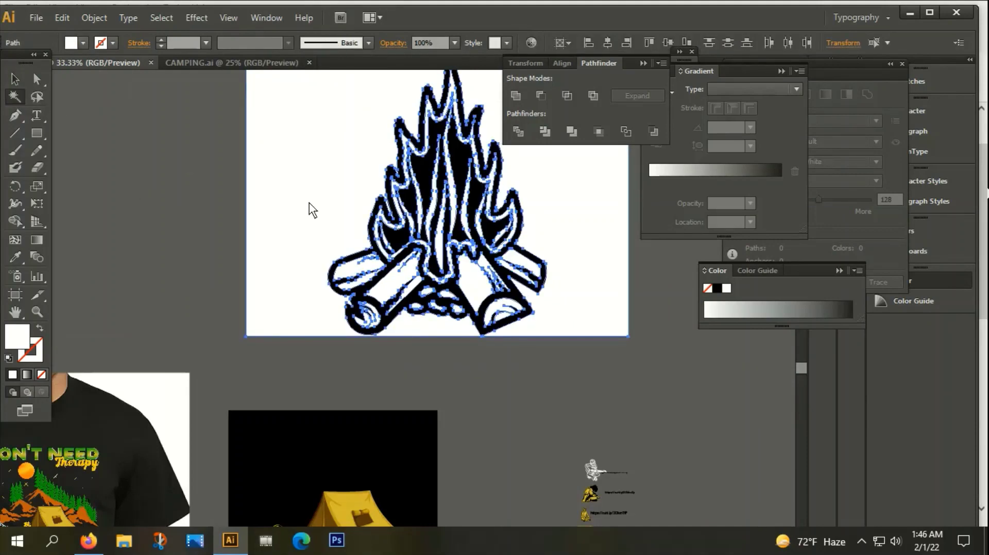
scroll(327, 224, "down", 3)
scroll(325, 225, "down", 1)
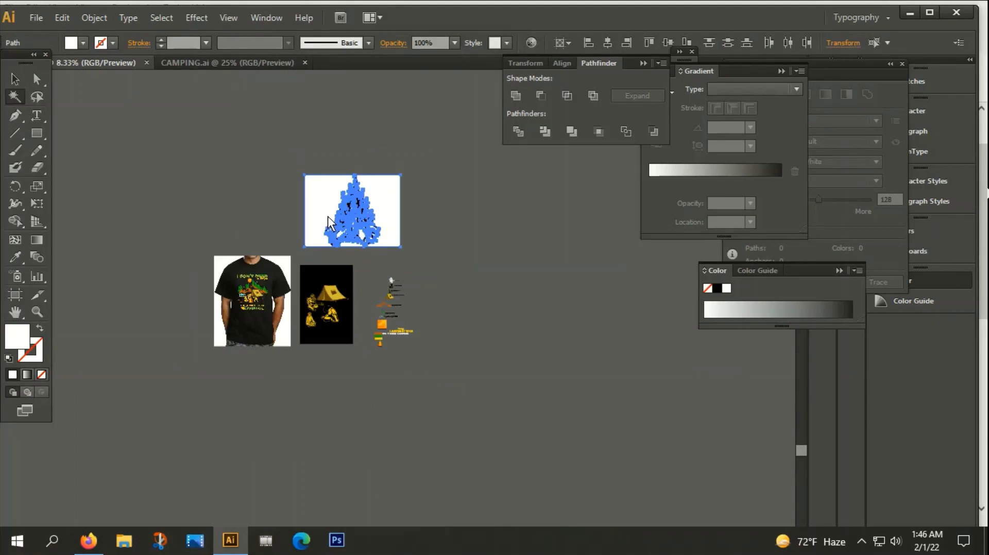
key("Delete")
left_click(15, 79)
Step: Group the campfire's traced paths into one object
left_click(353, 230)
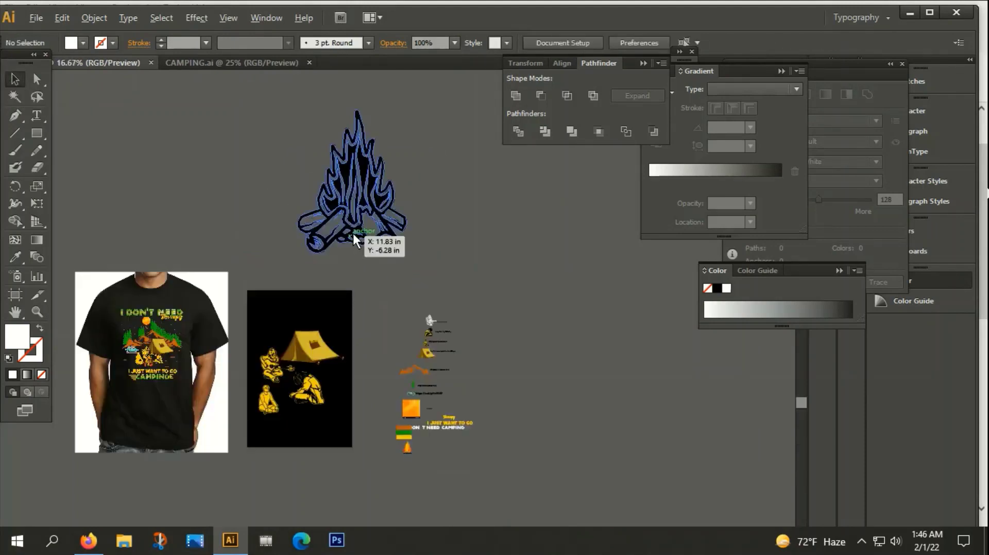
scroll(353, 229, "up", 3)
right_click(402, 203)
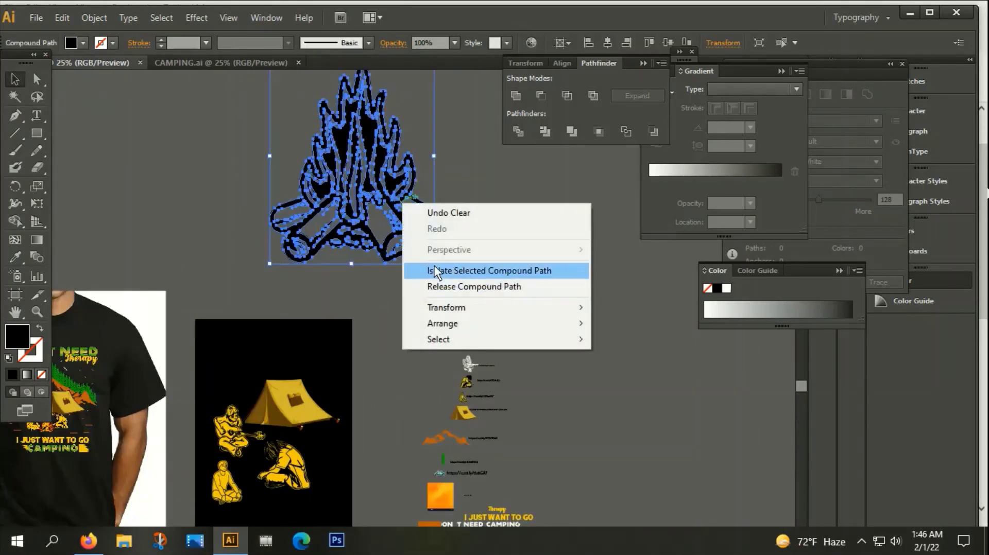
left_click(98, 16)
left_click(100, 15)
left_click(94, 18)
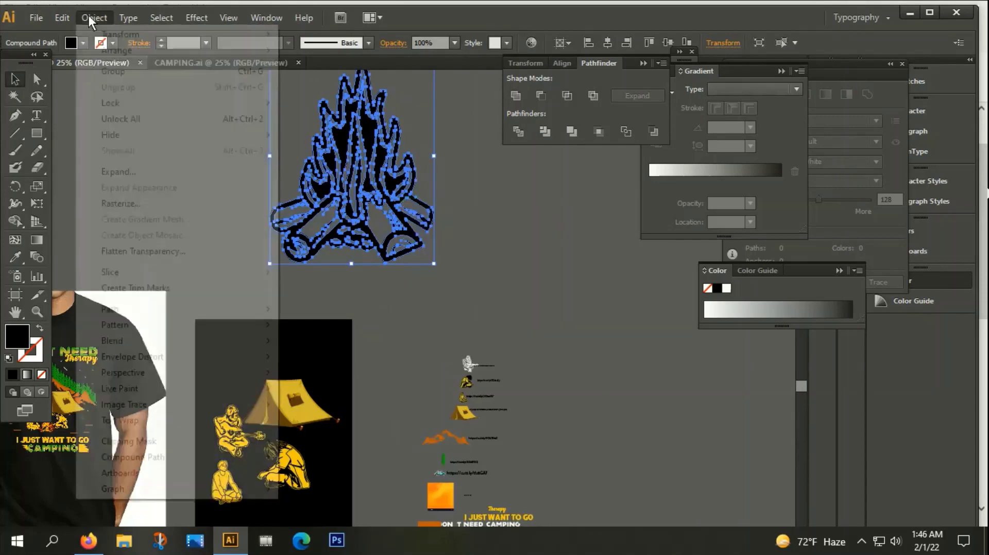
left_click(109, 70)
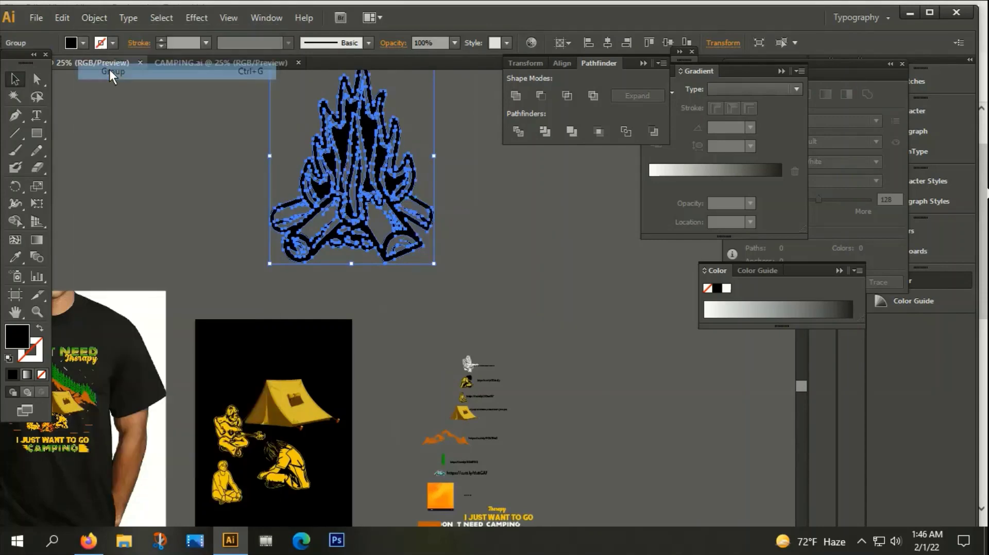
Step: Give the campfire a gradient fill with a red F40606 left stop
left_click(26, 375)
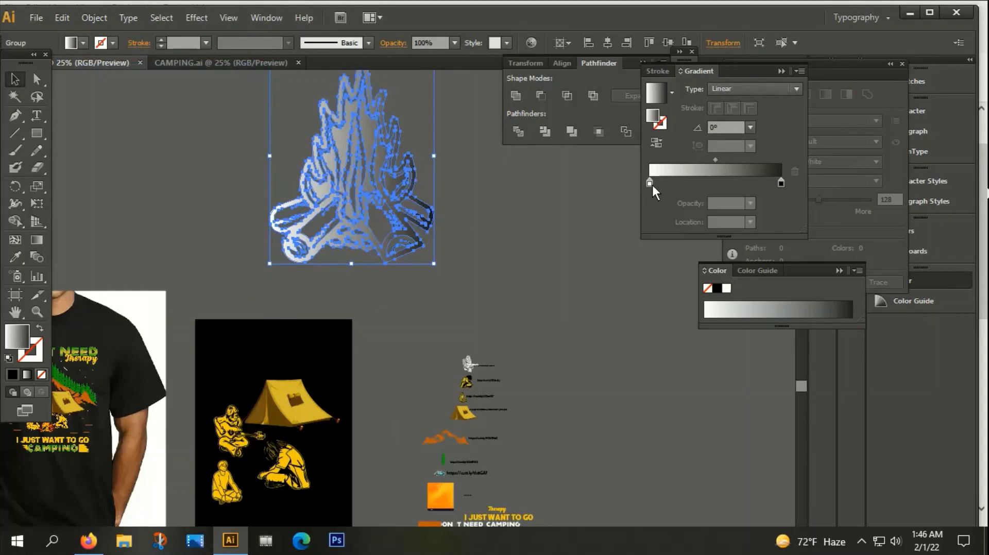
left_click(650, 183)
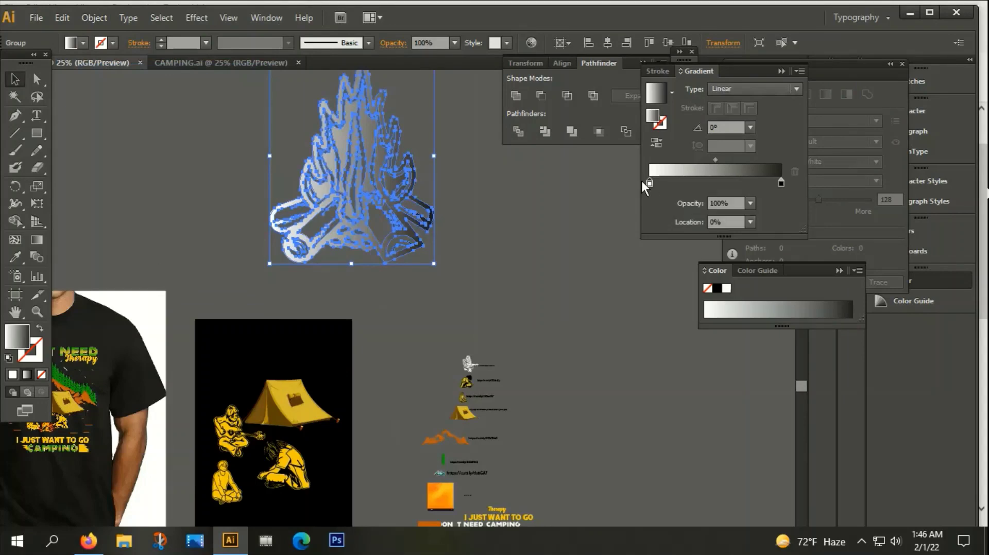
double_click(17, 342)
left_click(268, 317)
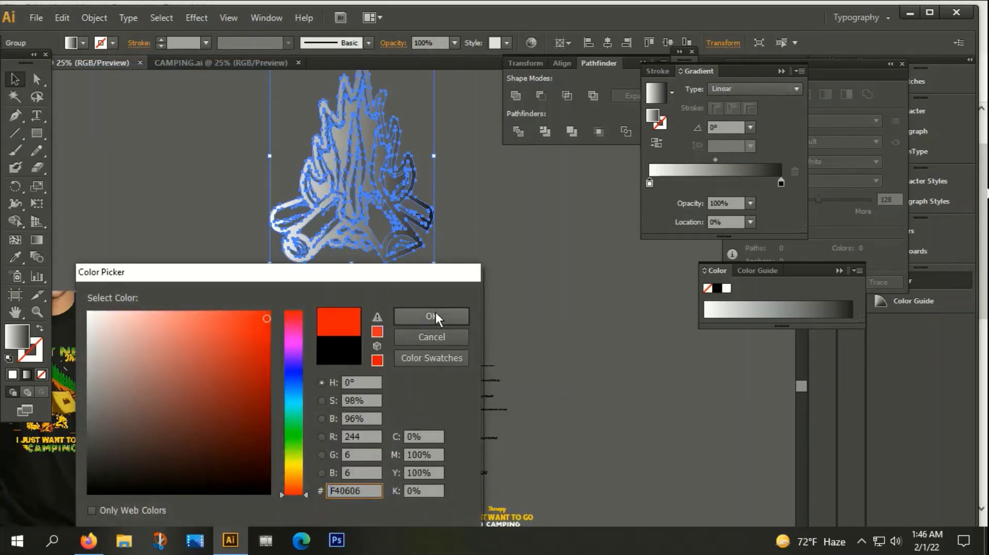
left_click(436, 315)
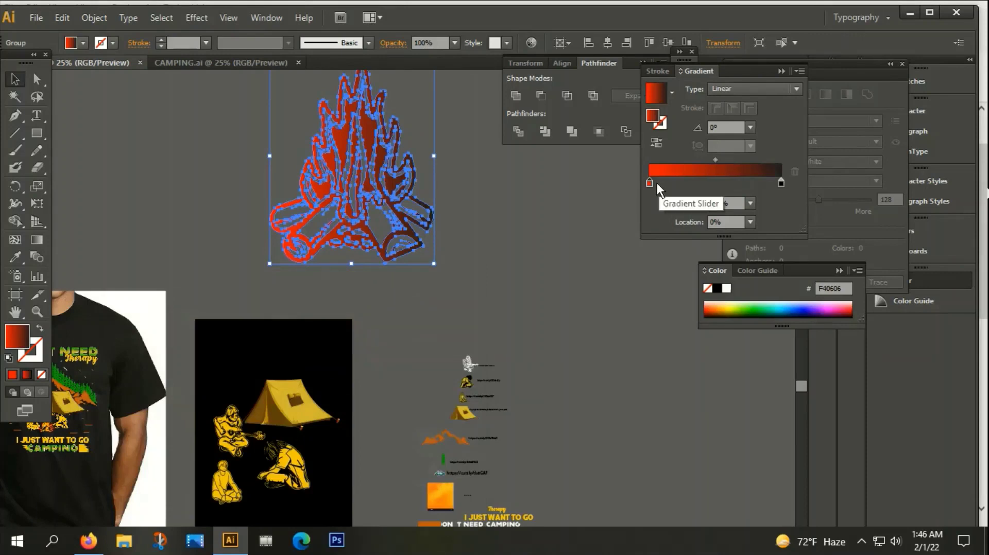
Step: Add a yellow middle gradient stop and set the right stop to red FC0303
left_click(714, 184)
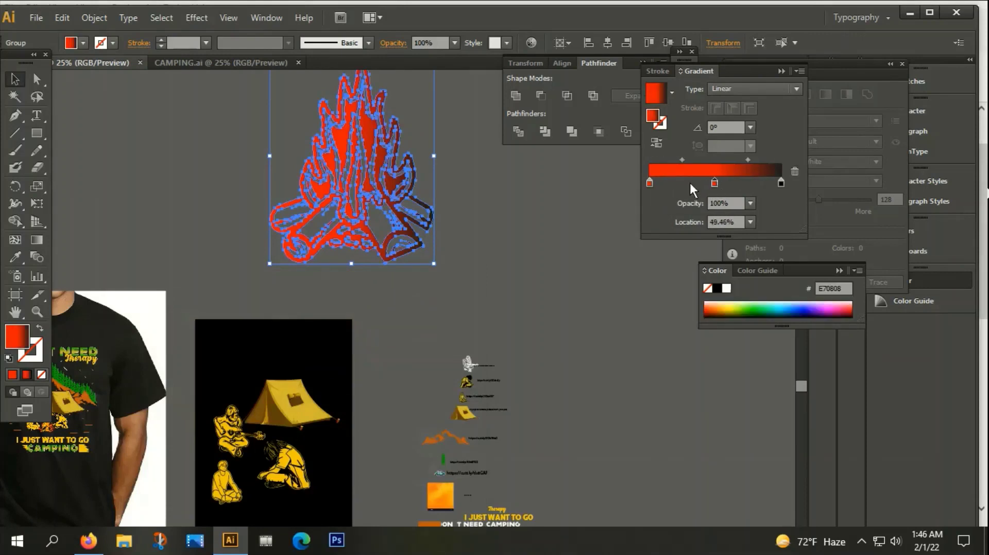
double_click(17, 336)
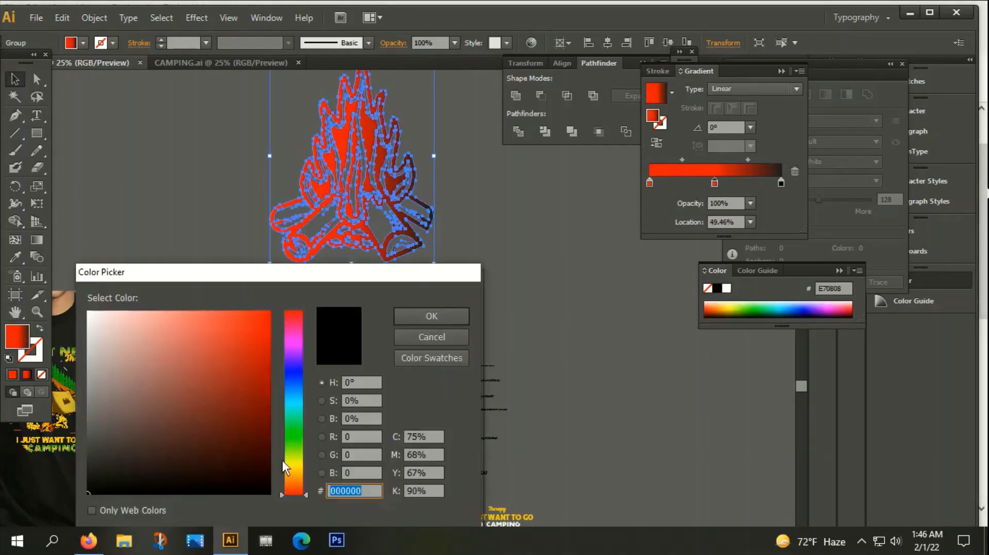
left_click(297, 464)
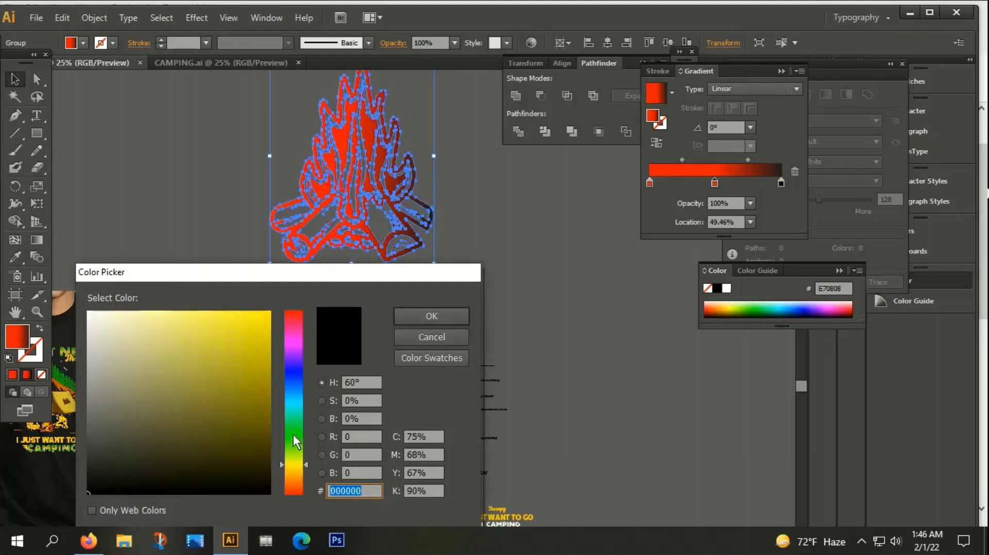
left_click(269, 314)
left_click(412, 312)
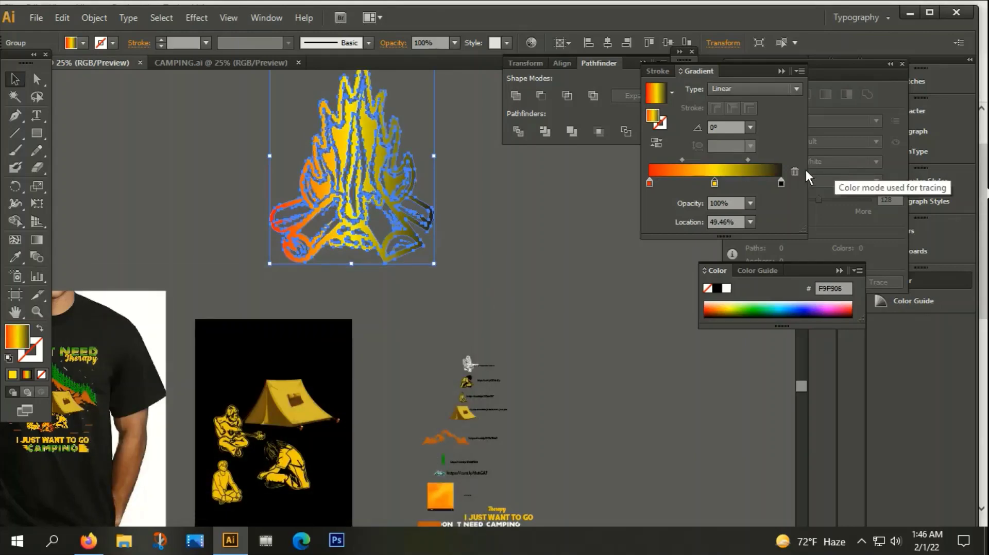
left_click(781, 182)
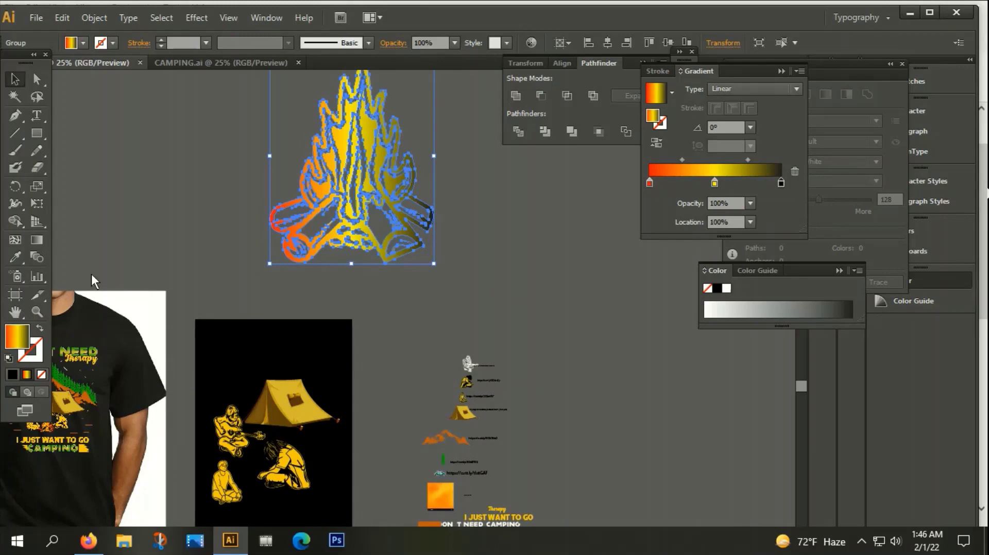
double_click(19, 338)
left_click(270, 314)
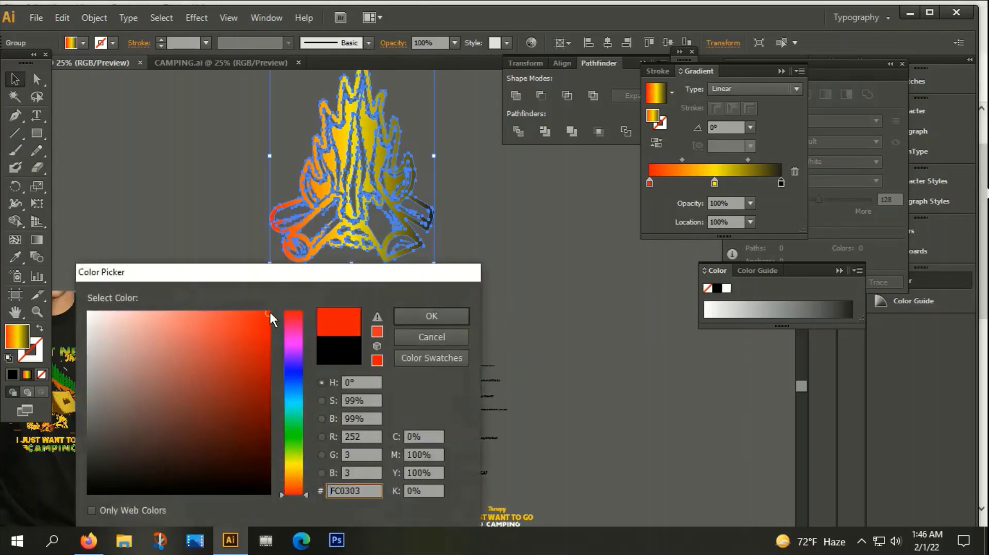
left_click(406, 317)
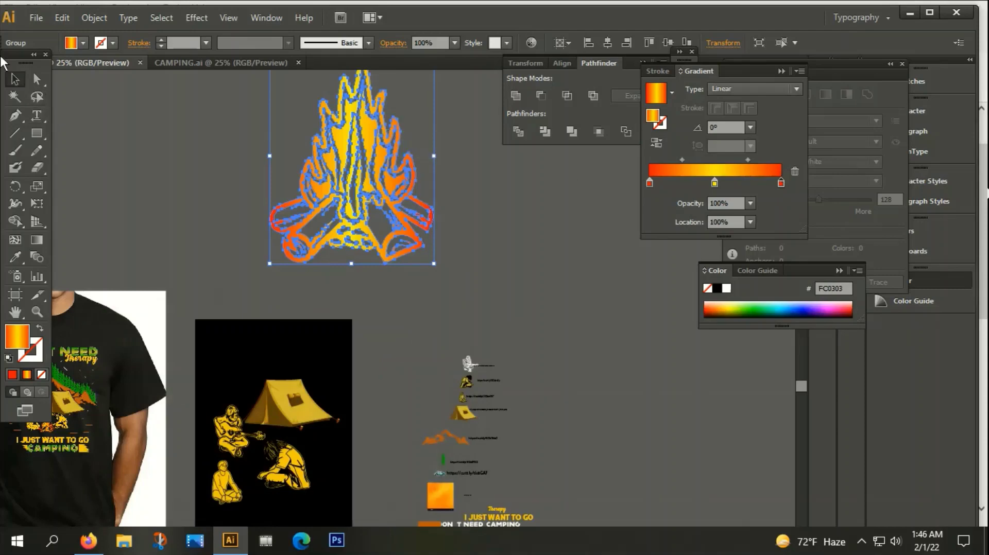
Step: Move the gradient campfire down toward the black artboard
left_click(118, 240)
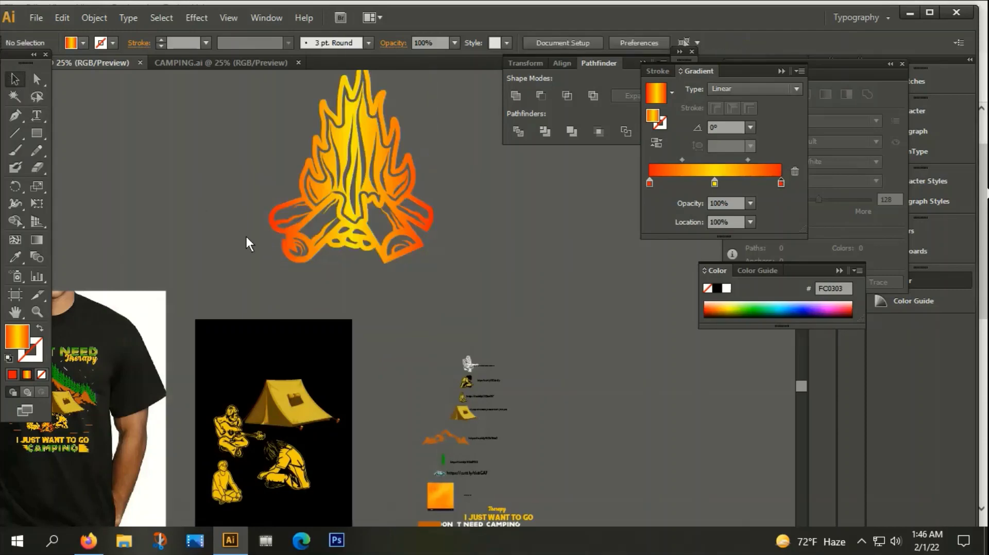
left_click(373, 143)
scroll(371, 145, "down", 3)
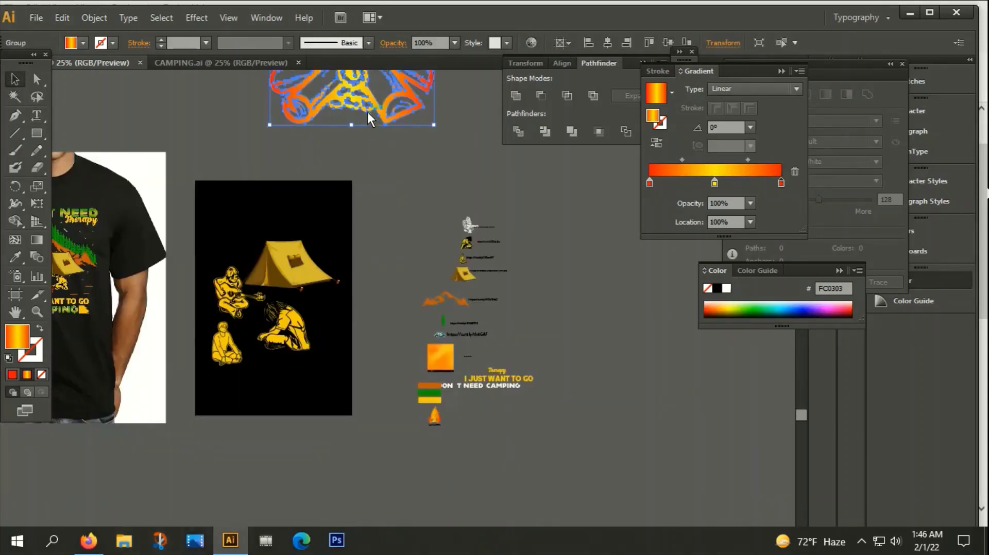
left_click_drag(367, 112, 272, 330)
scroll(269, 325, "up", 1)
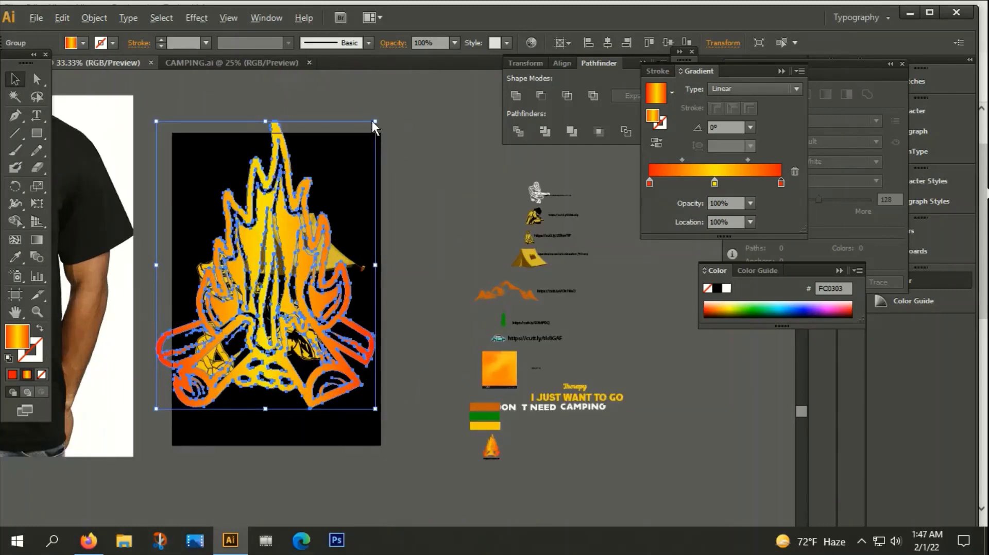
Step: Shrink the campfire group to fit beside the tent
mouse_move(375, 123)
left_mouse_down()
mouse_move(299, 226)
mouse_move(297, 287)
left_mouse_up()
scroll(324, 400, "down", 1)
scroll(325, 399, "left", 1)
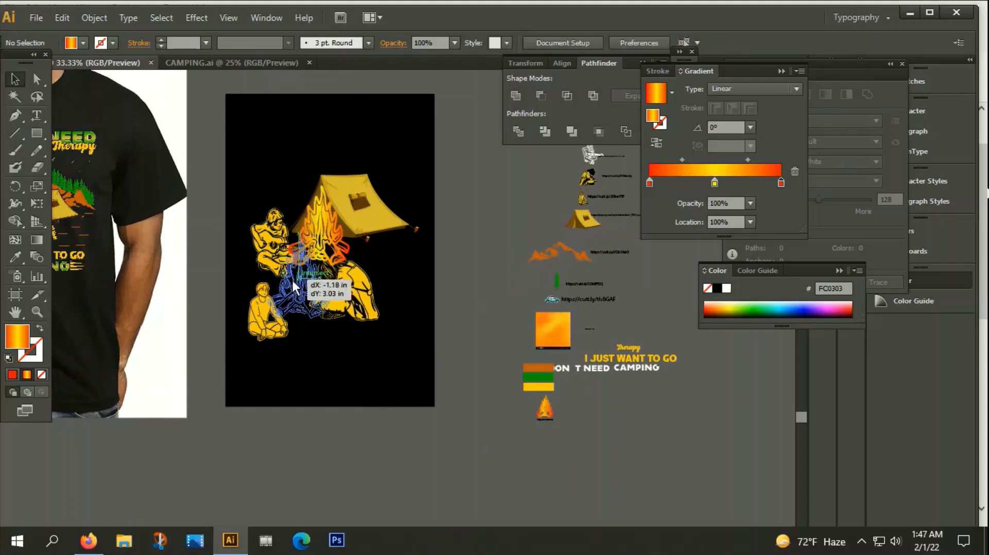
left_click(411, 299)
scroll(303, 279, "up", 3)
Step: Arrange the seated boy, guitarist and crouching figure around the fire, enlarging the boy slightly
left_click_drag(178, 397, 141, 303)
left_click_drag(232, 156, 270, 155)
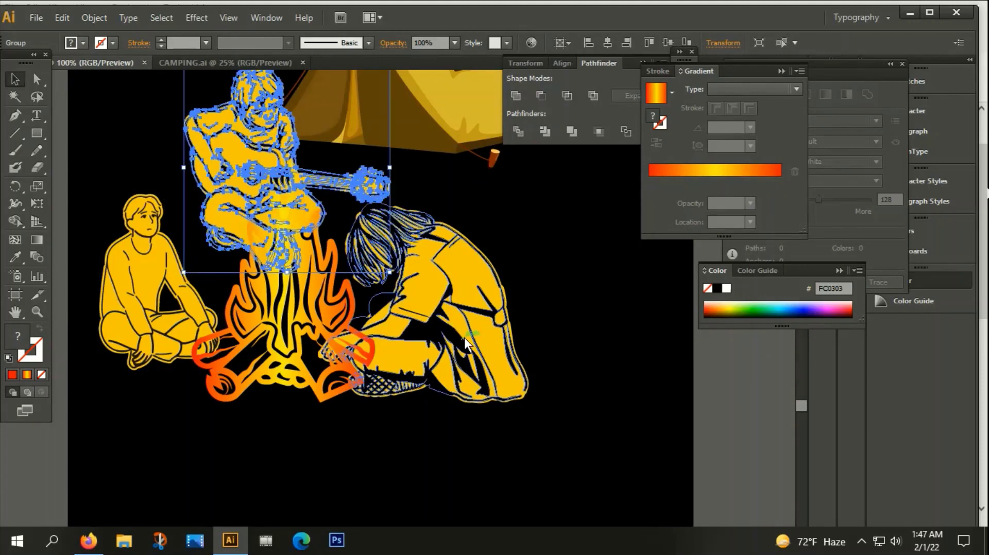
left_click_drag(466, 336, 487, 321)
left_click(174, 340)
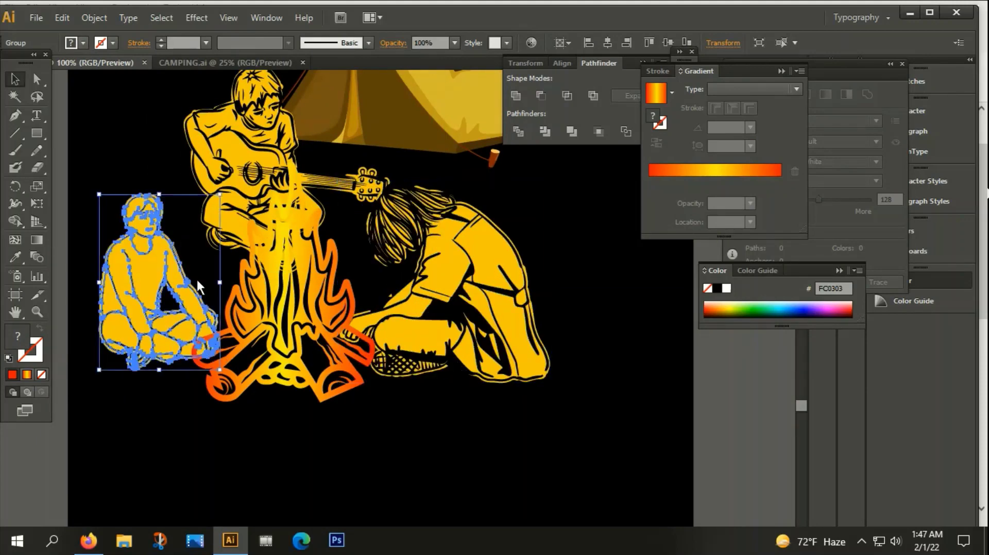
left_click_drag(224, 198, 234, 181)
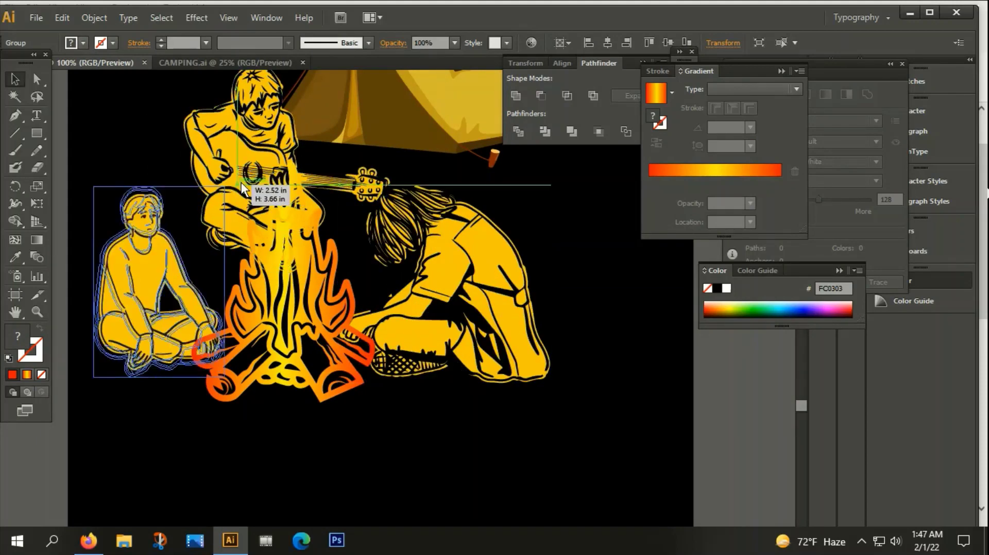
left_click_drag(183, 267, 182, 251)
left_click(446, 302)
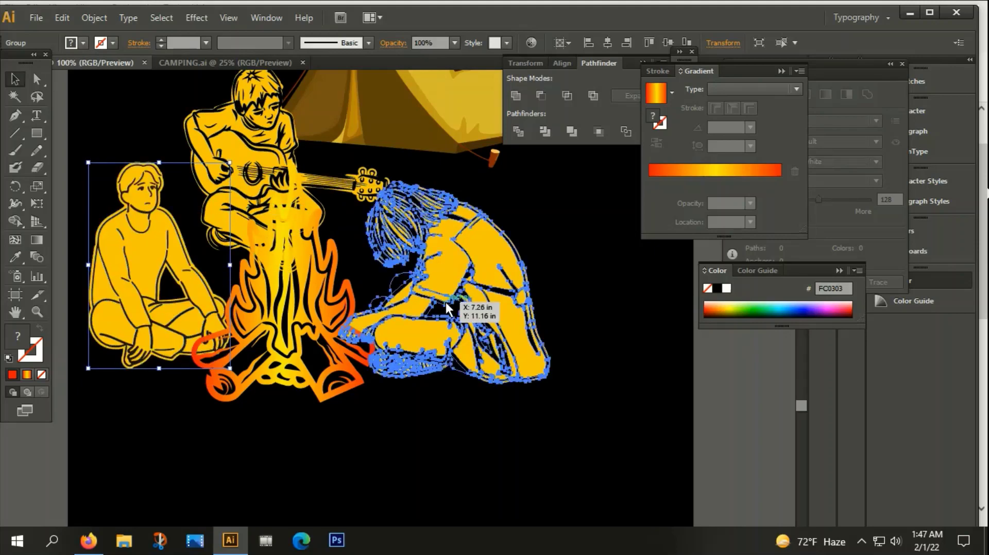
left_click(426, 405)
Step: Unite the campfire pieces into one compound path with Pathfinder
key("ctrl+minus")
key("ctrl+minus")
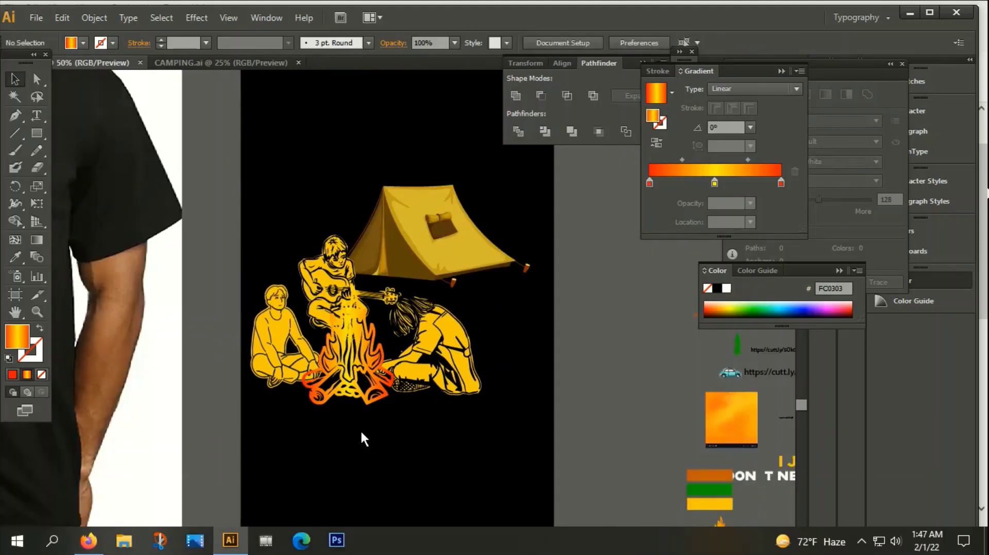
left_click(361, 396)
scroll(345, 380, "up", 1)
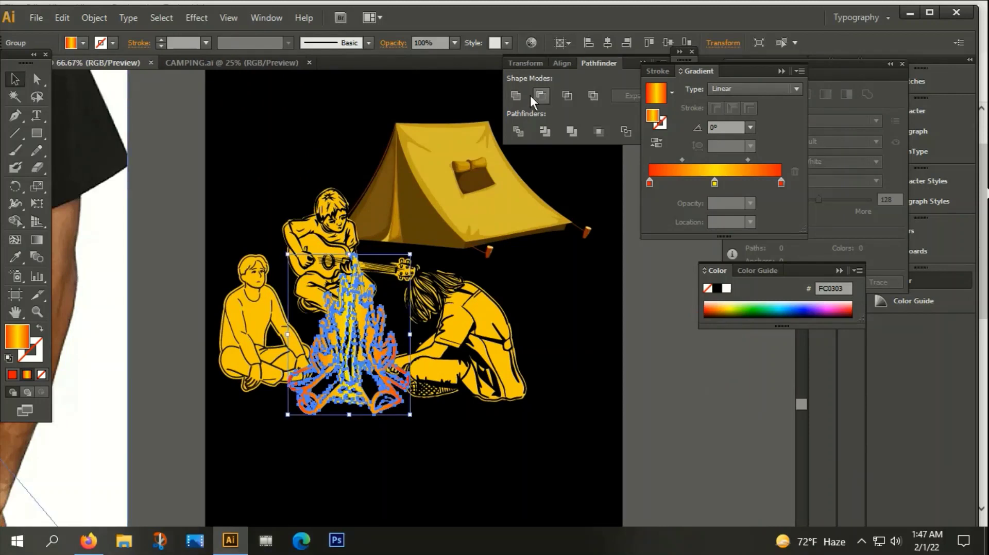
left_click(517, 95)
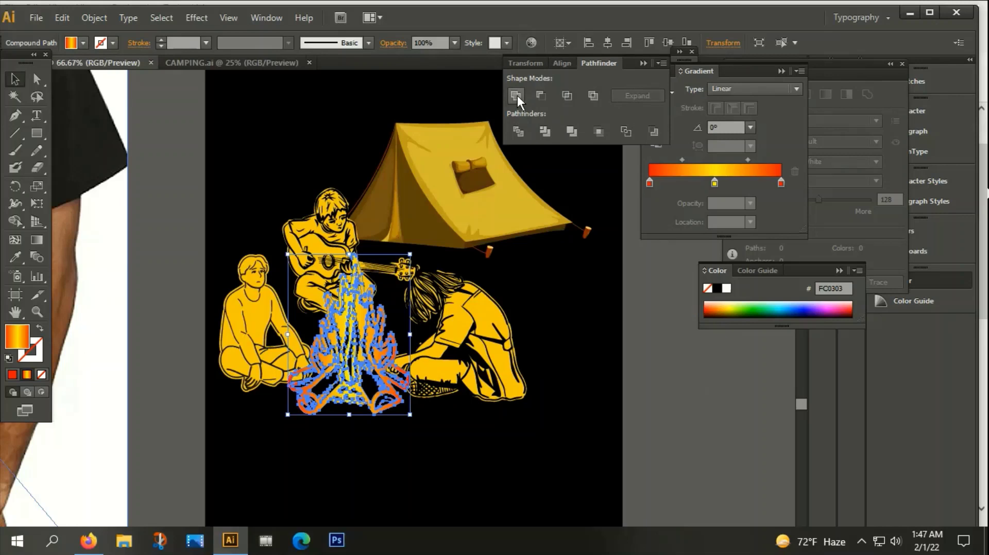
Step: Fill the fire black and offset its path outward by 5 px
double_click(13, 336)
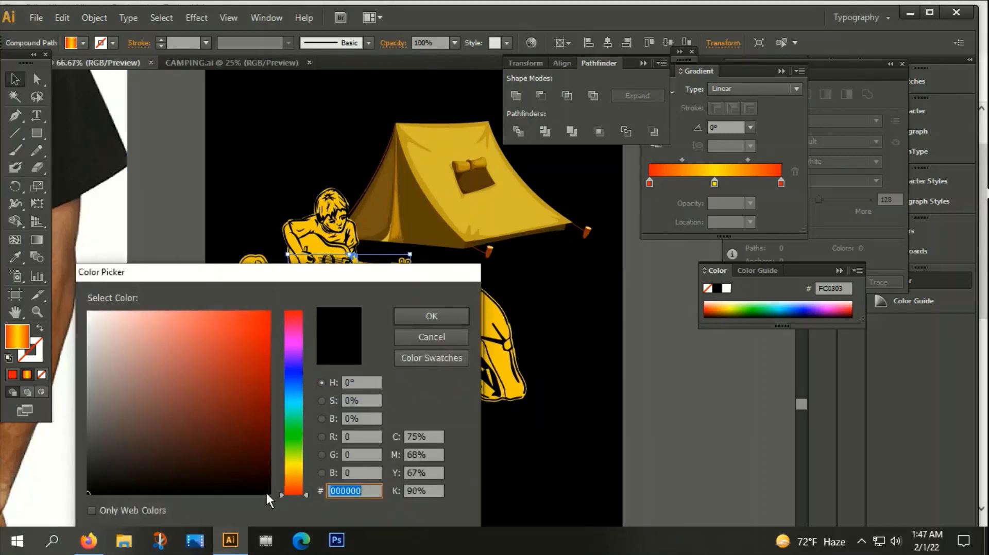
left_click(427, 318)
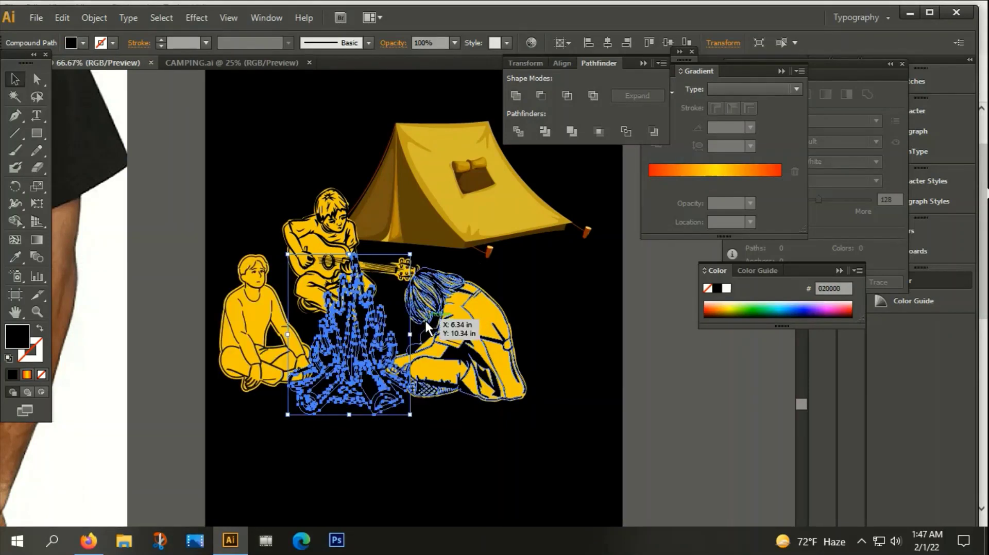
left_click(93, 19)
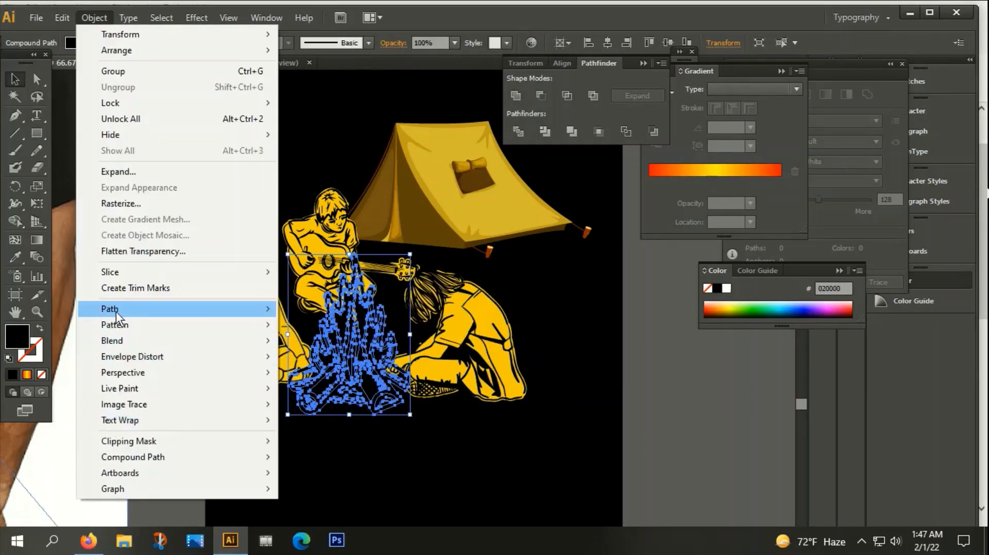
mouse_move(177, 309)
left_click(325, 366)
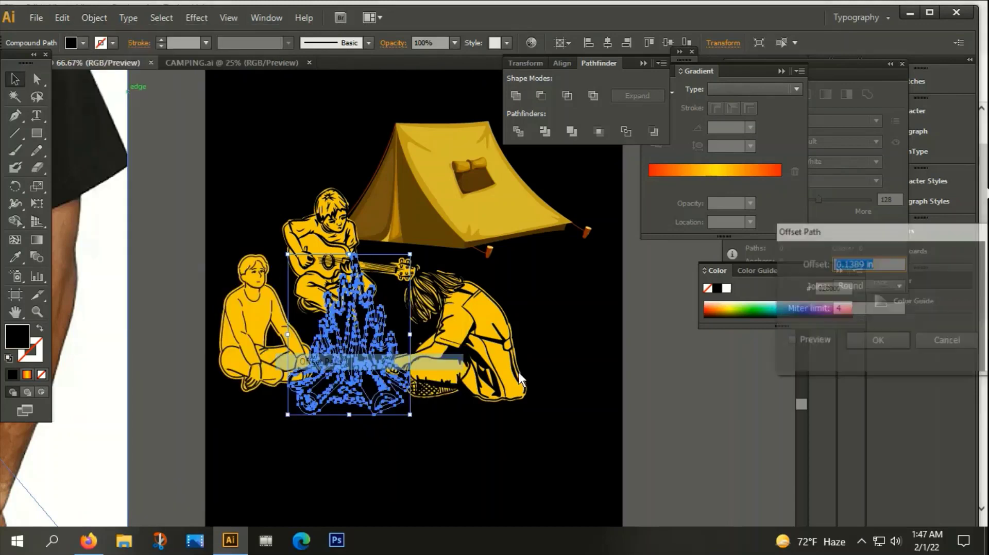
type("54")
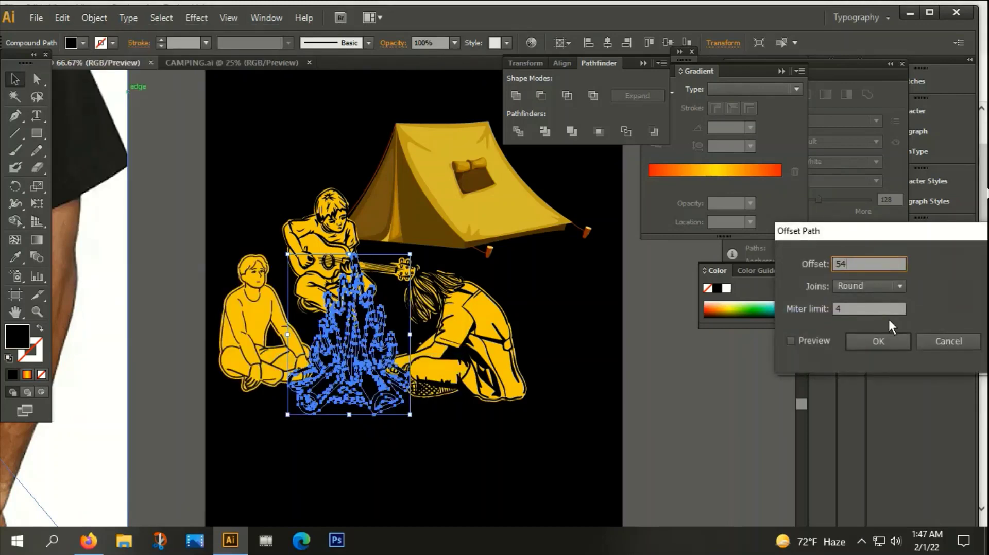
type("px")
key("BackSpace")
left_click(877, 342)
Step: Unite the offset fire paths into a single black silhouette
scroll(331, 396, "up", 1)
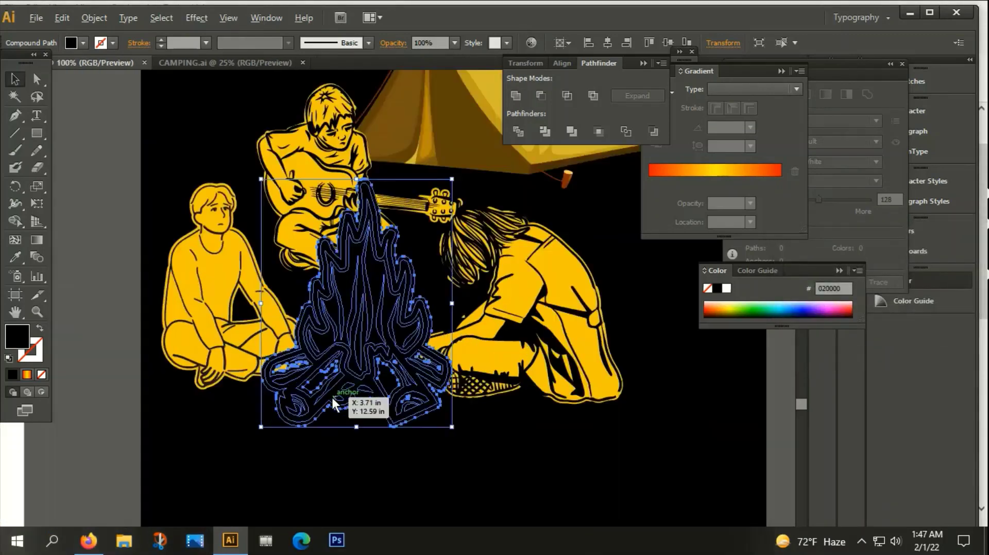
scroll(332, 396, "up", 1)
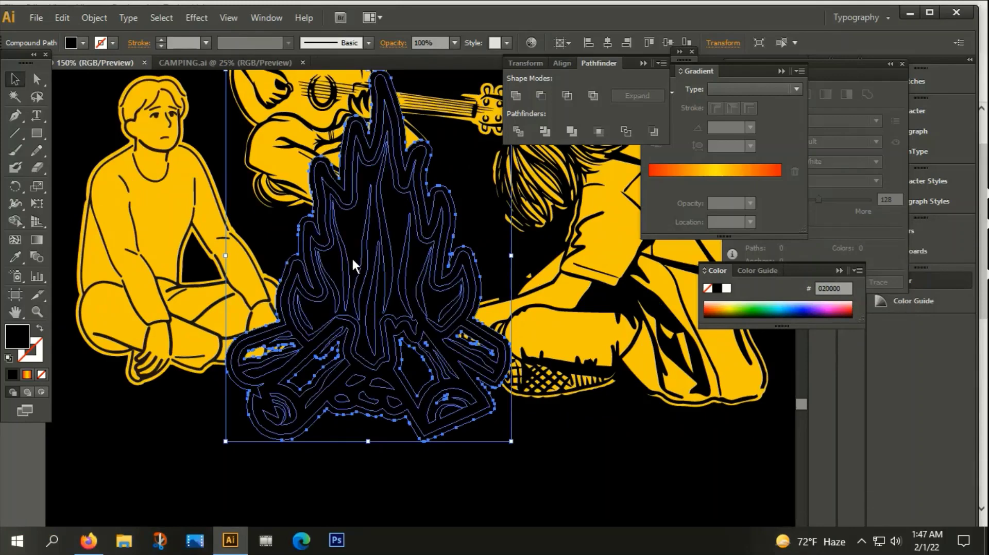
left_click(514, 94)
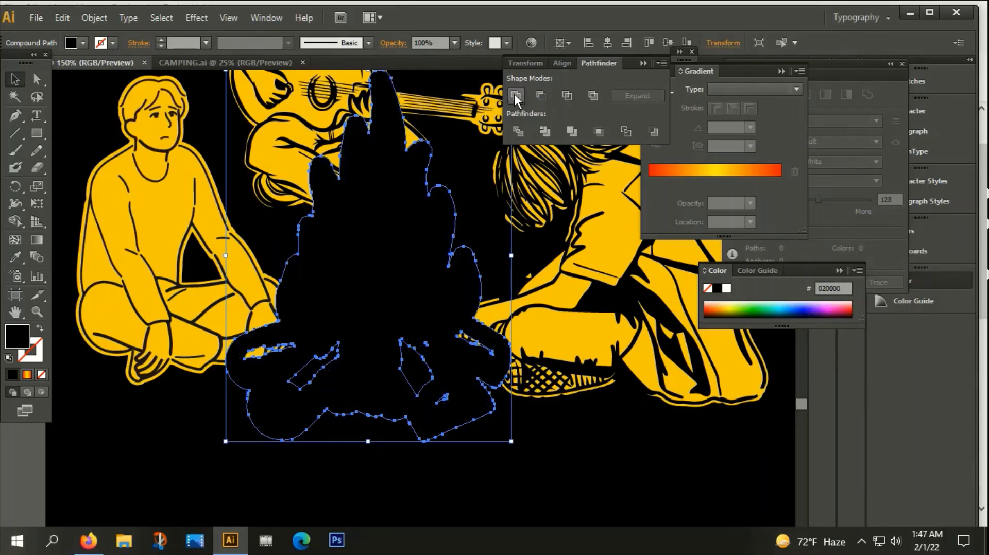
scroll(447, 234, "down", 3)
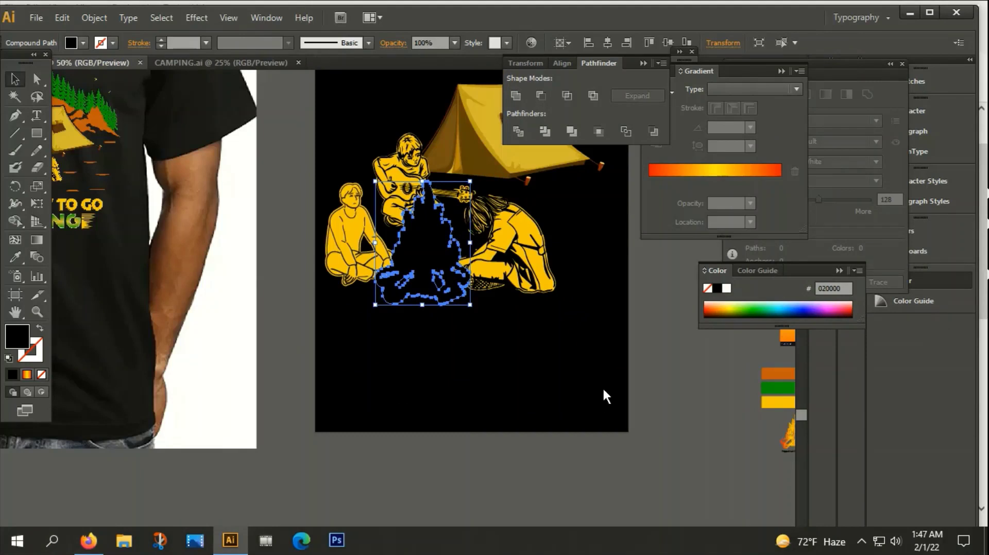
left_click(602, 383)
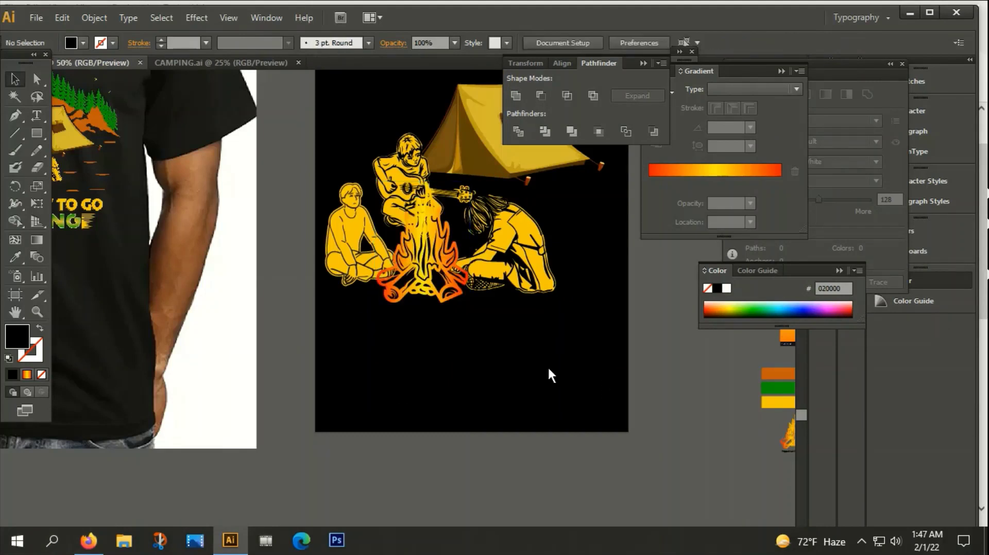
Step: Group the guitar player with the left and right campers
left_click(400, 165)
left_click(352, 230, "shift")
left_click(503, 234, "shift")
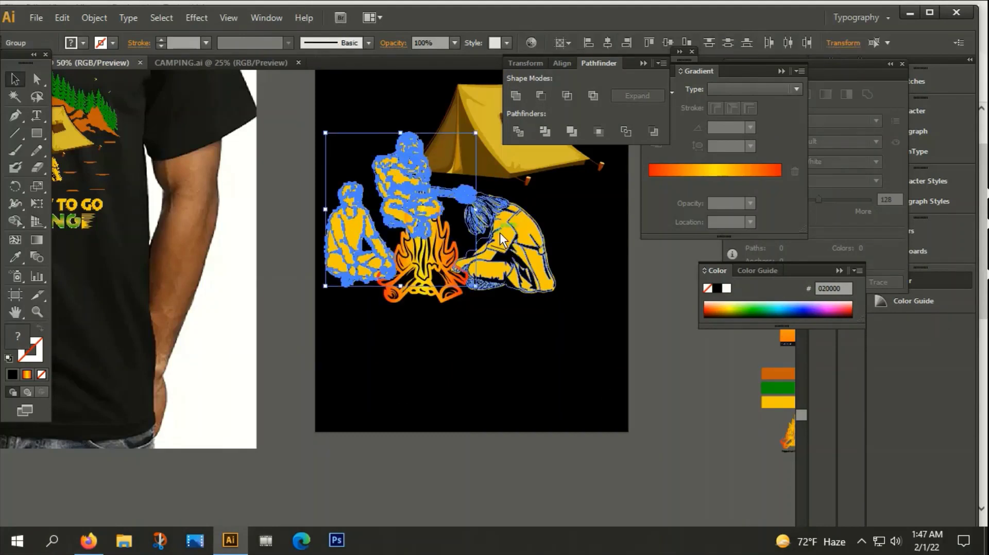
right_click(500, 233)
left_click(544, 300)
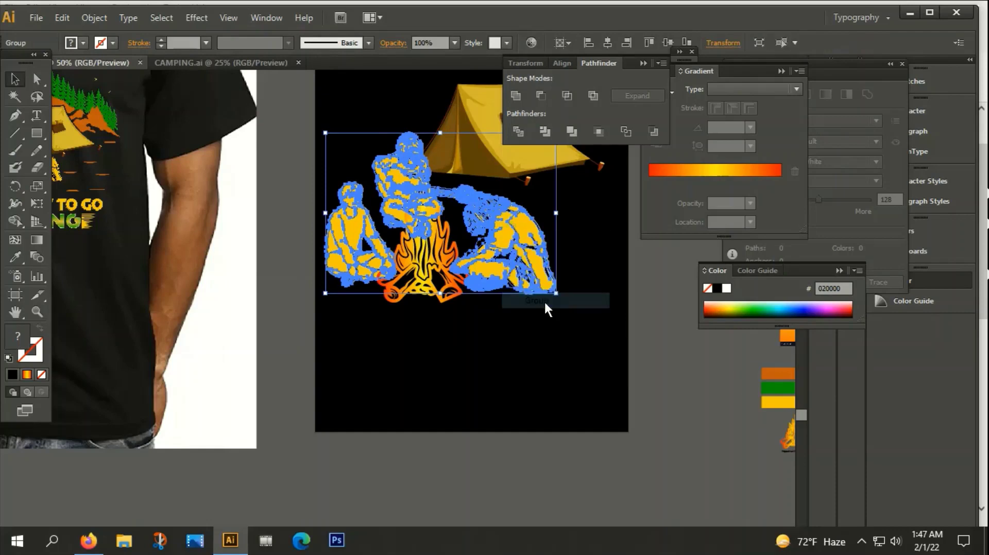
Step: Give the campers an unclipped opacity mask containing the pasted fire silhouette
left_click(276, 16)
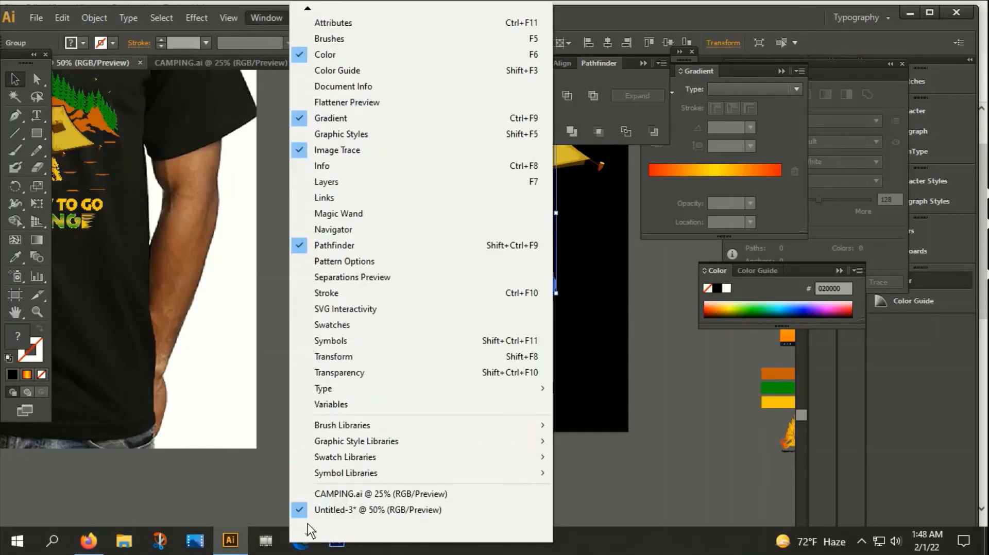
left_click(344, 373)
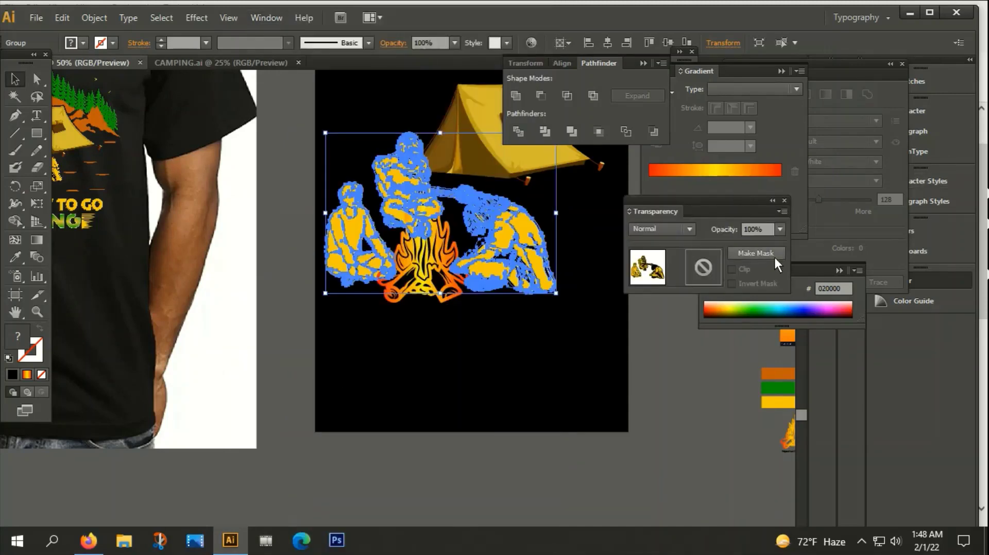
left_click(757, 255)
left_click(742, 269)
left_click(704, 273)
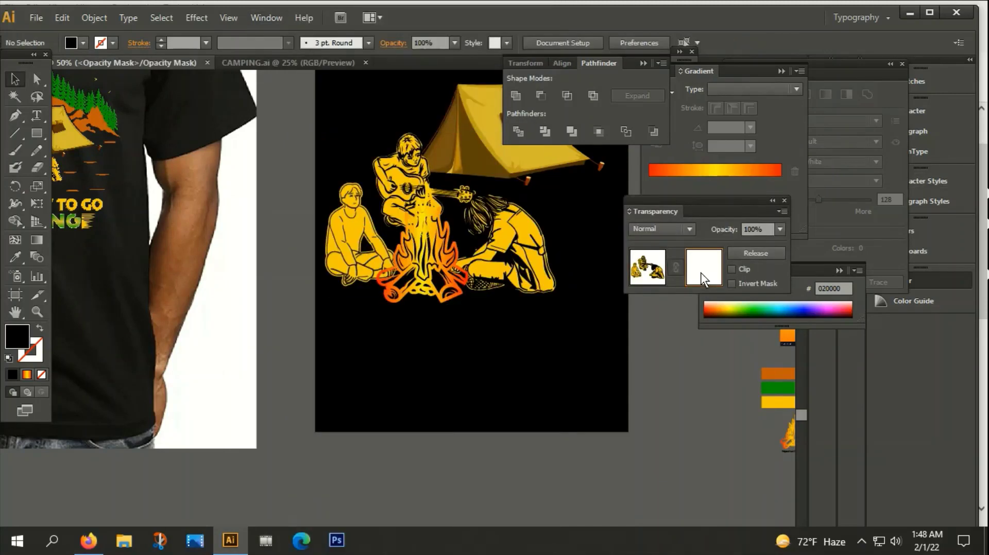
key("ctrl+f")
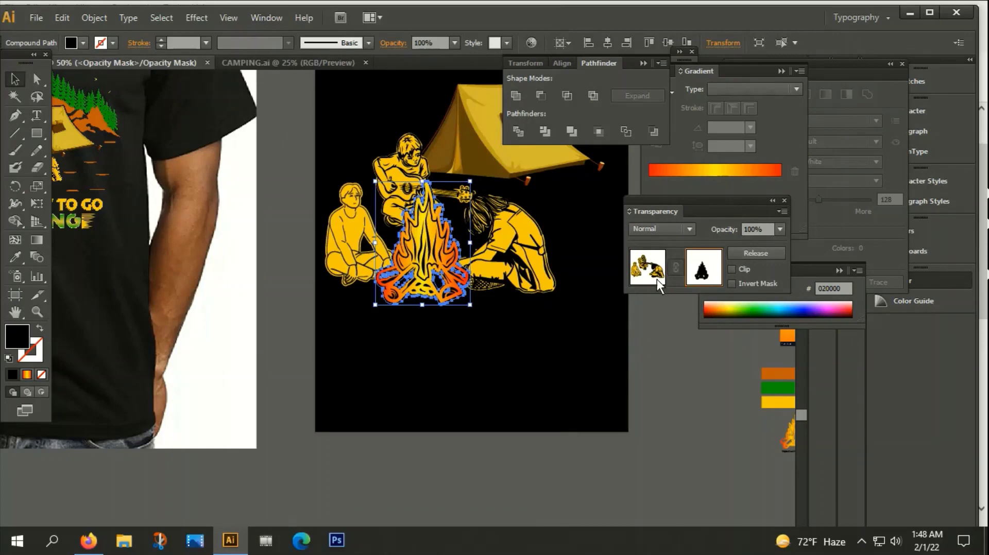
left_click(656, 279)
left_click(661, 375)
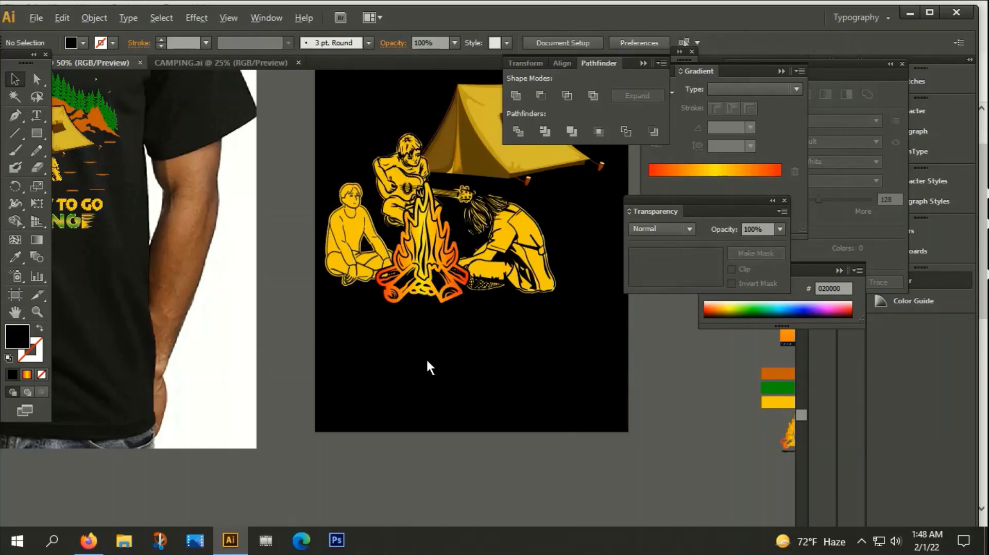
Step: Group the campers and fire together into one campfire scene
left_click_drag(344, 343, 475, 210)
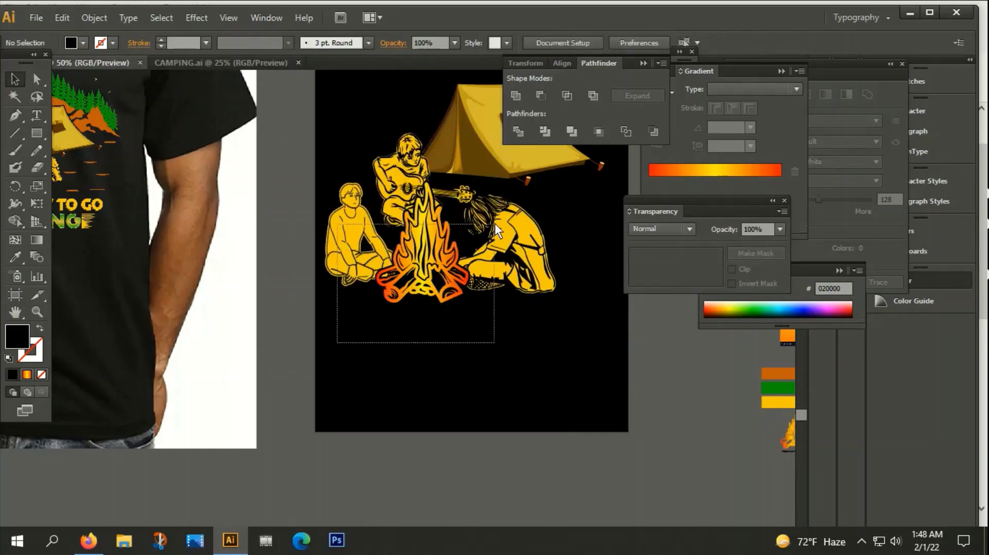
right_click(475, 210)
left_click(511, 284)
Step: Nudge the tent and move the campfire scene beneath it
key("ctrl+minus")
key("ctrl+minus")
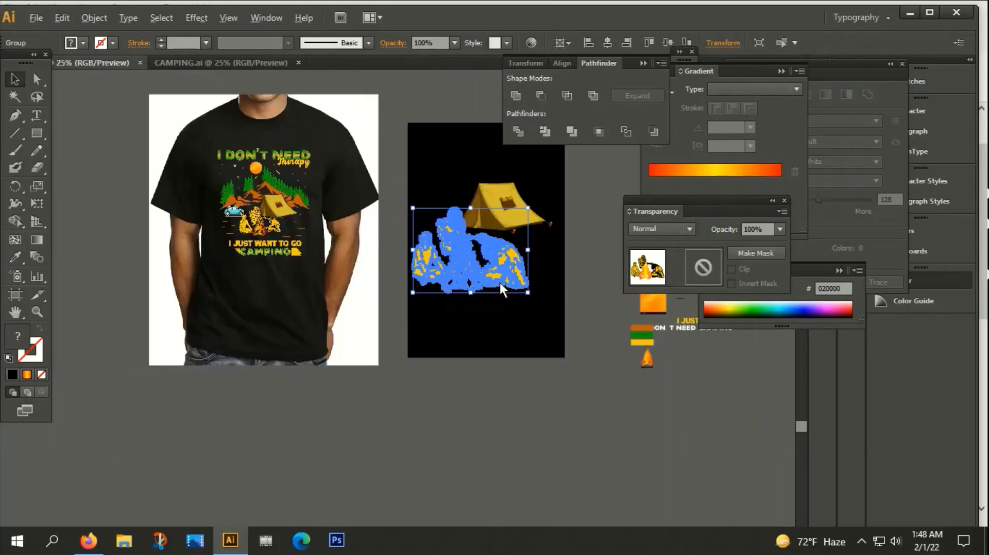
left_click_drag(456, 269, 465, 274)
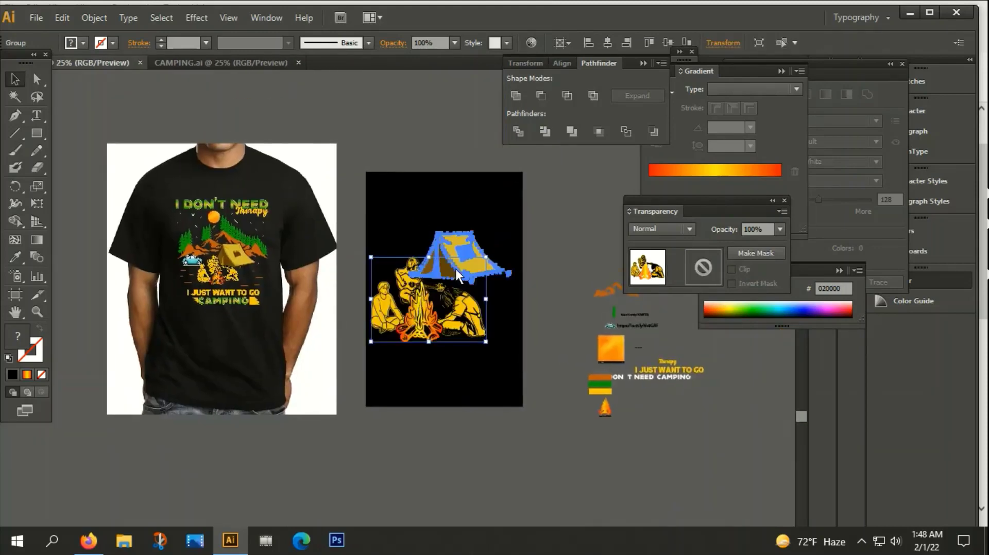
key("ctrl+plus")
left_click_drag(461, 317, 474, 335)
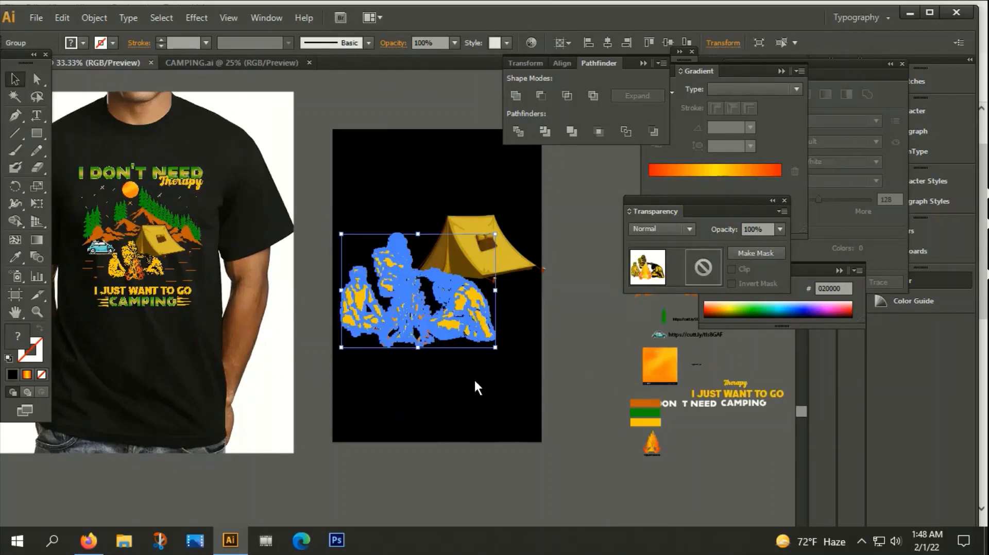
left_click(475, 381)
Step: Shift the seated figures and move the tent up and left behind them
key("ctrl+plus")
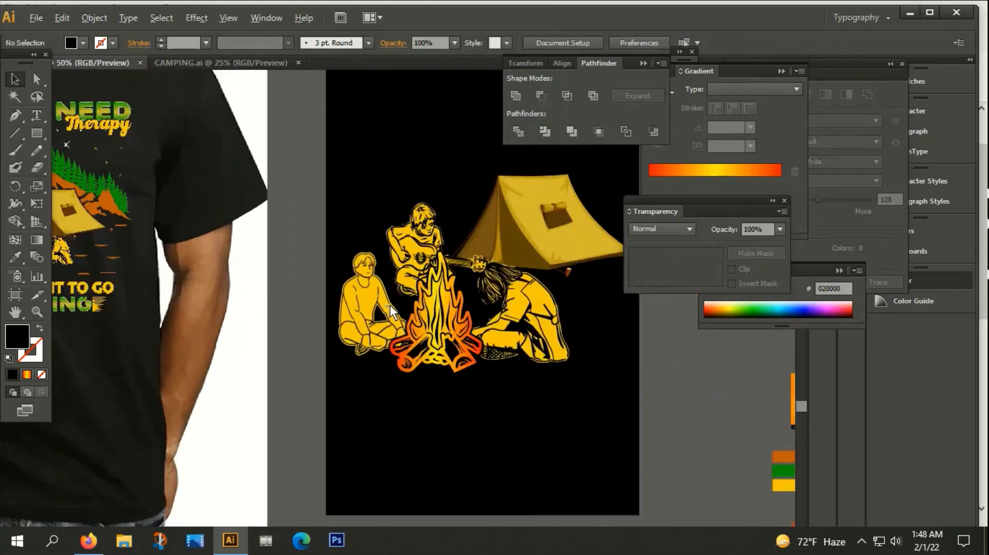
key("ctrl+plus")
left_click_drag(435, 273, 449, 276)
left_click(514, 404)
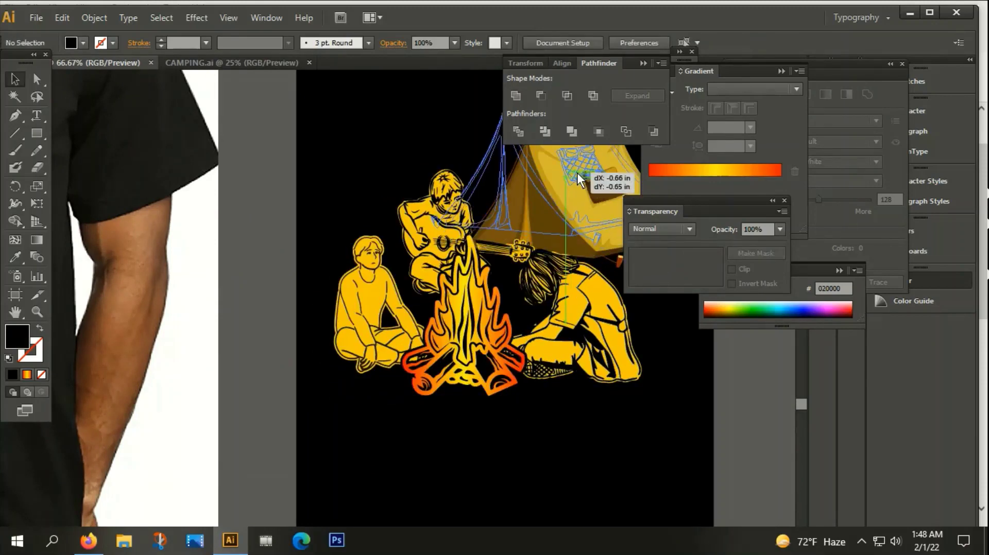
left_click_drag(600, 196, 586, 168)
left_click(489, 434)
key("ctrl+minus")
key("ctrl+minus")
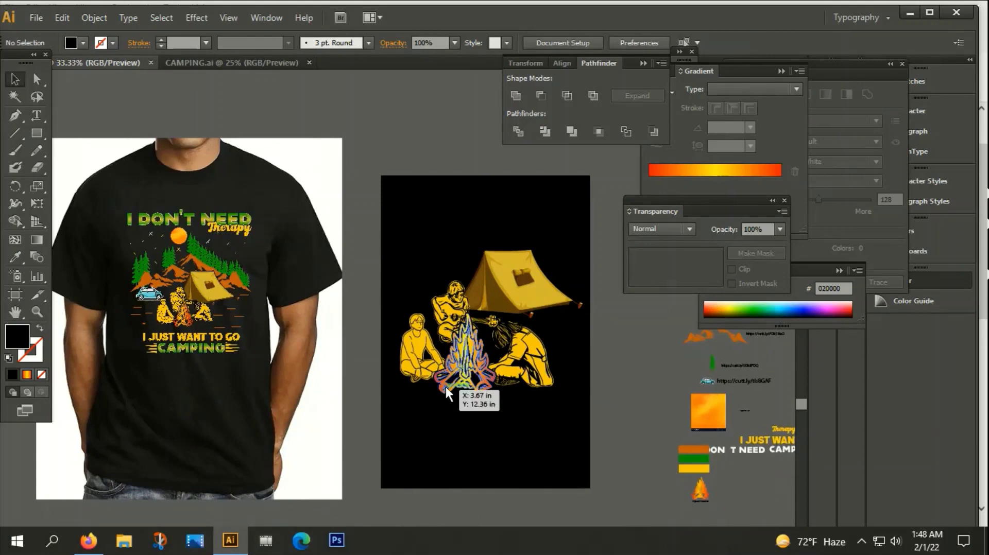
scroll(180, 287, "up", 2, "alt")
scroll(179, 284, "up", 1, "alt")
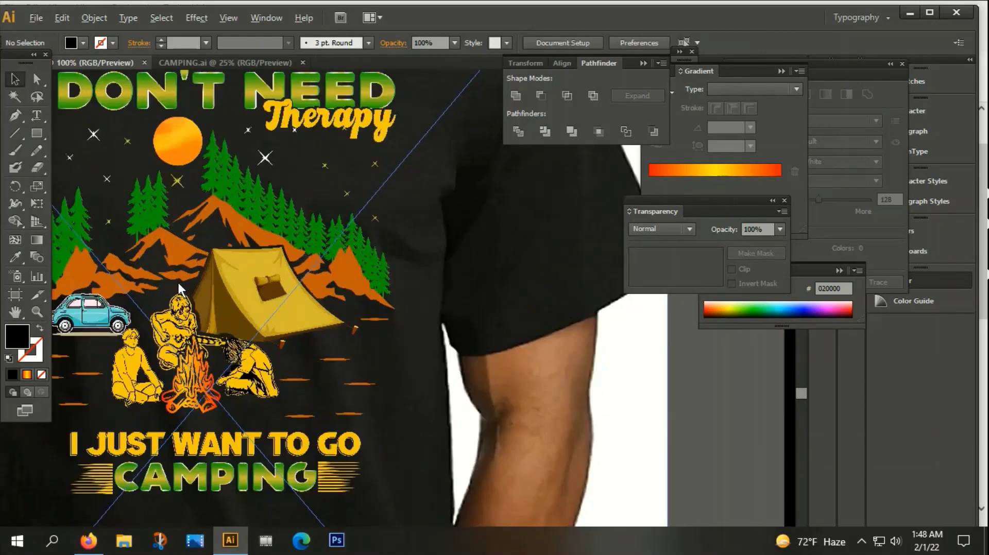
scroll(179, 283, "down", 3, "alt")
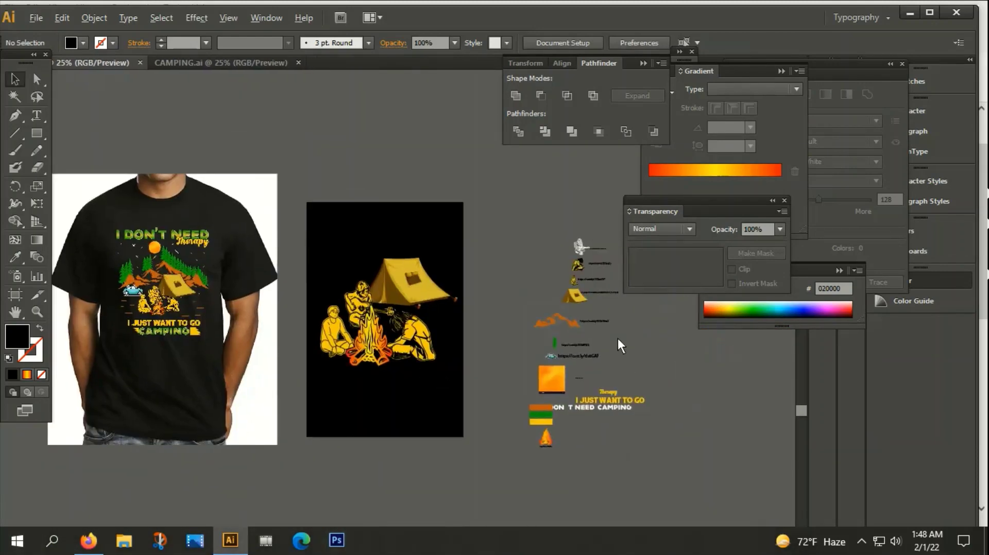
scroll(618, 338, "up", 2, "alt")
Step: Open the copied cutt.ly mountain reference link in Firefox
left_click(575, 305)
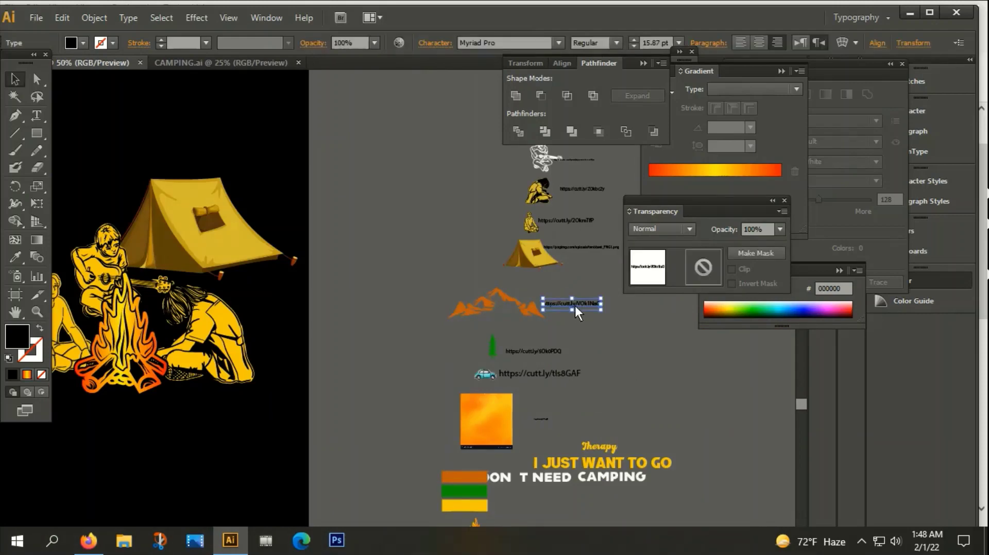
left_click(89, 541)
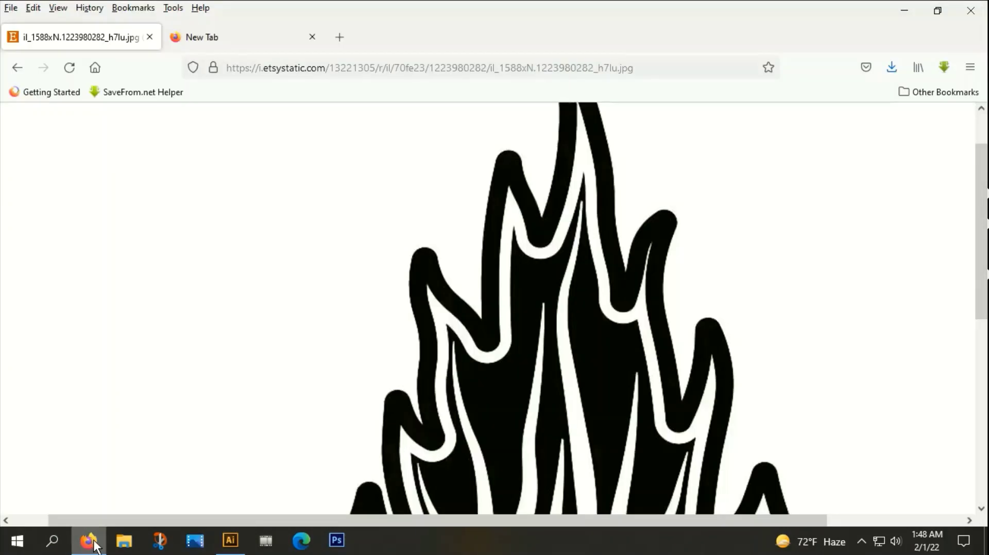
left_click(400, 66)
type("https://cutt.ly/VOk1NaO")
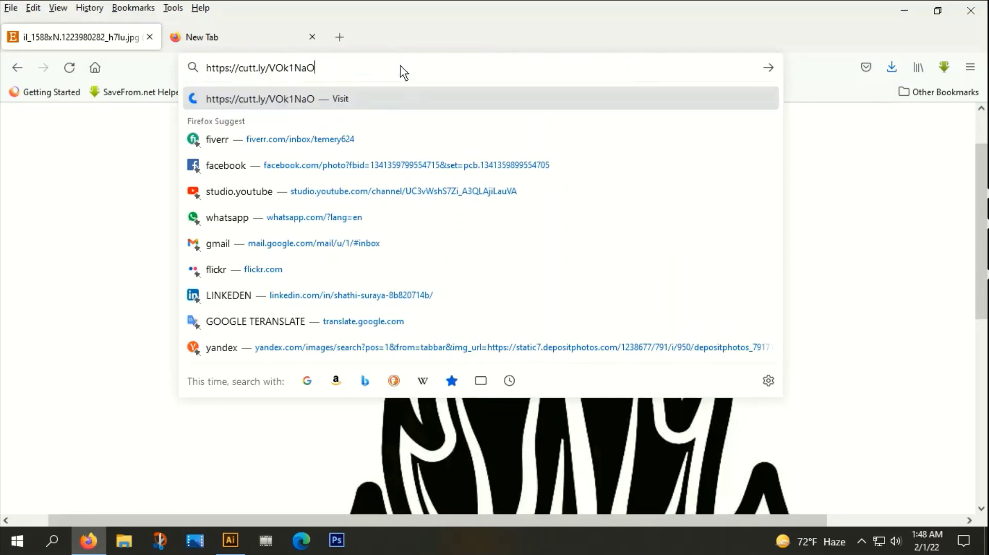
key("Return")
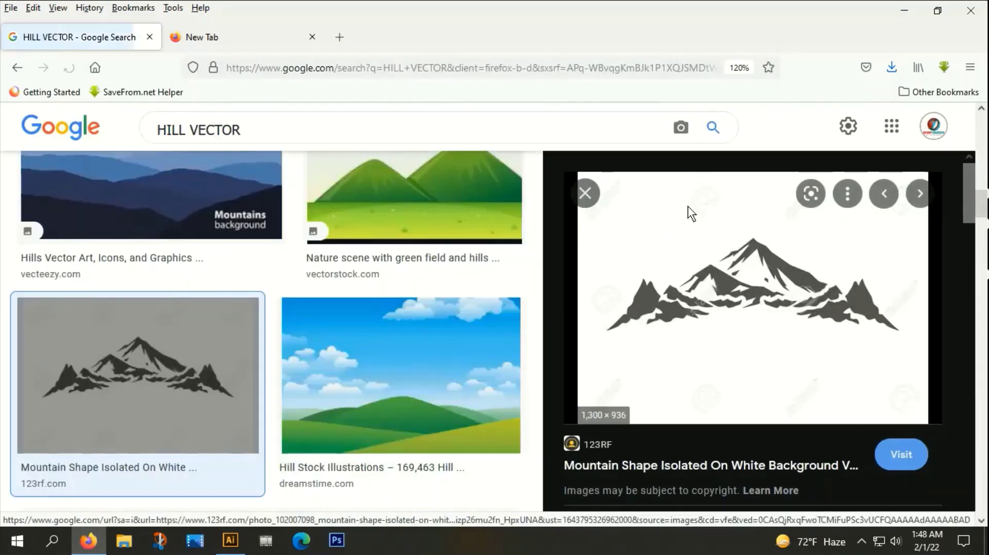
Step: Copy the grey mountain silhouette image from the HILL VECTOR results
right_click(688, 206)
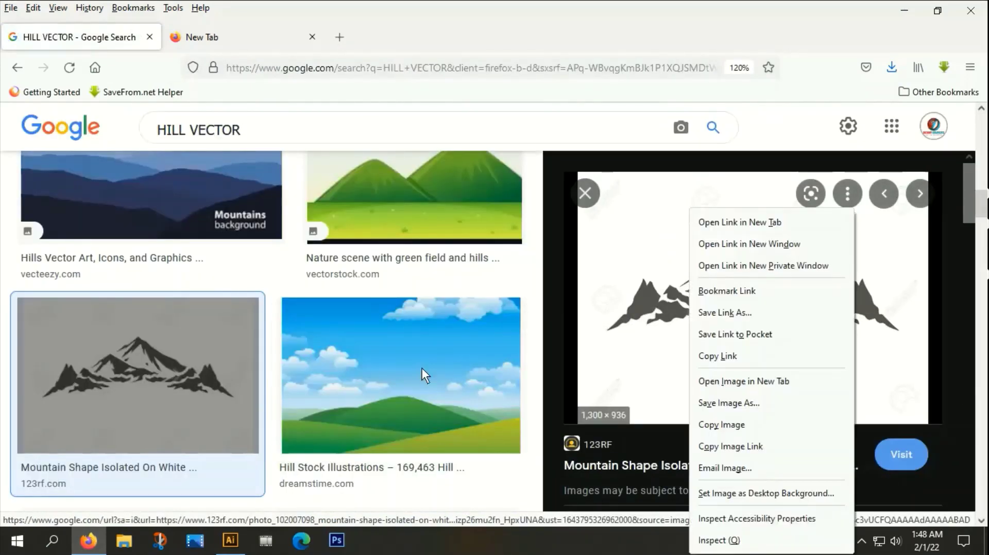
left_click(531, 460)
scroll(316, 296, "down", 5)
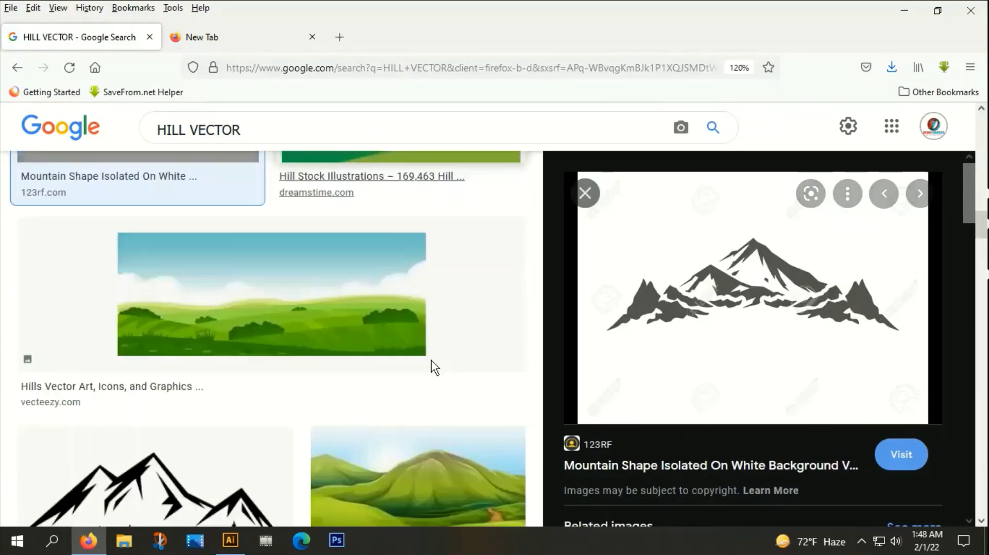
scroll(376, 433, "down", 2)
scroll(661, 456, "down", 3)
scroll(661, 457, "down", 3)
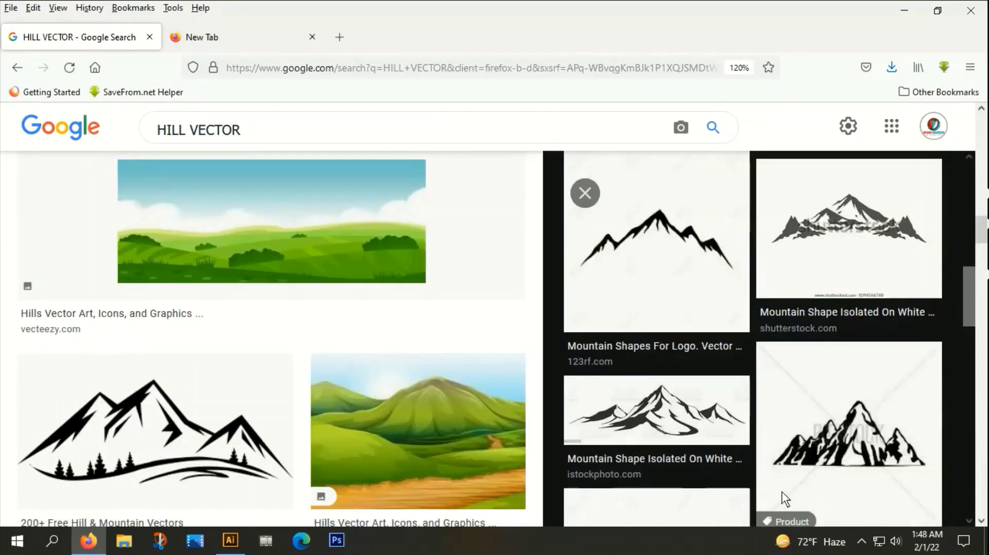
scroll(772, 483, "up", 3)
scroll(755, 453, "up", 4)
scroll(755, 454, "up", 3)
right_click(755, 310)
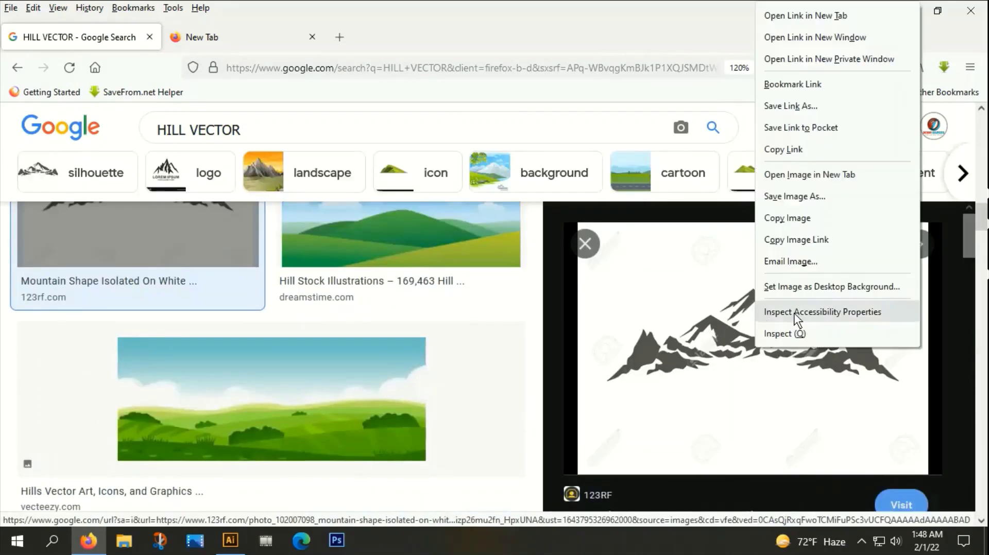
left_click(782, 218)
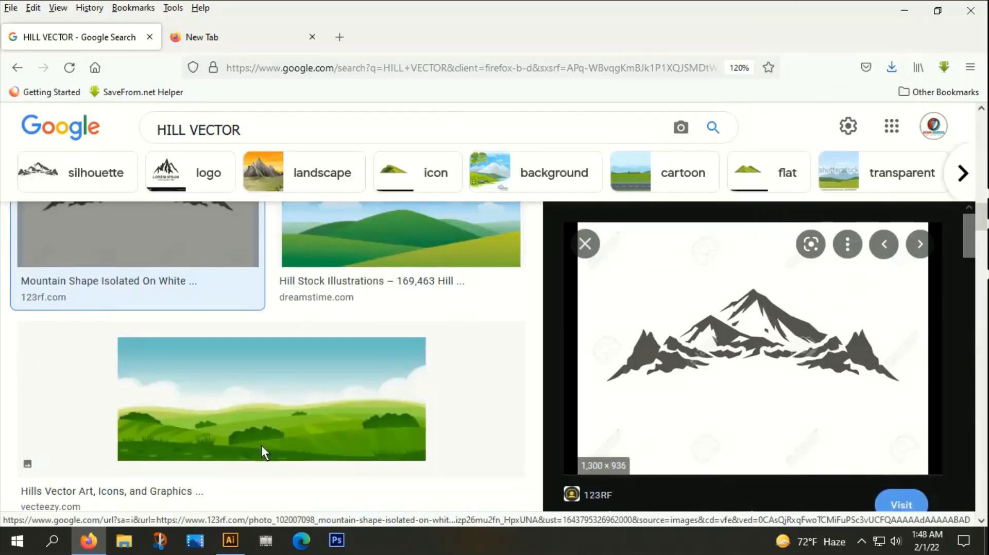
Step: Paste the mountain image into Illustrator and move it above the artwork
left_click(230, 541)
key("ctrl+v")
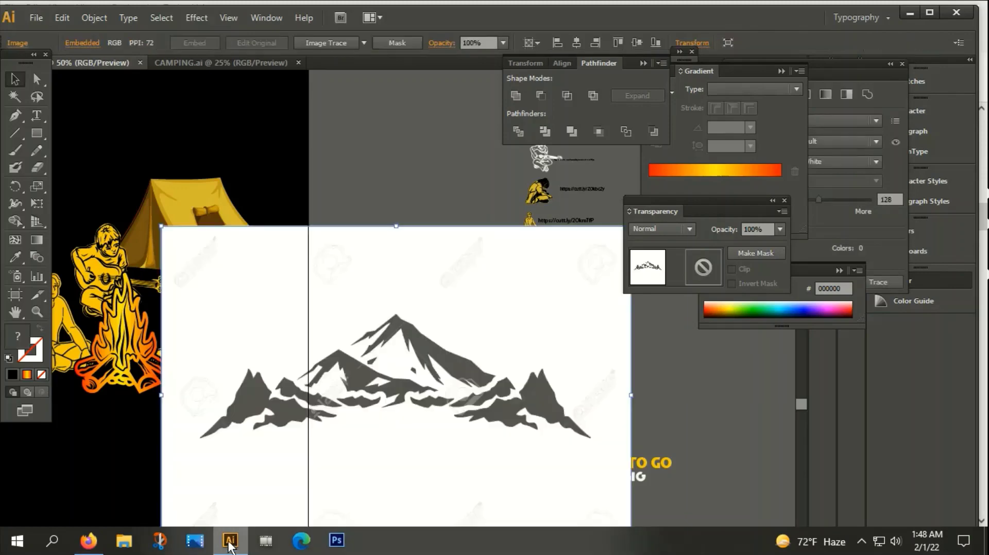
scroll(419, 482, "down", 1)
scroll(420, 482, "down", 2)
left_click_drag(426, 456, 374, 225)
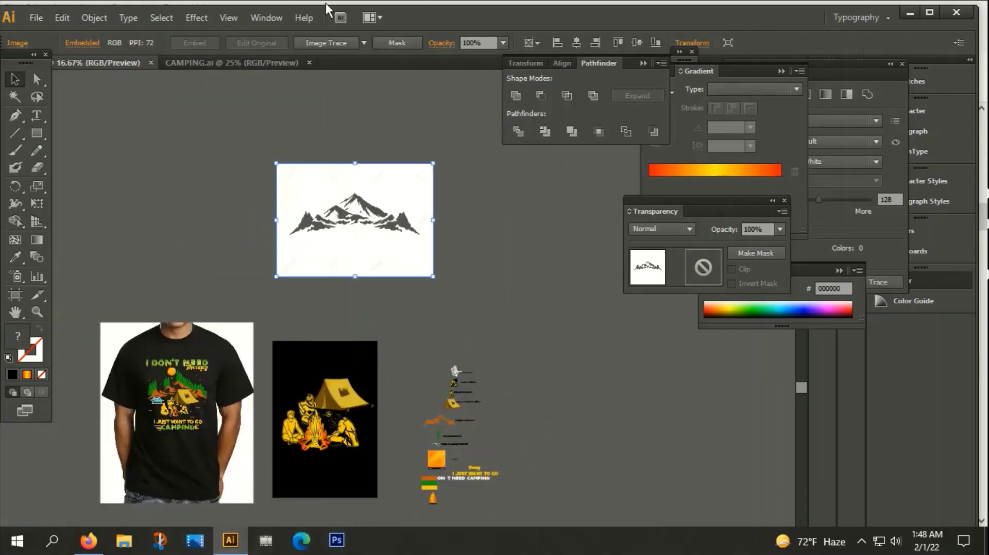
Step: Image-trace and expand the mountain picture, then ungroup the traced shapes
left_click(329, 43)
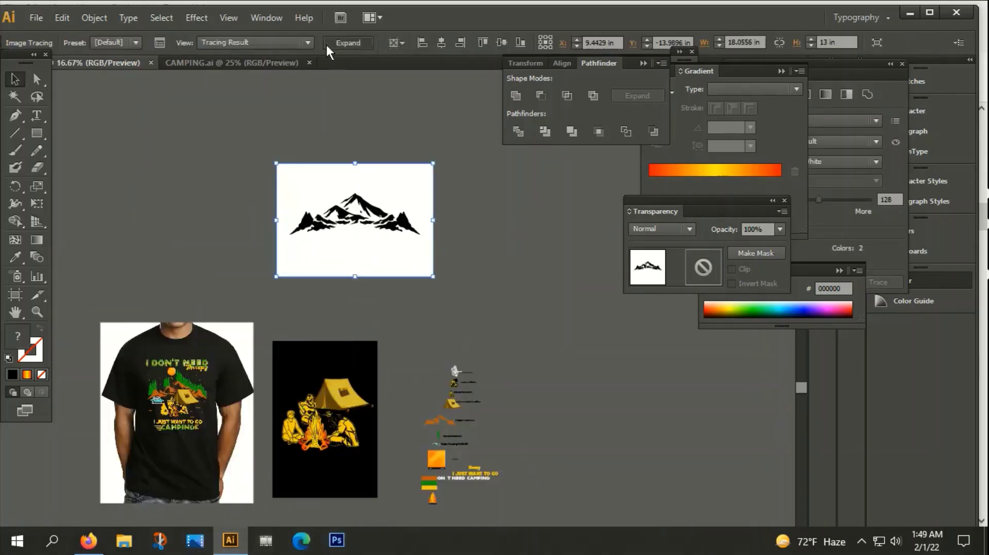
left_click(325, 43)
right_click(359, 196)
left_click(412, 279)
left_click(567, 307)
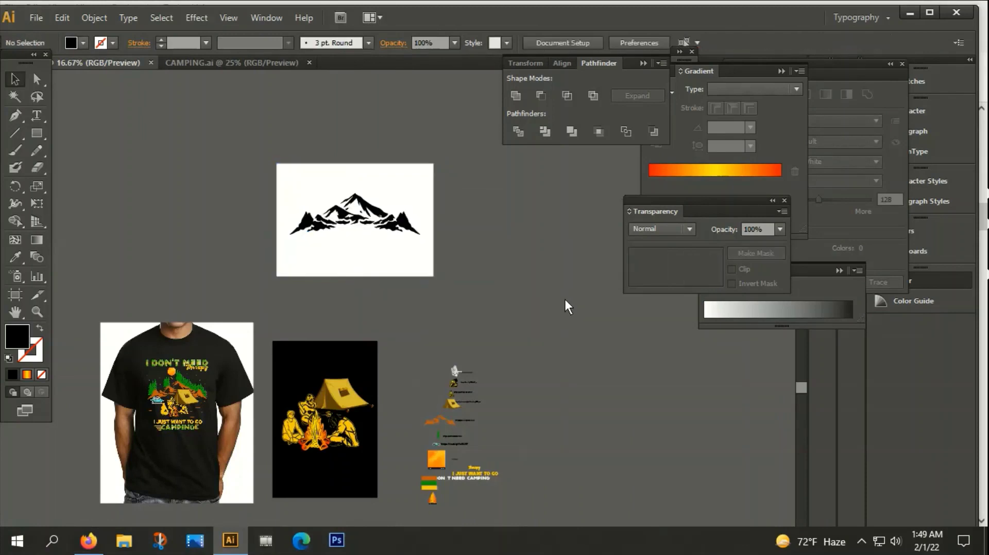
scroll(313, 288, "up", 1)
Step: Delete the white background shapes with the Magic Wand and select the remaining mountain shapes
double_click(15, 97)
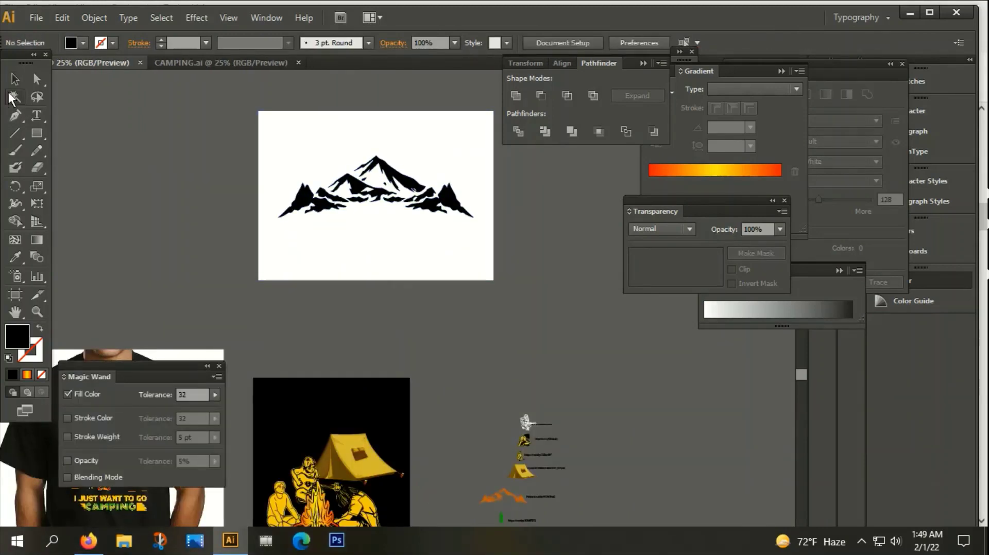
left_click(364, 238)
key("Delete")
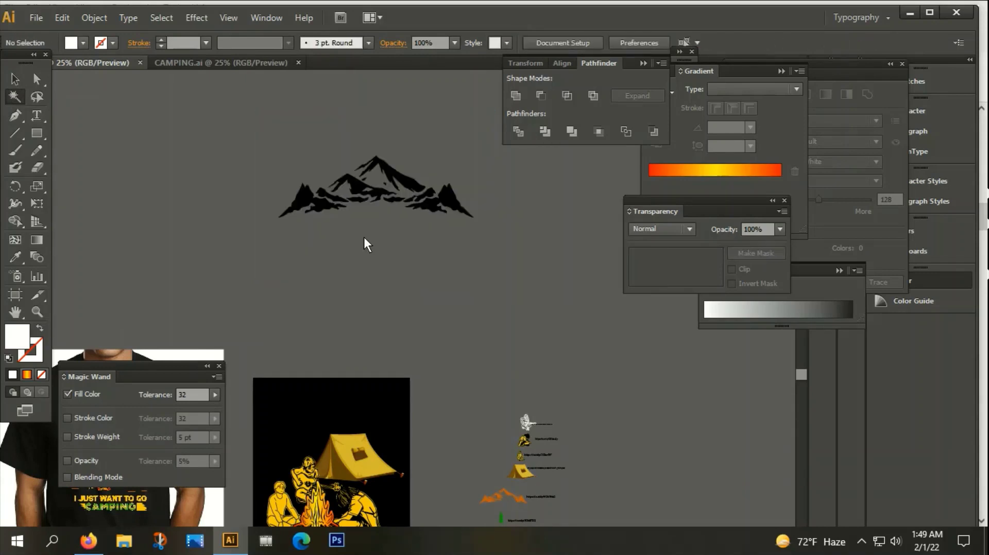
left_click(219, 366)
left_click(15, 79)
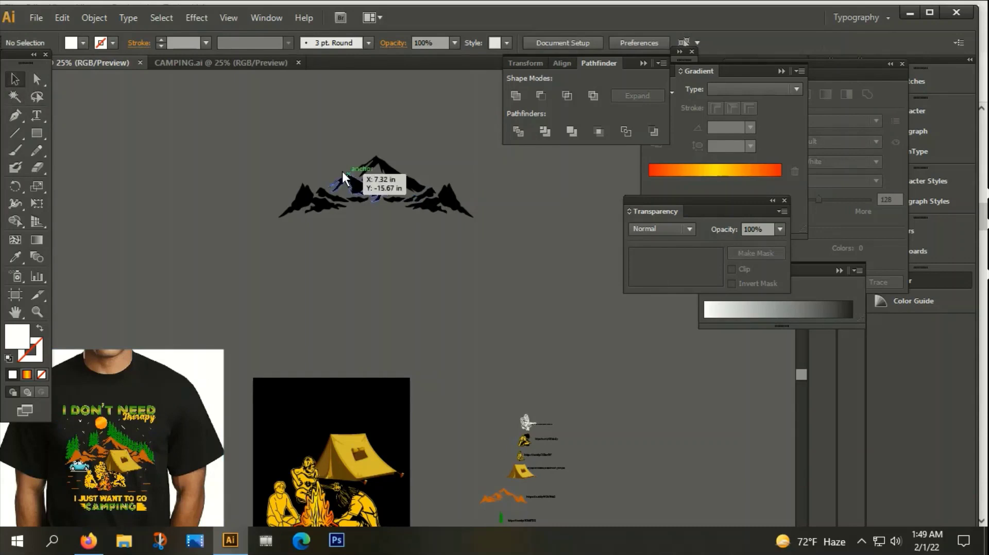
left_click_drag(238, 128, 489, 241)
right_click(387, 180)
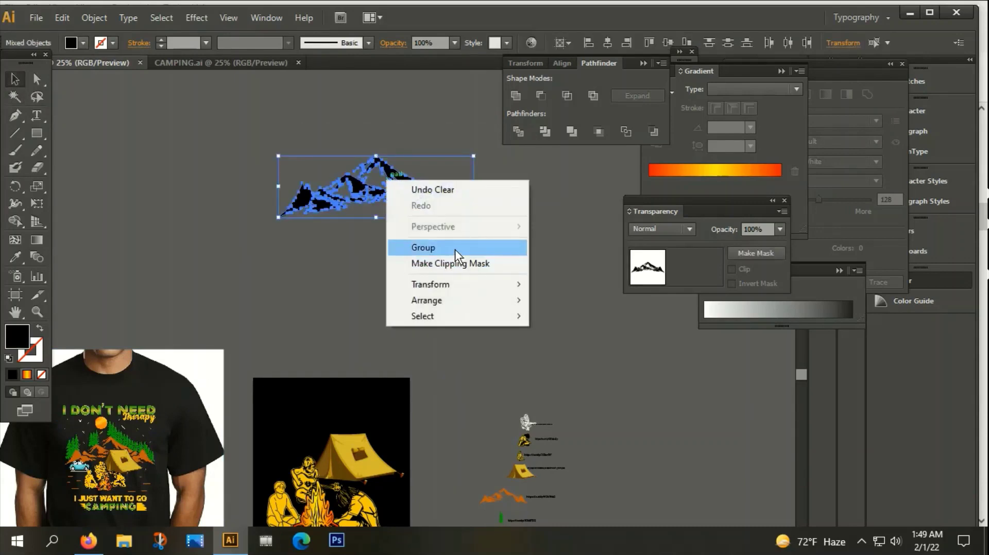
Step: Group the mountain shapes and colour them orange BF5813 with the Eyedropper
left_click(456, 248)
scroll(586, 252, "down", 4)
key("i")
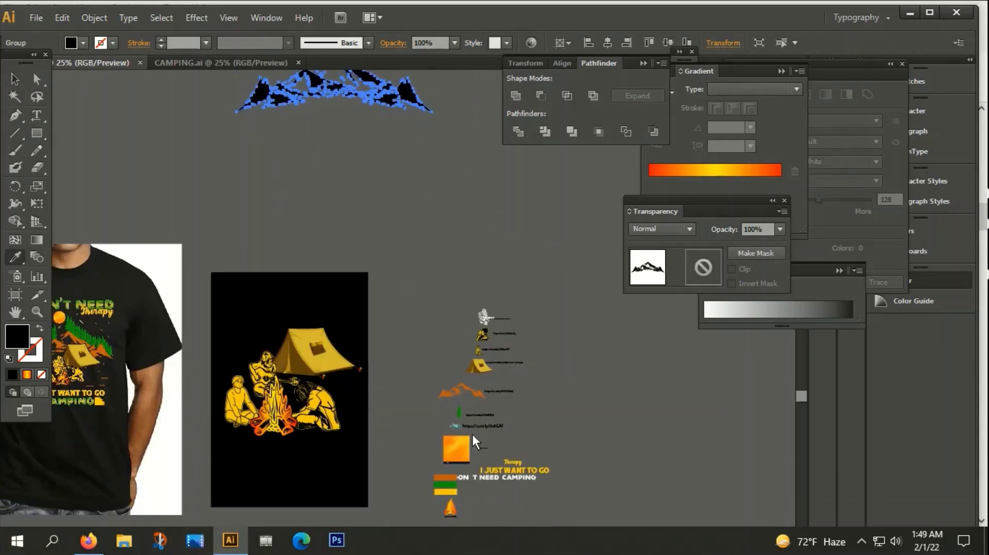
scroll(449, 498, "up", 5)
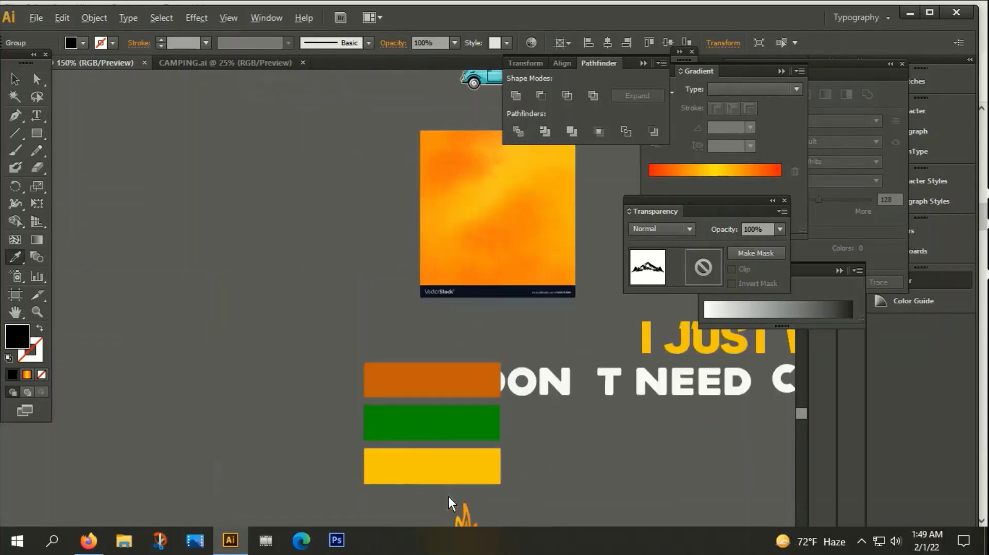
left_click(418, 386)
scroll(429, 416, "down", 5)
left_click_drag(408, 253, 480, 410)
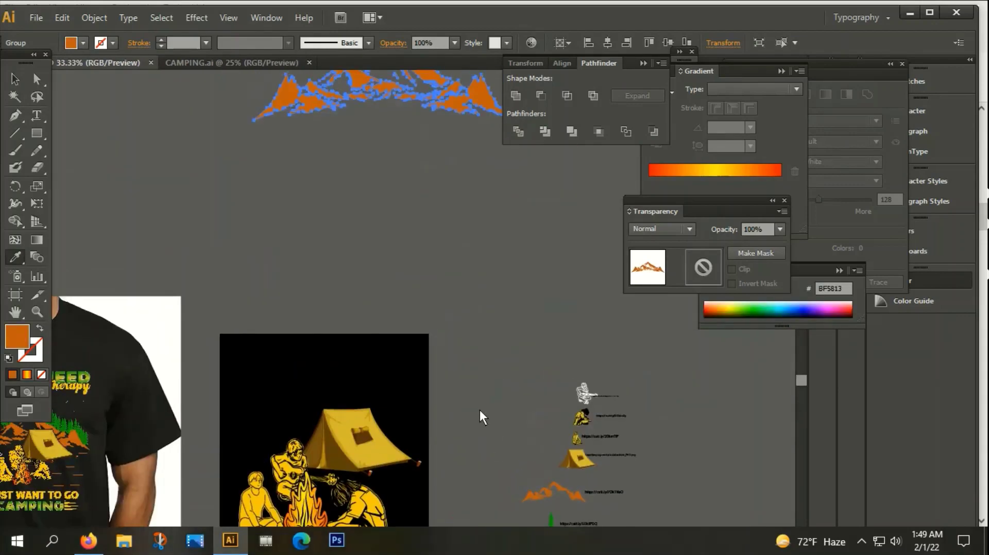
scroll(402, 232, "down", 2)
Step: Position the orange mountains across the top of the black artboard above the tent
left_click(16, 80)
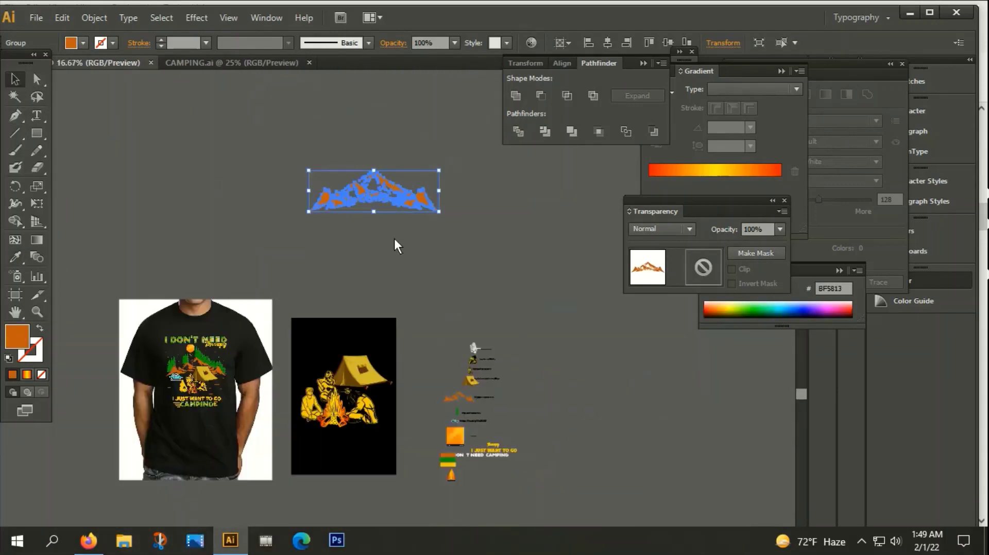
left_click_drag(408, 199, 367, 365)
scroll(353, 414, "up", 1)
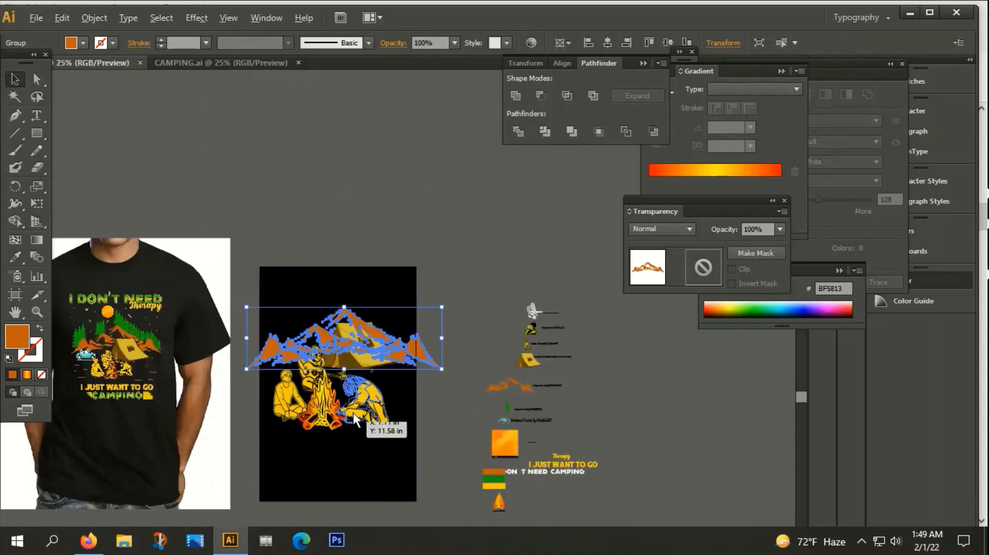
scroll(354, 414, "up", 1)
left_click_drag(380, 287, 349, 263)
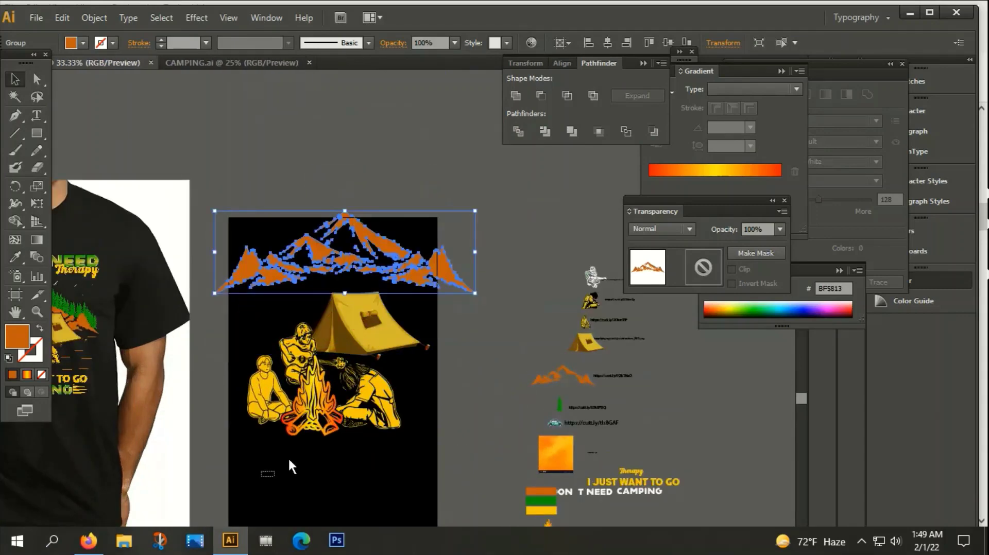
left_click_drag(260, 478, 388, 336)
Step: Bring the tent and campfire figures in front of the mountain range
right_click(372, 332)
mouse_move(412, 452)
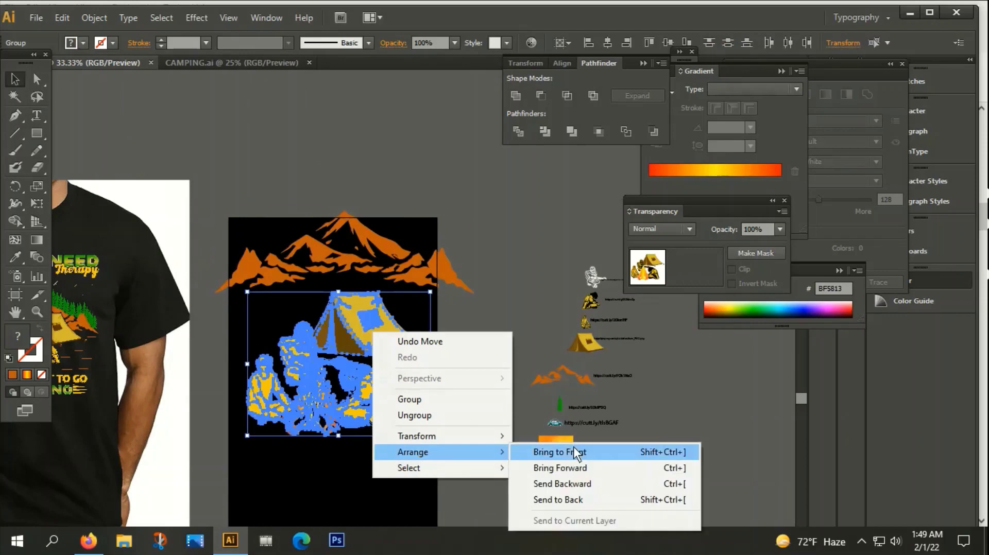
left_click(570, 454)
left_click(498, 330)
Step: Scale the mountains down to the panel's width and set them just behind the tent
scroll(277, 492, "up", 1)
left_click_drag(362, 132, 359, 172)
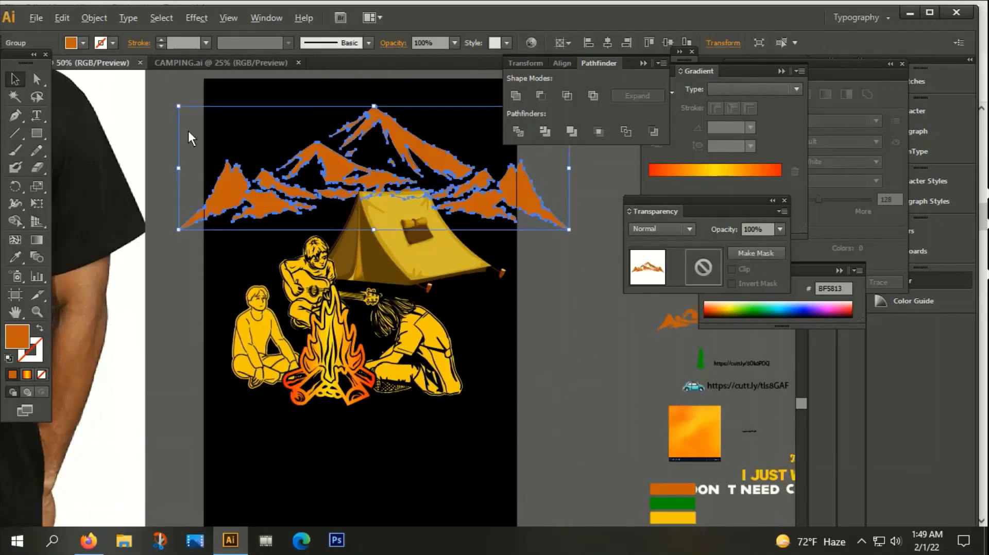
left_click_drag(179, 106, 206, 114)
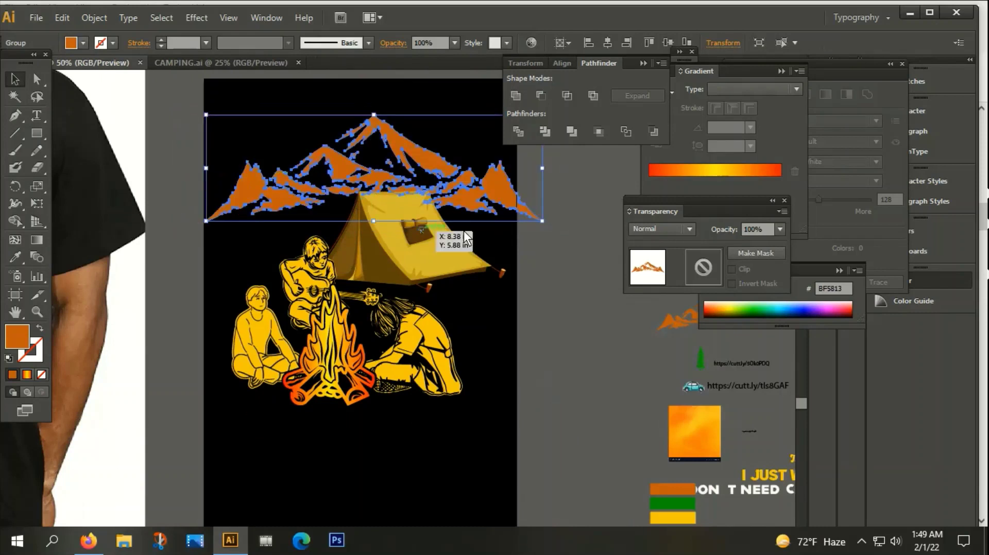
left_click_drag(207, 220, 217, 217)
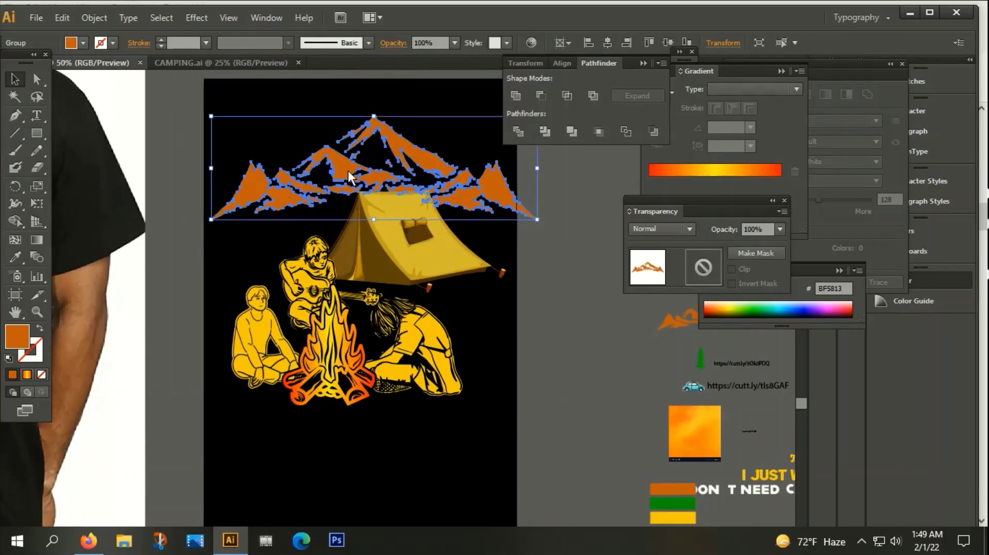
left_click_drag(349, 171, 339, 177)
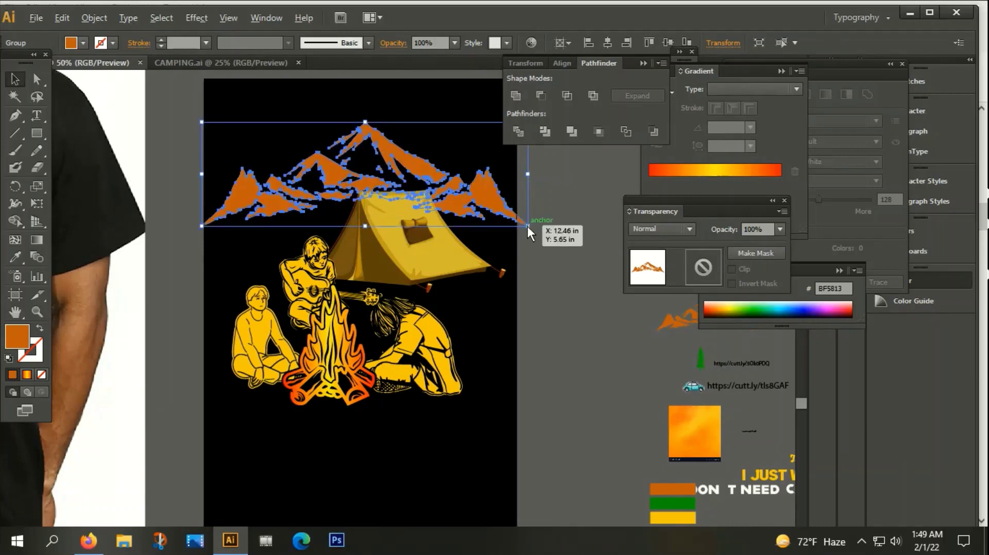
left_click_drag(528, 225, 487, 210)
left_click(539, 250)
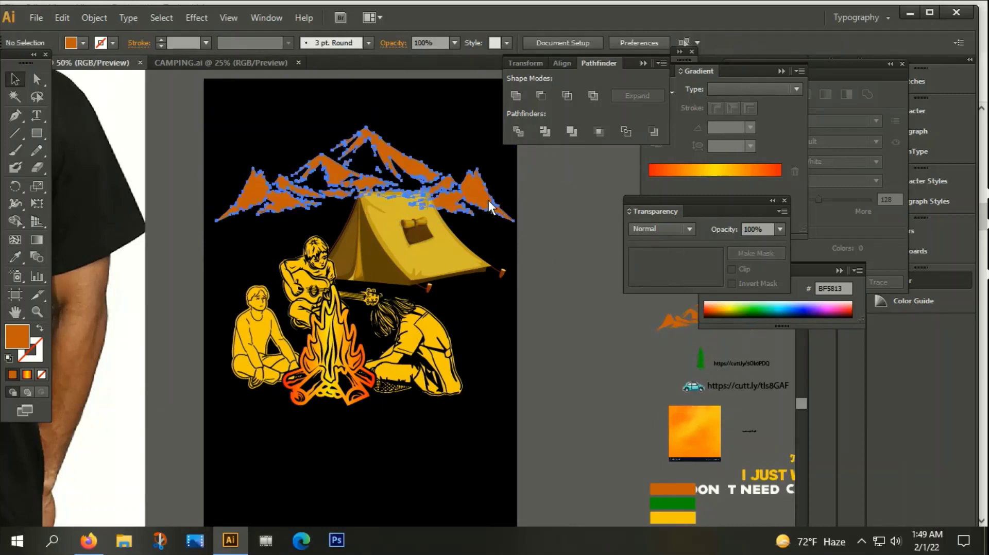
left_click(566, 227)
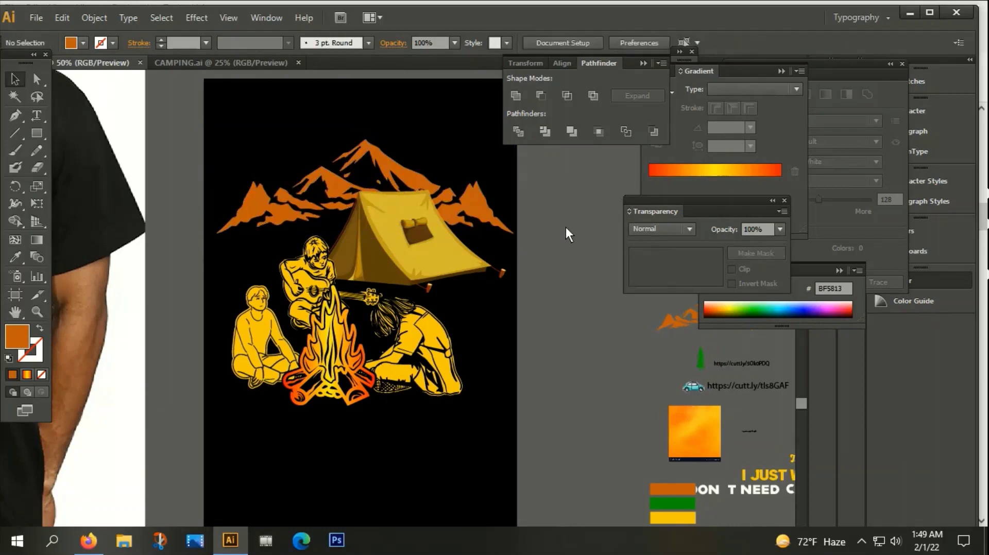
Step: Unite the tent pieces into one shape and fill it black (#000000)
double_click(376, 208)
double_click(649, 331)
left_click(388, 251)
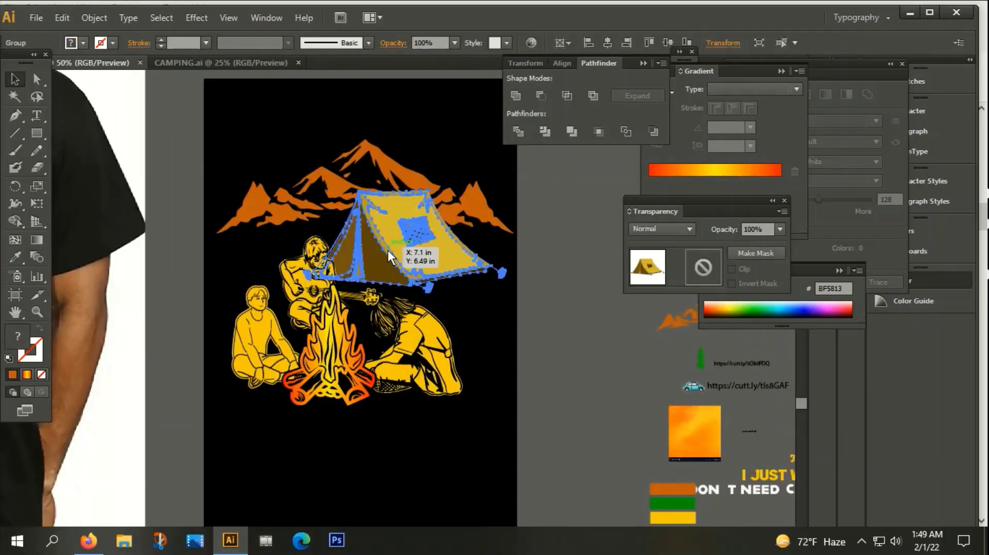
left_click(515, 94)
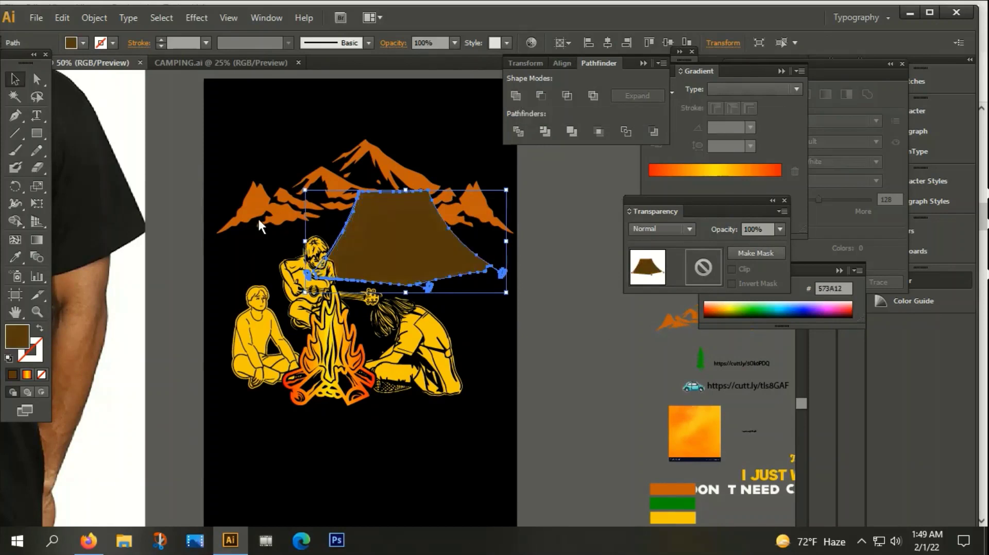
double_click(8, 336)
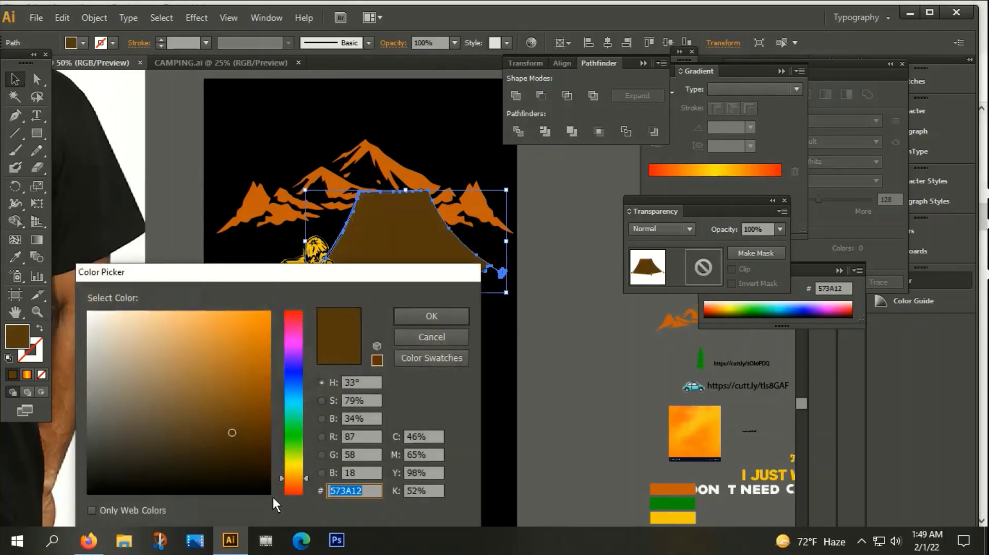
type("000000")
left_click(432, 316)
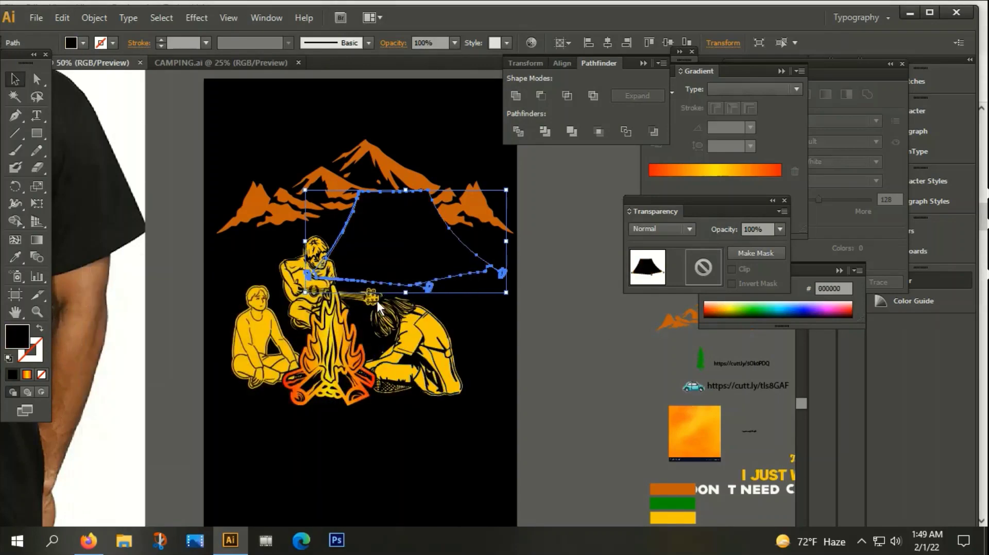
Step: Offset the tent path by 5px, unite it with the offset outline, and cut it
left_click(85, 15)
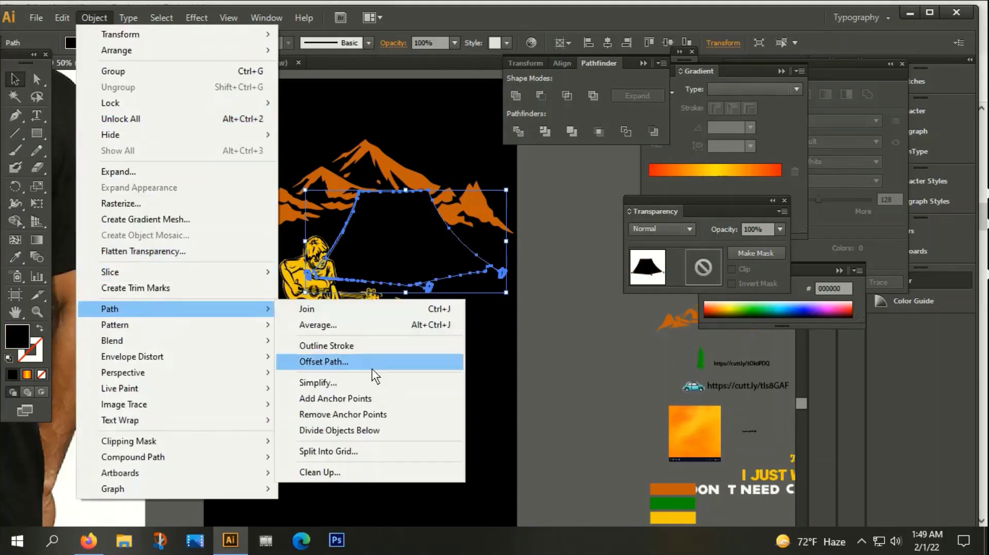
left_click(366, 365)
type("5")
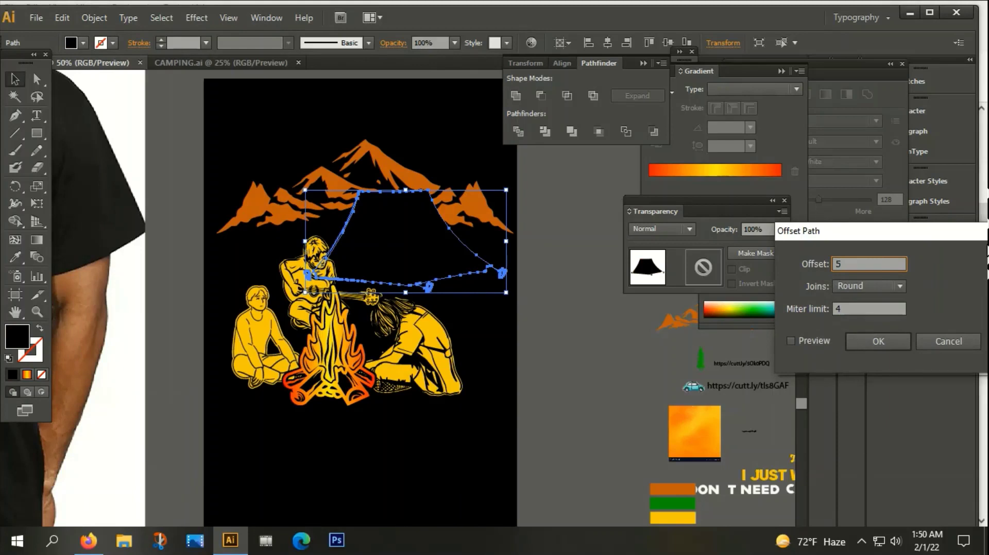
type("px")
left_click(879, 342)
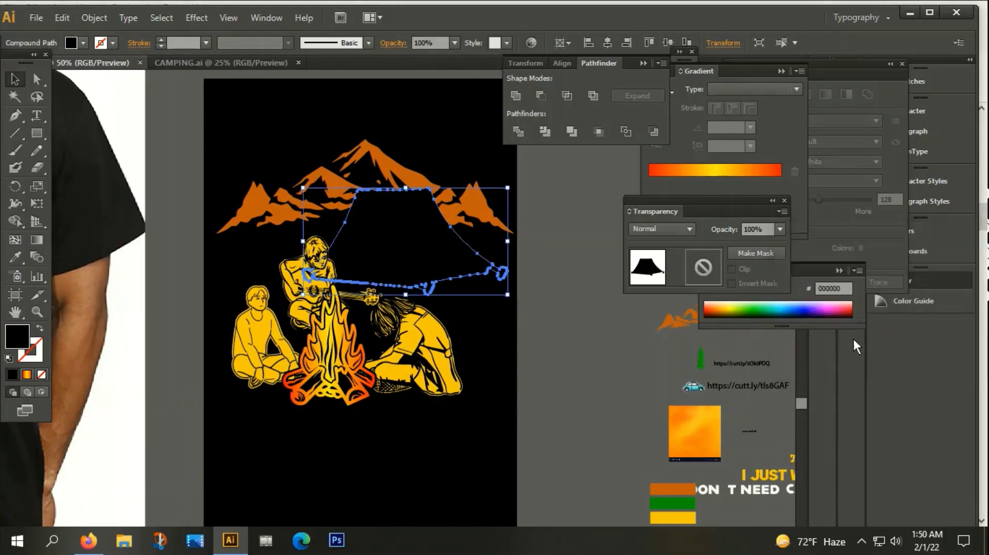
left_click(377, 224, "shift")
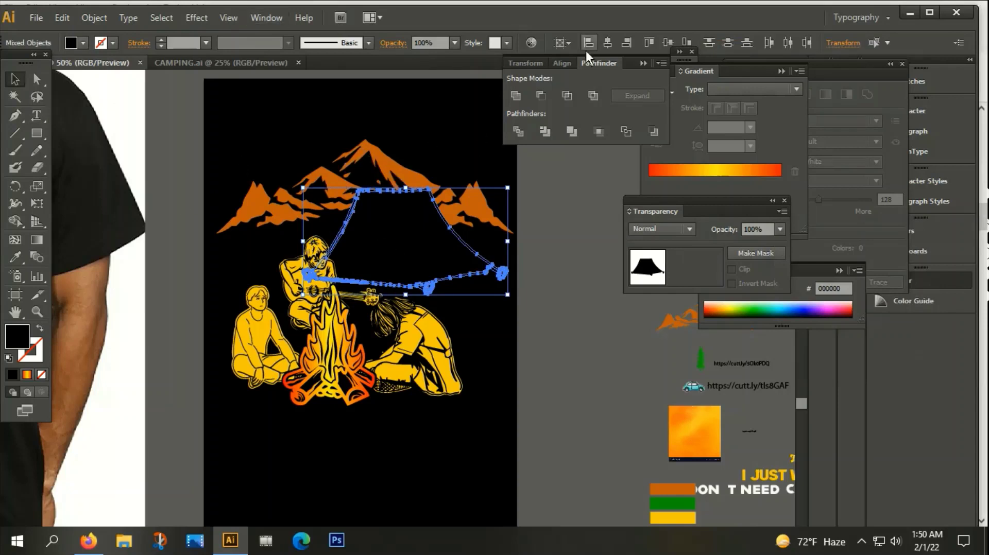
left_click(518, 98)
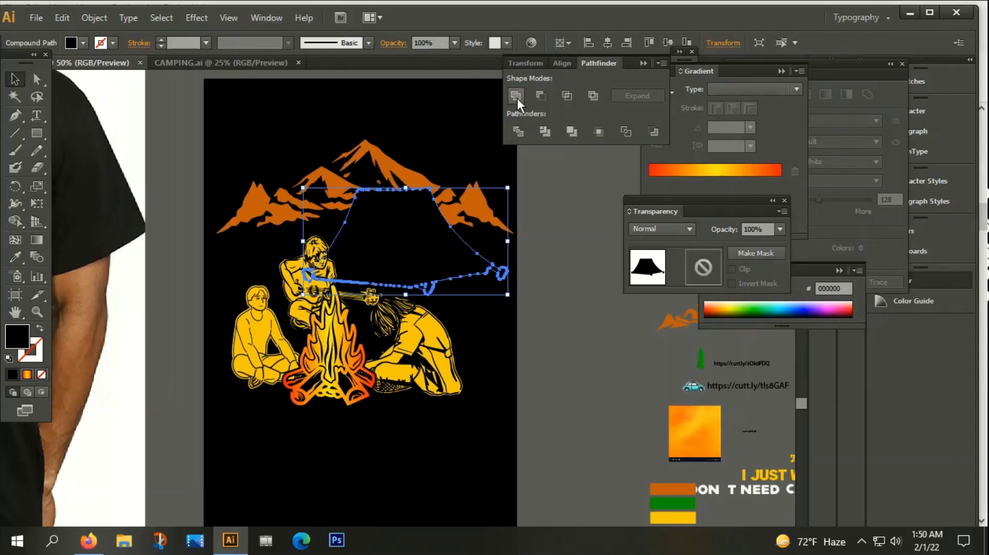
key("Delete")
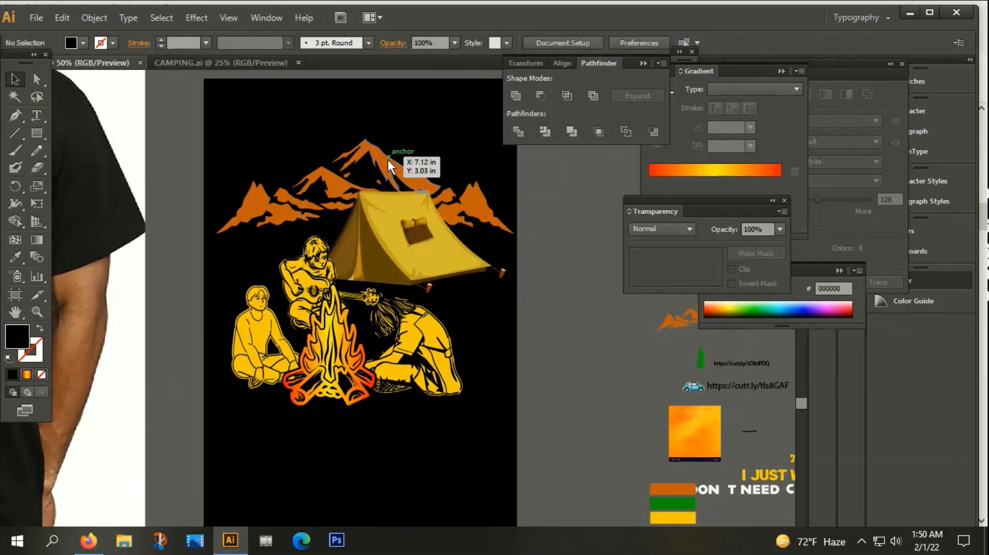
Step: Give the mountains an opacity mask with Clip off and paste the tent silhouette into it
left_click(388, 160)
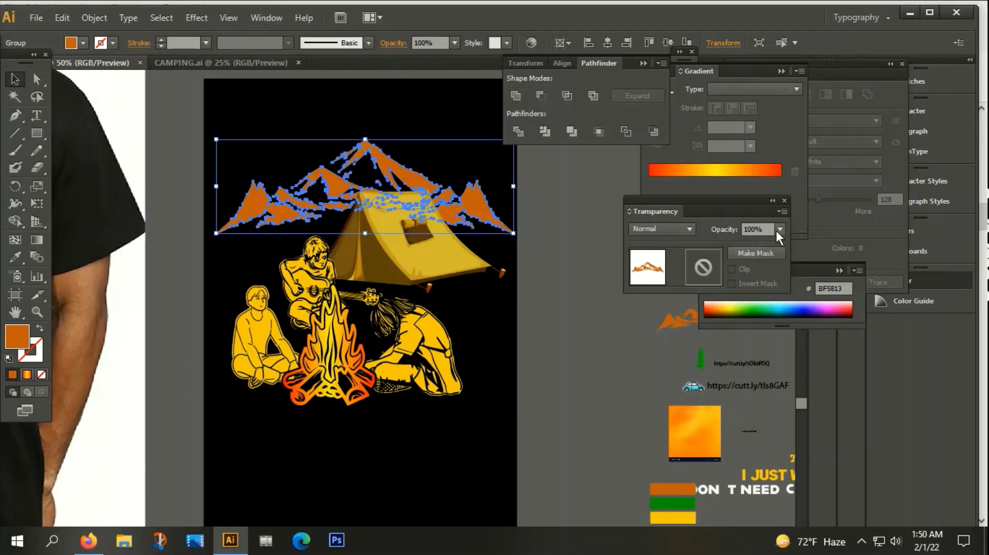
left_click(757, 253)
left_click(732, 269)
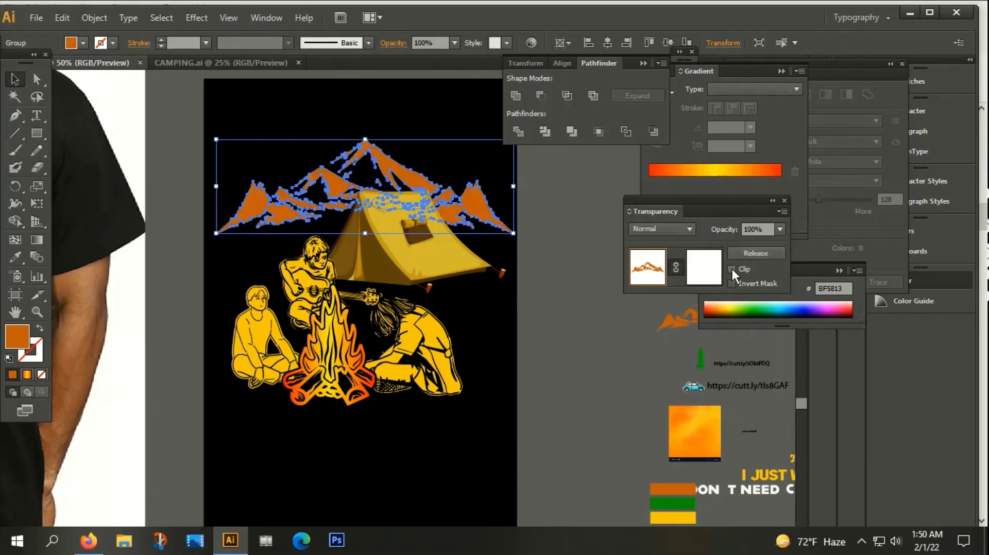
left_click(702, 266)
key("ctrl+f")
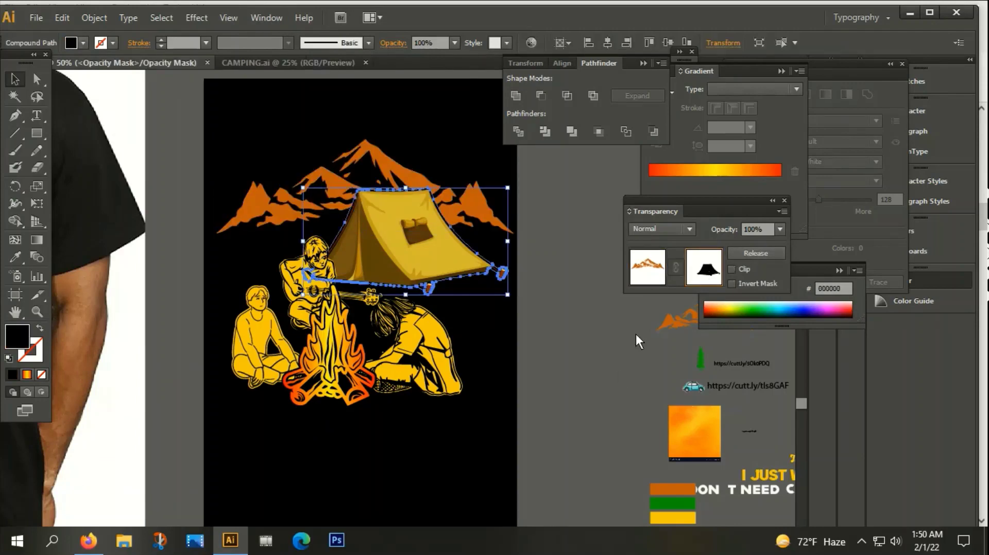
left_click(594, 344)
Step: Return to the mountain artwork, check the gap around the tent, and select the link text
scroll(434, 181, "up", 4)
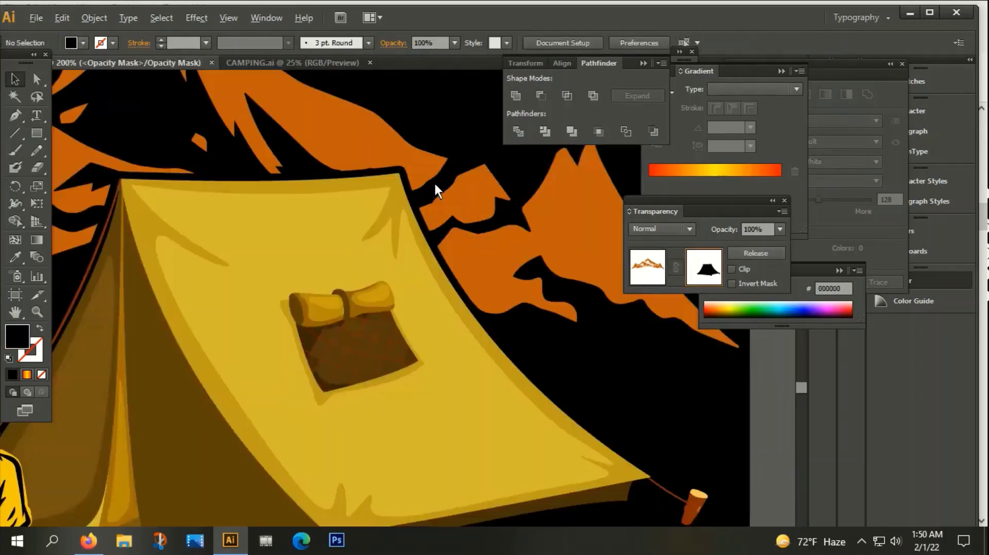
scroll(434, 182, "up", 3)
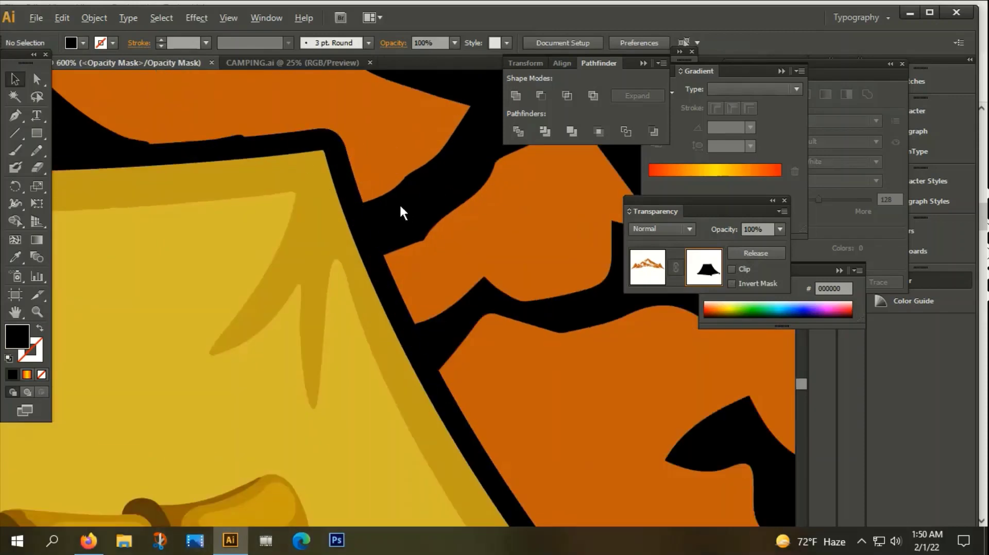
scroll(356, 180, "down", 3)
scroll(366, 195, "down", 3)
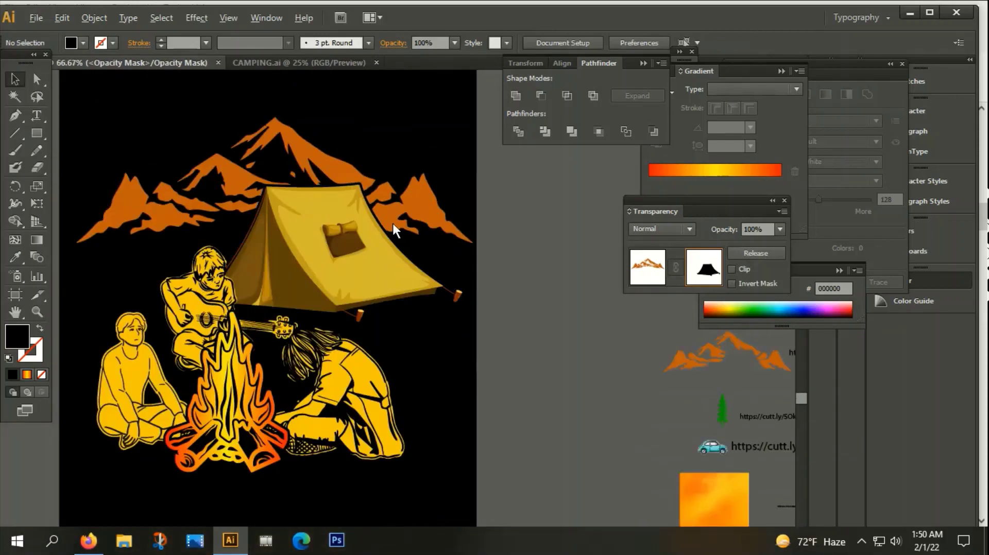
scroll(531, 282, "down", 1)
scroll(474, 274, "down", 1)
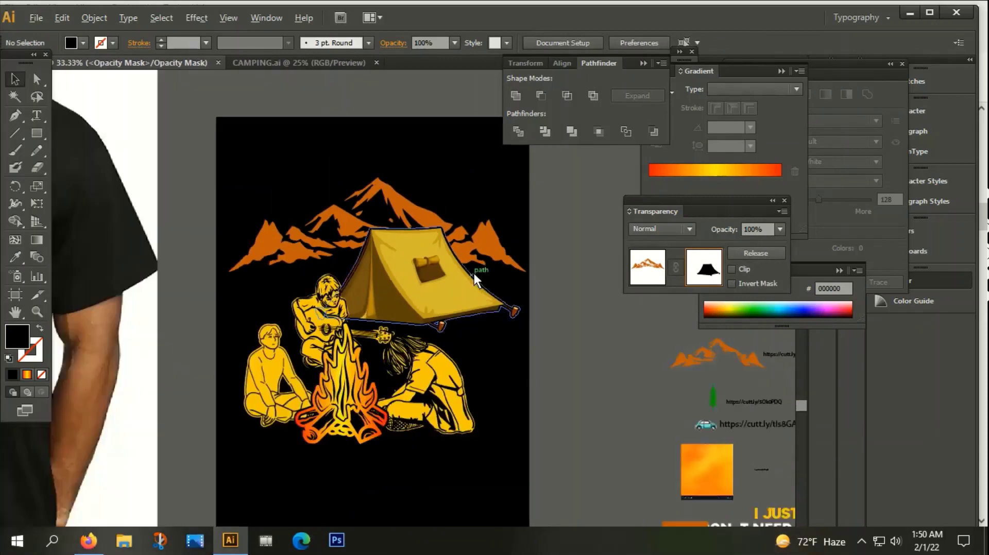
scroll(454, 280, "down", 1)
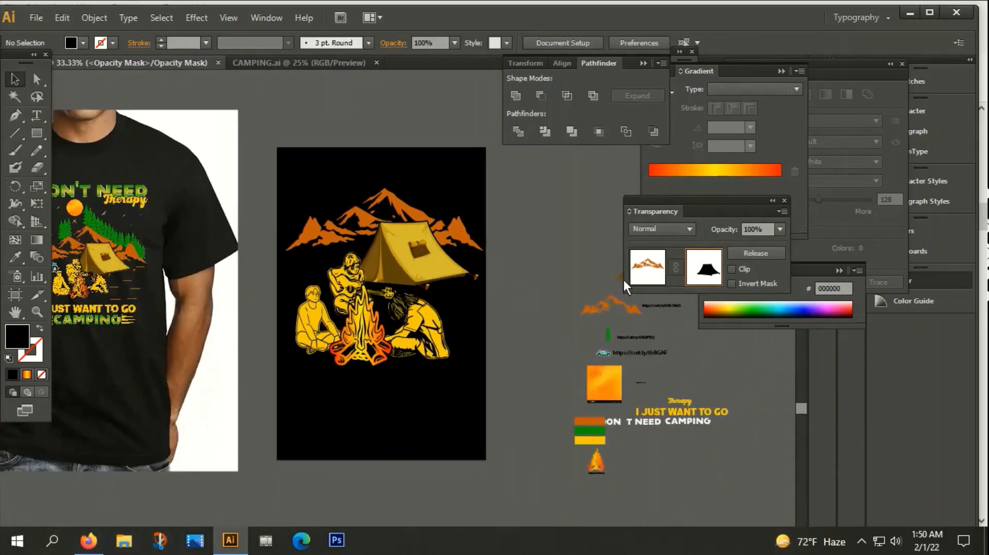
left_click(648, 267)
left_click(532, 291)
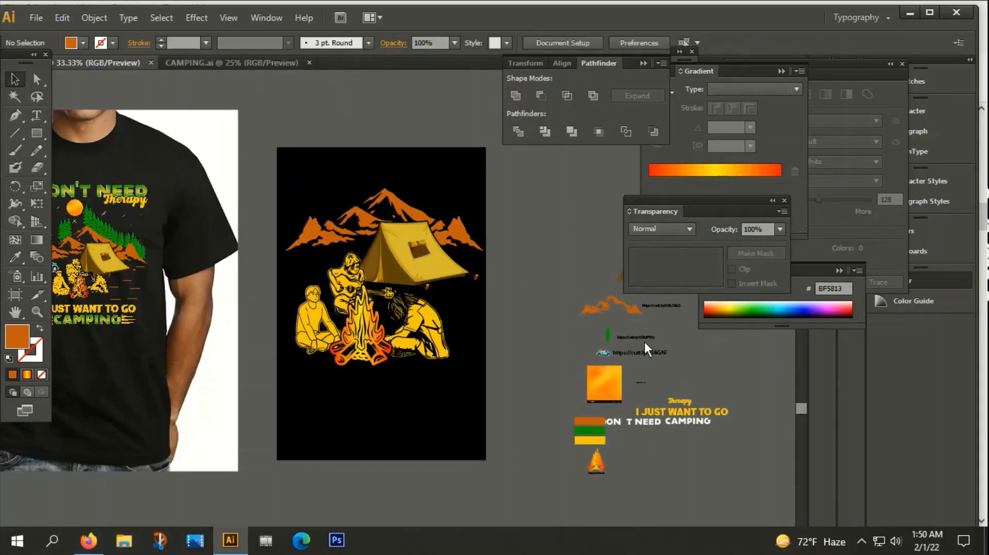
scroll(639, 341, "up", 3)
scroll(618, 336, "up", 2)
left_click(613, 336)
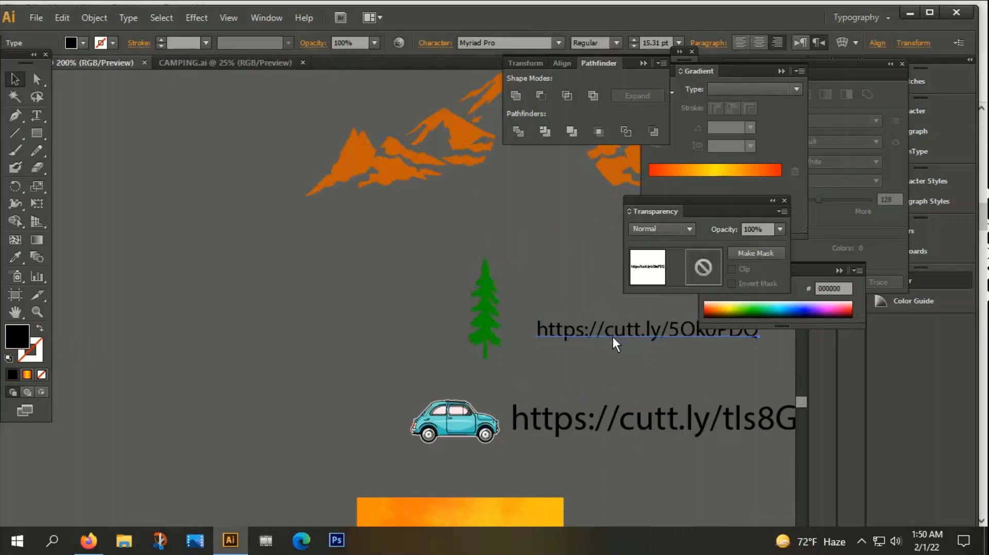
Step: Open the copied short link in Firefox to browse the pine tree image results
left_click(88, 541)
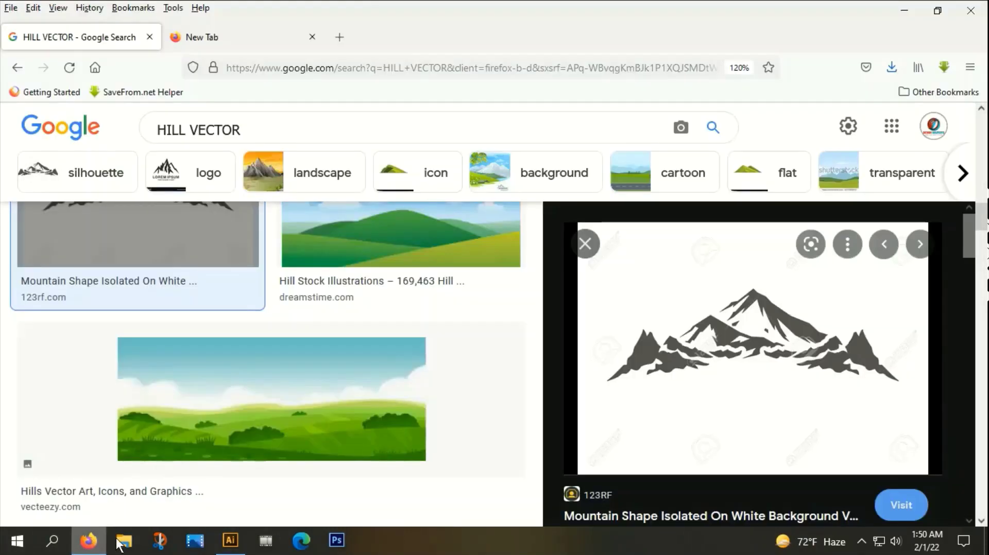
left_click(391, 68)
type("https://cutt.ly/5Ok0PDQ")
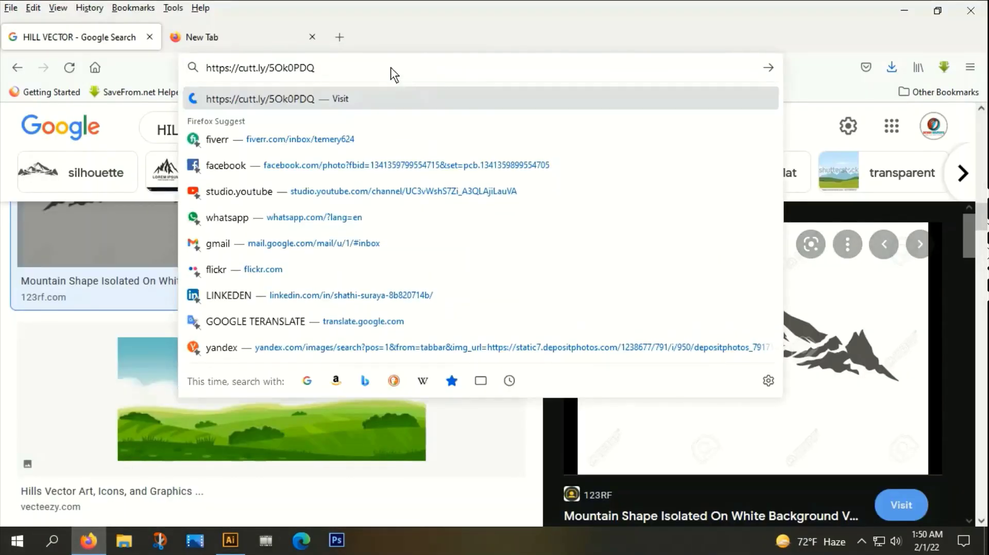
key("Return")
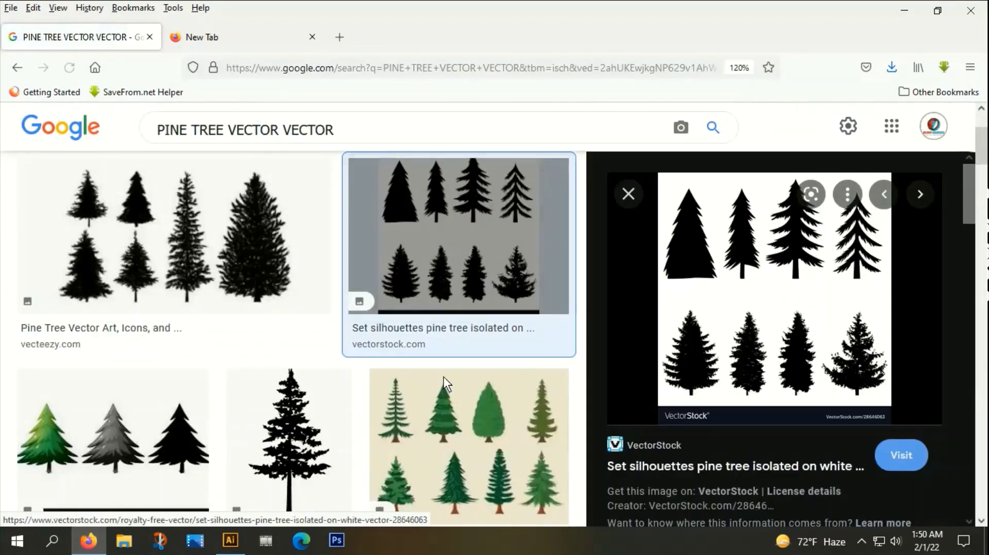
scroll(260, 389, "down", 5)
scroll(219, 396, "down", 5)
scroll(311, 418, "down", 5)
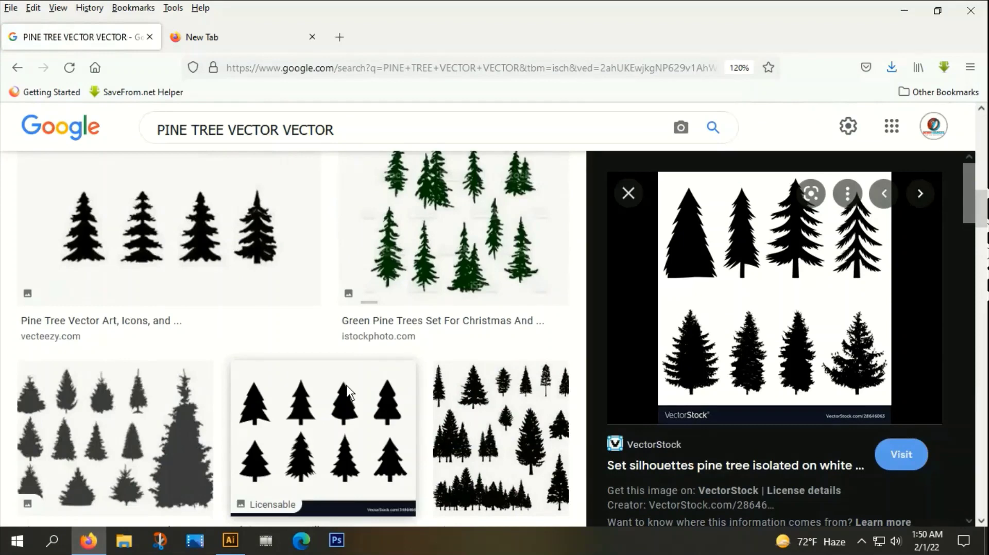
scroll(443, 388, "up", 2)
Step: Copy the pine tree silhouettes preview image, closing the VectorStock source tab
right_click(711, 275)
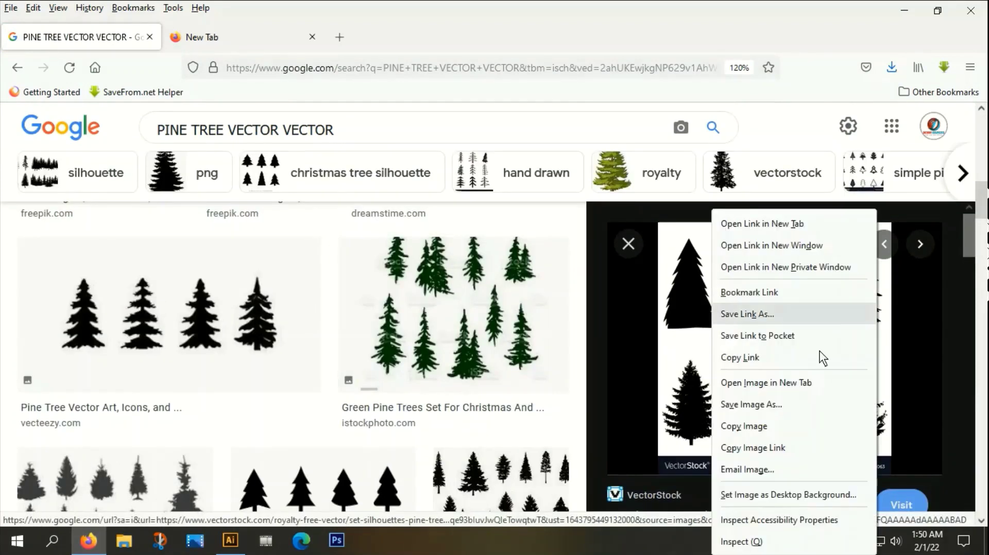
left_click(753, 426)
left_click(752, 422)
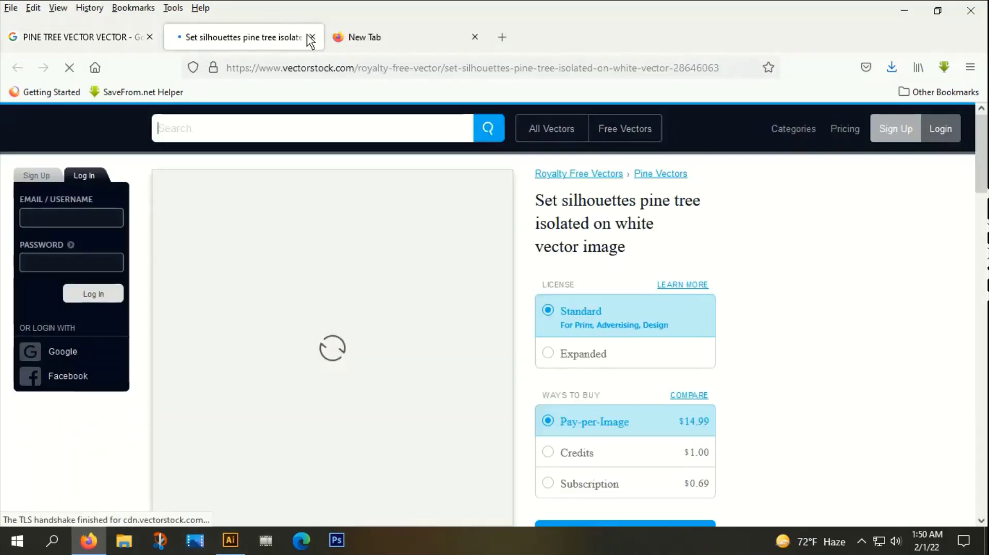
left_click(128, 38)
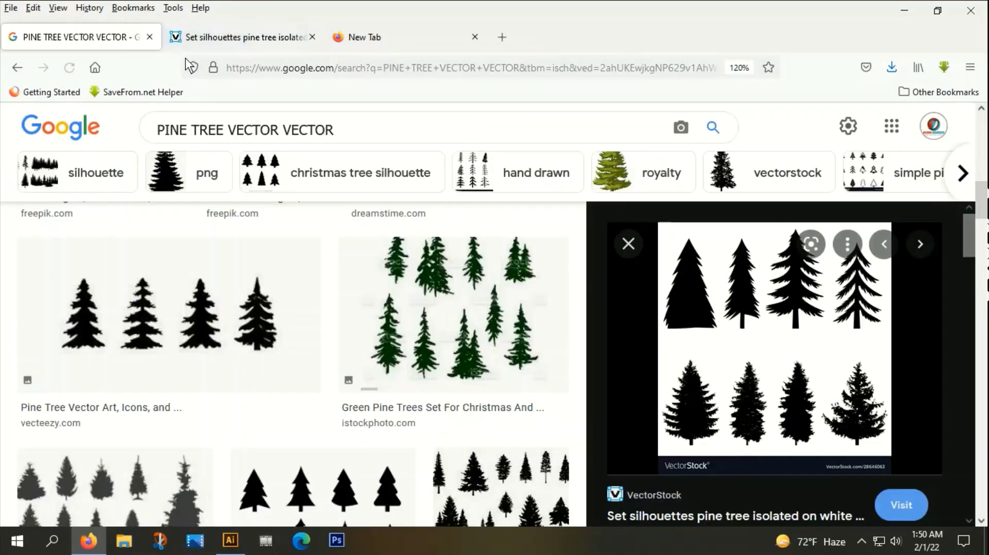
left_click(312, 37)
right_click(724, 276)
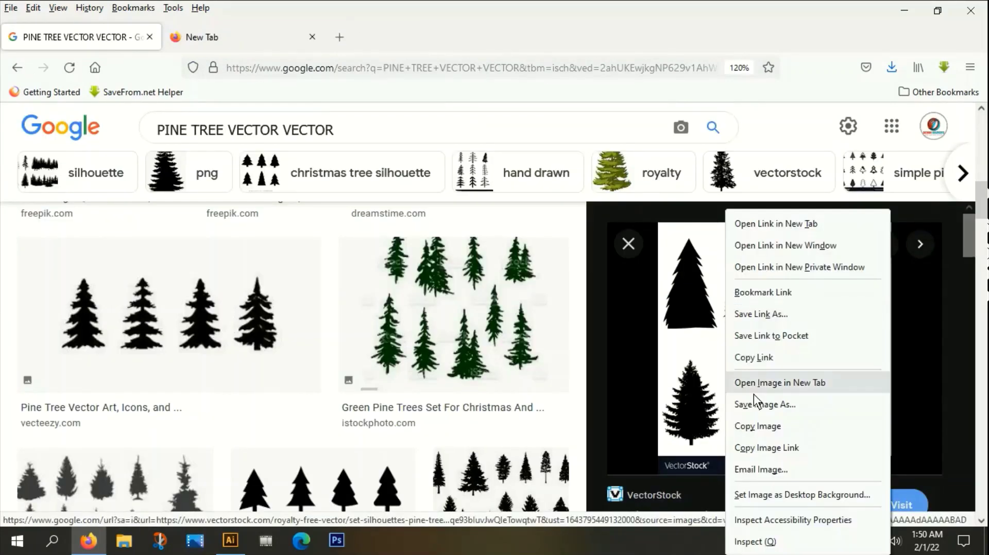
left_click(748, 426)
Step: Paste the pine tree image above the artwork, then Image Trace and Expand it
left_click(225, 548)
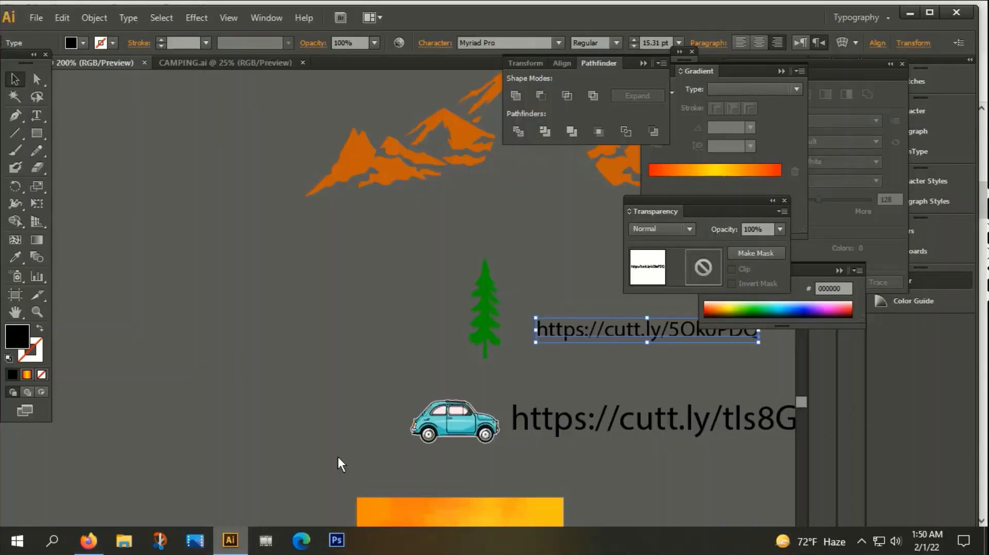
left_click(310, 321)
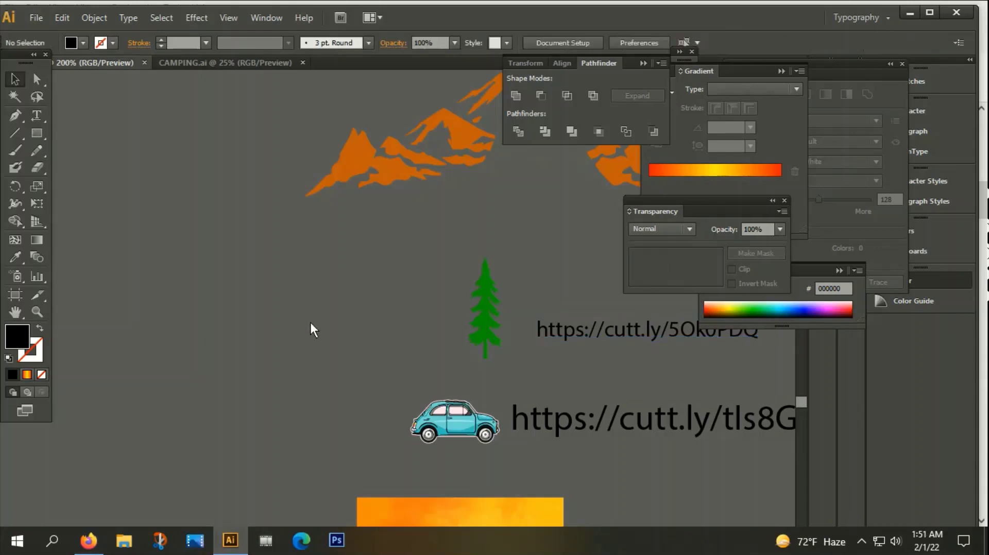
key("ctrl+v")
key("ctrl+minus")
key("ctrl+minus")
key("ctrl+minus")
key("ctrl+minus")
key("ctrl+minus")
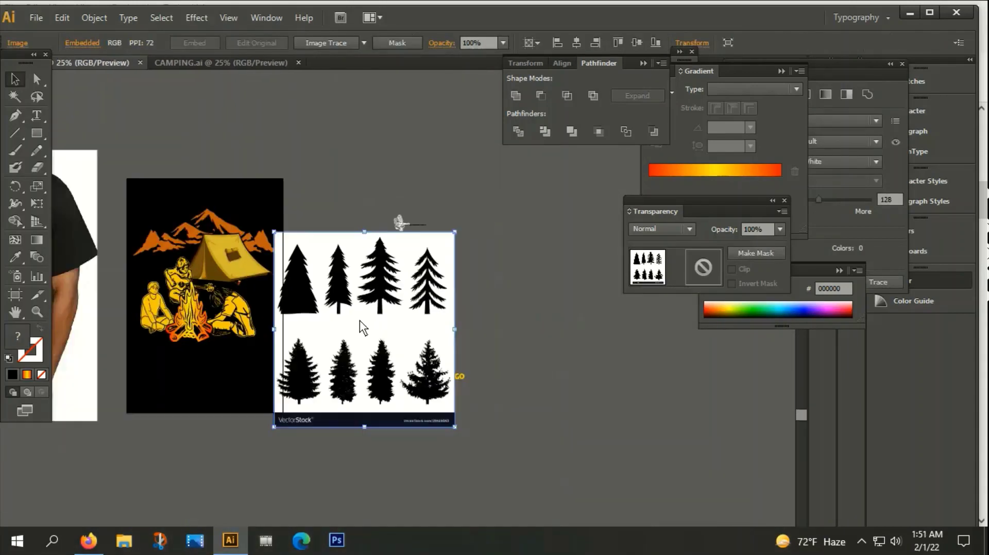
left_click_drag(416, 454, 260, 175)
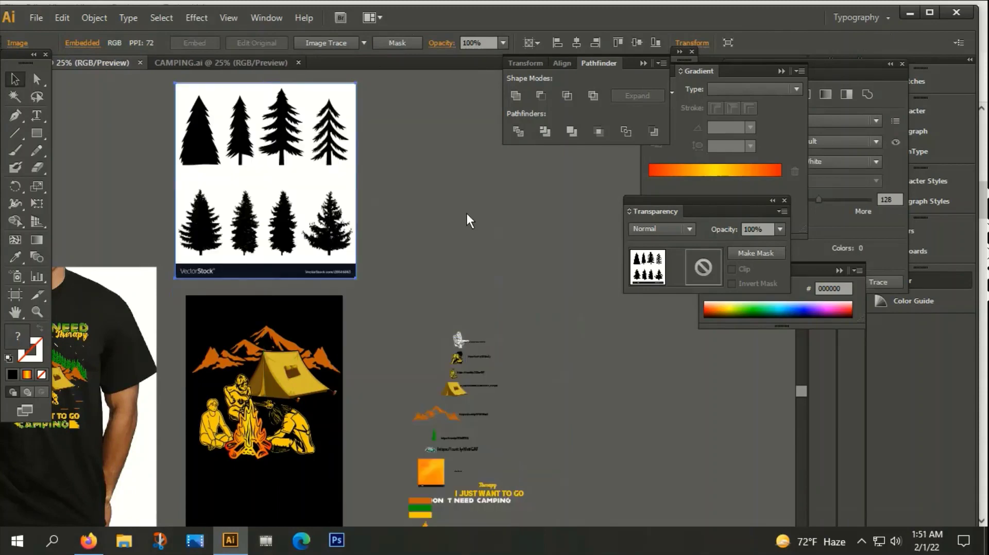
left_click(310, 40)
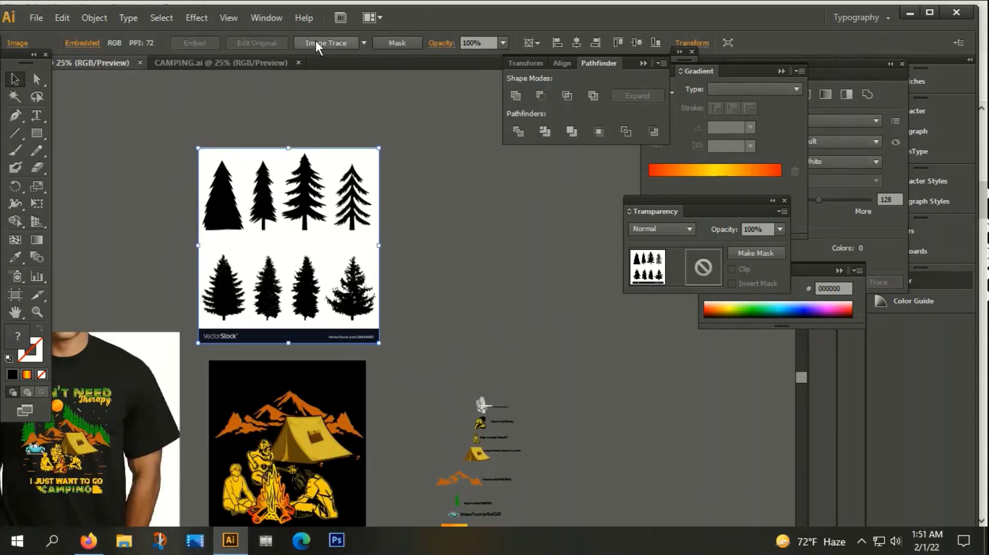
left_click(337, 44)
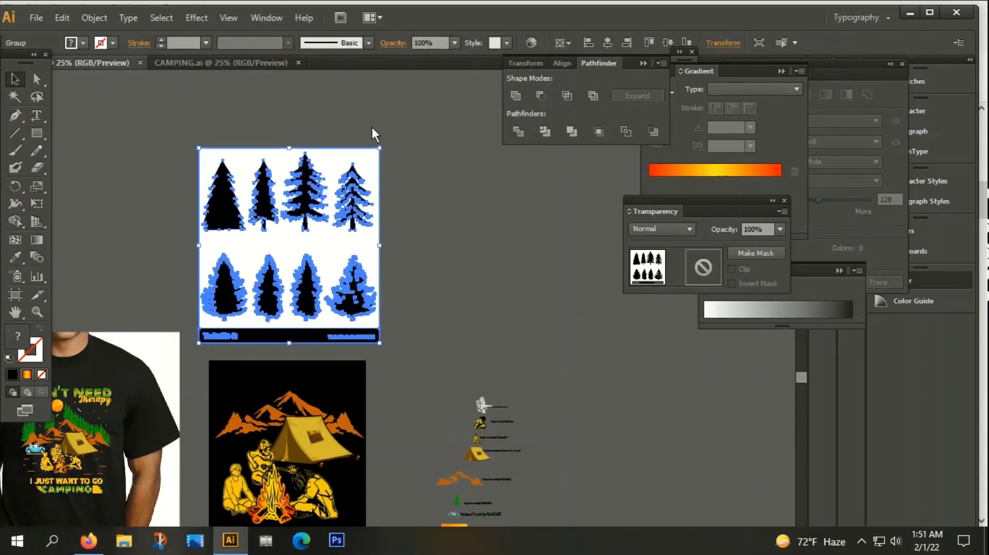
Step: Ungroup the traced trees, keep the third pine, and delete the rest and the VectorStock bar
right_click(328, 155)
left_click(381, 241)
left_click(432, 251)
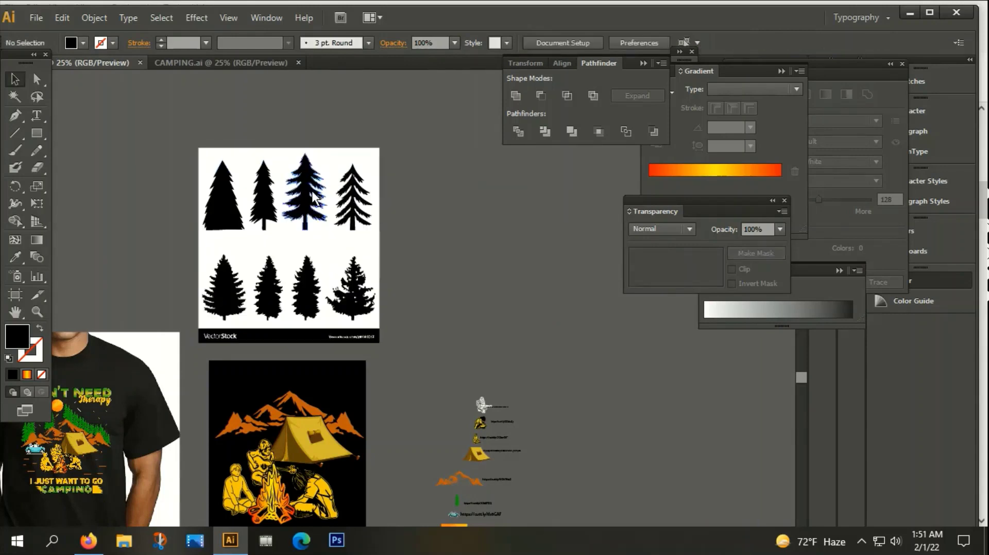
left_click_drag(314, 206, 552, 228)
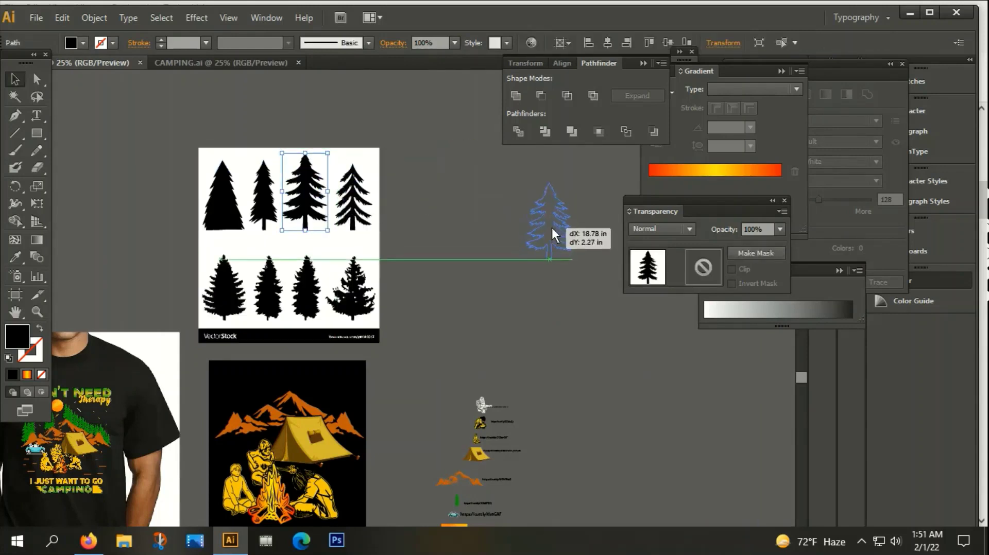
left_click_drag(200, 157, 402, 268)
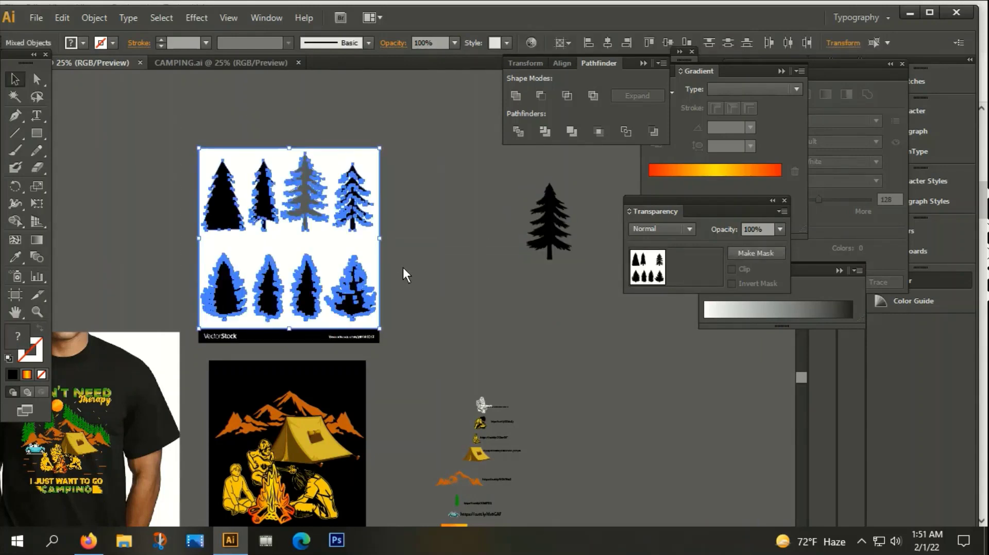
key("Delete")
left_click_drag(205, 199, 394, 343)
key("Delete")
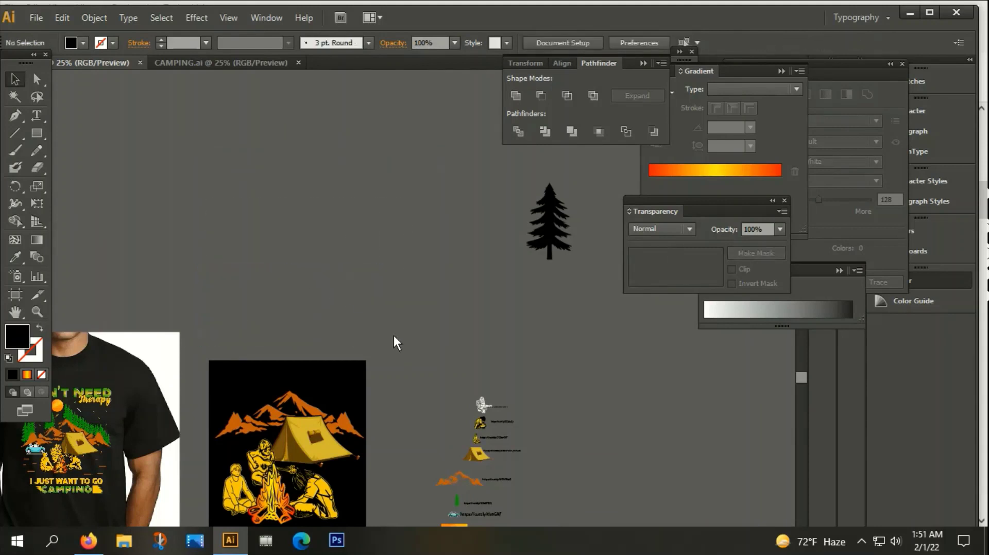
left_click_drag(536, 223, 303, 223)
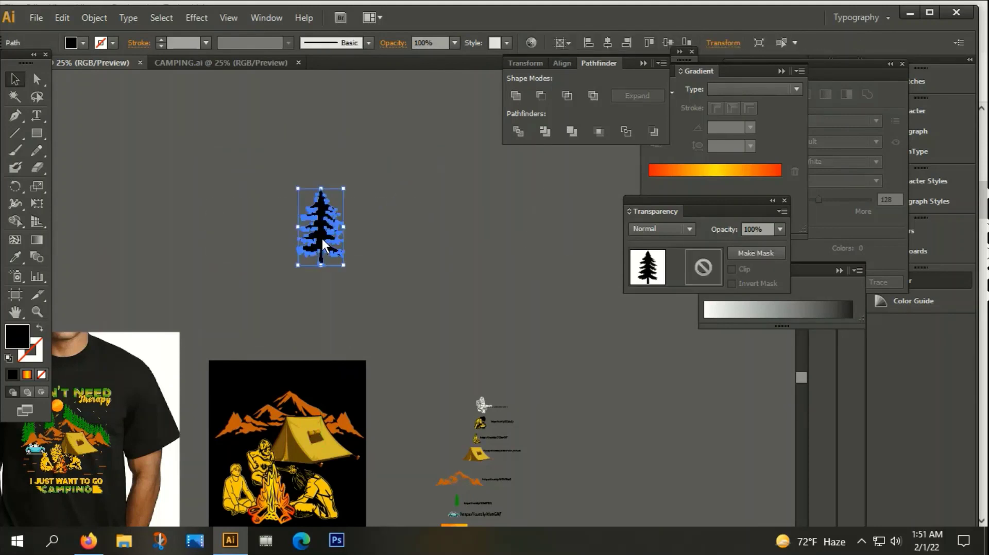
Step: Select the pine tree, entering and leaving isolation mode along the way
scroll(323, 232, "up", 2)
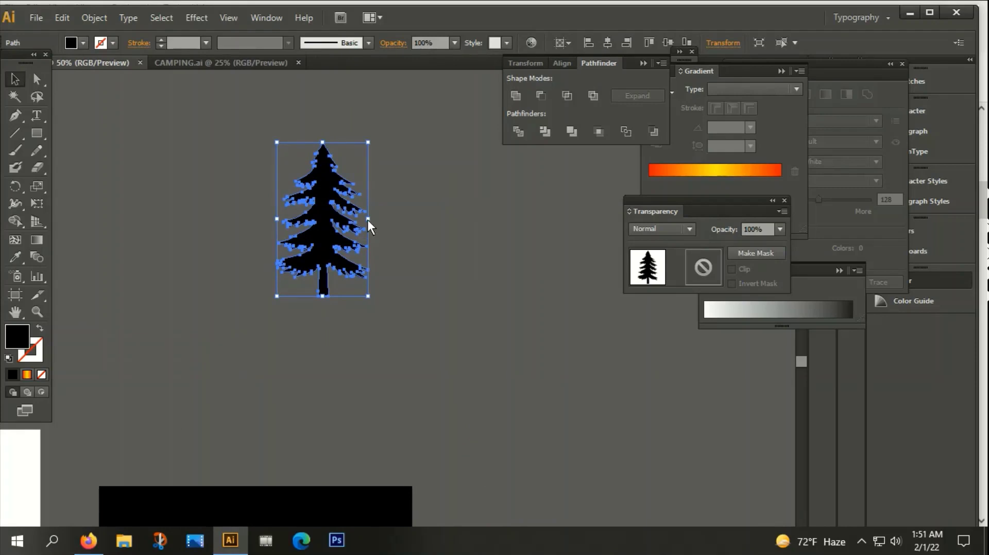
left_click_drag(368, 226, 358, 226)
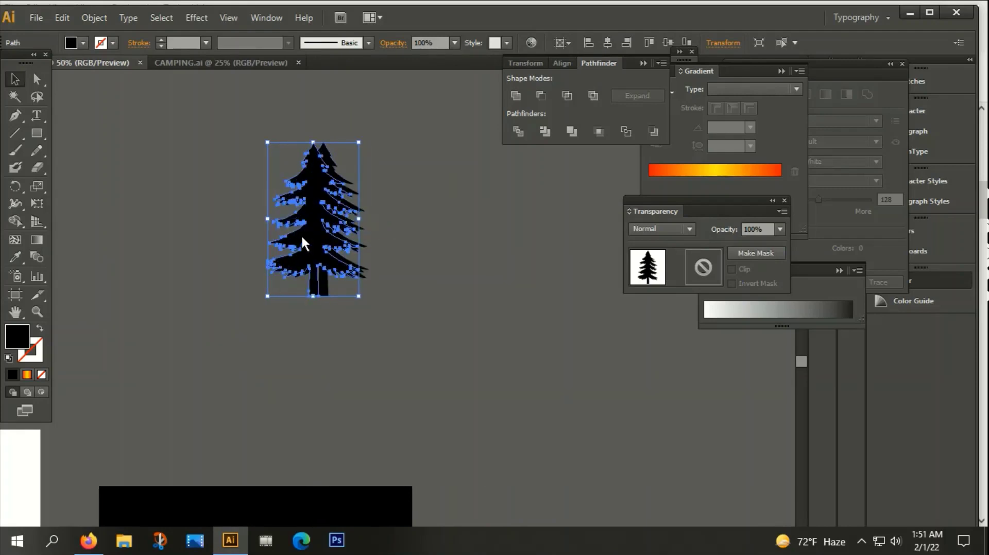
key("Delete")
double_click(315, 225)
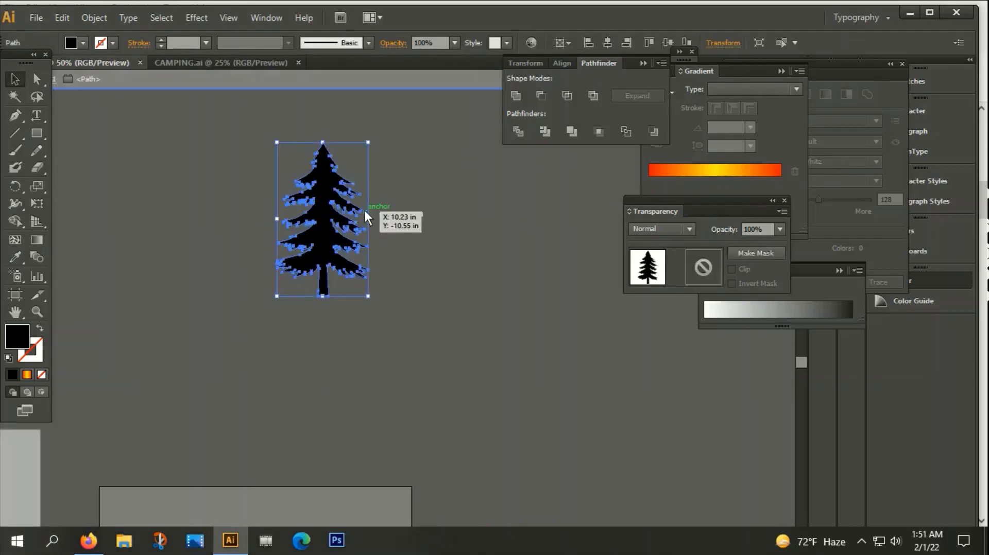
double_click(488, 250)
left_click(324, 223)
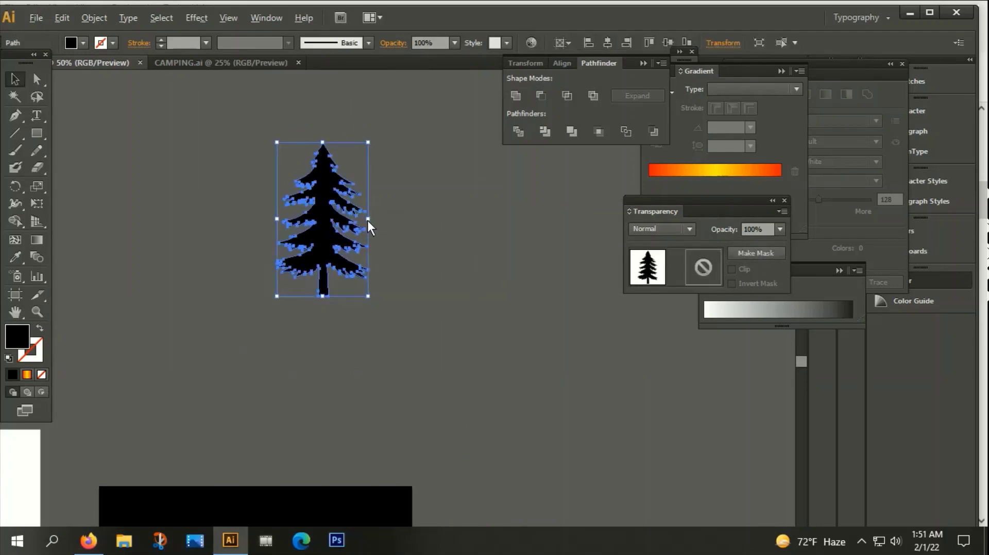
double_click(316, 224)
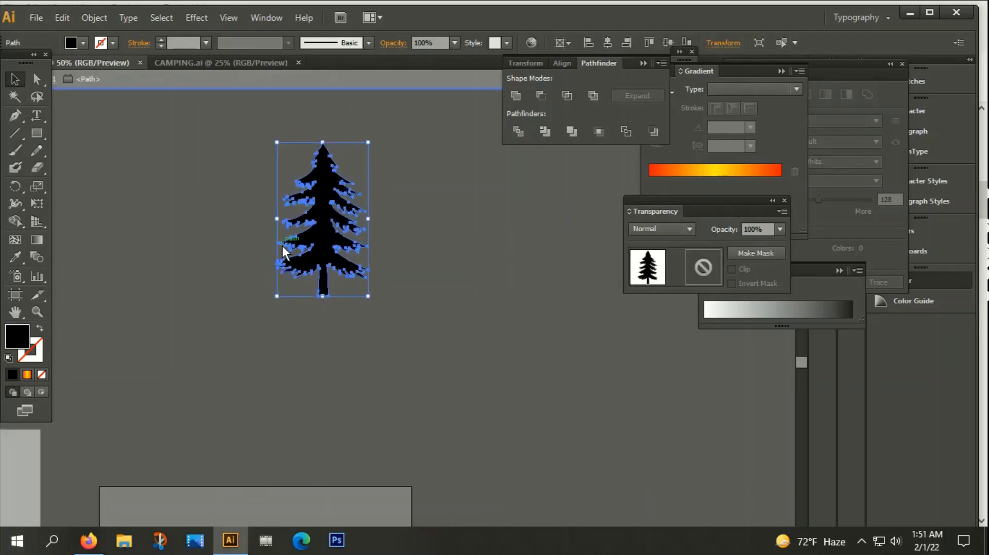
double_click(191, 174)
double_click(330, 215)
left_click(422, 217)
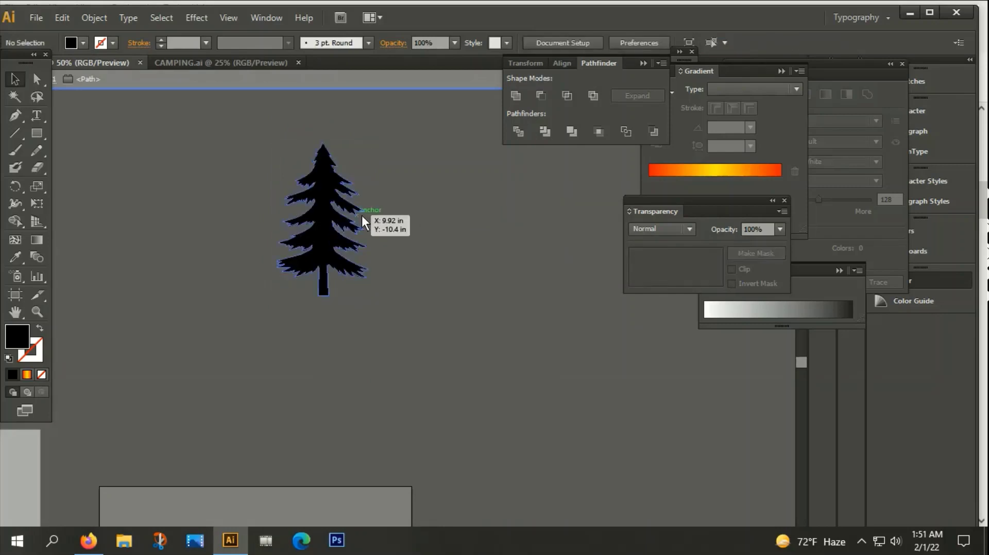
double_click(410, 207)
left_click(322, 211)
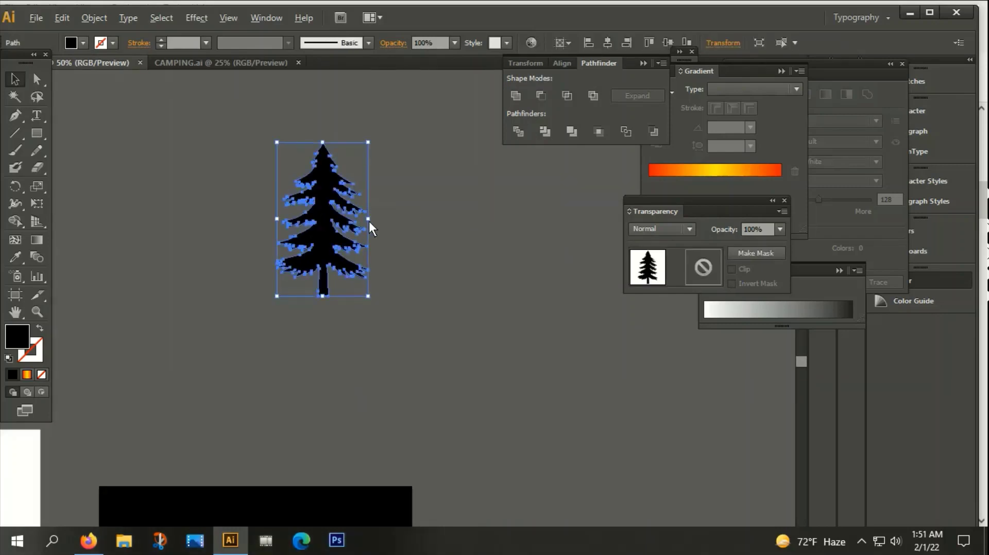
left_click(365, 221)
left_click(347, 220)
Step: Narrow the pine tree to about 2.01 in wide and place it beside the camping panel
left_click_drag(368, 218, 344, 220)
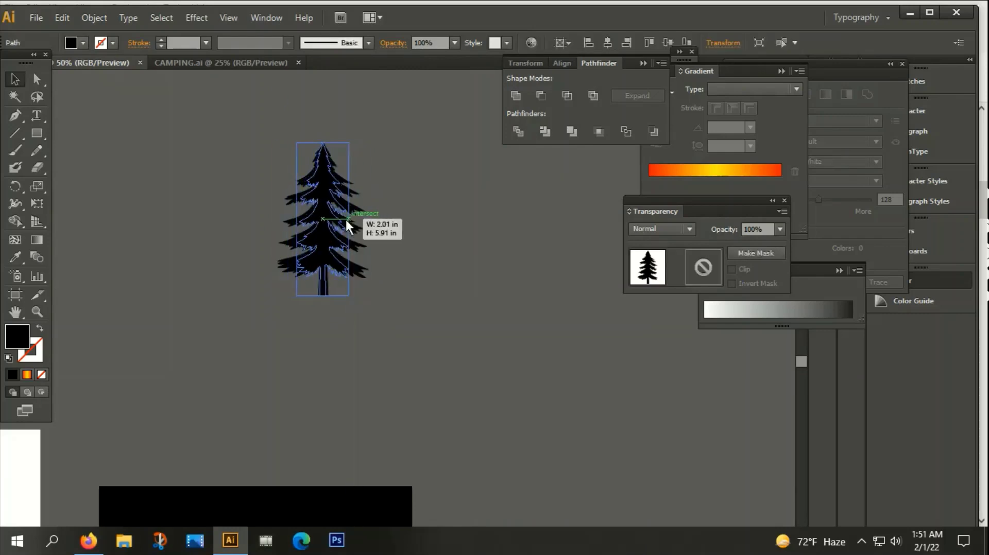
key("ctrl+minus")
key("ctrl+minus")
scroll(413, 282, "down", 3)
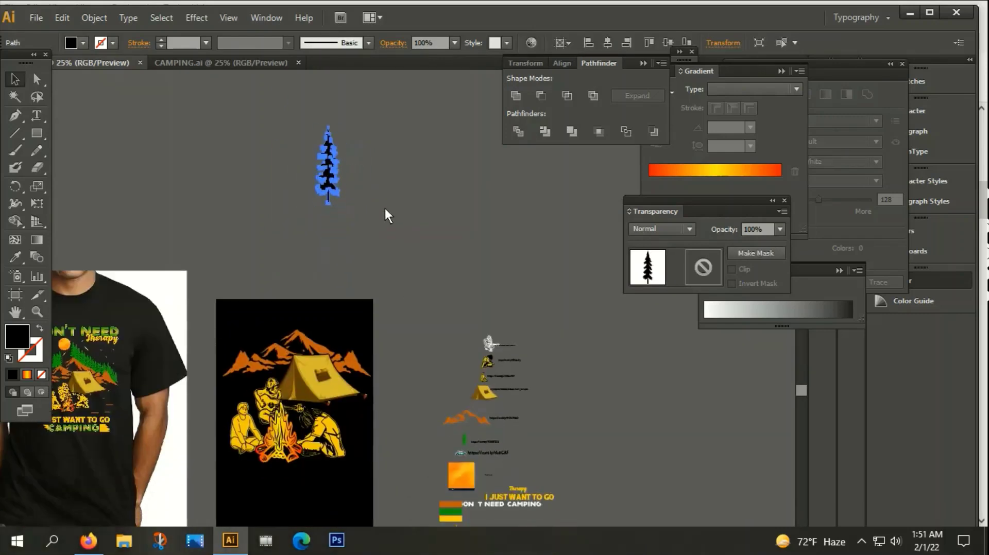
mouse_move(335, 243)
left_mouse_down()
mouse_move(334, 217)
mouse_move(401, 393)
left_mouse_up()
scroll(435, 249, "down", 2)
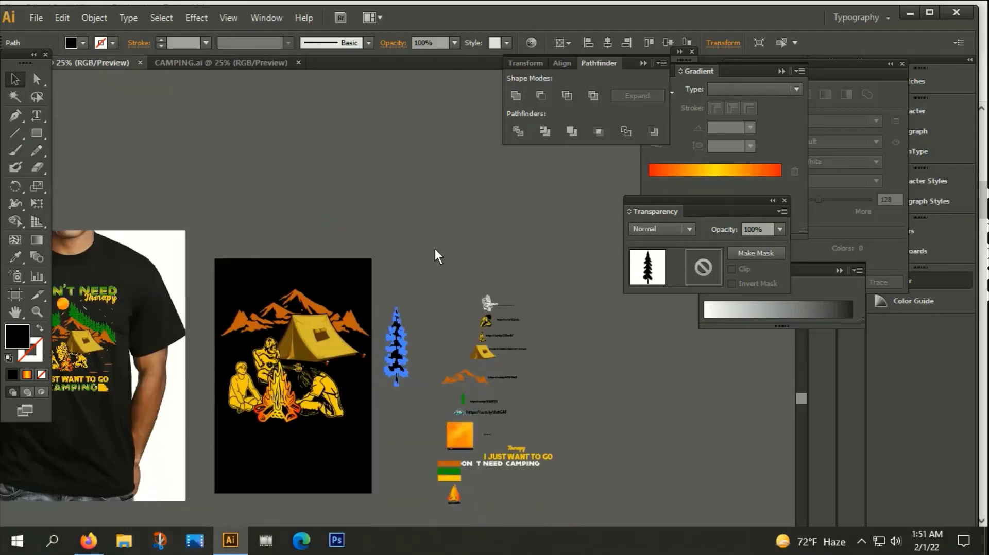
Step: Recolour the tree green (17AA0B) by sampling the green swatch block with the Eyedropper
key("i")
left_click(449, 466)
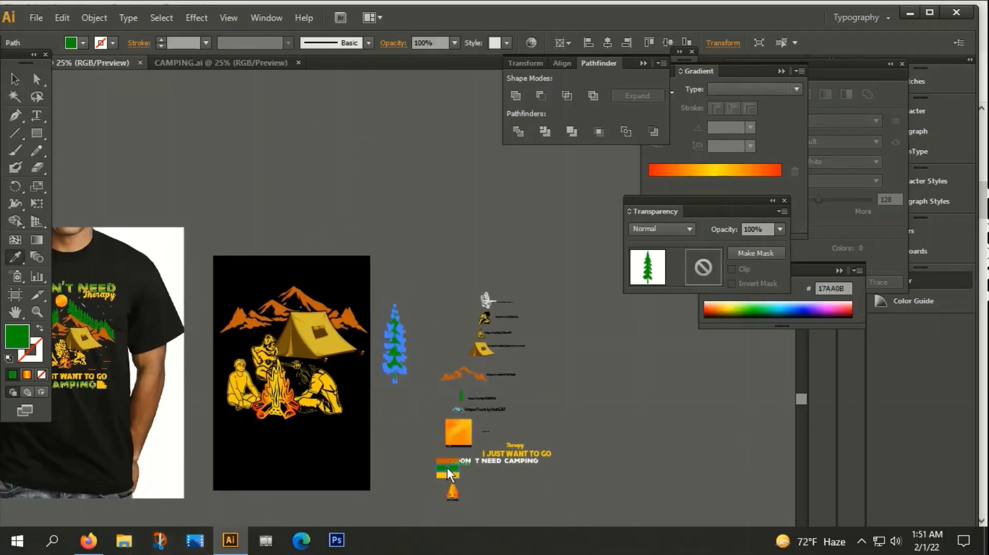
left_click(15, 79)
left_click(223, 183)
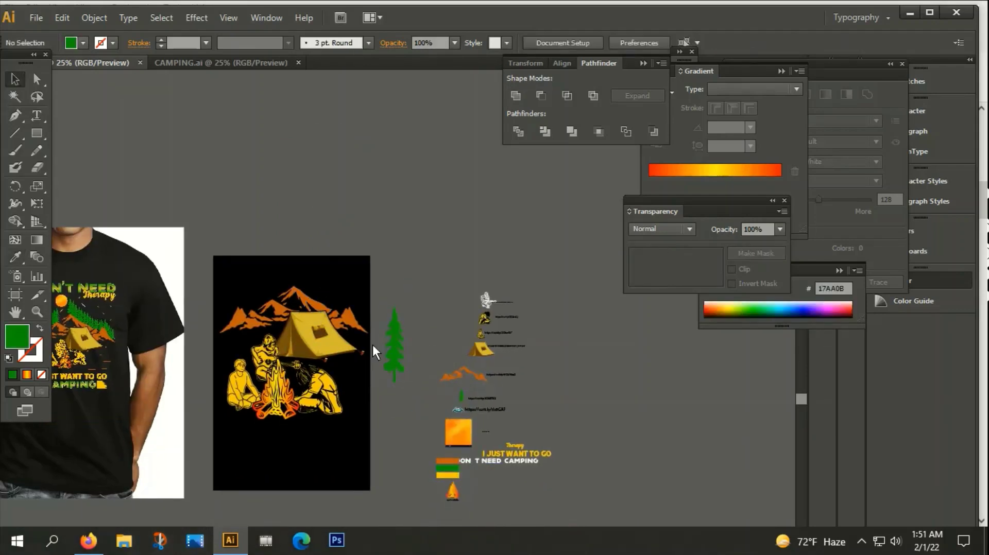
Step: Move the green tree onto the artwork's upper left and shrink it
left_click_drag(395, 368, 242, 333)
scroll(242, 332, "up", 4)
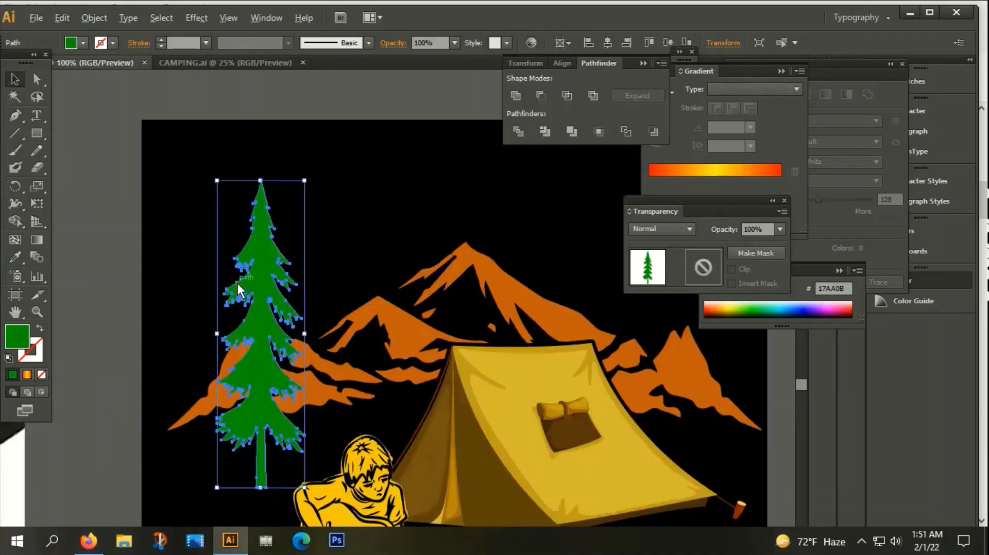
scroll(237, 284, "up", 1)
left_click_drag(338, 131, 306, 213)
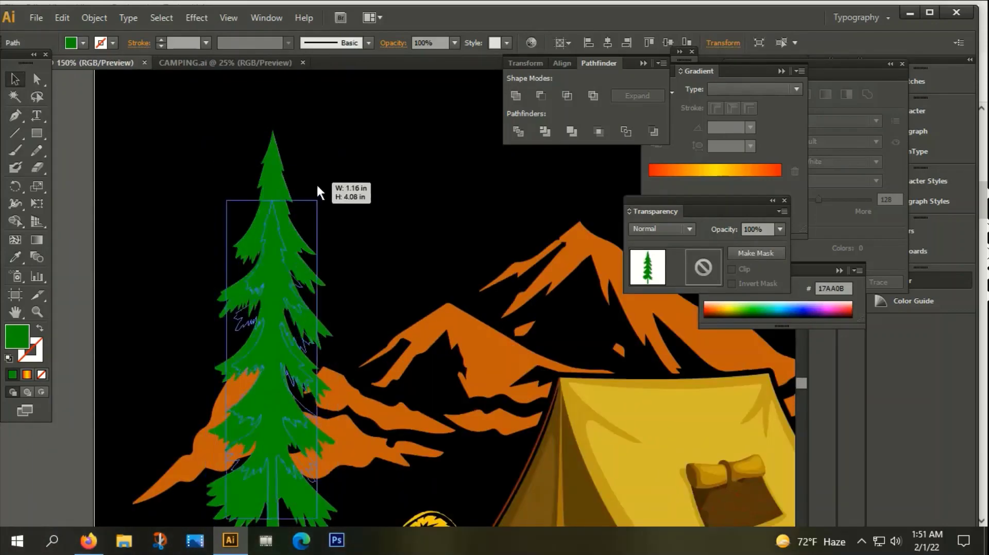
left_click(333, 193)
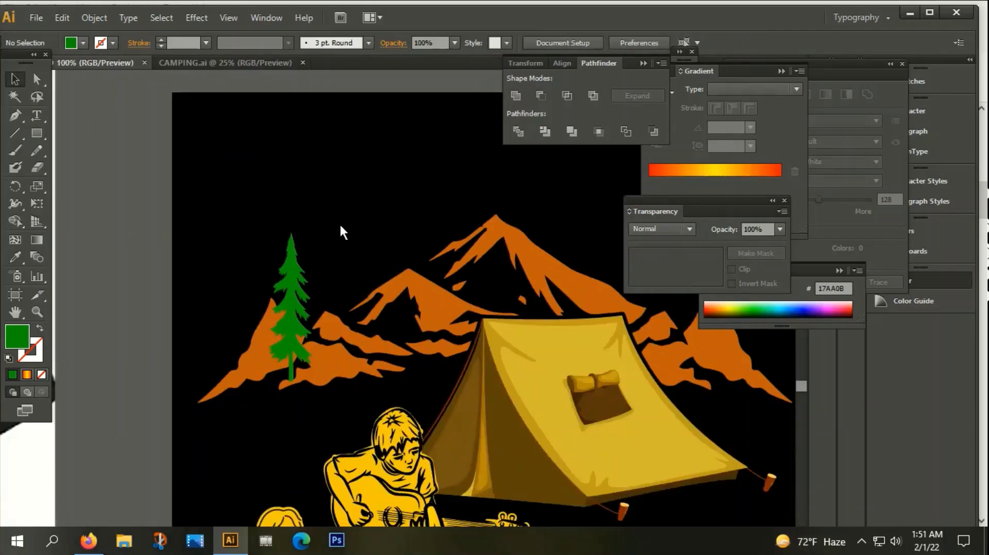
mouse_move(261, 335)
left_mouse_down()
mouse_move(259, 284)
mouse_move(221, 279)
mouse_move(209, 298)
mouse_move(287, 220)
left_mouse_up()
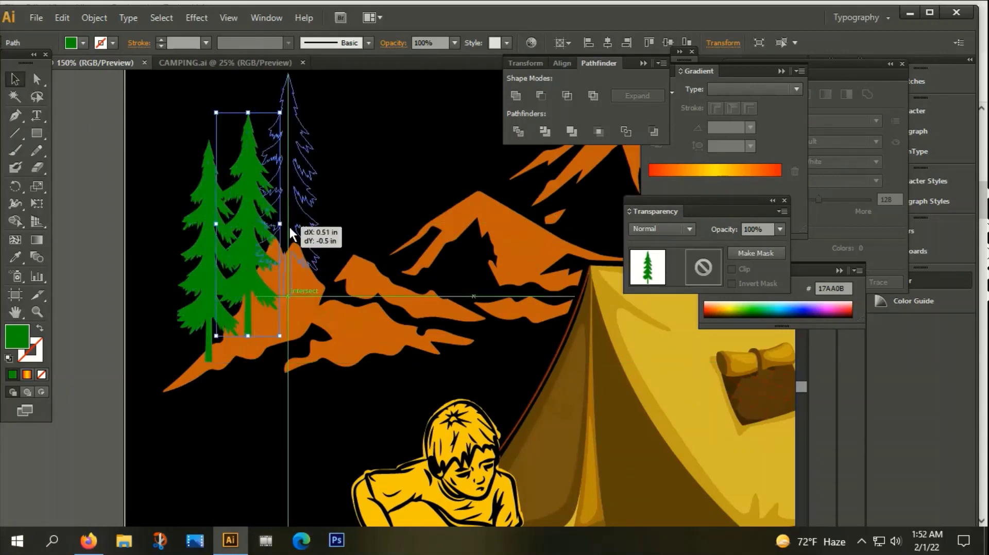
Step: Position a green tree copy on the mountain ridge left of the tent, aligning its trunk
scroll(286, 219, "down", 2)
scroll(326, 208, "down", 2)
scroll(292, 304, "up", 1)
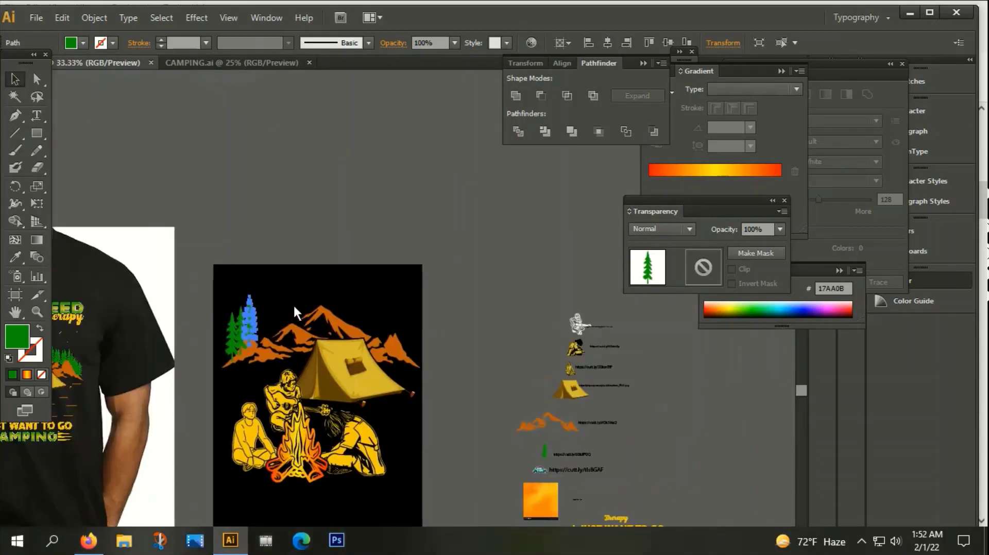
scroll(244, 322, "up", 1)
scroll(243, 320, "up", 1)
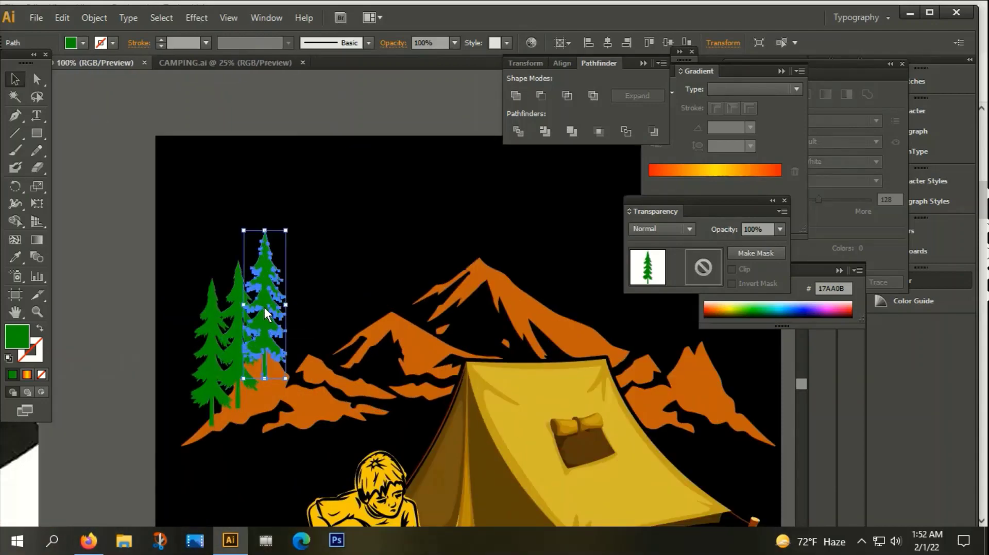
mouse_move(264, 306)
left_mouse_down()
mouse_move(318, 299)
mouse_move(326, 313)
mouse_move(347, 306)
left_mouse_up()
scroll(313, 309, "up", 3)
scroll(348, 307, "down", 4)
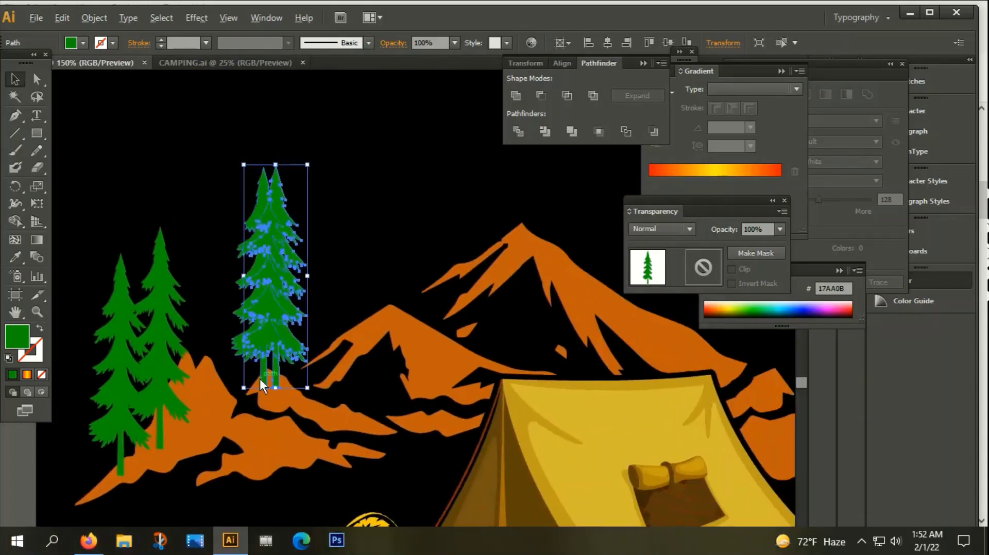
scroll(259, 379, "up", 4)
double_click(283, 373)
left_click(369, 320)
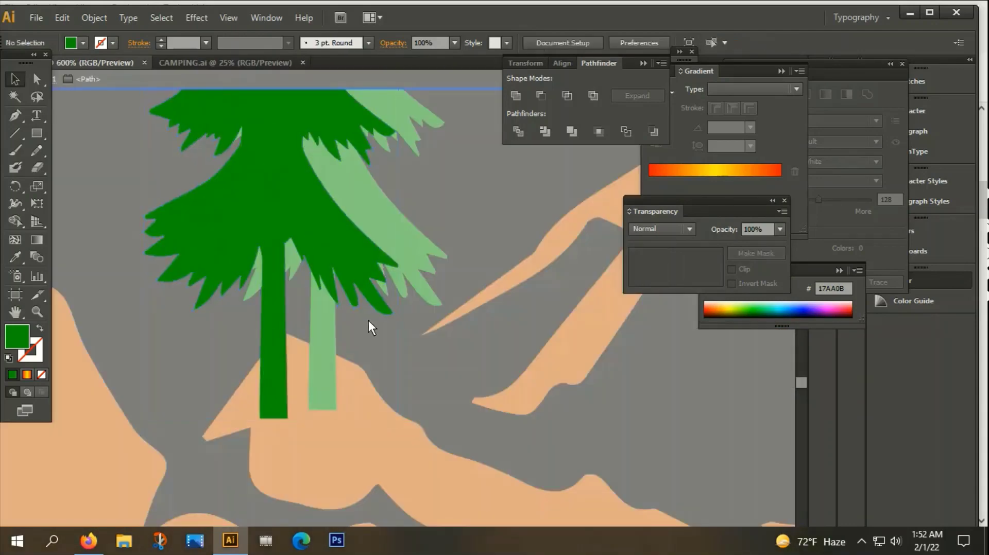
left_click(378, 78)
left_click(312, 310)
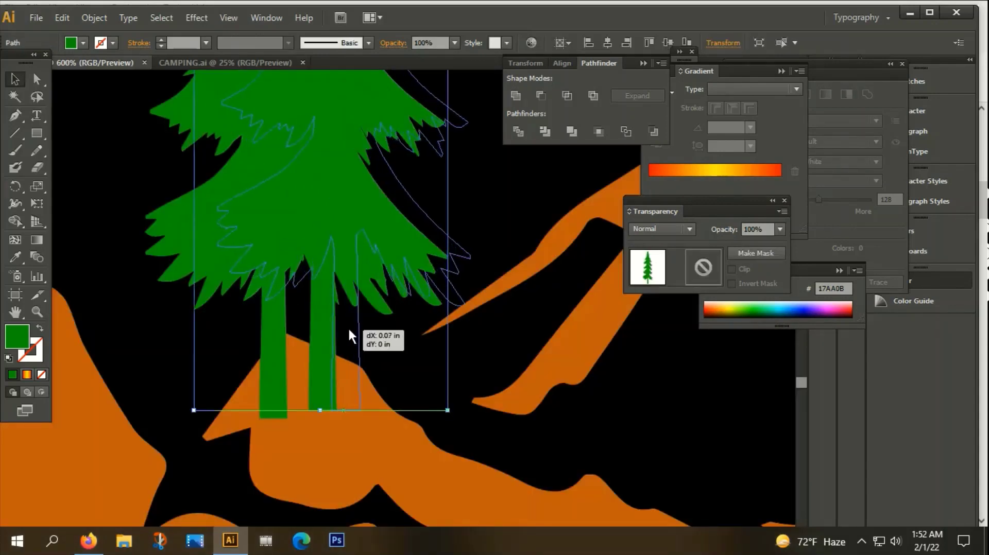
left_click_drag(312, 309, 347, 327)
left_click_drag(276, 345, 258, 348)
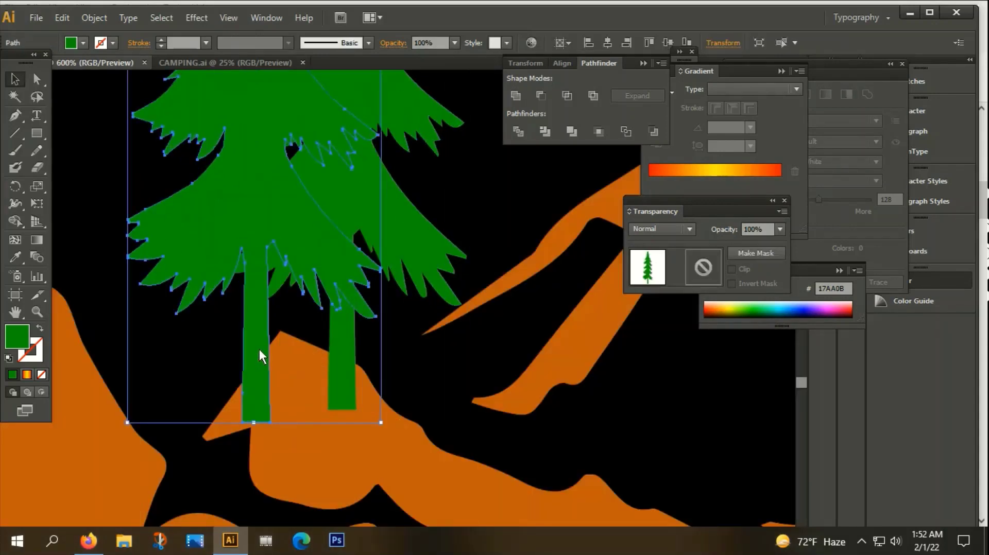
left_click(211, 334)
Step: Raise the right tree slightly and shift the tree pair right along the ridge
scroll(223, 331, "down", 2)
scroll(223, 326, "down", 3)
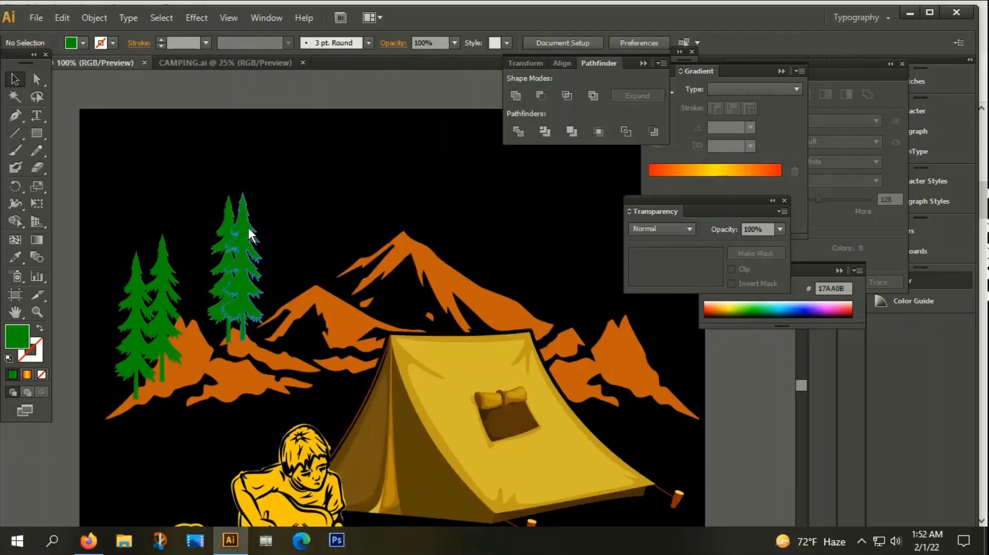
mouse_move(248, 228)
left_mouse_down()
mouse_move(232, 200)
mouse_move(236, 247)
mouse_move(295, 247)
left_mouse_up()
scroll(235, 319, "up", 3)
scroll(232, 249, "up", 2)
scroll(296, 319, "down", 2)
scroll(289, 316, "down", 2)
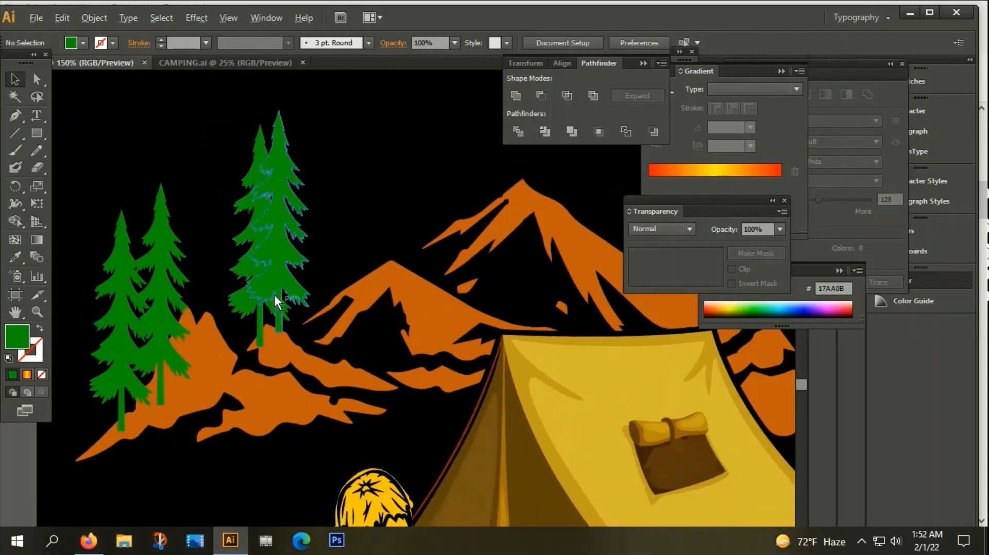
mouse_move(317, 206)
left_mouse_down()
mouse_move(344, 202)
mouse_move(392, 159)
mouse_move(387, 180)
mouse_move(471, 133)
left_mouse_up()
left_click(392, 158)
Step: Zoom in closely on the orange mountain and the pine tree trunks above the tent
key("ctrl+plus")
left_click(495, 307)
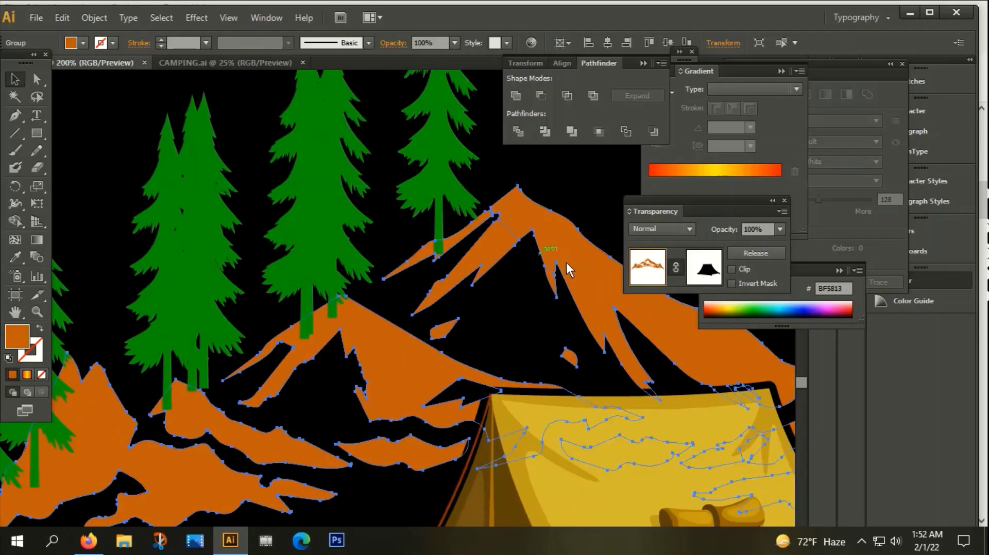
key("ctrl+plus")
key("ctrl+plus")
left_click(408, 309)
key("ctrl+plus")
key("ctrl+plus")
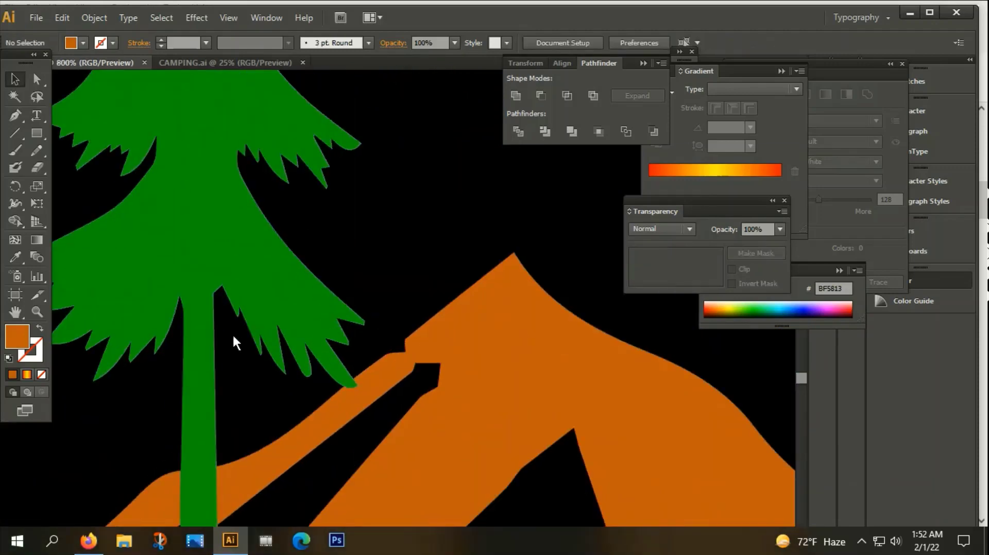
scroll(233, 333, "down", 2)
scroll(225, 410, "up", 2)
scroll(224, 410, "up", 1)
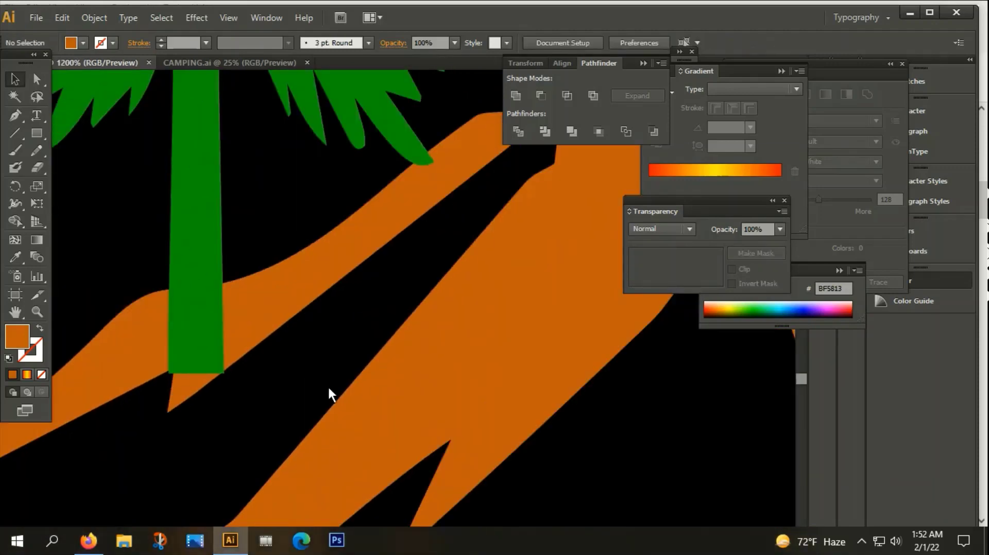
Step: Reposition a pine tree up onto the mountain ridge and shift it right
mouse_move(193, 329)
left_mouse_down()
mouse_move(173, 319)
mouse_move(230, 298)
mouse_move(279, 257)
left_mouse_up()
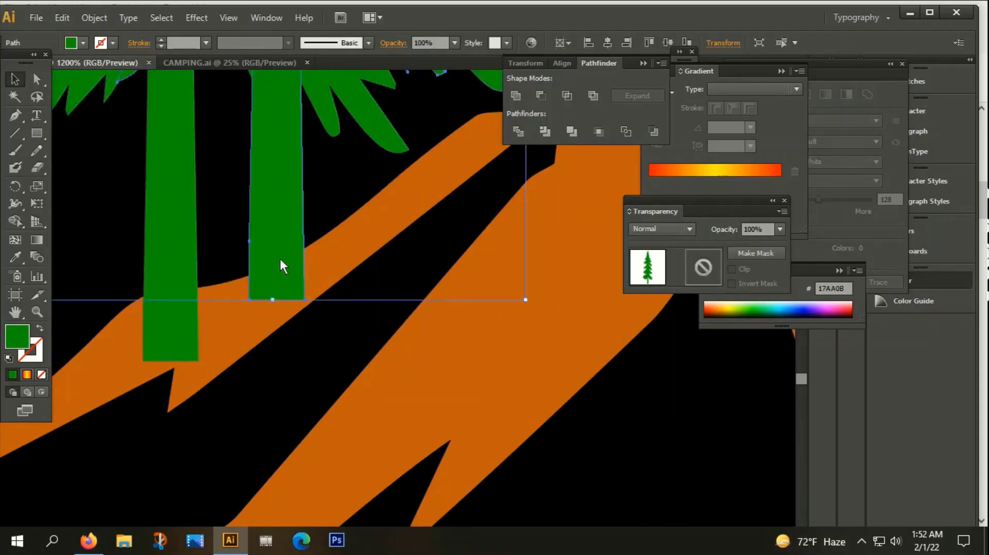
scroll(340, 267, "down", 4)
scroll(341, 268, "up", 1)
scroll(372, 304, "up", 3)
mouse_move(292, 305)
left_mouse_down()
mouse_move(296, 283)
mouse_move(351, 239)
mouse_move(431, 302)
left_mouse_up()
scroll(431, 305, "down", 3)
scroll(430, 305, "right", 2)
mouse_move(332, 200)
left_mouse_down()
mouse_move(462, 334)
mouse_move(566, 397)
left_mouse_up()
mouse_move(634, 394)
left_mouse_down()
mouse_move(445, 230)
mouse_move(476, 252)
mouse_move(495, 245)
left_mouse_up()
scroll(494, 244, "down", 5)
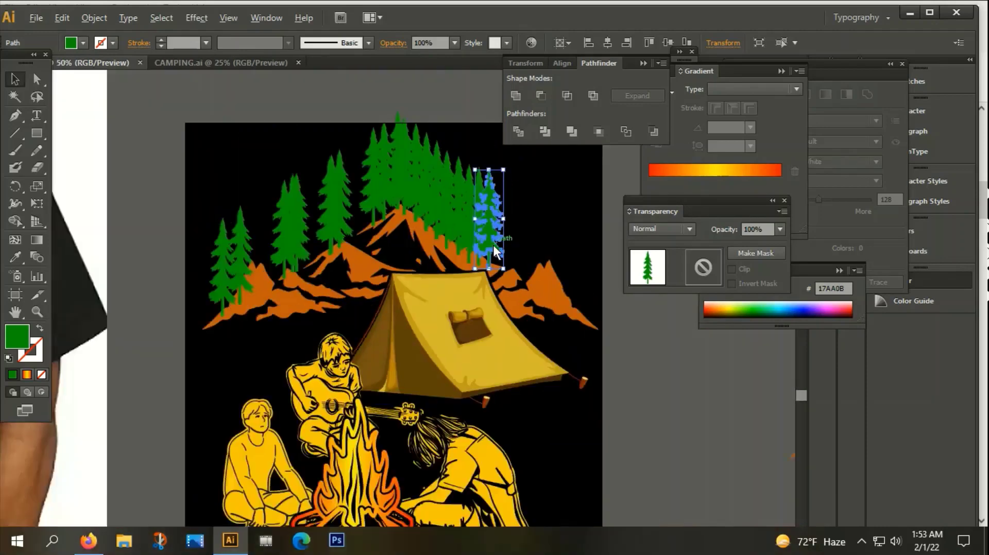
left_click(541, 243)
Step: Place another pine tree among the right-hand trees beside the mountain
left_click_drag(647, 307, 405, 314)
scroll(224, 287, "up", 3)
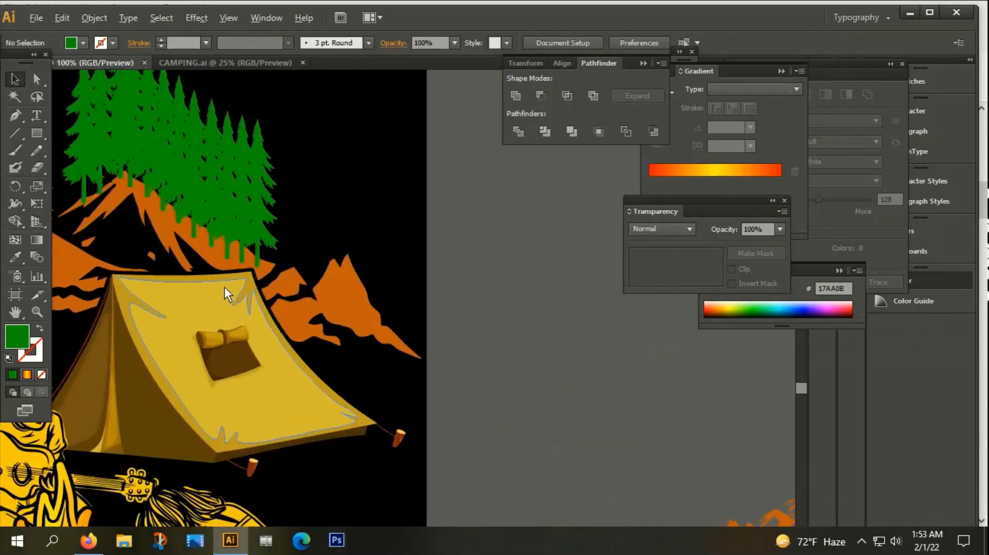
scroll(456, 291, "down", 5)
scroll(342, 297, "left", 3)
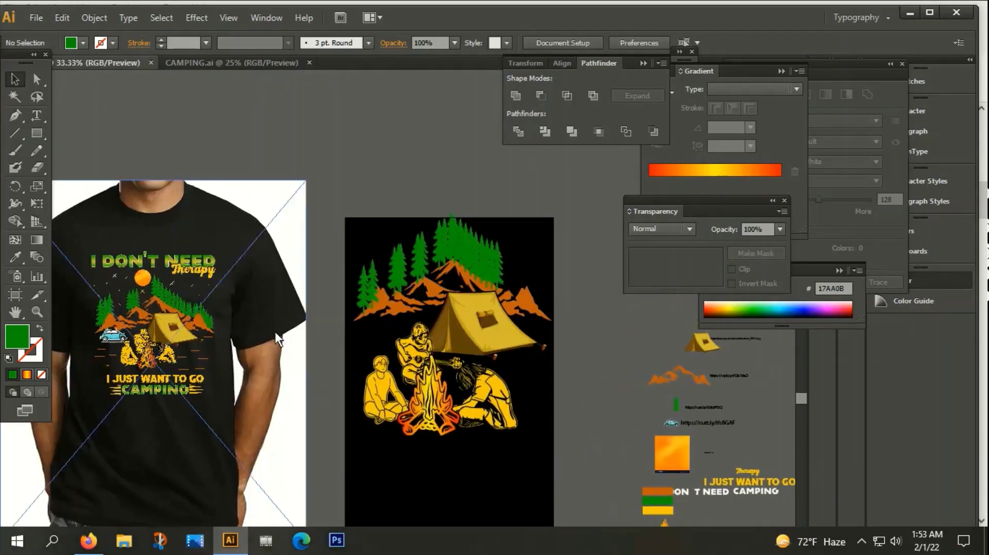
scroll(516, 313, "right", 3)
scroll(321, 288, "up", 4)
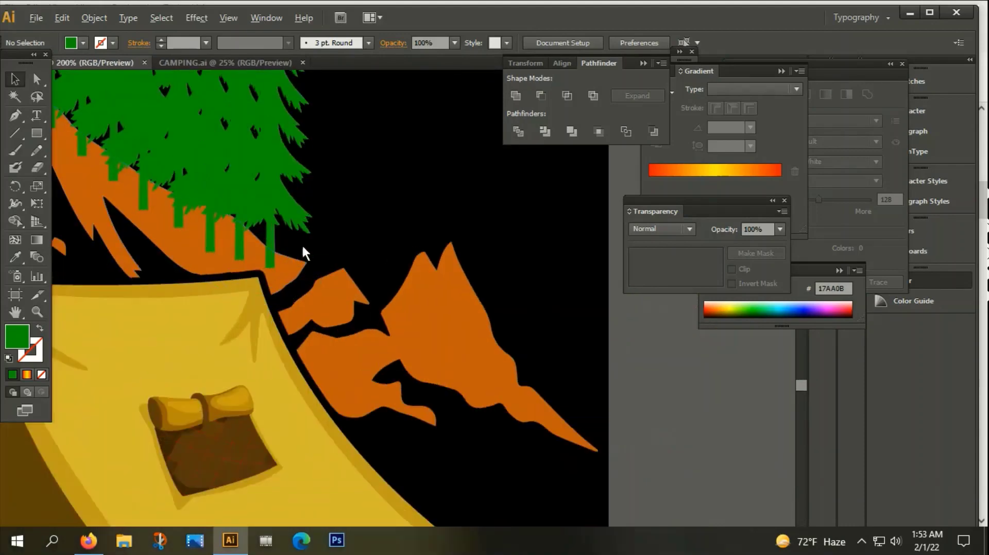
mouse_move(321, 288)
left_mouse_down()
mouse_move(338, 227)
mouse_move(416, 240)
mouse_move(463, 223)
left_mouse_up()
left_click(500, 298)
Step: Select the left, middle and right pine trees and group them together
key("ctrl+0")
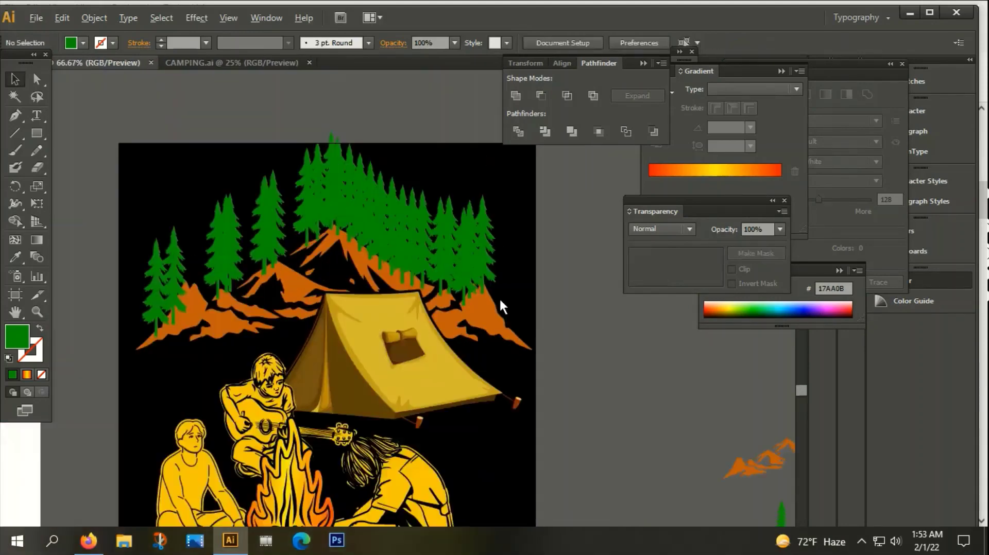
key("ctrl+minus")
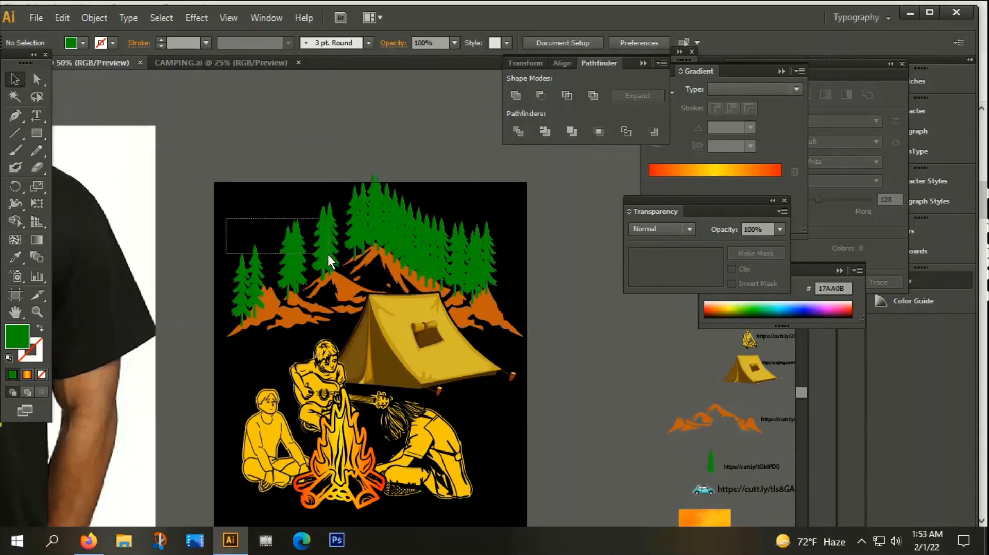
left_click_drag(282, 253, 328, 254)
left_click_drag(363, 153, 436, 235)
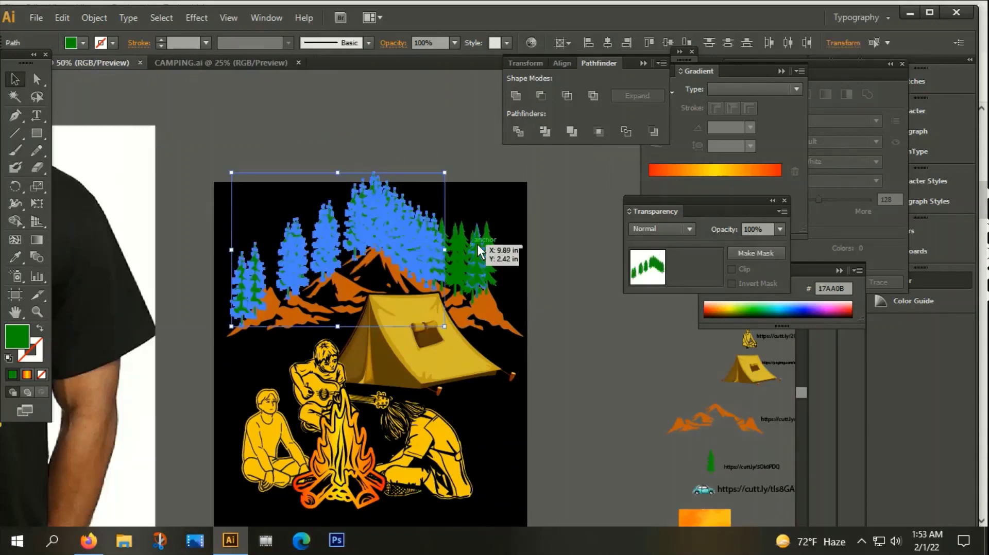
left_click_drag(461, 202, 526, 276)
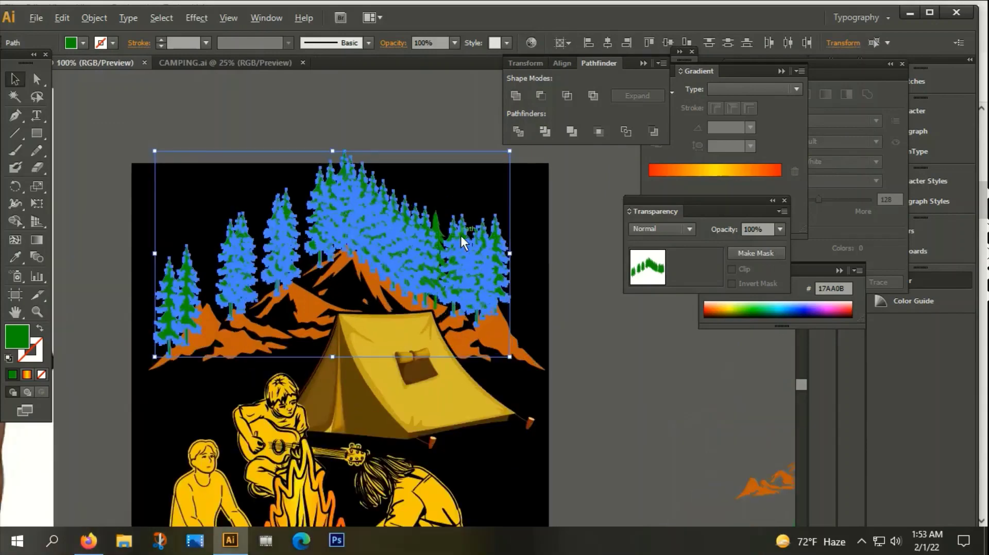
scroll(461, 242, "up", 3)
right_click(410, 208)
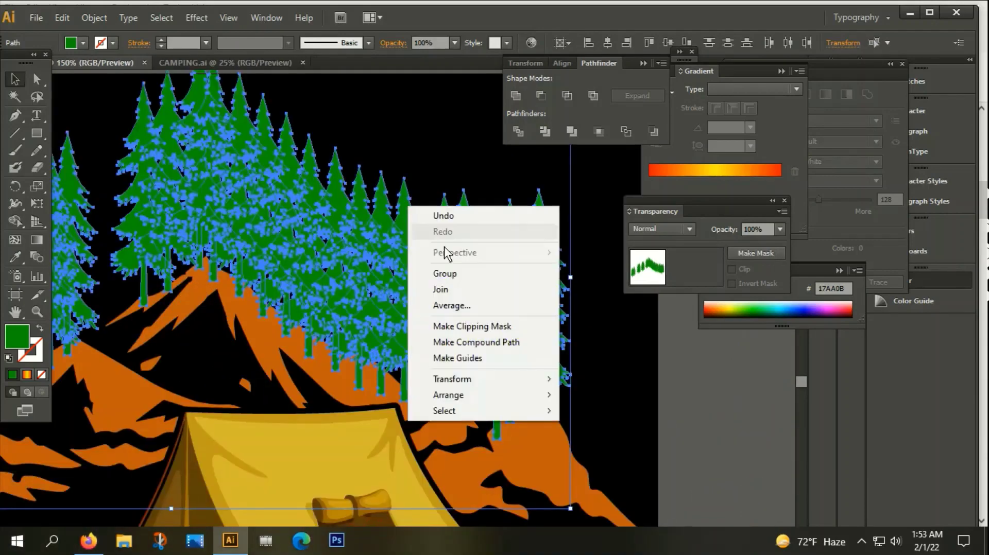
left_click(468, 273)
scroll(465, 278, "down", 3)
scroll(461, 275, "down", 2)
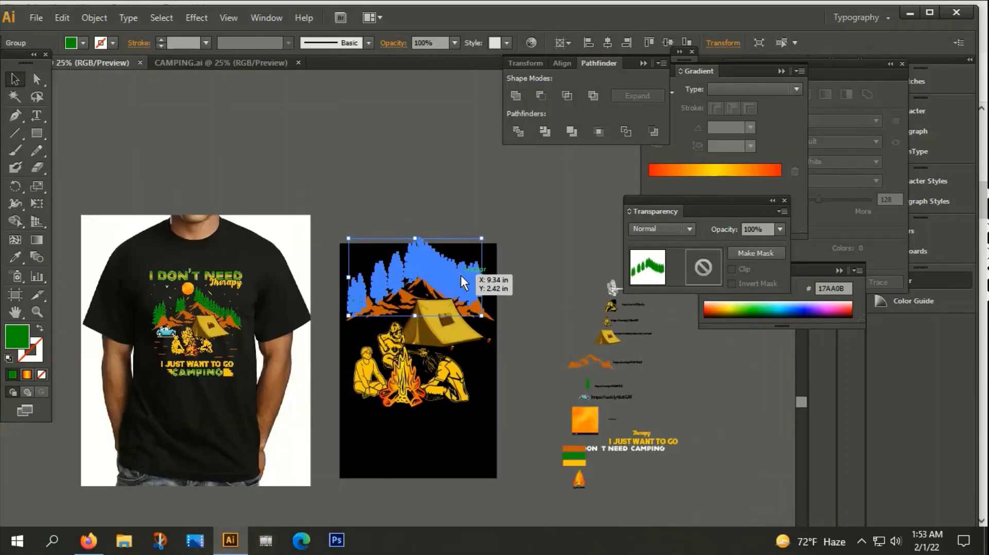
Step: Delete and restore the tree group to rearrange it against the orange mountains
key("Delete")
scroll(388, 316, "up", 3)
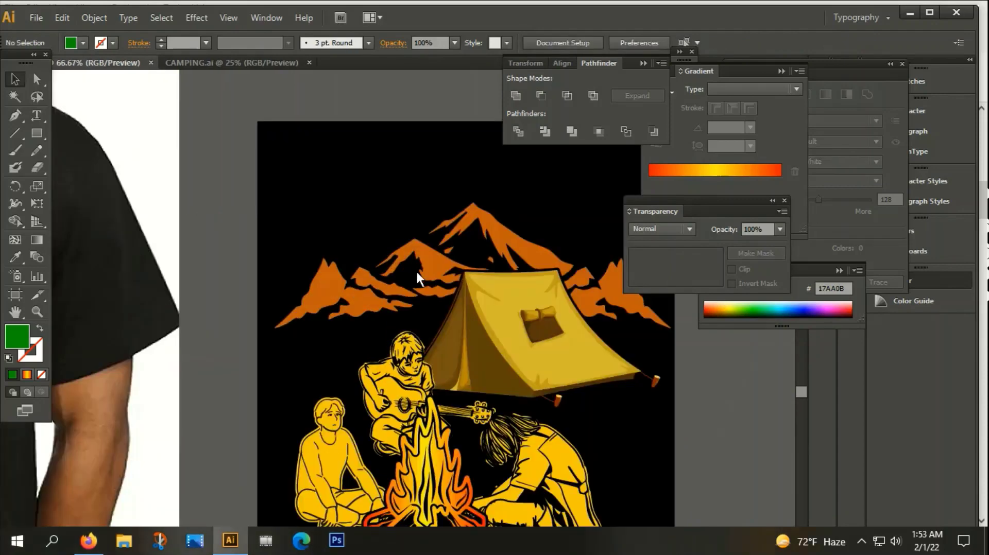
left_click(419, 264)
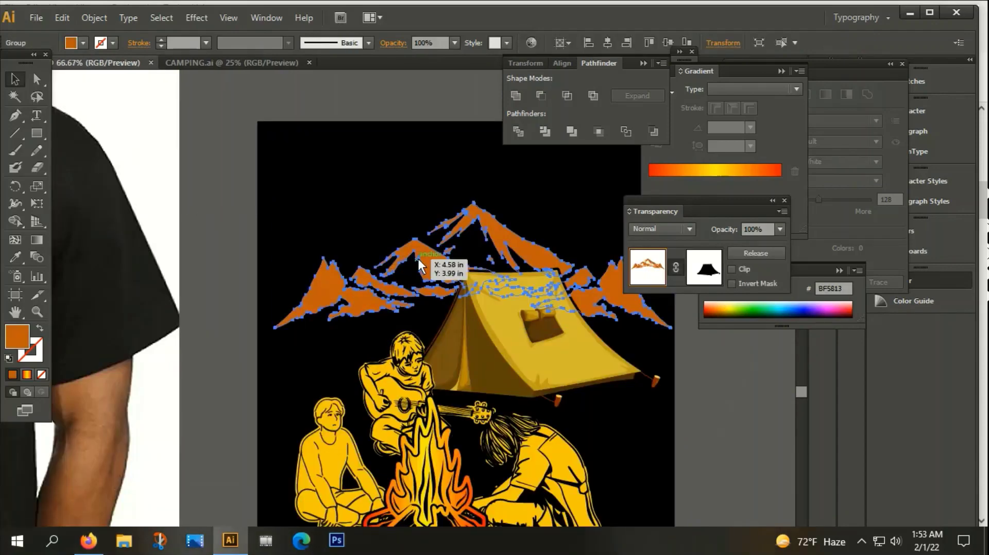
key("ctrl+z")
key("Delete")
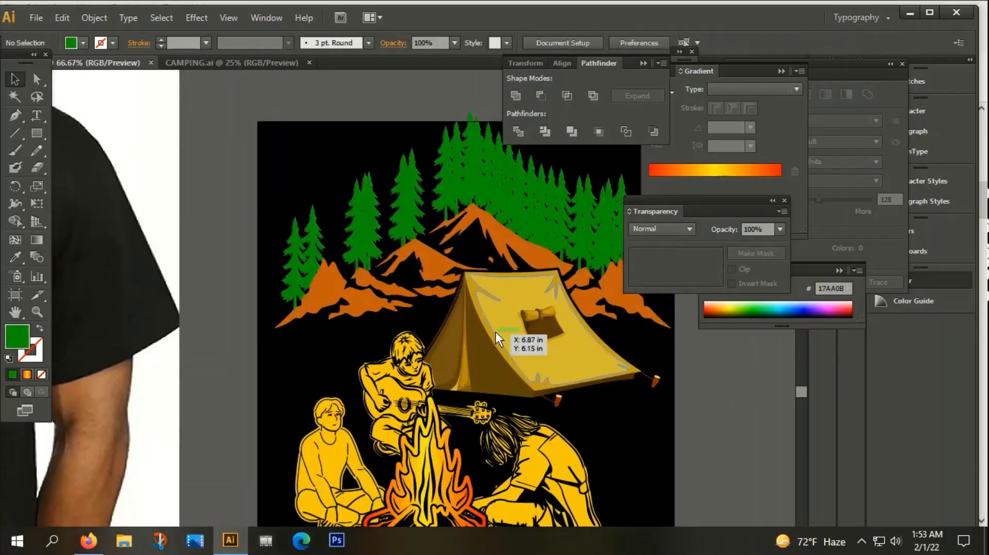
mouse_move(645, 358)
left_mouse_down()
mouse_move(424, 381)
mouse_move(455, 387)
mouse_move(483, 311)
mouse_move(493, 342)
left_mouse_up()
scroll(494, 342, "down", 1)
scroll(483, 345, "down", 2)
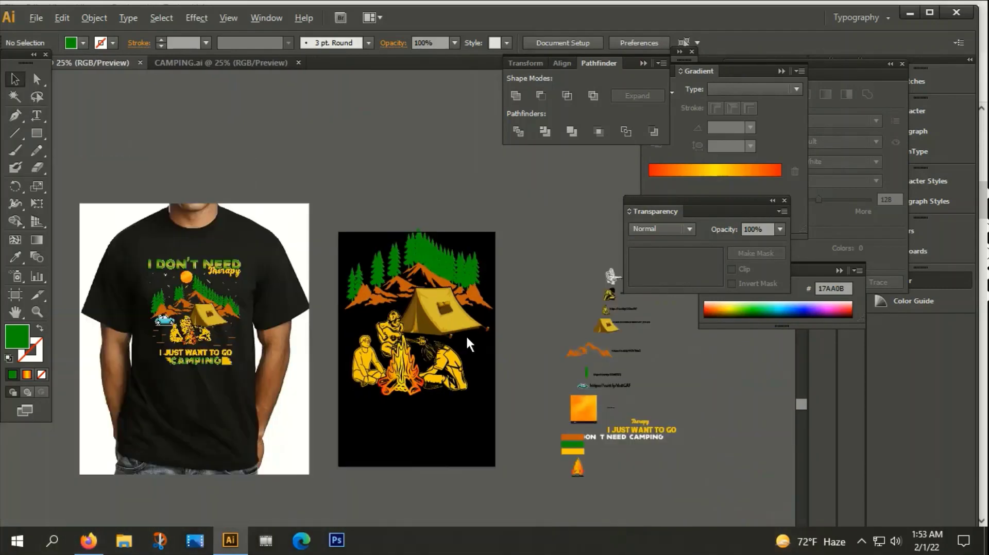
scroll(523, 352, "down", 1)
Step: Lower the whole camping artwork group slightly on the artboard
left_click(422, 335)
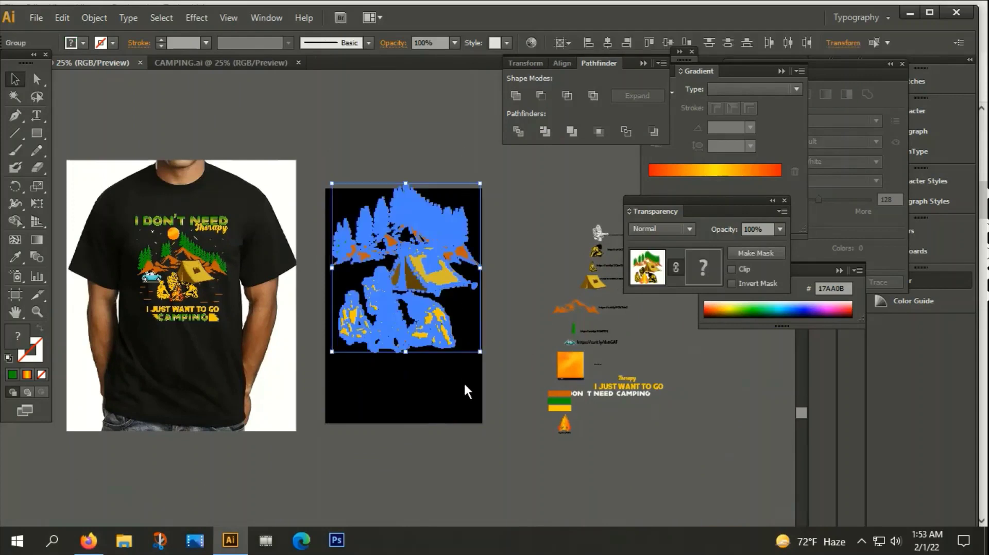
left_click_drag(438, 350, 438, 353)
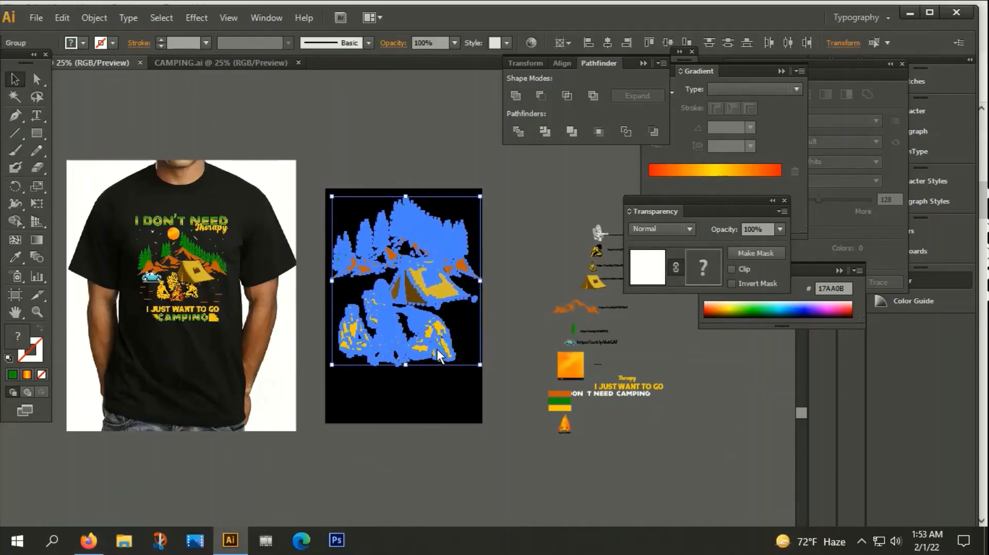
left_click_drag(438, 355, 438, 360)
left_click(488, 415)
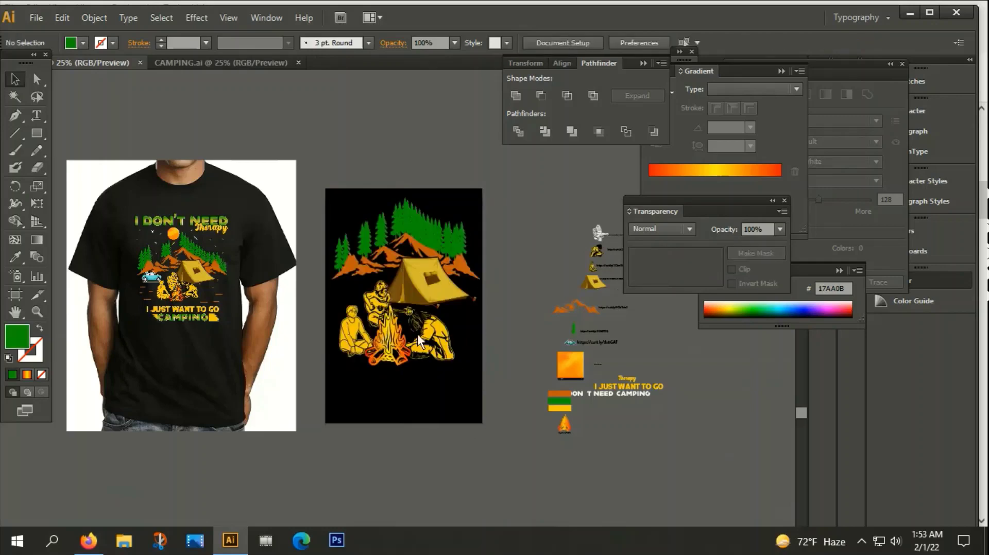
scroll(404, 332, "up", 5)
scroll(503, 430, "down", 6)
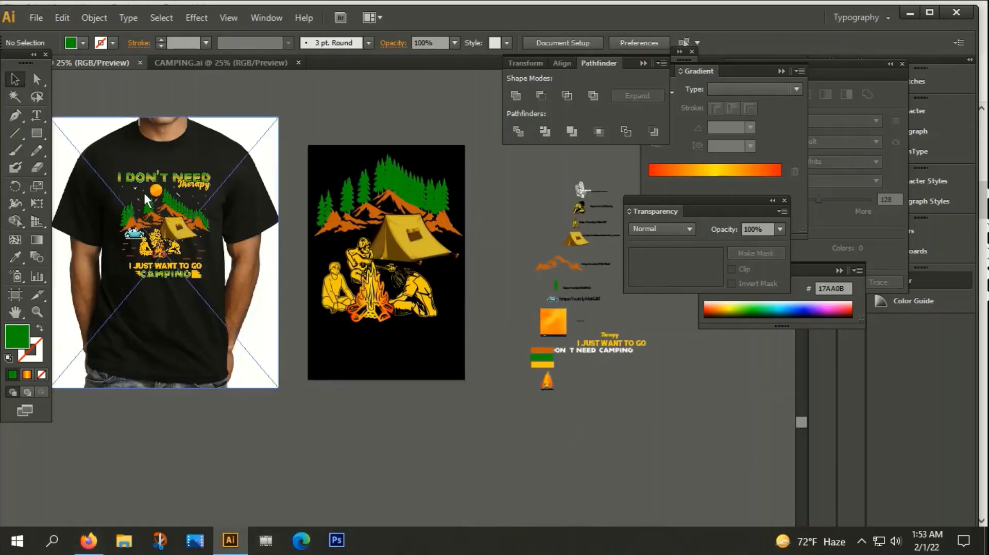
scroll(487, 328, "up", 1, "alt")
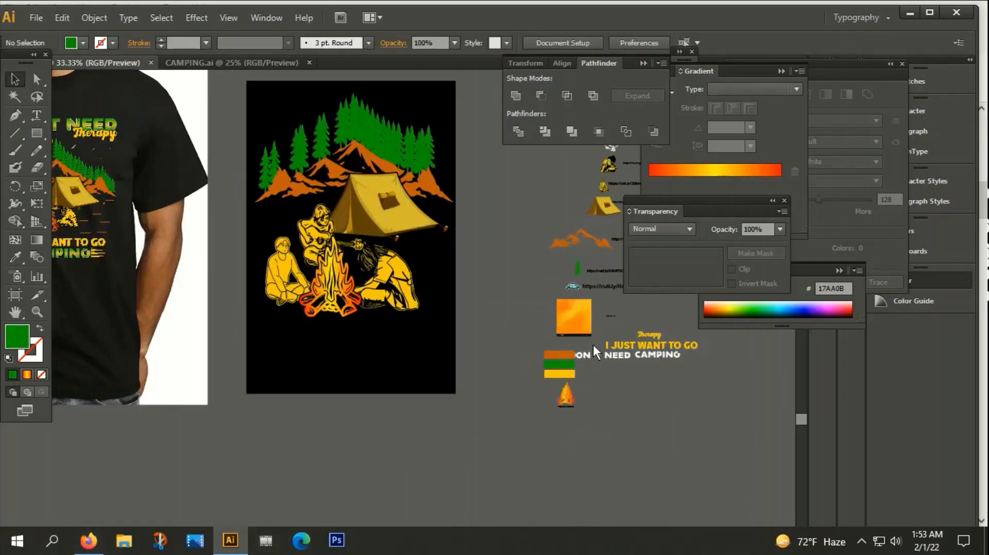
scroll(360, 170, "up", 1, "alt")
Step: Draw a green circle for the moon above the pine trees and nudge it upward
scroll(360, 170, "up", 2, "alt")
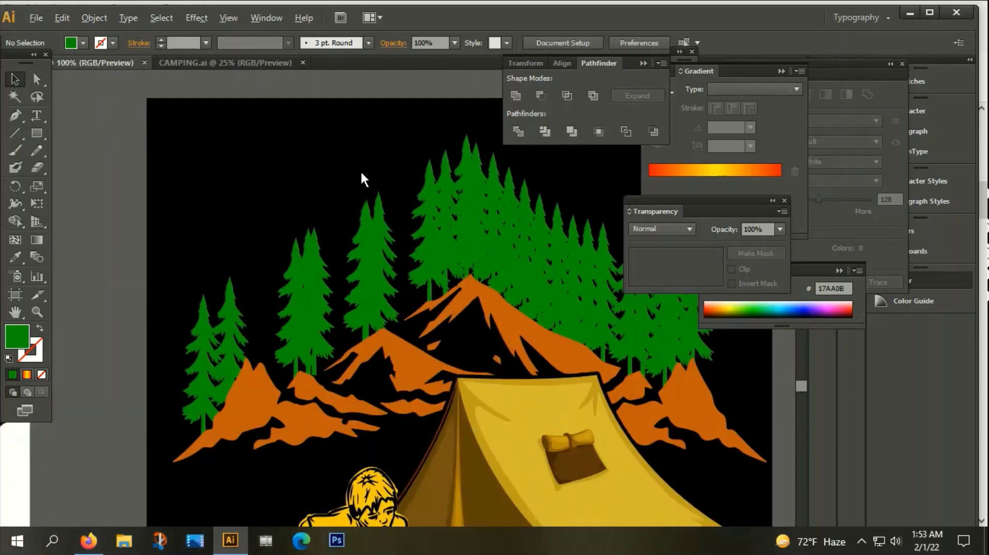
left_click_drag(37, 134, 94, 164)
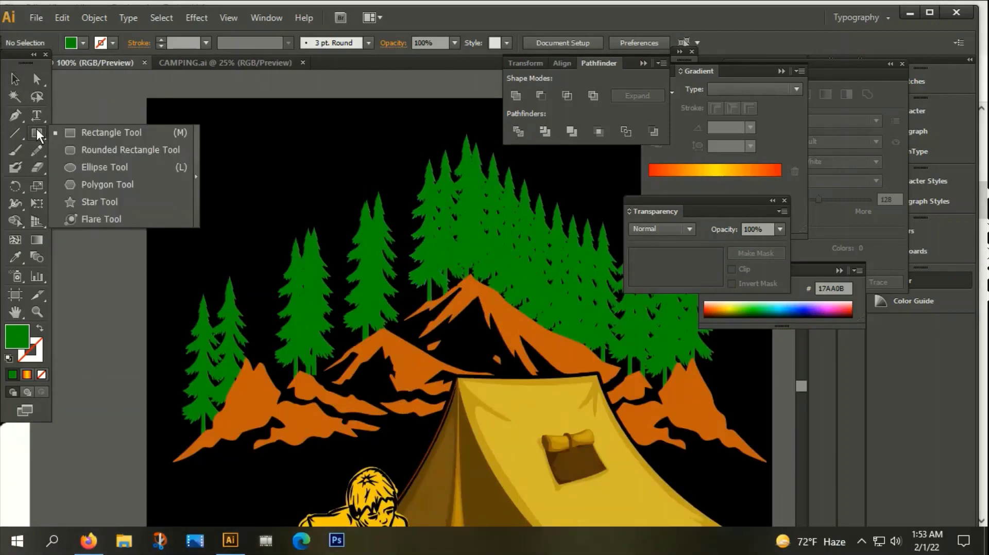
left_click_drag(356, 145, 412, 194)
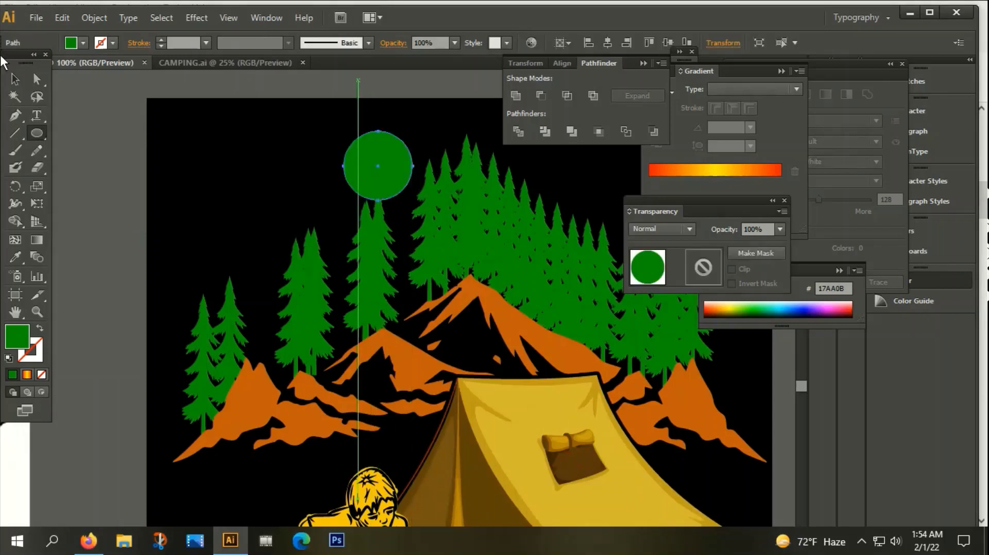
left_click(15, 80)
left_click_drag(375, 161, 382, 154)
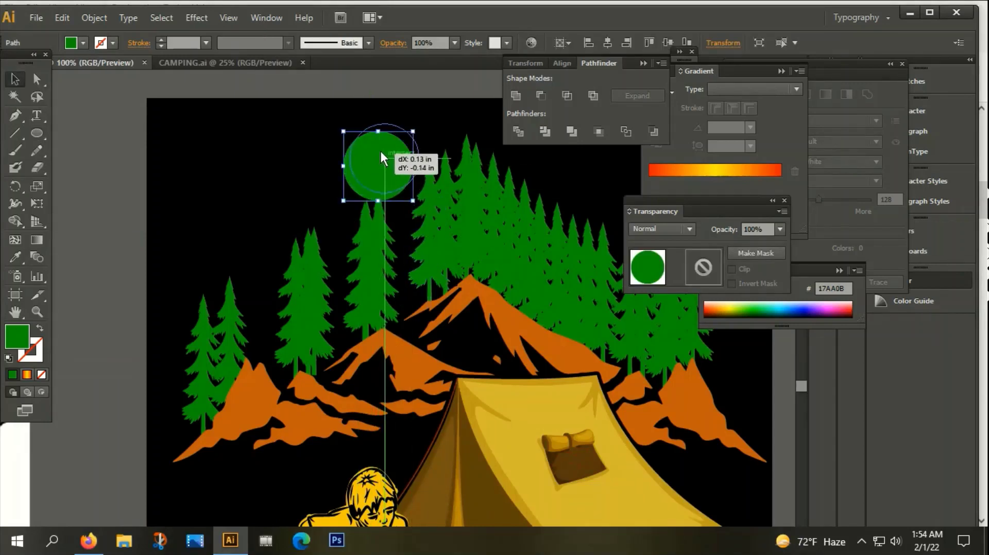
left_click(387, 83)
Step: Select the saved link text beside the watercolor square and switch to Firefox's address bar
key("ctrl+minus")
key("ctrl+minus")
key("ctrl+minus")
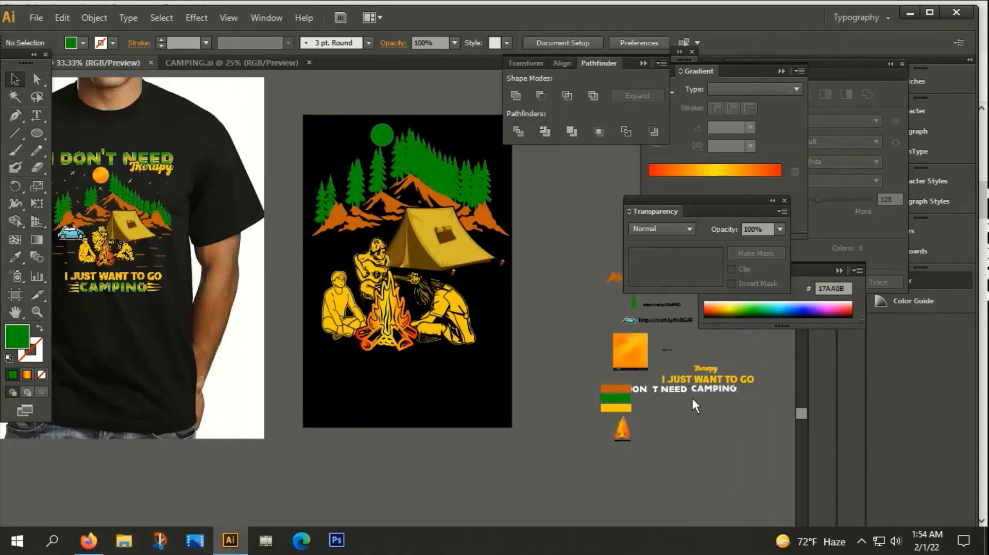
left_click_drag(666, 362, 495, 325)
scroll(494, 325, "up", 5)
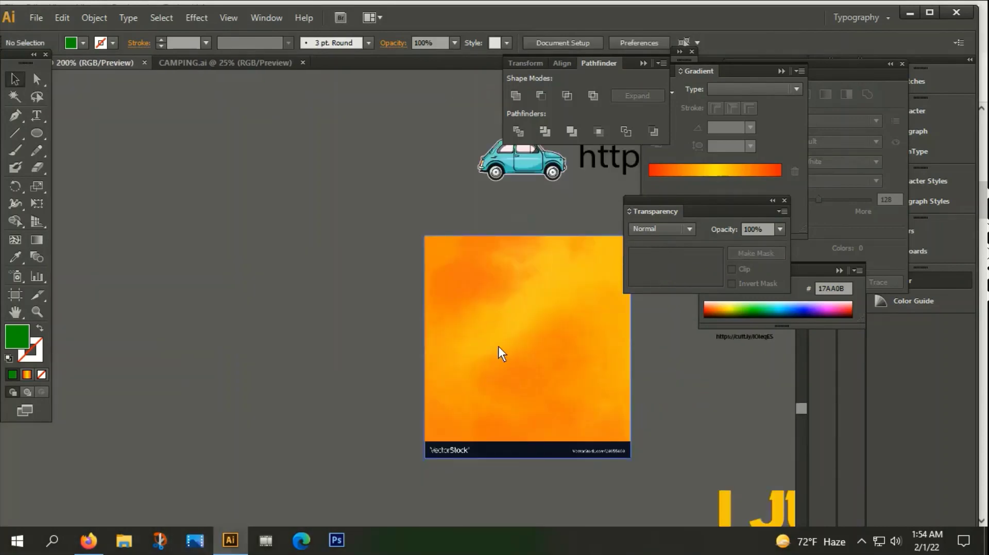
scroll(498, 346, "down", 1)
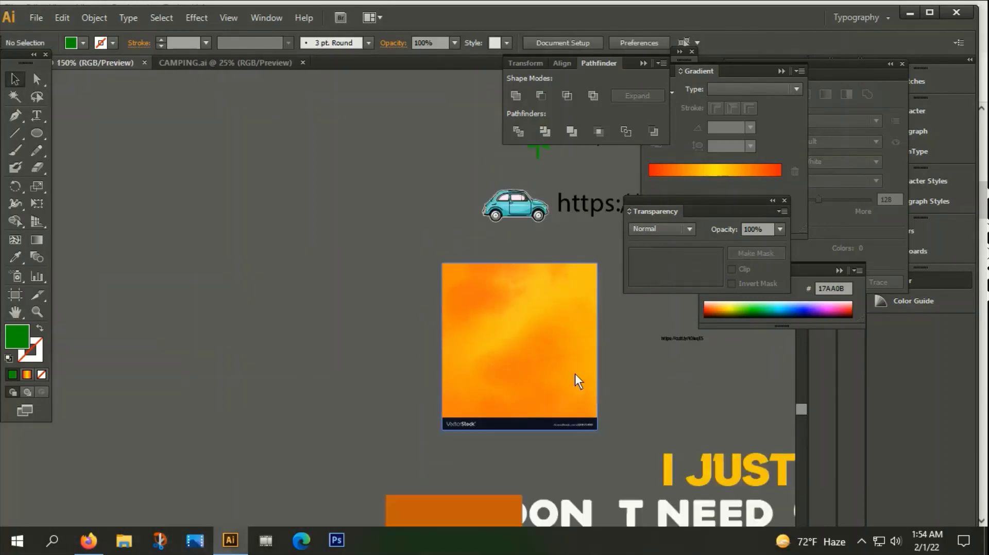
left_click(673, 340)
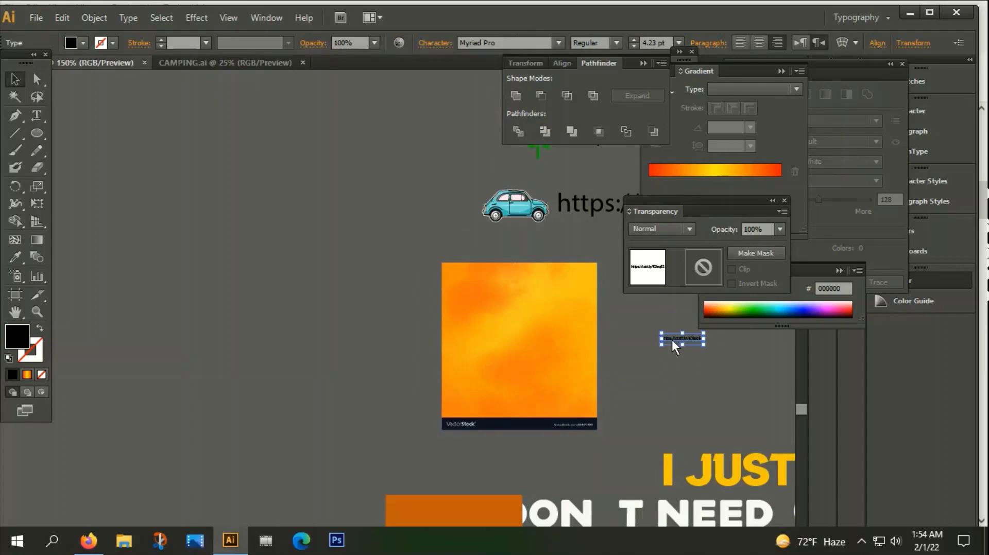
left_click(88, 541)
left_click(371, 67)
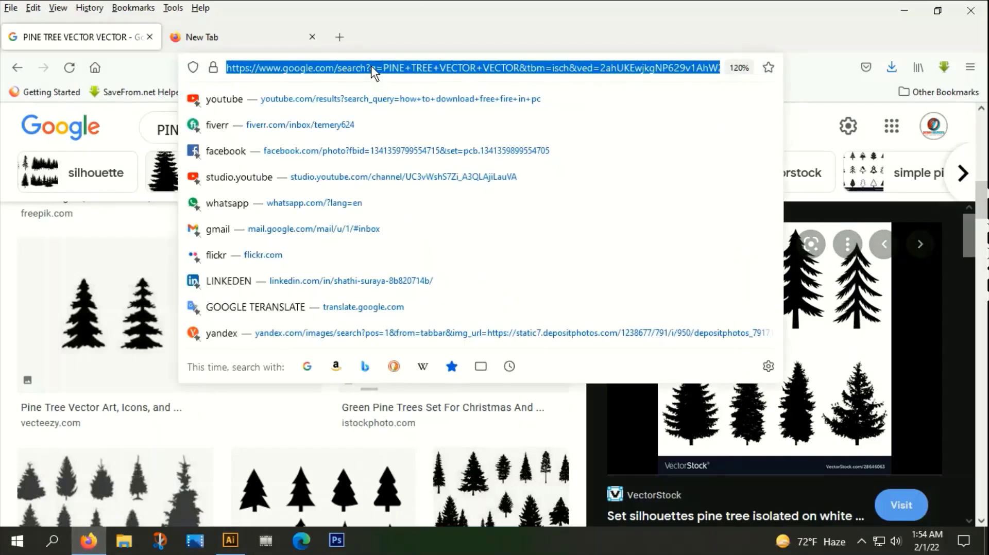
Step: Load the 'ORANGE WATERCOLOR IMAGE' search and copy the VectorStock orange watercolor texture
type("https://cutt.ly/lOleqES")
key("Return")
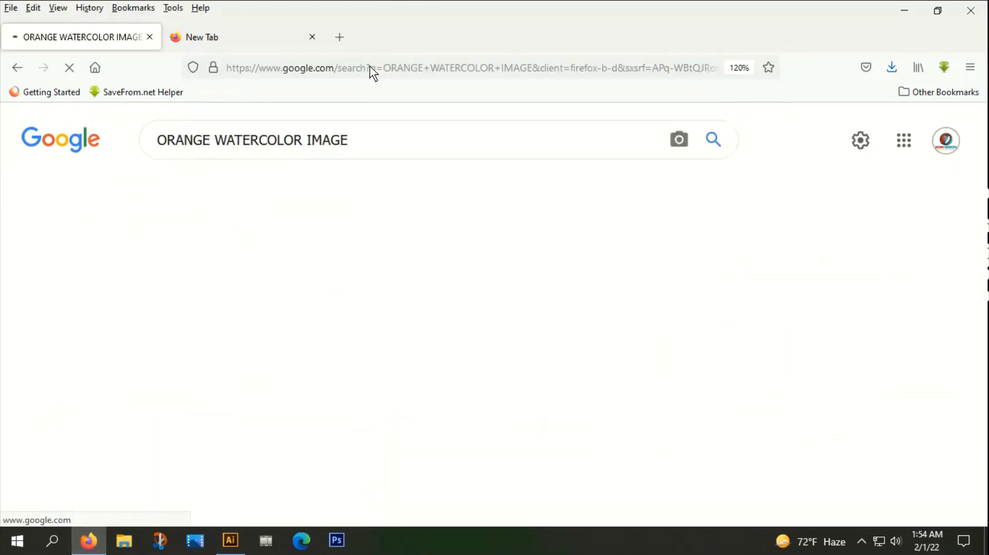
left_click(505, 349)
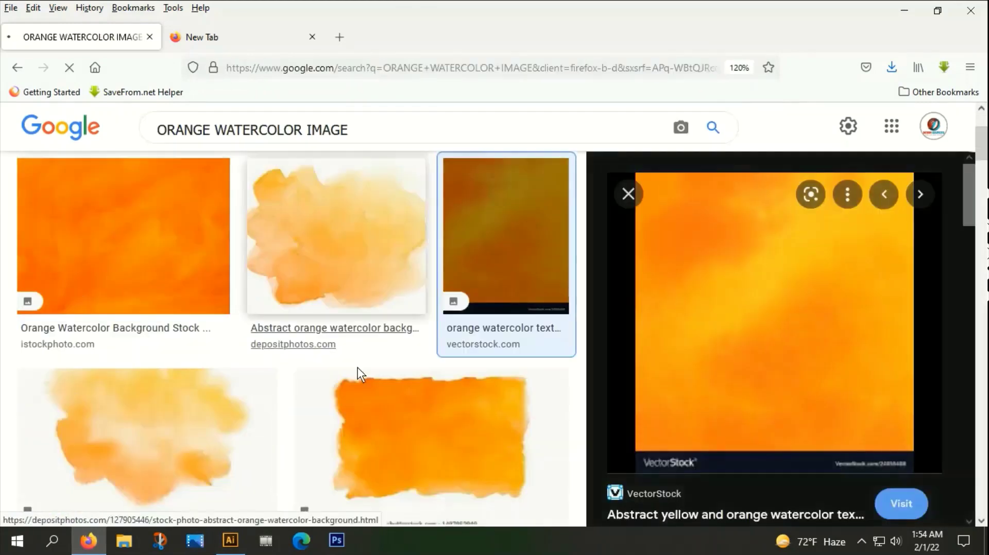
right_click(720, 245)
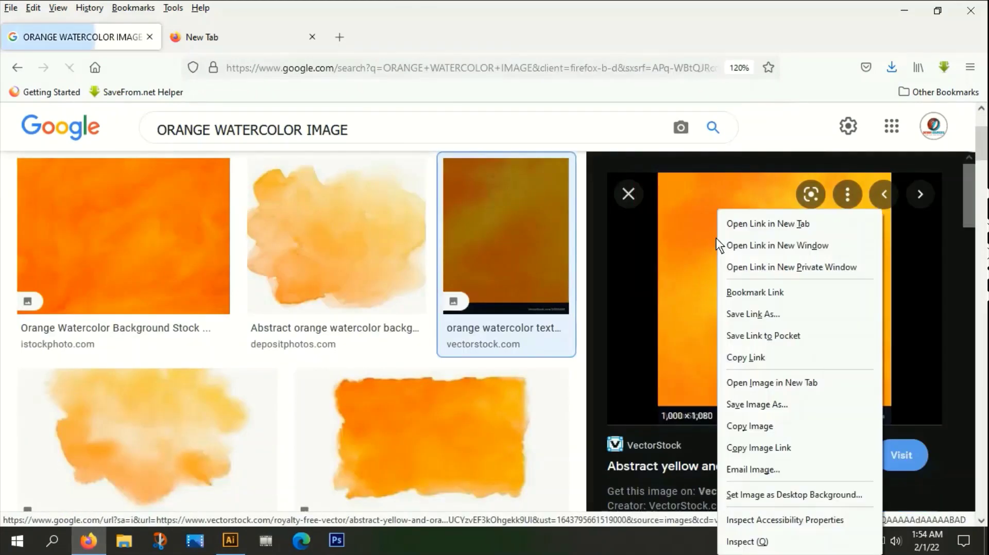
left_click(747, 427)
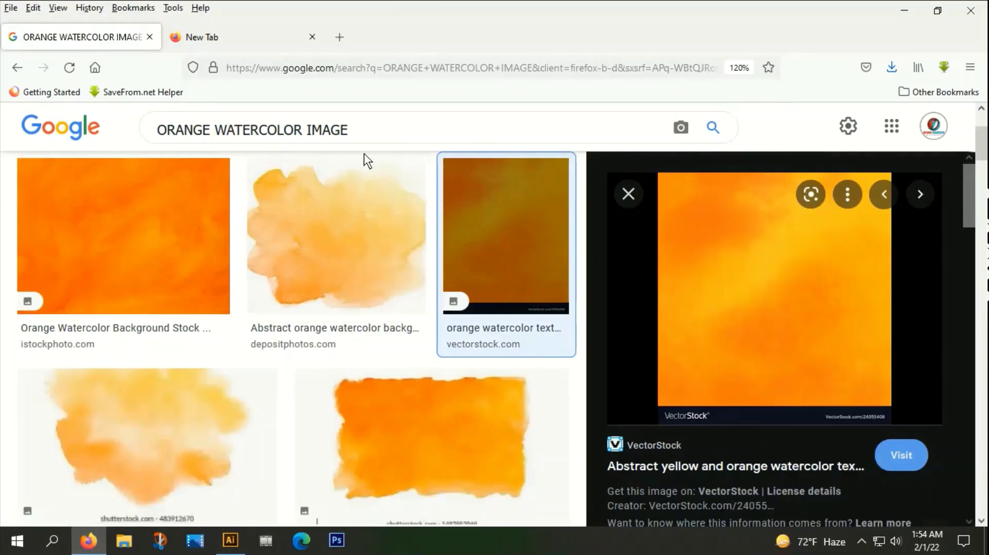
scroll(68, 402, "down", 3)
scroll(276, 392, "down", 3)
scroll(338, 420, "down", 3)
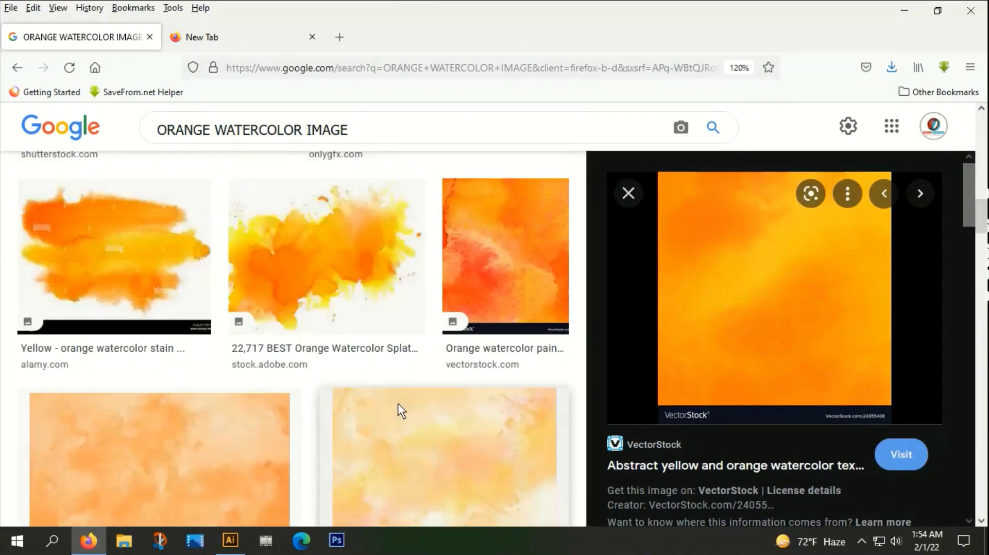
Step: Paste the watercolor image into Illustrator, move it above the artwork and scale it down
left_click(230, 542)
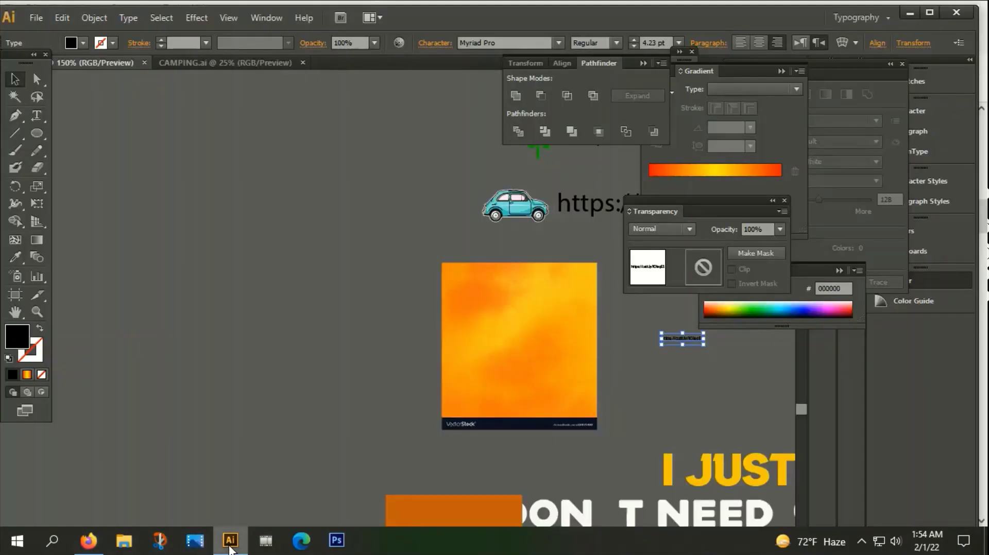
left_click(260, 392)
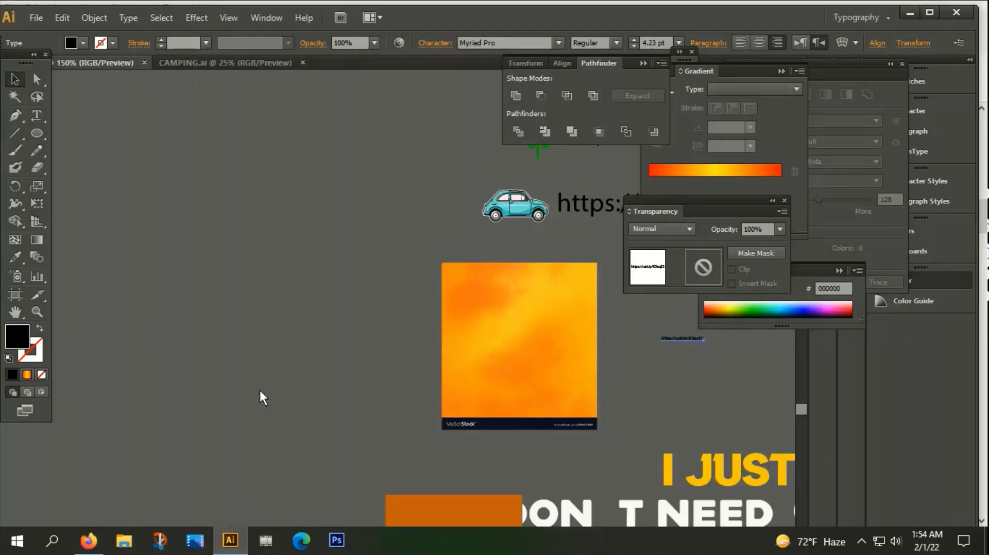
key("ctrl+v")
scroll(317, 390, "down", 5)
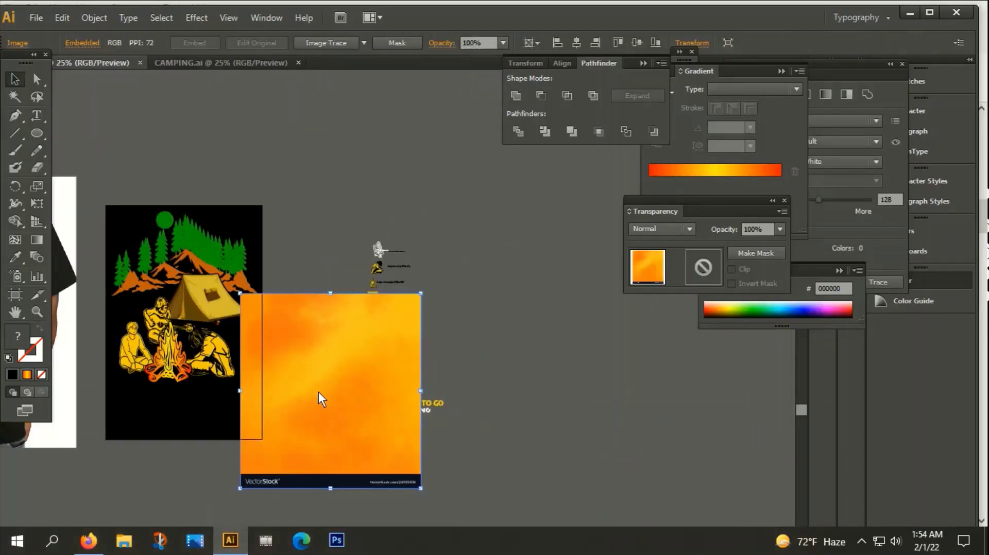
mouse_move(319, 392)
left_mouse_down()
mouse_move(304, 220)
mouse_move(247, 139)
left_mouse_up()
left_click_drag(346, 280, 521, 342)
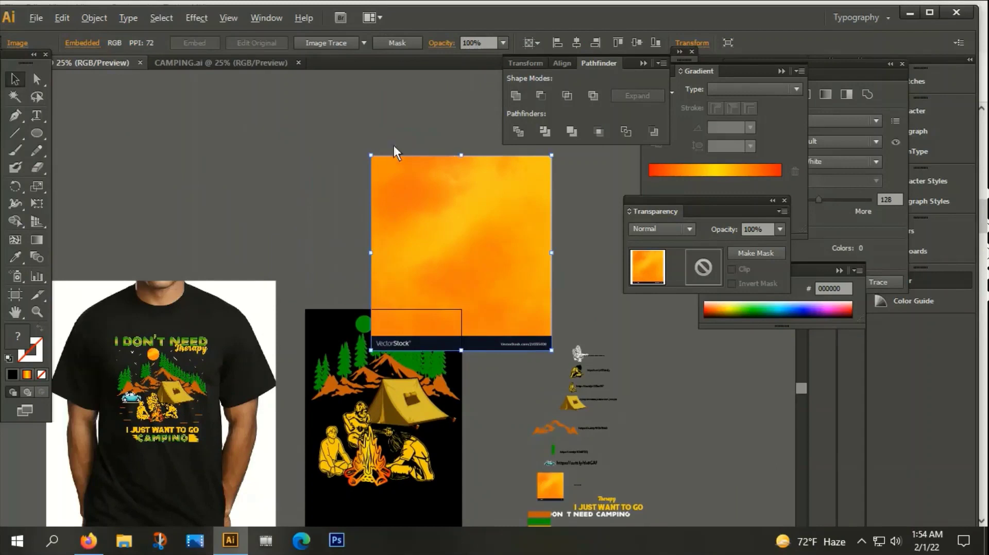
scroll(651, 409, "down", 3)
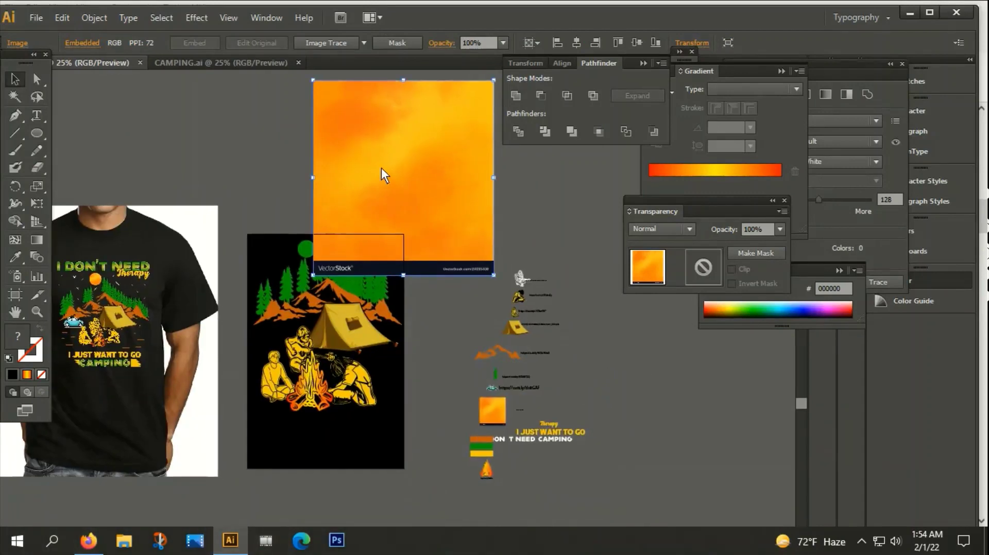
left_click_drag(313, 81, 364, 137)
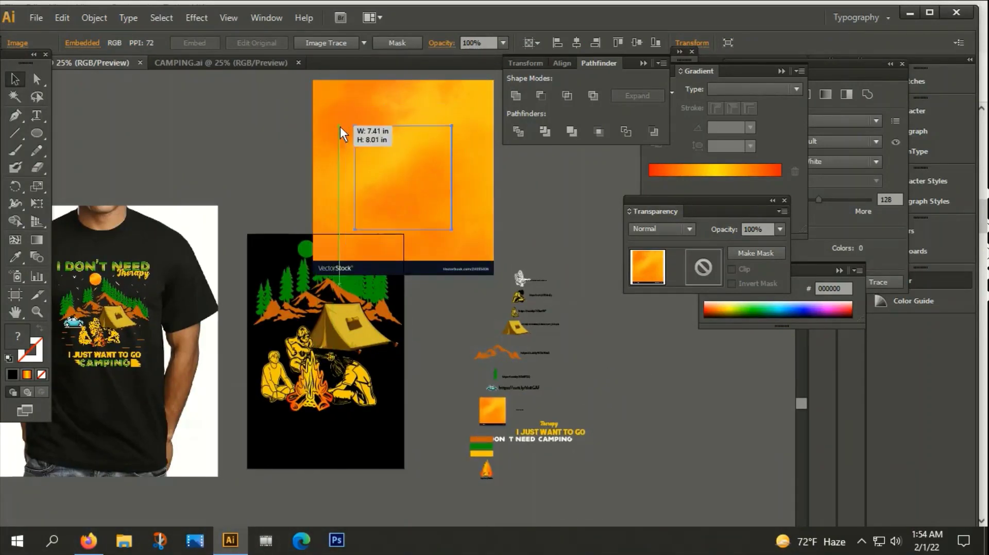
Step: Move the watercolor image onto the top of the artwork and shrink it toward its centre
scroll(463, 309, "down", 1)
scroll(464, 308, "left", 1)
scroll(308, 182, "up", 2)
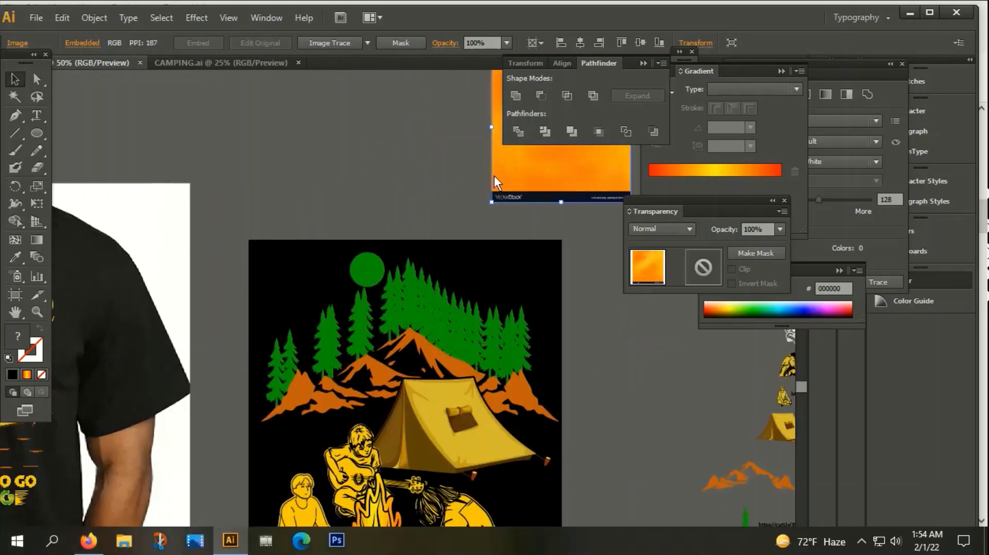
left_click_drag(494, 175, 354, 290)
scroll(354, 290, "up", 2)
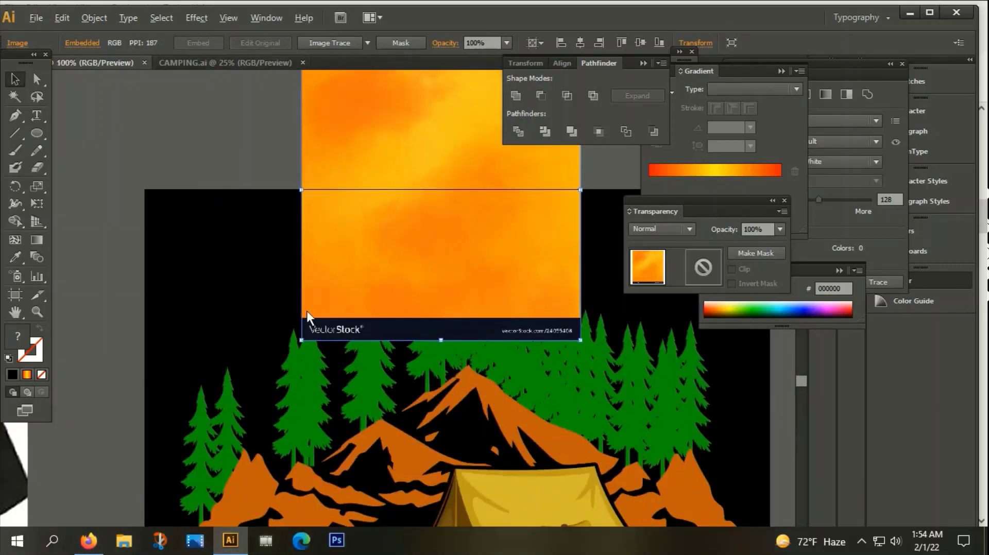
left_click(221, 98)
left_click(349, 223)
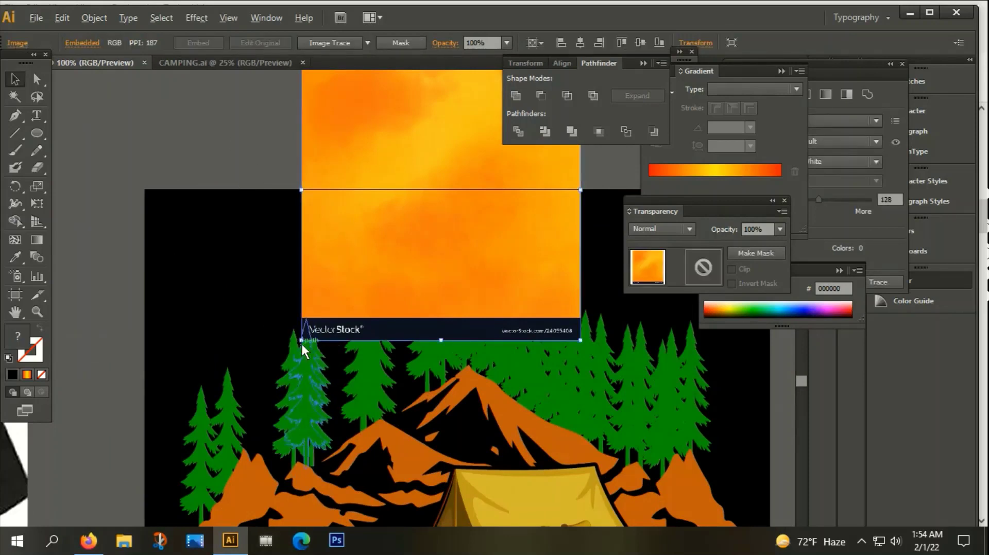
left_click_drag(304, 339, 363, 269)
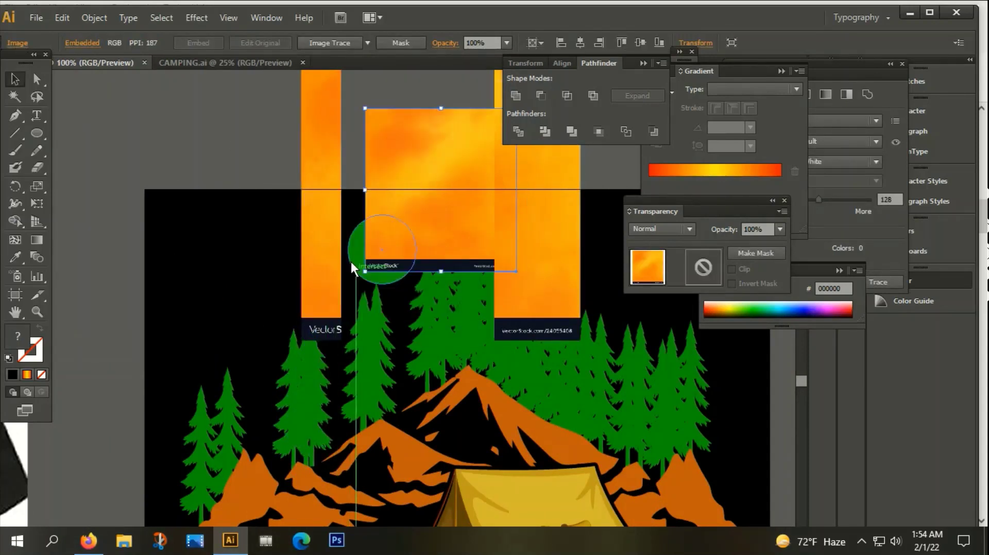
left_click(277, 193)
Step: Position the watercolor image over the green moon and shrink it further to fit
left_click_drag(534, 196, 515, 143)
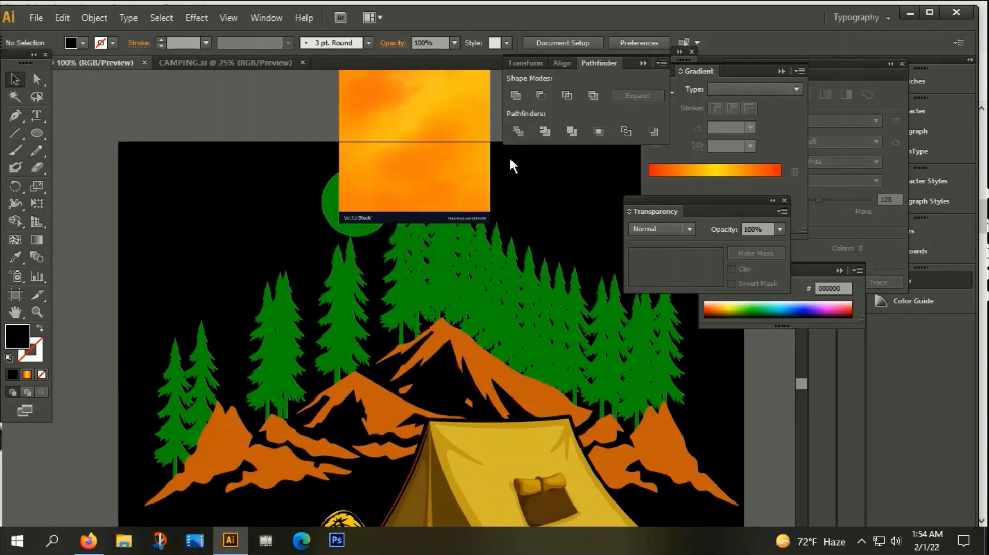
scroll(366, 218, "up", 1)
scroll(367, 218, "up", 1)
left_click_drag(407, 118, 335, 217)
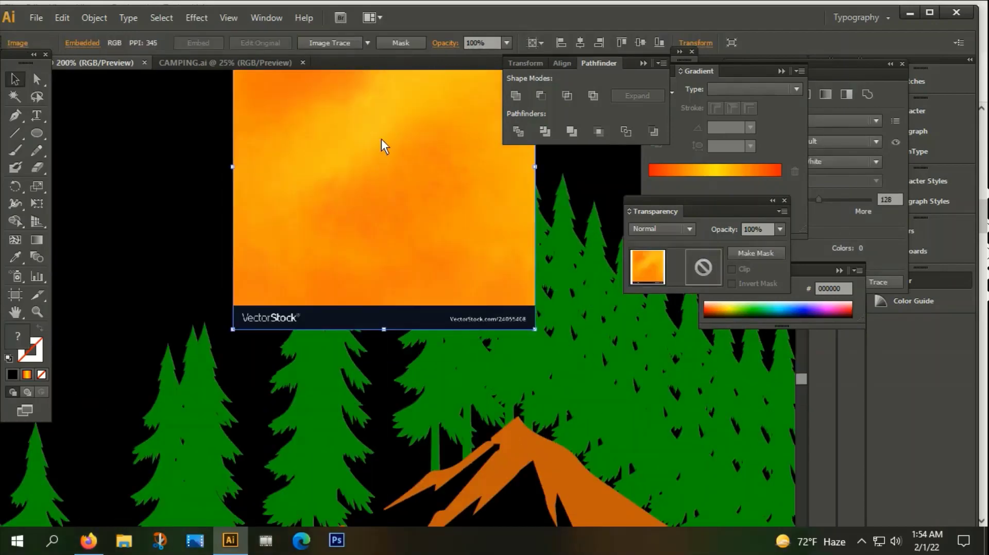
left_click_drag(381, 138, 353, 222)
left_click_drag(225, 368, 293, 293)
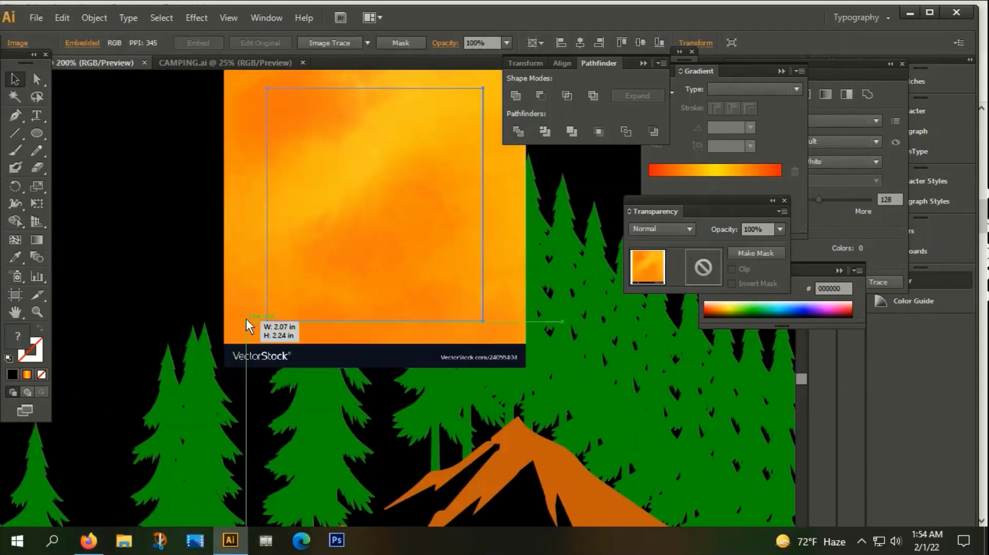
left_click(149, 203)
left_click_drag(379, 209, 342, 199)
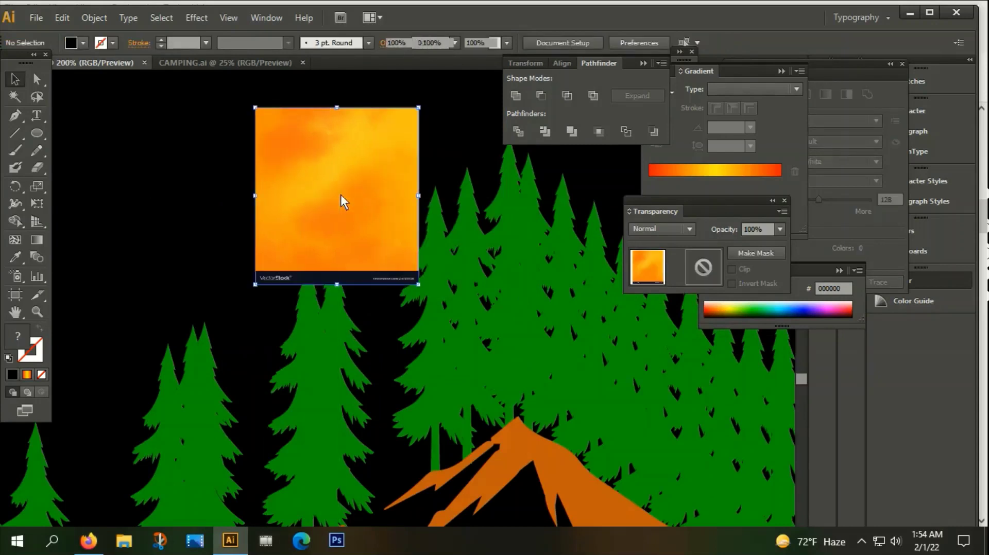
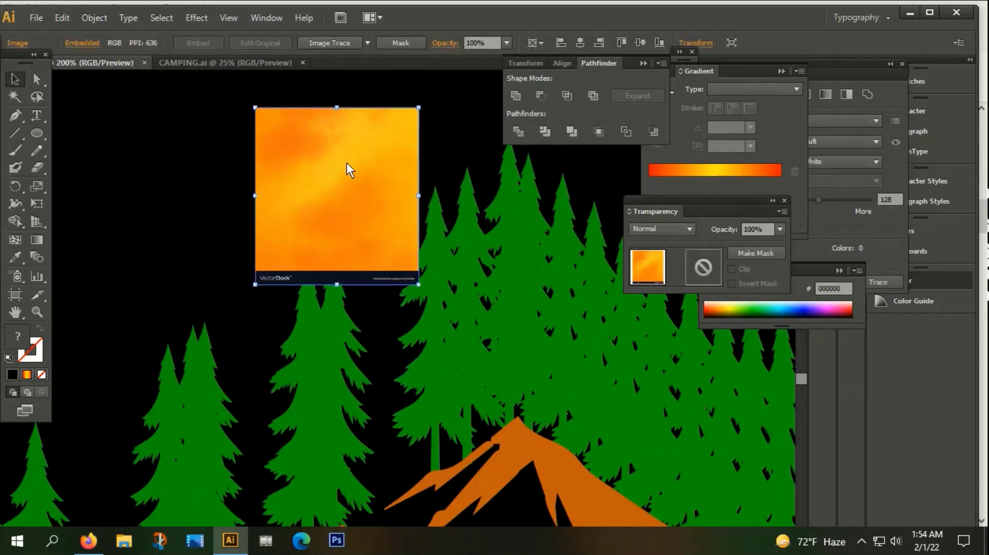
Step: Get the orange watercolour image pasted behind the green circle, undoing the stray deletions
key("Delete")
left_click(323, 182)
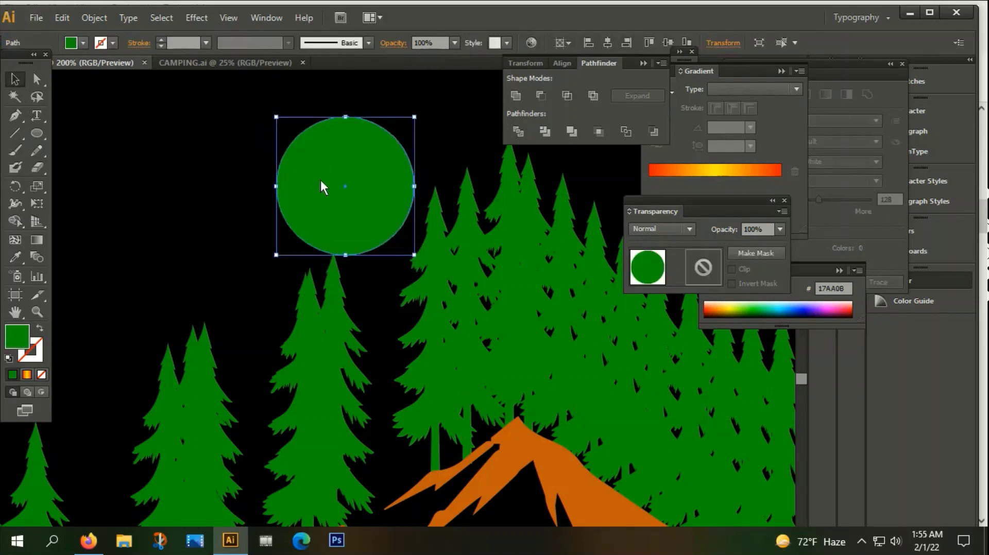
key("ctrl+z")
key("ctrl+z")
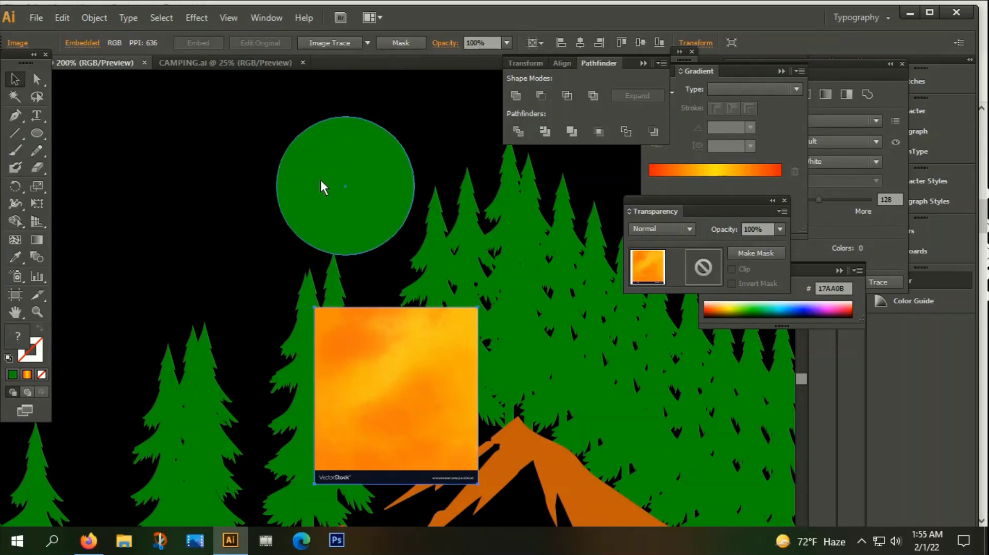
key("ctrl+z")
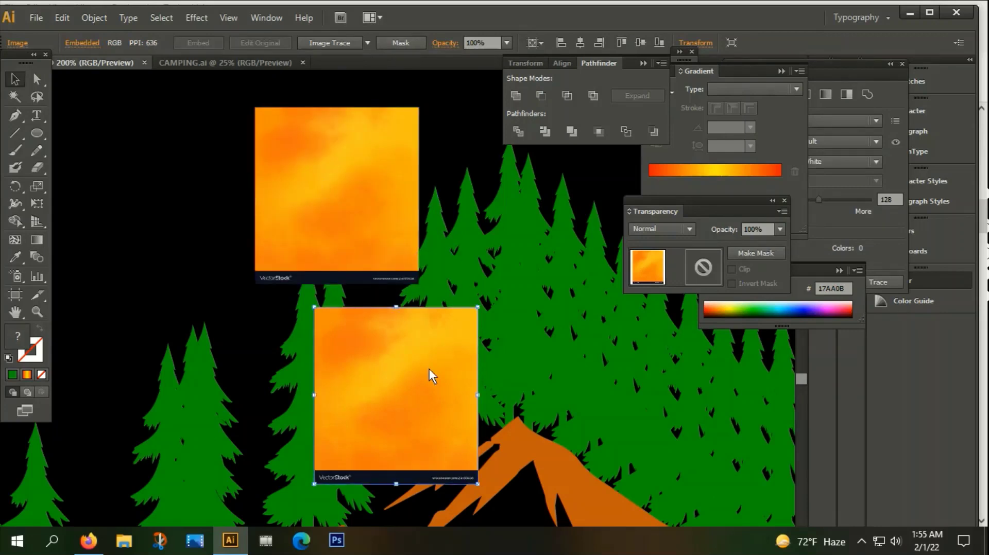
key("Delete")
left_click(321, 220)
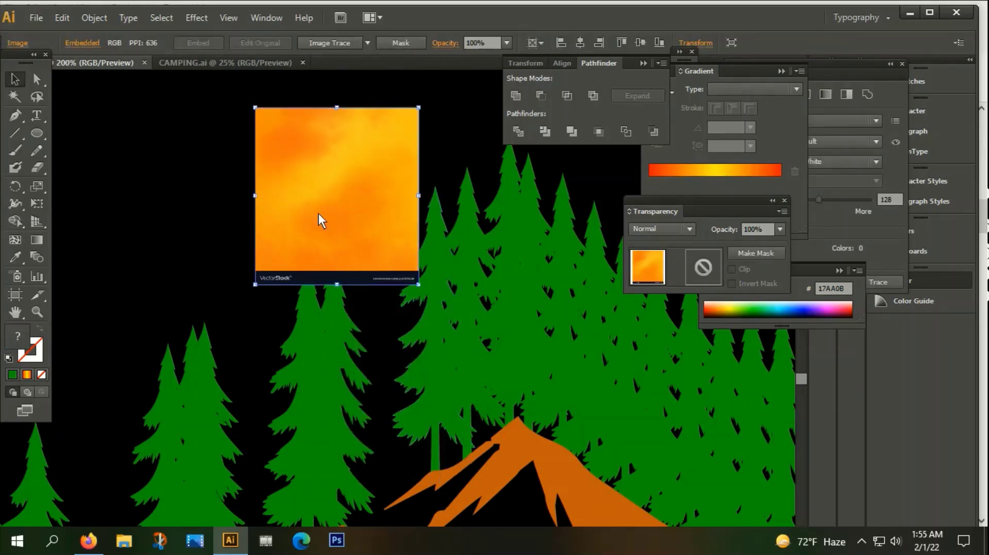
key("Delete")
left_click(321, 220)
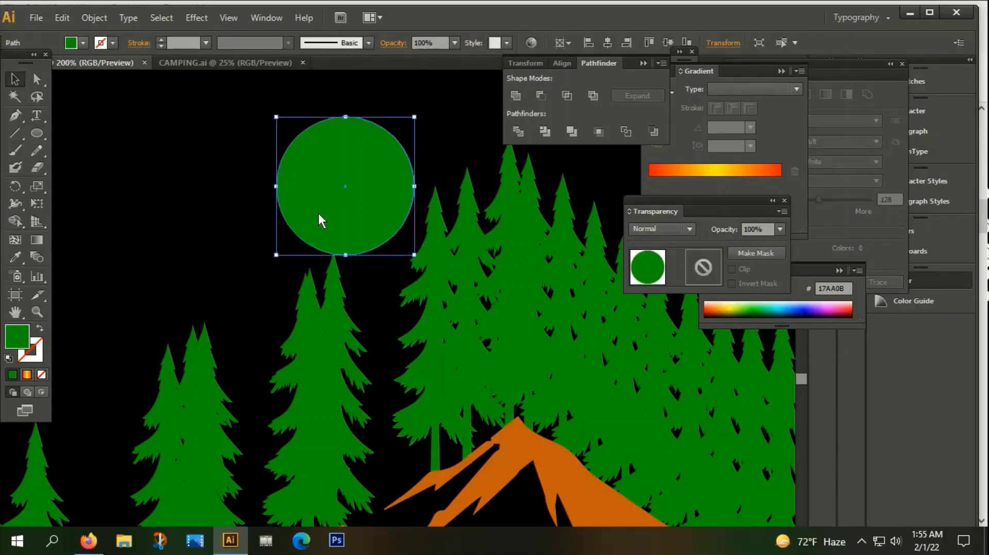
key("ctrl+z")
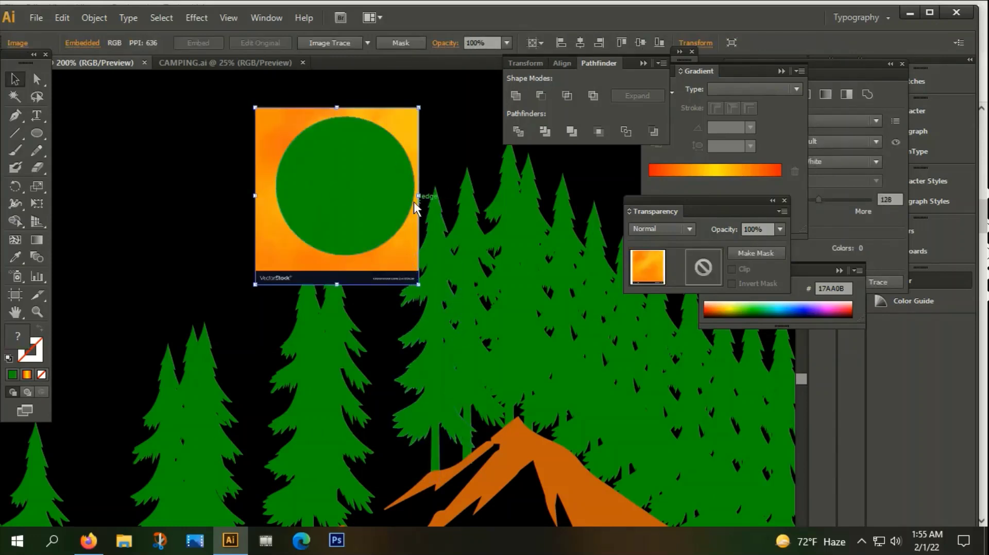
Step: Select the green circle and orange image together and make a clipping mask
left_click(333, 207)
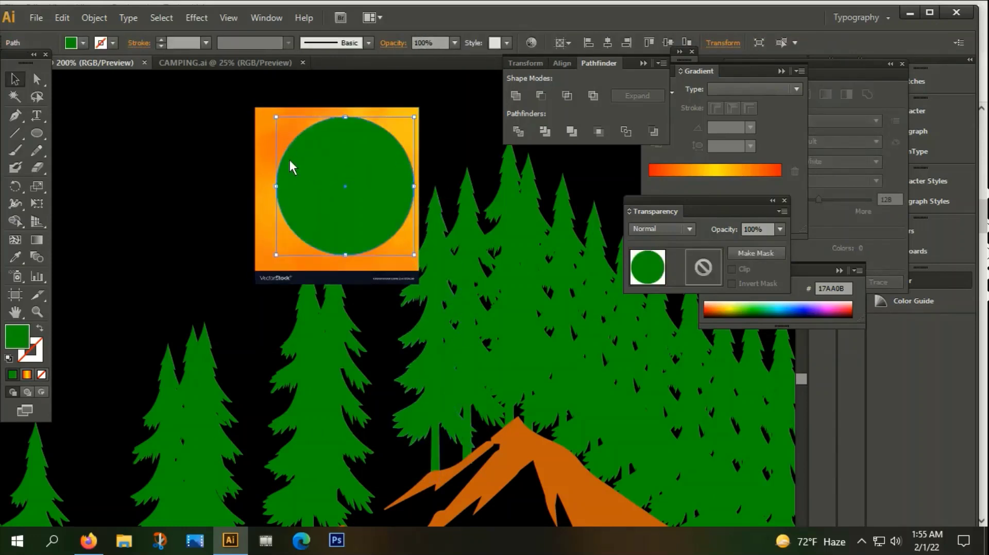
left_click(171, 138)
left_click(306, 181)
left_click(273, 145, "shift")
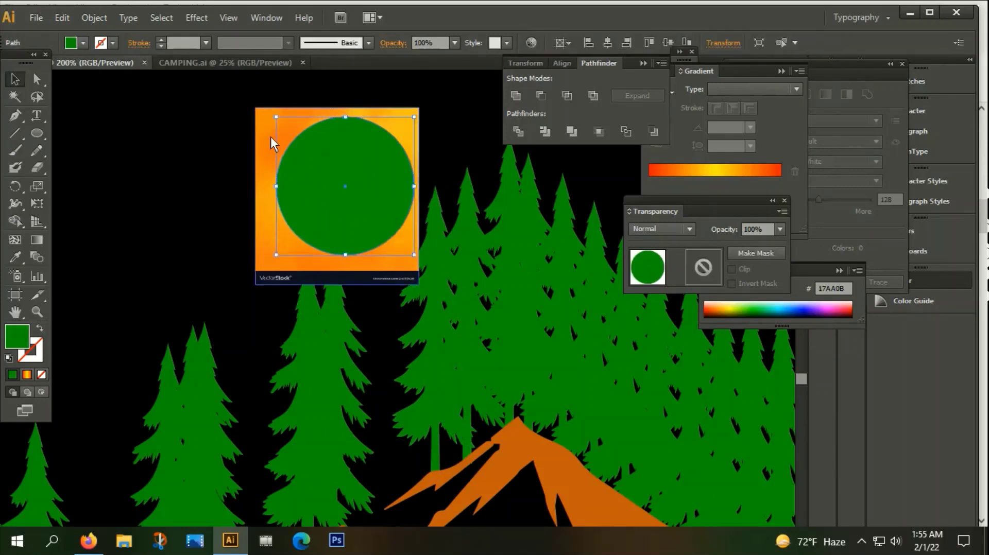
right_click(271, 143)
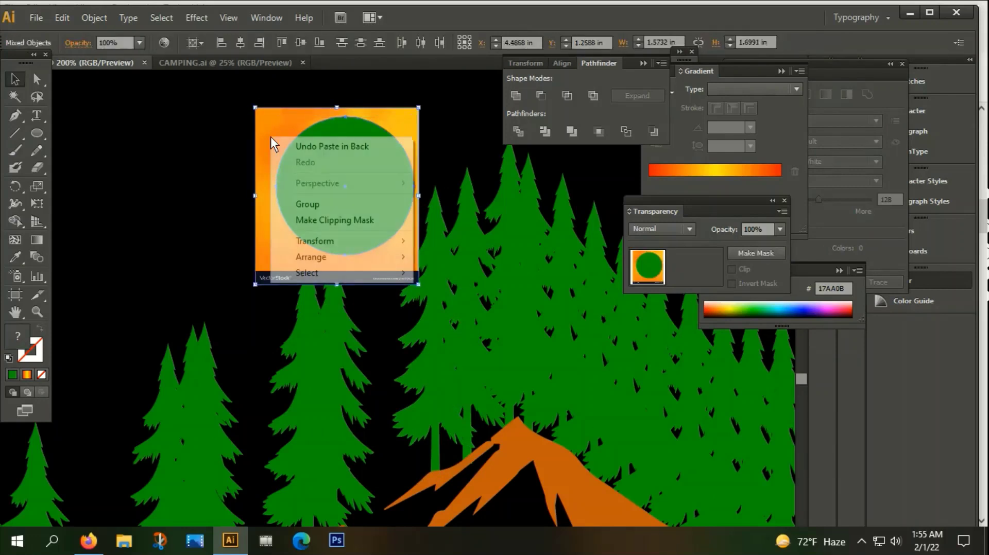
left_click(325, 220)
left_click(216, 176)
Step: Nudge the watercolour sun slightly higher above the trees
scroll(321, 170, "up", 3)
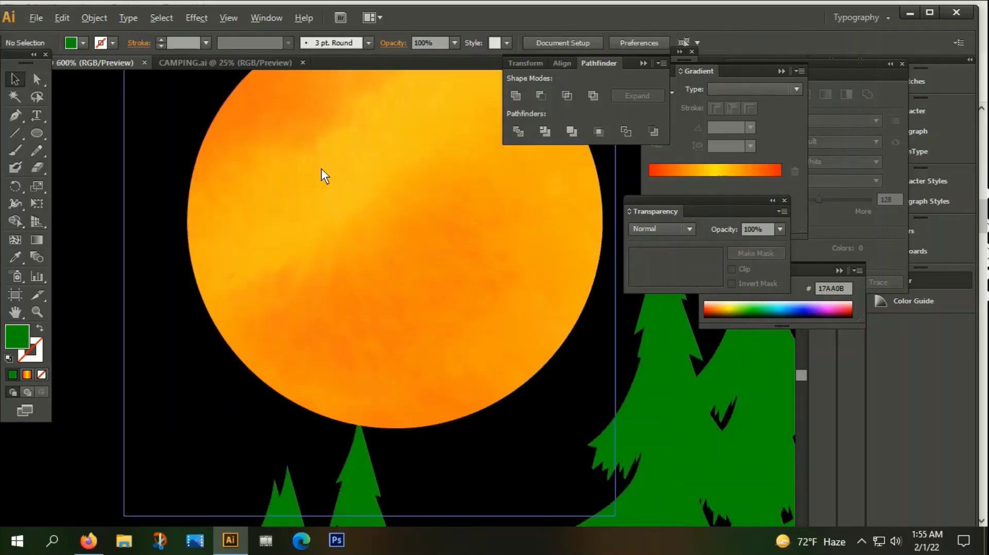
scroll(323, 168, "up", 1)
scroll(321, 165, "down", 3)
scroll(421, 245, "up", 2)
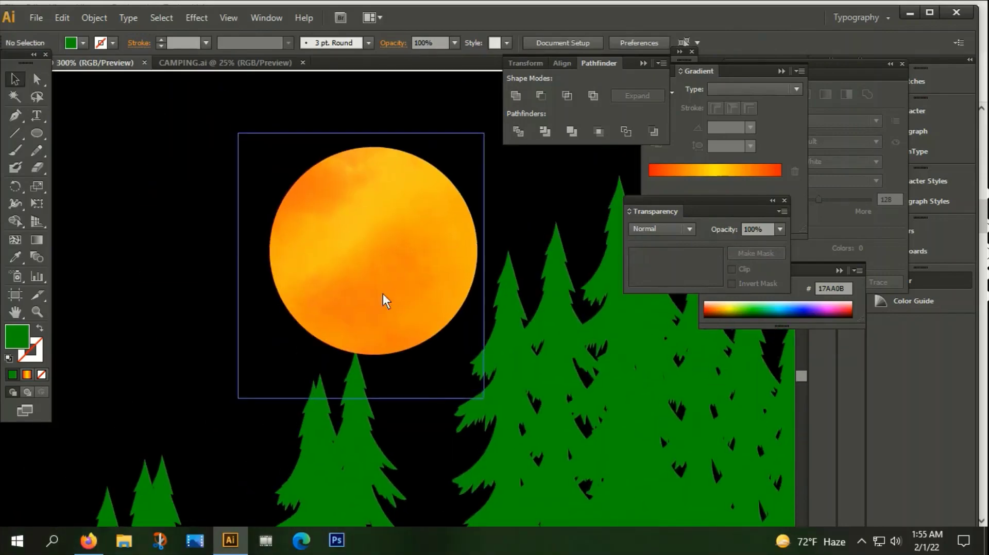
scroll(342, 223, "up", 2)
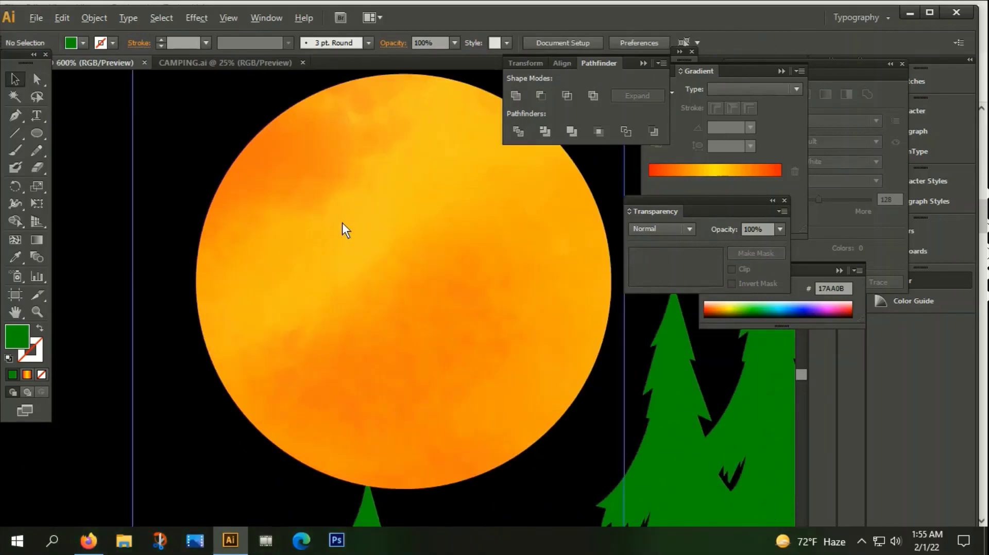
scroll(342, 222, "down", 2)
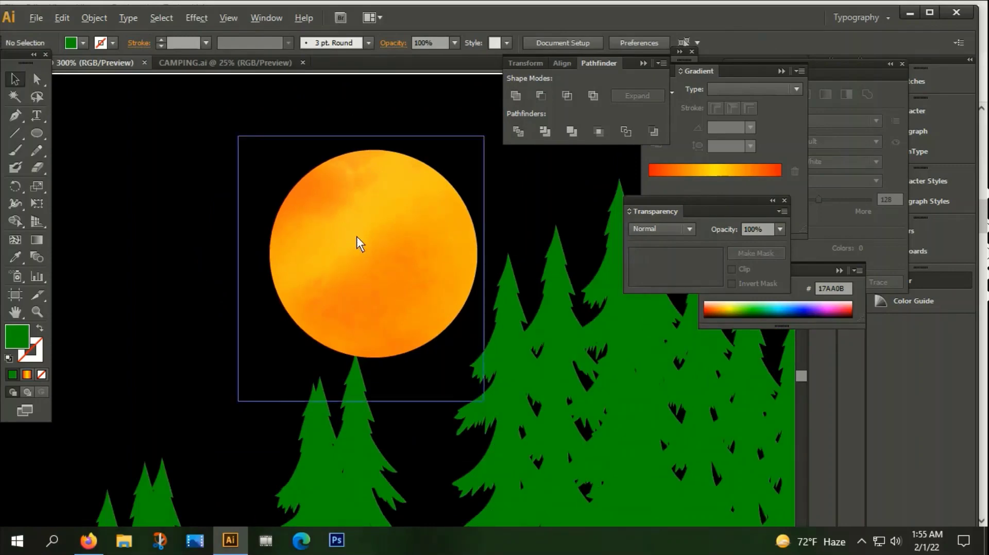
scroll(357, 236, "down", 4)
scroll(494, 134, "down", 2)
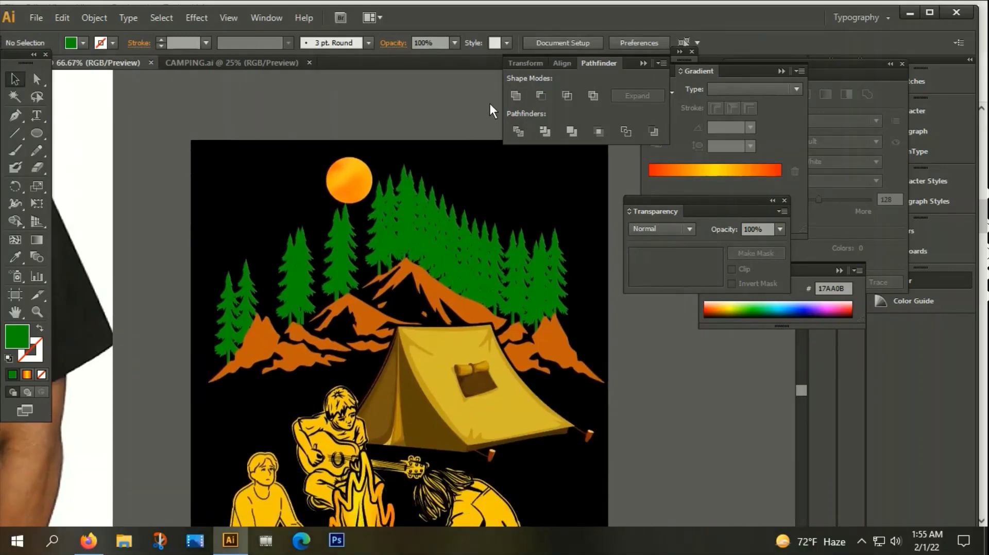
scroll(351, 183, "up", 2)
scroll(352, 184, "up", 1)
left_click(324, 150)
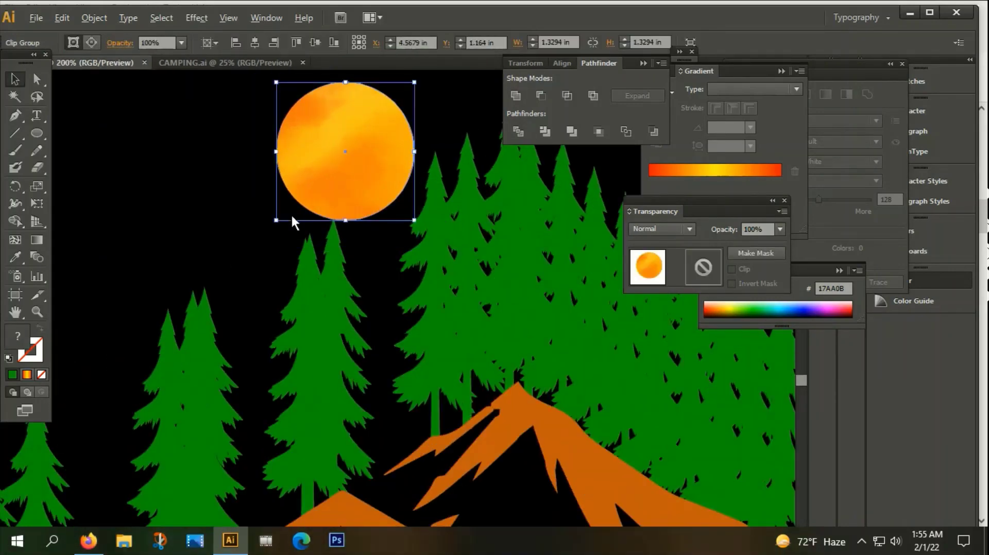
left_click_drag(388, 131, 389, 124)
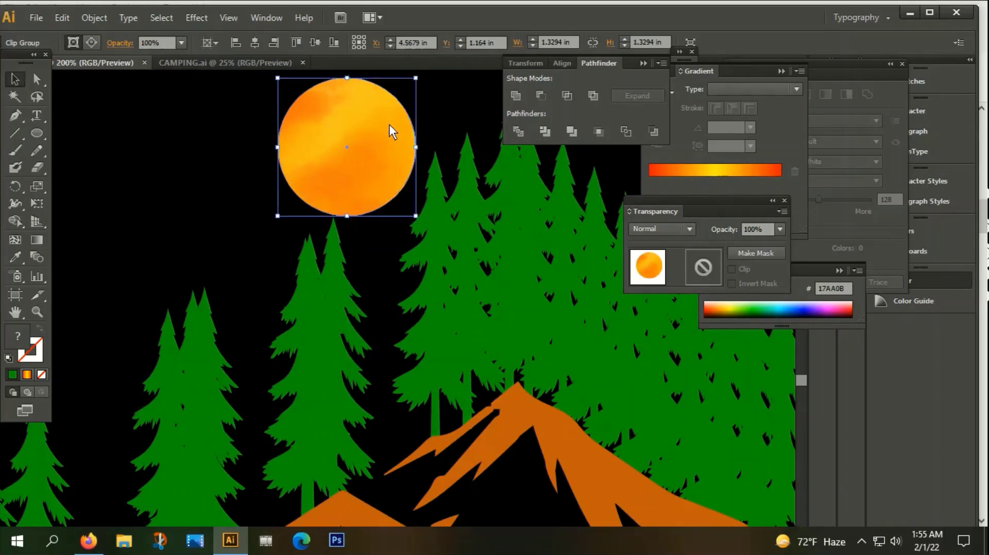
left_click(460, 110)
Step: Pan to the asset notes, select the car image's link text, and switch to Firefox
scroll(419, 138, "down", 4)
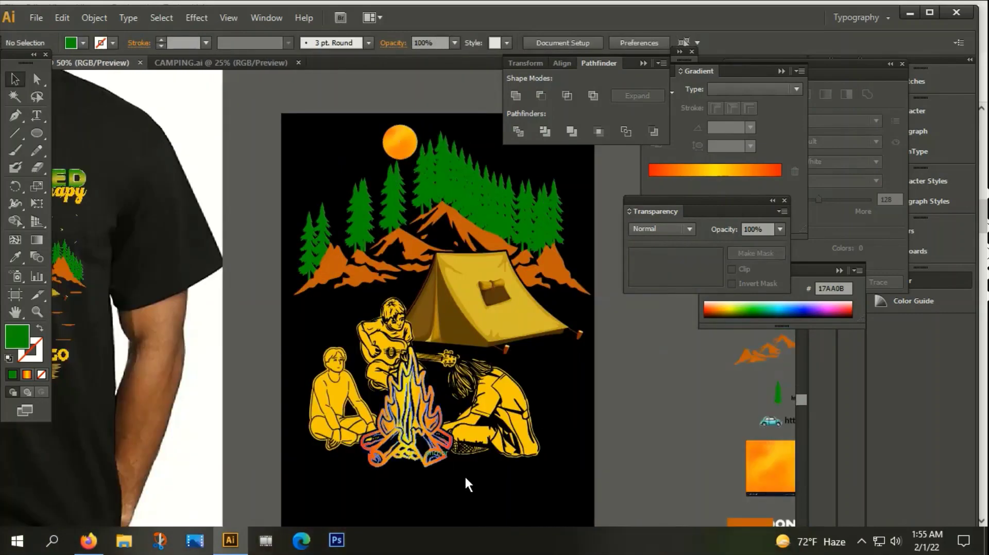
scroll(640, 382, "up", 1)
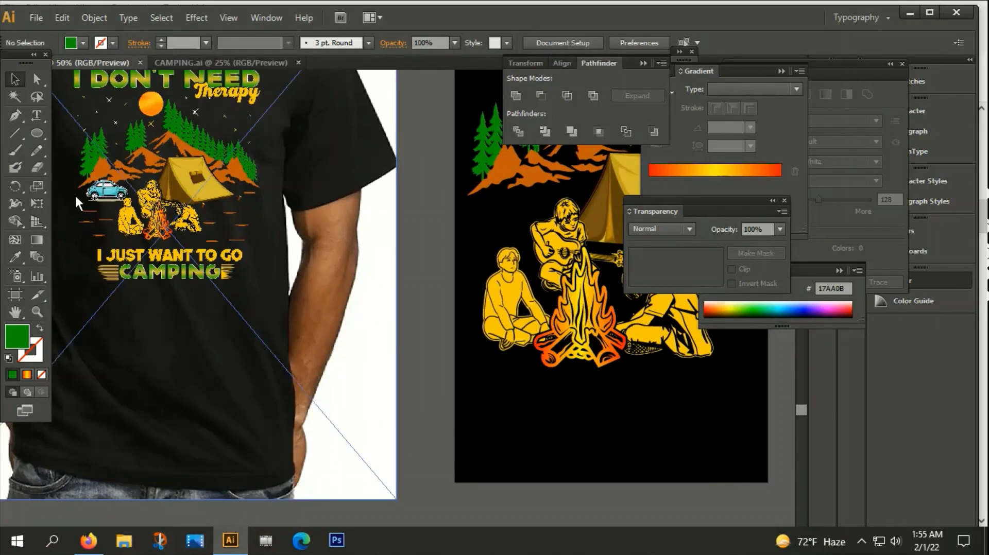
left_click_drag(412, 267, 250, 308)
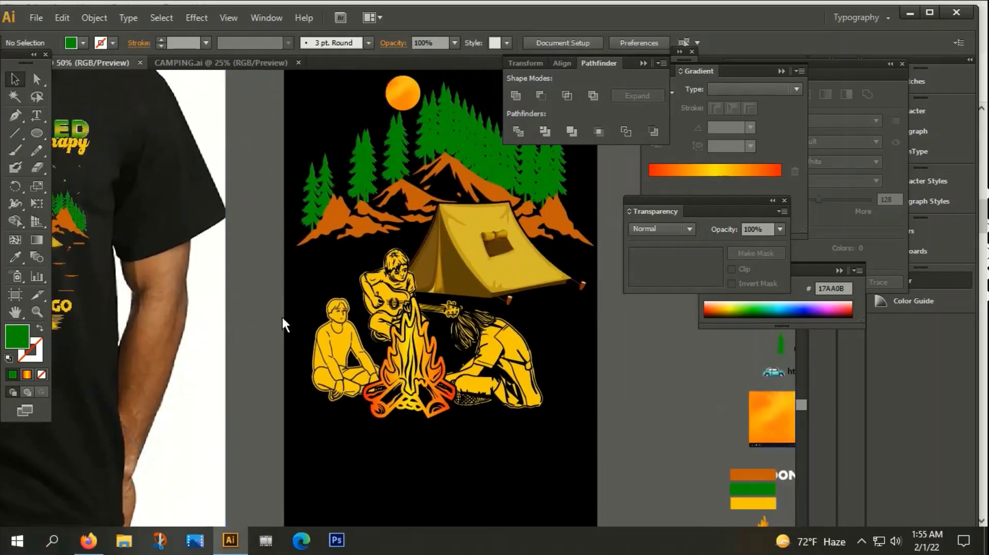
left_click_drag(585, 388, 465, 299)
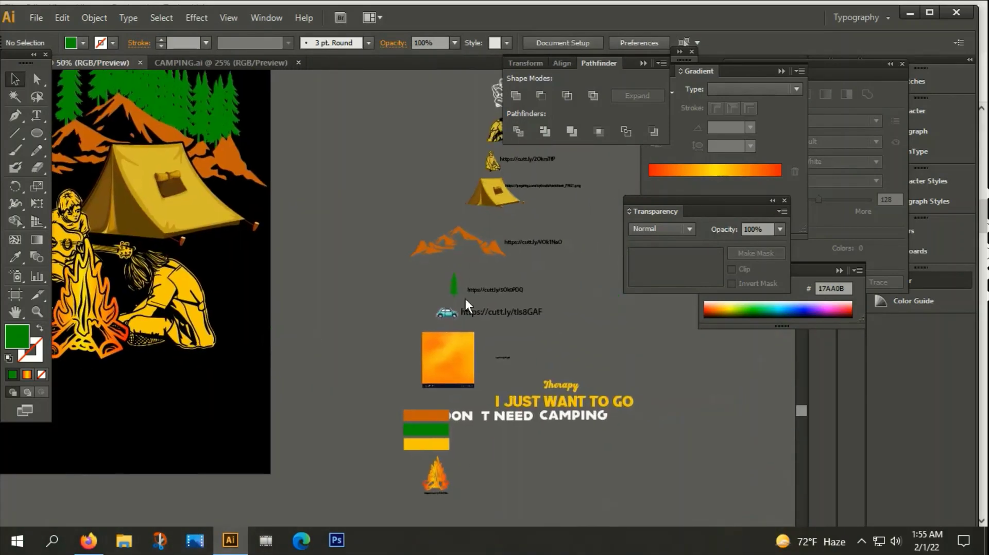
left_click(478, 312)
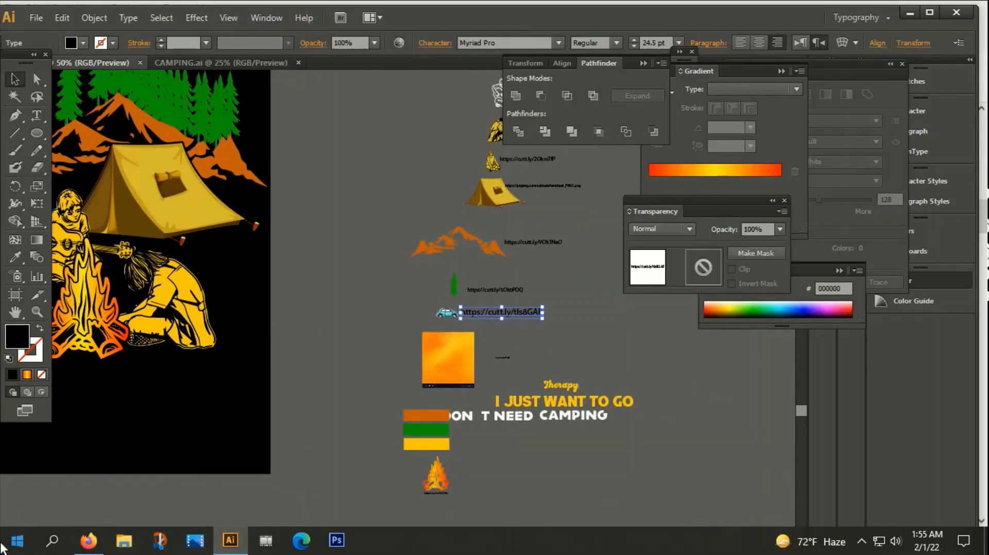
left_click(78, 550)
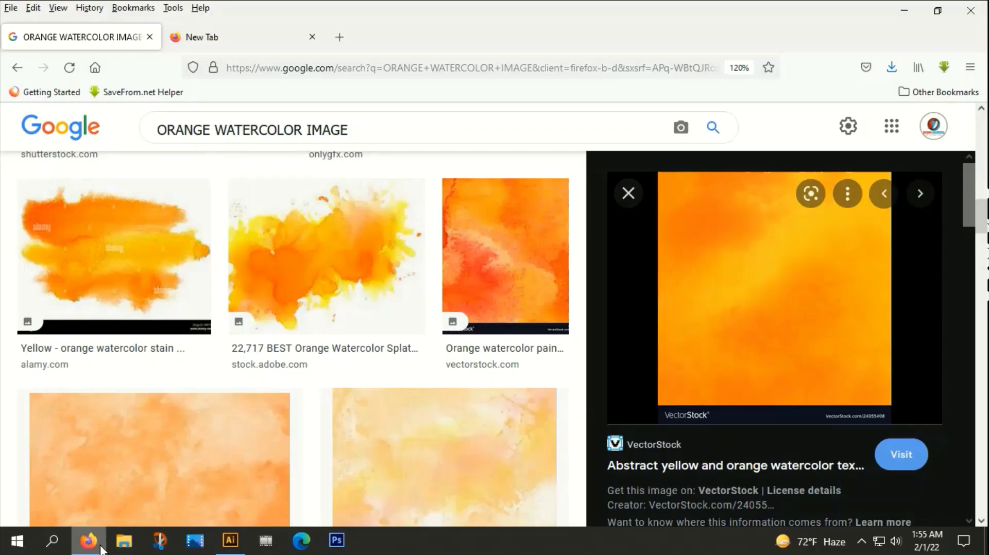
Step: Load the saved car link in Firefox, copy the blue car image, and return to Illustrator
left_click(354, 75)
key("ctrl+v")
key("Return")
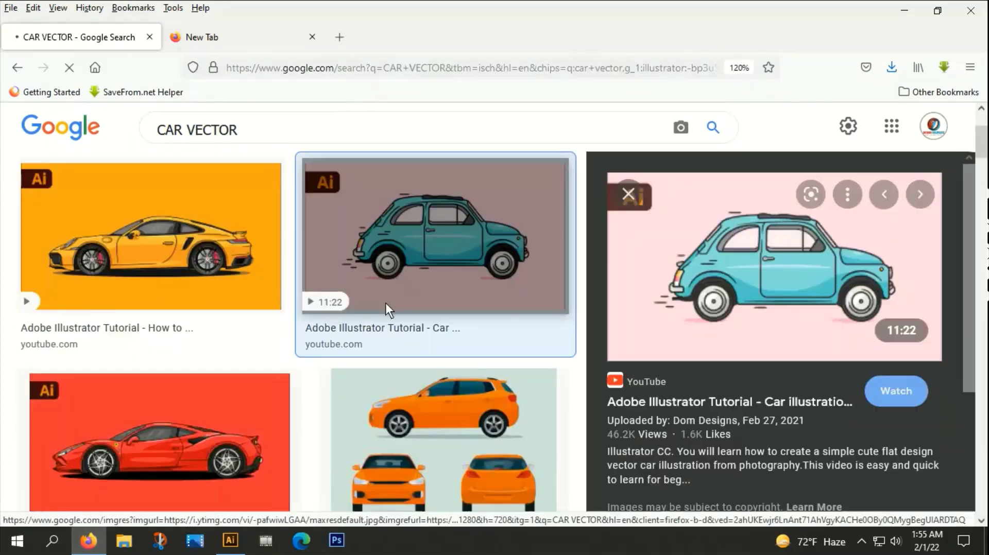
right_click(718, 250)
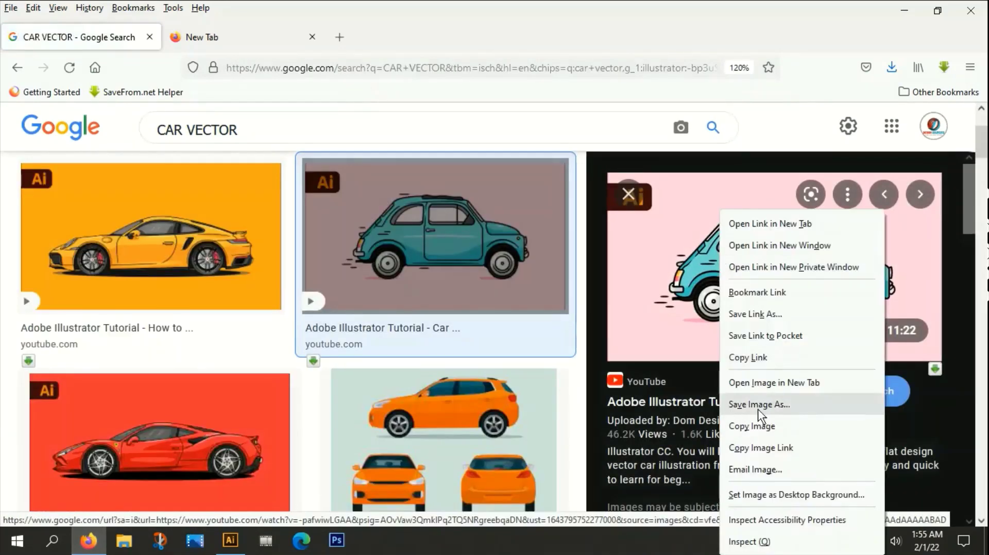
left_click(751, 426)
left_click(231, 540)
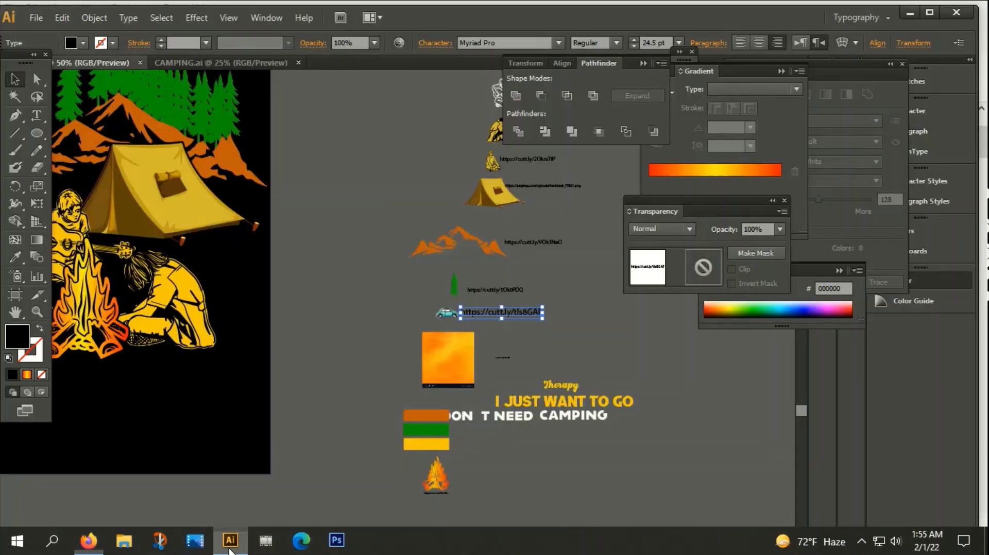
Step: Paste the copied car image into the document and place it above the camping artwork
left_click(499, 446)
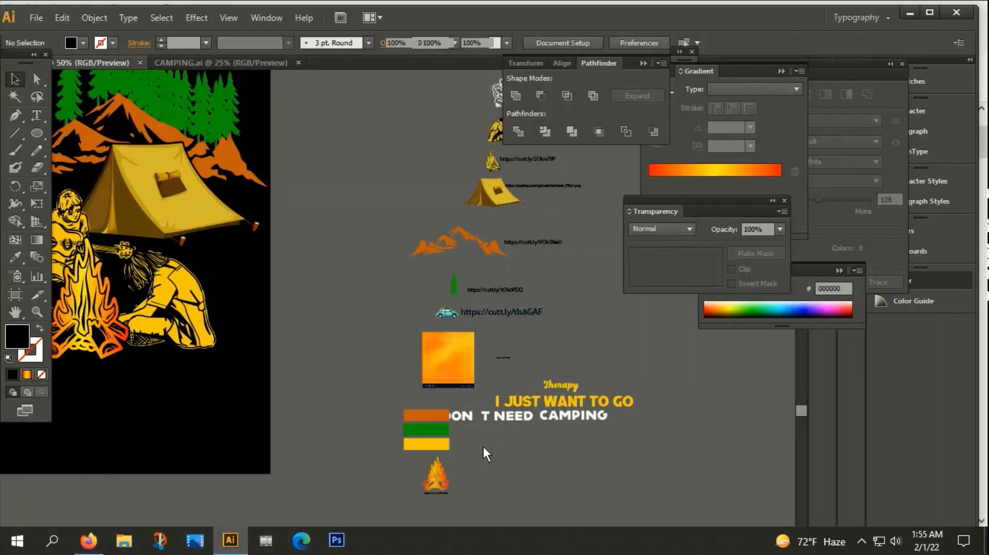
key("ctrl+v")
key("ctrl+minus")
scroll(532, 488, "up", 2)
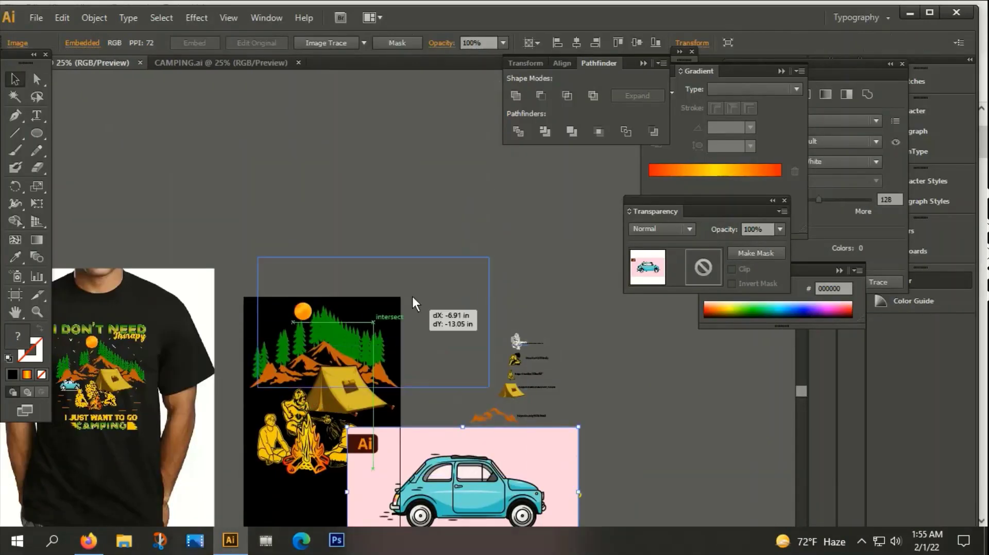
left_click_drag(532, 492, 436, 217)
left_click_drag(456, 306, 488, 378)
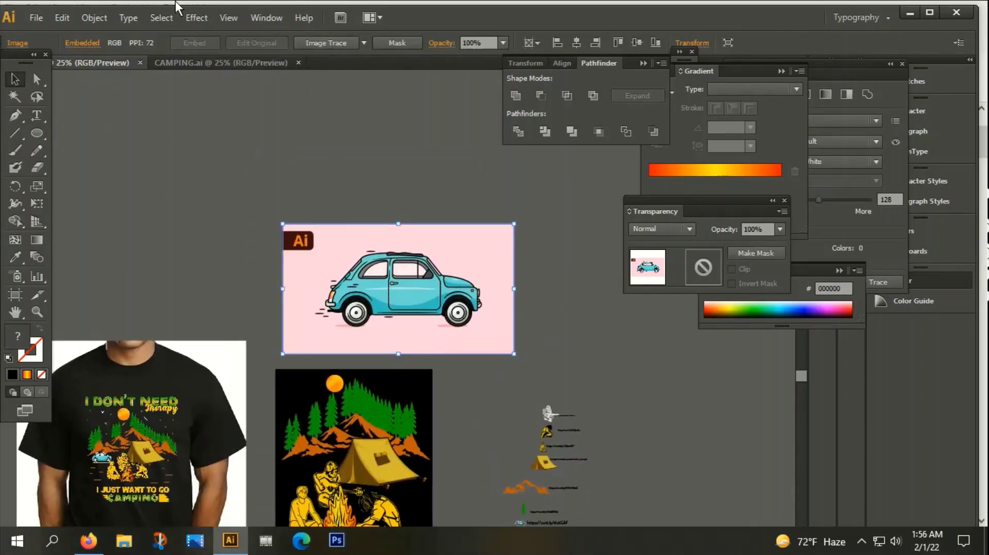
Step: Trace the car image in the Image Trace panel with the Low Fidelity Photo preset
left_click(257, 17)
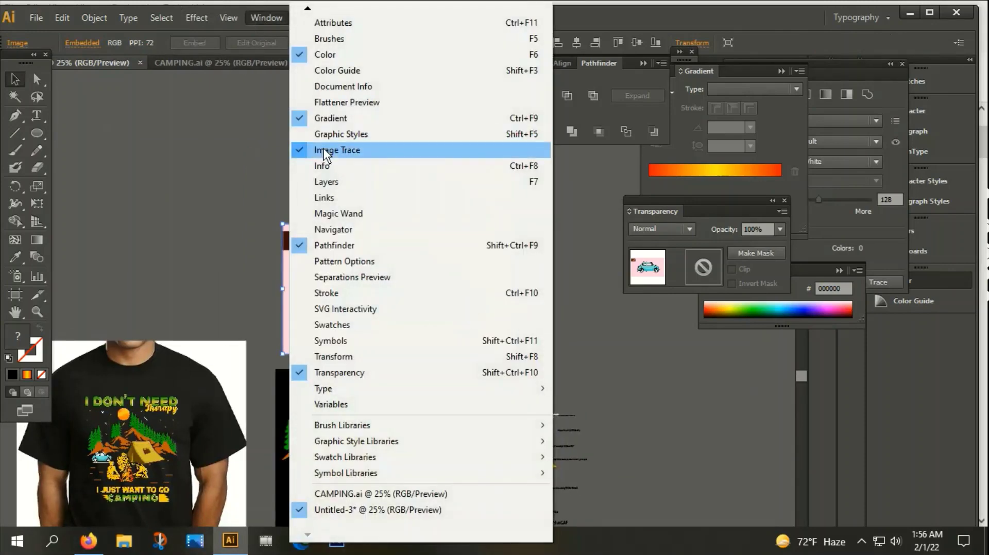
left_click(716, 73)
left_click(693, 51)
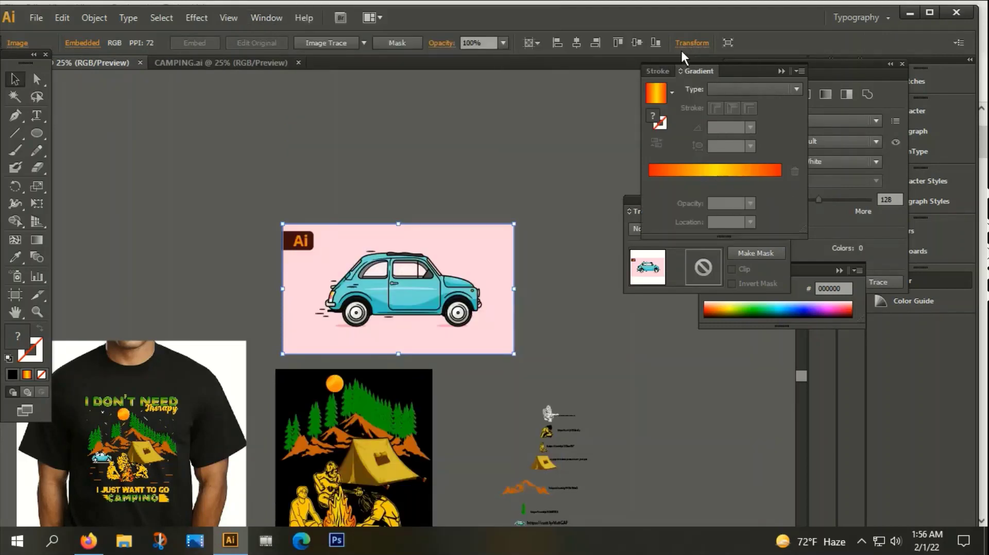
left_click(780, 72)
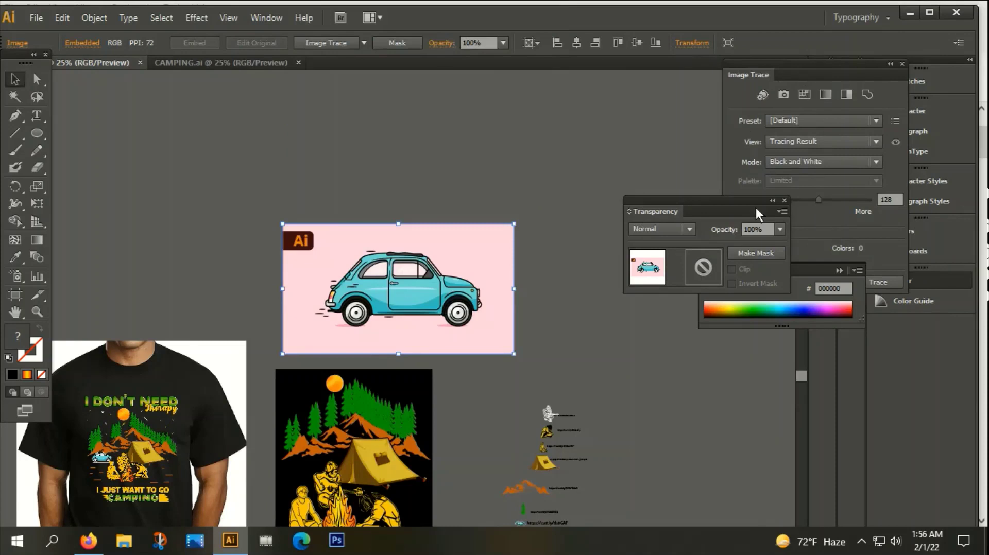
left_click(784, 200)
left_click(866, 121)
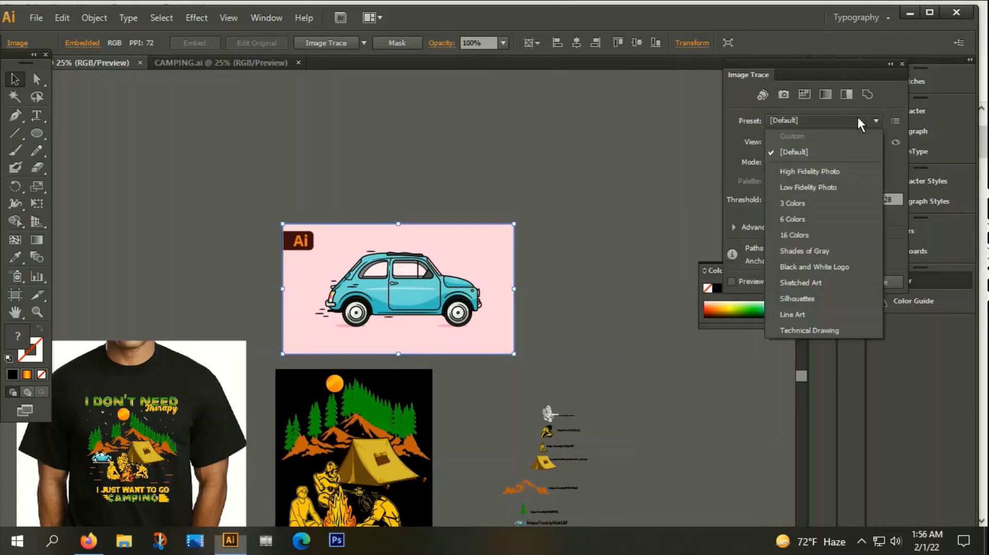
left_click(802, 188)
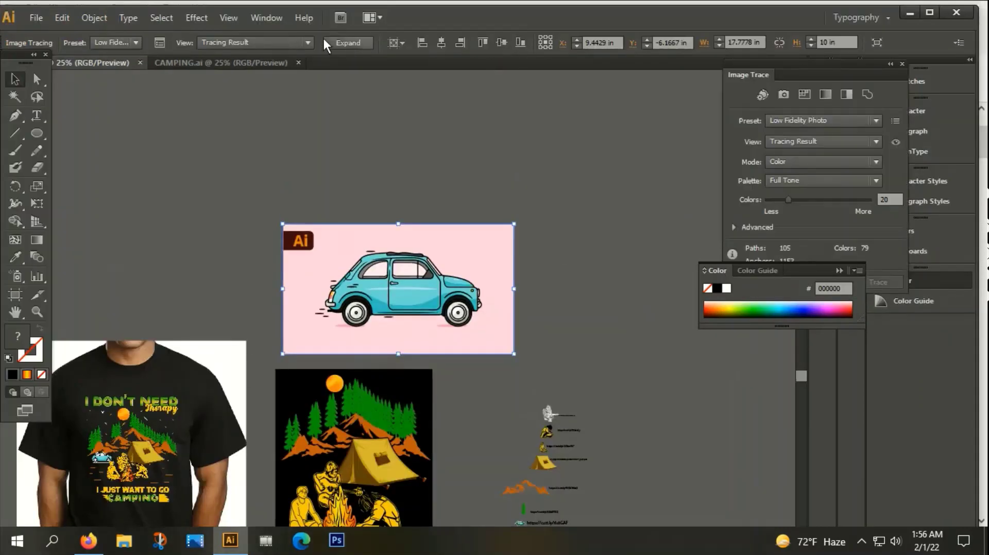
Step: Expand and ungroup the traced car, then delete its pink background and Ai logo
left_click(335, 43)
right_click(344, 199)
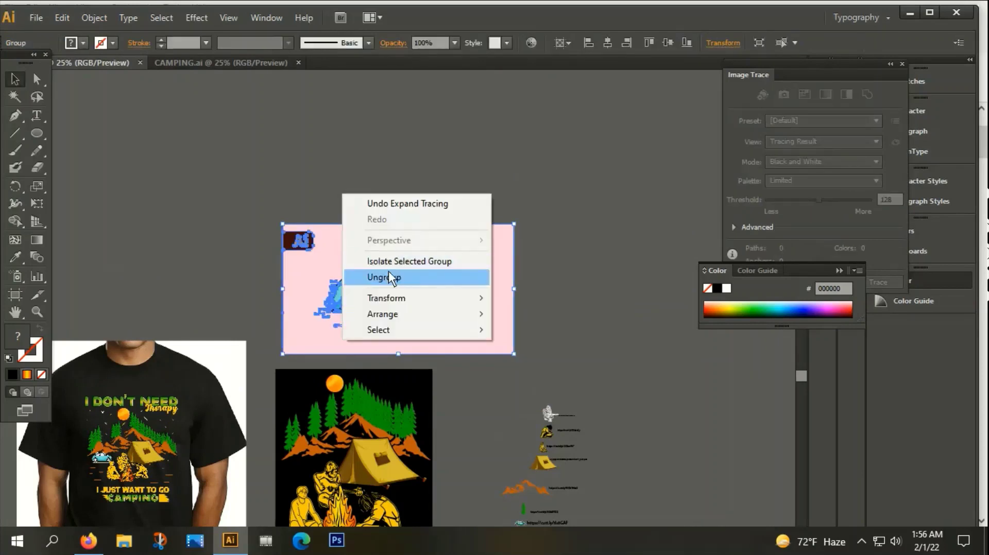
left_click(386, 276)
left_click(260, 235)
left_click_drag(261, 239, 323, 261)
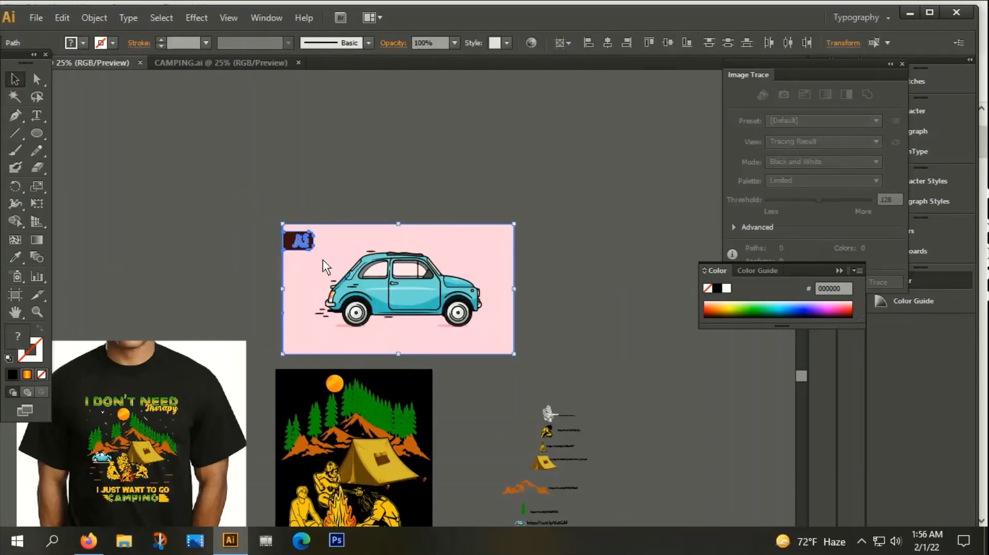
key("Delete")
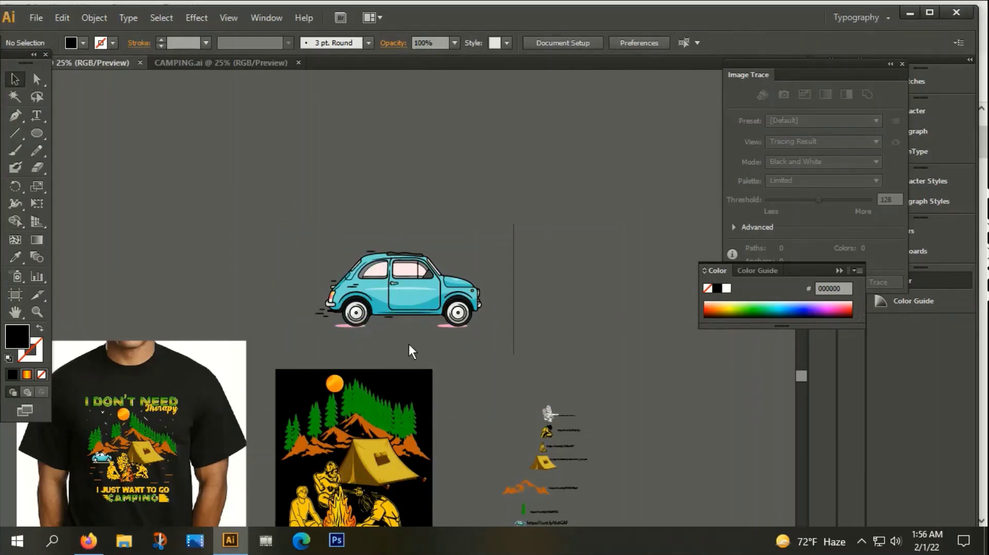
Step: Delete the stray vertical line, speed lines, and dark mark above the roof
scroll(407, 356, "up", 2)
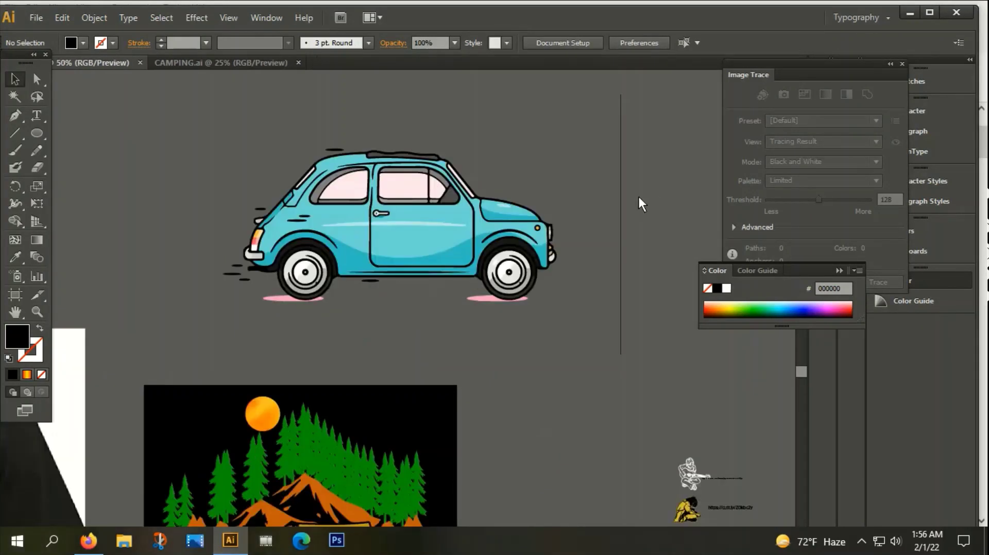
left_click(622, 198)
key("Delete")
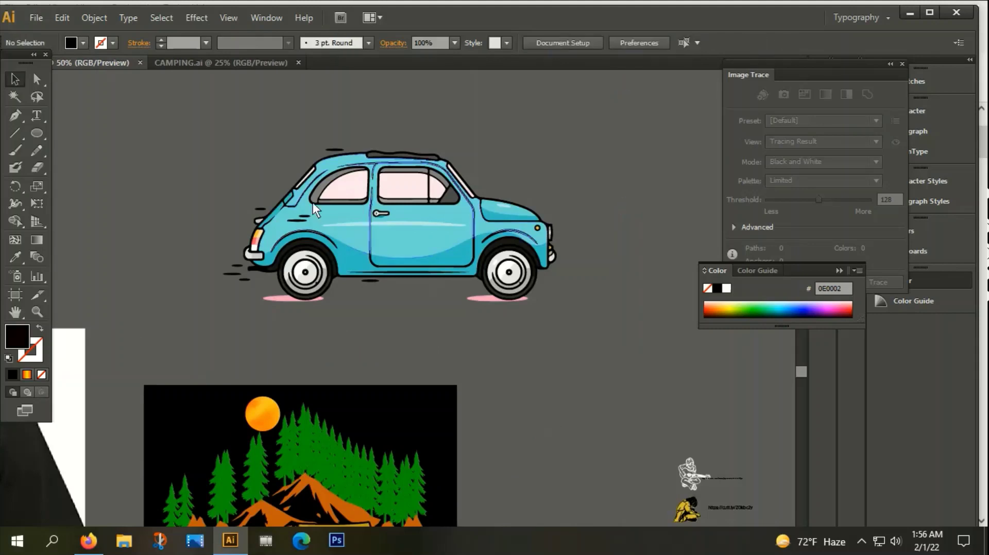
scroll(222, 289, "up", 2)
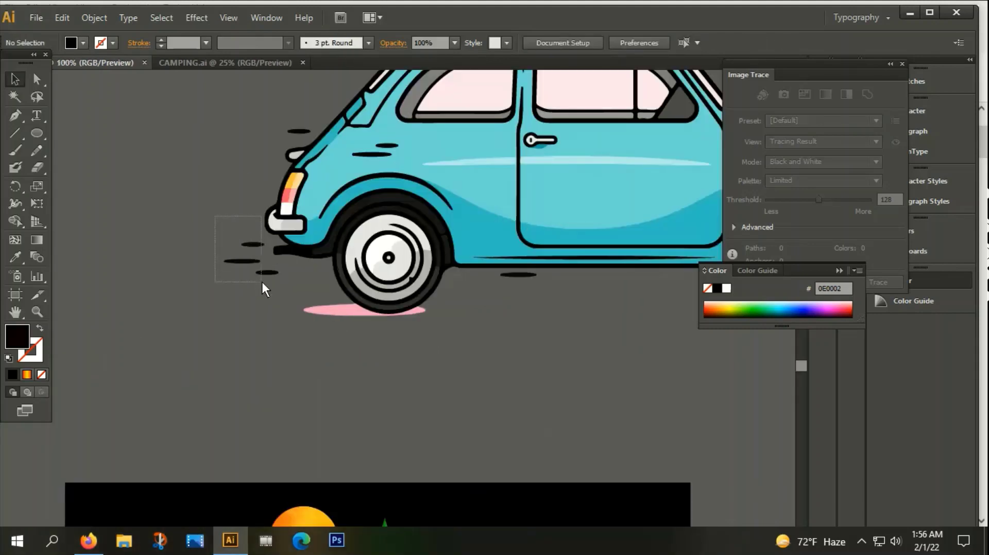
left_click_drag(262, 283, 262, 287)
key("Delete")
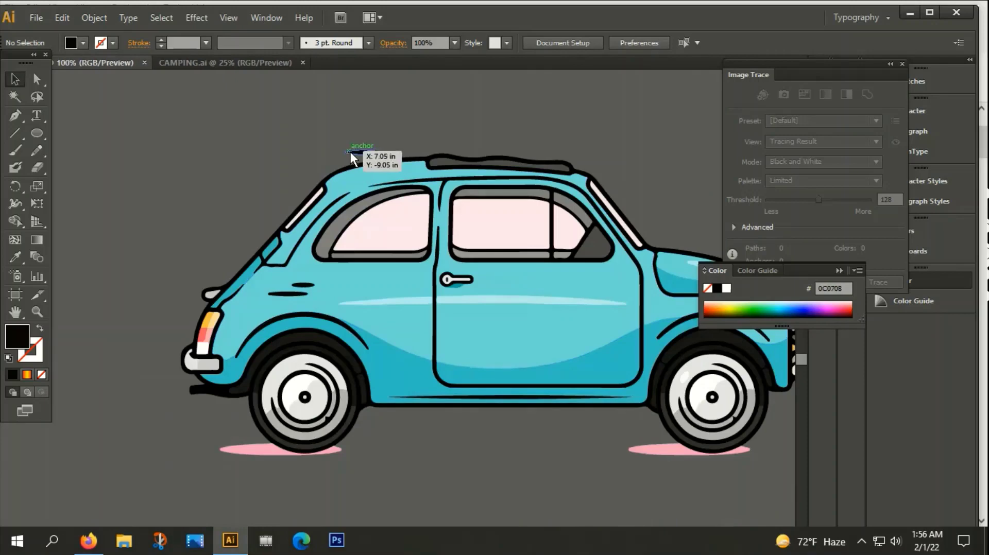
left_click_drag(342, 151, 382, 193)
key("ctrl+minus")
key("ctrl+minus")
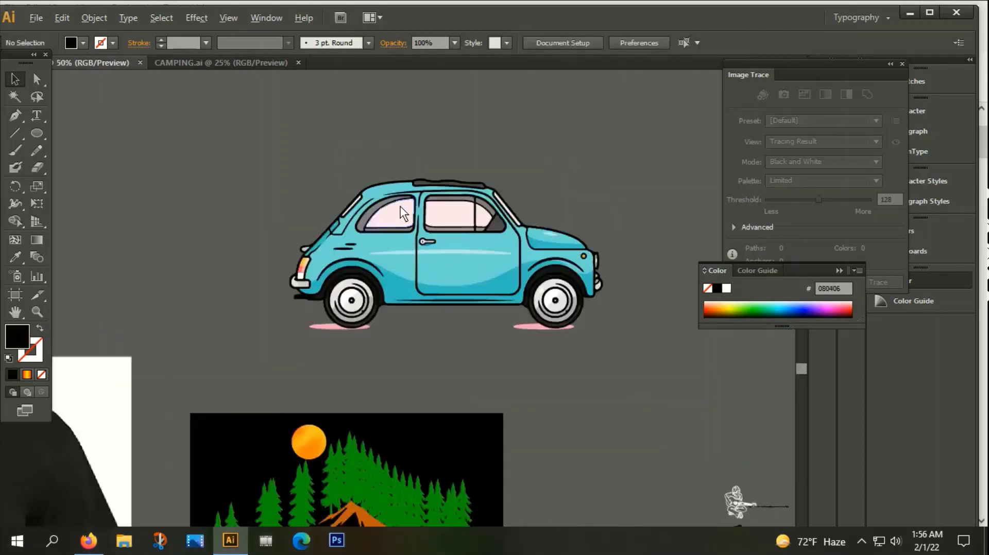
key("ctrl+minus")
Step: Group the car's paths and merge them into one silhouette with Pathfinder Unite
left_click_drag(564, 317, 481, 196)
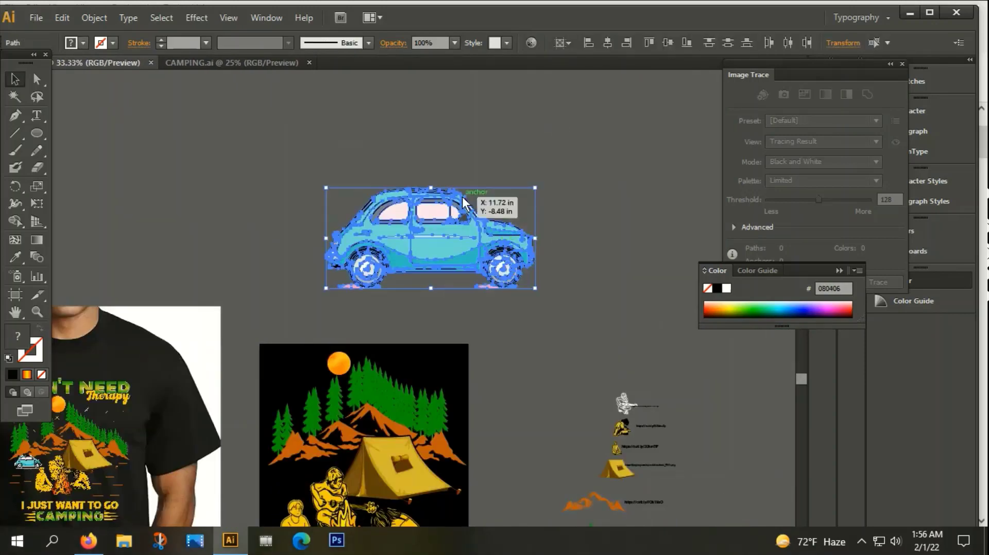
right_click(482, 194)
left_click(514, 260)
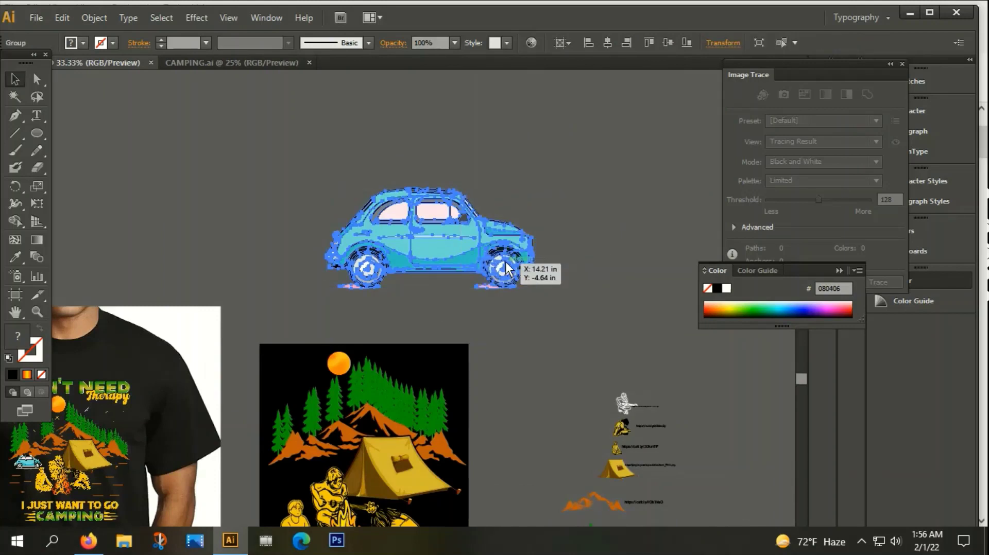
key("ctrl+shift+F9")
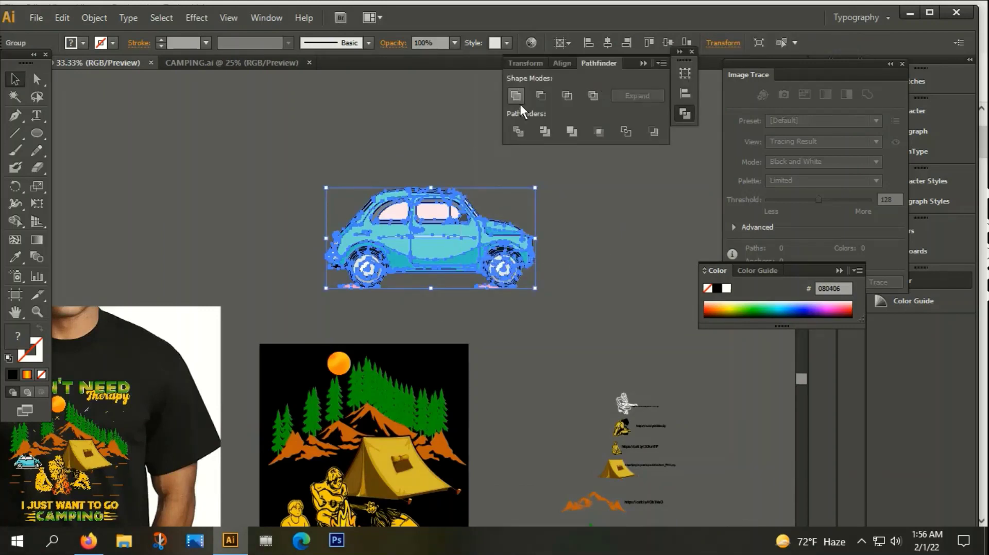
left_click(413, 138)
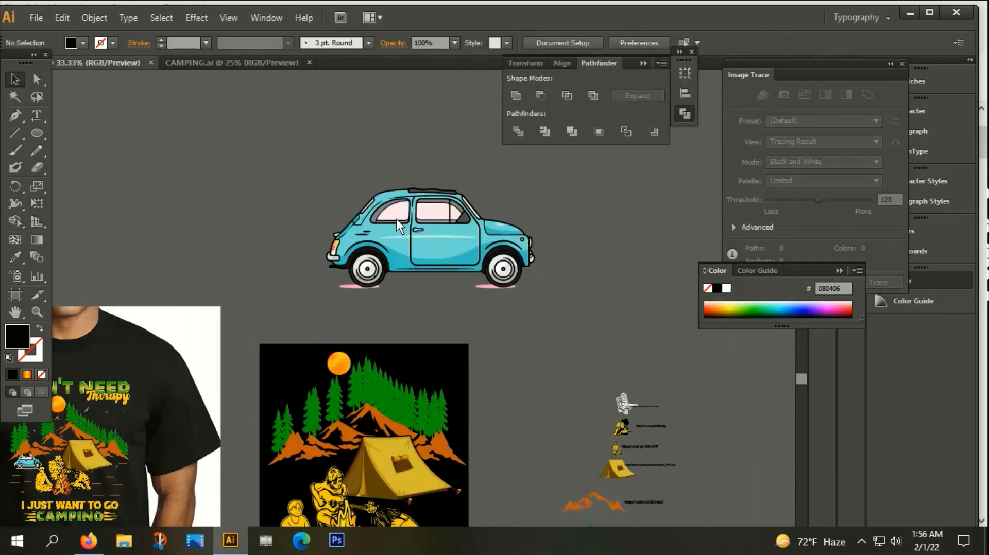
left_click(396, 221)
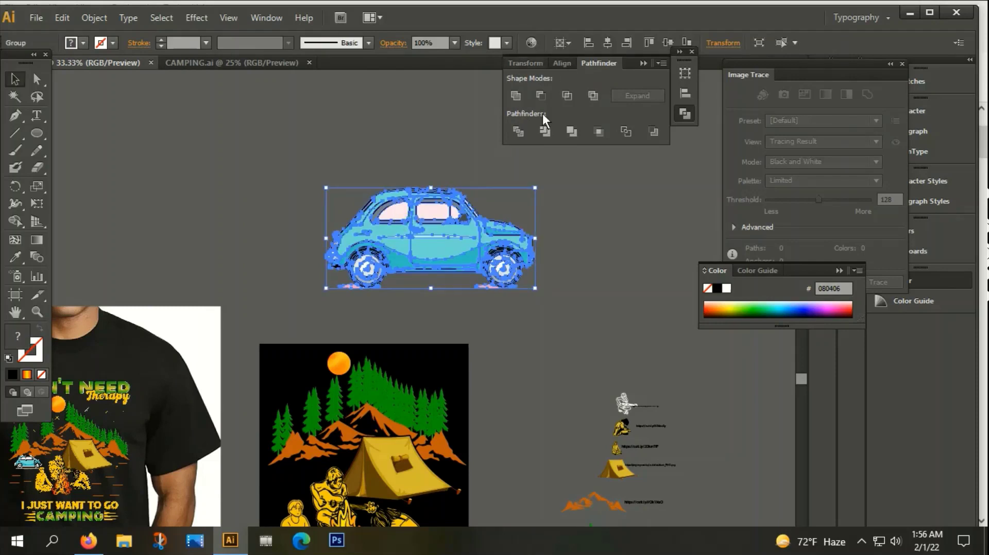
left_click(516, 95)
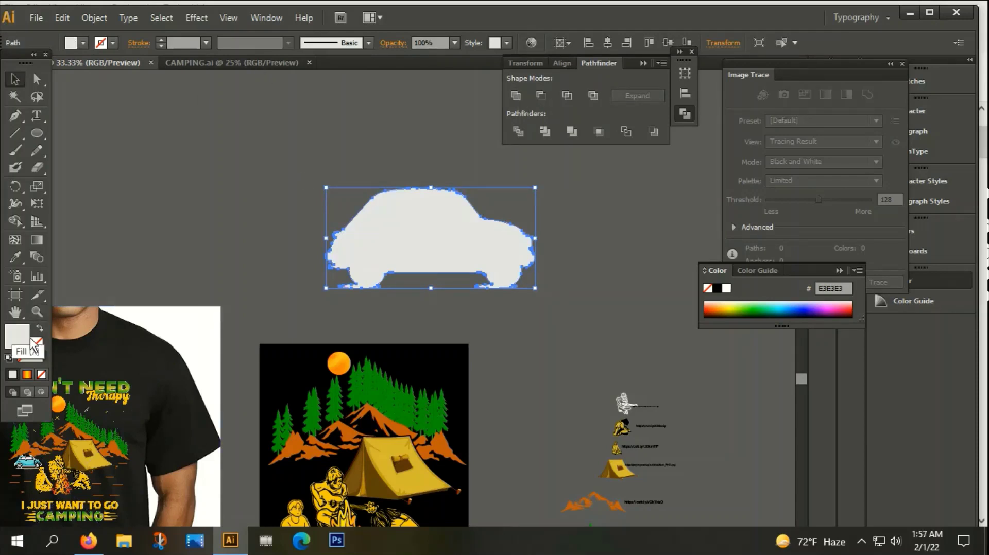
Step: Fill the silhouette with the campers' sweater yellow F4CE0F using the Eyedropper
key("i")
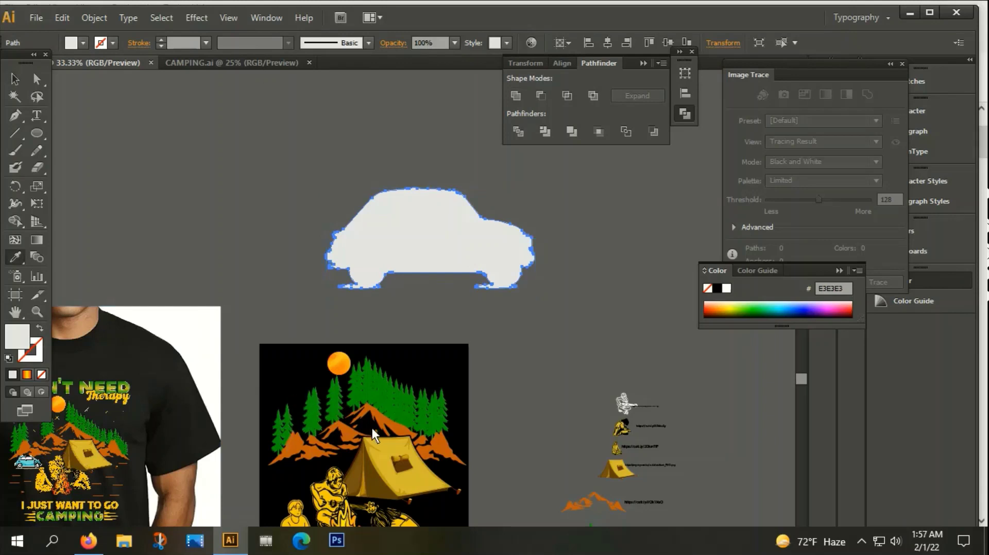
left_click(303, 521)
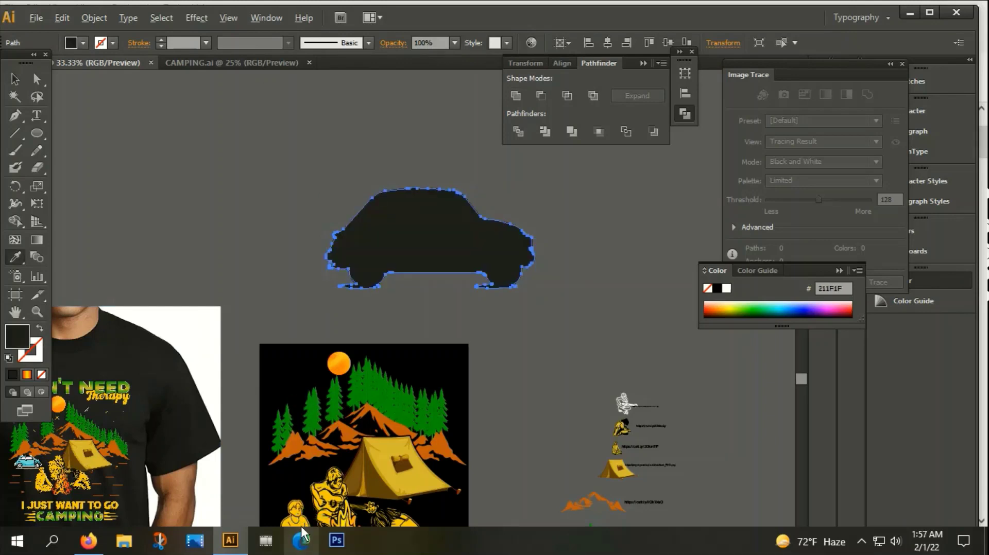
scroll(383, 466, "down", 3)
scroll(329, 458, "up", 2)
scroll(329, 458, "up", 2)
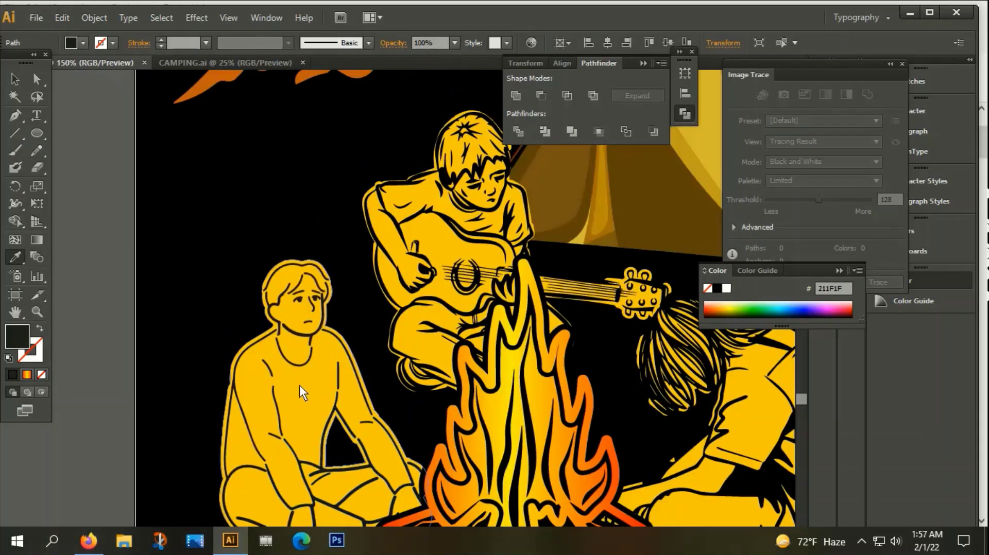
left_click(305, 394)
scroll(306, 393, "down", 4)
scroll(305, 392, "down", 1)
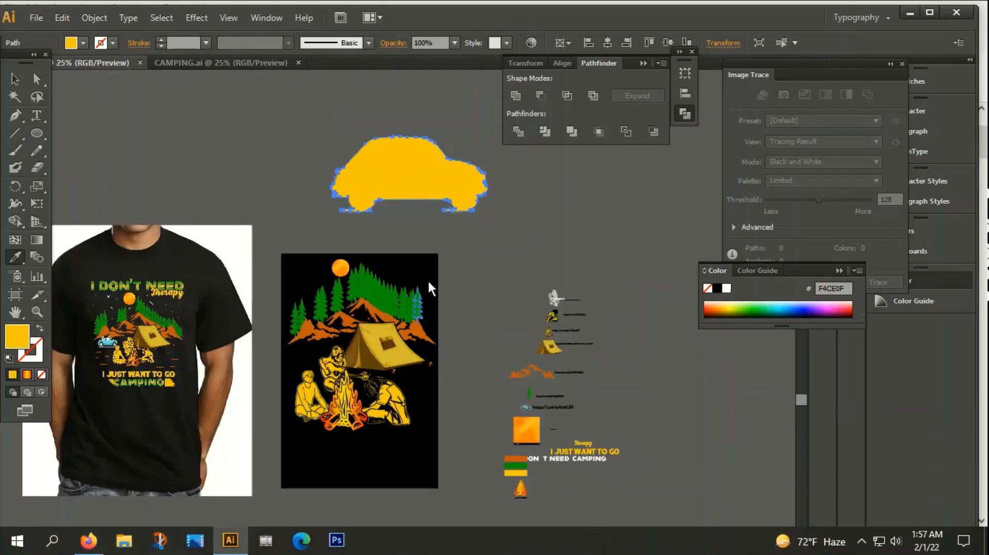
Step: Add a 10 px Offset Path around the yellow car silhouette
left_click(15, 79)
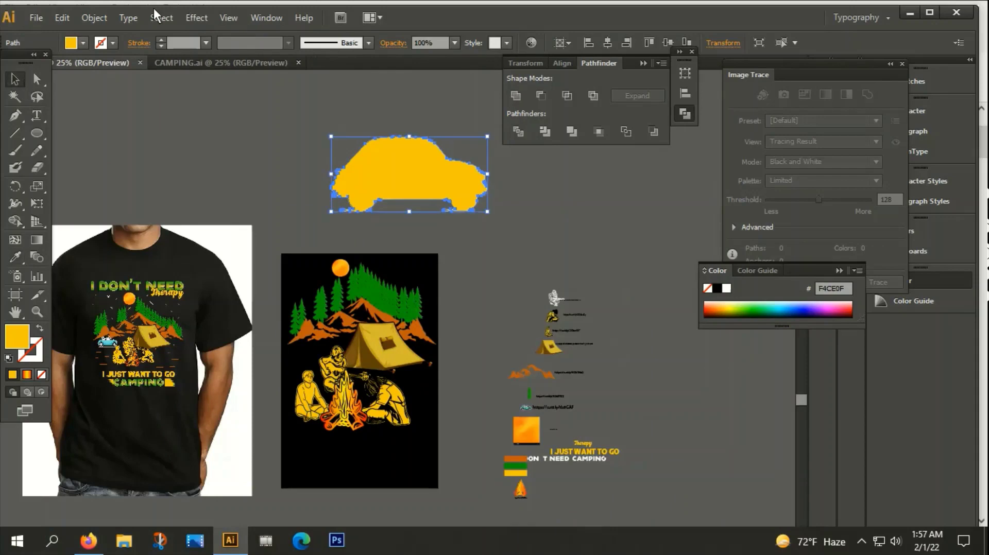
left_click(93, 18)
mouse_move(176, 309)
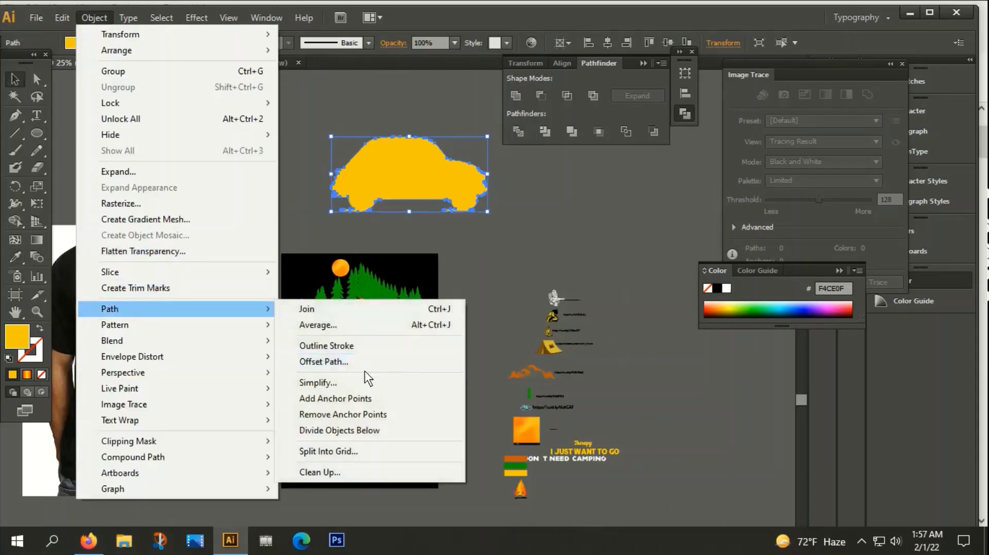
left_click(322, 362)
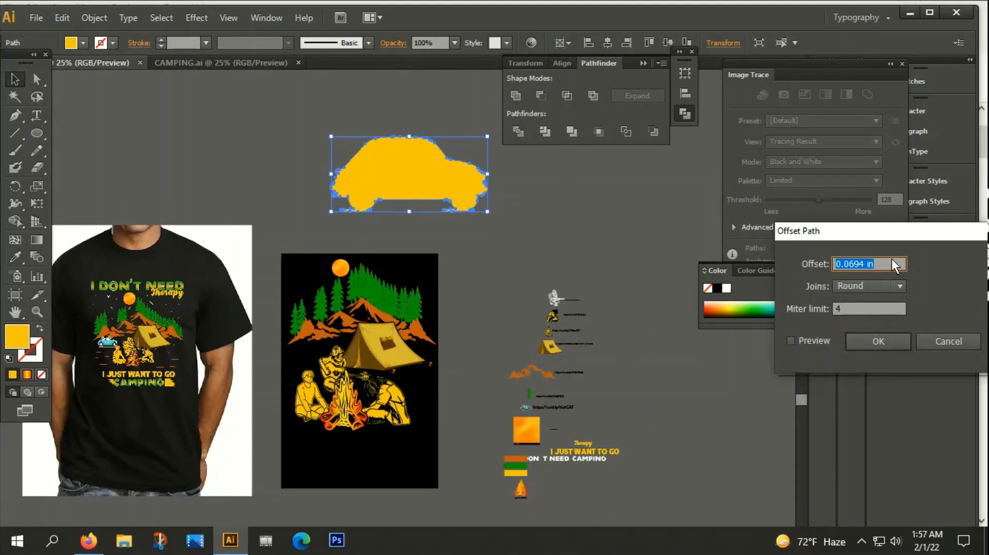
type("10")
left_click(791, 341)
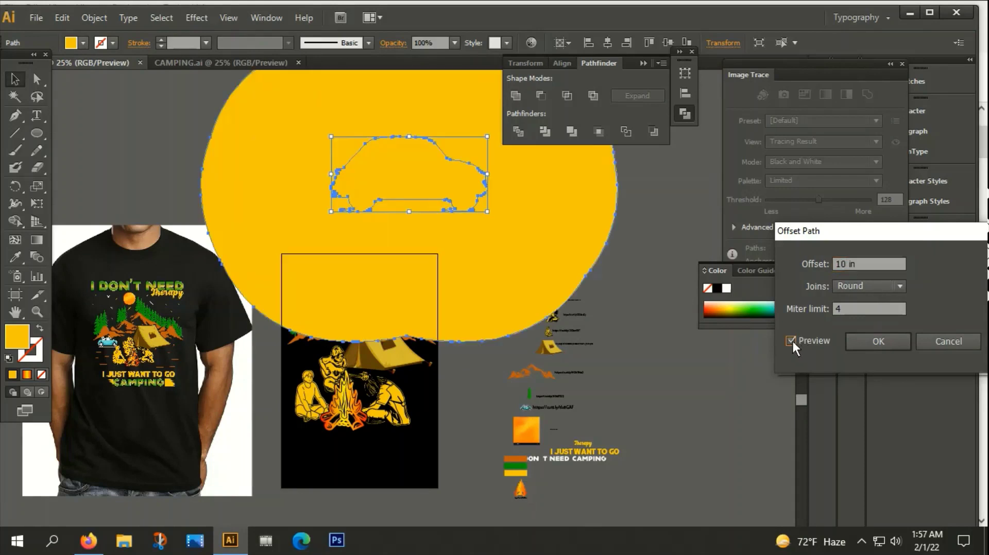
double_click(852, 264)
type("10")
type("px")
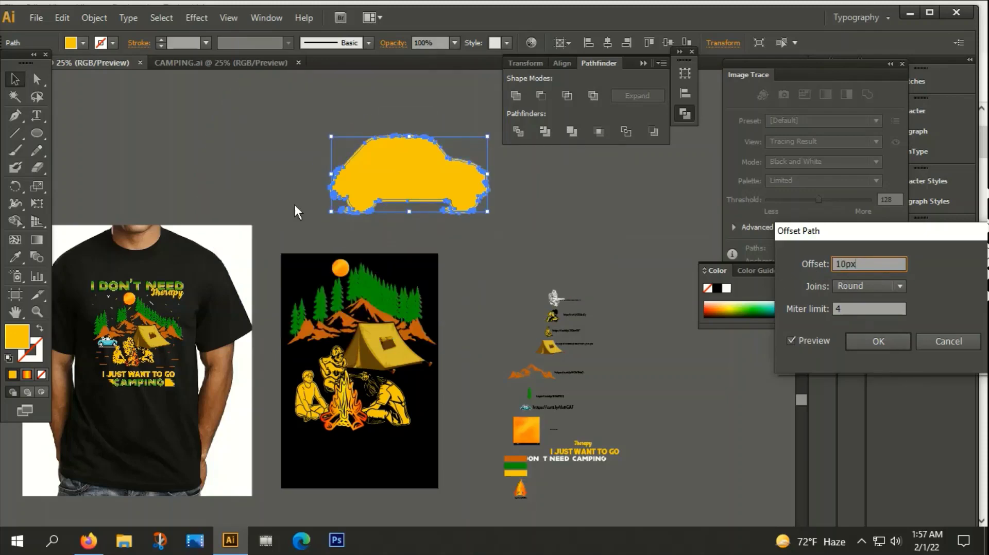
left_click(864, 335)
Step: Try uniting the car with its offset shape, then undo back to separate shapes
scroll(347, 138, "up", 1, "alt")
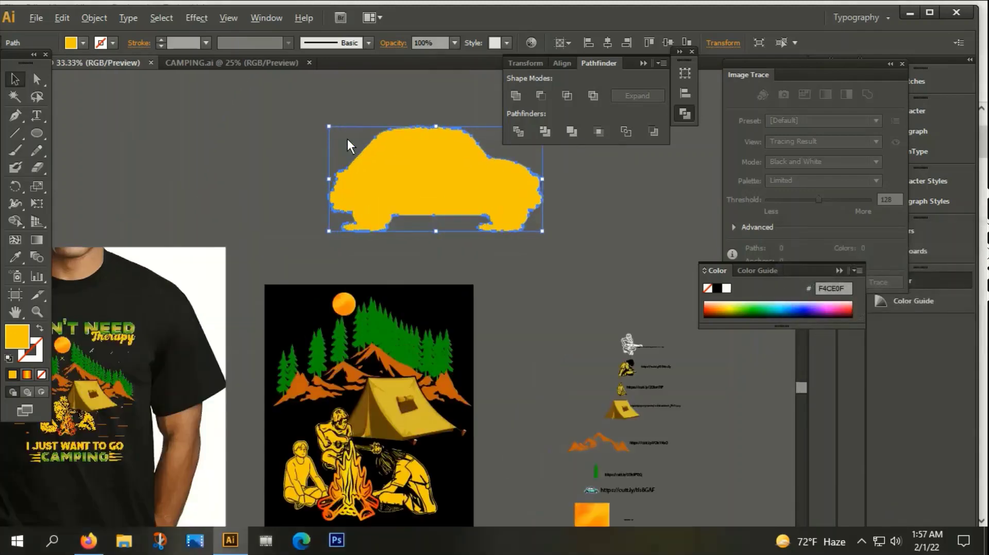
scroll(347, 138, "up", 1, "alt")
left_click(435, 173, "shift")
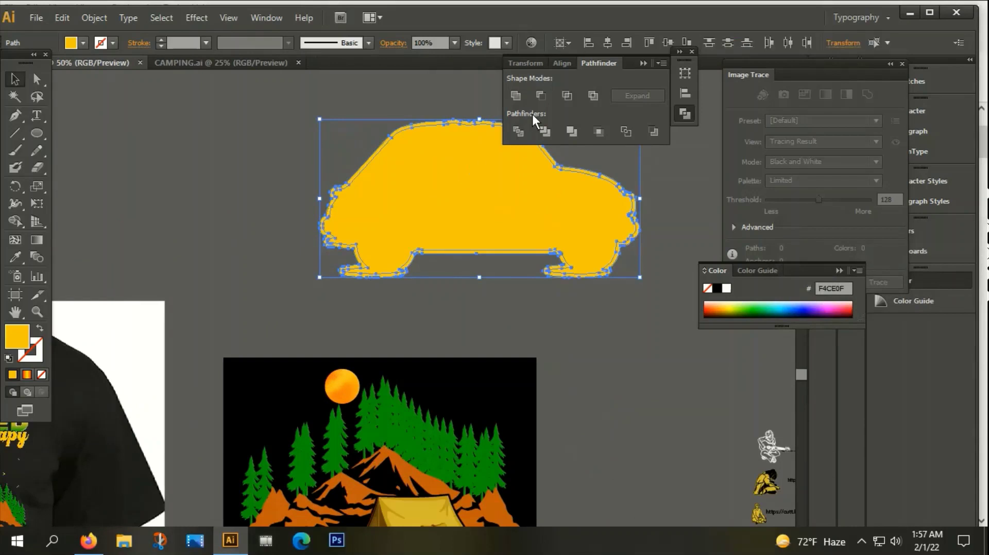
left_click(516, 95)
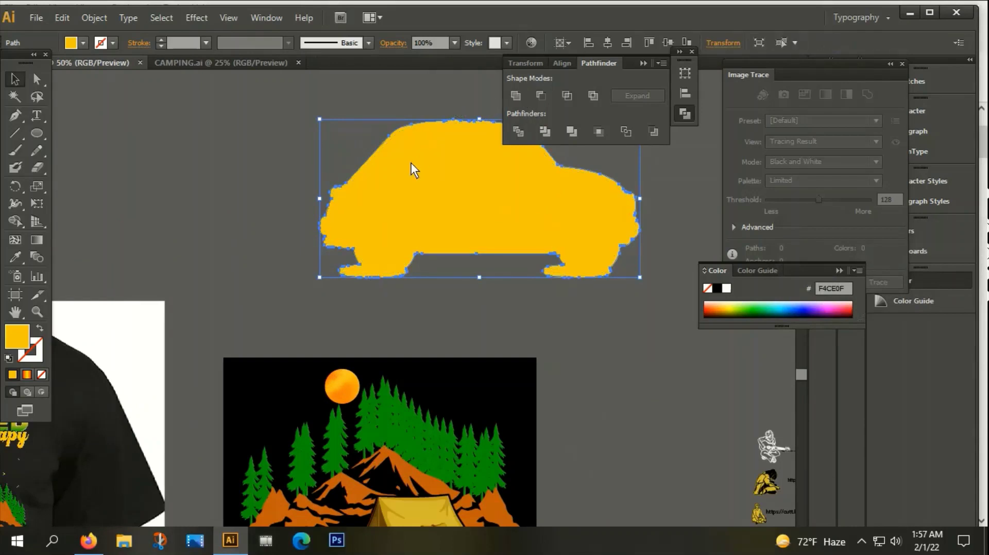
key("ctrl+z")
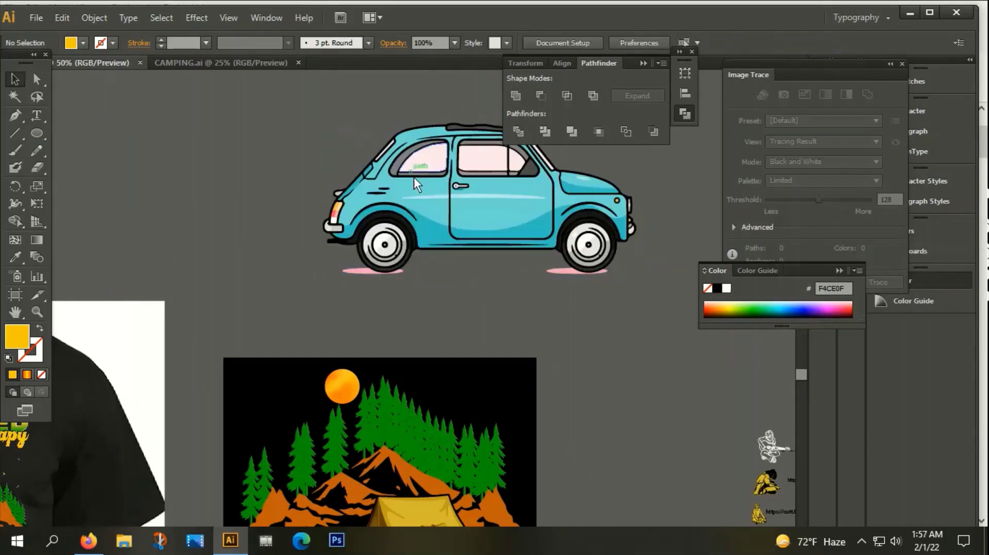
key("ctrl+z")
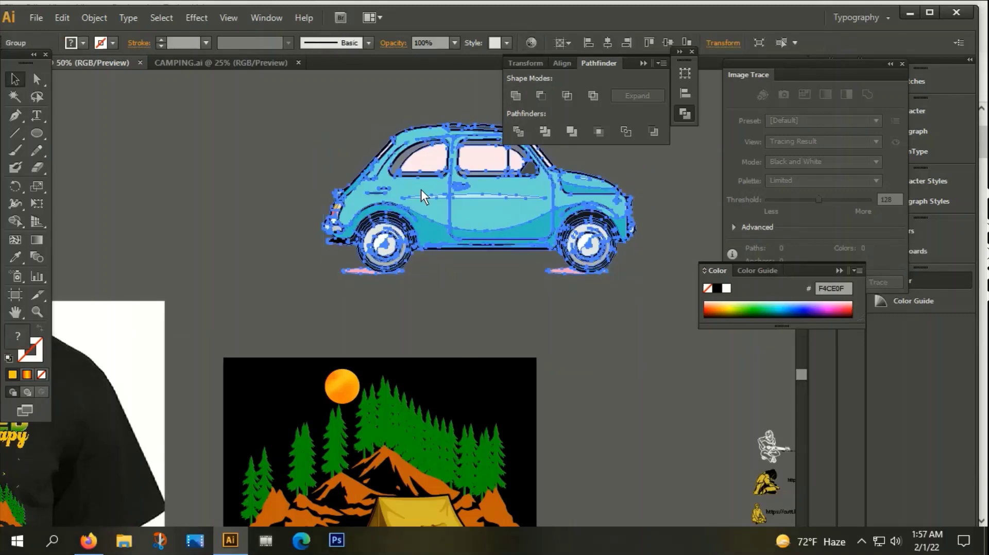
key("ctrl+shift+z")
left_click(216, 125)
Step: Select the whole blue car artwork sitting on its yellow offset border
scroll(415, 221, "down", 1)
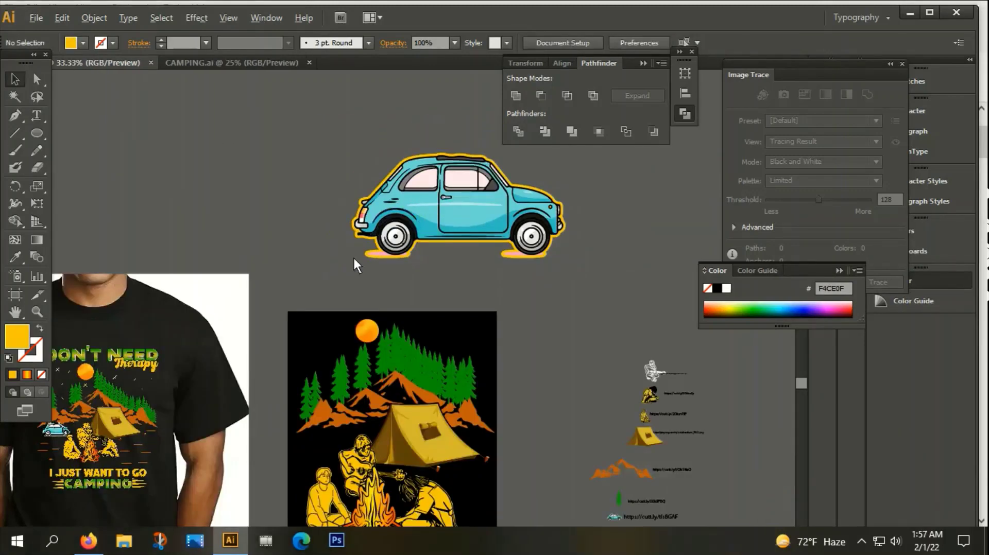
scroll(323, 208, "up", 3)
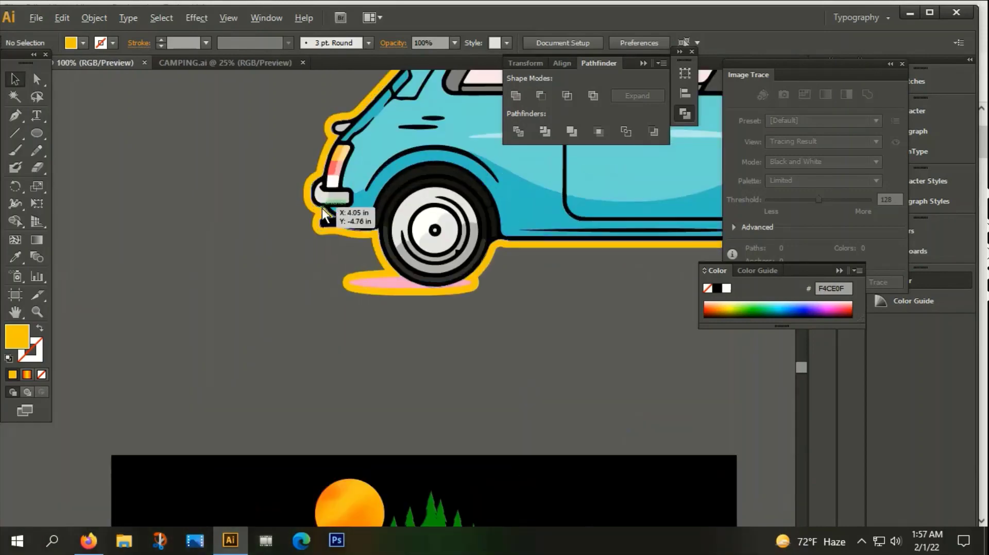
scroll(311, 228, "up", 3)
scroll(314, 215, "down", 1)
scroll(313, 197, "down", 2)
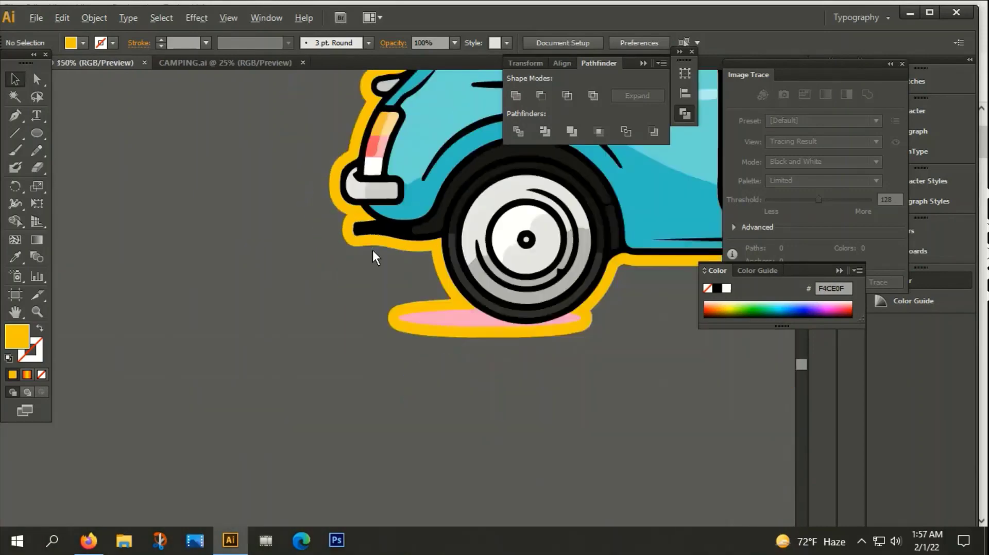
scroll(373, 249, "down", 1)
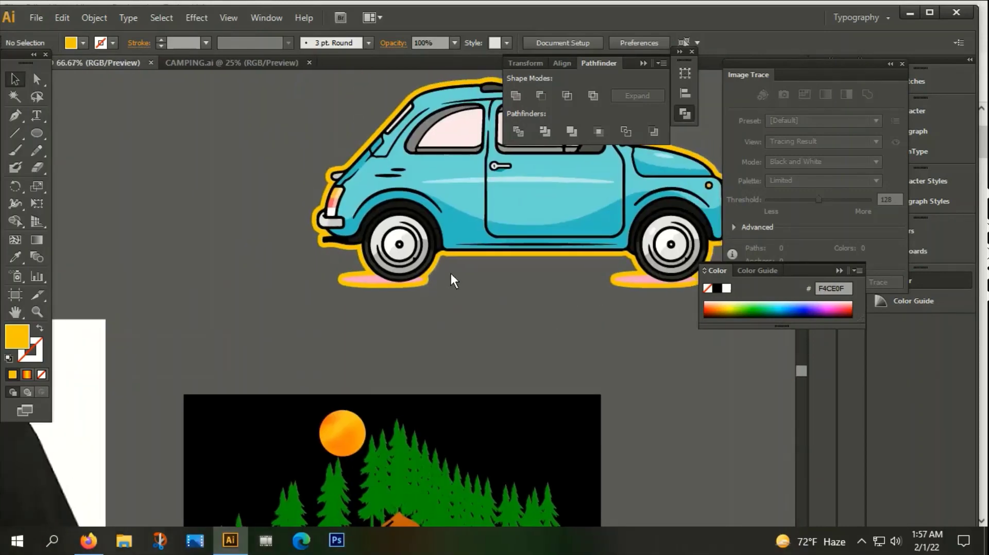
scroll(412, 283, "up", 3)
scroll(494, 253, "down", 1)
scroll(515, 245, "down", 2)
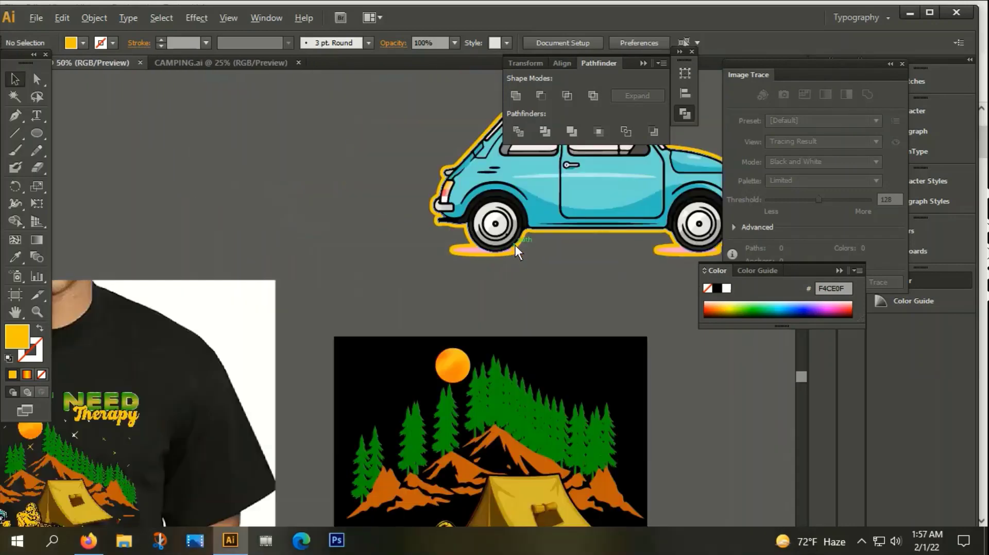
scroll(515, 245, "down", 2)
scroll(561, 243, "down", 1)
left_click(553, 209)
Step: Group the car, shrink it, and place it left of the tent above the seated boy
right_click(547, 194)
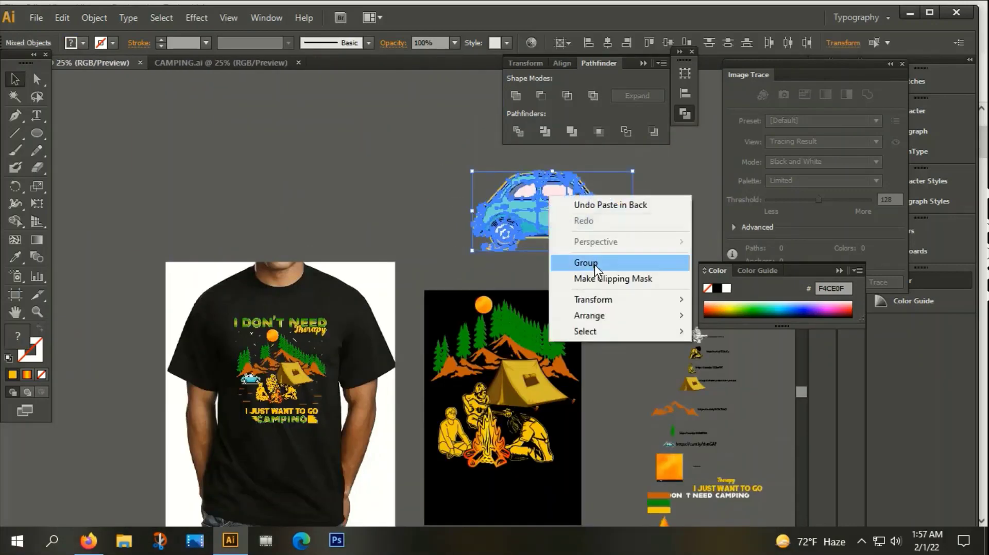
left_click(595, 264)
left_click_drag(622, 185, 546, 355)
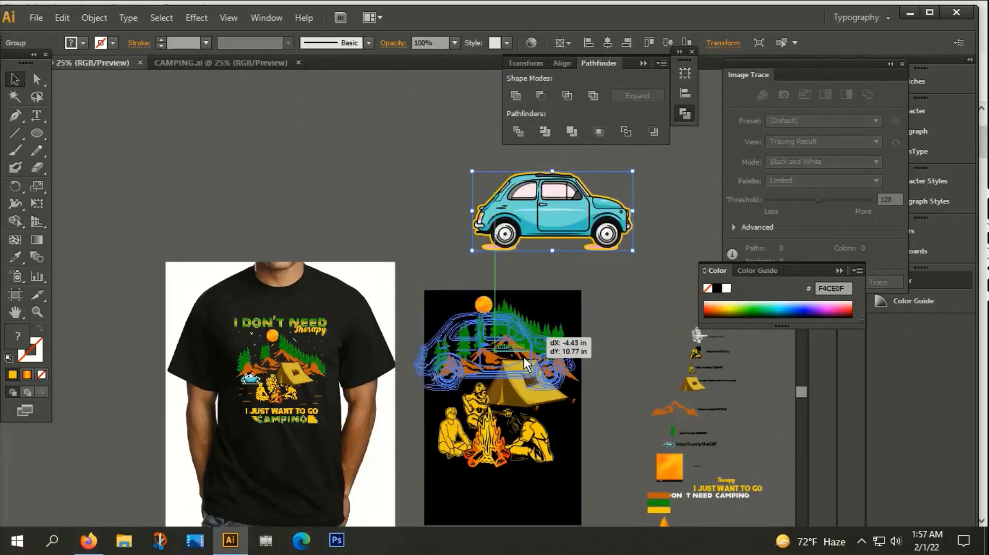
scroll(419, 339, "up", 4)
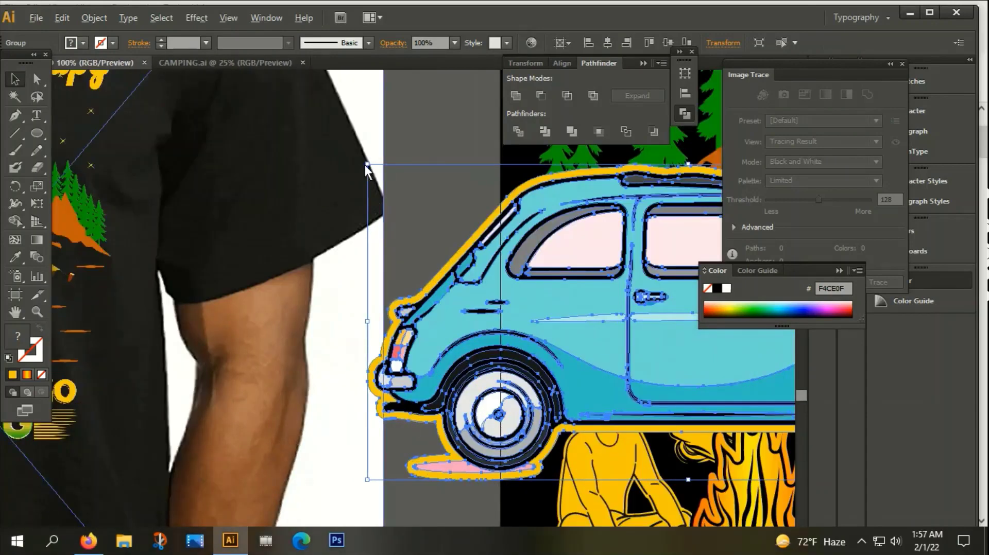
mouse_move(367, 165)
left_mouse_down()
mouse_move(538, 288)
mouse_move(398, 298)
left_mouse_up()
left_click(372, 338)
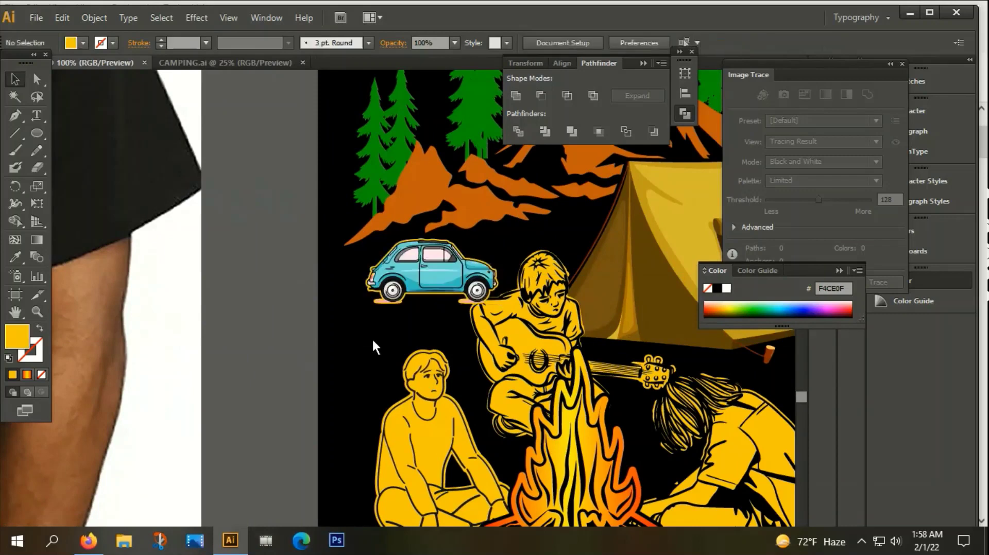
scroll(453, 278, "up", 2)
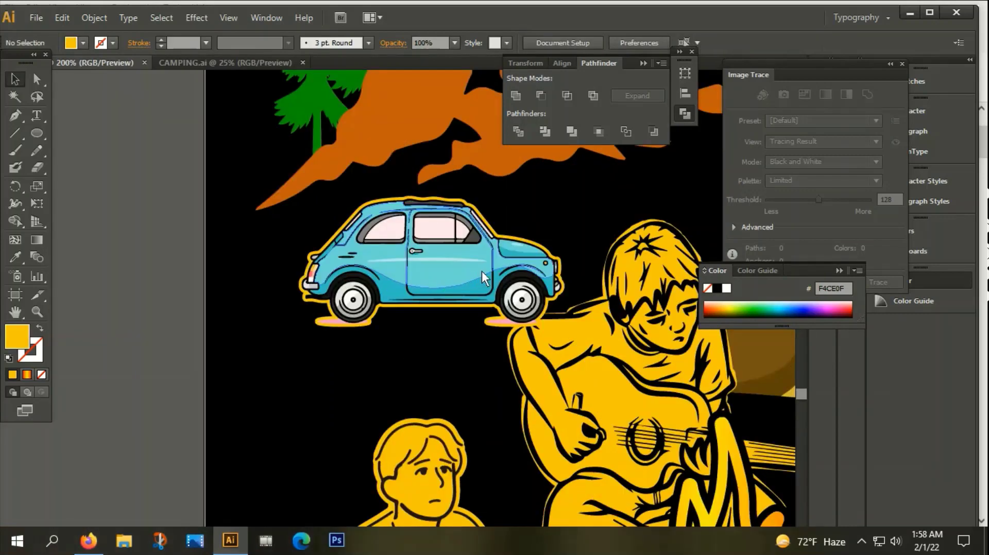
left_click(450, 263)
left_click(393, 360)
Step: Pan around the design to compare the car placement with the T-shirt mockup
scroll(397, 365, "down", 4)
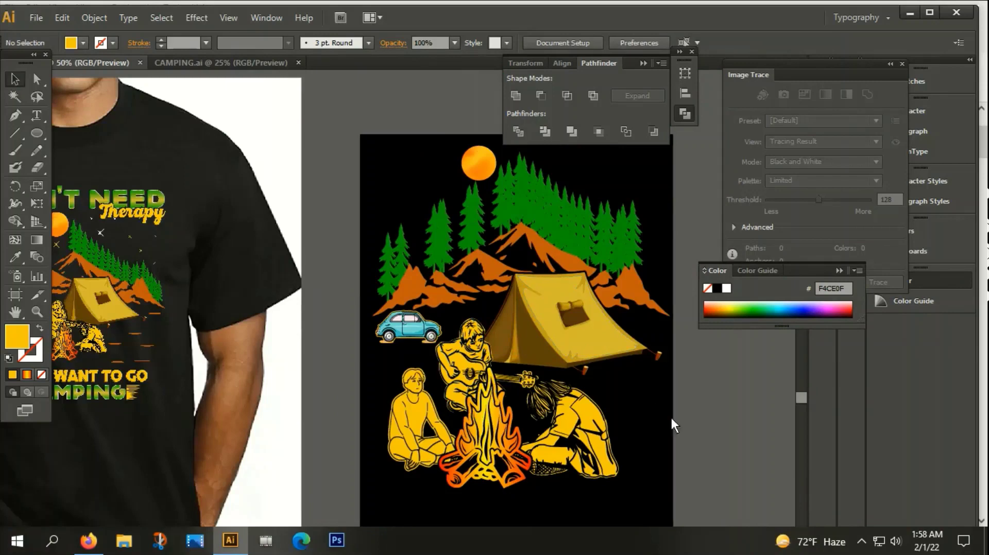
mouse_move(672, 418)
left_mouse_down()
mouse_move(604, 363)
mouse_move(521, 344)
mouse_move(558, 353)
left_mouse_up()
scroll(474, 263, "down", 2)
scroll(227, 252, "up", 4)
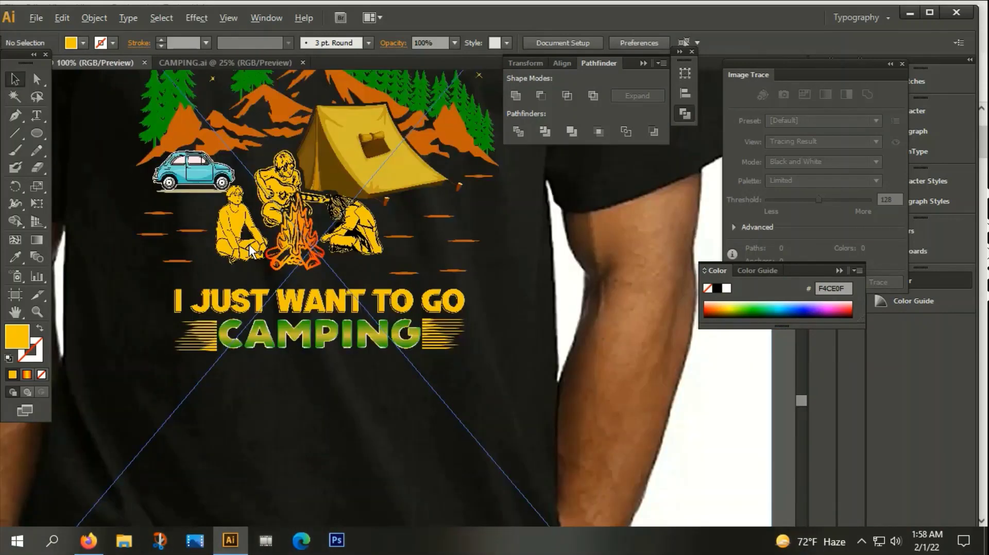
scroll(249, 244, "down", 2)
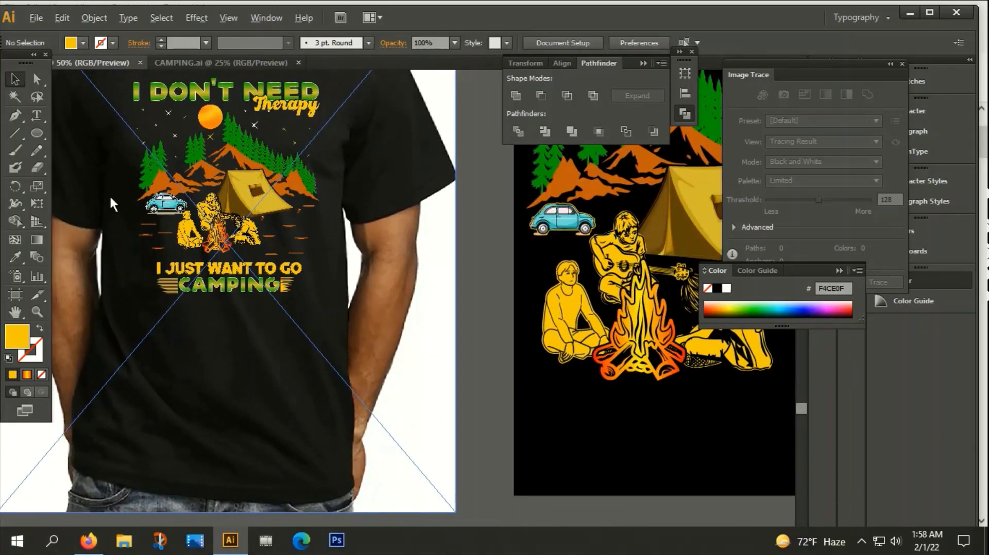
scroll(150, 207, "up", 4)
scroll(223, 206, "down", 4)
left_click_drag(292, 274, 21, 406)
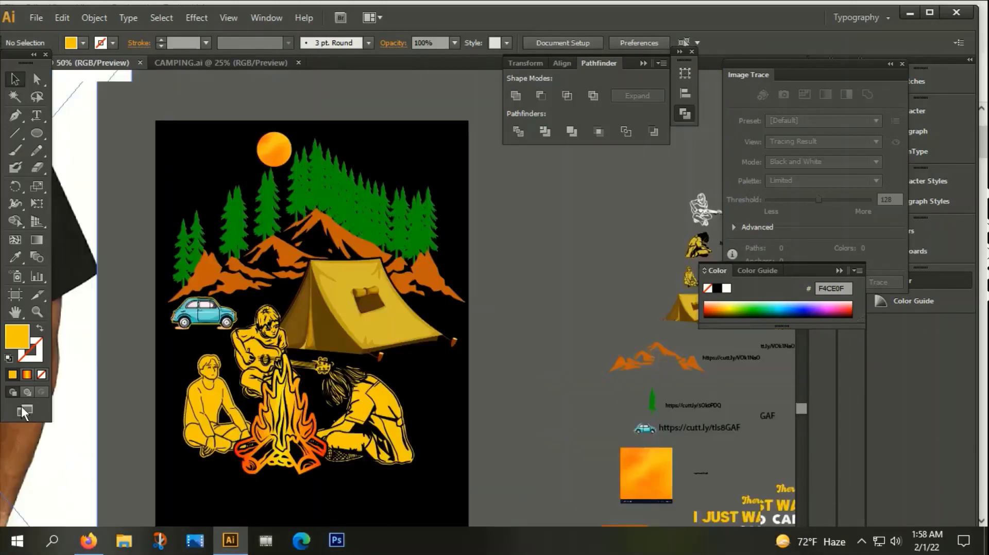
scroll(394, 279, "up", 2)
left_click(386, 268)
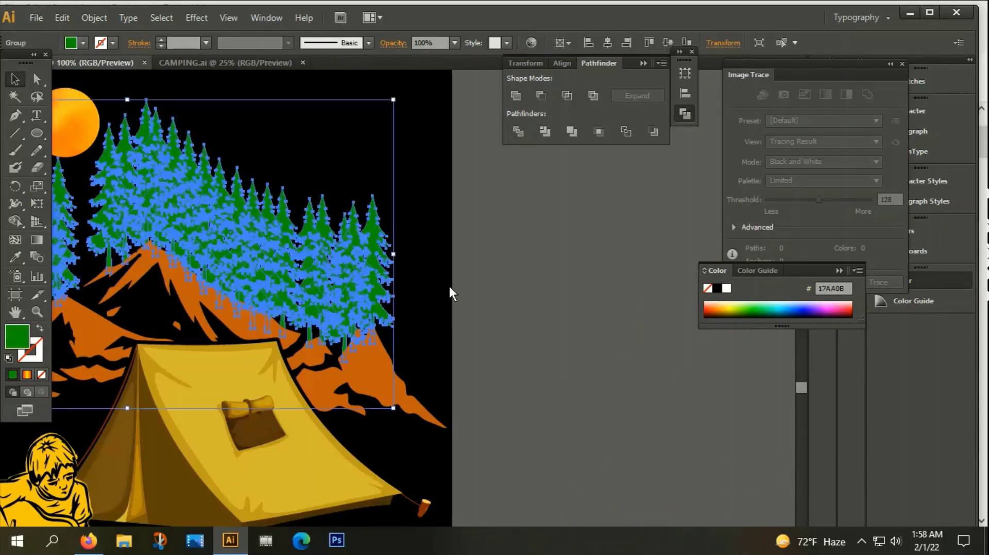
scroll(441, 390, "down", 2)
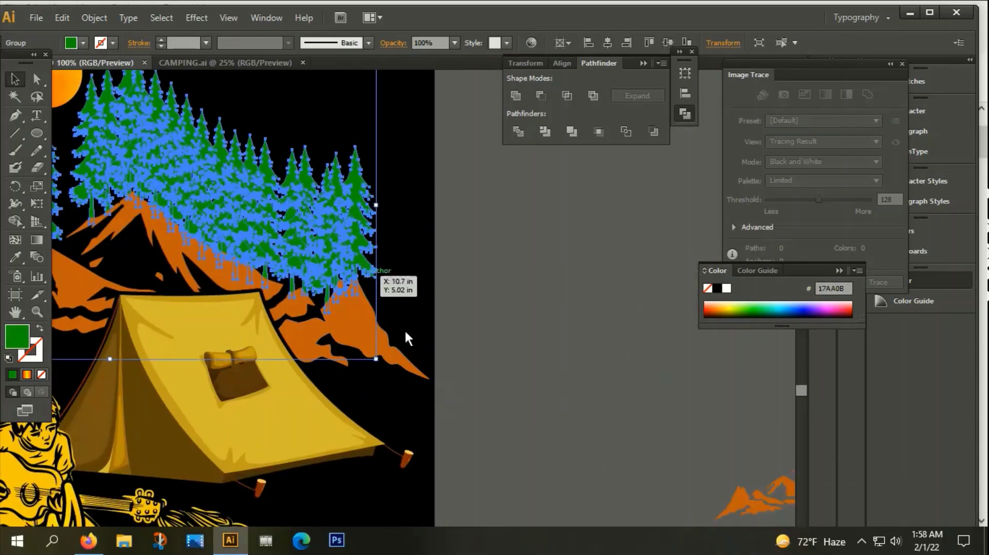
scroll(427, 367, "down", 3)
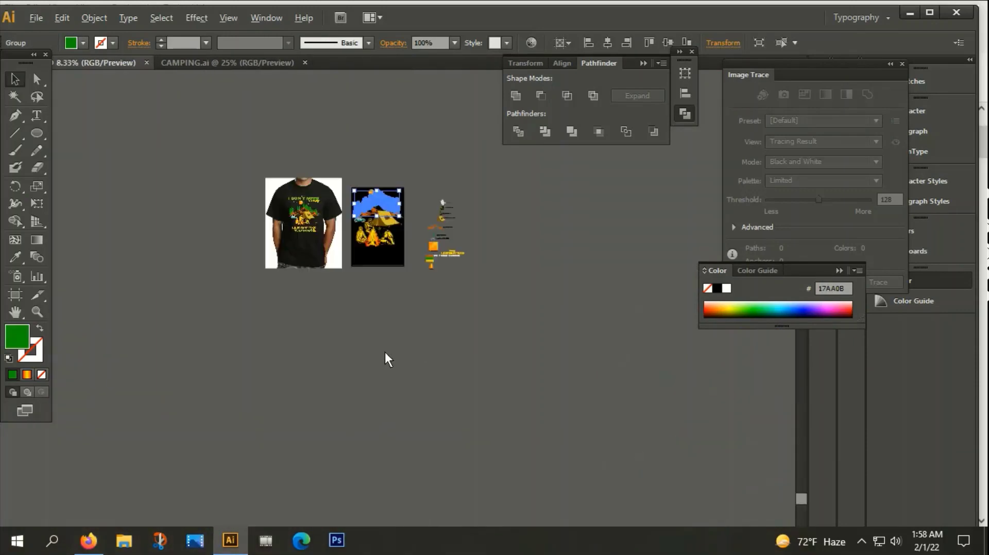
left_click_drag(583, 248, 515, 292)
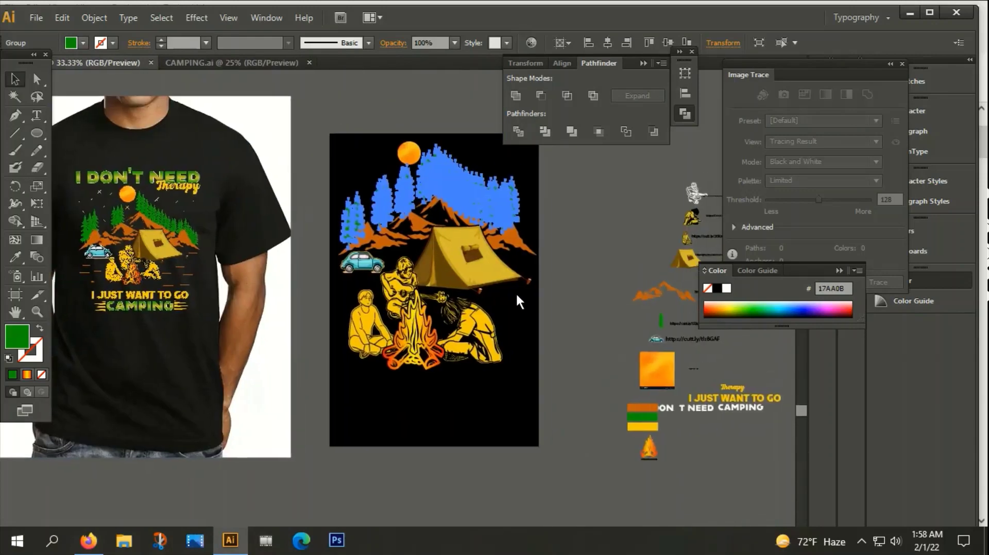
left_click(537, 295)
left_click_drag(489, 368, 575, 384)
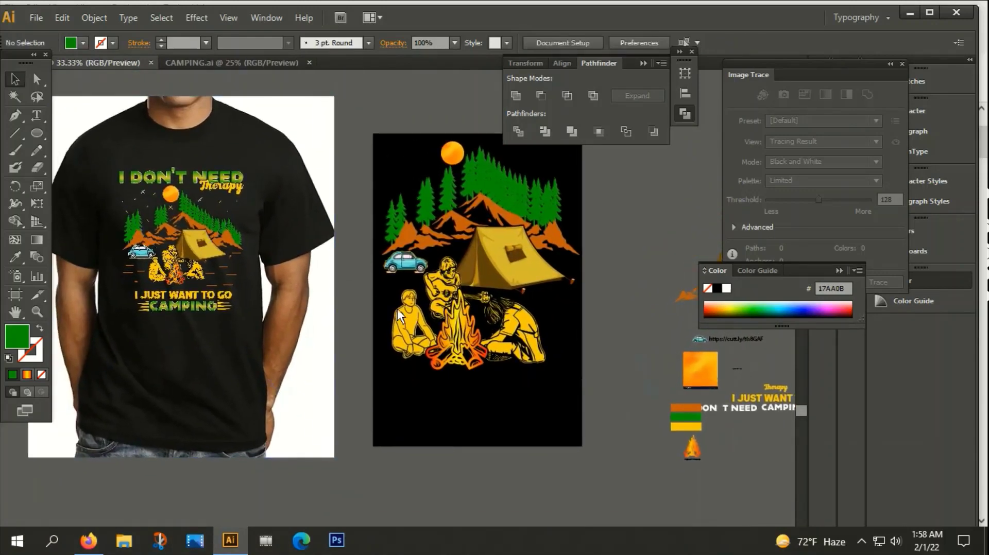
Step: Draw a short horizontal line below the car with the Line Segment Tool
left_click(14, 135)
scroll(393, 293, "up", 1)
scroll(394, 293, "up", 3)
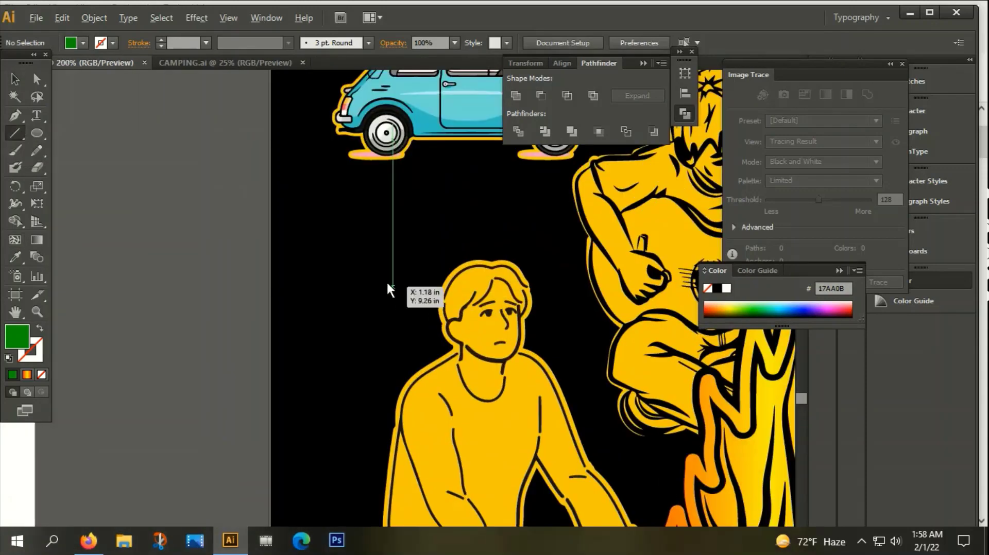
mouse_move(181, 215)
left_mouse_down()
mouse_move(427, 222)
mouse_move(386, 221)
left_mouse_up()
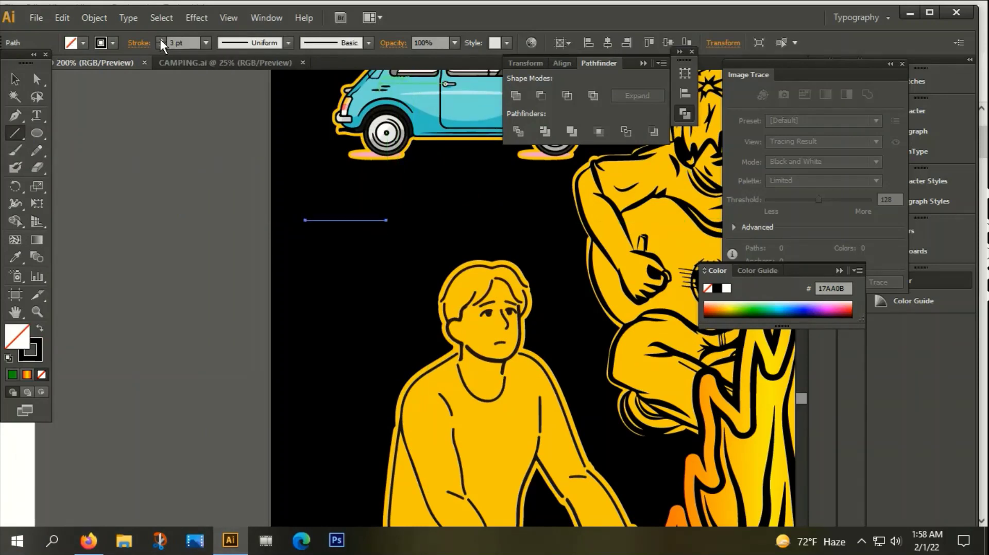
key("ctrl+minus")
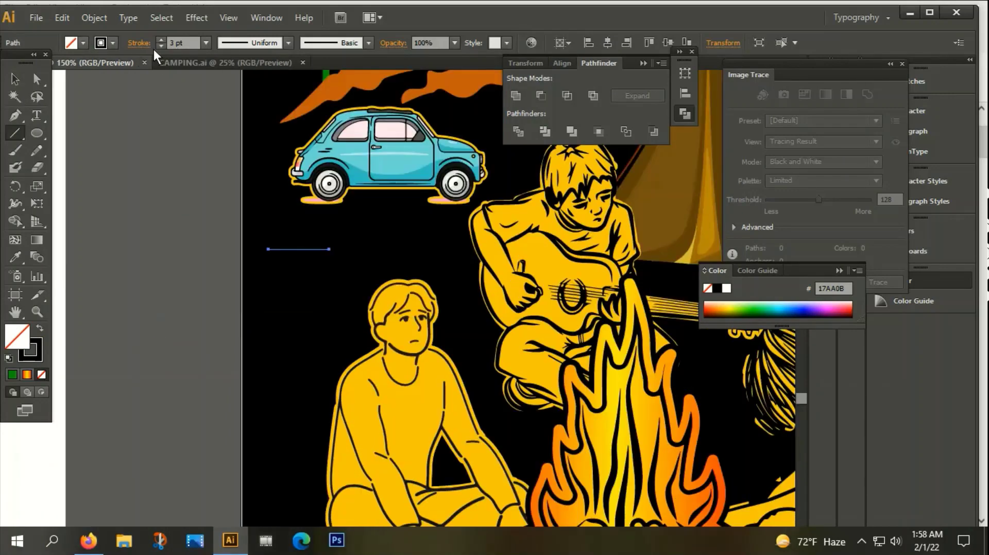
Step: Raise the line's stroke to 5 pt, trying an expand and undoing it
left_click(162, 40)
left_click(87, 19)
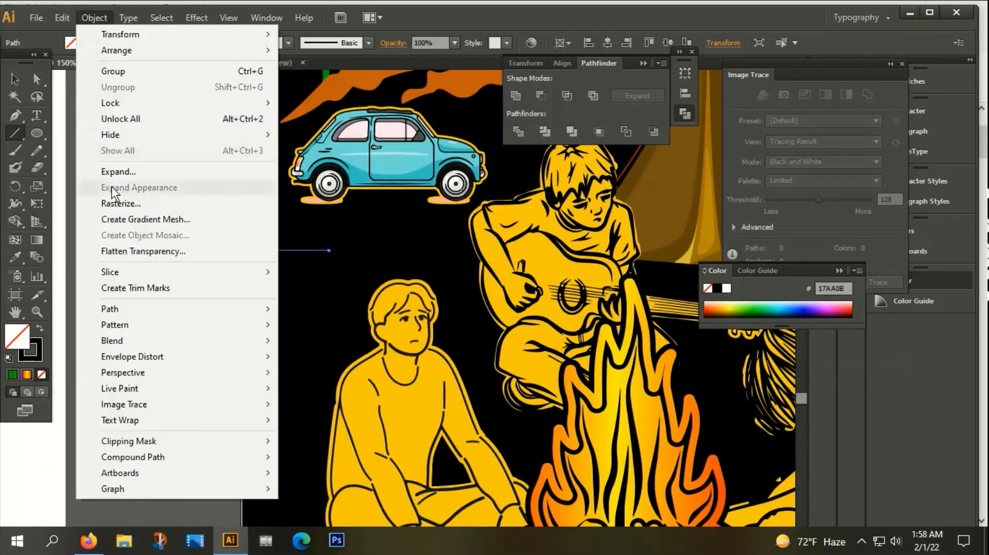
left_click(116, 172)
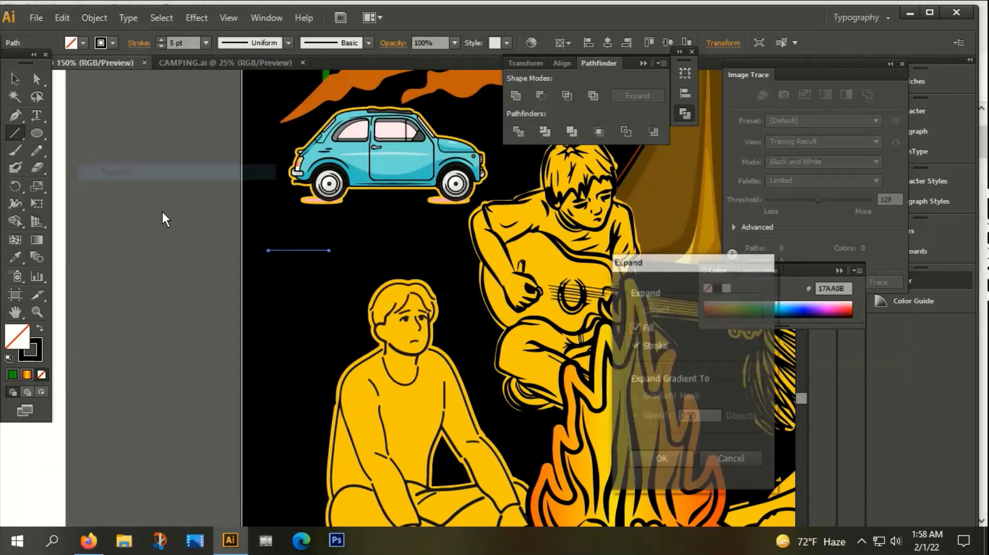
left_click(666, 456)
scroll(301, 320, "down", 1)
key("ctrl+z")
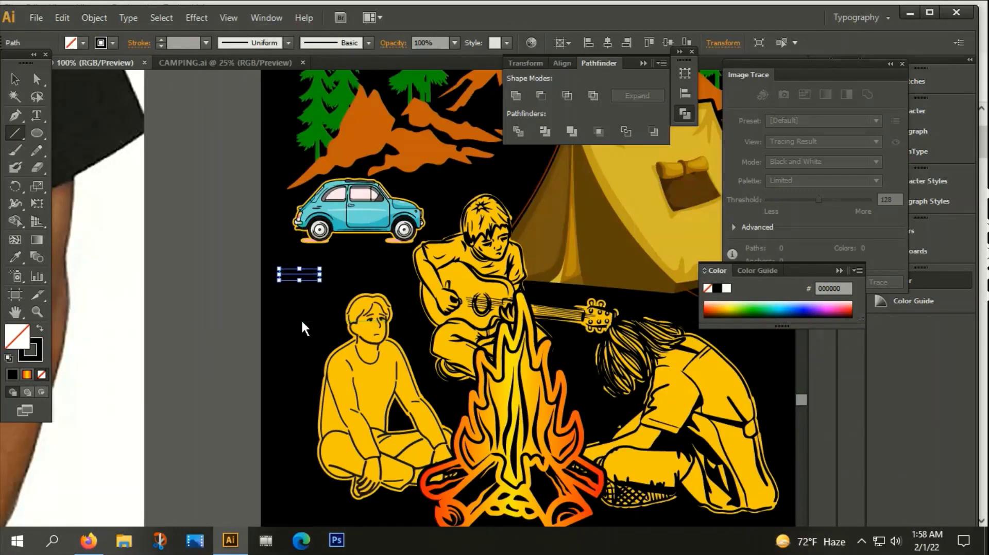
Step: Colour the line's stroke pale peach F2D6B3
double_click(31, 350)
left_click(135, 320)
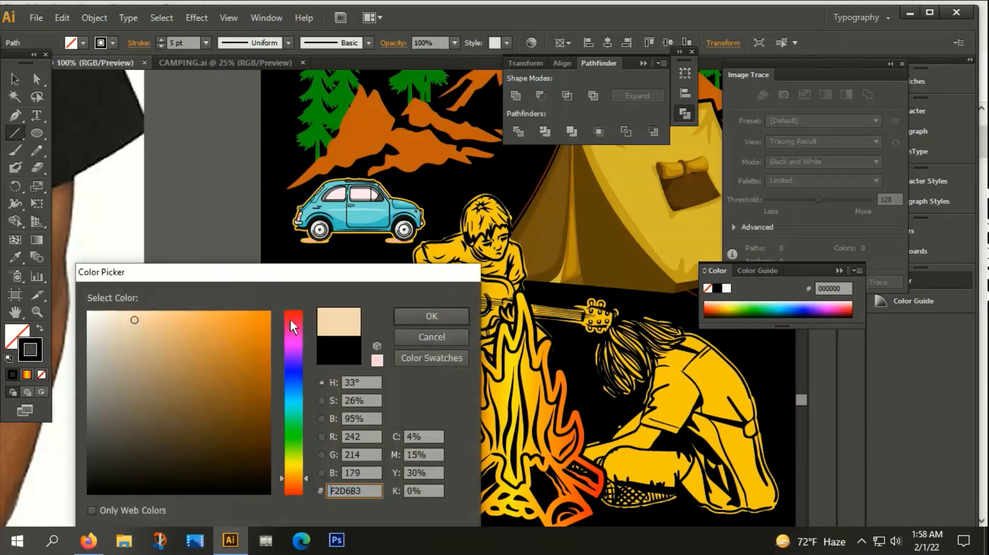
left_click(424, 314)
scroll(283, 279, "up", 3)
Step: Give the line a tapered lens width profile and expand it into a filled shape
scroll(285, 282, "up", 1)
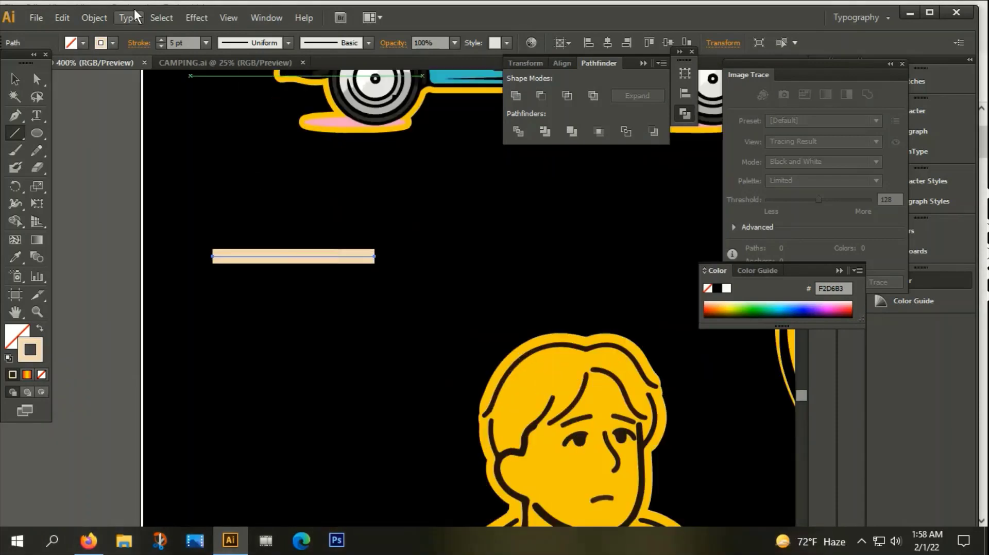
left_click(288, 43)
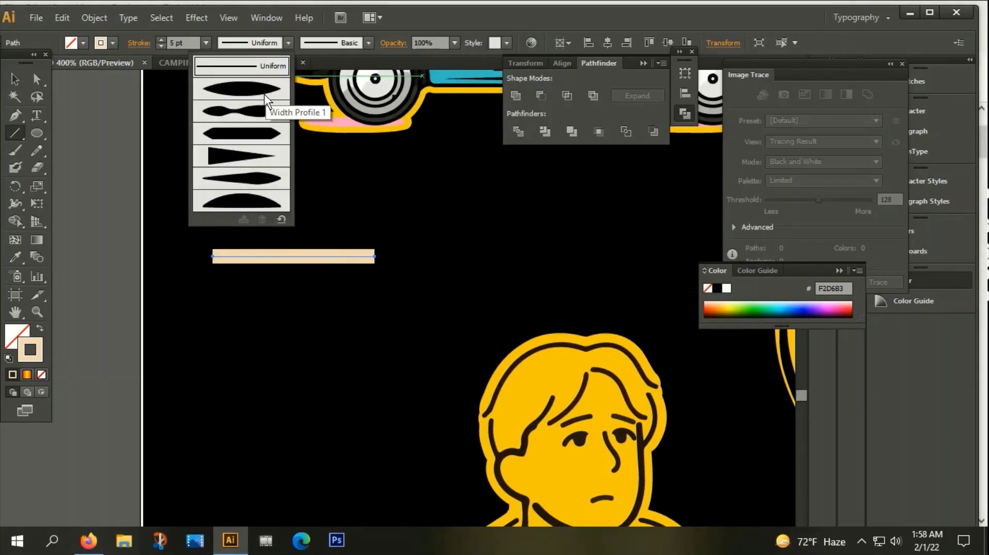
left_click(253, 85)
scroll(345, 277, "down", 3)
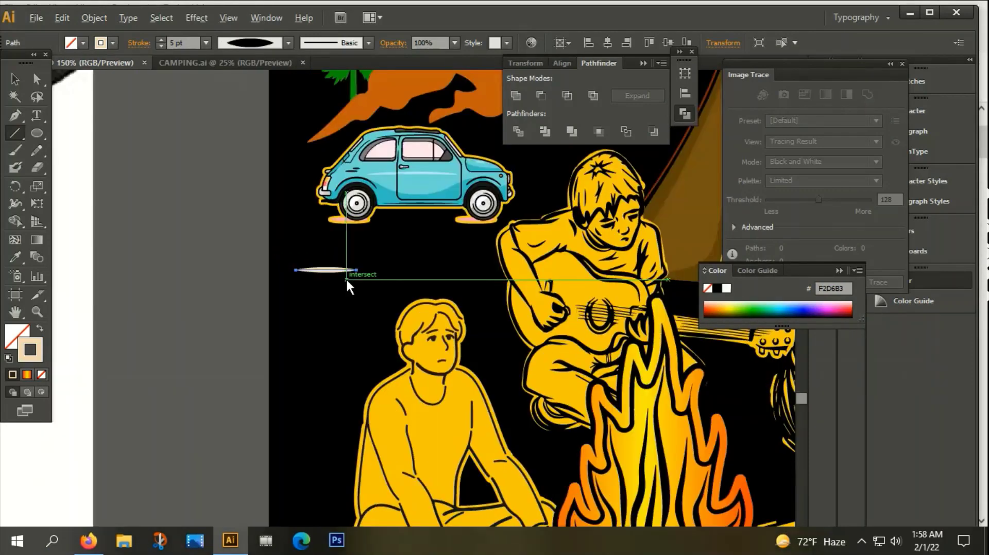
scroll(346, 277, "down", 2)
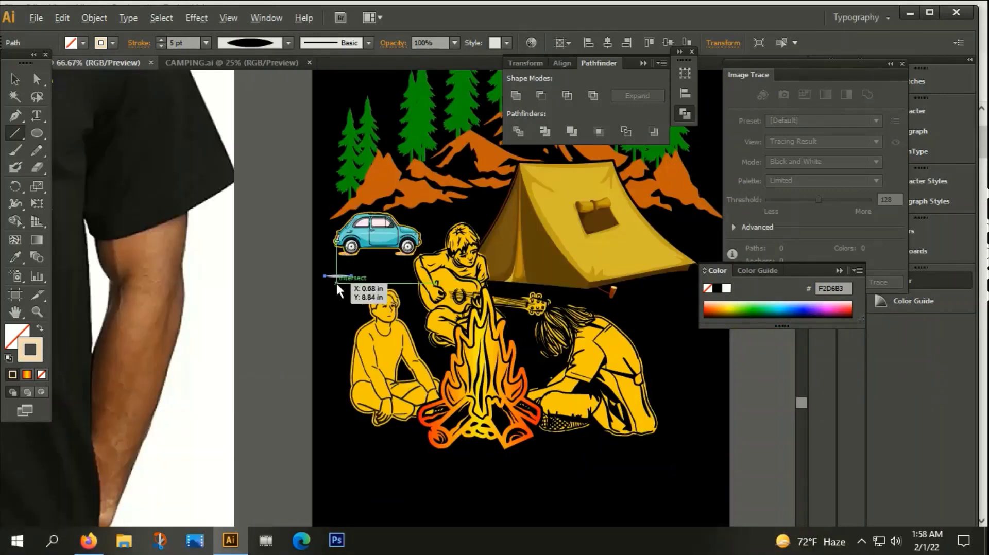
left_click(93, 18)
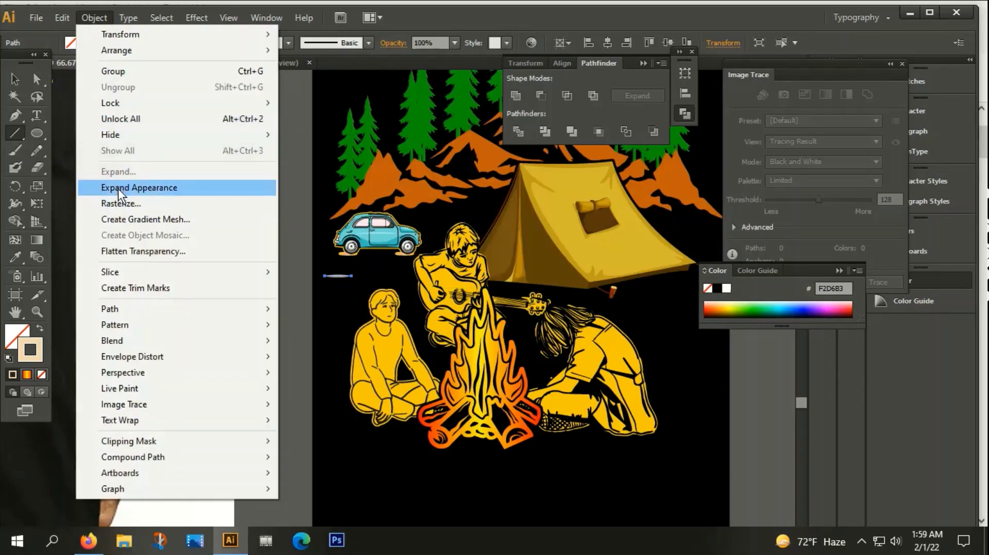
left_click(119, 189)
scroll(330, 268, "up", 3)
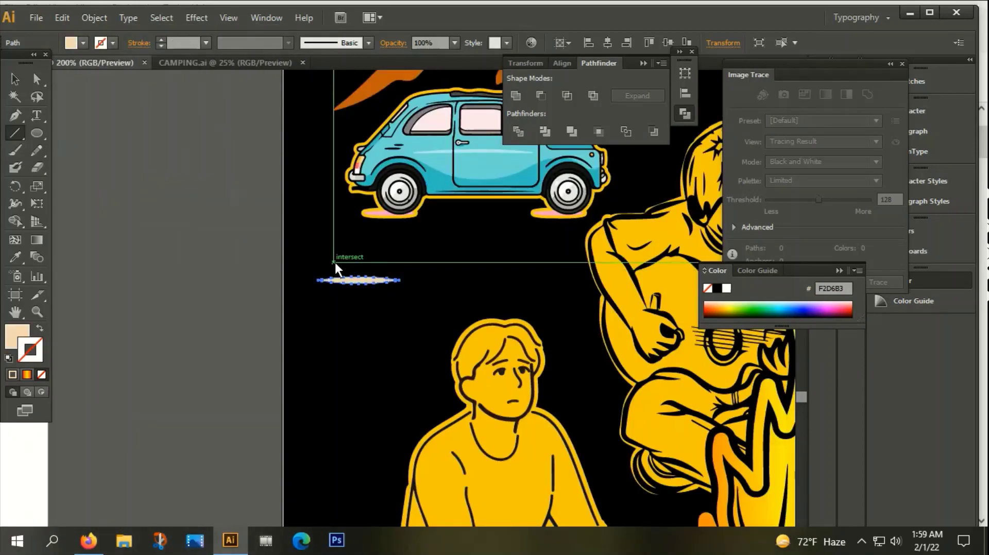
Step: Sample the orange mountain colour onto the shape with the Eyedropper
key("i")
left_click(384, 75)
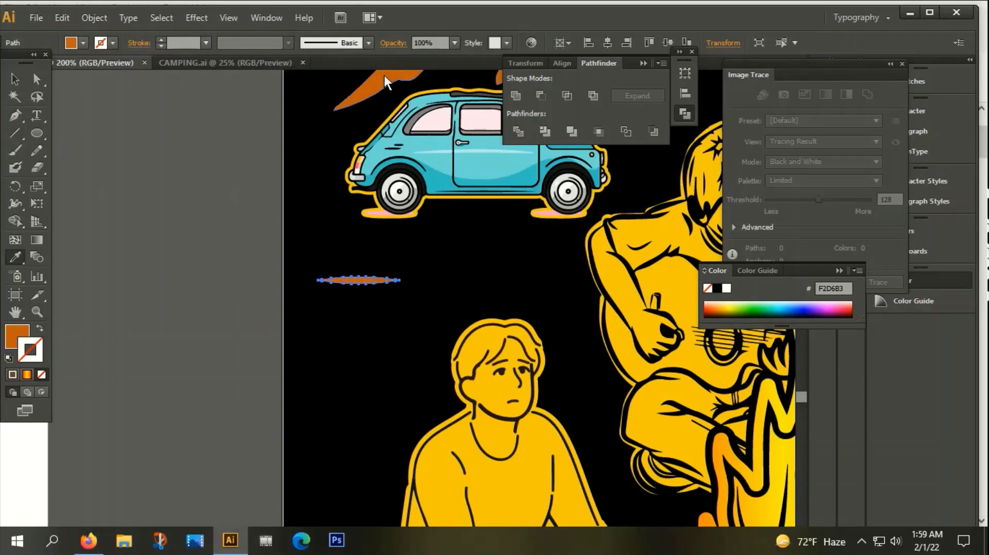
left_click(15, 78)
scroll(213, 273, "down", 3)
scroll(294, 280, "down", 1)
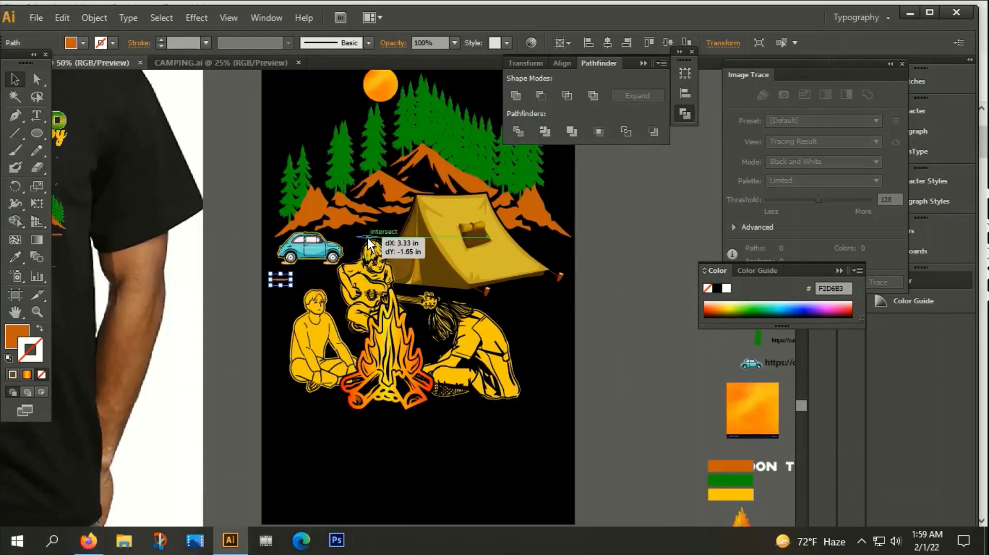
Step: Move the orange dash up, Alt-copy another by the tent, and show the mockup
mouse_move(282, 286)
left_mouse_down()
mouse_move(369, 240)
mouse_move(276, 310)
left_mouse_up()
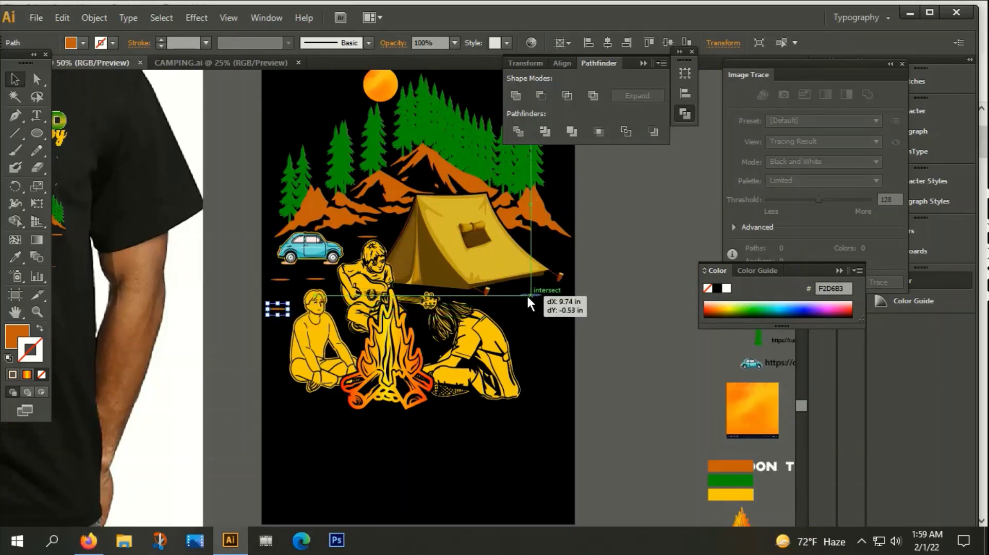
mouse_move(547, 320)
left_mouse_down()
mouse_move(527, 295)
mouse_move(546, 327)
mouse_move(524, 299)
mouse_move(517, 323)
mouse_move(545, 399)
mouse_move(273, 401)
mouse_move(268, 323)
mouse_move(273, 345)
left_mouse_up()
left_click(217, 357)
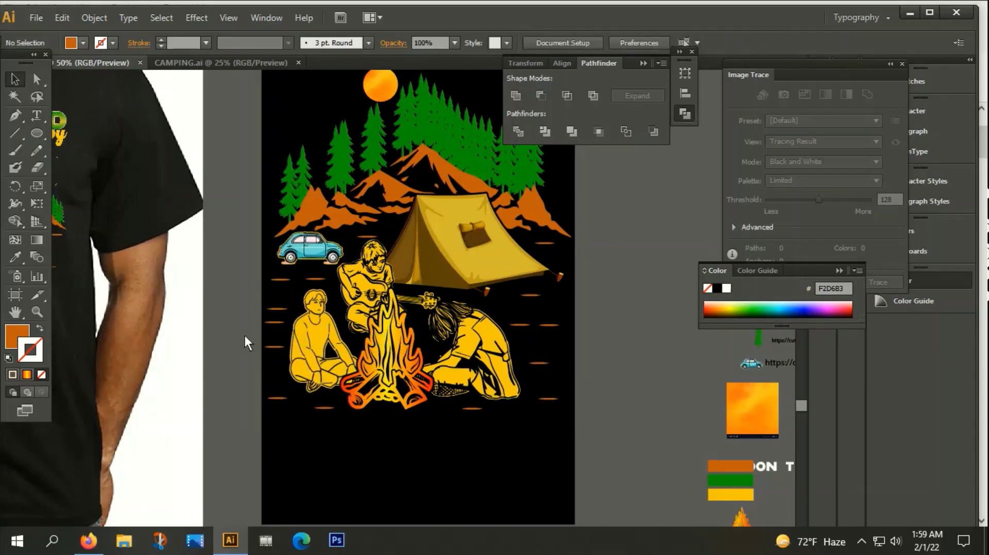
scroll(371, 384, "down", 1)
left_click_drag(422, 431, 501, 406)
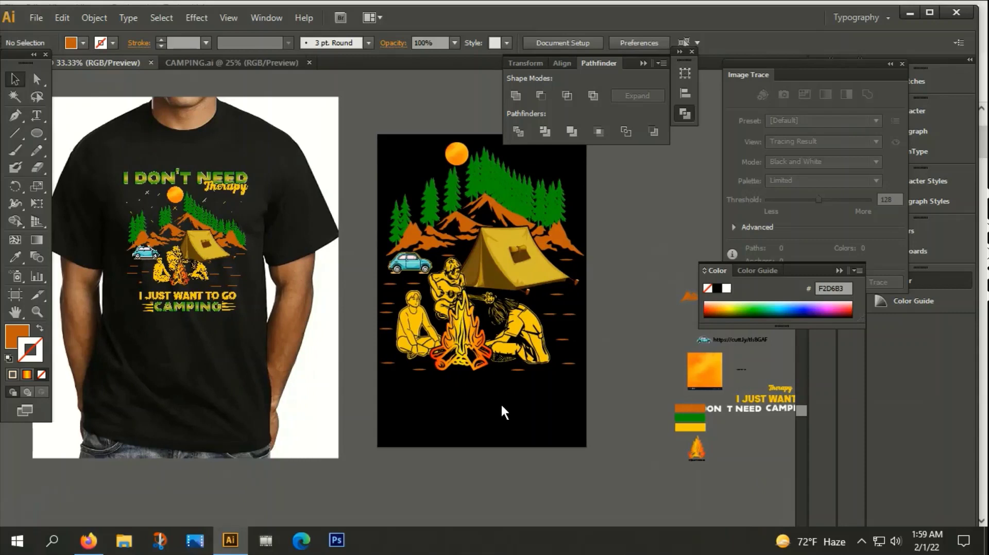
left_click_drag(498, 401, 478, 398)
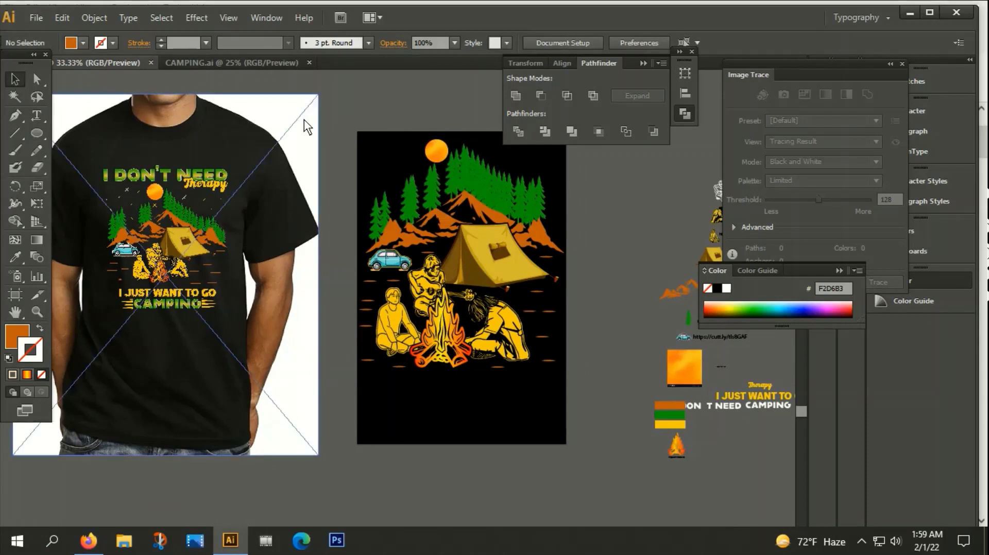
Step: Draw a long, thin four-point star with the Star tool
left_click(39, 135)
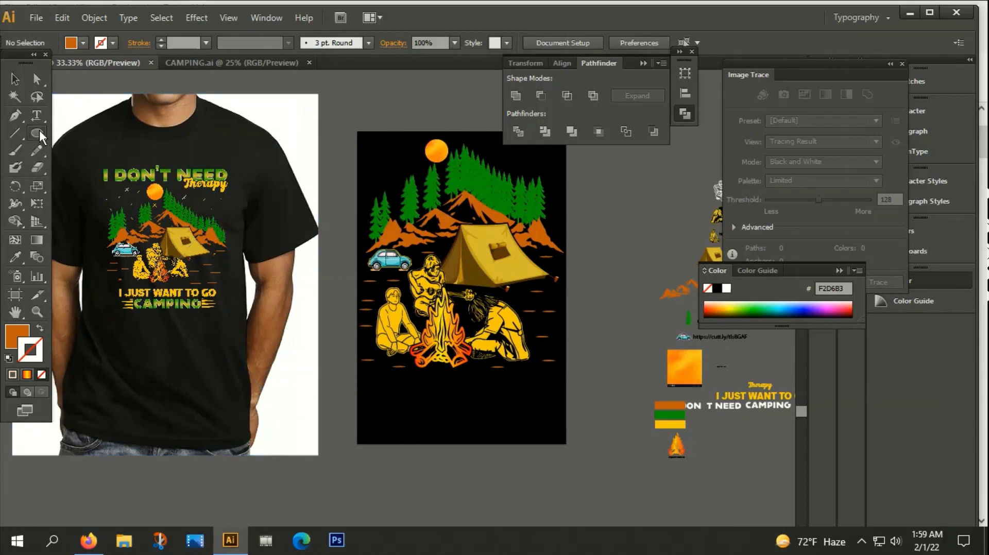
left_click(34, 134)
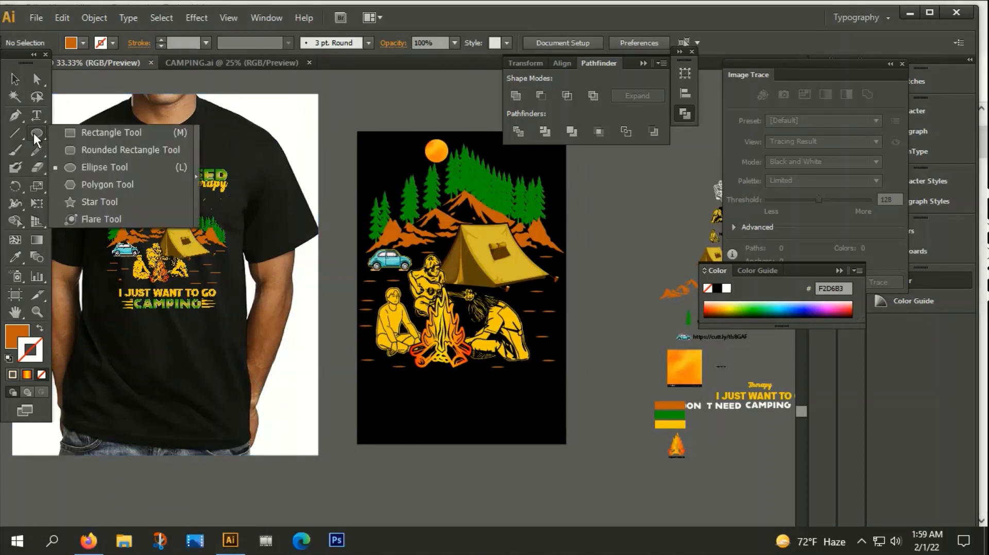
left_click(94, 201)
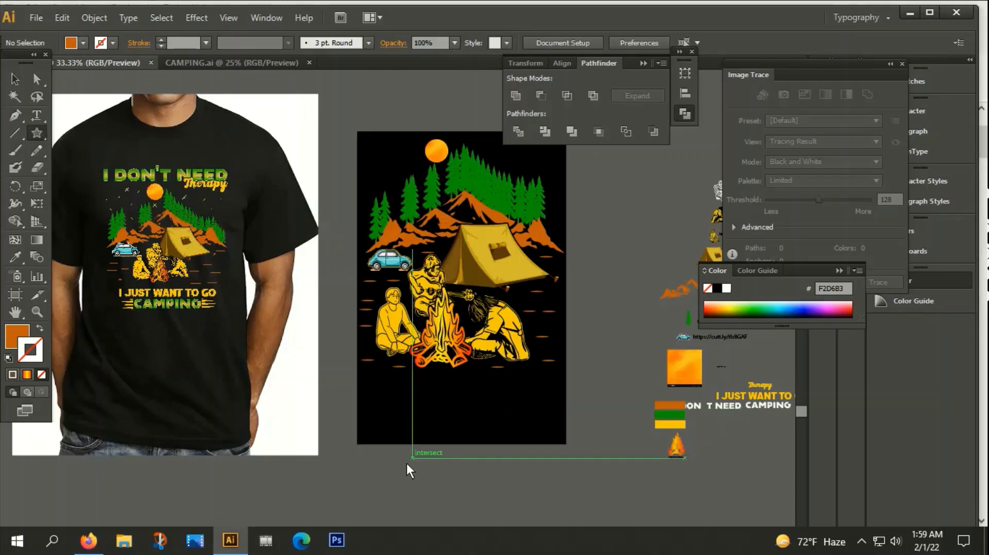
scroll(401, 414, "up", 5)
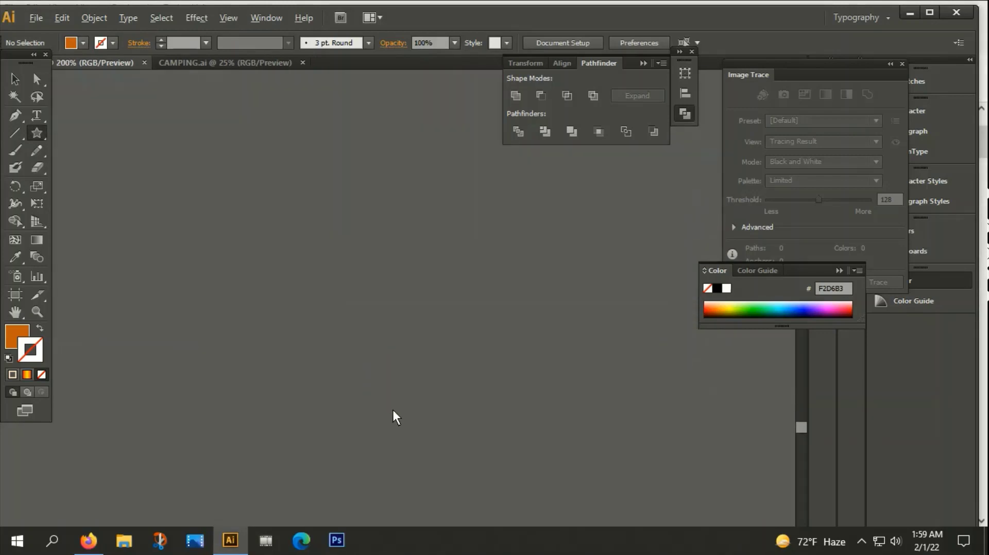
left_click_drag(331, 295, 360, 326)
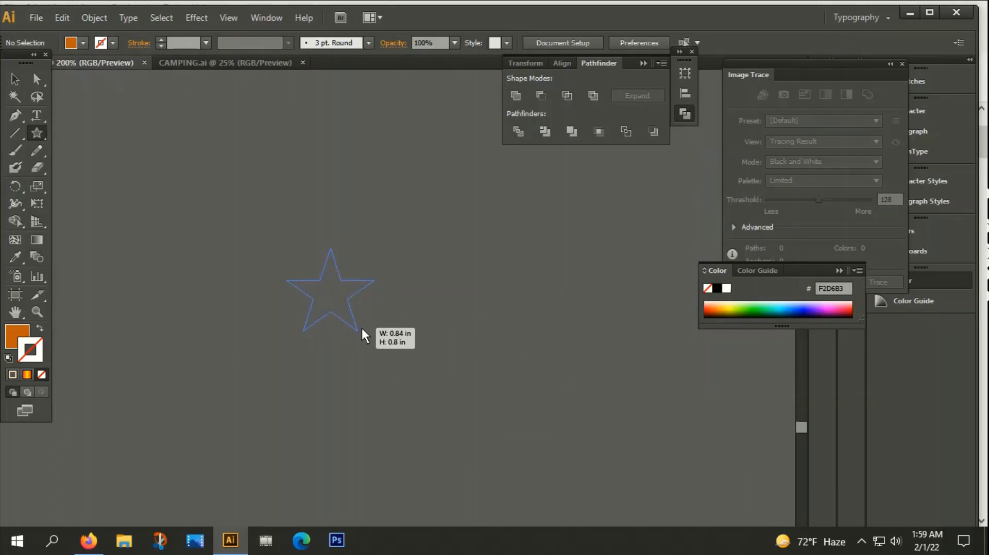
left_click_drag(361, 329, 365, 330)
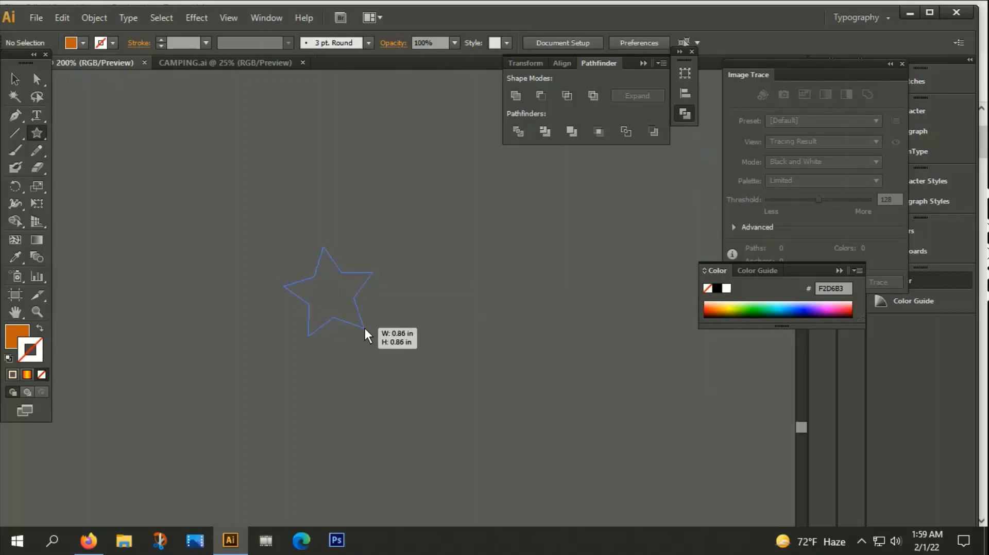
key("Down")
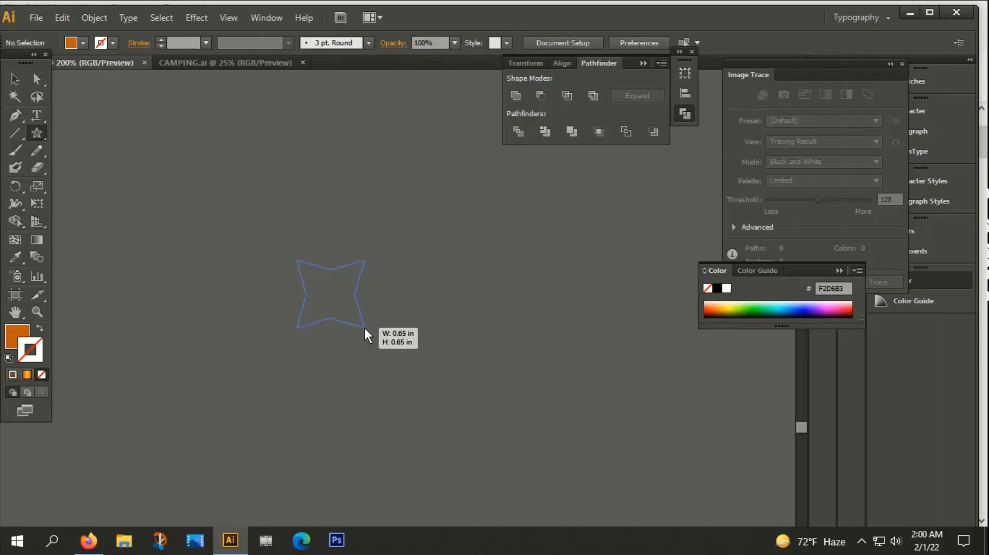
left_click_drag(364, 329, 376, 296)
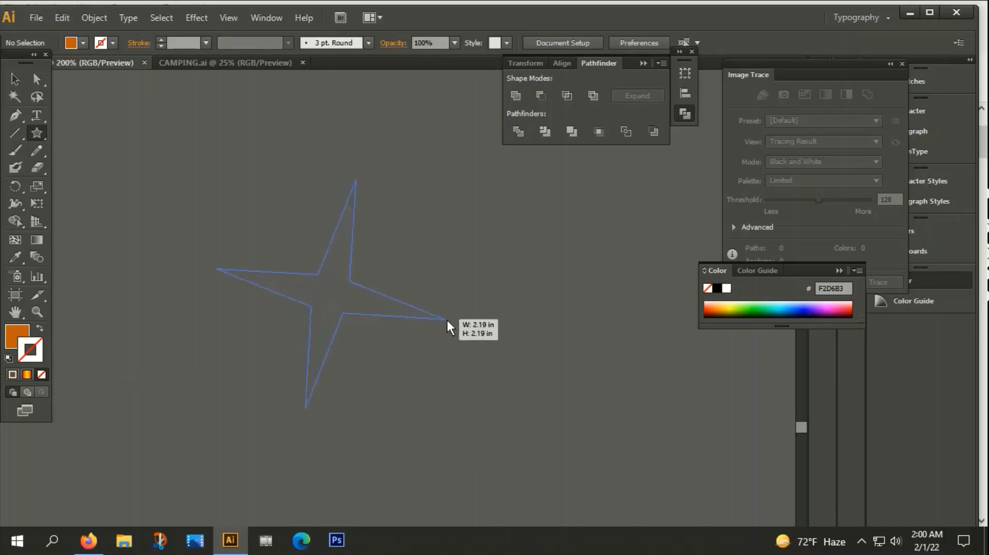
left_click_drag(376, 295, 502, 317)
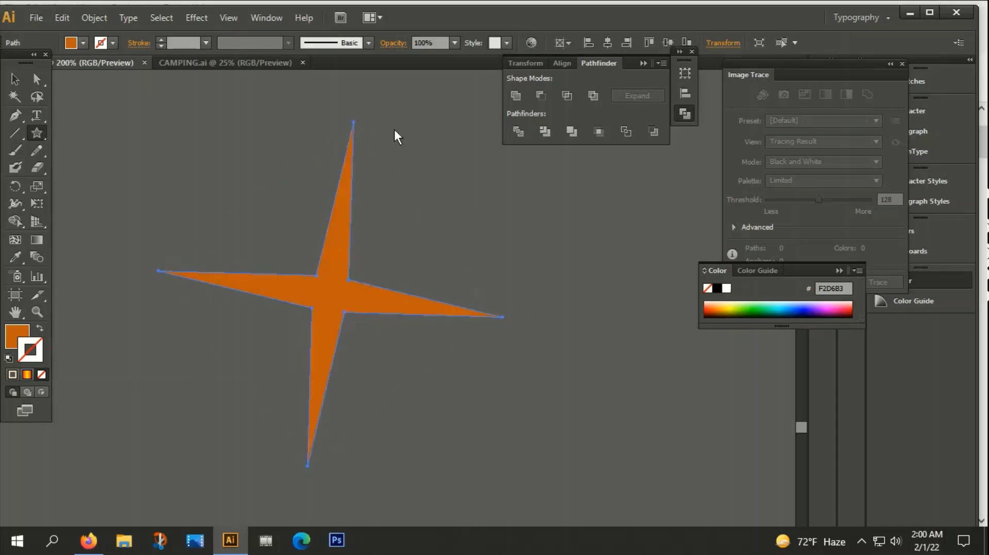
Step: Fill the star near-white F9F6F4
left_click(14, 79)
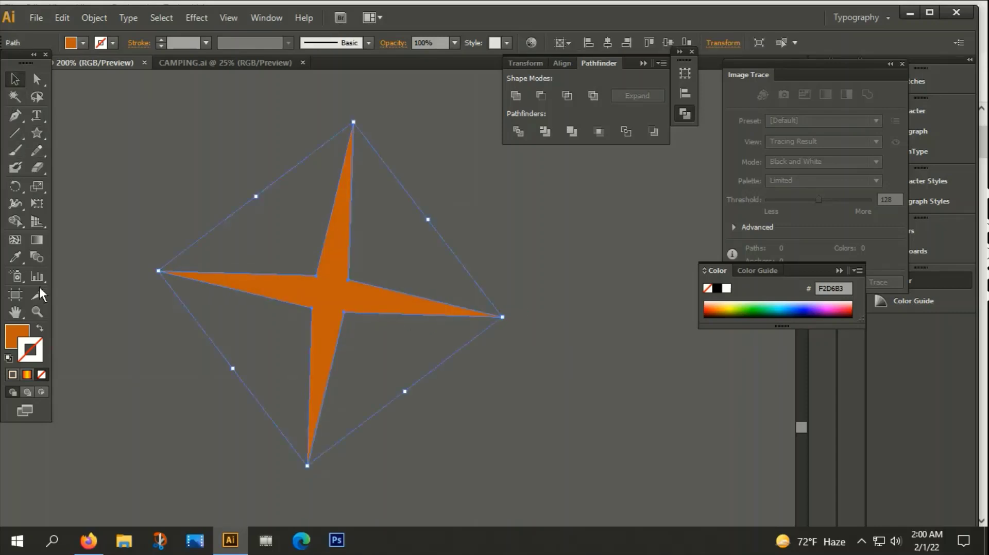
double_click(17, 336)
left_click(91, 314)
left_click(422, 315)
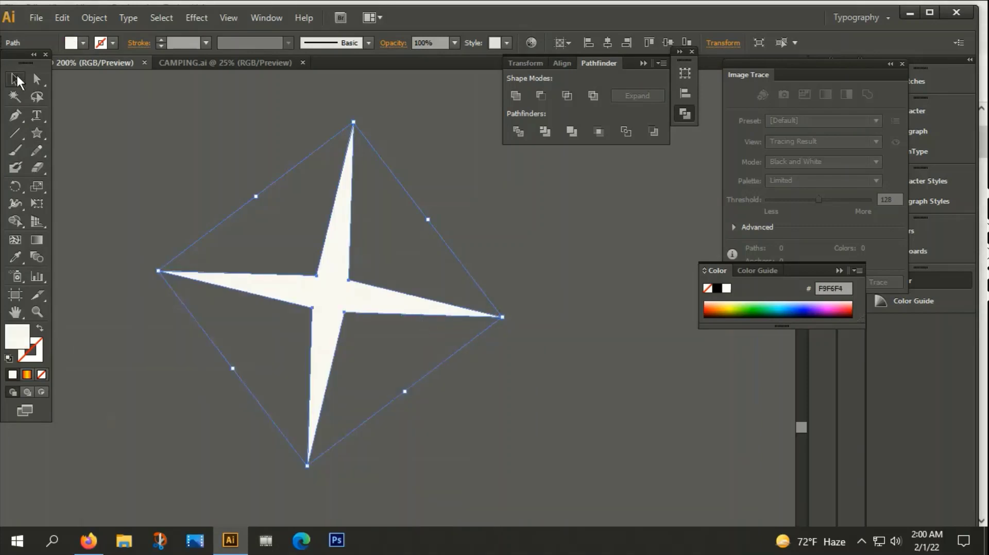
Step: Add a 45°-rotated, shorter copy of the star to form eight points
left_click_drag(510, 322, 510, 298)
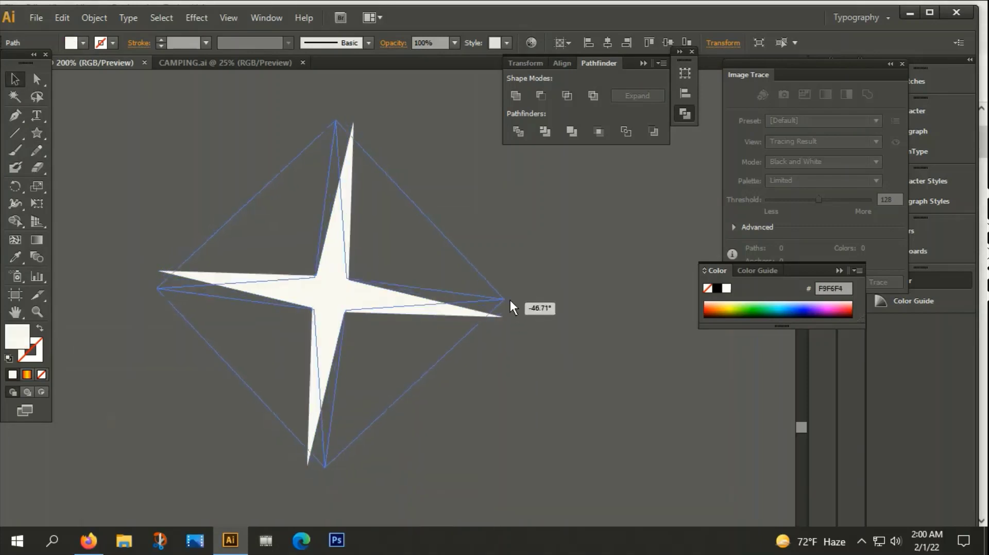
left_click(531, 315)
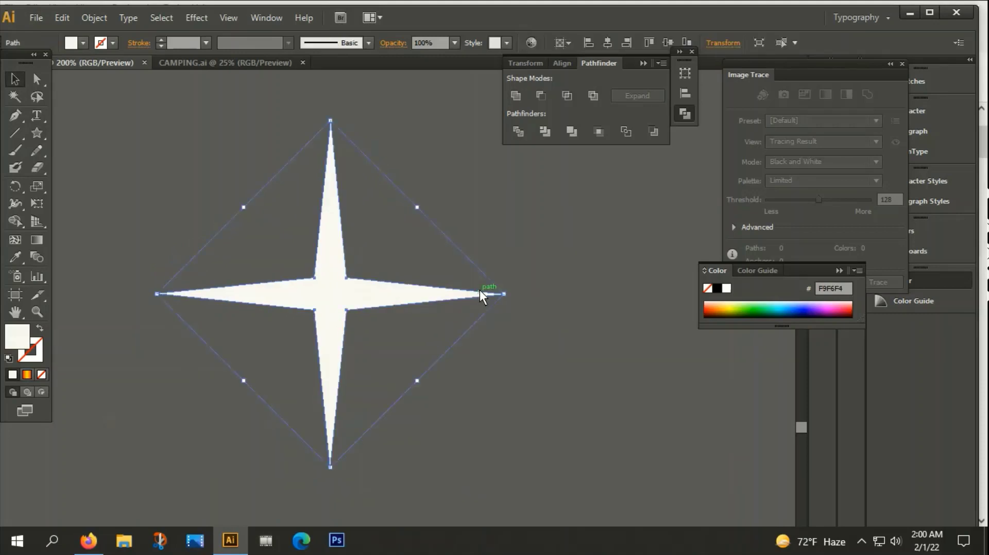
left_click(480, 290)
left_click(480, 292)
left_click_drag(512, 292, 504, 433)
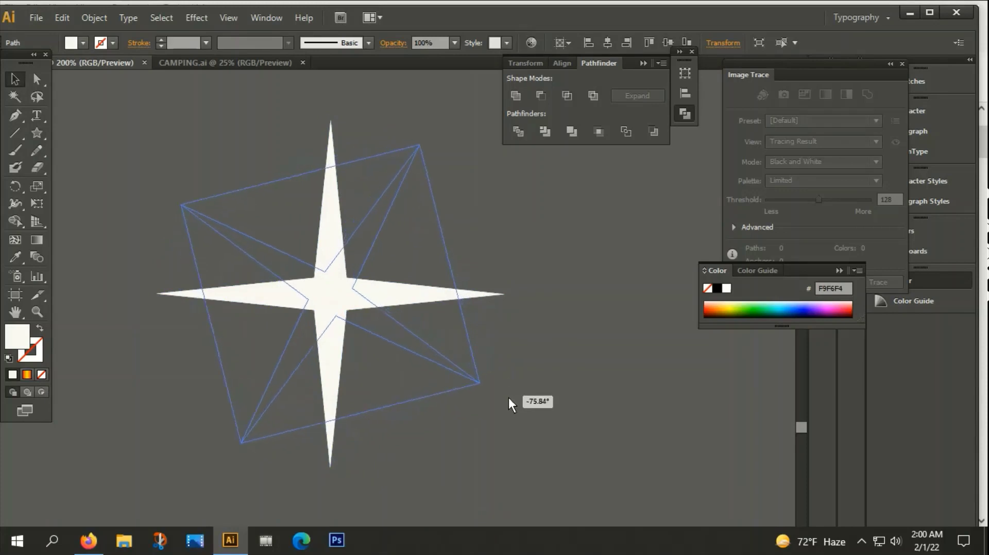
left_click_drag(503, 432, 499, 456)
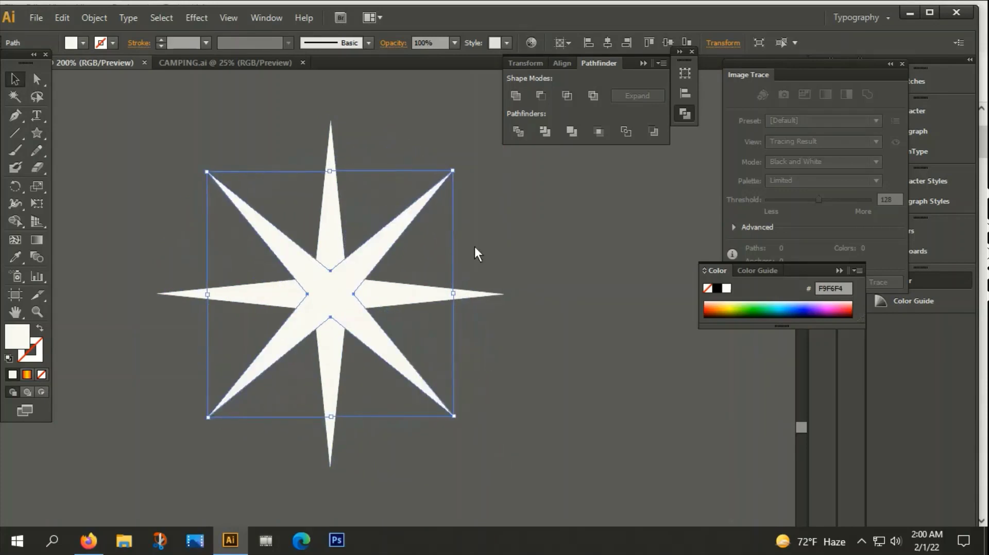
left_click_drag(452, 170, 396, 230)
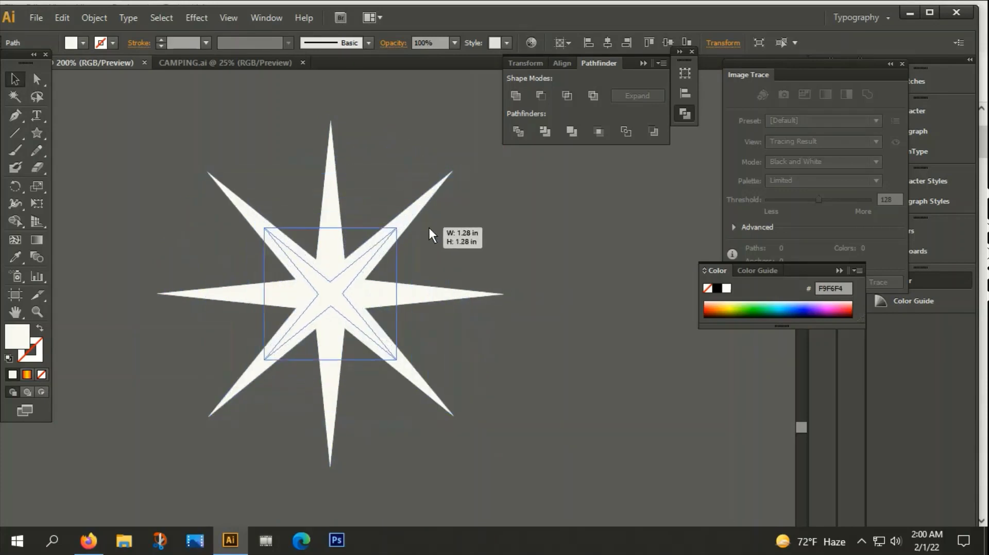
Step: Group both stars and merge them with Pathfinder Unite
left_click(293, 215)
left_click_drag(210, 190, 314, 381)
right_click(348, 245)
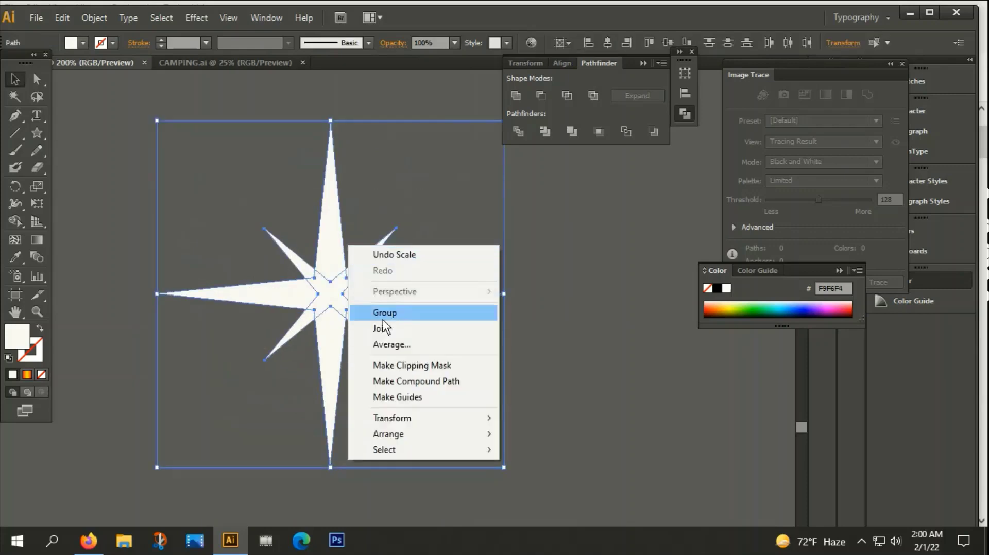
left_click(371, 312)
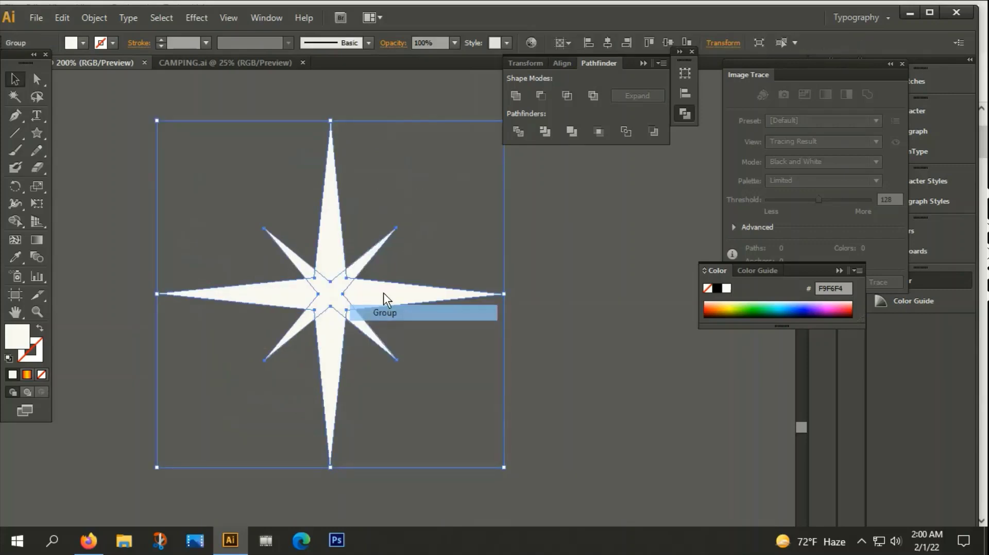
left_click(518, 96)
scroll(427, 285, "down", 2)
scroll(456, 283, "down", 2)
Step: Move the star onto the artwork's top-left and shrink it to about 0.91 in
scroll(472, 380, "down", 1)
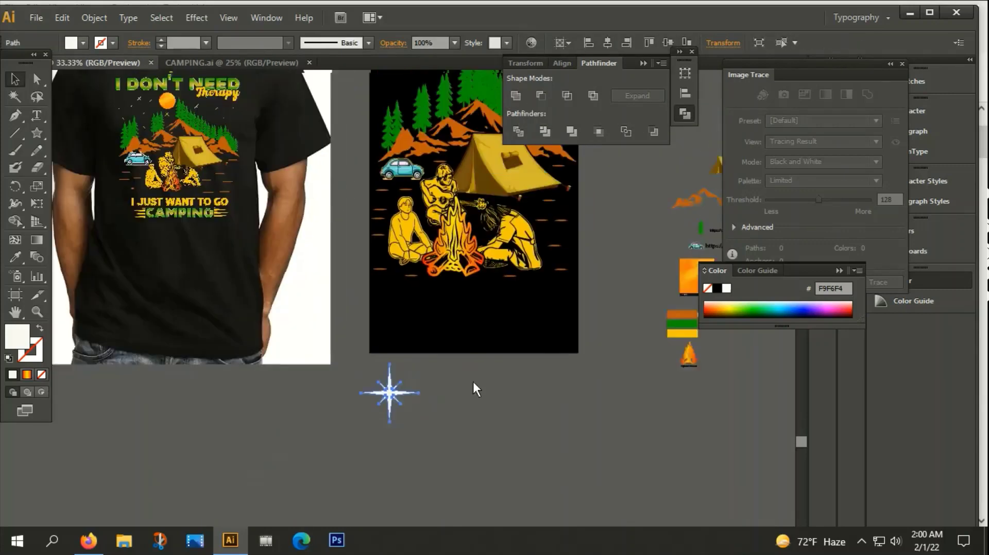
left_click_drag(474, 383, 446, 446)
left_click_drag(362, 455, 383, 149)
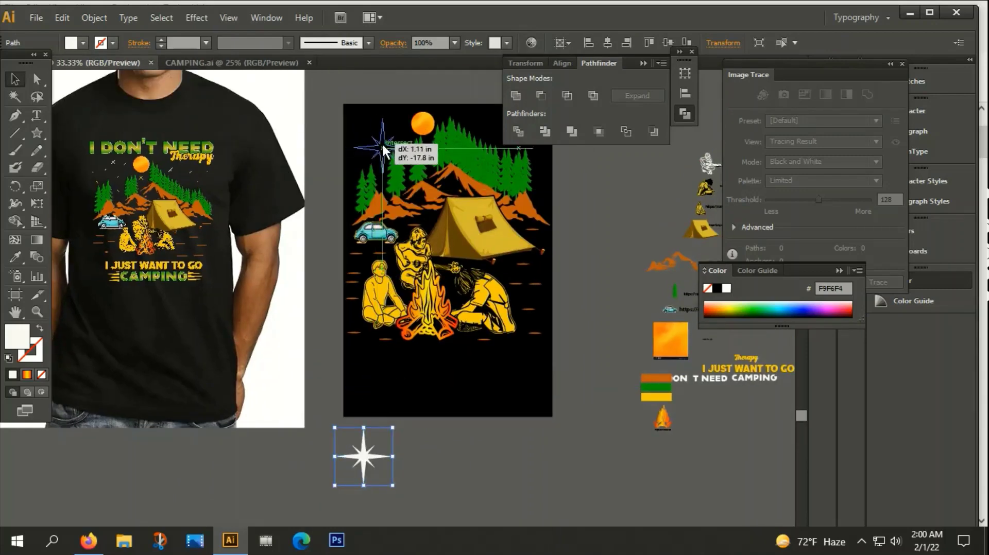
scroll(407, 142, "up", 2)
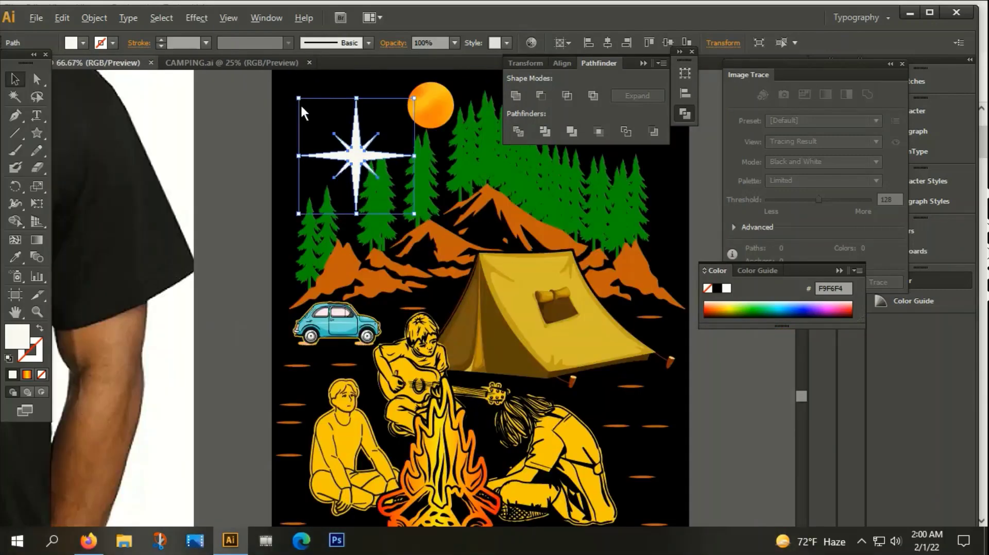
mouse_move(300, 98)
left_mouse_down()
mouse_move(329, 140)
mouse_move(311, 161)
mouse_move(320, 163)
mouse_move(304, 169)
mouse_move(337, 151)
mouse_move(434, 137)
left_mouse_up()
left_click(281, 179)
left_click(320, 163)
Step: Alt-drag small star copies around the moon and above the trees
key("ctrl+minus")
key("ctrl+minus")
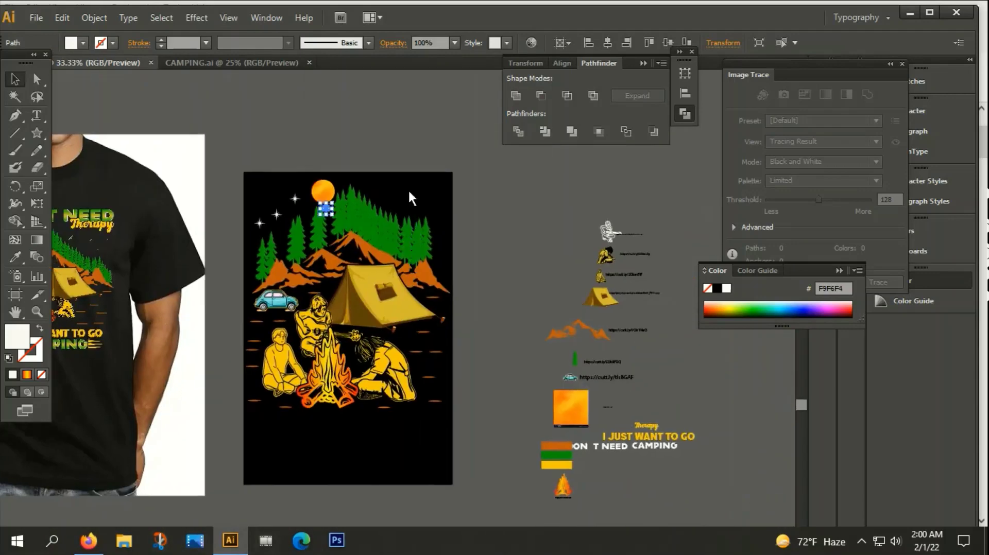
key("ctrl+plus")
key("ctrl+plus")
key("ctrl+plus")
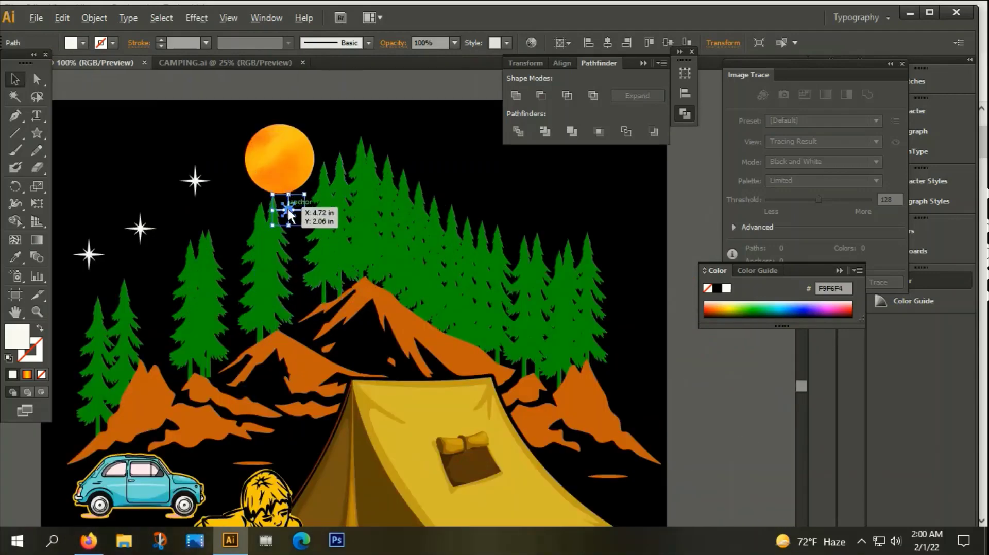
mouse_move(288, 212)
left_mouse_down()
mouse_move(403, 144)
mouse_move(472, 191)
mouse_move(524, 202)
mouse_move(493, 161)
left_mouse_up()
mouse_move(509, 166)
left_mouse_down()
mouse_move(595, 192)
mouse_move(558, 221)
mouse_move(601, 246)
mouse_move(617, 239)
left_mouse_up()
mouse_move(617, 239)
left_mouse_down()
mouse_move(237, 246)
mouse_move(224, 232)
mouse_move(156, 270)
left_mouse_up()
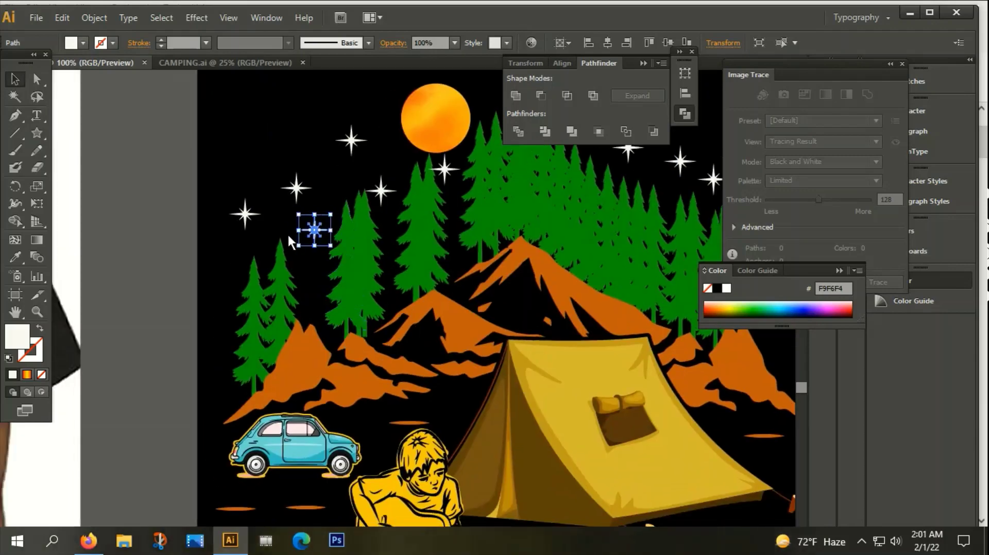
left_click_drag(313, 230, 227, 253)
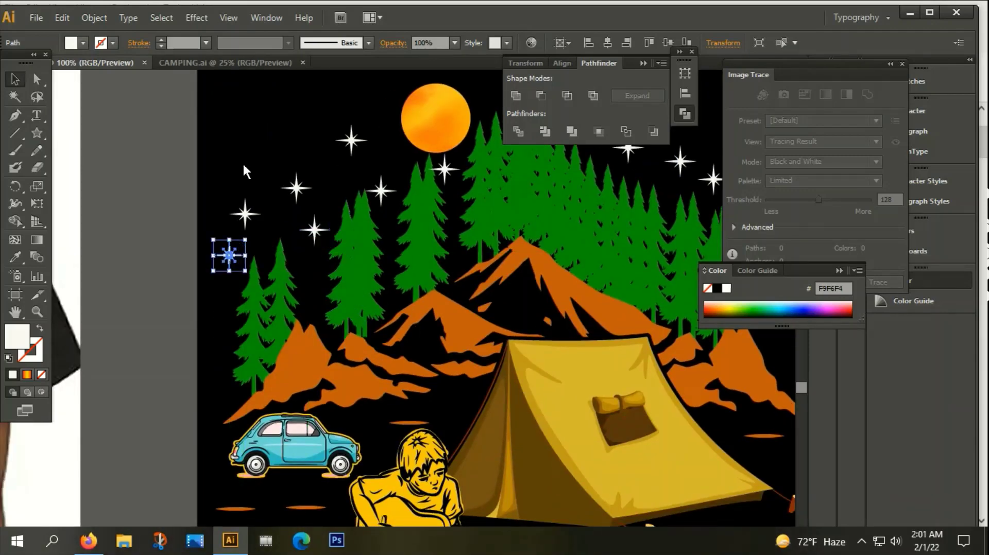
key("ctrl+shift+a")
key("ctrl+minus")
key("ctrl+minus")
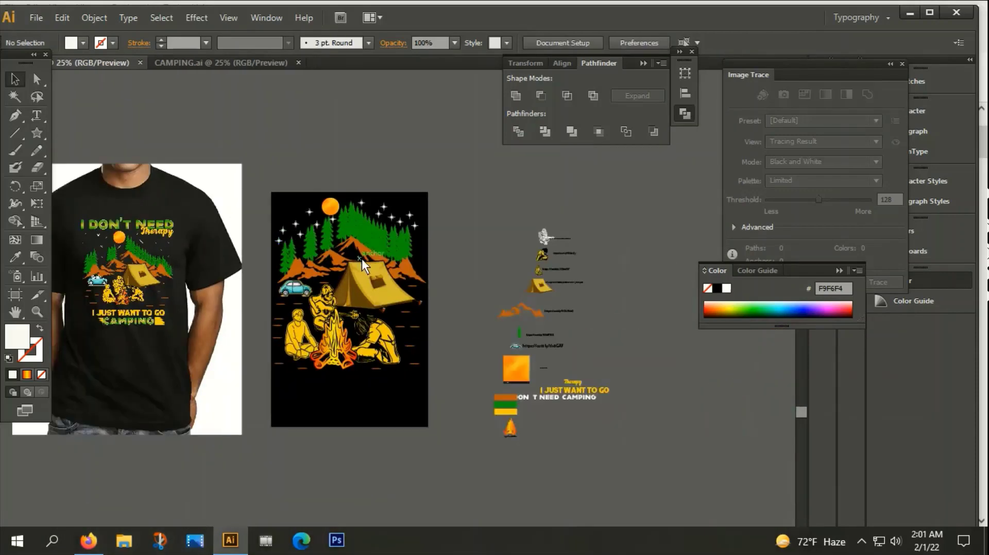
Step: Alt-drag a star copy sideways across the sky
left_click_drag(351, 255, 398, 264)
scroll(399, 263, "down", 2)
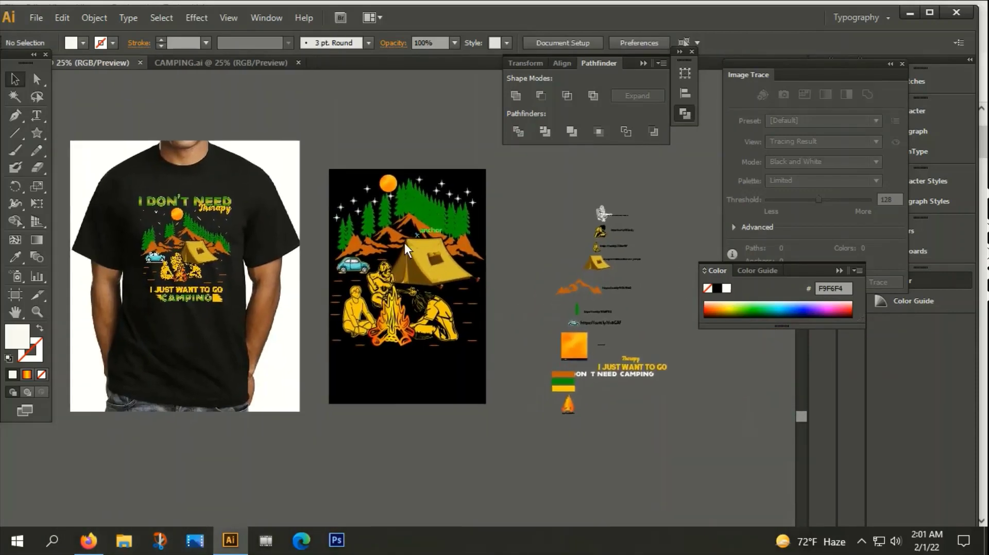
scroll(404, 240, "down", 1)
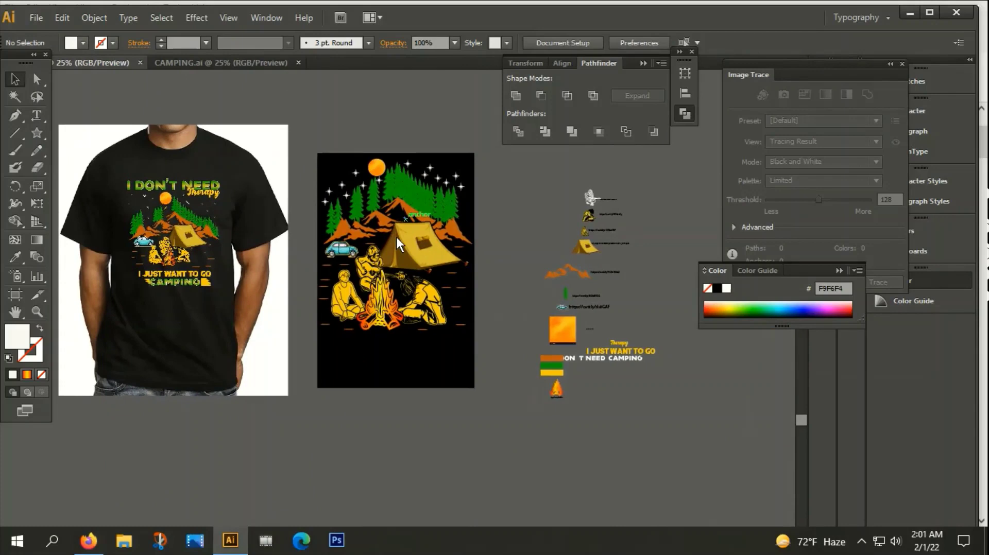
scroll(342, 175, "up", 2, "alt")
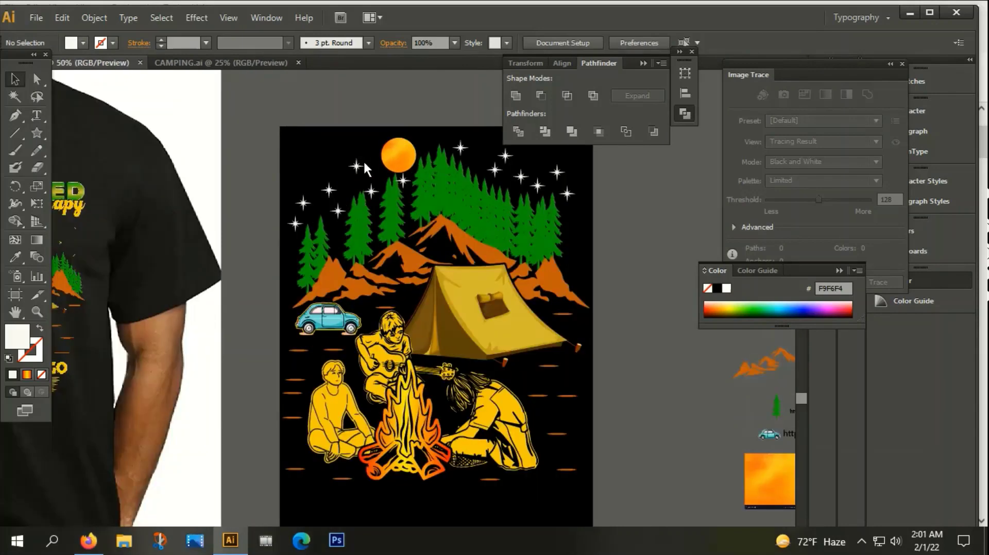
mouse_move(364, 164)
left_mouse_down()
mouse_move(348, 147)
mouse_move(299, 175)
left_mouse_up()
left_click(223, 242)
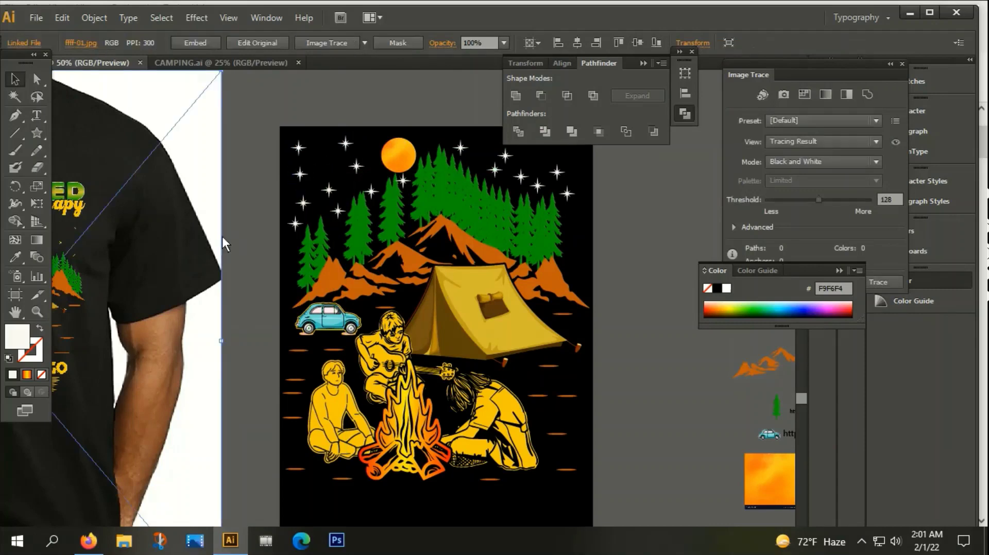
left_click(632, 251)
left_click_drag(632, 251, 498, 333)
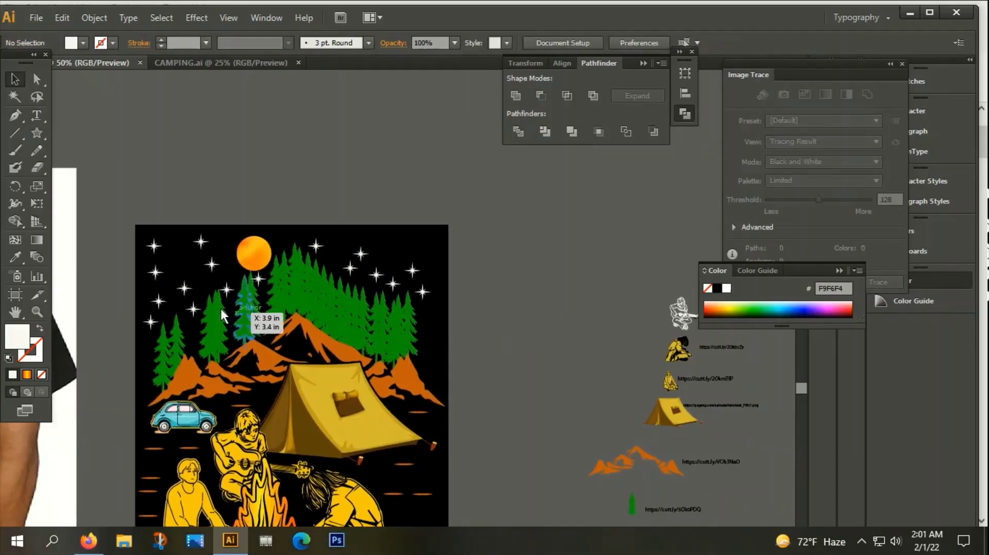
key("ctrl+1")
Step: Shrink three large stars on the left, one to about a third its size
left_click(250, 211)
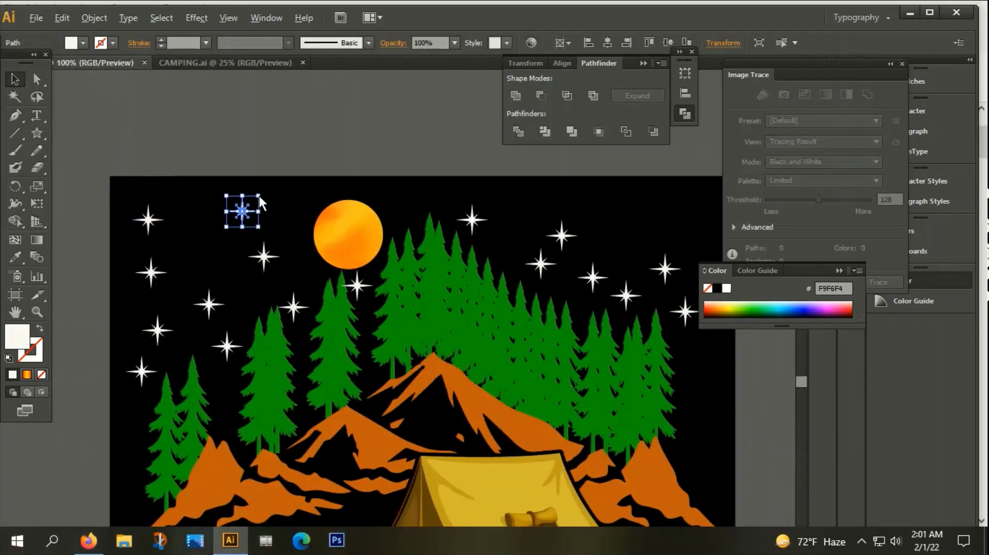
scroll(252, 197, "up", 3)
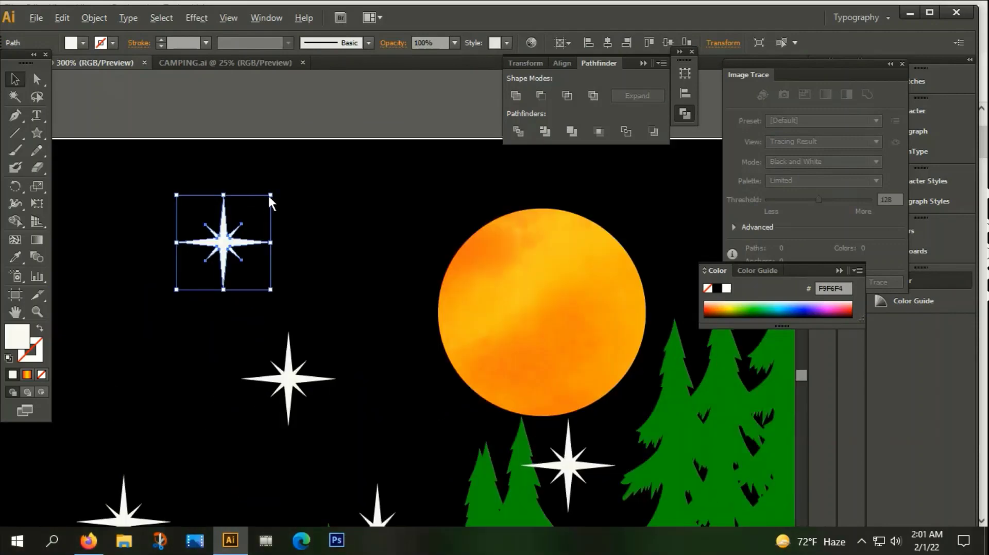
left_click_drag(270, 196, 240, 225)
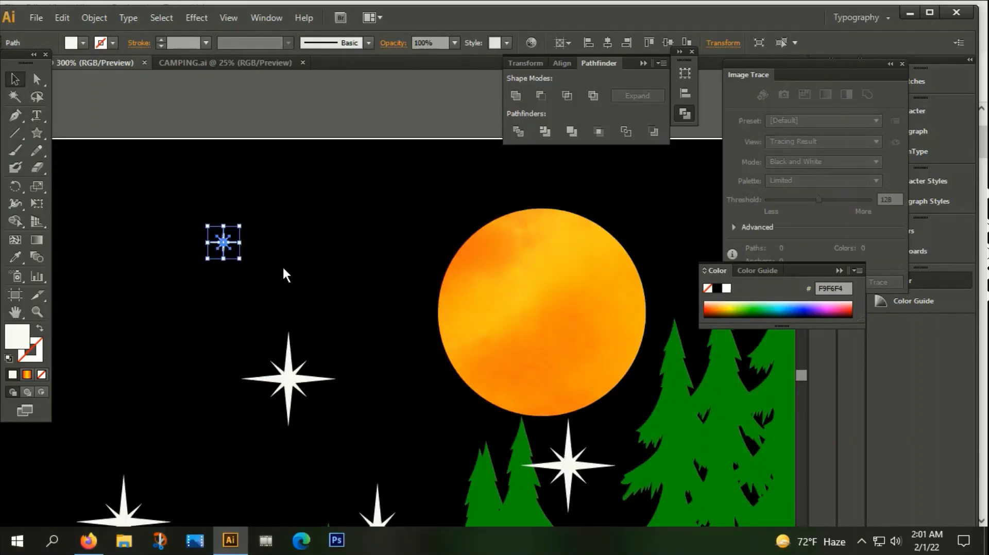
scroll(320, 258, "left", 5)
scroll(283, 227, "down", 2)
left_click(200, 156)
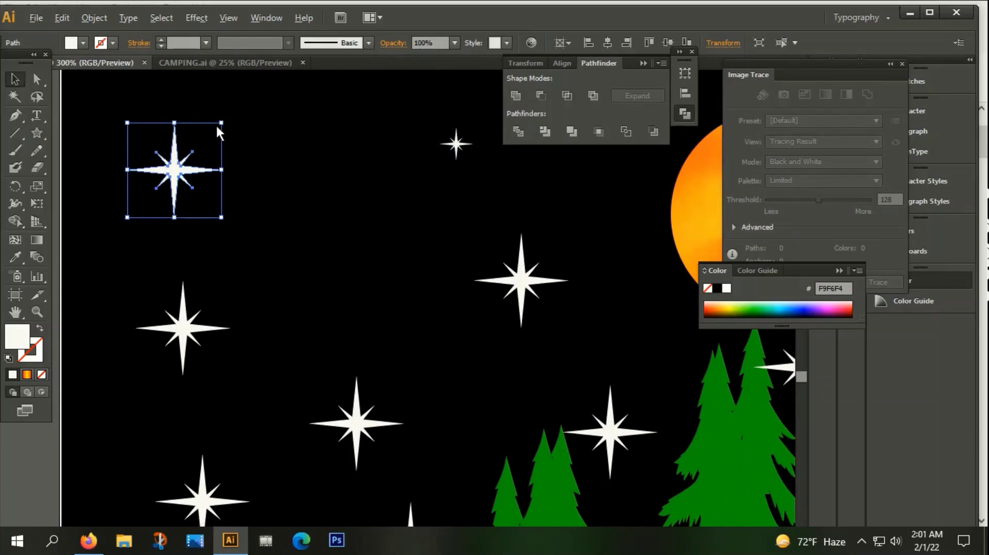
left_click_drag(221, 125, 190, 153)
left_click(283, 290)
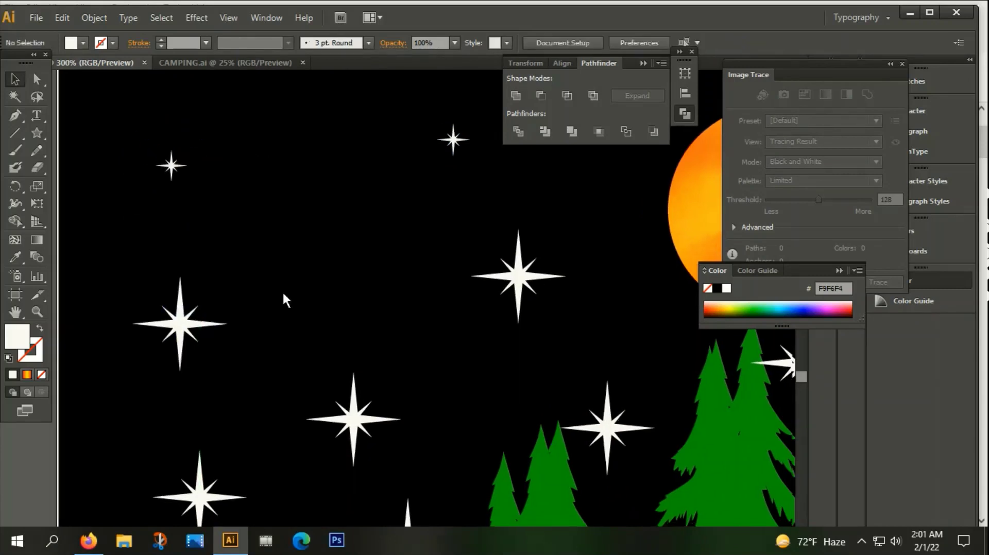
scroll(284, 298, "down", 3)
scroll(284, 298, "right", 2)
left_click(283, 260)
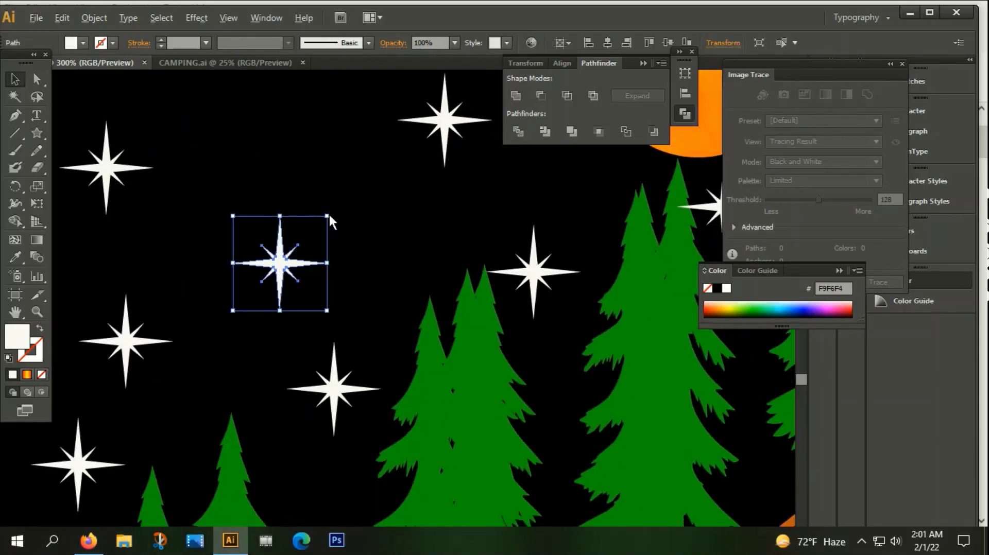
left_click_drag(327, 214, 304, 240)
left_click(324, 214)
Step: Make two small stars above the trees even smaller
key("ctrl+minus")
key("ctrl+minus")
key("ctrl+minus")
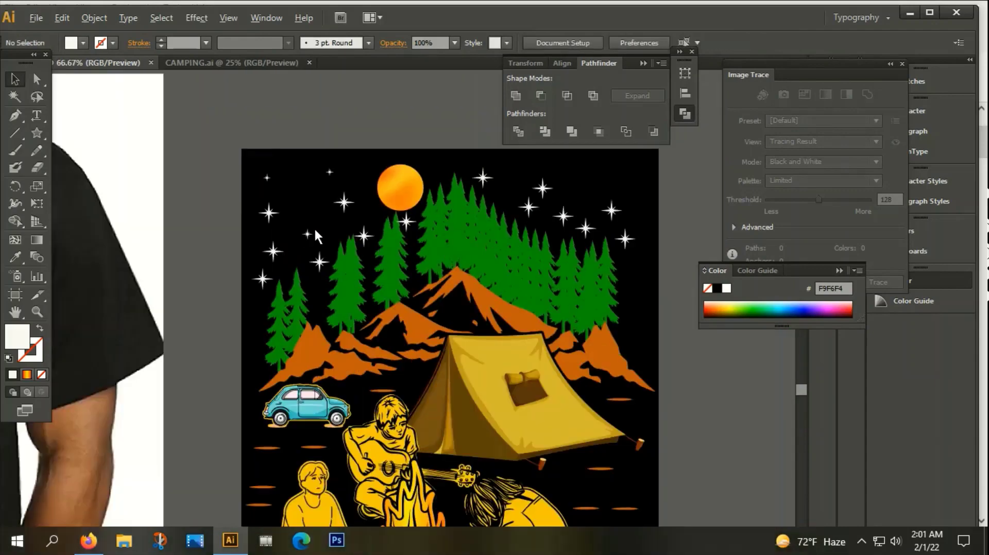
scroll(362, 255, "right", 5)
scroll(345, 242, "up", 3)
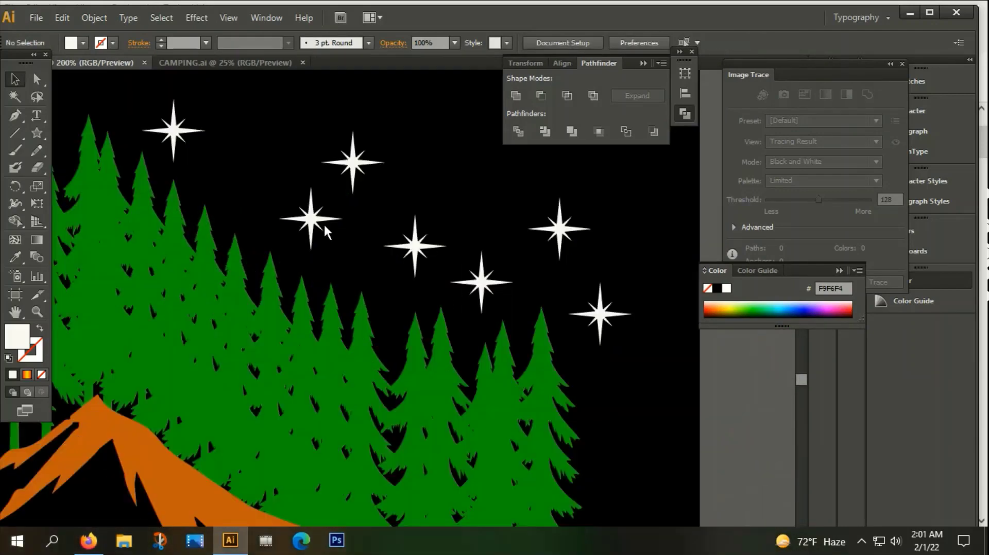
left_click(313, 216)
left_click_drag(343, 187, 335, 204)
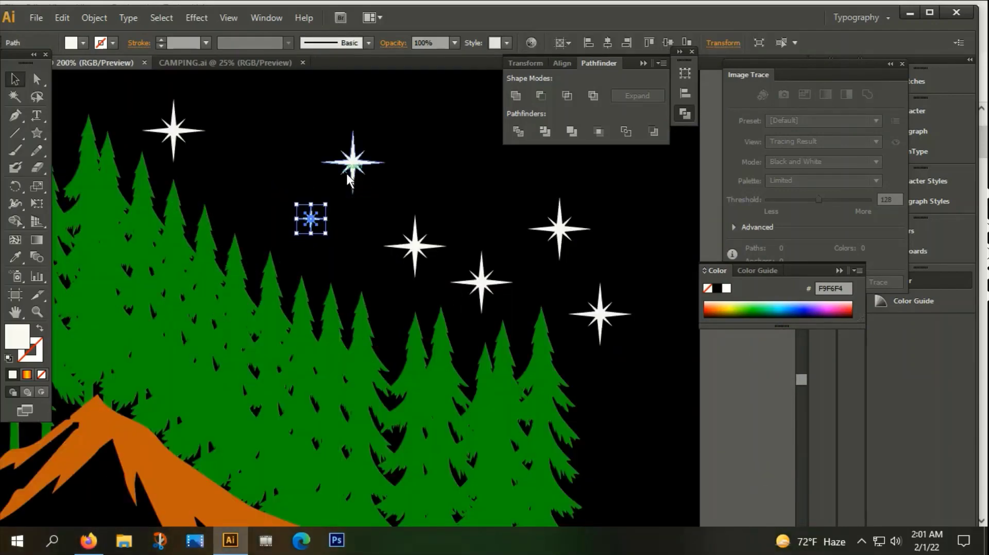
left_click(353, 162)
mouse_move(380, 133)
left_mouse_down()
mouse_move(394, 122)
mouse_move(375, 137)
left_mouse_up()
left_click(422, 216)
Step: Shrink the middle star and the right-hand and lower-right stars
left_click(417, 259)
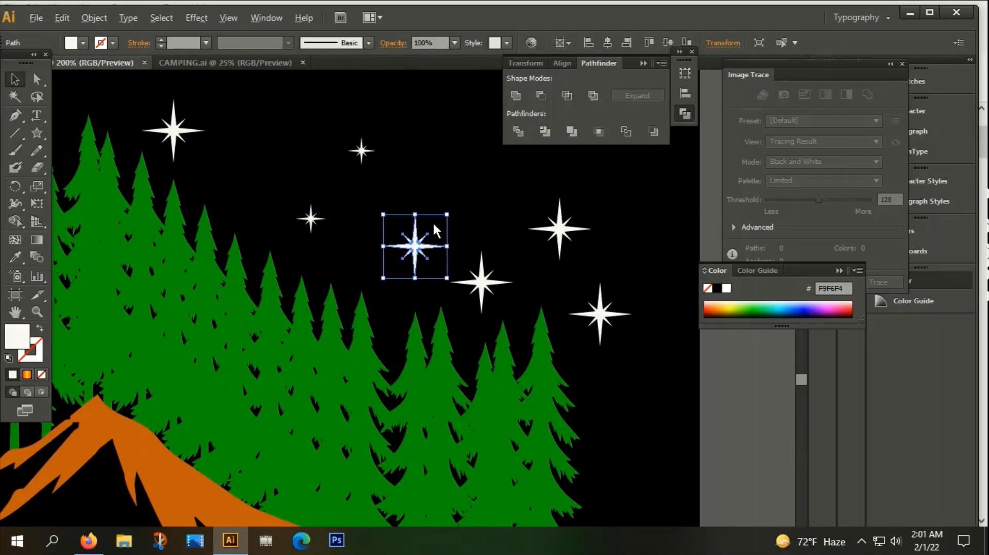
left_click_drag(447, 221, 430, 228)
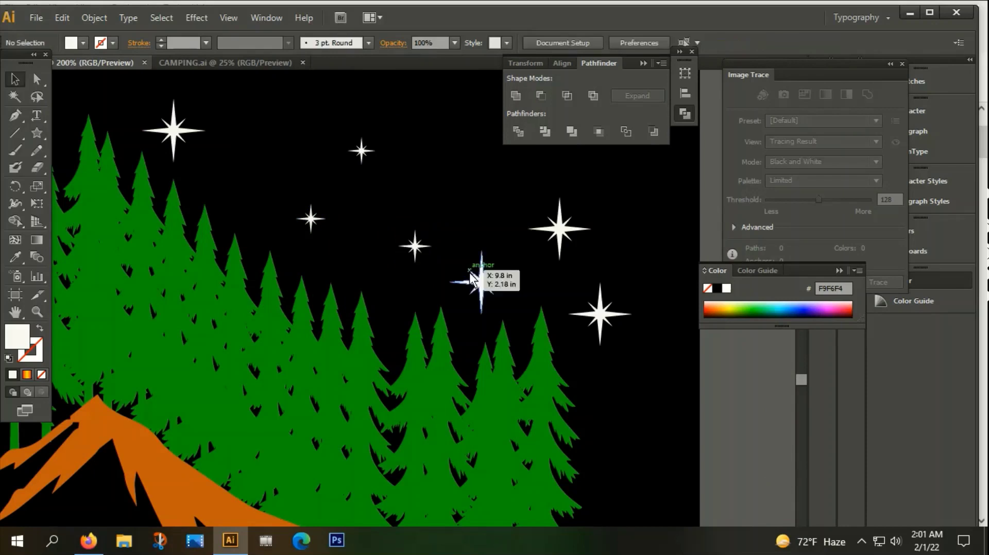
left_click(482, 283)
left_click(587, 238)
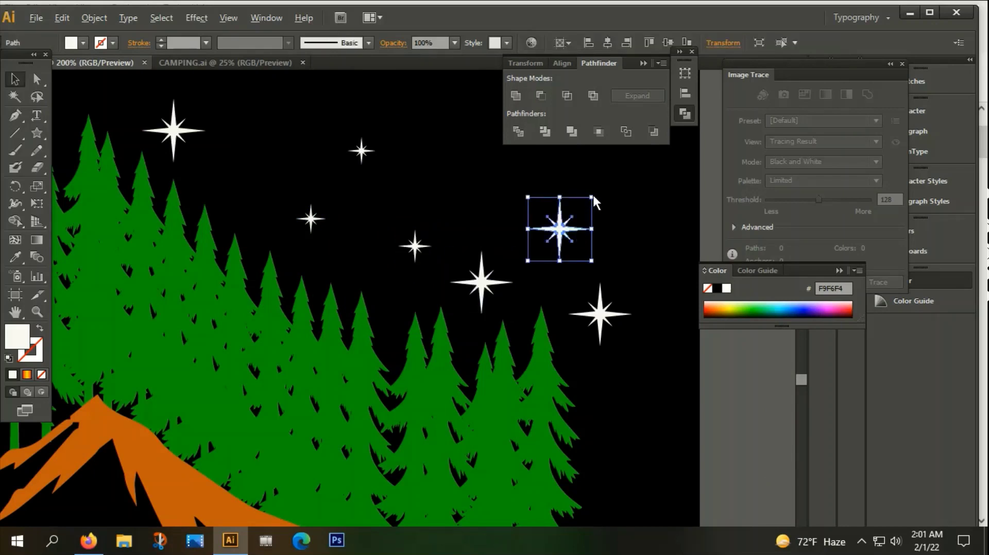
left_click_drag(595, 202, 567, 221)
left_click(592, 325)
left_click(600, 329)
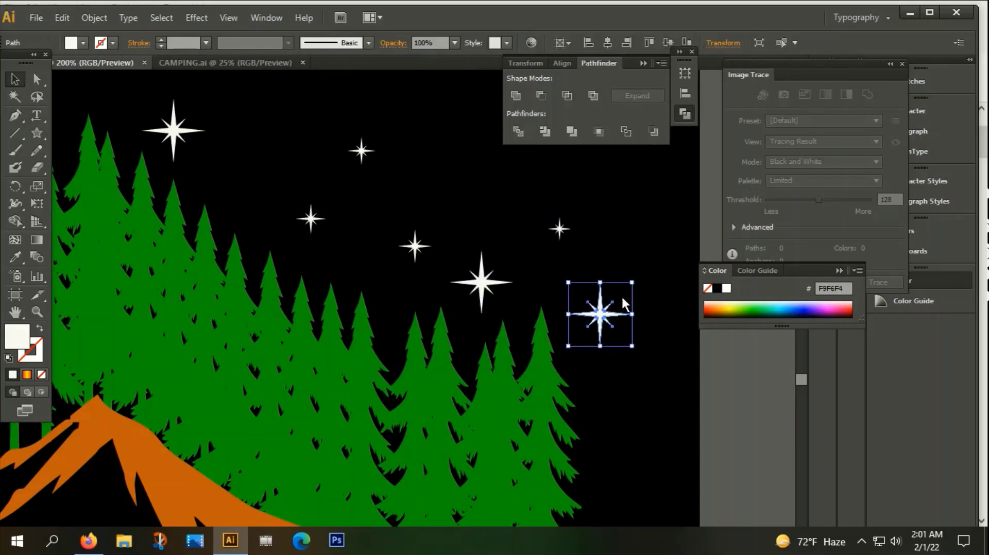
left_click_drag(632, 288, 602, 305)
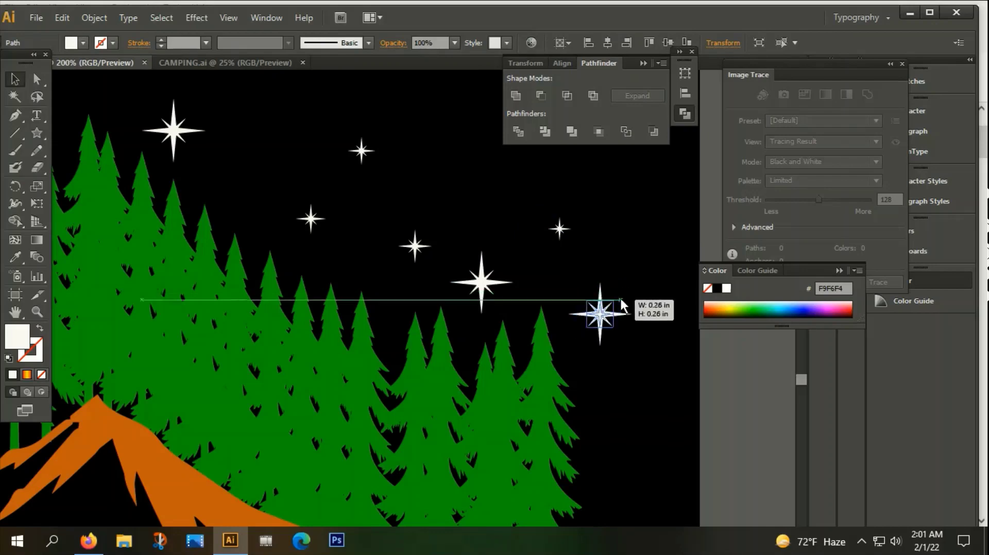
left_click(604, 264)
Step: Alt-drag a copy of a small star beside the trees
key("ctrl+minus")
key("ctrl+minus")
key("ctrl+minus")
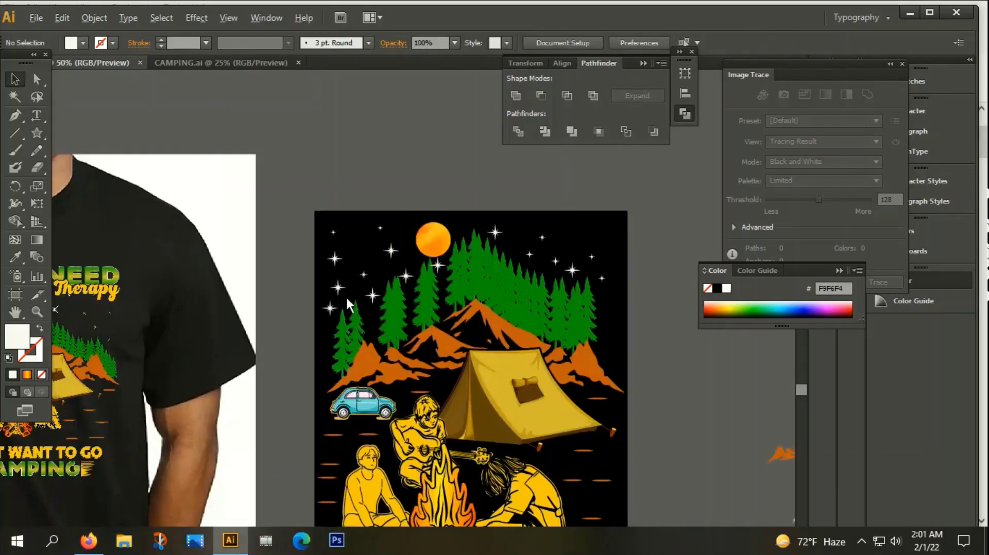
key("ctrl+plus")
key("ctrl+plus")
key("ctrl+plus")
left_click(414, 304)
mouse_move(438, 297)
left_mouse_down()
mouse_move(541, 237)
mouse_move(640, 212)
left_mouse_up()
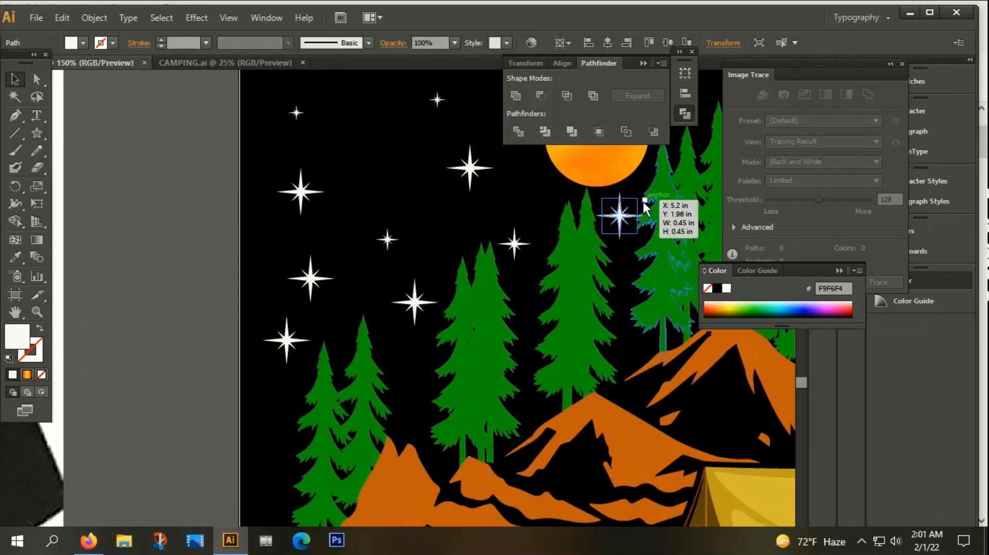
left_click(513, 212)
Step: Shrink the remaining large stars on the left and above the trees to tiny ones
left_click(314, 192)
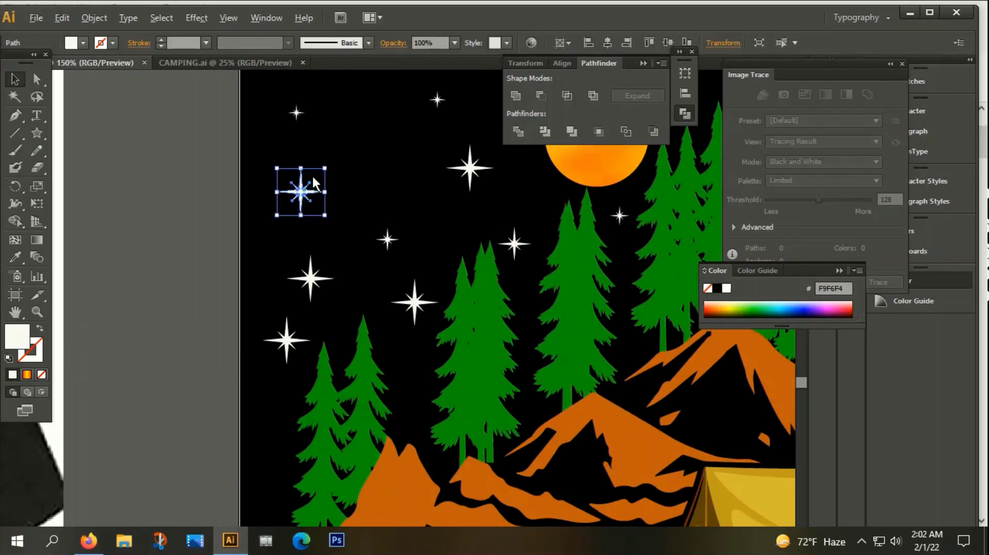
left_click_drag(325, 174, 306, 187)
left_click(311, 276)
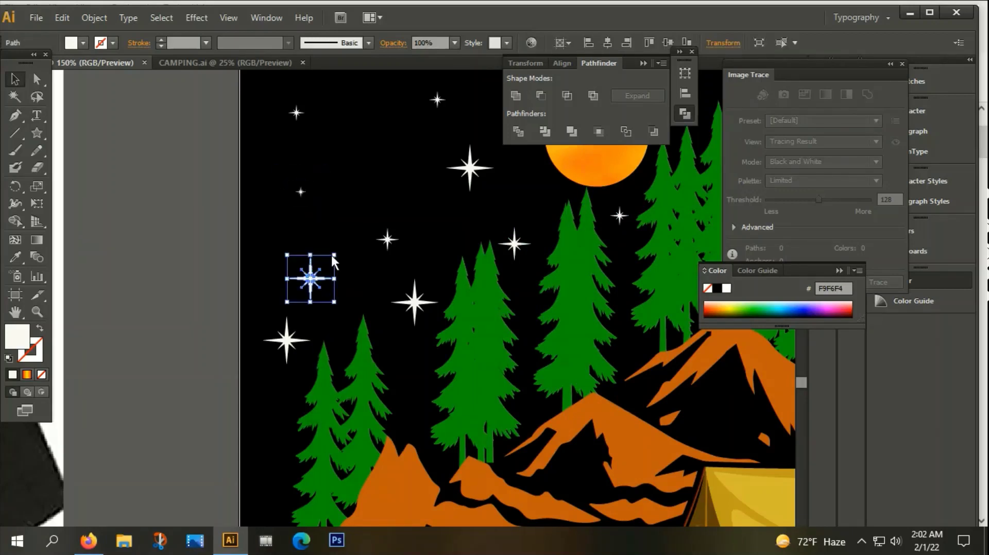
left_click_drag(335, 260, 329, 263)
left_click(287, 339)
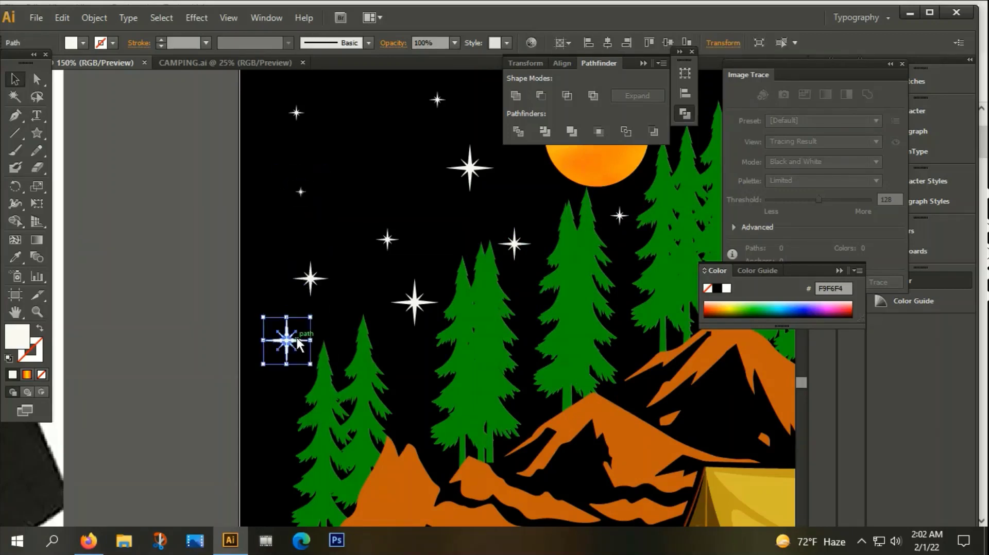
left_click_drag(310, 317, 299, 330)
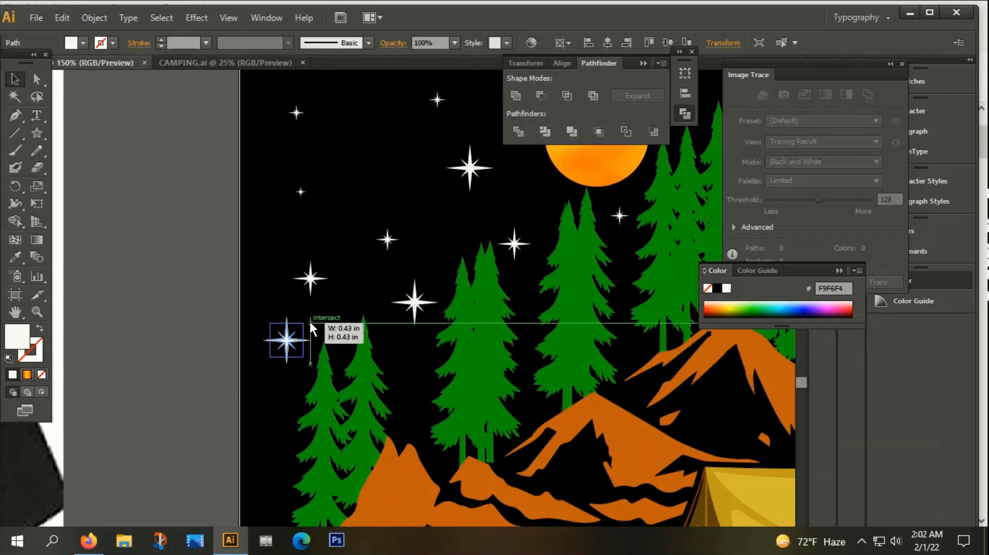
left_click(351, 298)
key("ctrl+1")
key("ctrl+minus")
key("ctrl+minus")
Step: Marquee-select the whole campfire scene and group it
scroll(601, 357, "down", 5)
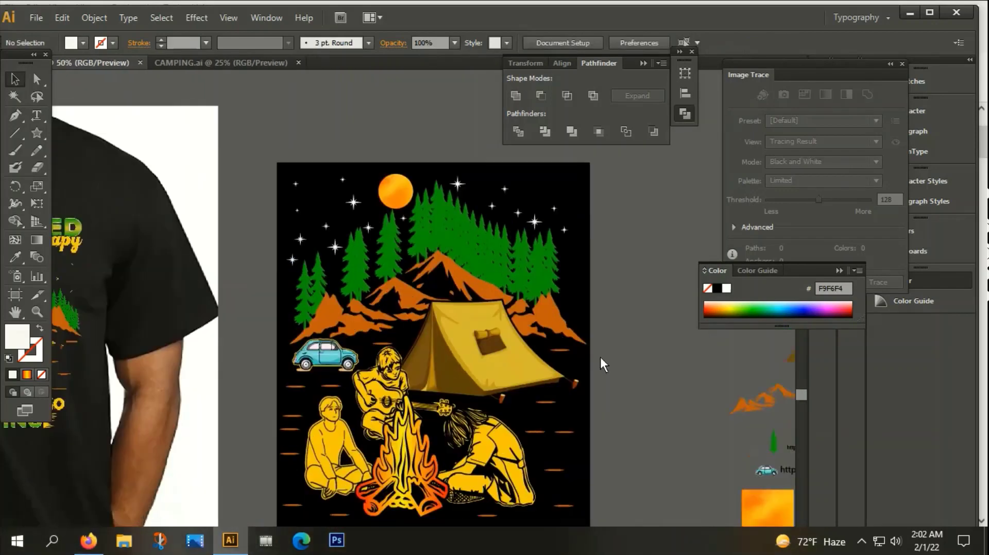
scroll(360, 309, "down", 1)
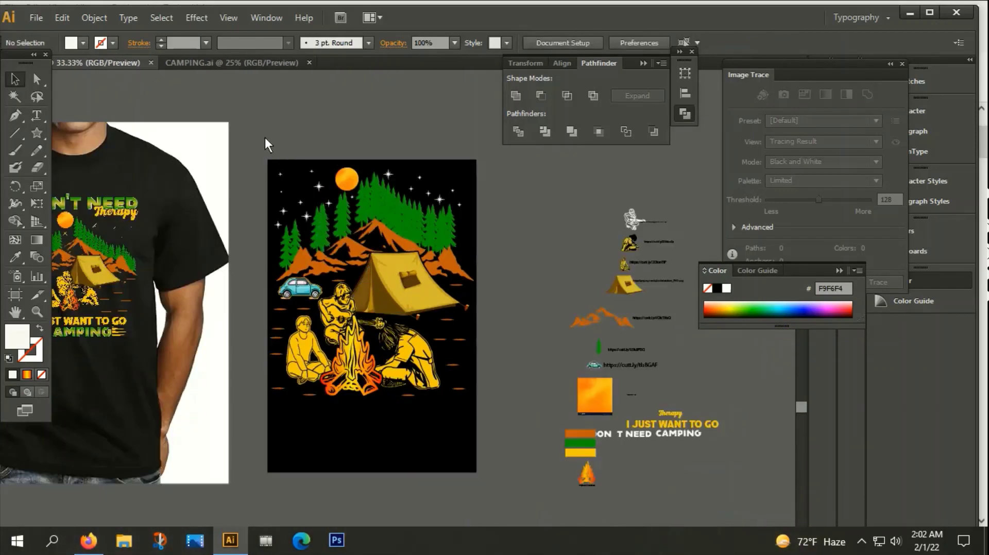
left_click_drag(477, 432, 476, 424)
right_click(385, 271)
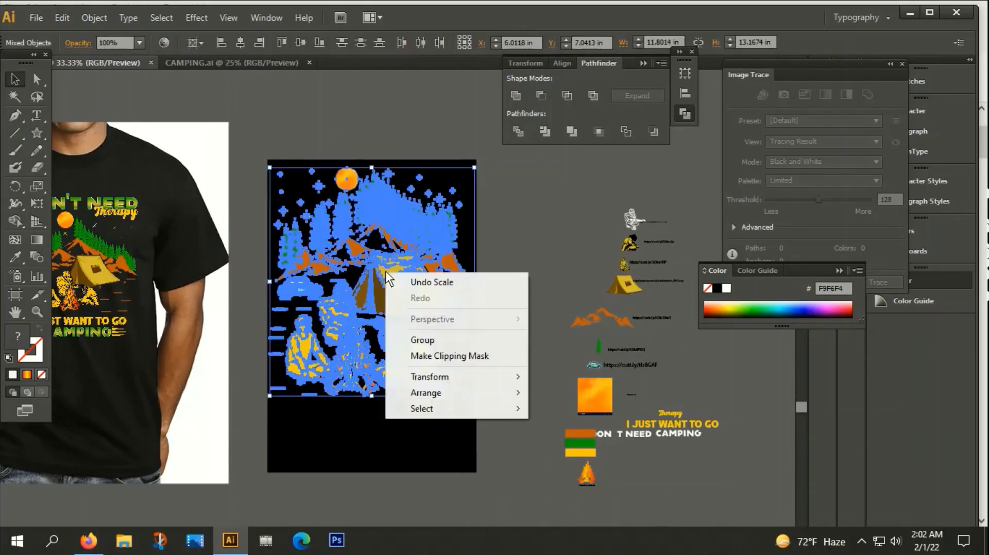
left_click(432, 337)
left_click(528, 281)
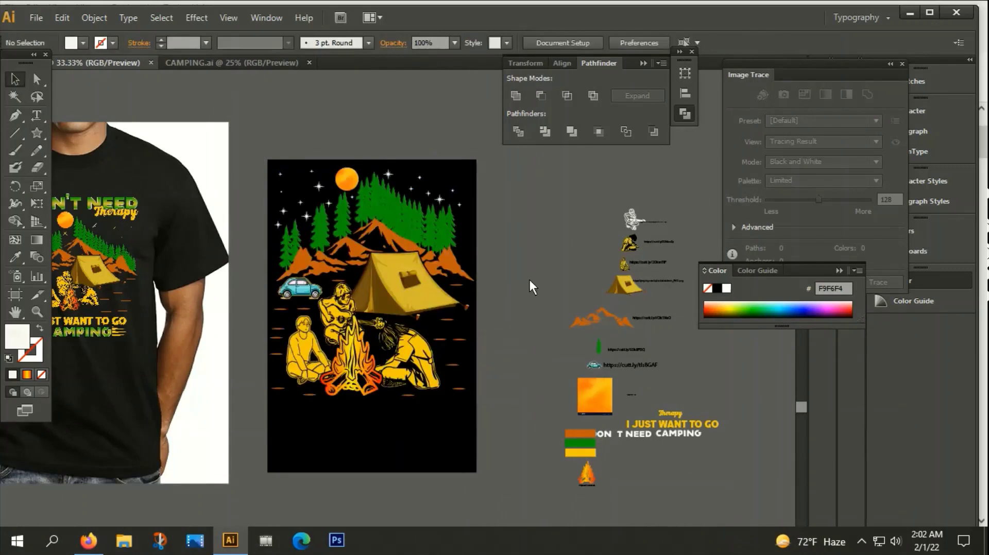
Step: Scale the group down on the artboard and drag a vertical guide from the ruler
left_click(434, 228)
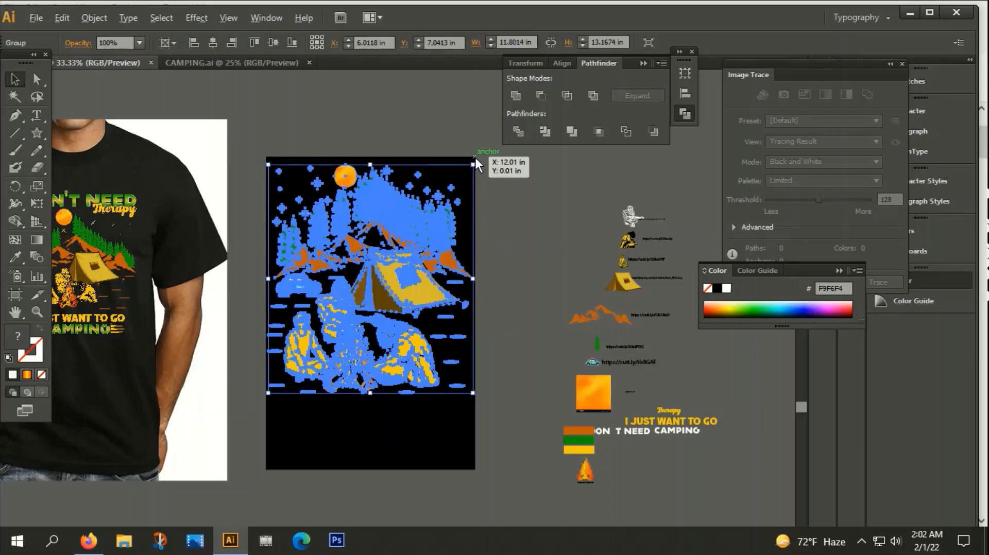
left_click_drag(474, 165, 456, 201)
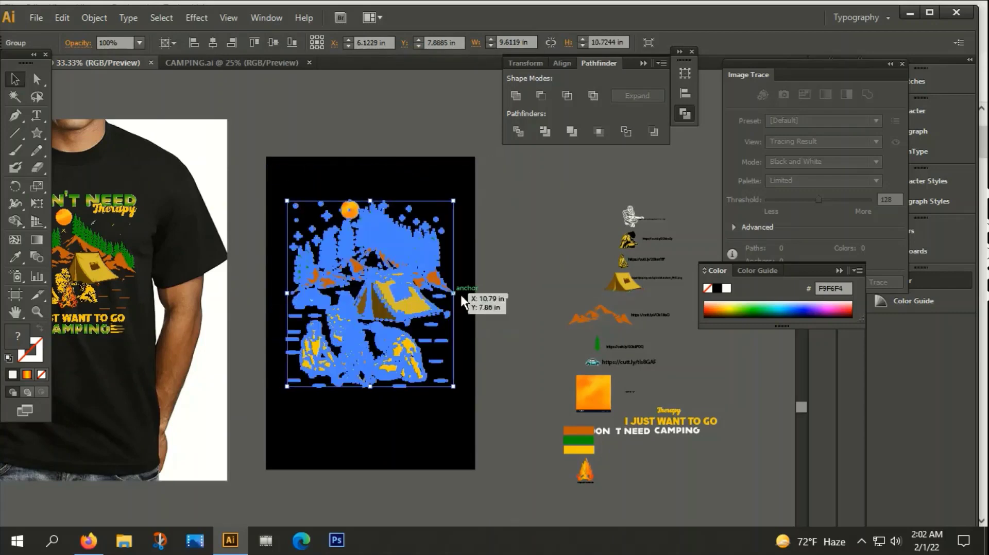
left_click(471, 295)
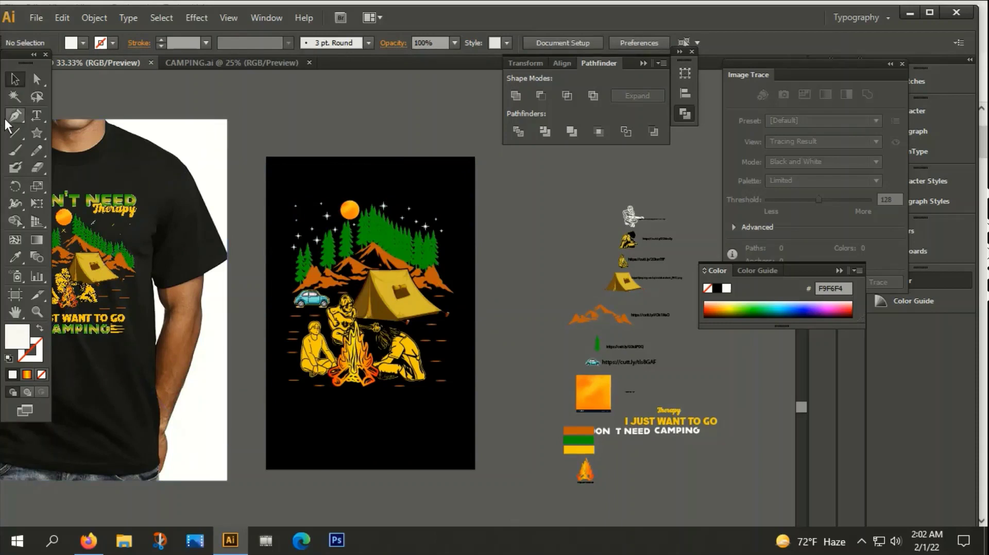
key("ctrl+r")
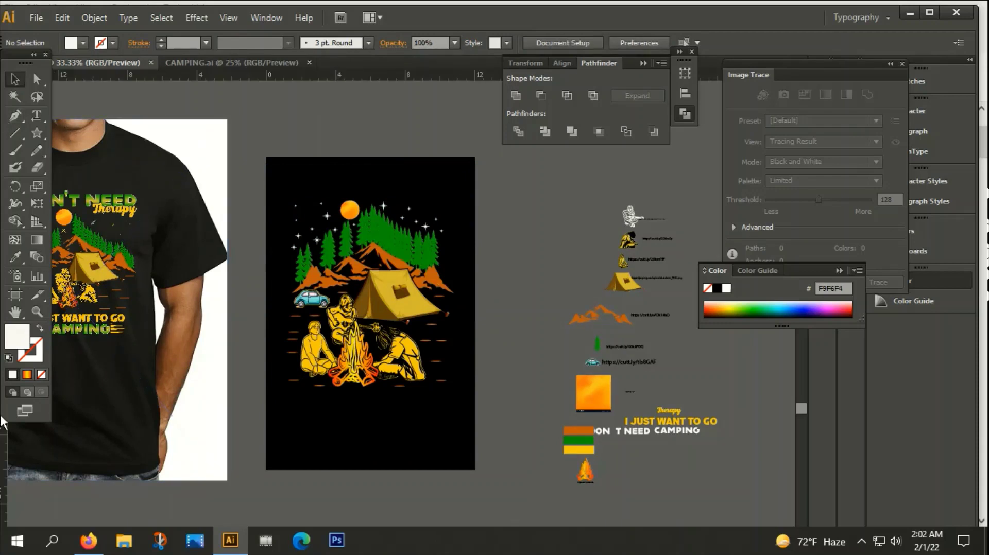
mouse_move(2, 461)
left_mouse_down()
mouse_move(290, 437)
mouse_move(291, 427)
mouse_move(455, 428)
left_mouse_up()
Step: Align the campfire scene group to the artboard's horizontal and vertical centre
left_click(506, 328)
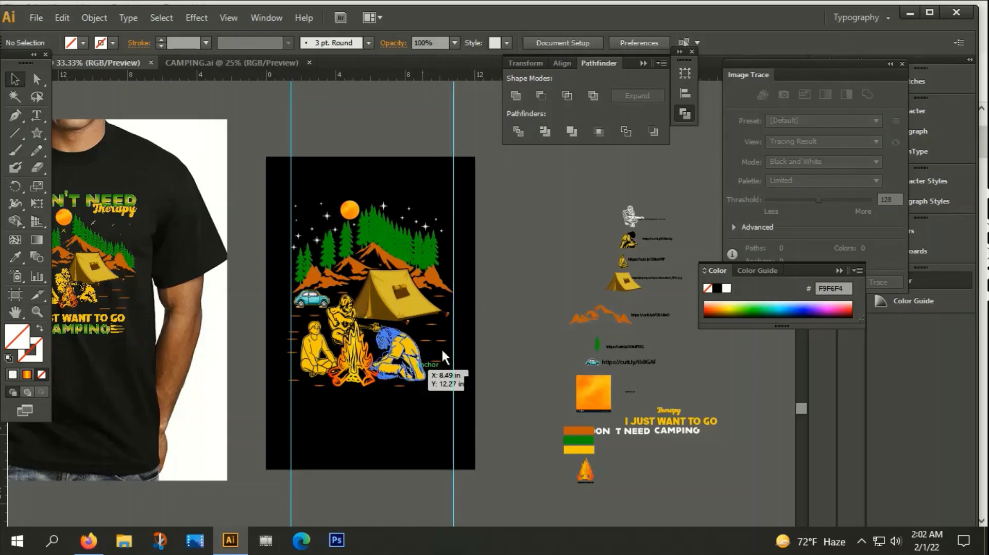
left_click(406, 283)
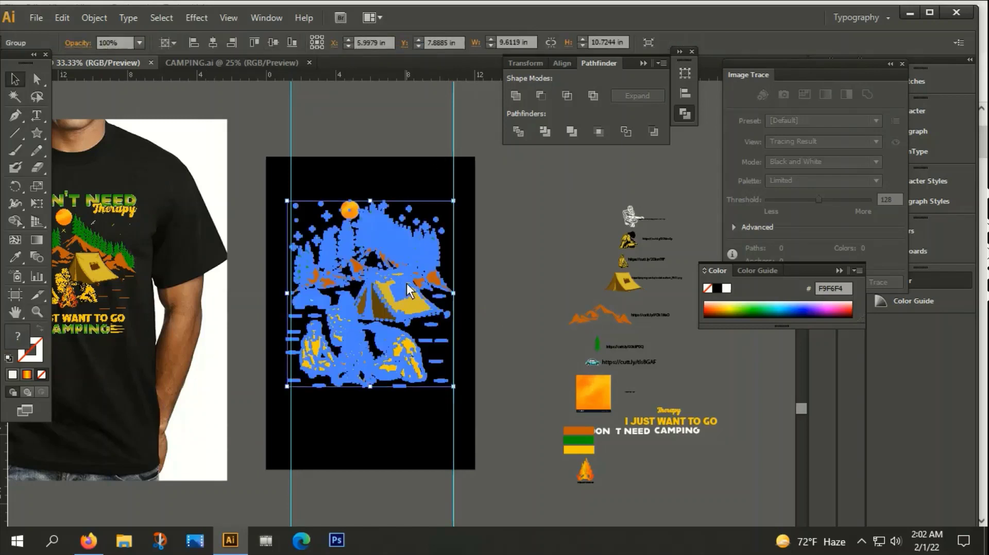
left_click(644, 63)
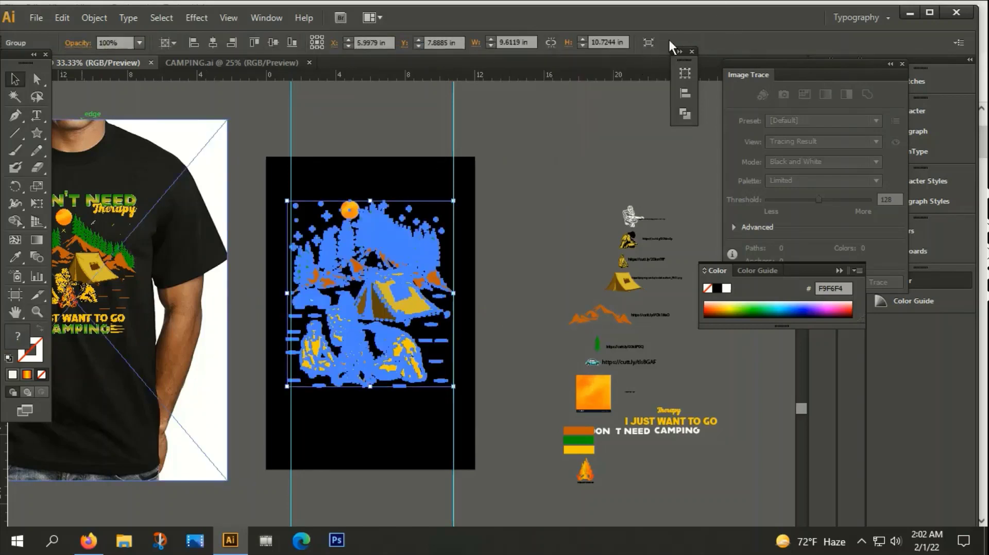
left_click(212, 42)
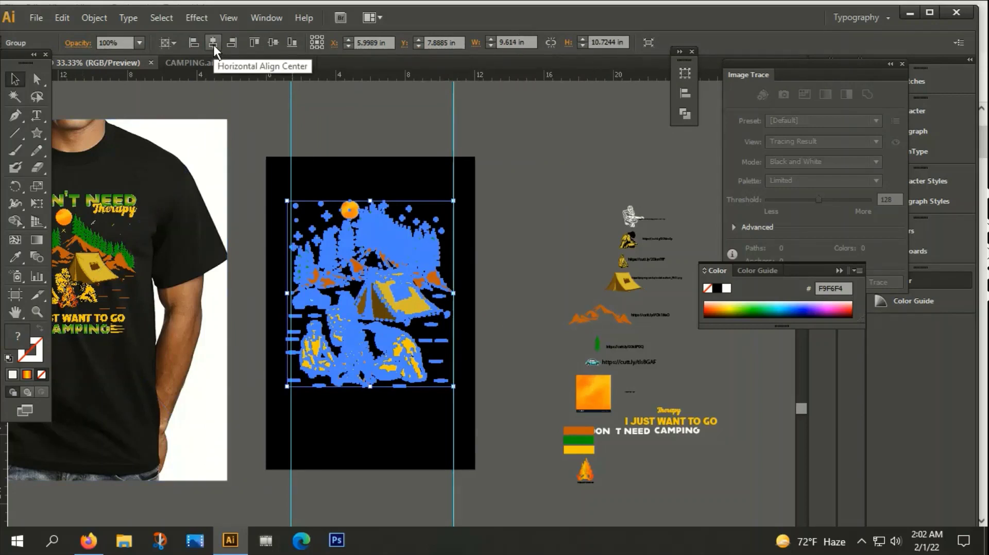
left_click(268, 42)
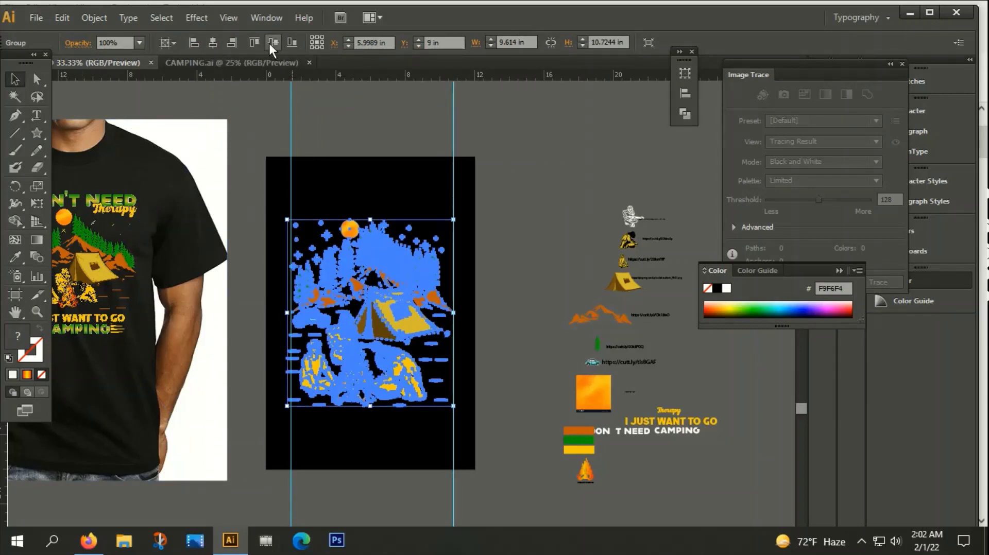
left_click(501, 240)
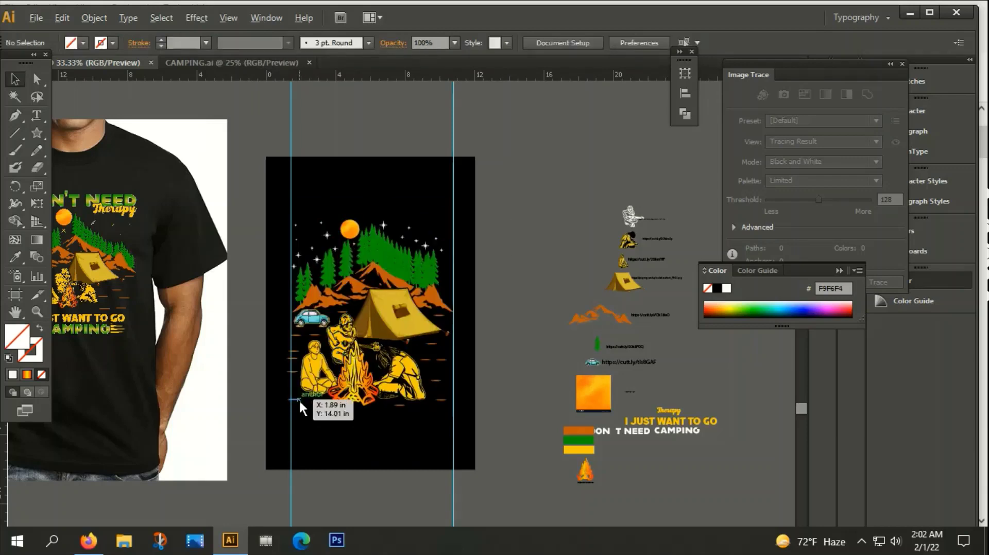
Step: Nudge the left vertical guide slightly further left
scroll(286, 331, "up", 1)
scroll(284, 332, "up", 2)
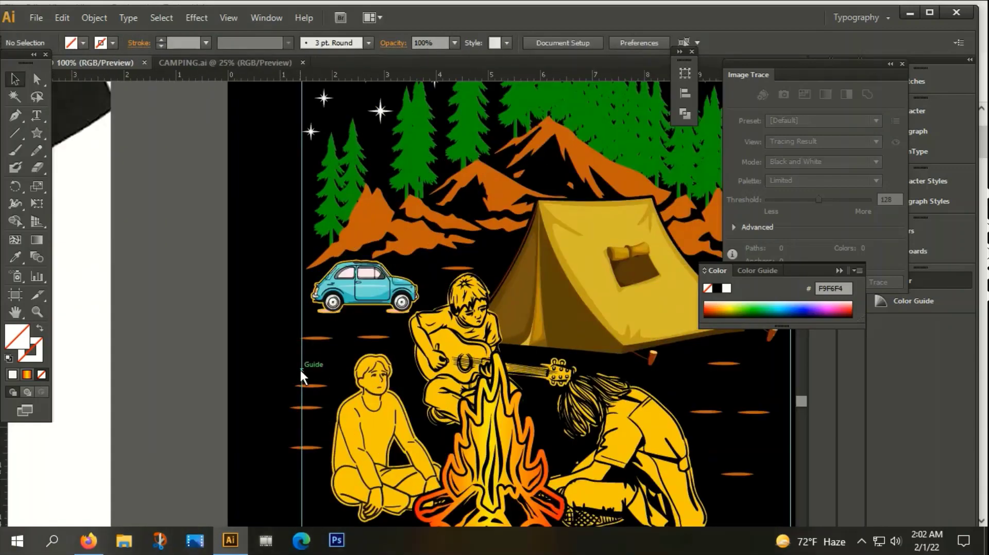
left_click_drag(302, 370, 290, 369)
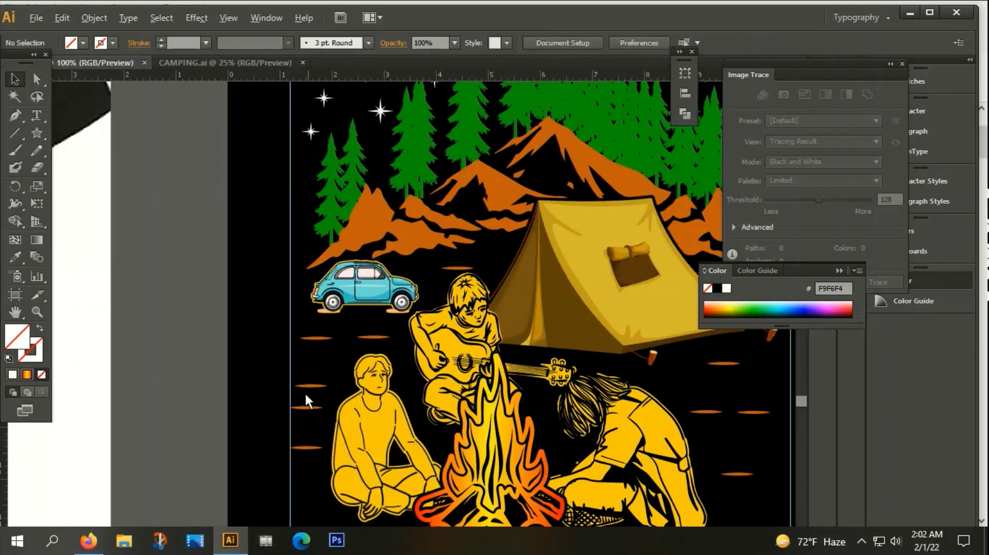
scroll(320, 404, "down", 3)
scroll(456, 268, "up", 4)
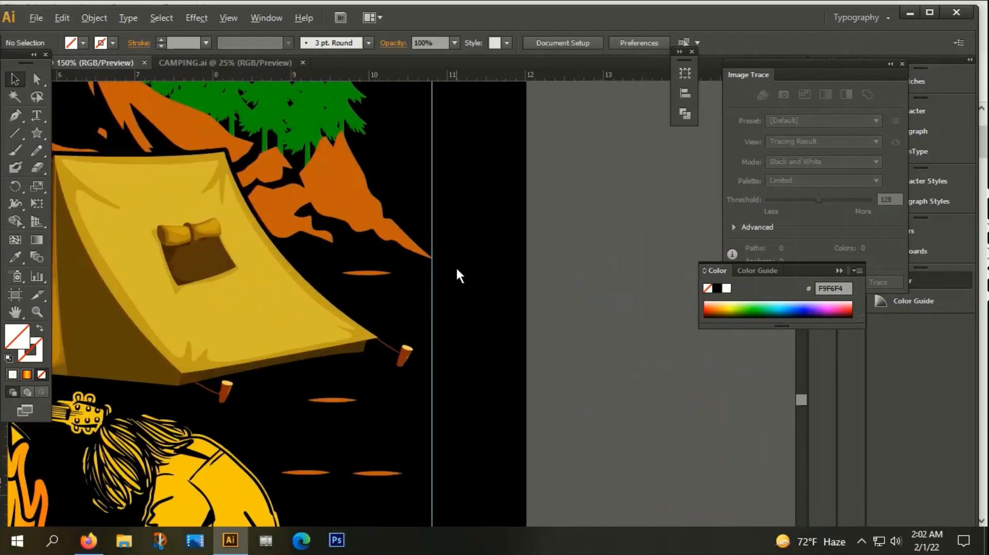
scroll(460, 319, "down", 5)
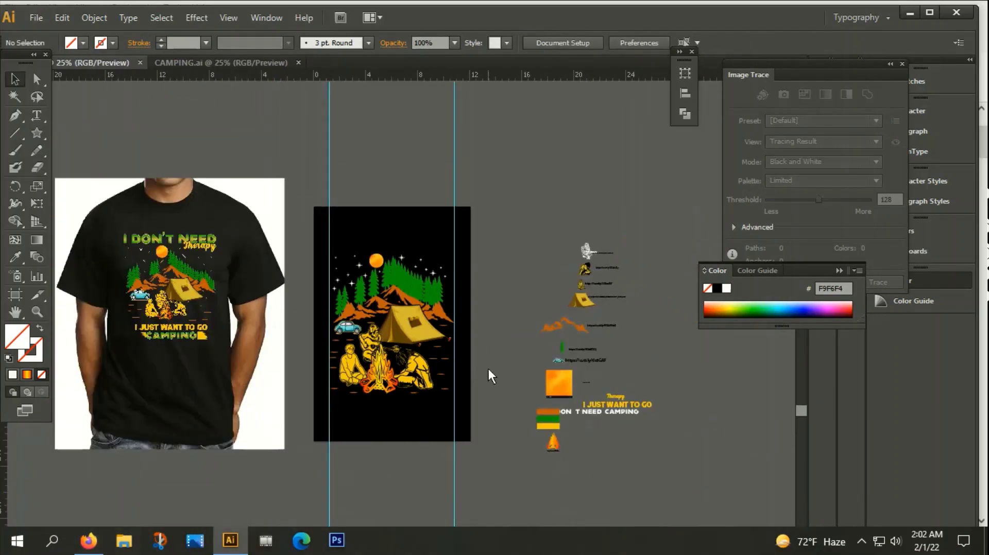
scroll(477, 309, "down", 3)
scroll(399, 225, "right", 5)
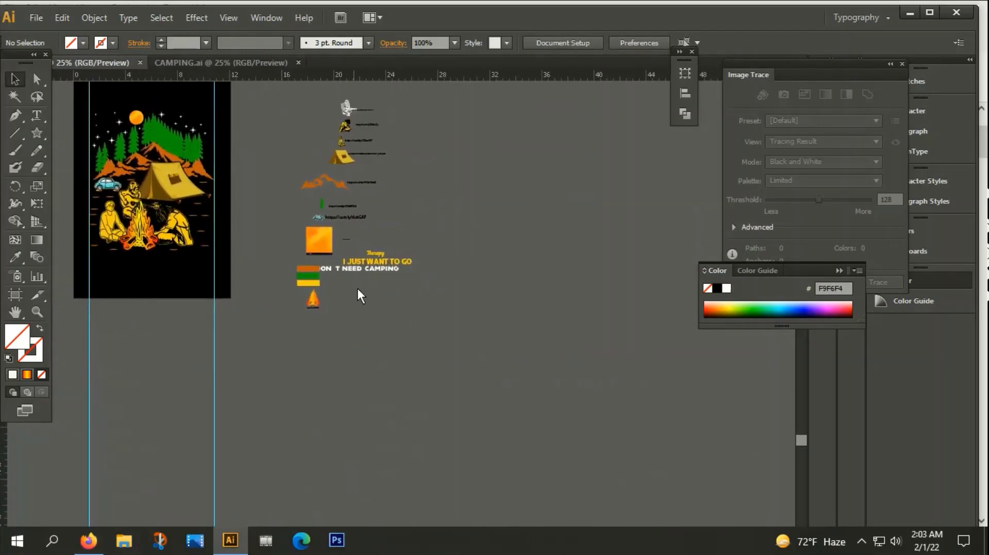
Step: Nudge the DON T NEED text right and move CAMPING away from it
scroll(376, 262, "up", 3)
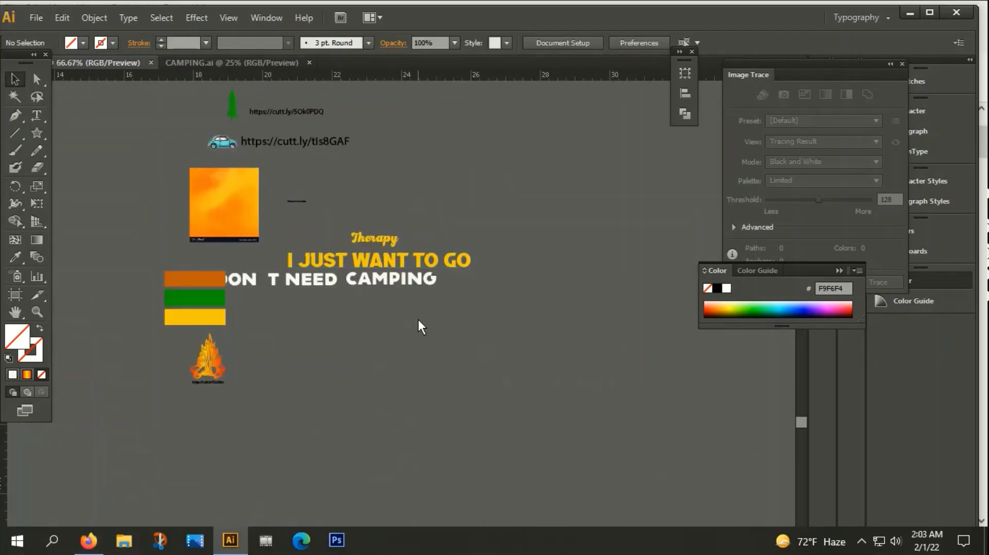
mouse_move(295, 286)
left_mouse_down()
mouse_move(343, 286)
mouse_move(299, 278)
left_mouse_up()
left_click_drag(382, 289, 436, 291)
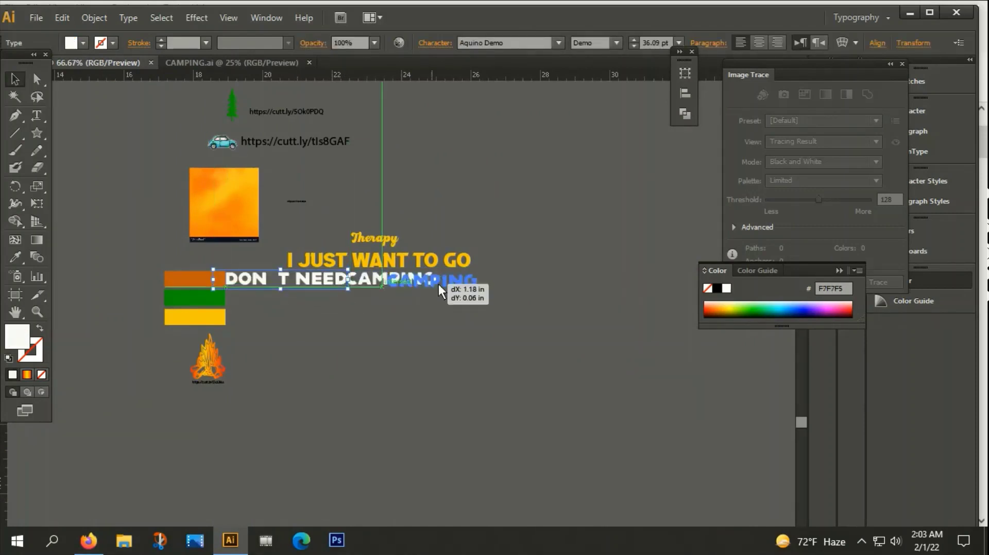
left_click(428, 305)
Step: Add a test text 'dsadasd' on the canvas, then delete it
left_click_drag(40, 116, 121, 171)
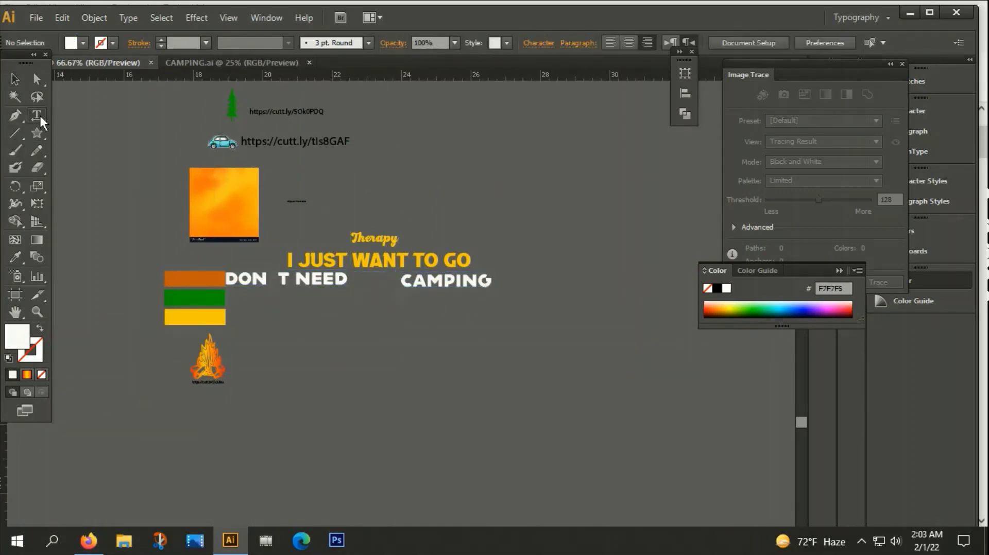
left_click(248, 364)
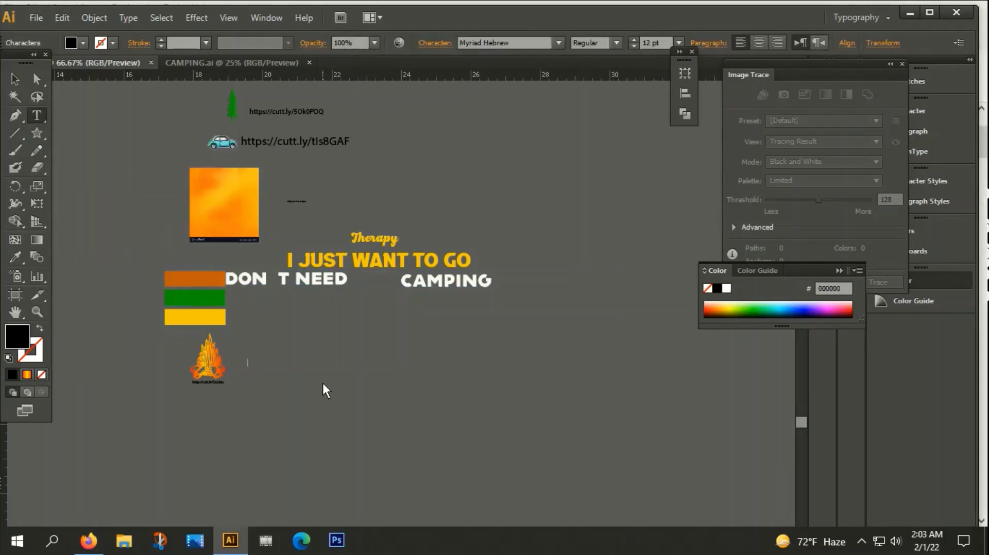
type("dsadasd")
left_click(13, 80)
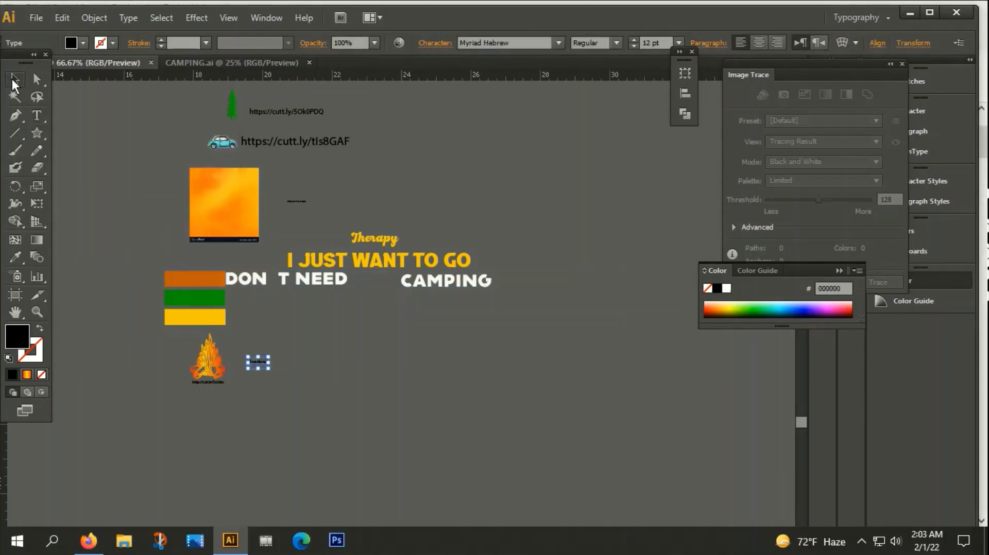
key("Delete")
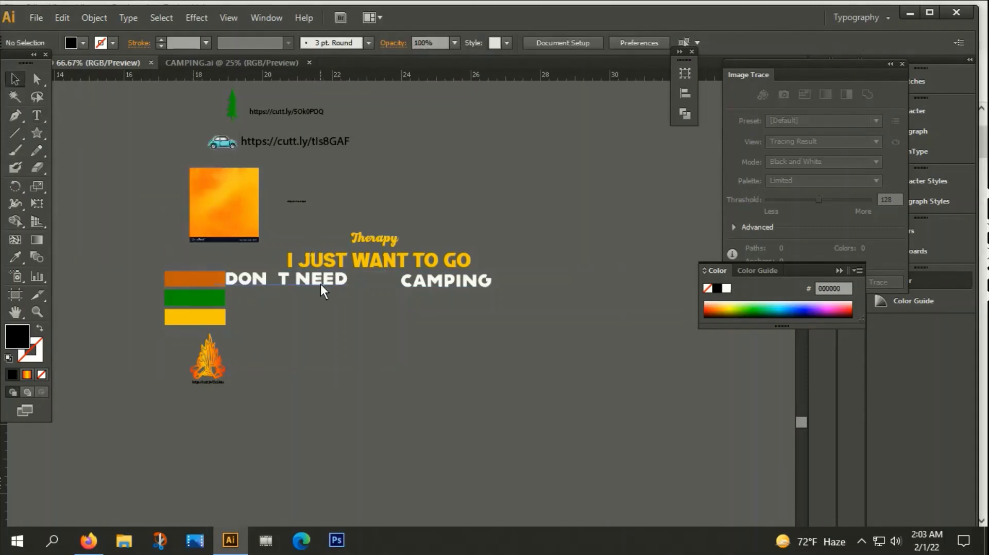
Step: Move I DON T NEED below CAMPING and bring the mockup and loose pieces into view
left_click_drag(323, 277, 391, 332)
scroll(391, 332, "down", 1)
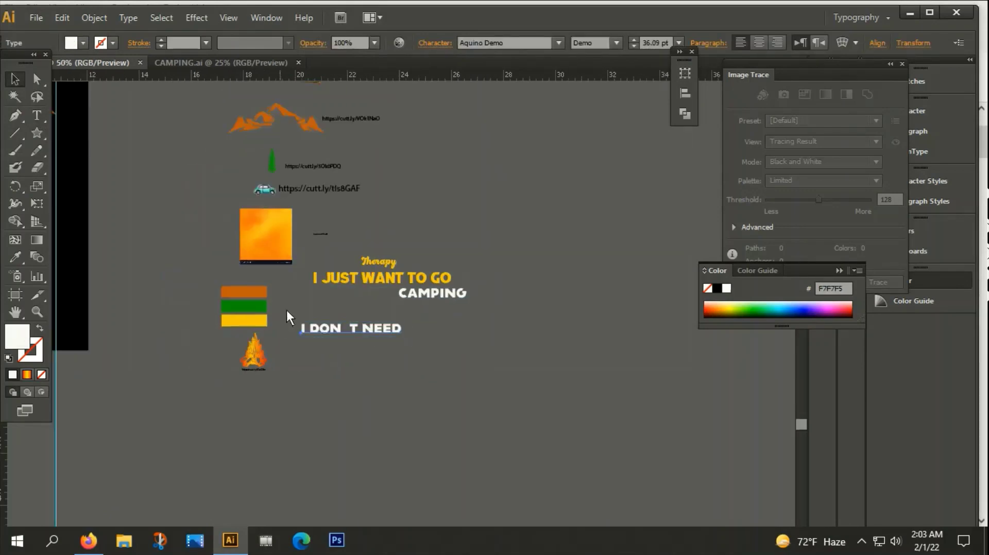
left_click_drag(287, 310, 590, 400)
scroll(481, 356, "down", 2)
scroll(498, 274, "up", 1)
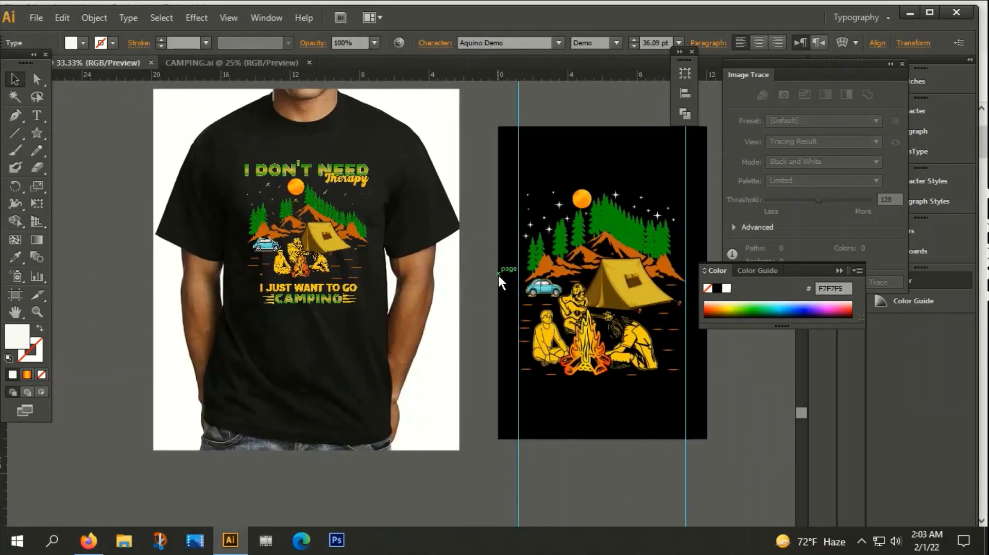
mouse_move(497, 276)
left_mouse_down()
mouse_move(452, 231)
mouse_move(139, 177)
left_mouse_up()
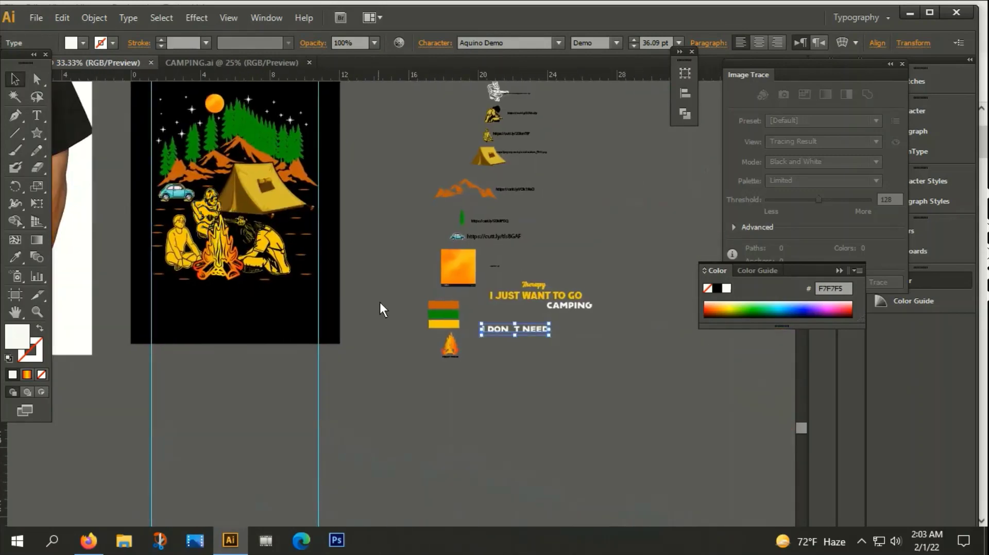
scroll(505, 304, "up", 2)
left_click(511, 317)
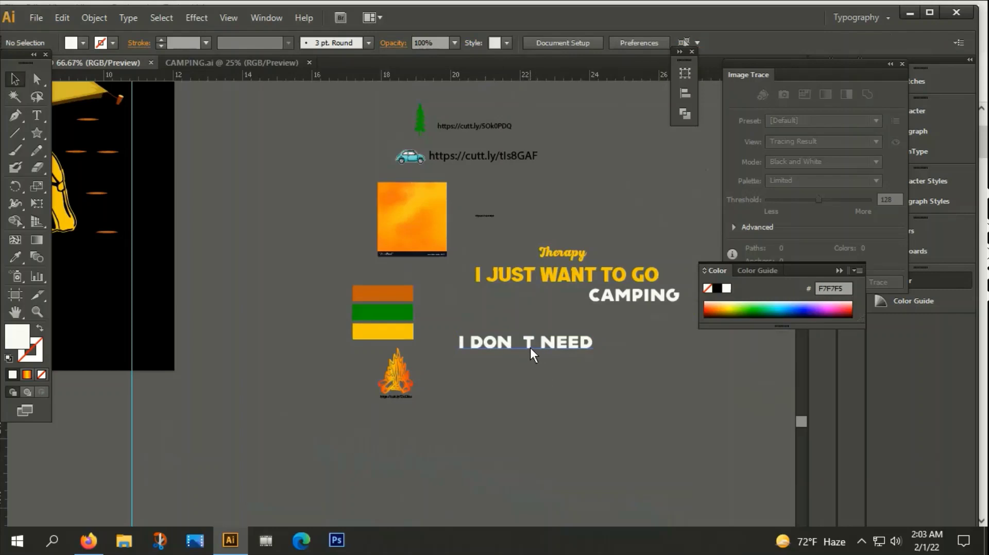
Step: Place I DON T NEED at the top of the artboard and check the other text pieces
left_click_drag(530, 347, 609, 471)
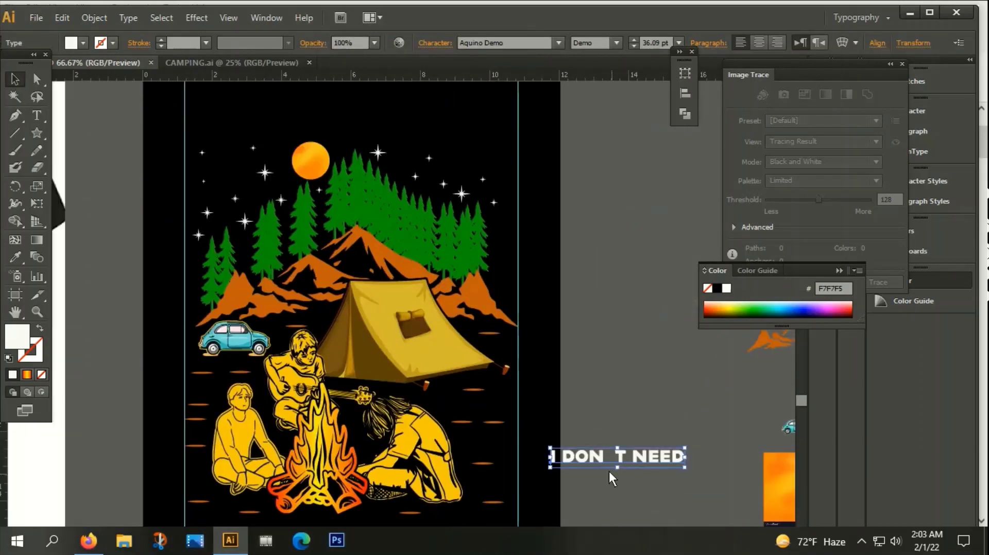
scroll(583, 462, "down", 2)
left_click_drag(598, 459, 448, 276)
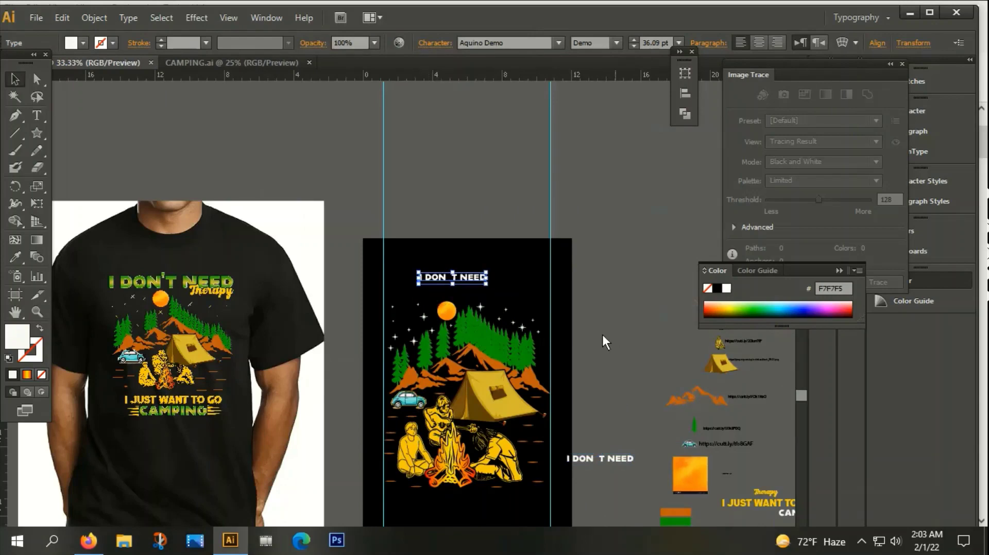
scroll(543, 324, "down", 2)
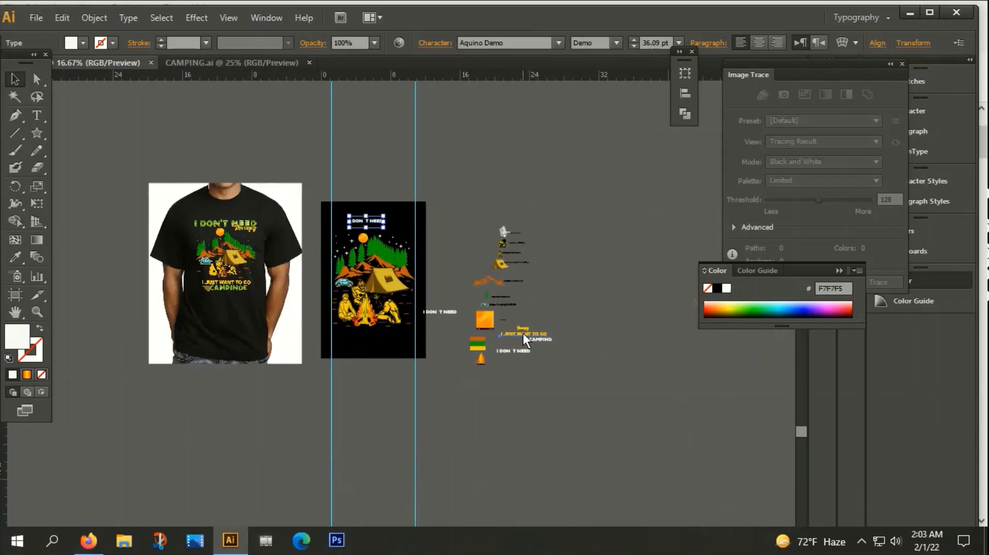
left_click(524, 333)
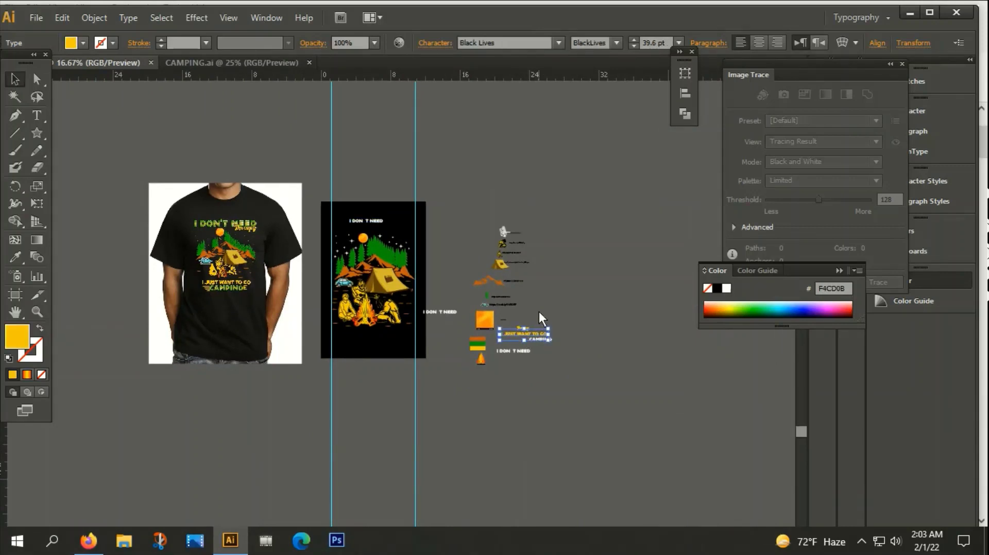
left_click(517, 308)
scroll(518, 308, "up", 2)
left_click(537, 367)
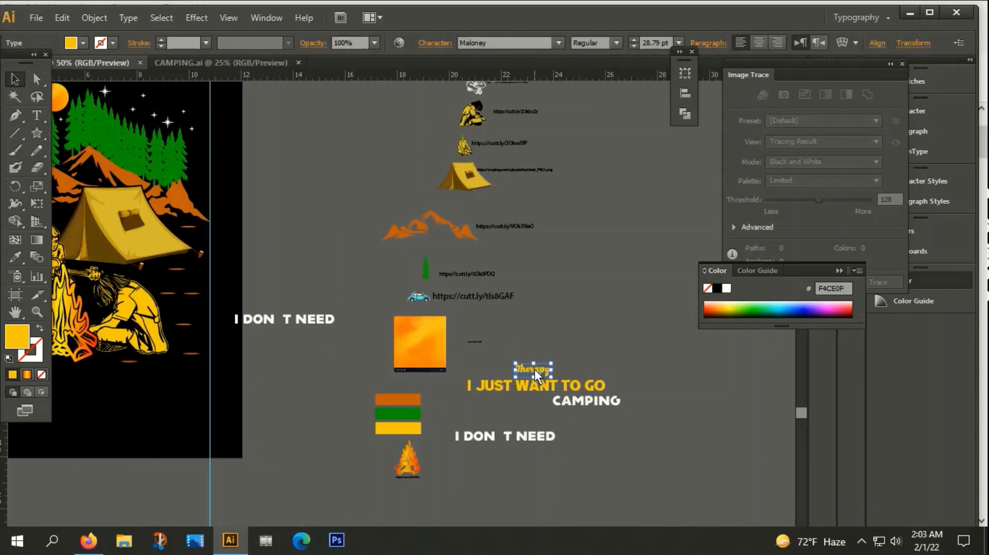
left_click(534, 329)
scroll(309, 392, "left", 3)
mouse_move(348, 398)
left_mouse_down()
mouse_move(542, 472)
mouse_move(552, 487)
left_mouse_up()
left_click_drag(492, 236, 665, 295)
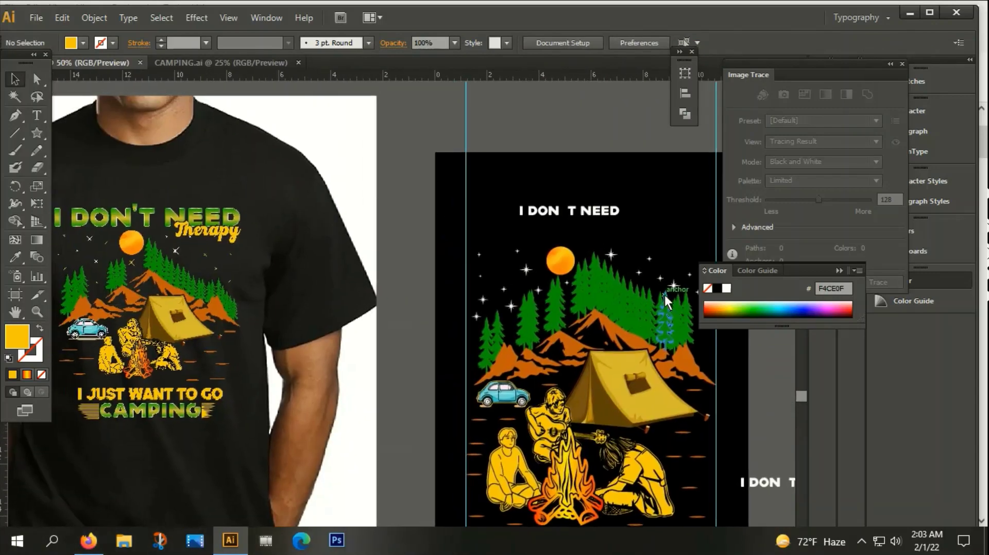
Step: Enlarge the headline to about 93.6 pt and fine-tune its size and position
left_click(558, 209)
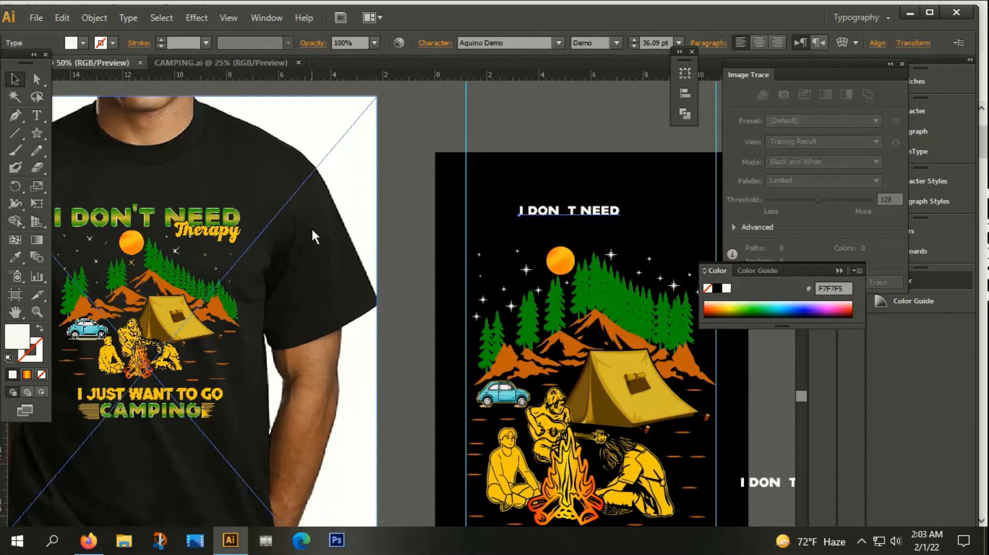
left_click_drag(311, 227, 275, 222)
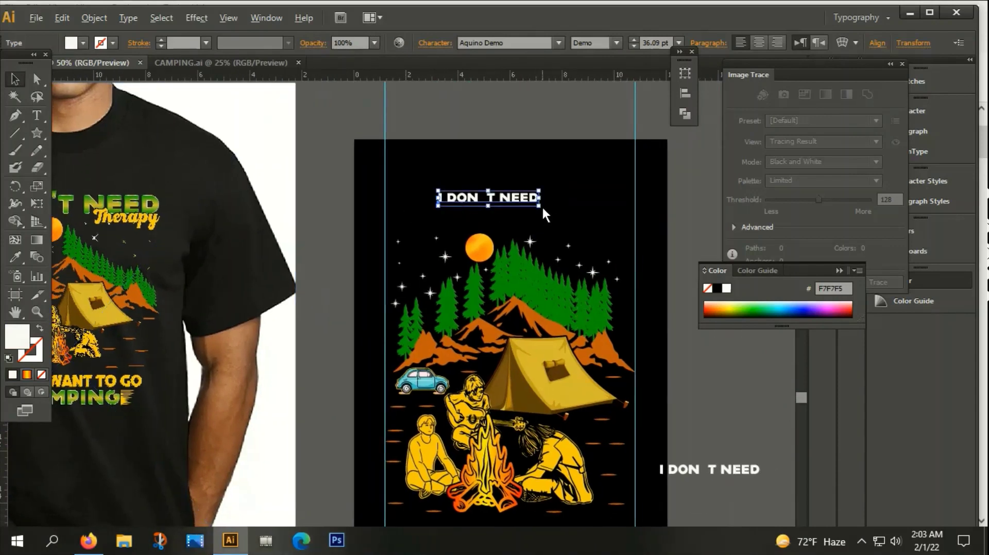
left_click_drag(539, 204, 601, 210)
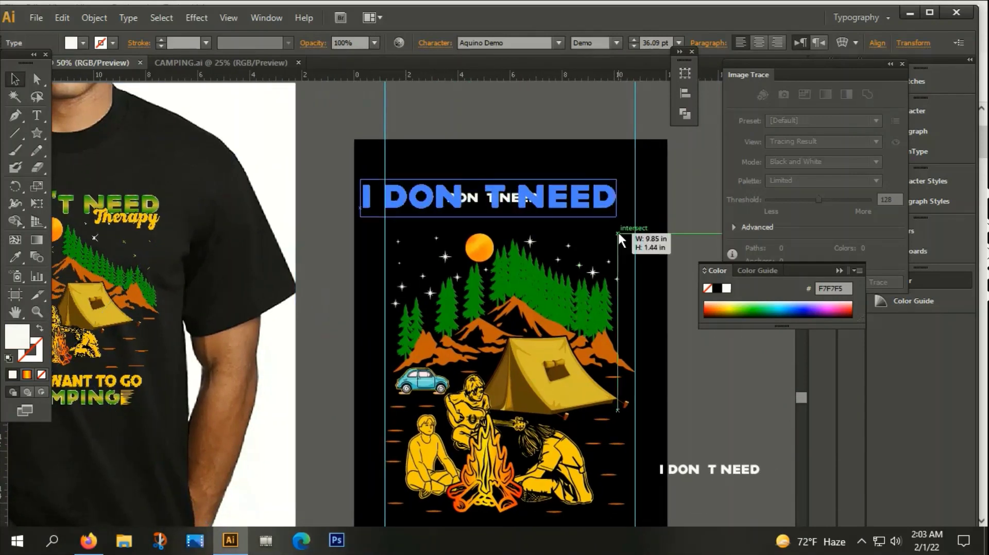
double_click(607, 204)
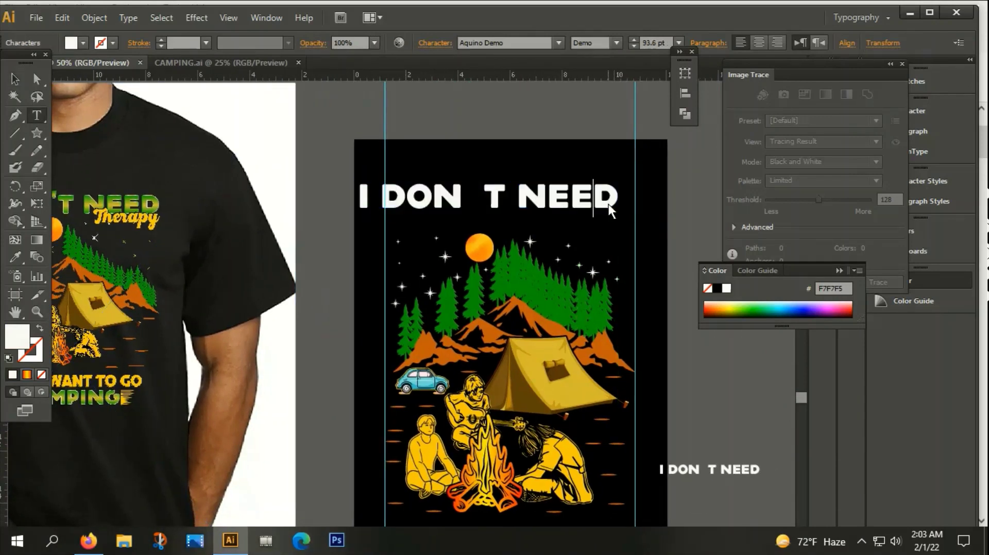
left_click(20, 78)
left_click(537, 241)
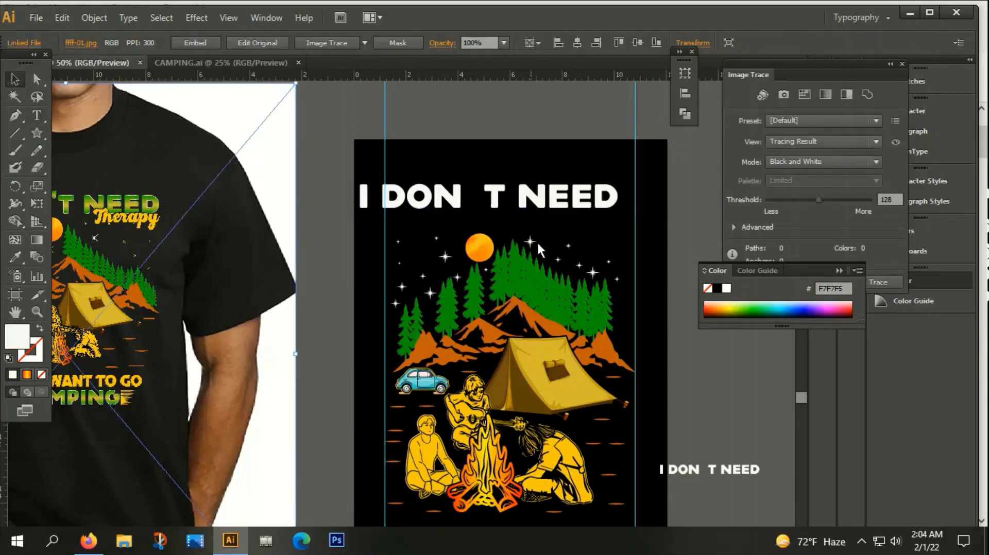
scroll(533, 193, "up", 1)
left_click_drag(550, 203, 571, 203)
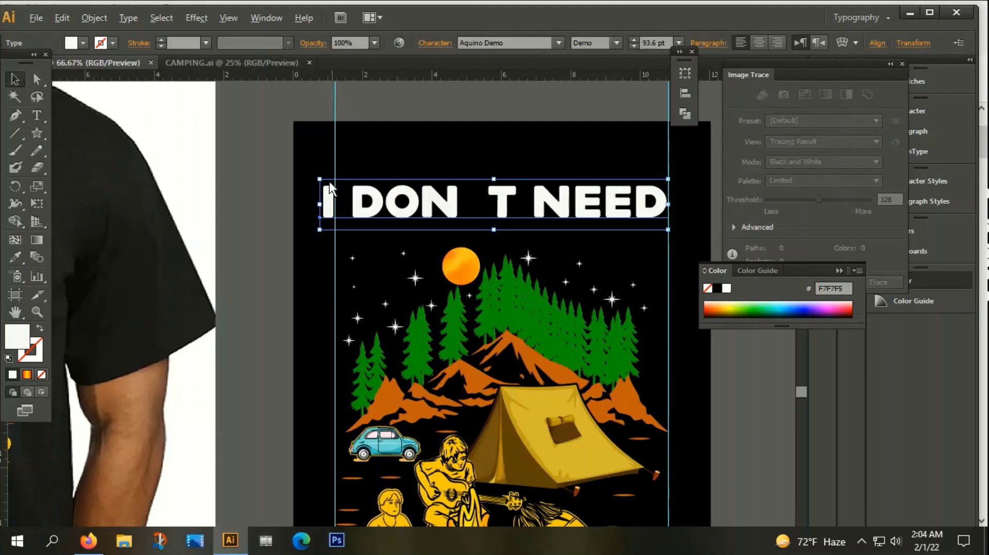
left_click_drag(321, 182, 326, 181)
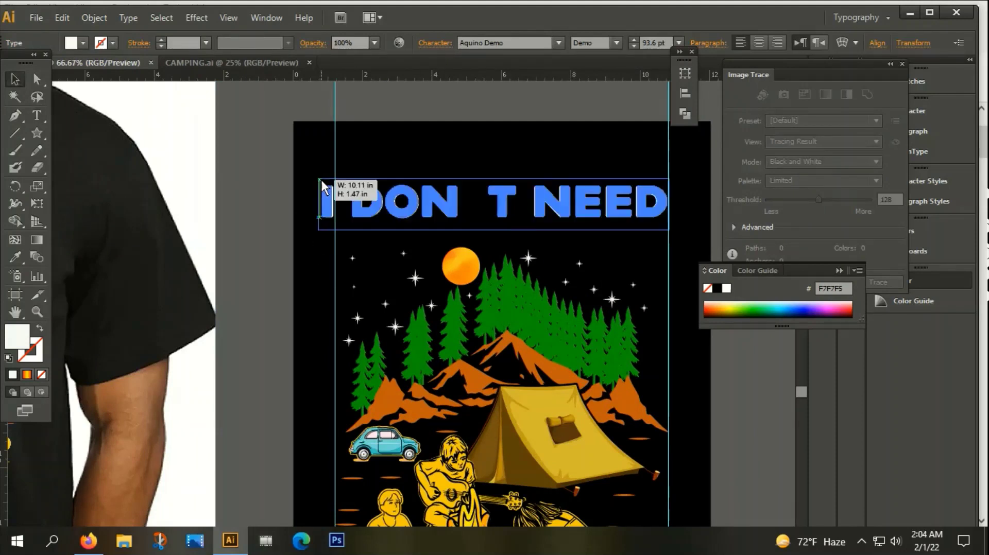
Step: Zoom in and convert the I DON T NEED headline to outlines
key("ctrl+plus")
key("ctrl+plus")
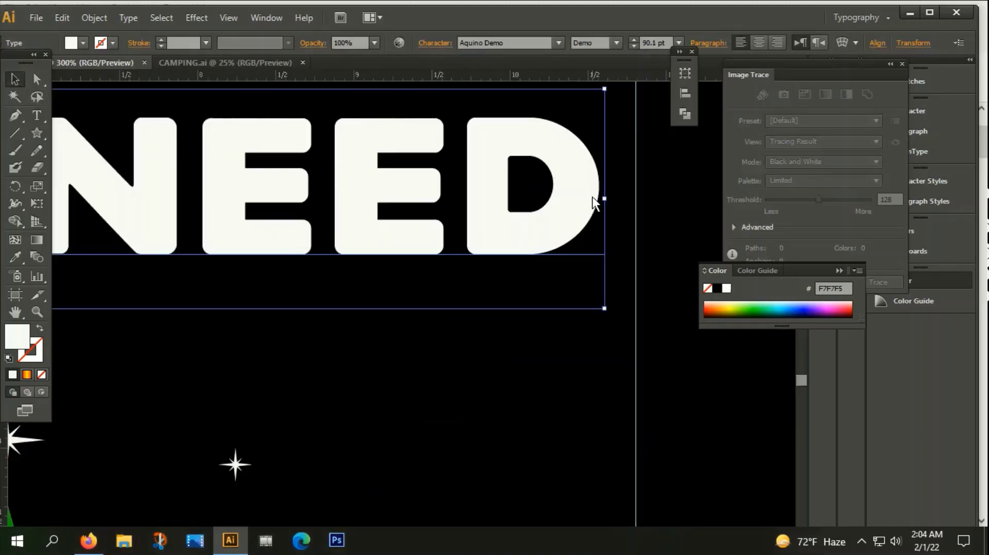
left_click_drag(592, 196, 629, 197)
scroll(408, 234, "down", 5)
scroll(409, 235, "left", 1)
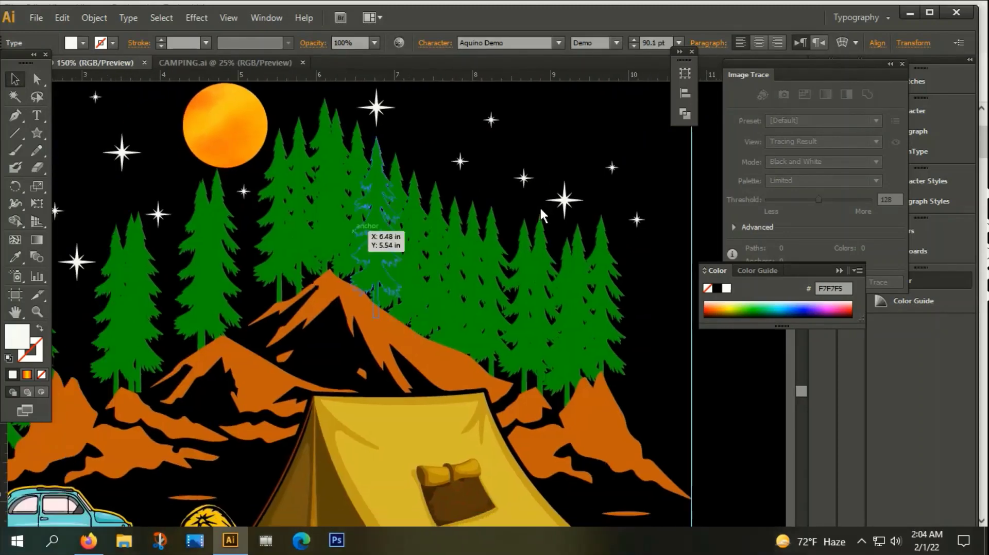
scroll(476, 248, "up", 3)
scroll(476, 248, "left", 8)
scroll(443, 139, "up", 2)
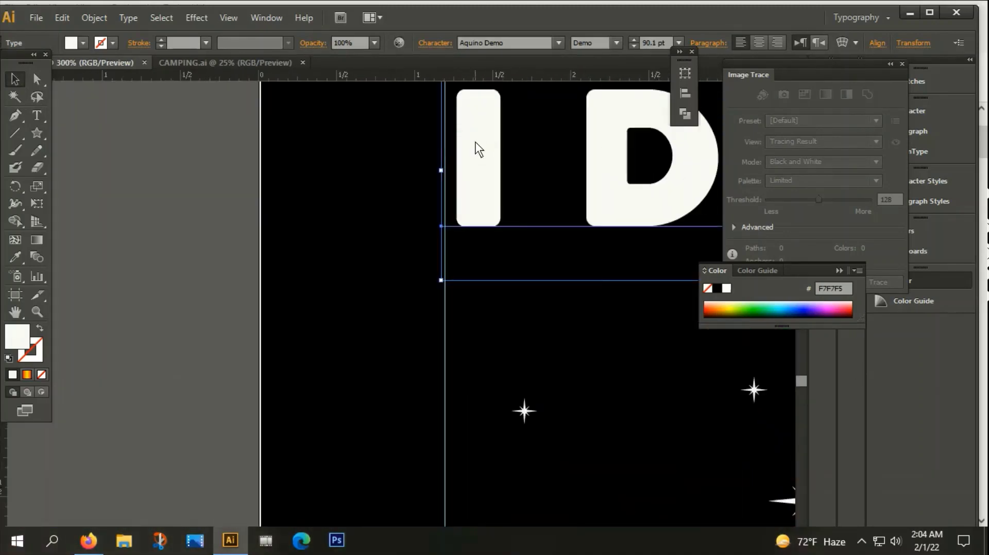
right_click(477, 148)
left_click(529, 240)
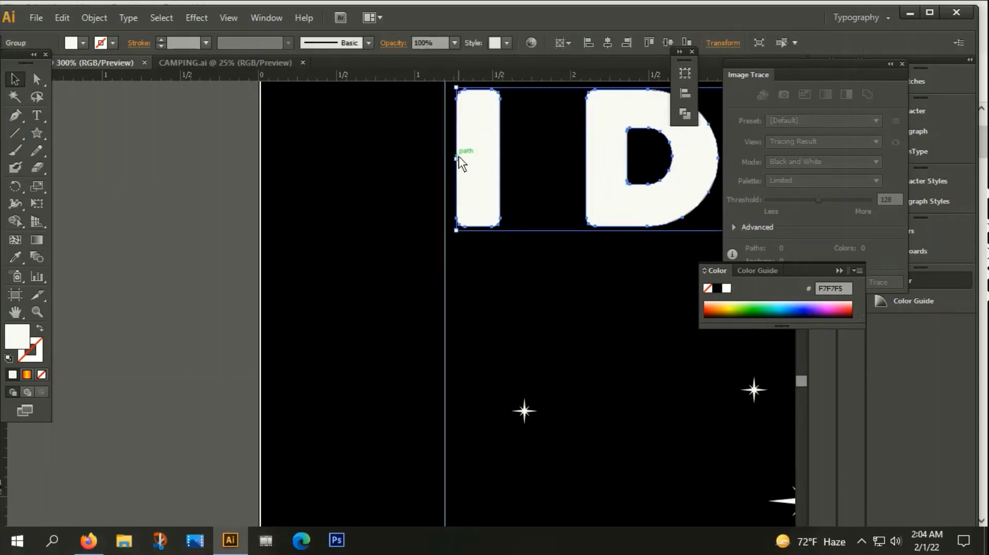
Step: Stretch the outlined headline left to meet the guide
left_click_drag(456, 158, 439, 154)
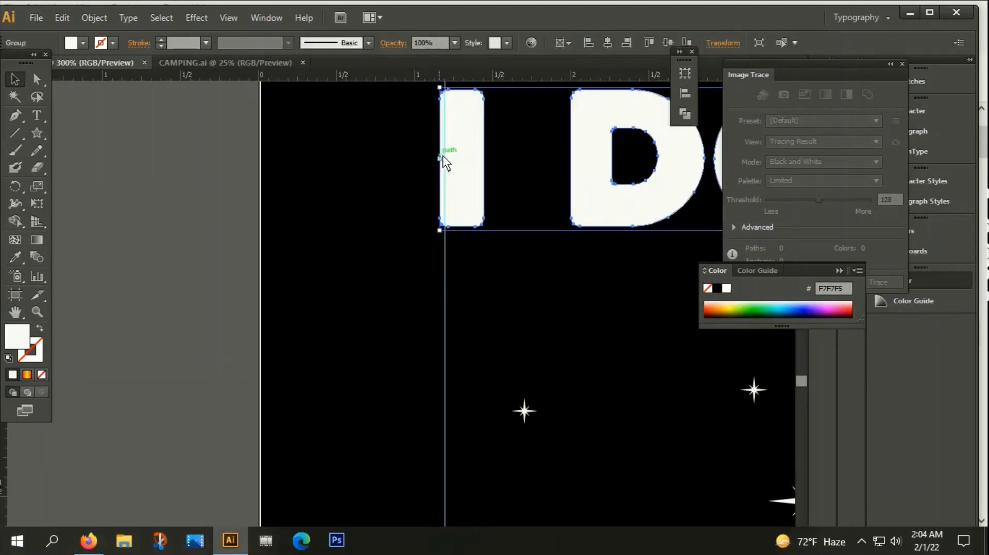
scroll(451, 169, "up", 4)
scroll(360, 211, "down", 3)
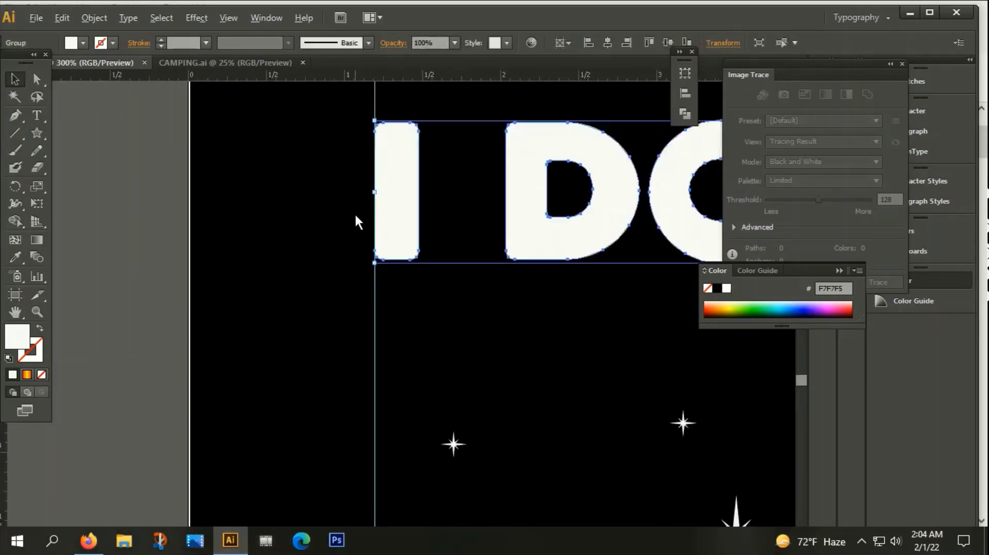
scroll(355, 212, "down", 4)
left_click(493, 249)
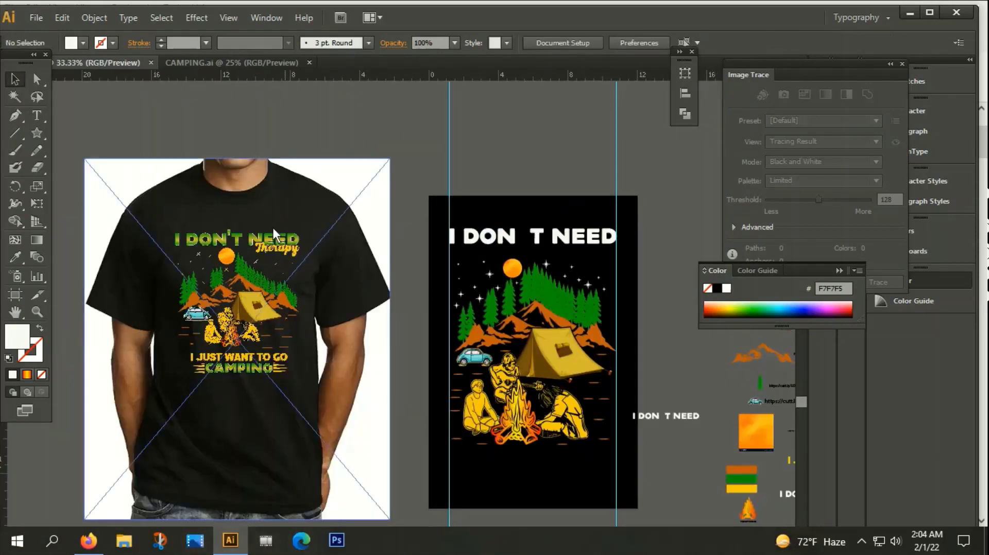
scroll(415, 227, "down", 3)
Step: Type a single new character on the canvas with the Type tool
key("t")
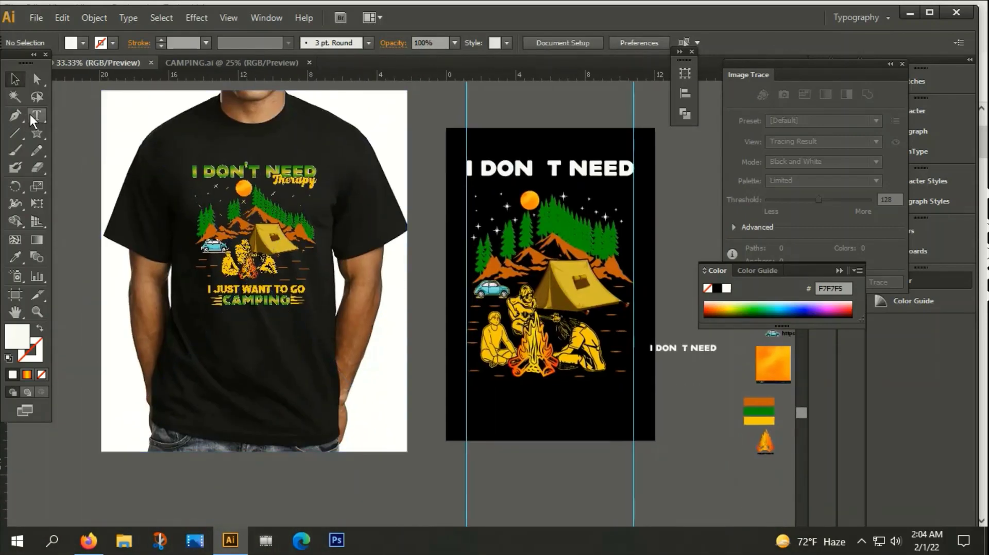
left_click(442, 470)
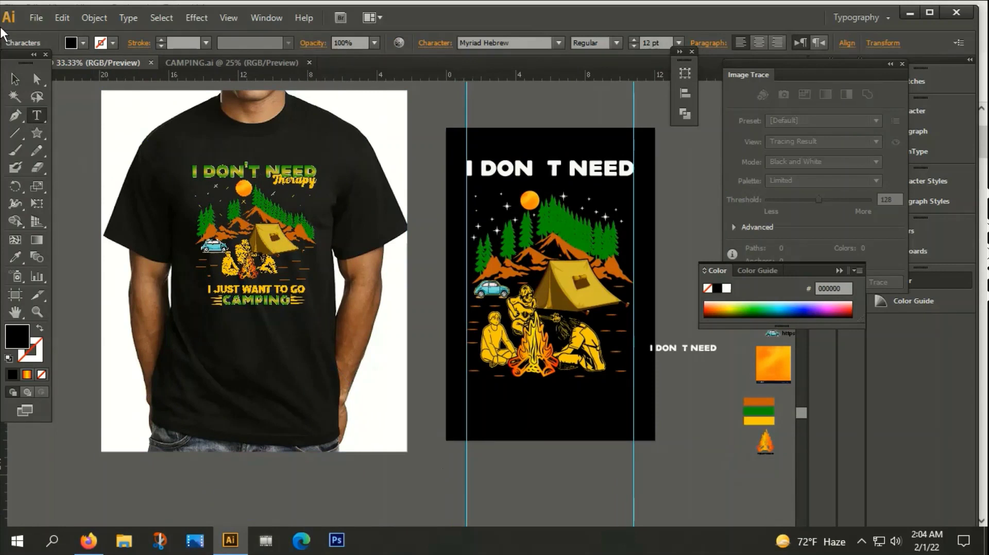
double_click(15, 79)
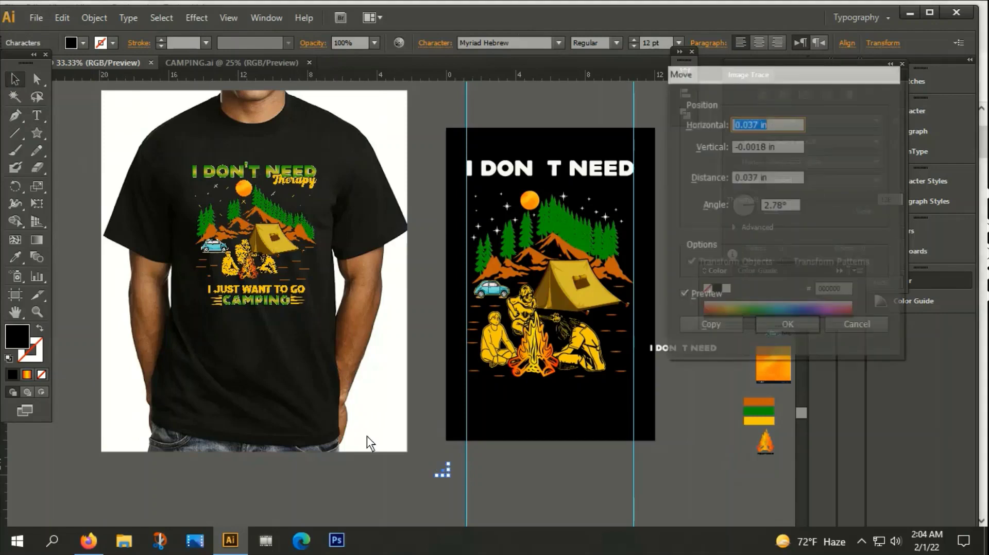
left_click(857, 326)
scroll(466, 488, "up", 3)
scroll(393, 443, "up", 2)
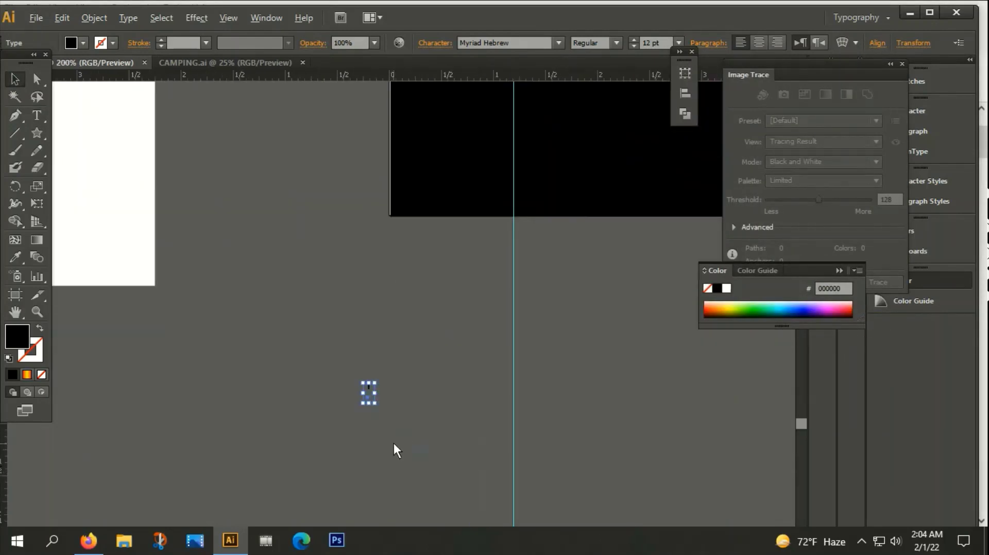
scroll(382, 407, "up", 2)
Step: Convert the character to outlines and stretch it into a thin tall bar
right_click(318, 343)
mouse_move(362, 462)
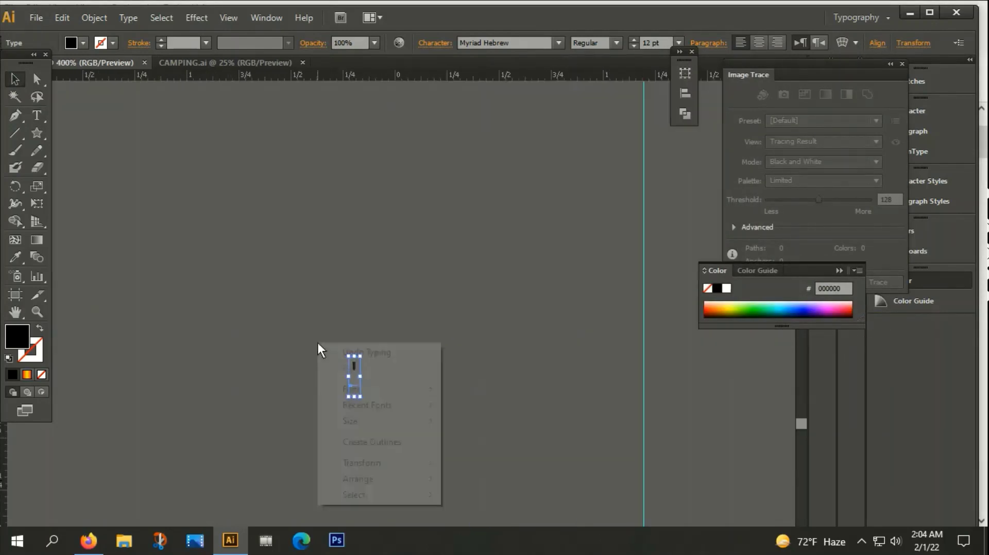
left_click(366, 444)
left_click(374, 362)
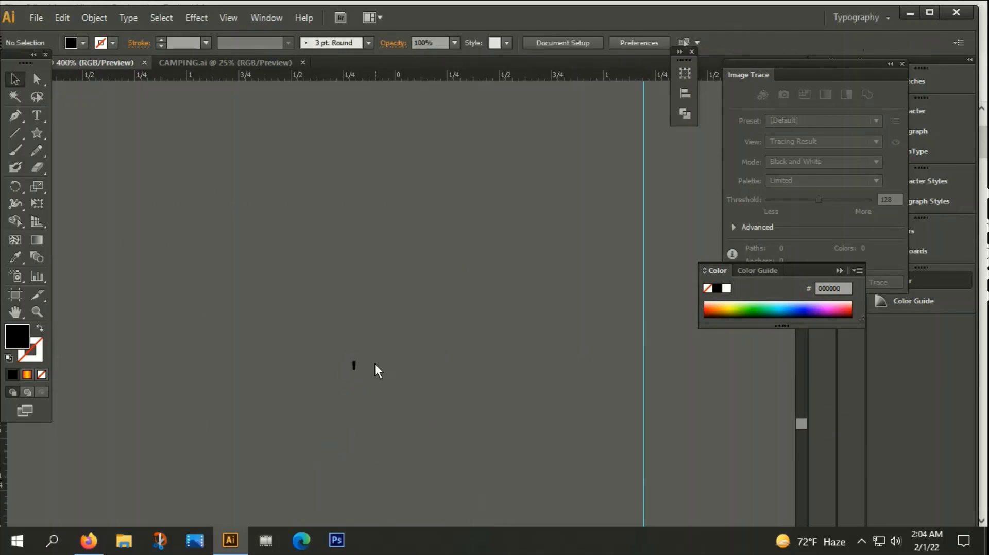
left_click(353, 365)
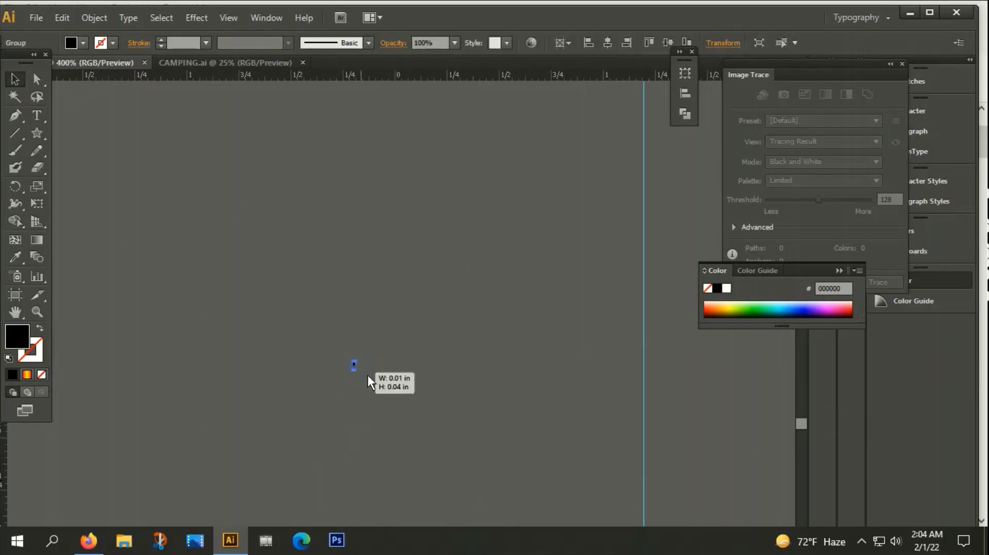
left_click_drag(361, 373, 607, 503)
scroll(458, 406, "down", 6)
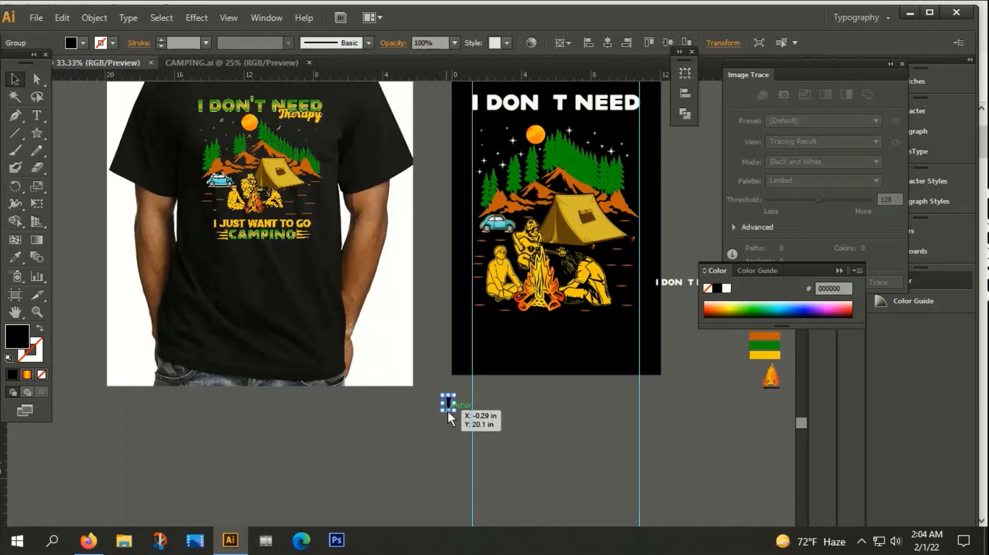
left_click_drag(453, 407, 448, 350)
Step: Move the camping illustration lower and drop the bar into the gap in DON T
left_click(534, 224)
left_click_drag(531, 284, 560, 395)
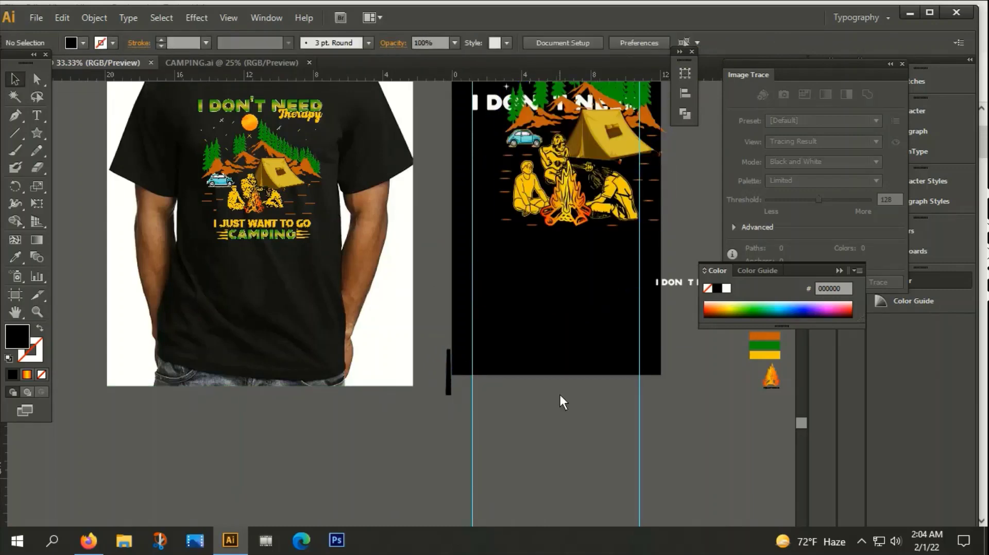
left_click(546, 447)
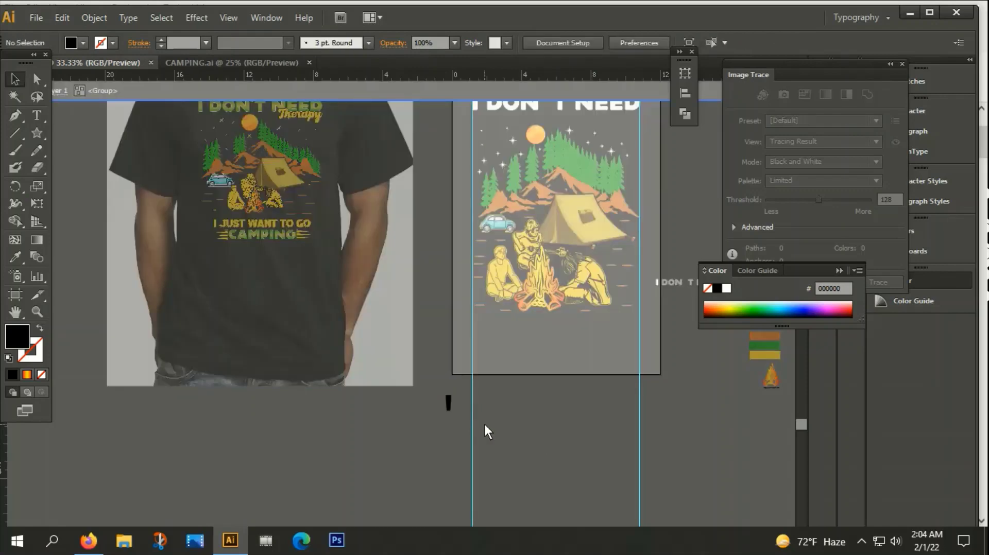
left_click_drag(449, 403, 551, 110)
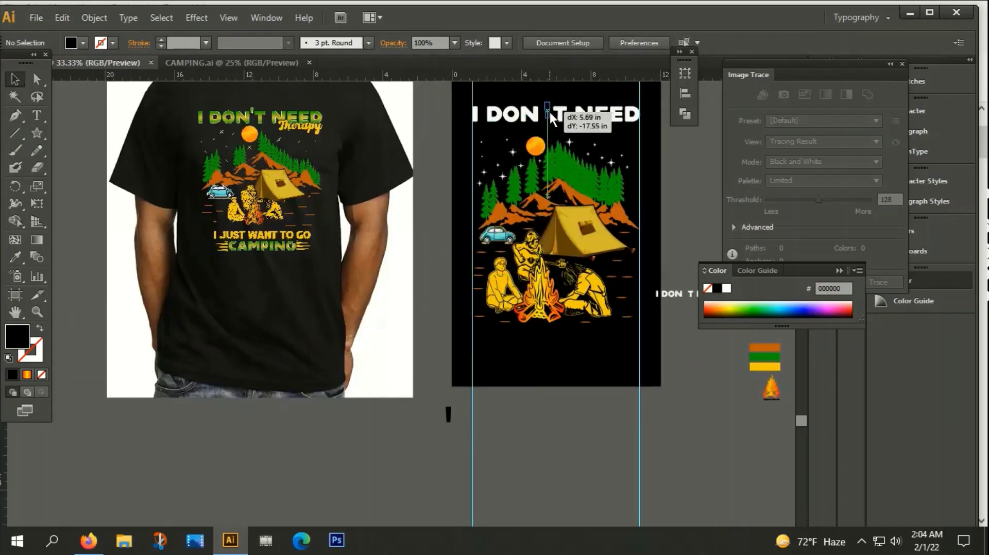
left_click_drag(551, 109, 549, 113)
scroll(544, 103, "up", 3)
scroll(540, 95, "up", 3)
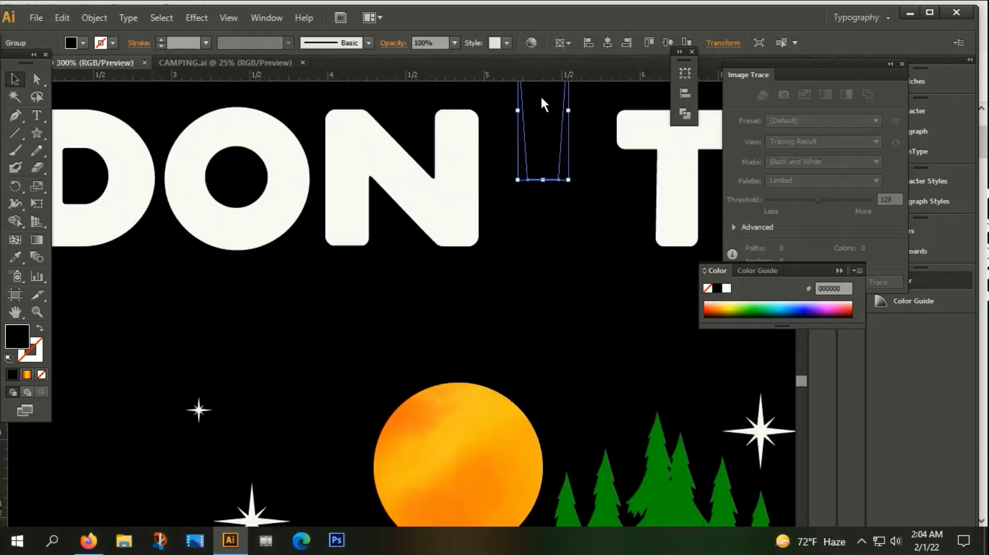
Step: Give the apostrophe the letters' off-white fill (F7F7F5) using the eyedropper
left_click(436, 192)
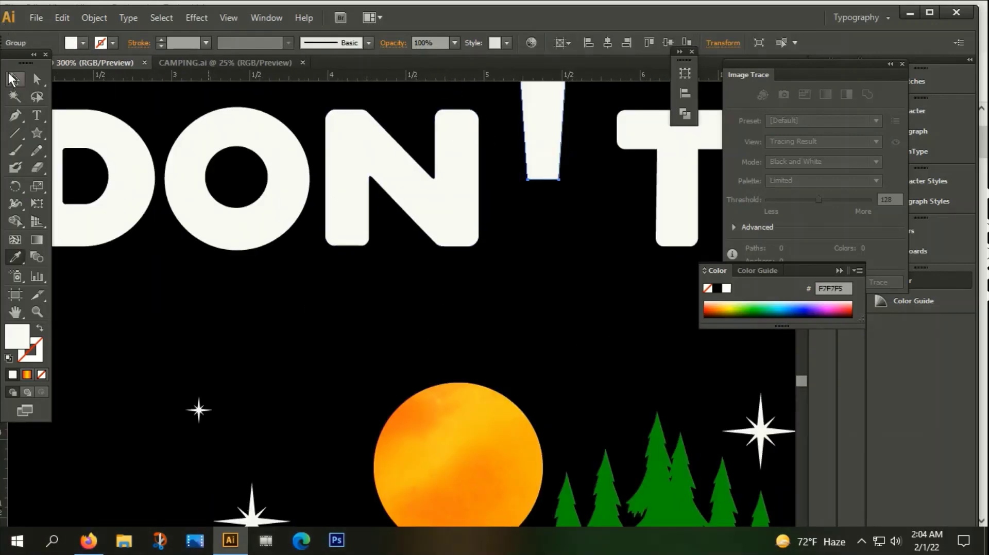
left_click(15, 78)
left_click(294, 242)
scroll(295, 258, "down", 3)
scroll(336, 221, "down", 2)
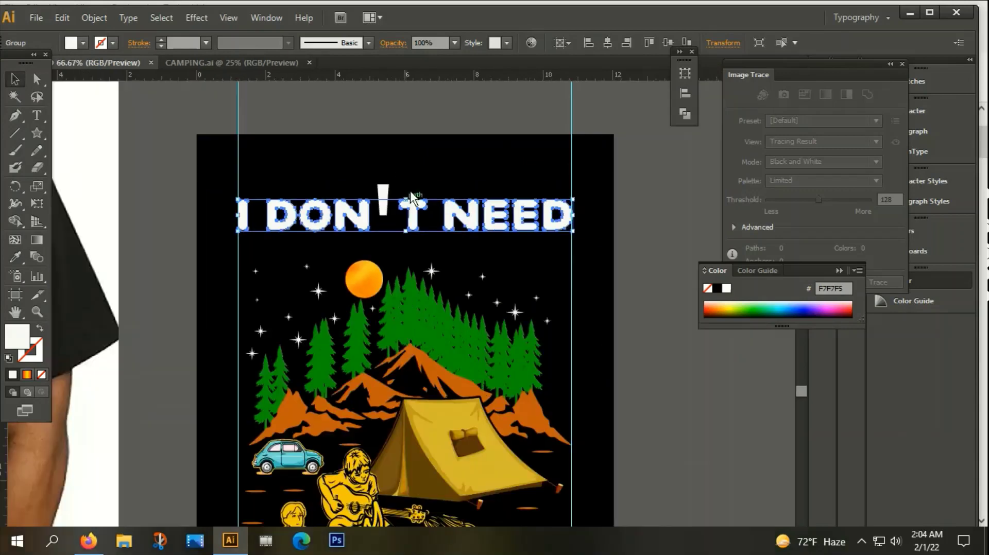
left_click(400, 157)
scroll(376, 185, "up", 3)
Step: Shrink and reposition the apostrophe, then select all the I DON'T NEED letters
left_click(422, 209)
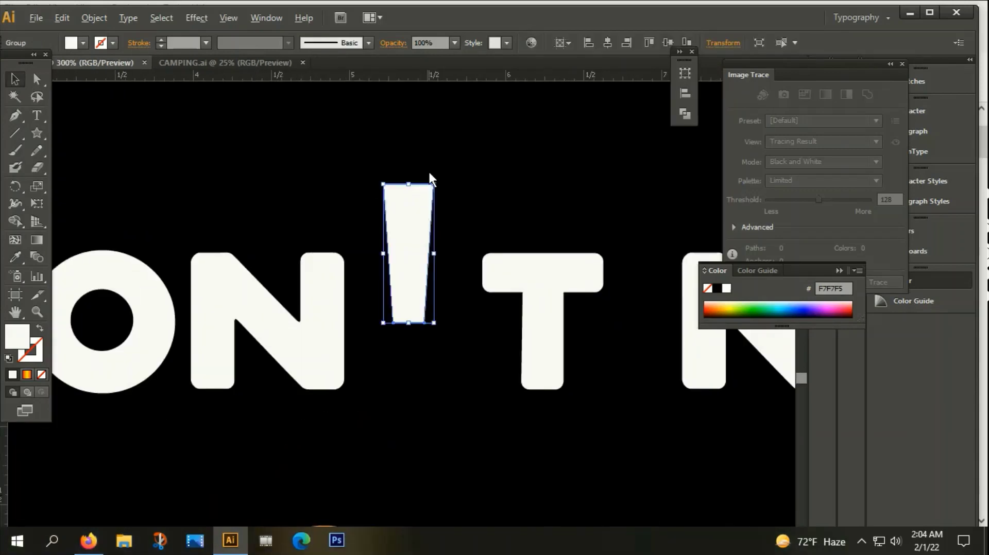
left_click_drag(434, 185, 402, 233)
left_click(455, 179)
left_click(461, 179)
scroll(433, 199, "down", 1)
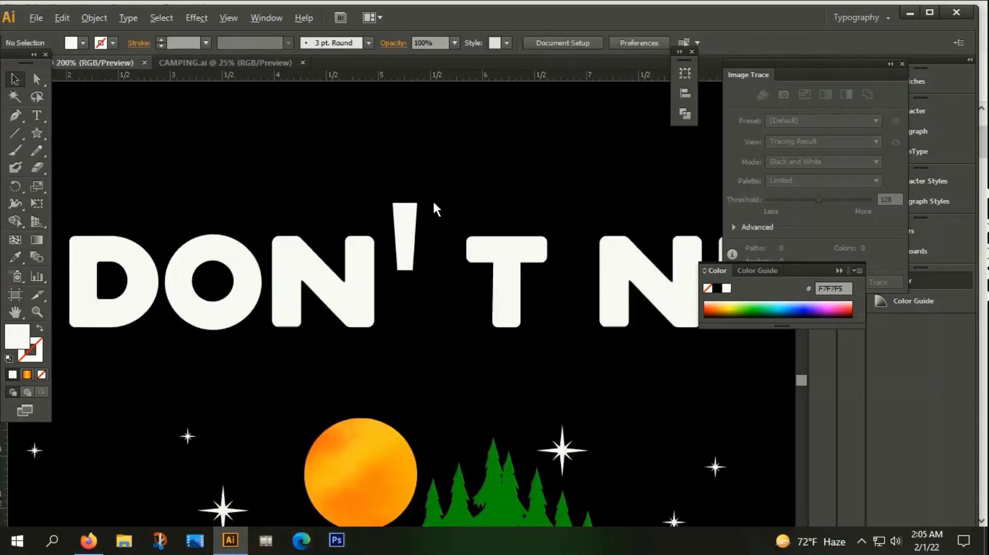
scroll(433, 200, "down", 3)
left_click_drag(276, 177, 672, 249)
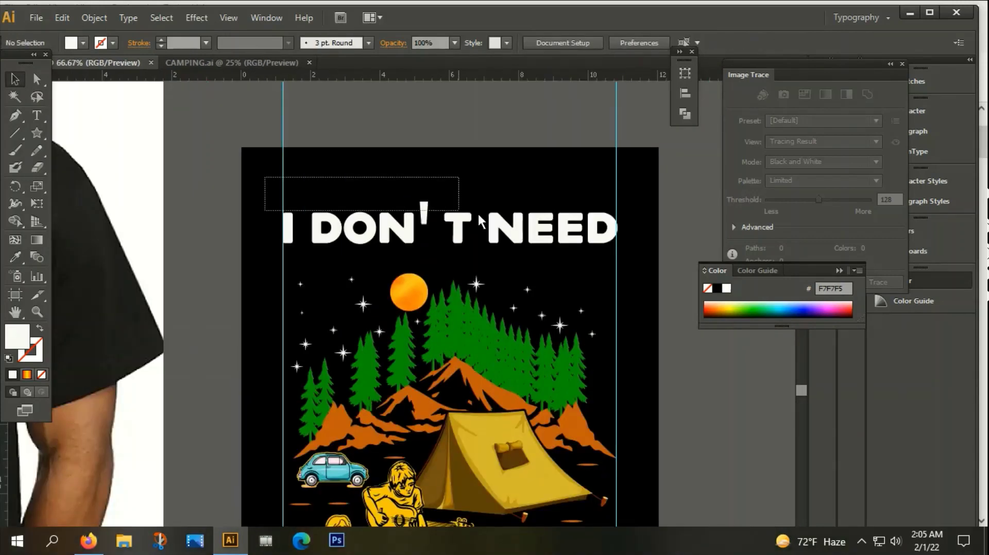
right_click(513, 211)
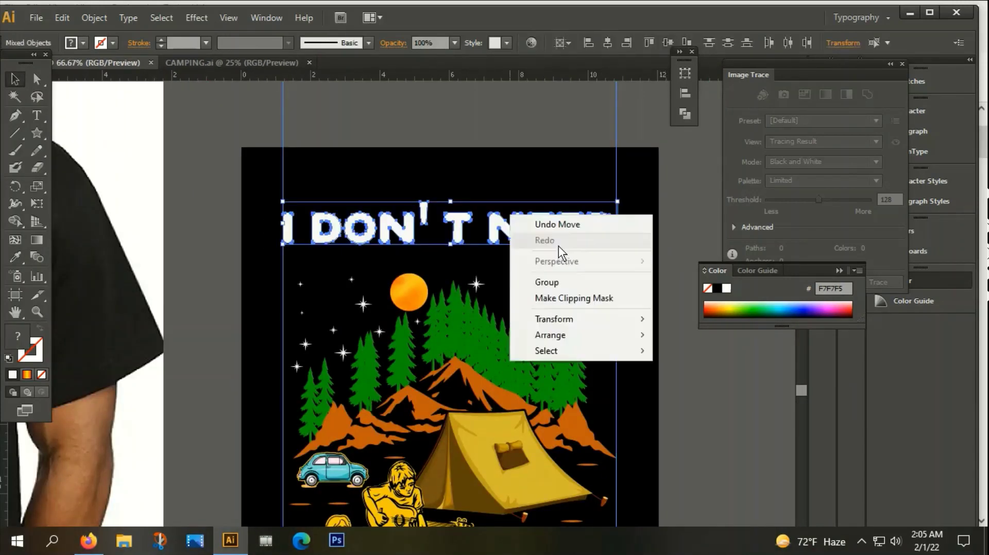
Step: Group the headline letters and inspect the group beside the artboard
left_click(546, 284)
left_click(635, 284)
scroll(507, 287, "down", 2)
mouse_move(574, 298)
left_mouse_down()
mouse_move(425, 293)
mouse_move(478, 297)
mouse_move(467, 326)
left_mouse_up()
left_click(393, 247)
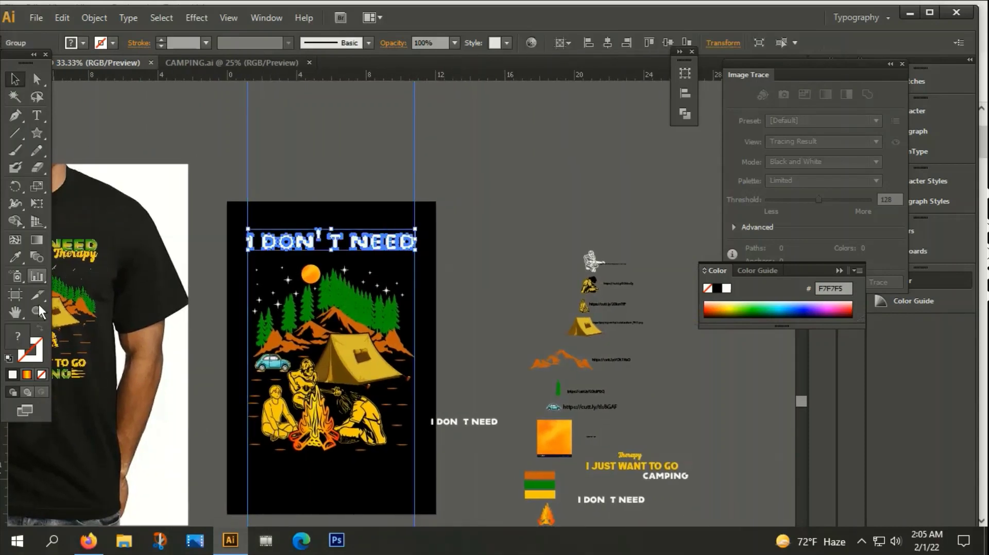
left_click(363, 194)
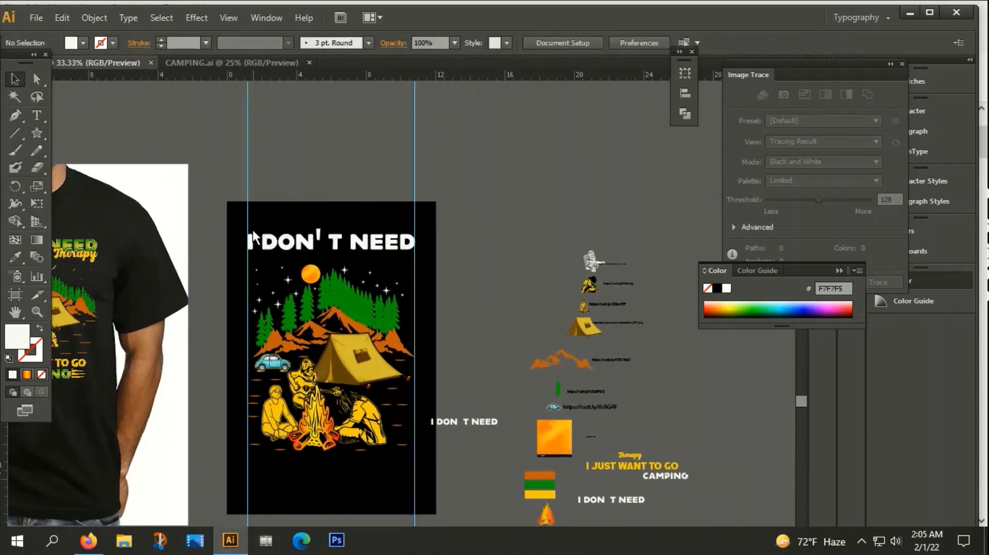
left_click(247, 202)
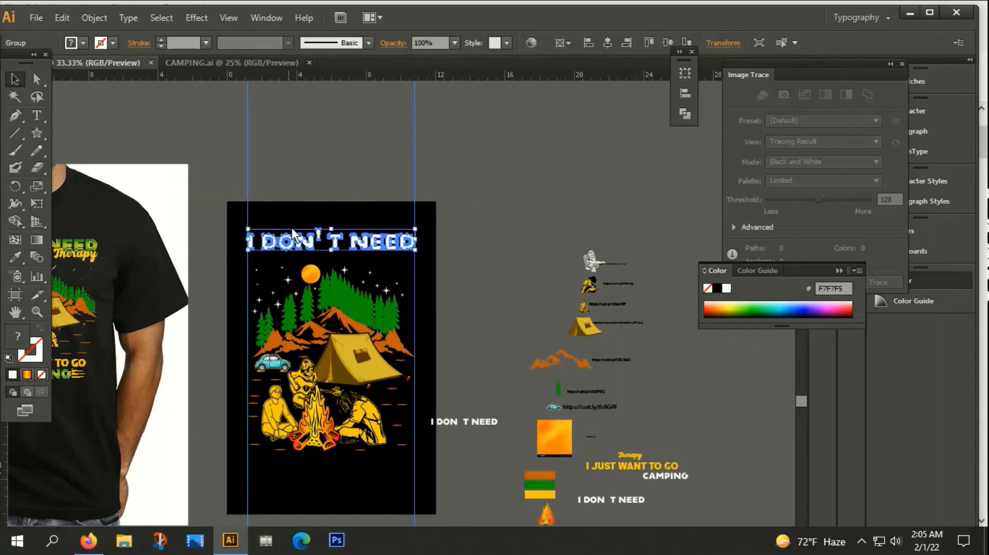
left_click(248, 198)
Step: Ungroup the I DON'T NEED headline letters
left_click(287, 241)
right_click(282, 229)
left_click(361, 318)
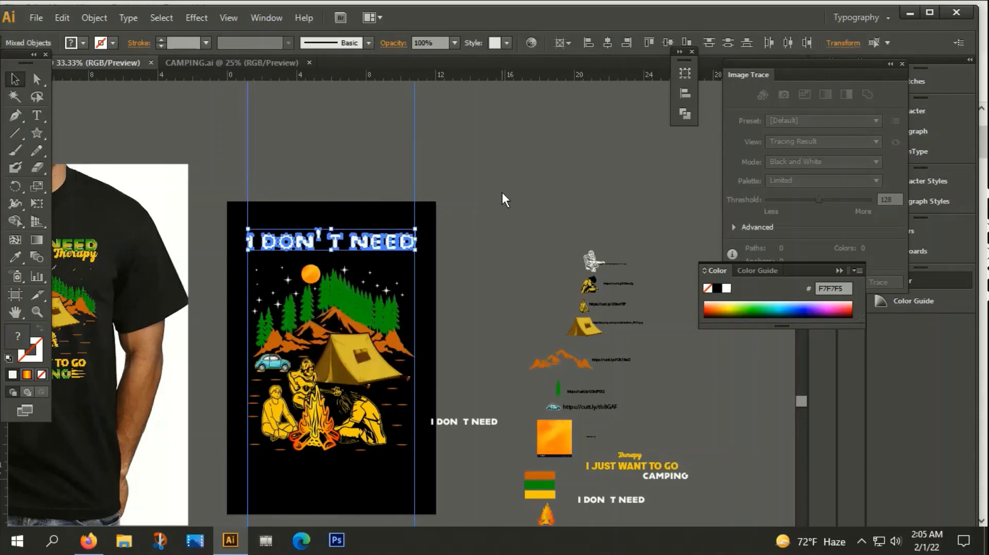
left_click(406, 211)
left_click(311, 240)
left_click(292, 197)
Step: Lock the guides from the canvas context menu
scroll(247, 199, "up", 1)
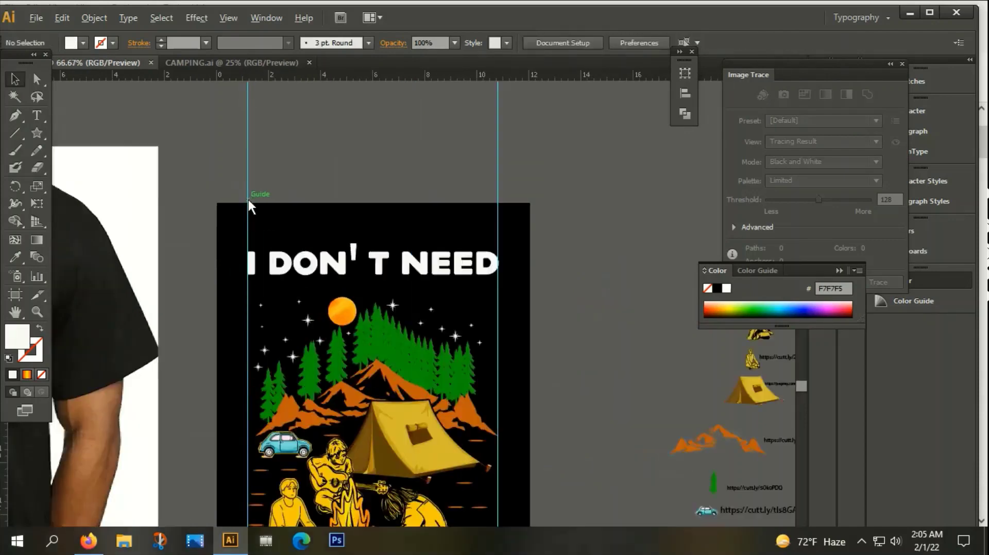
scroll(247, 199, "up", 3)
right_click(248, 199)
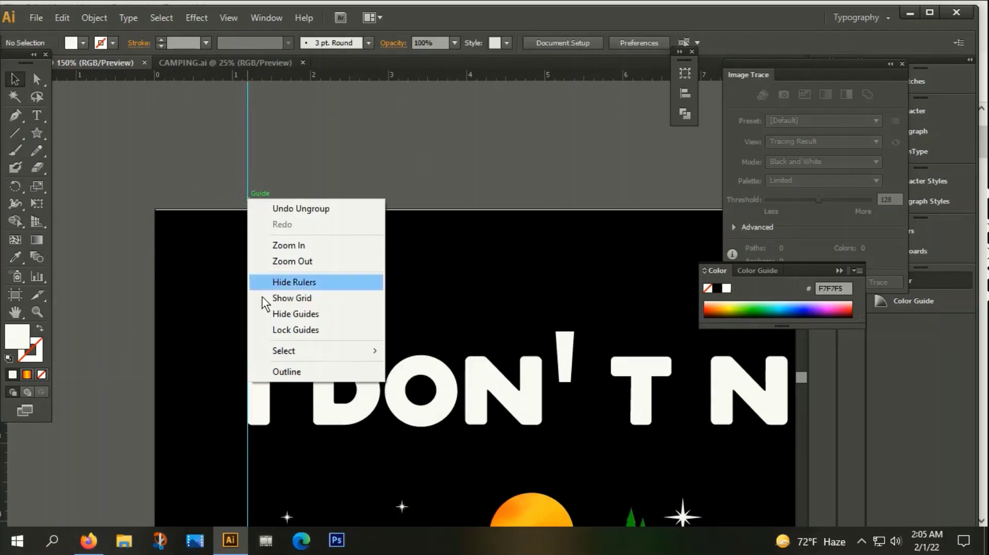
left_click(298, 329)
Step: Select the I DON'T NEED letters and group them again
scroll(305, 219, "down", 4)
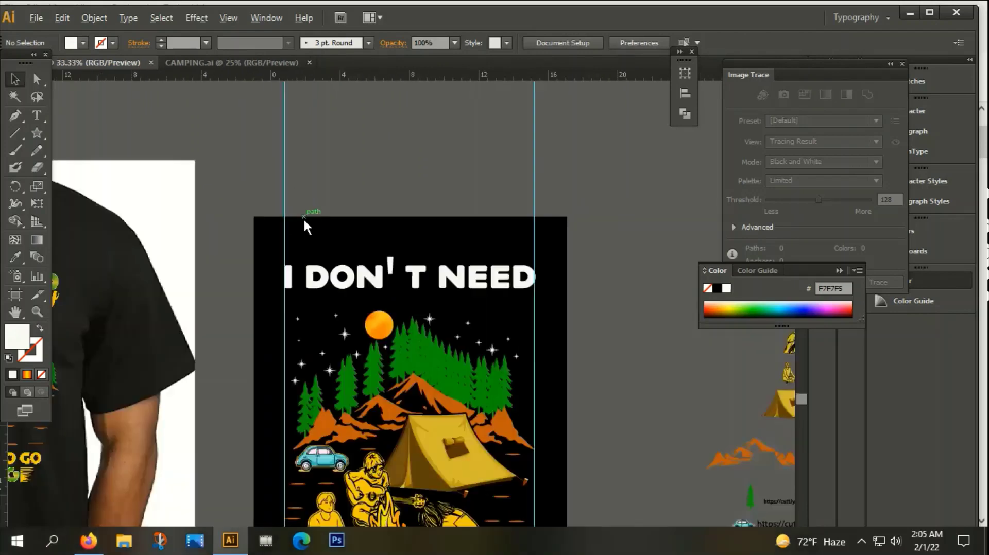
left_click(365, 252)
right_click(365, 252)
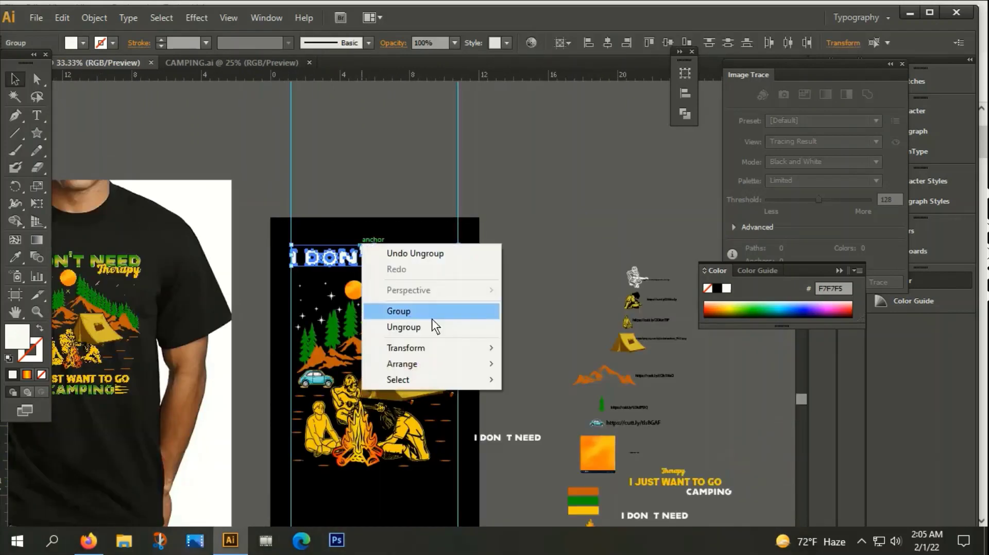
left_click(406, 311)
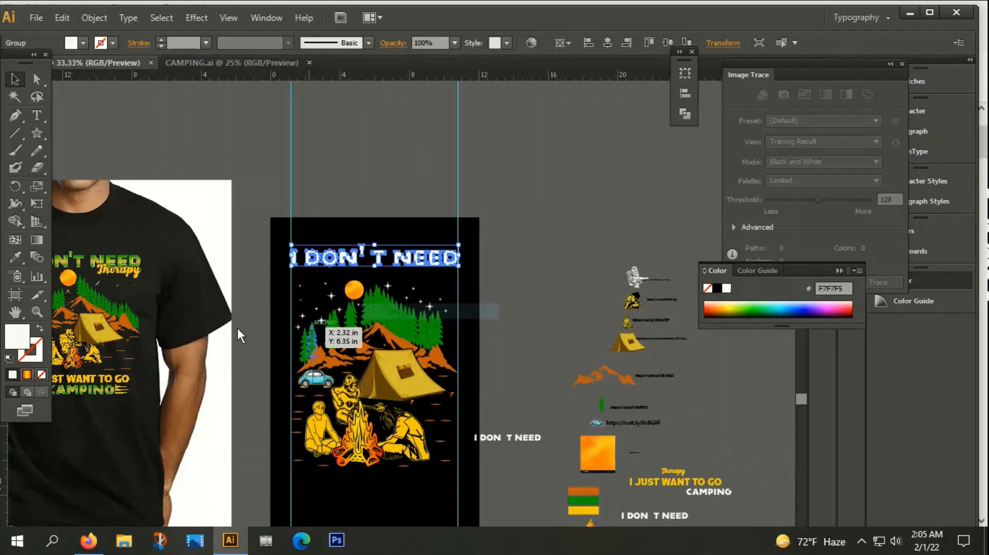
Step: Apply a gradient fill to the headline, with a tree-green left stop and golden-yellow middle stop
left_click(26, 375)
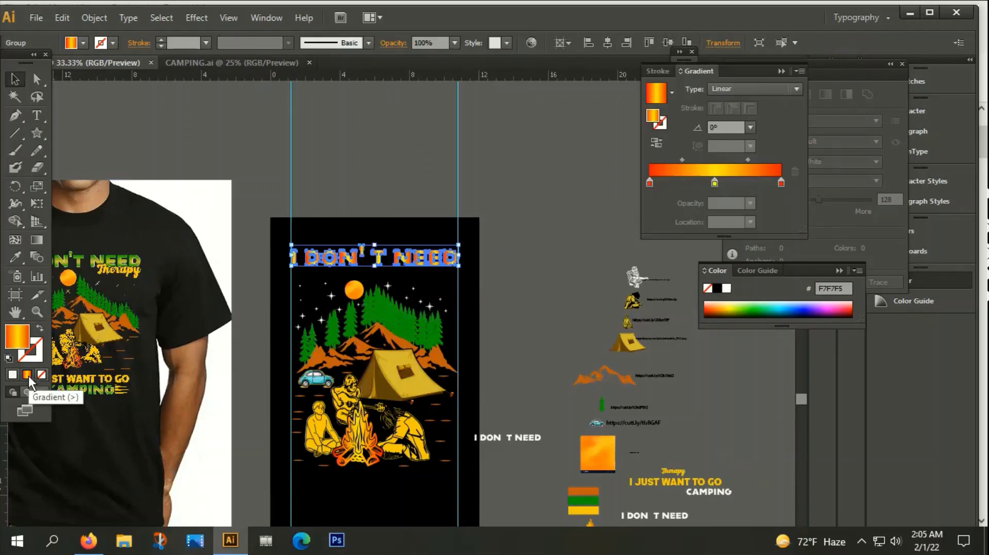
left_click(649, 182)
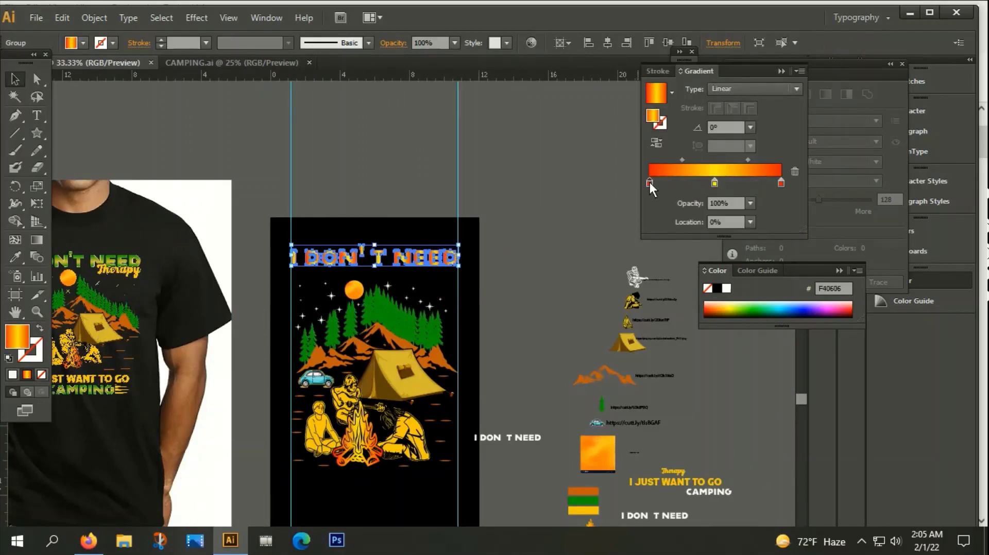
left_click(14, 260)
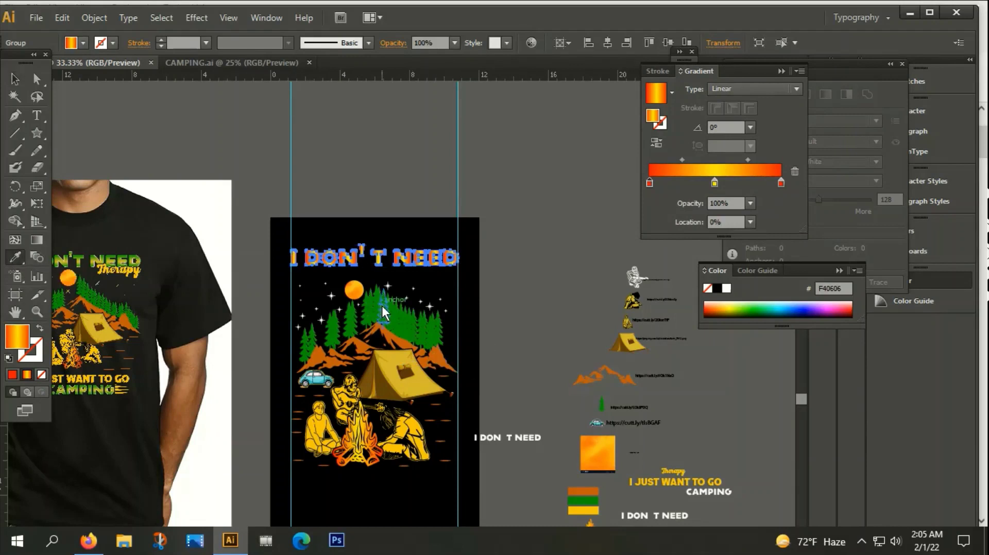
left_click(382, 305)
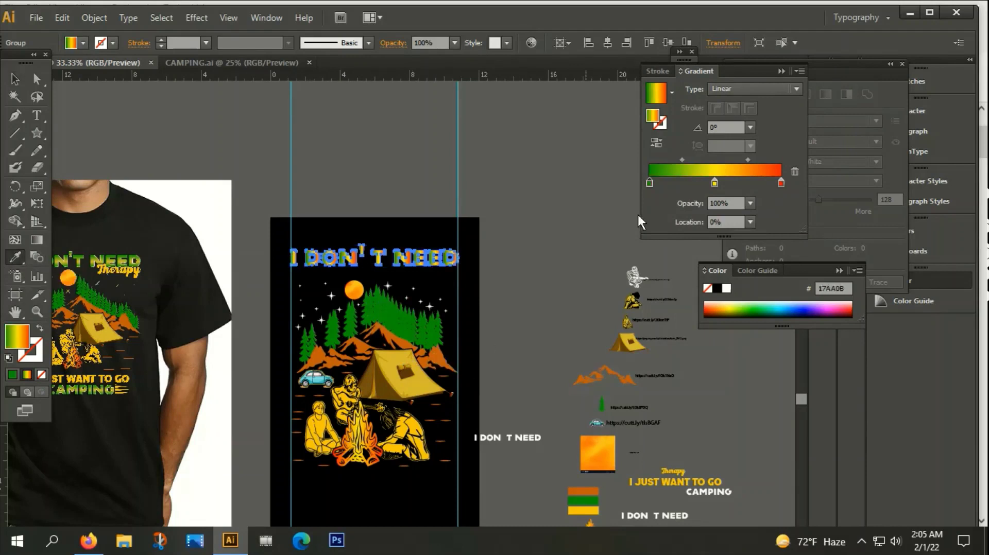
left_click(715, 183)
left_click(574, 512, "shift")
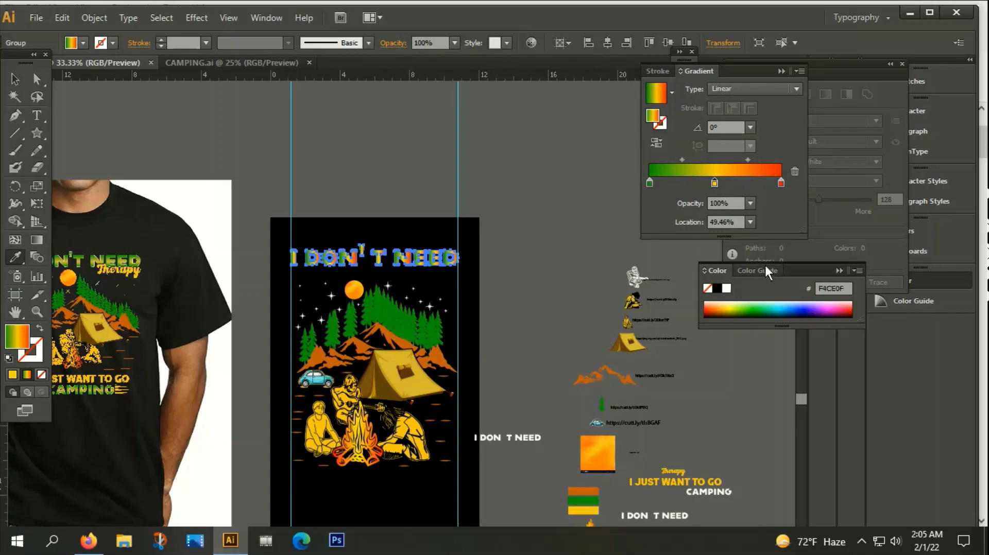
Step: Reselect the headline group after a sampling mishap and restore its gradient fill
double_click(780, 181)
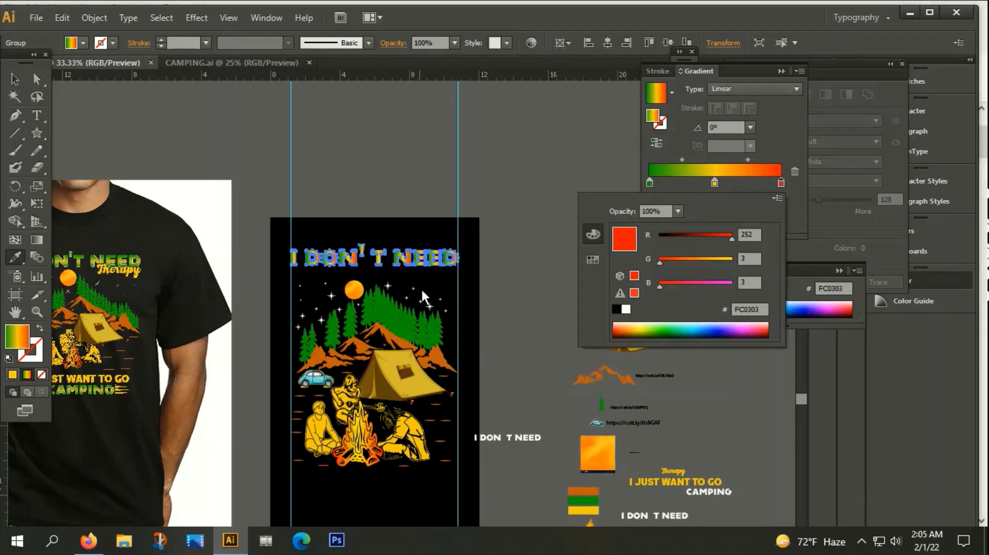
left_click(379, 315)
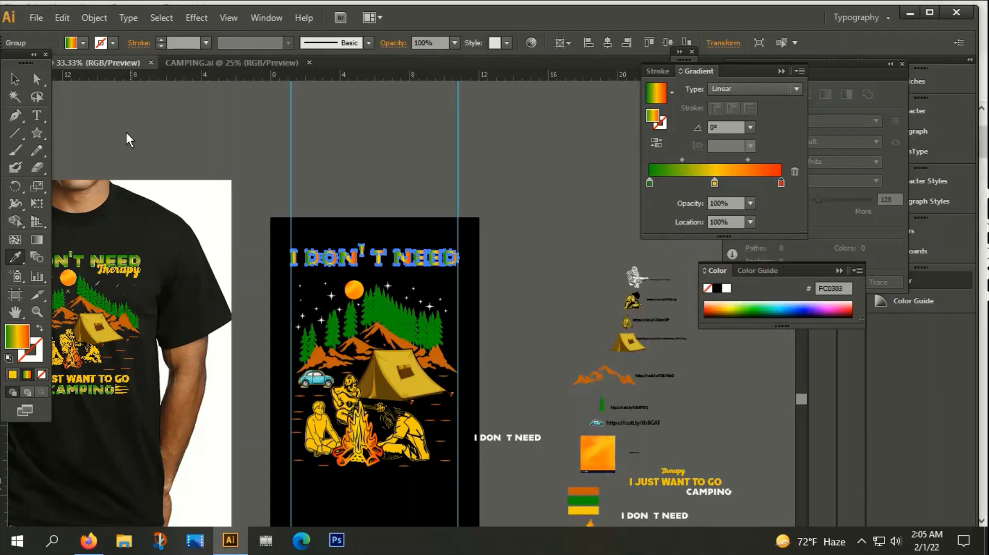
left_click(16, 79)
left_click(390, 238)
left_click(398, 258)
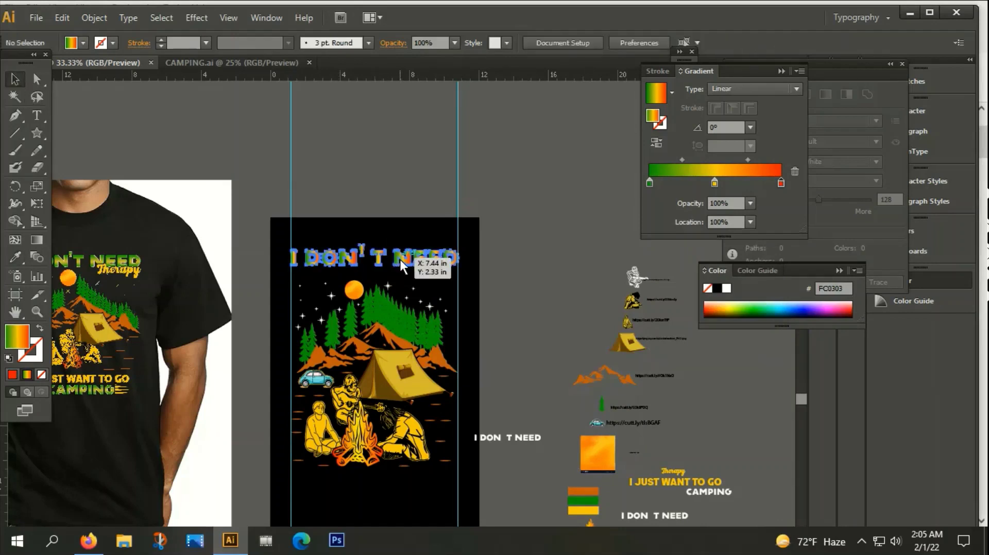
double_click(780, 181)
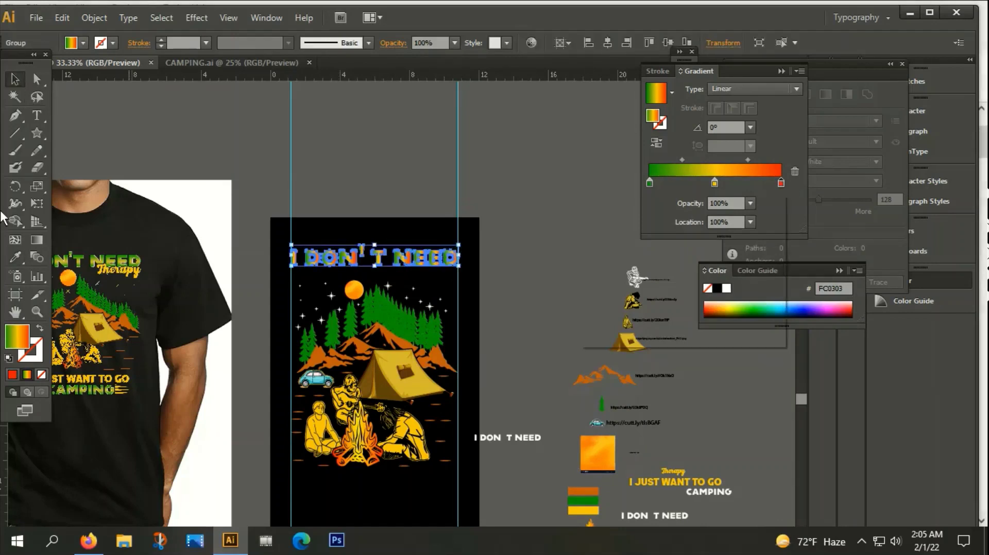
left_click(11, 256)
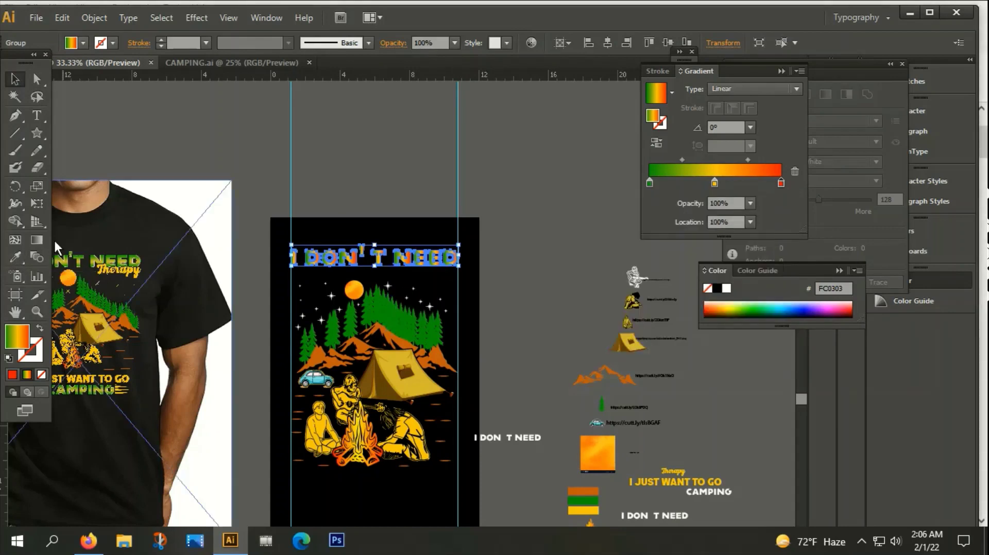
left_click(21, 256)
left_click(381, 310)
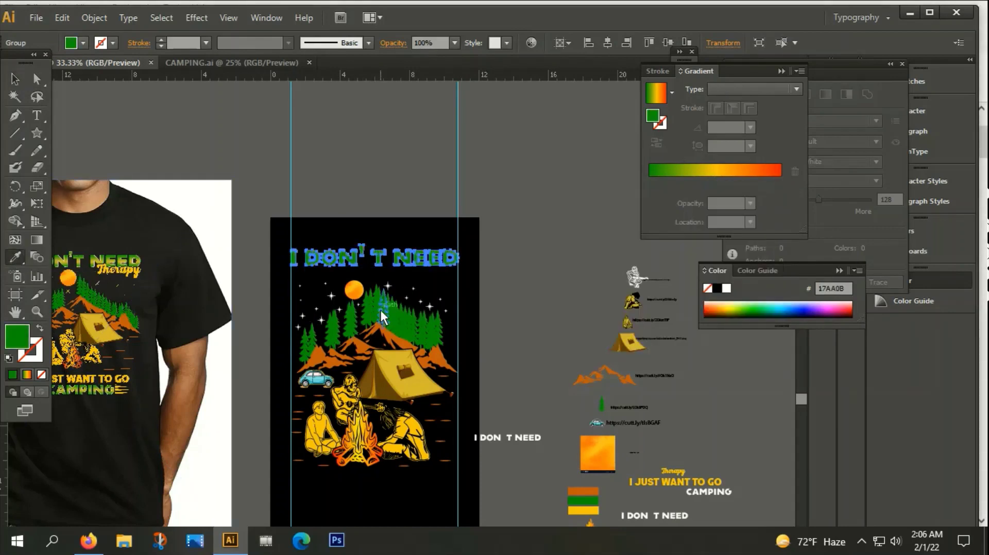
left_click(15, 78)
left_click(444, 260)
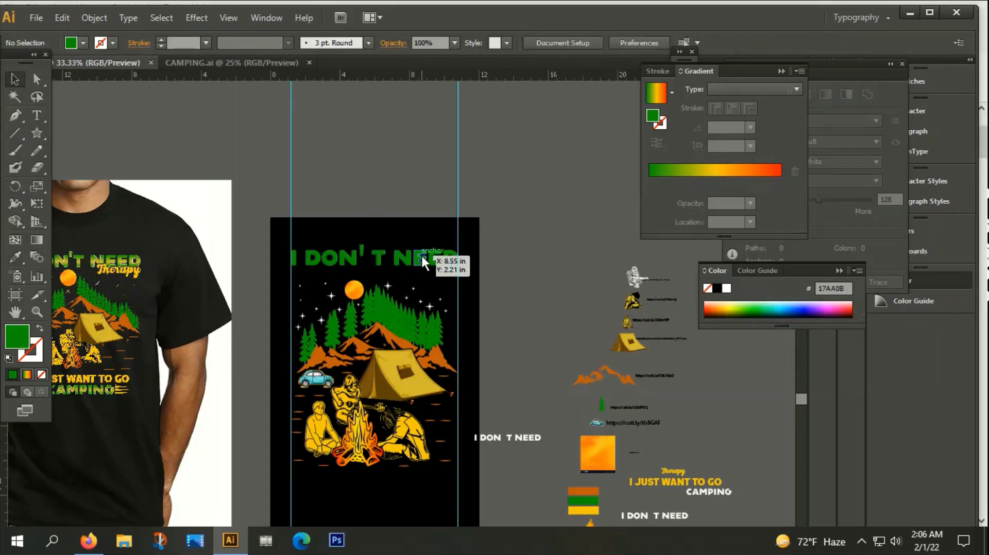
left_click(673, 172)
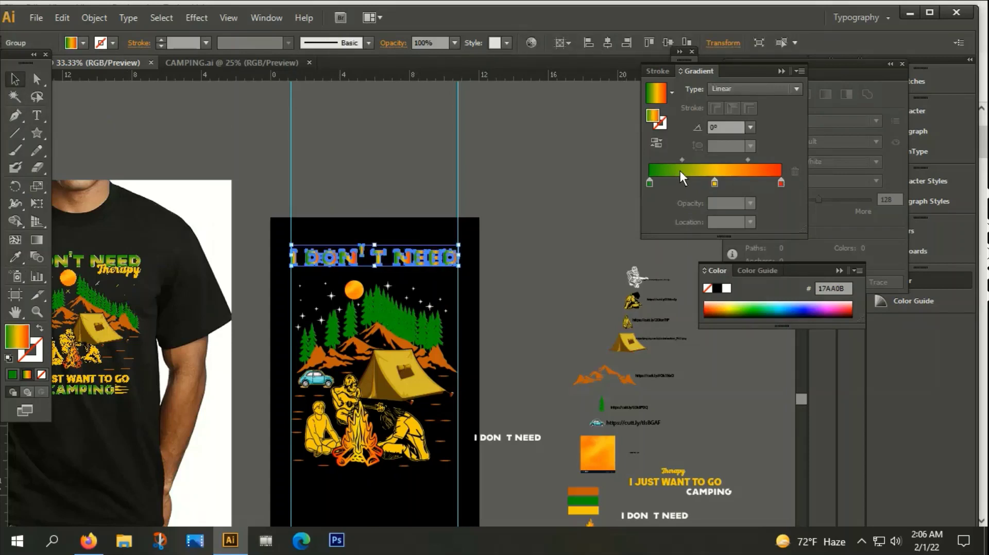
Step: Make the gradient's right stop tree green and set the angle to -90°
left_click(779, 183)
double_click(780, 183)
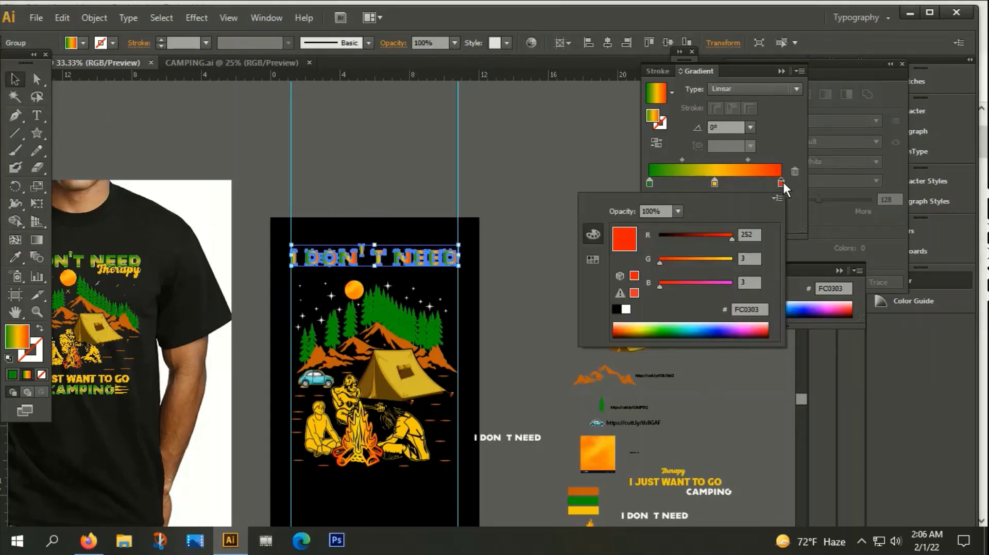
key("Escape")
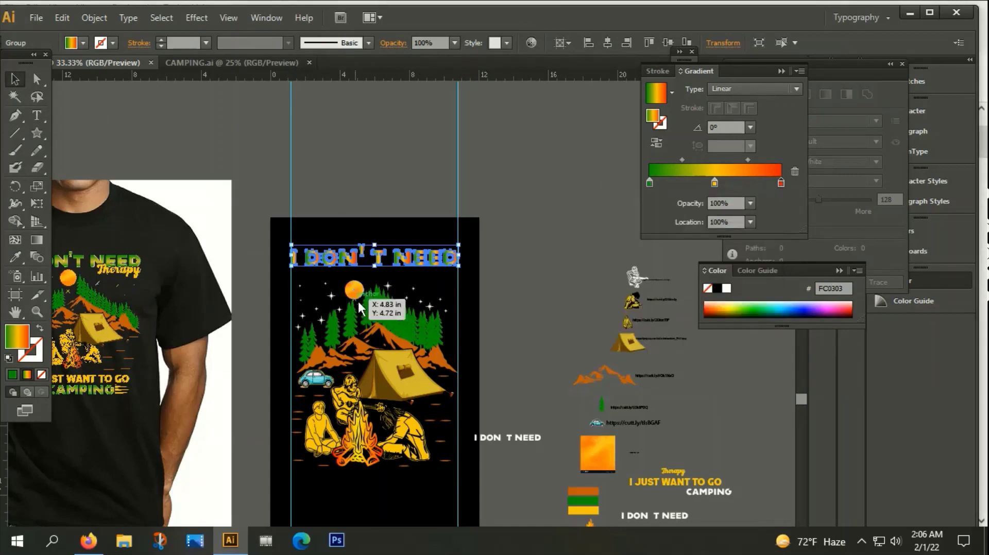
left_click(15, 258)
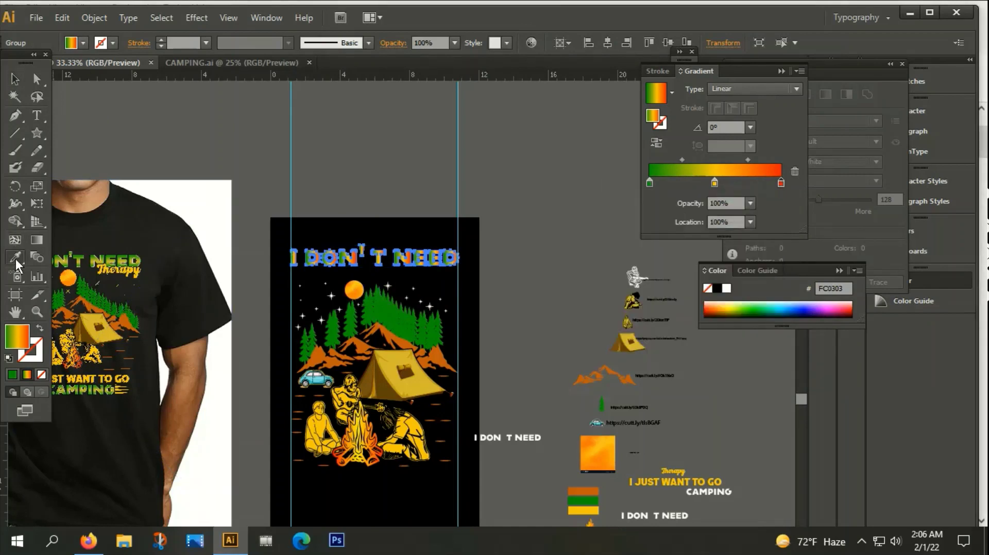
left_click(382, 314, "shift")
left_click(15, 79)
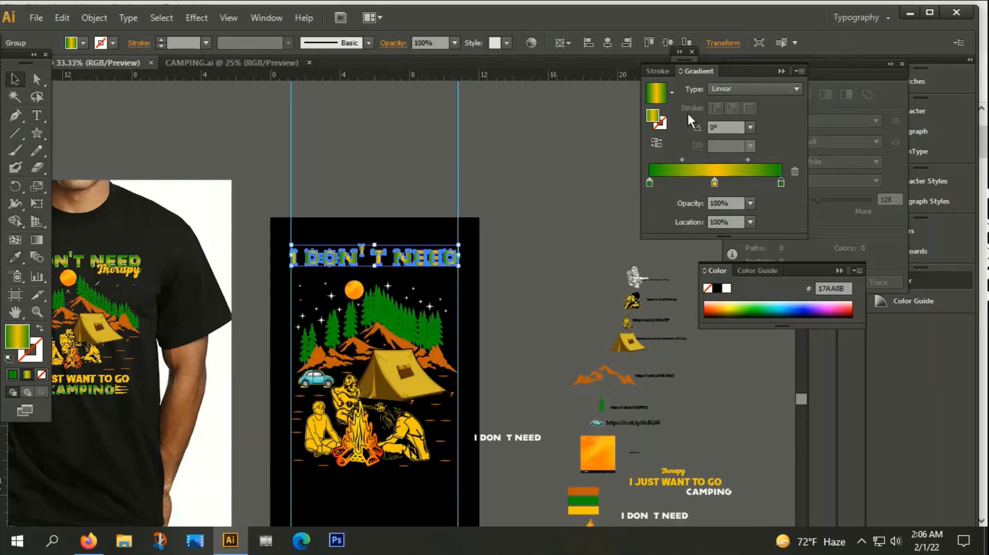
left_click(751, 126)
left_click(757, 340)
scroll(339, 276, "up", 3)
scroll(343, 271, "up", 1)
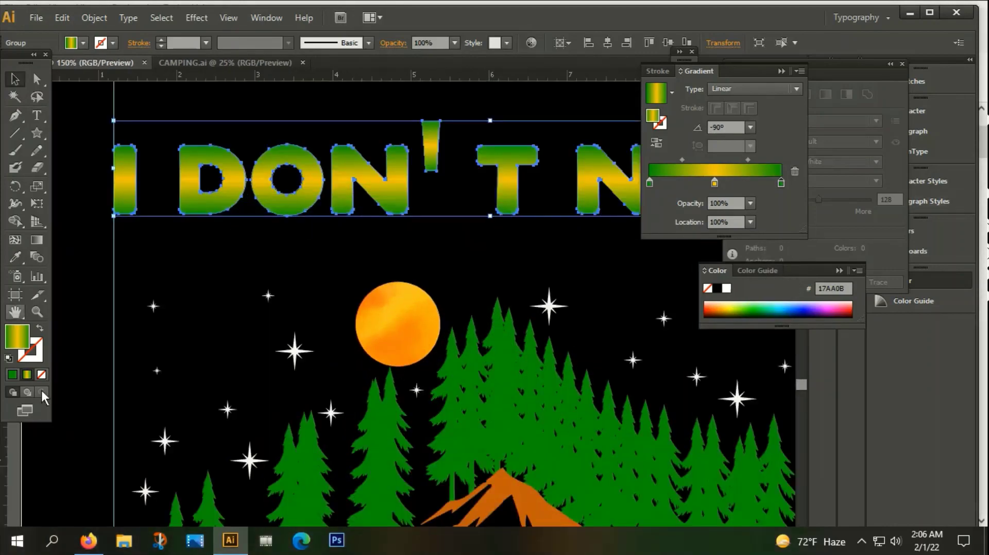
Step: Apply the gradient to the headline's stroke and add a near-white stop at about 27%
left_click(38, 358)
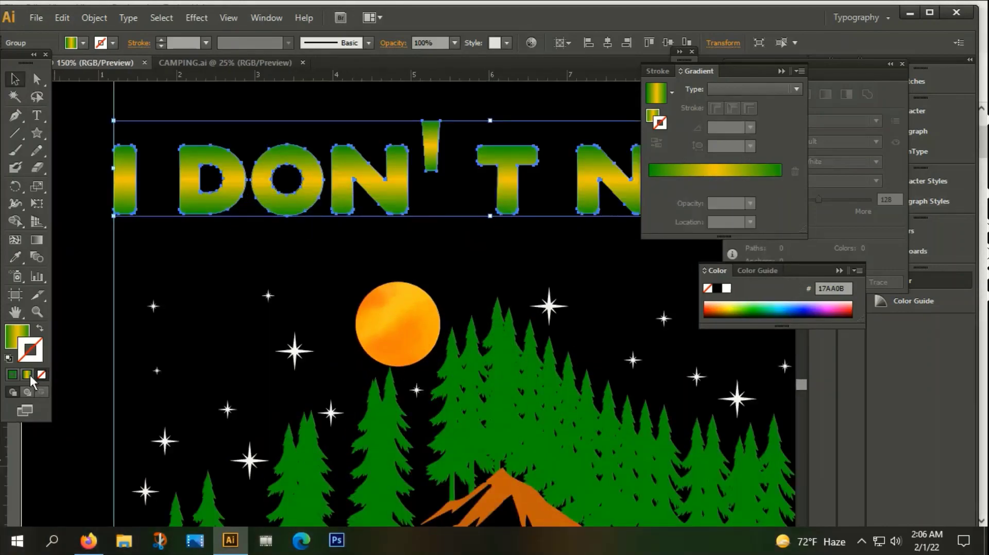
left_click(29, 376)
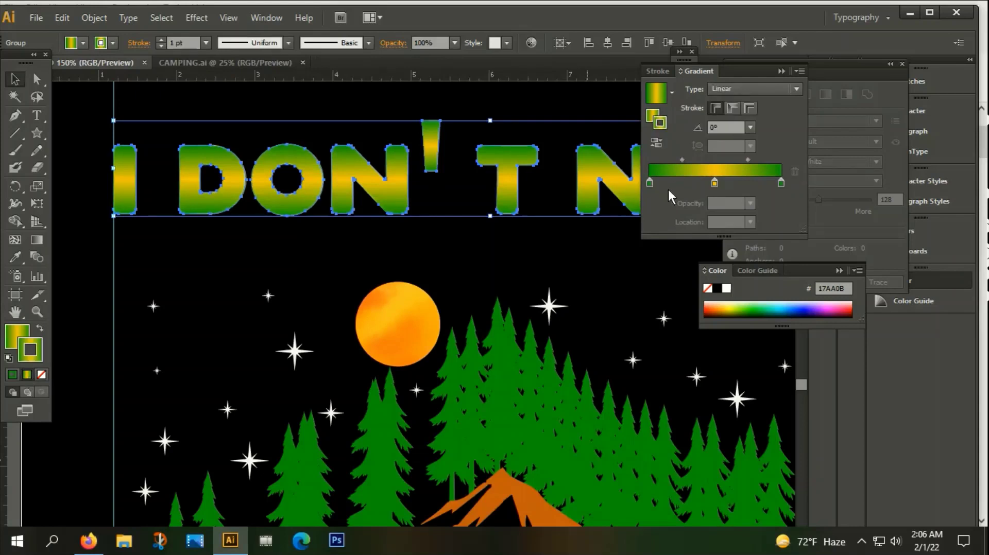
left_click(685, 183)
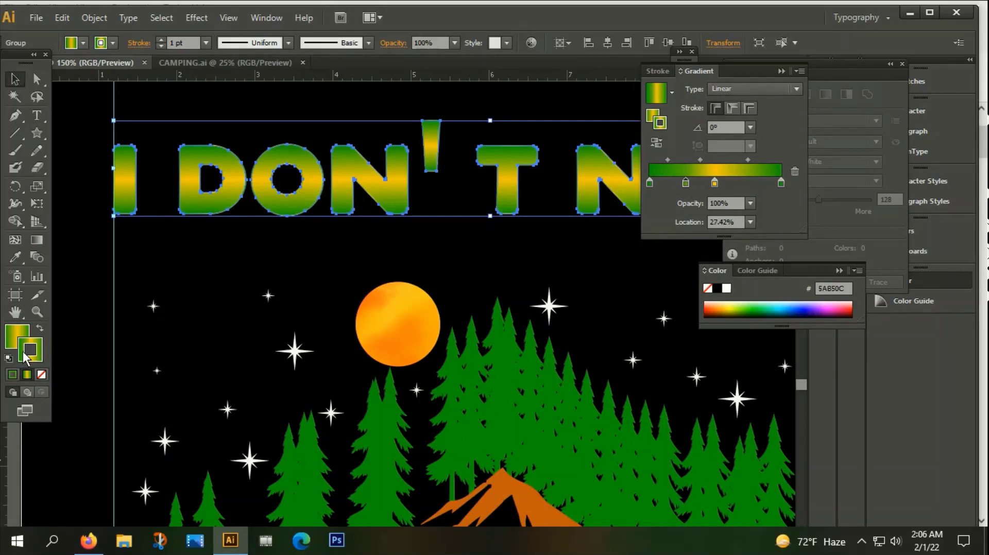
double_click(24, 354)
left_click(91, 319)
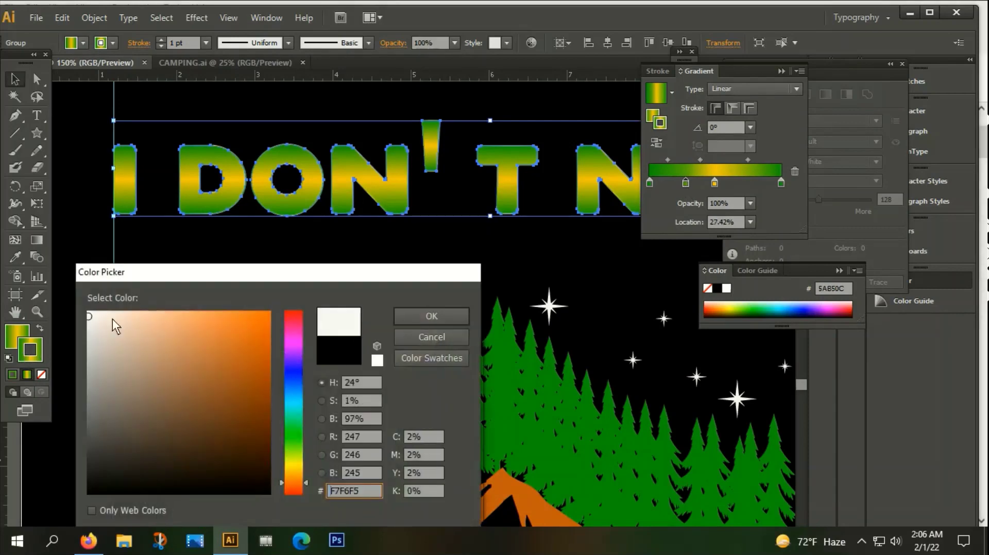
left_click(411, 320)
Step: Add a second near-white stop at about 80% and set the stroke weight to 2 pt
left_click(755, 183)
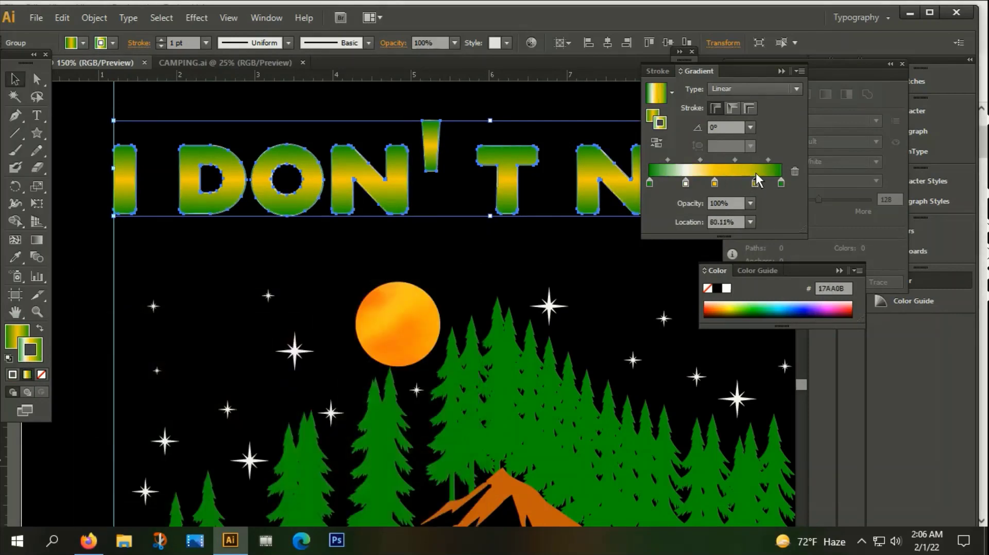
double_click(23, 357)
left_click(92, 322)
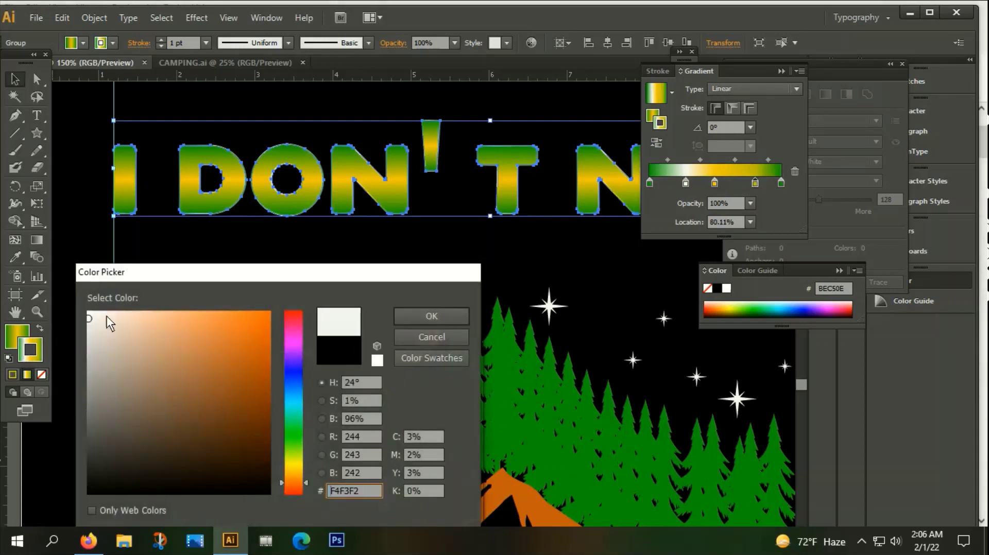
left_click(421, 319)
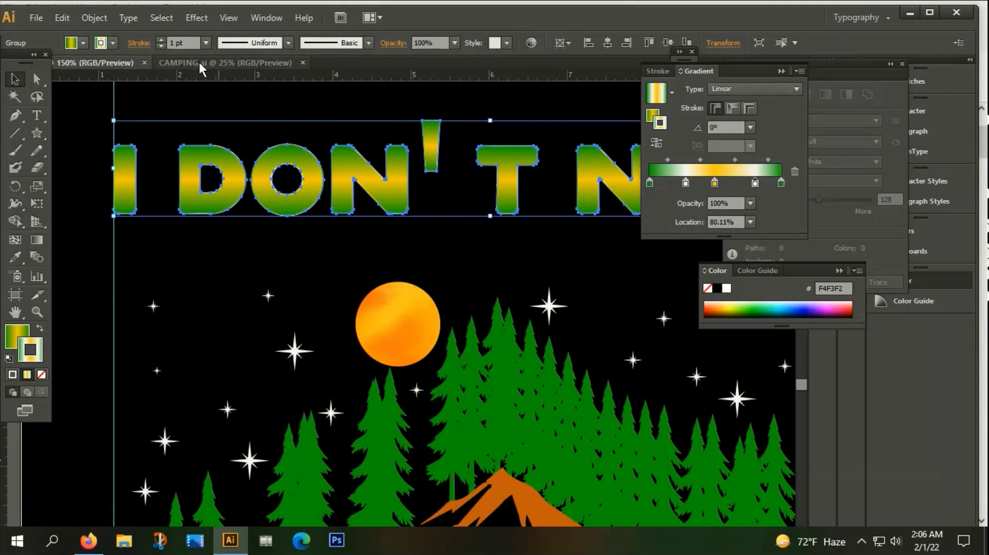
left_click(160, 39)
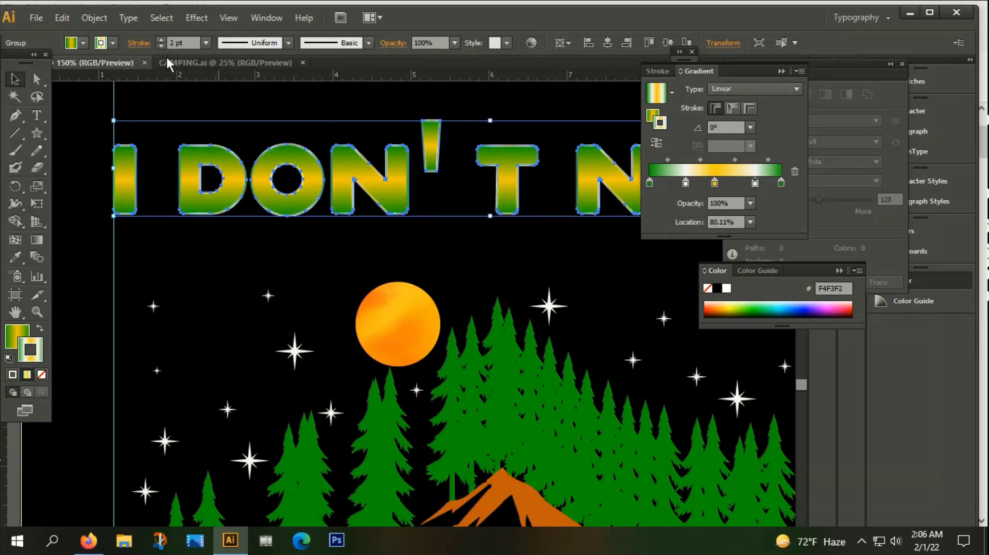
left_click(226, 98)
scroll(274, 230, "down", 4)
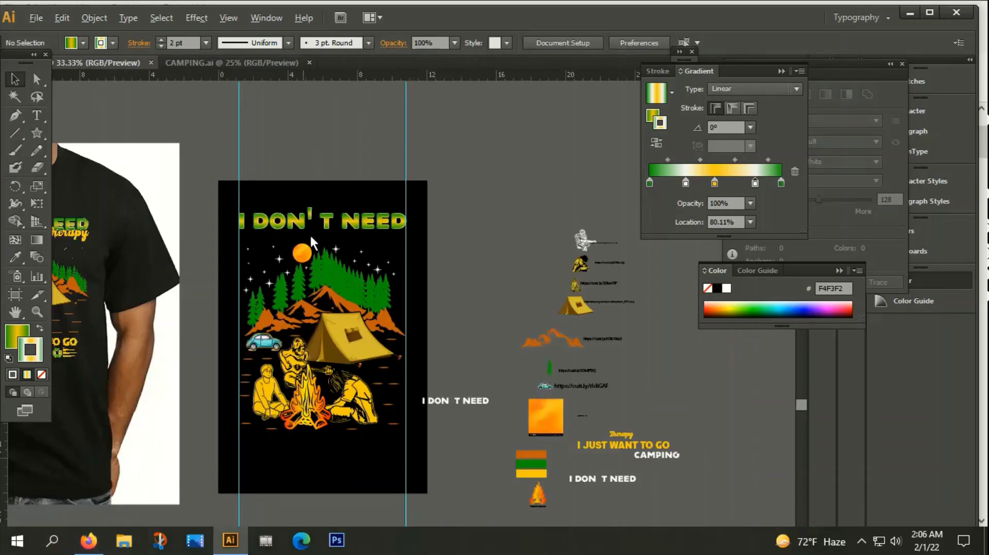
Step: Move the Therapy script onto the artboard and convert it to outlines
scroll(484, 273, "down", 2)
scroll(515, 258, "left", 2)
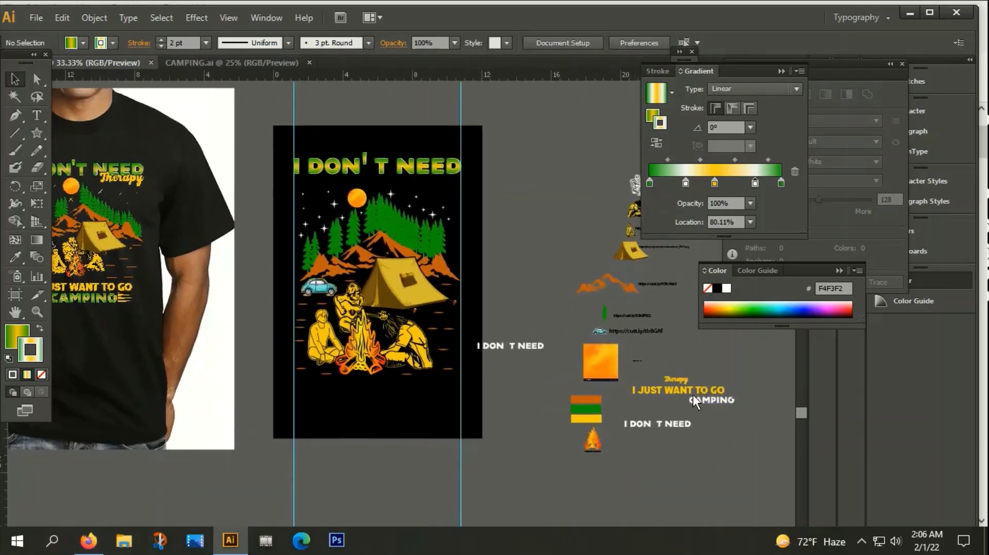
left_click_drag(676, 382, 447, 194)
right_click(451, 192)
left_click(505, 285)
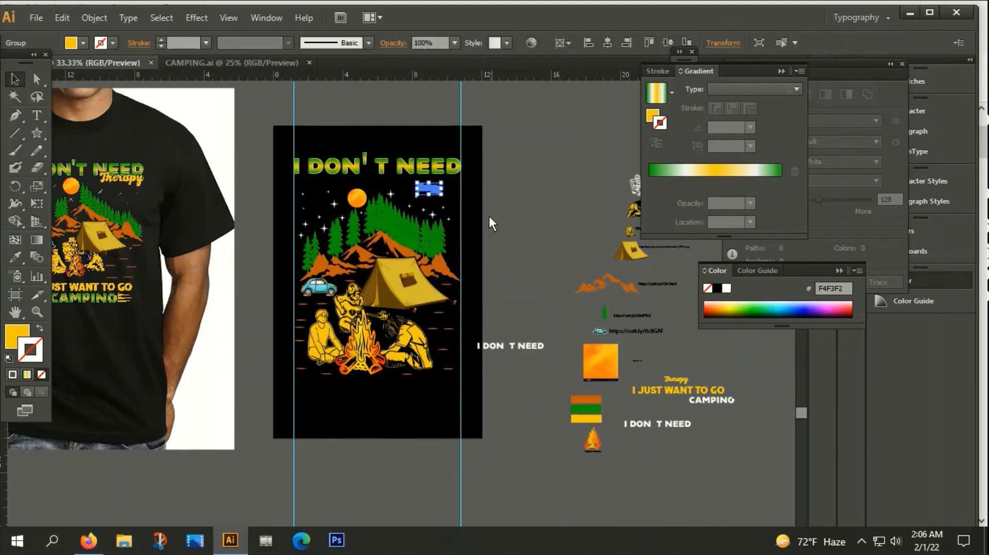
Step: Enlarge Therapy about 2.6 times, bring it to front, and place it under NEED's right end
scroll(417, 172, "up", 1)
scroll(417, 172, "up", 2)
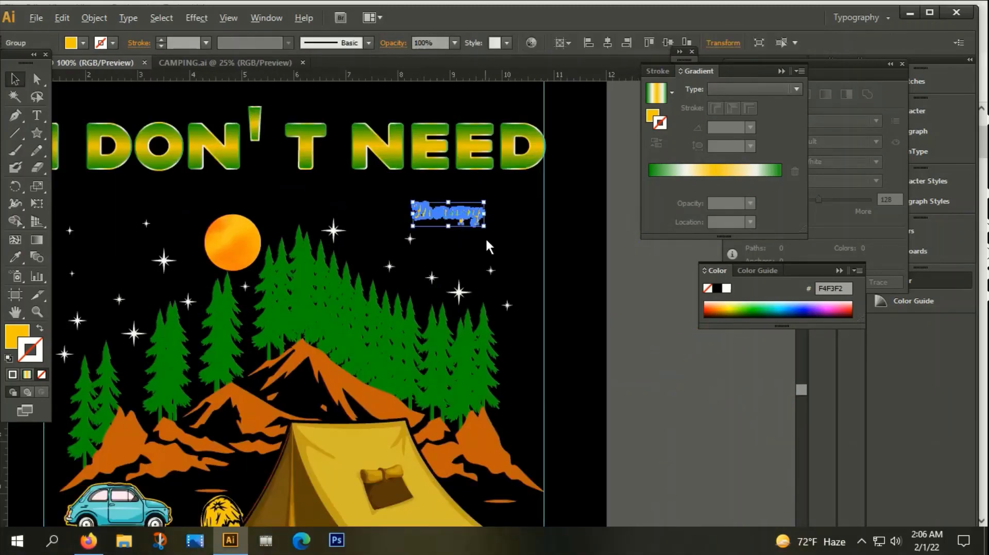
mouse_move(484, 224)
left_mouse_down()
mouse_move(543, 244)
mouse_move(530, 212)
left_mouse_up()
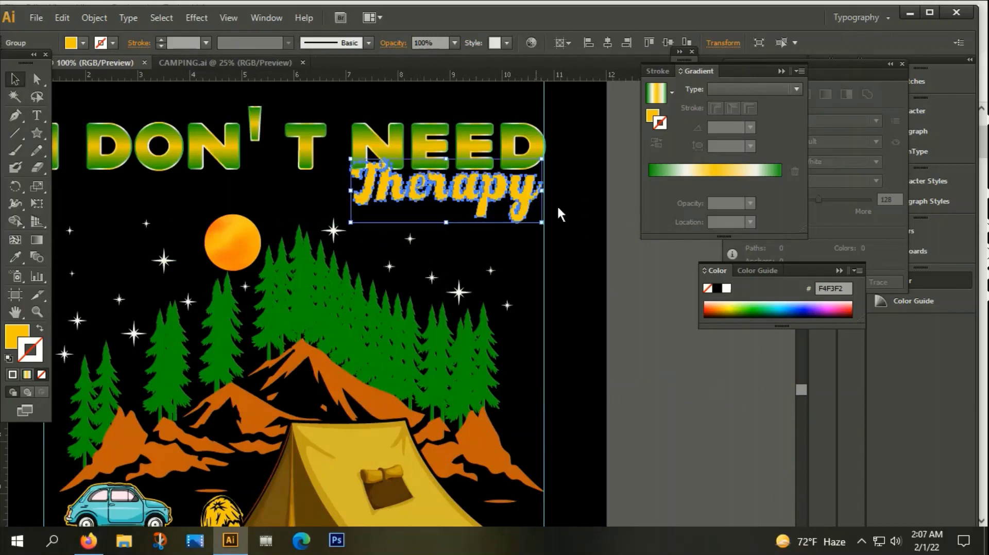
right_click(480, 193)
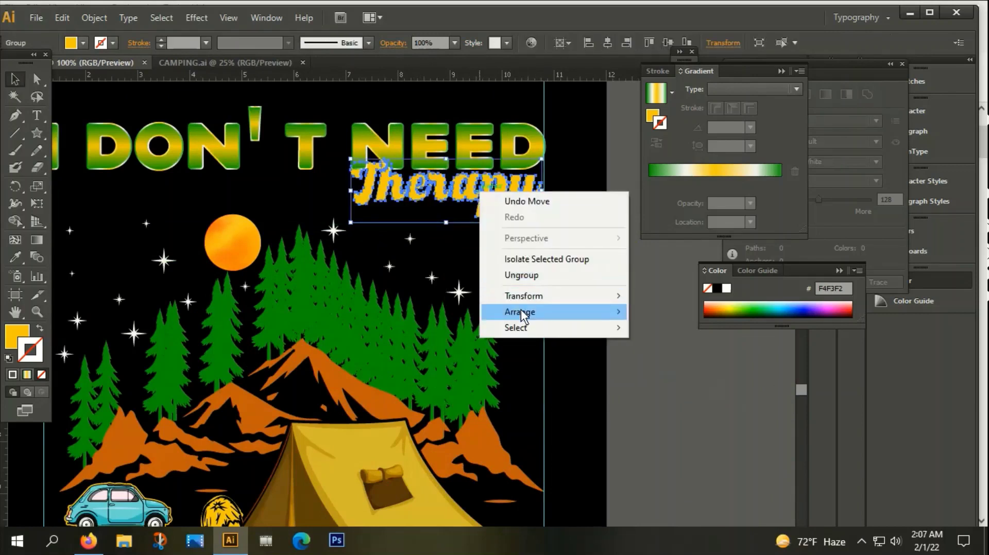
left_click(686, 312)
left_click(634, 296)
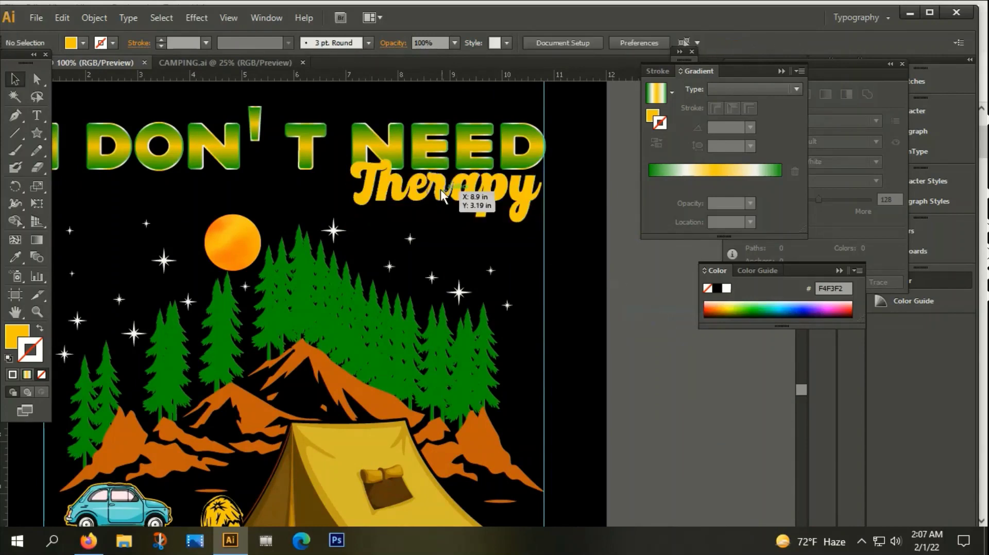
left_click(441, 190)
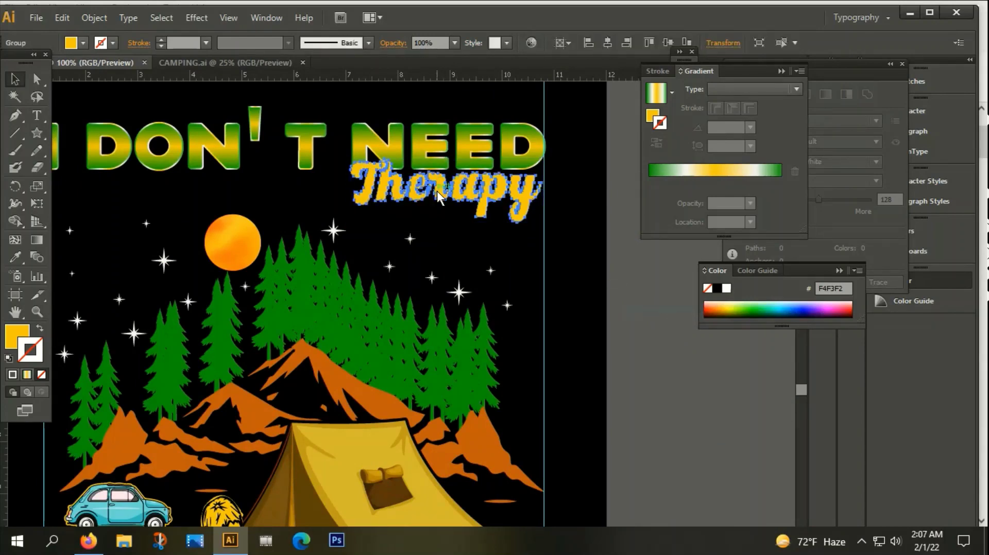
left_click_drag(440, 197, 434, 200)
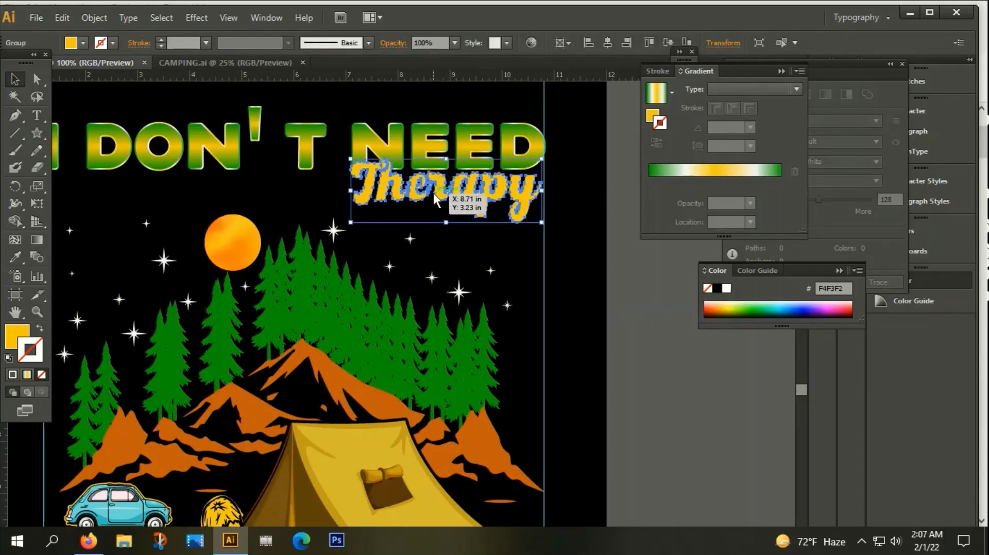
scroll(434, 200, "down", 1)
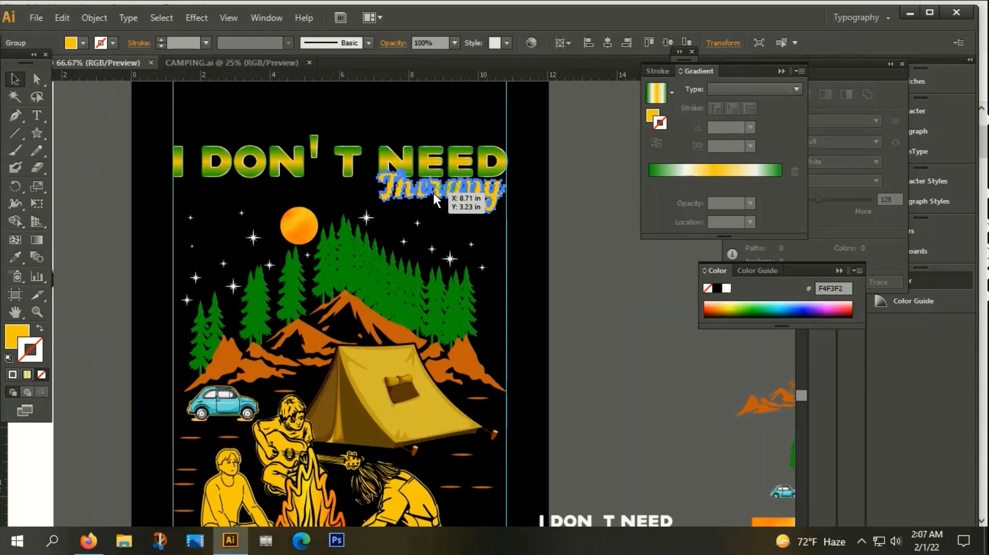
Step: Fill the Therapy copy with near-black #020200
key("ctrl+shift+F9")
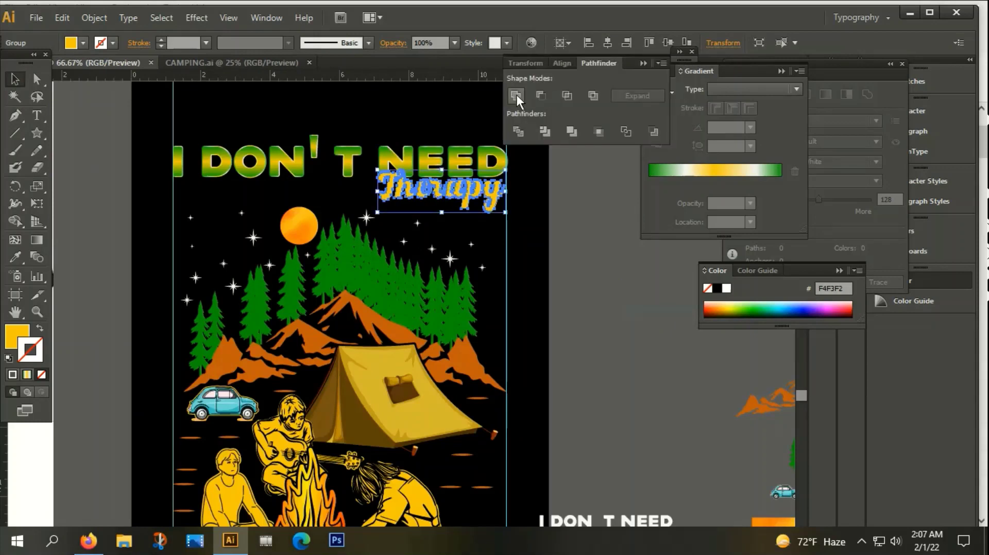
double_click(17, 336)
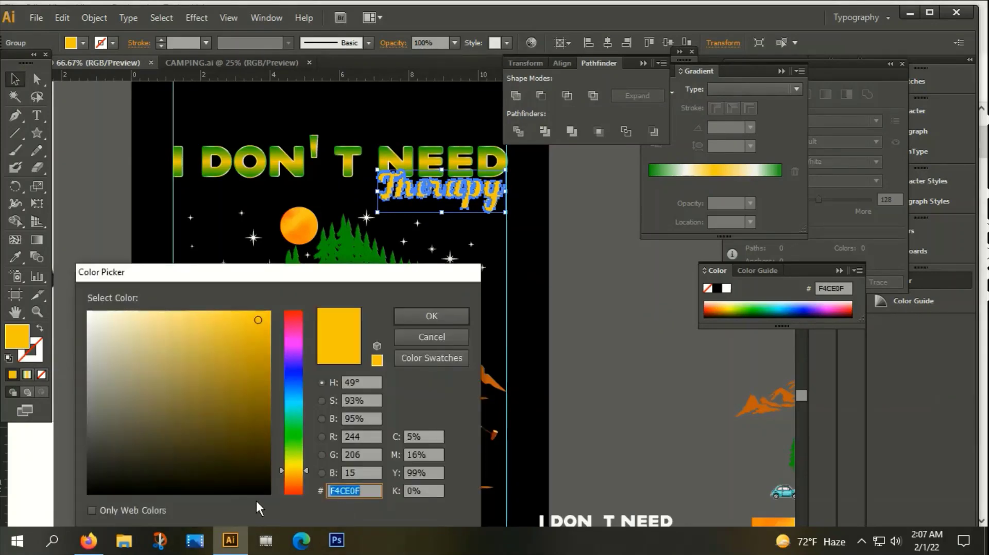
type("020200")
left_click(416, 314)
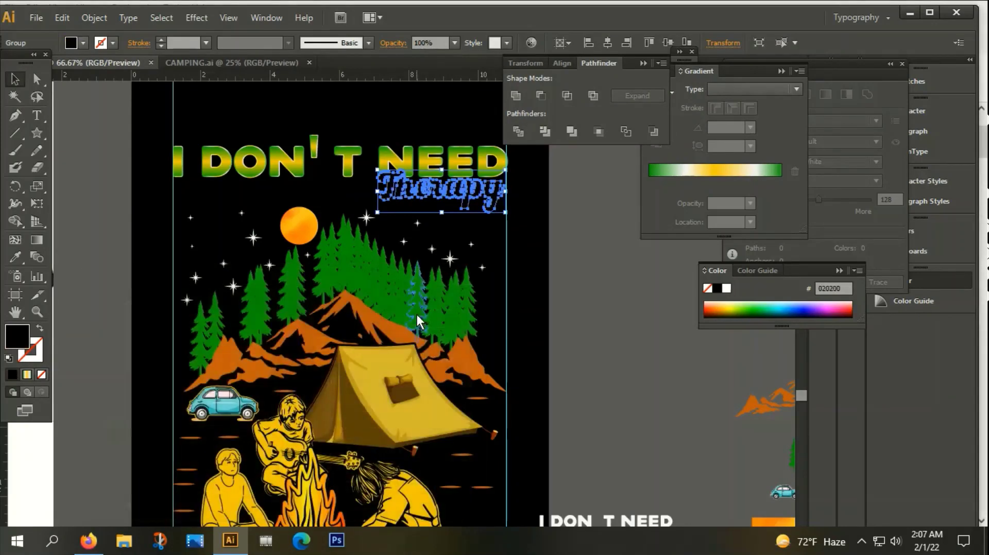
Step: Offset the path by 3 px, group the shapes, and unite them into one compound shape
left_click(83, 20)
mouse_move(109, 309)
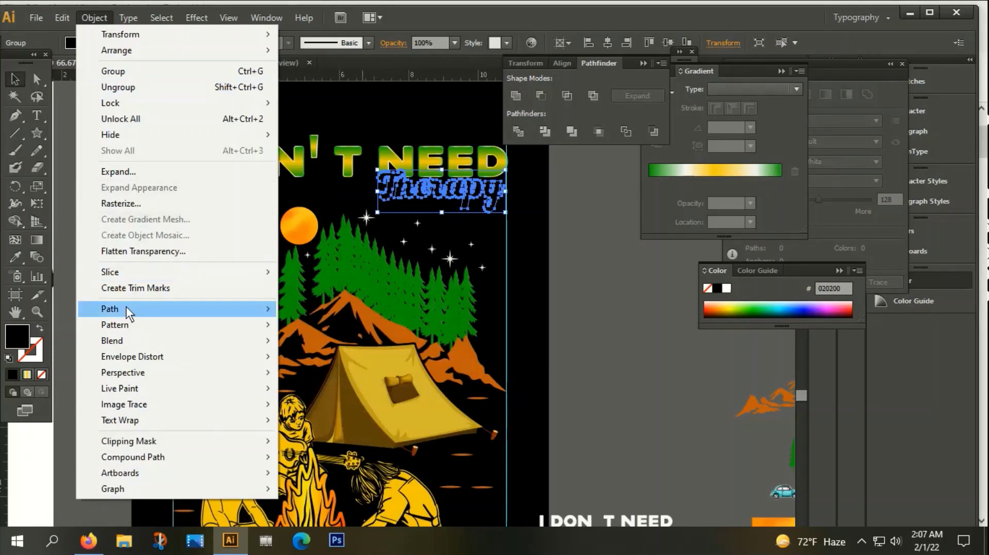
left_click(338, 367)
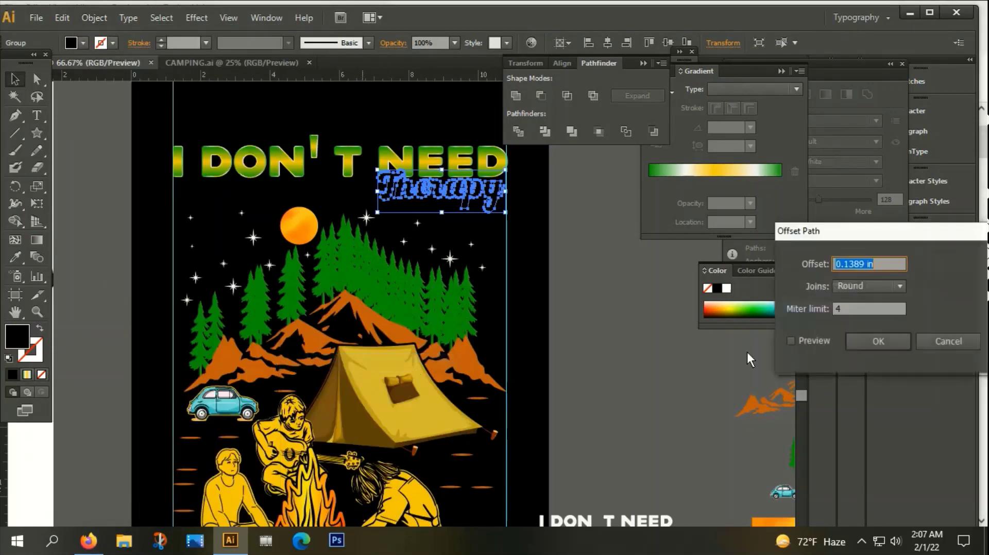
type("3px")
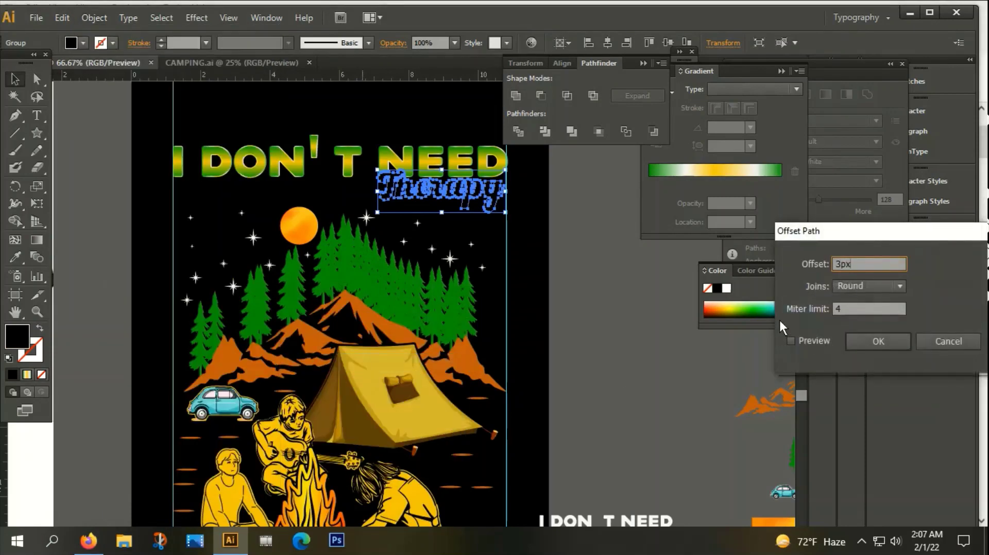
left_click(876, 339)
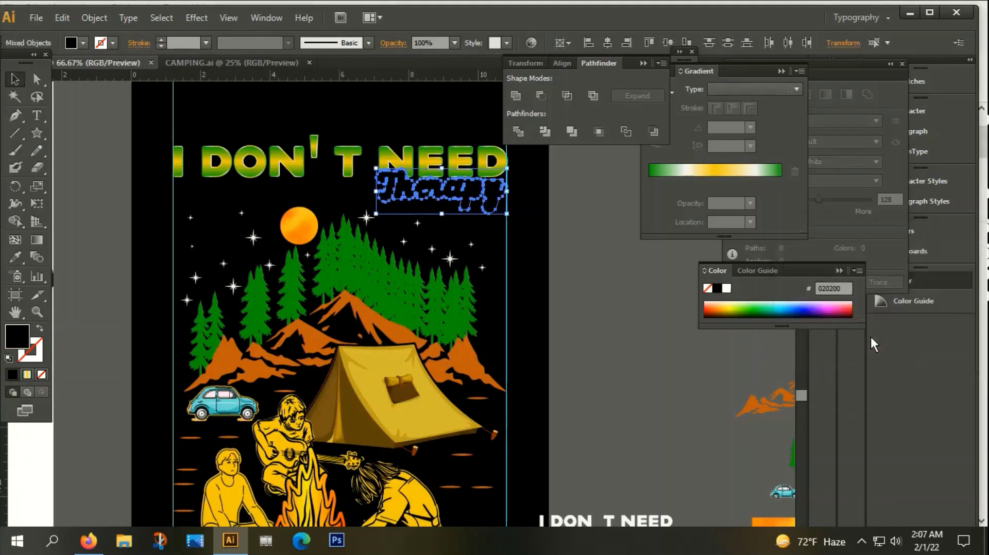
scroll(423, 183, "up", 4)
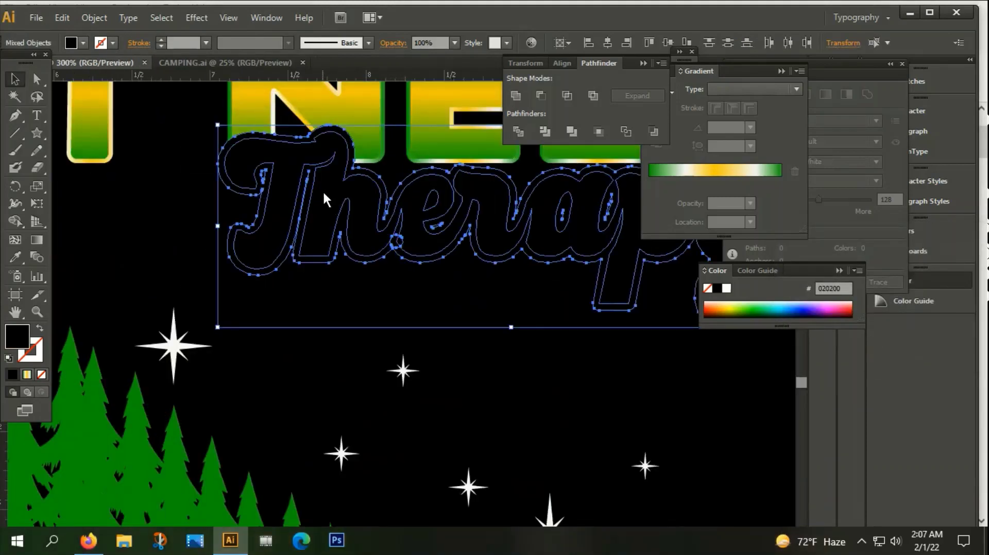
key("ctrl+g")
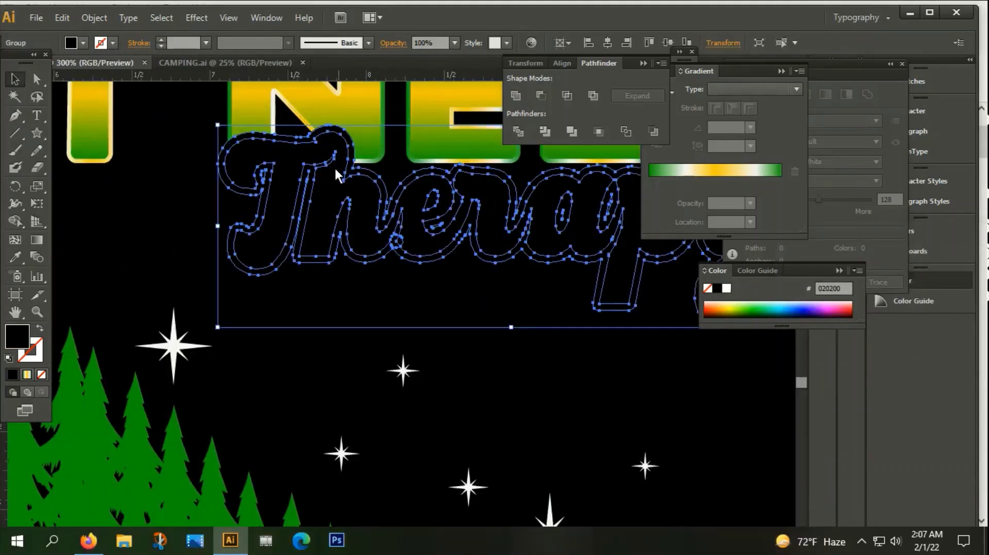
left_click(513, 96)
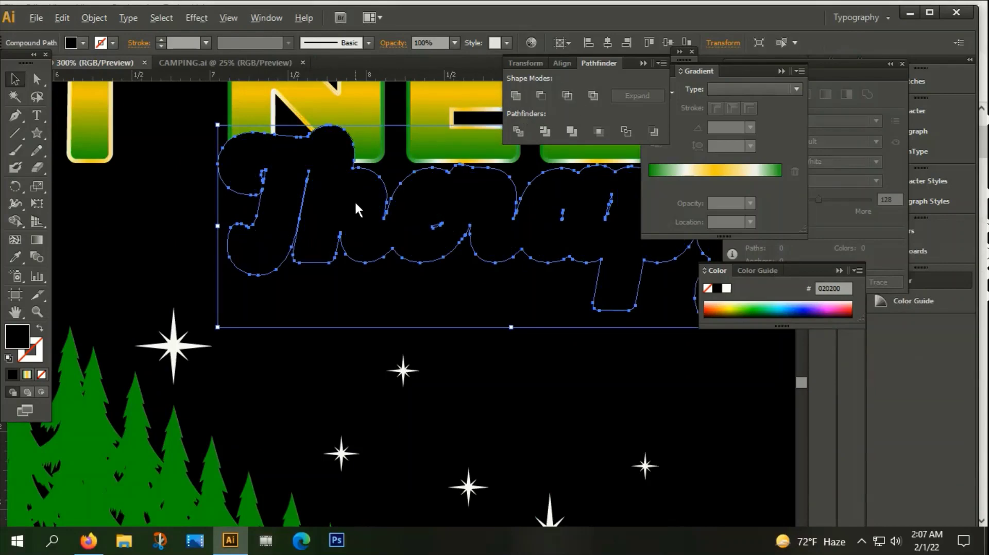
scroll(354, 200, "down", 2)
Step: Give the I DON'T NEED headline an opacity mask with Clip turned off
left_click(393, 234)
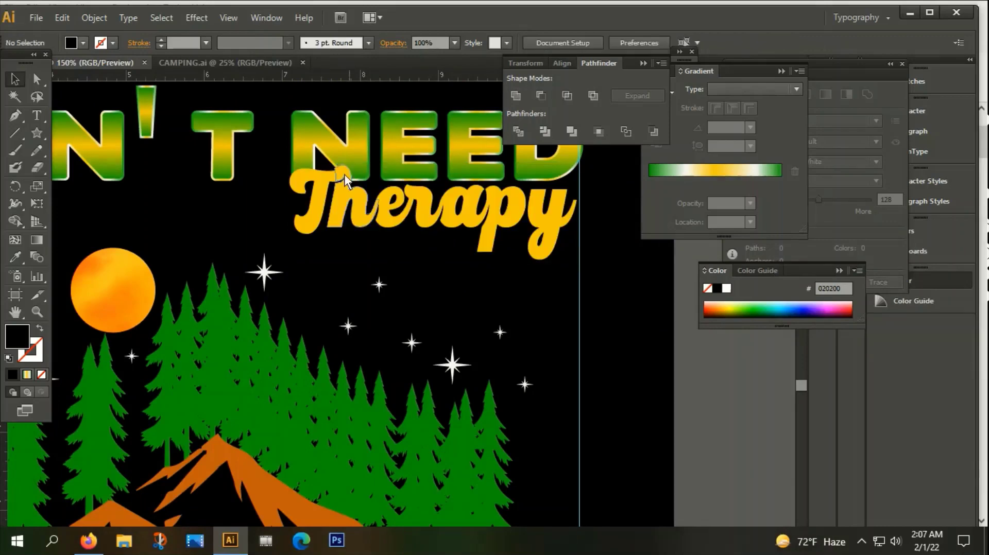
left_click(355, 140)
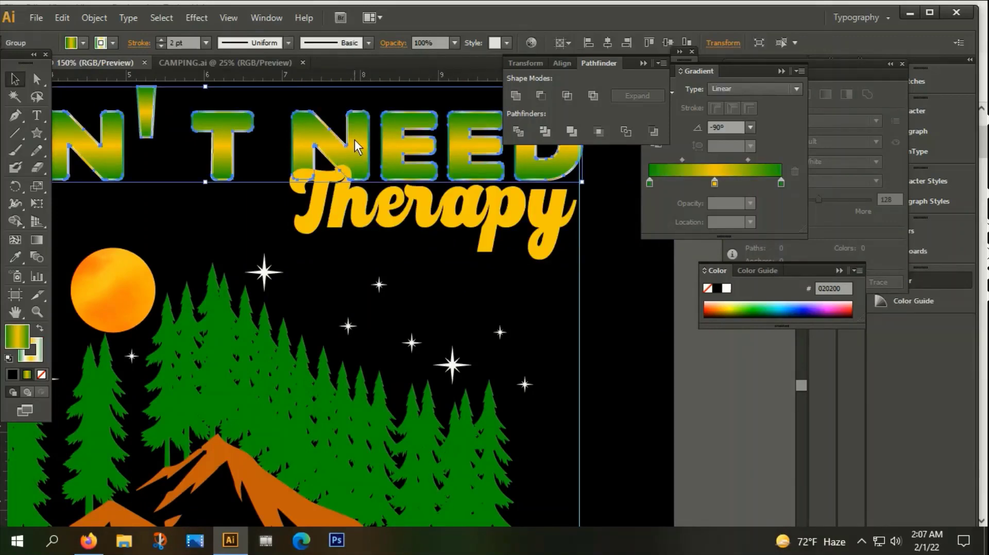
left_click(254, 15)
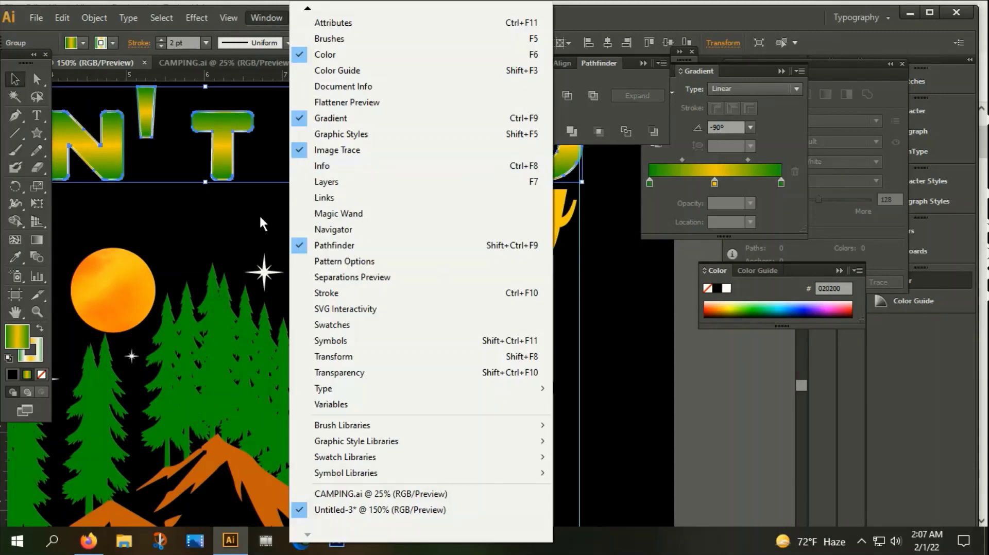
left_click(348, 374)
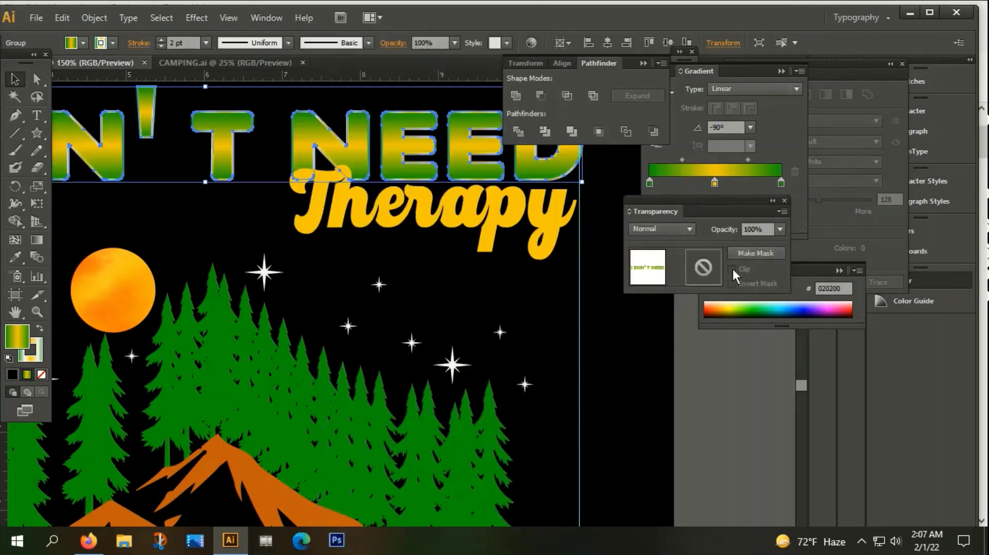
left_click(745, 253)
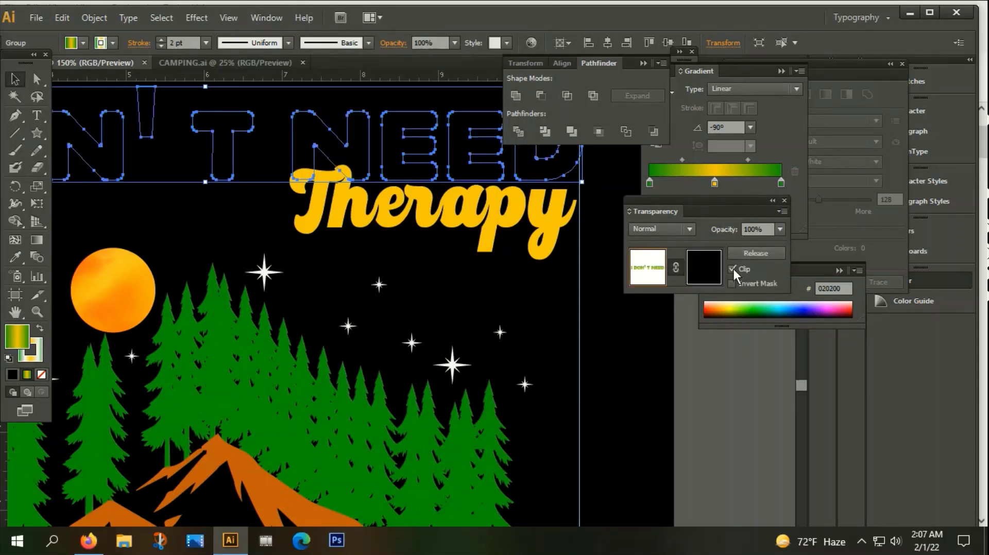
left_click(732, 268)
Step: Paste the black Therapy shape in front inside the headline's opacity mask
left_click(703, 274)
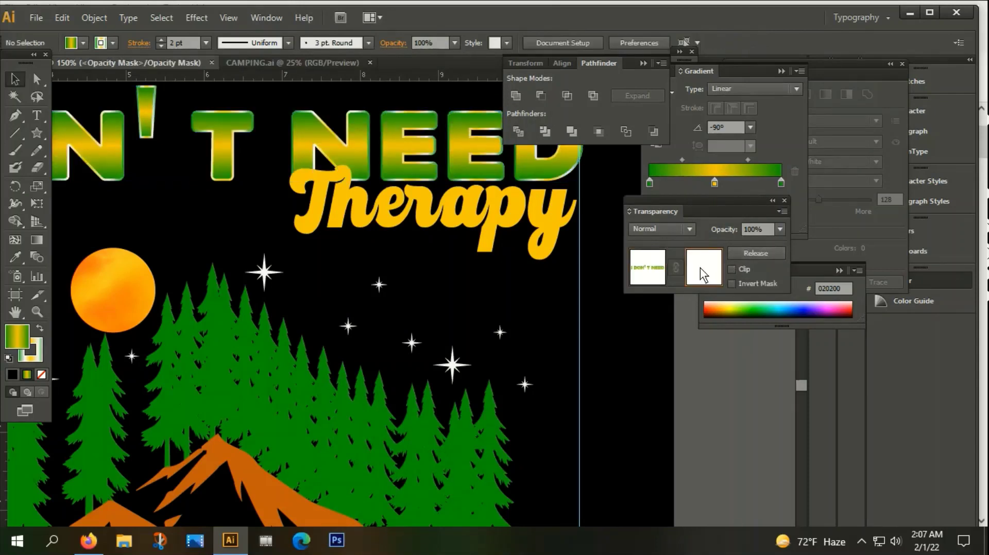
key("ctrl+f")
left_click(627, 365)
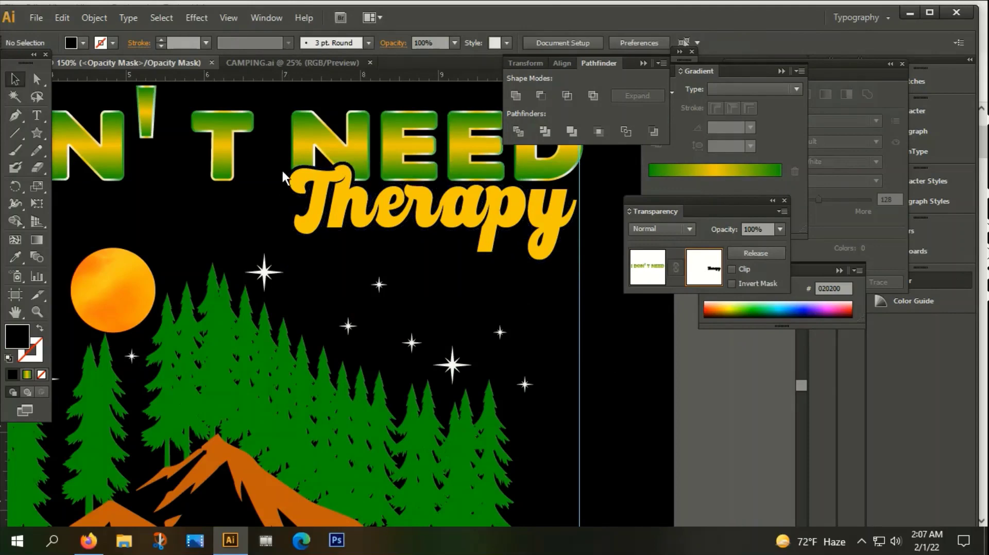
scroll(355, 262, "down", 2)
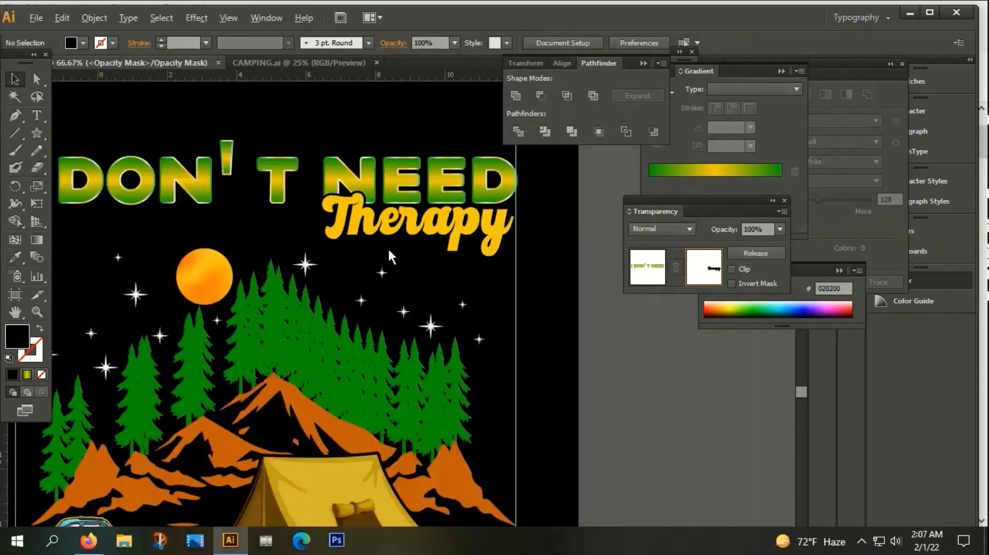
scroll(512, 323, "down", 2)
scroll(577, 299, "down", 1)
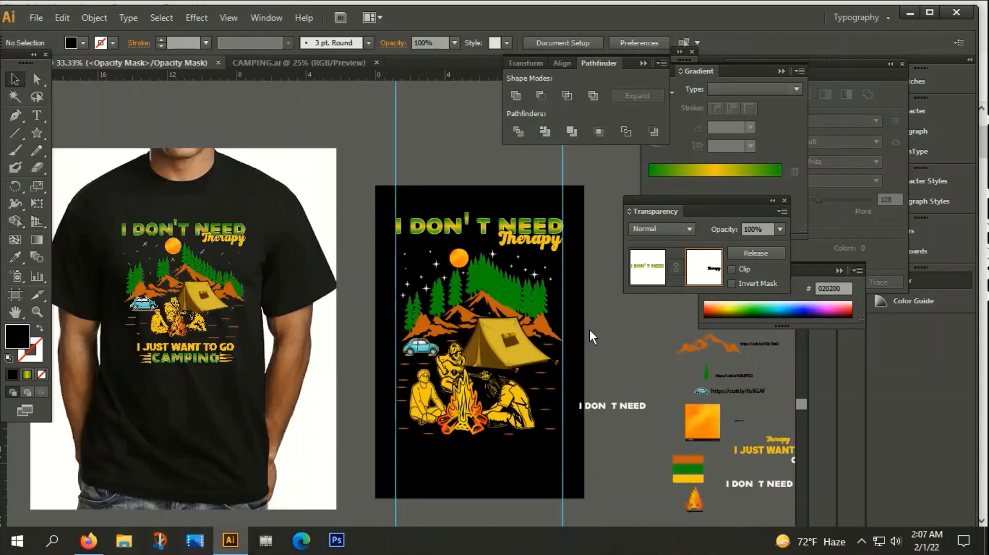
scroll(606, 317, "down", 1)
scroll(609, 276, "down", 2)
left_click_drag(598, 251, 481, 197)
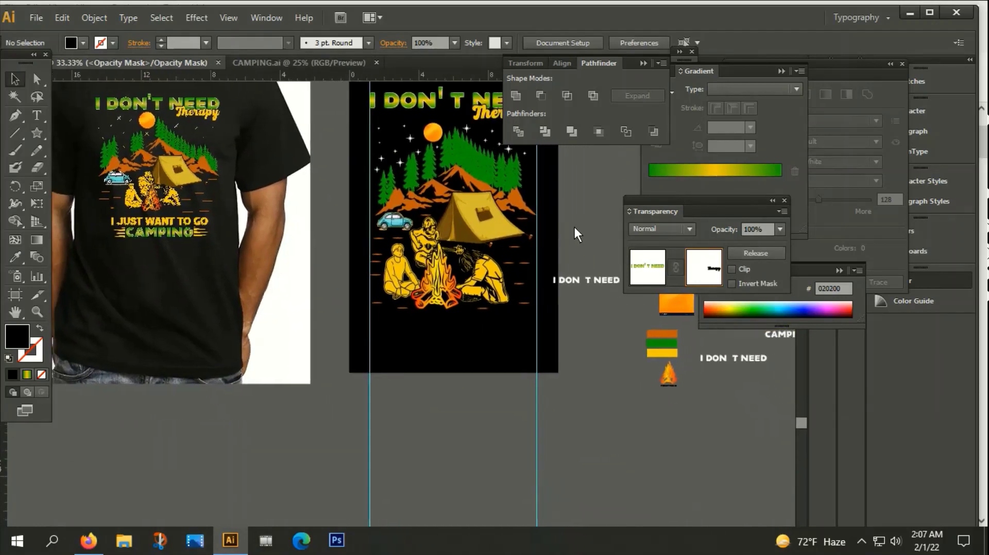
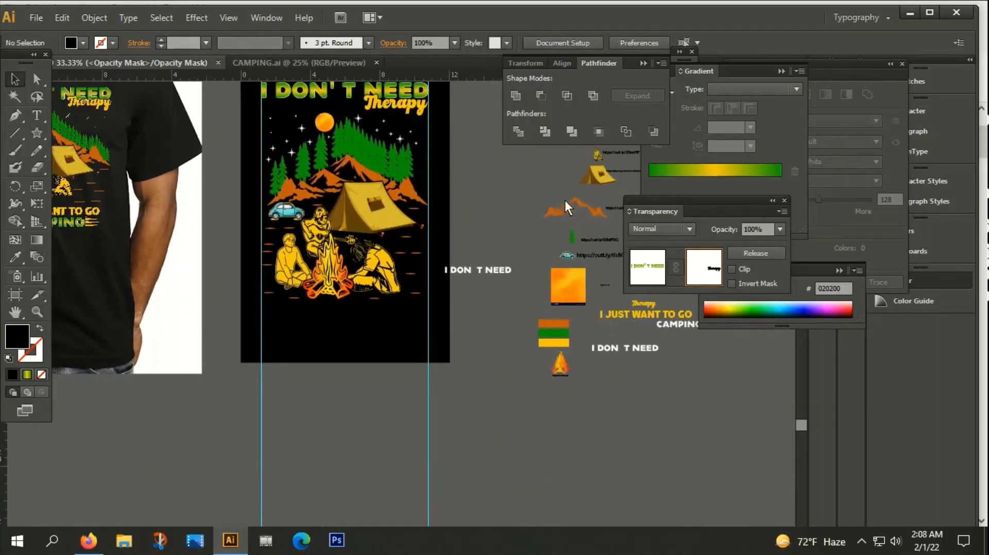
Step: Exit opacity mask editing and Alt-drag a copy of I JUST WANT TO GO below the campfire
left_click(650, 273)
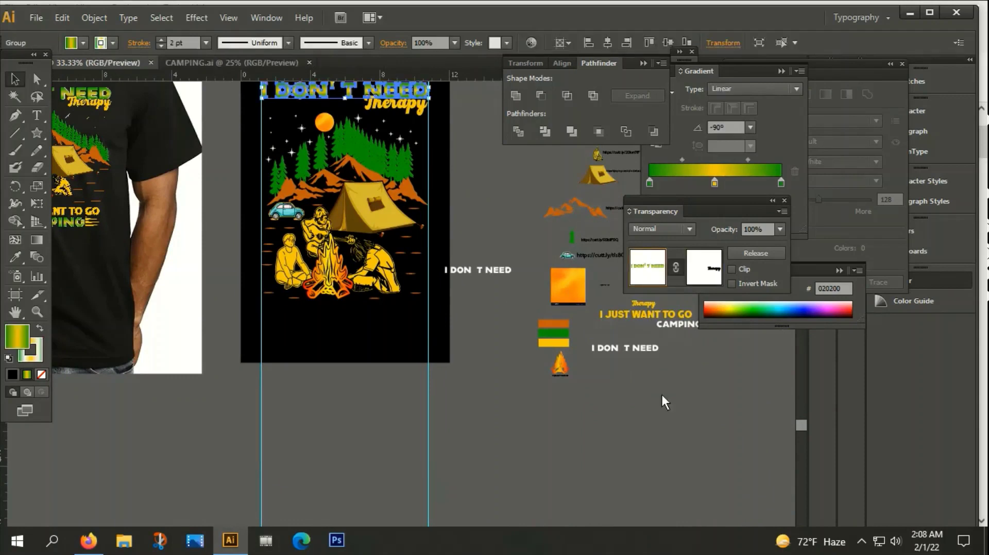
left_click(636, 315)
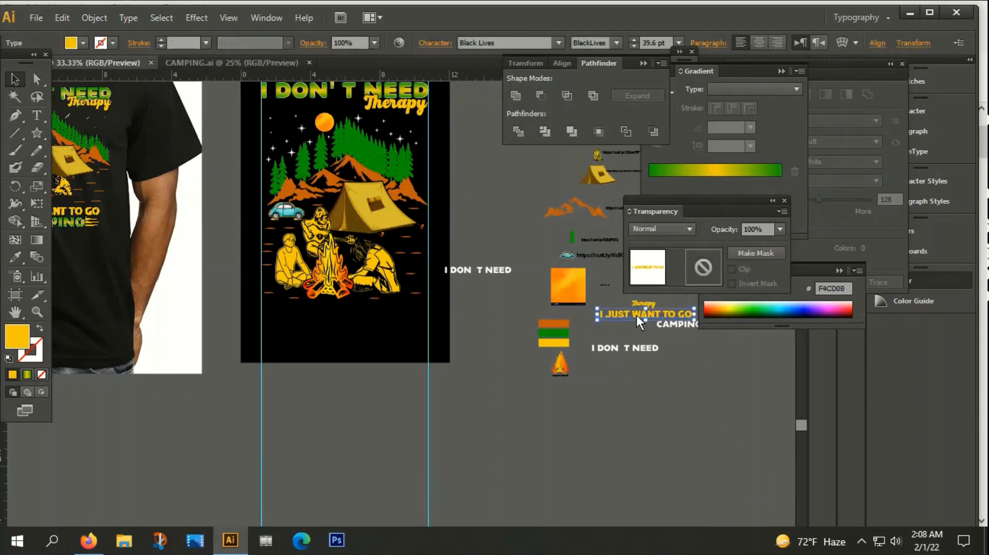
left_click(344, 329)
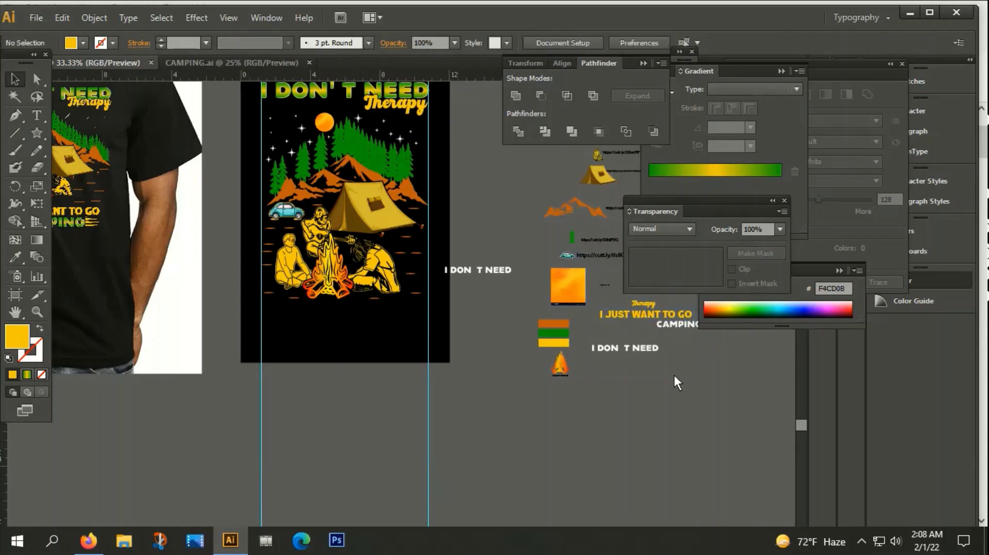
left_click(651, 316)
left_click(484, 307)
left_click(628, 320)
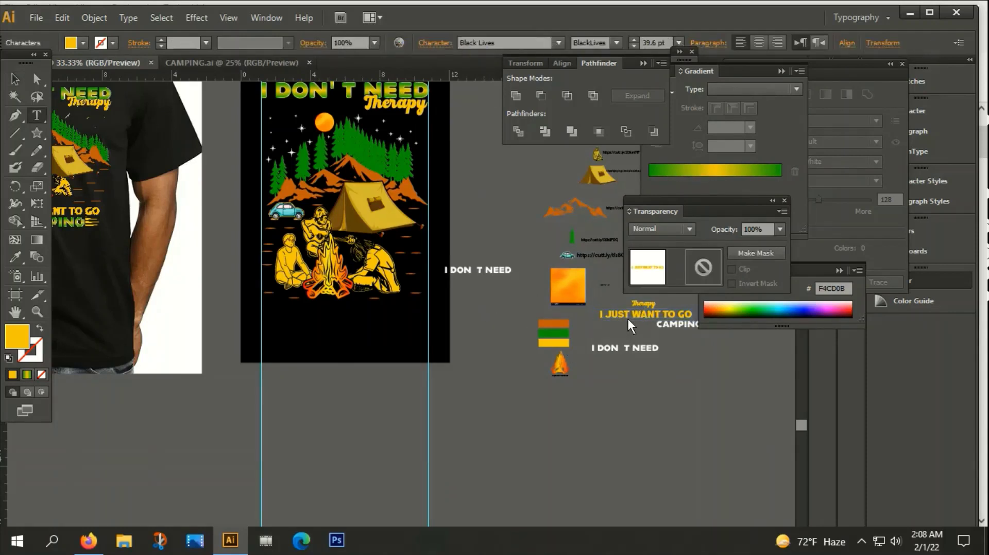
double_click(15, 79)
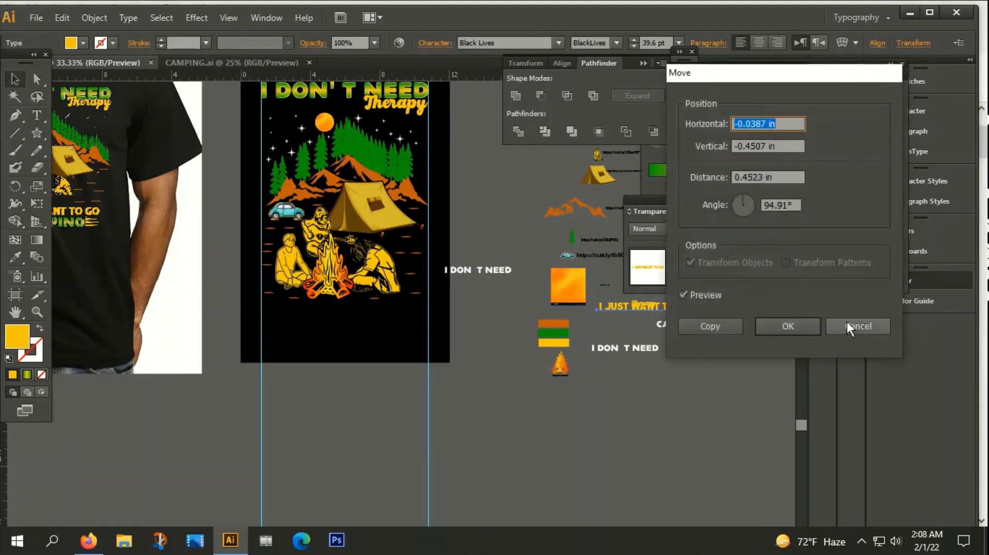
left_click(847, 325)
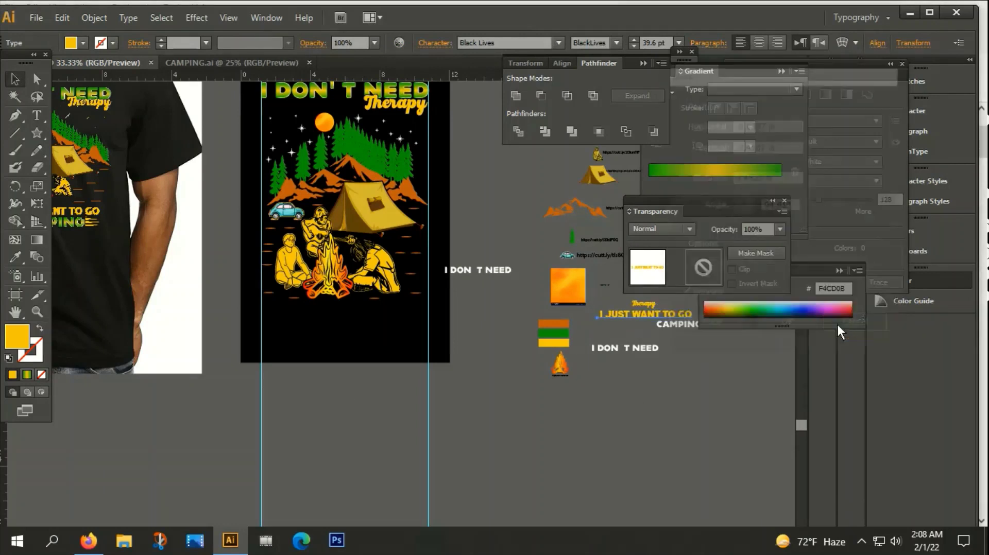
double_click(632, 313)
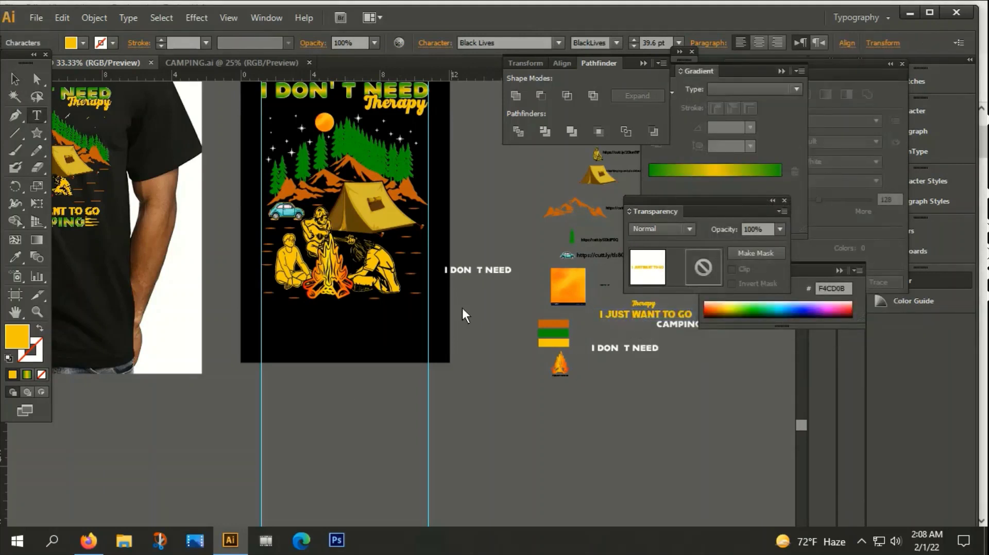
left_click(15, 79)
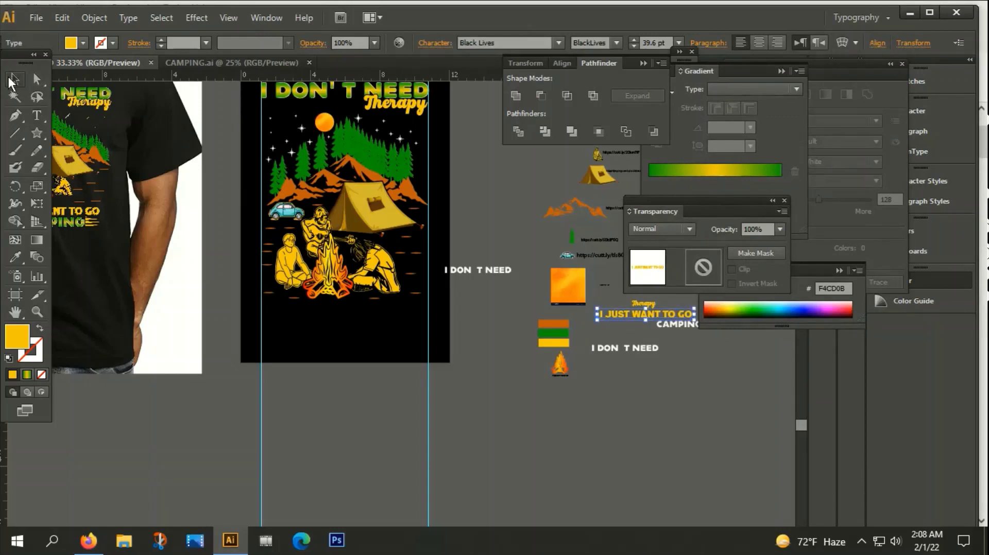
left_click(271, 438)
left_click_drag(655, 317, 348, 318)
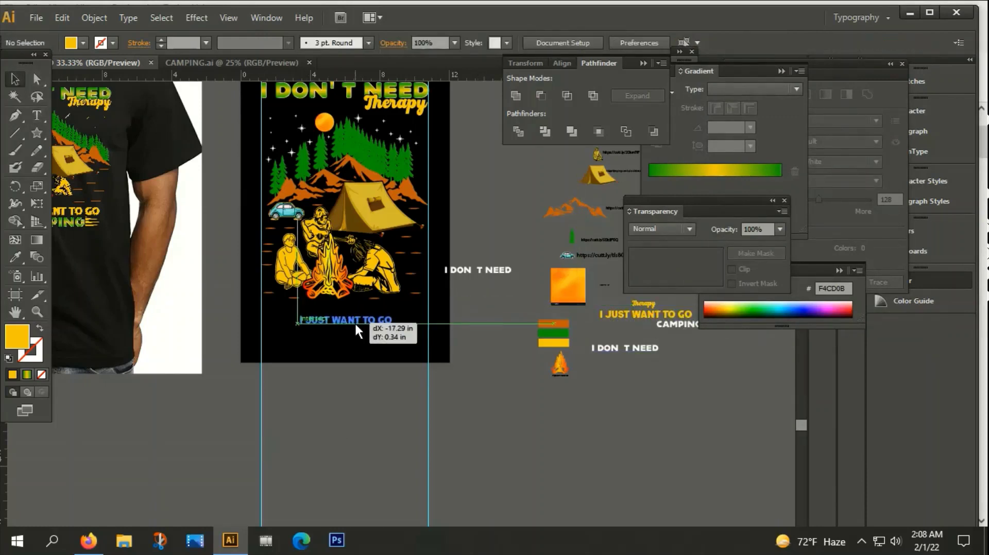
left_click(333, 367)
Step: Convert the copied I JUST WANT TO GO text to outlines
scroll(314, 320, "up", 3)
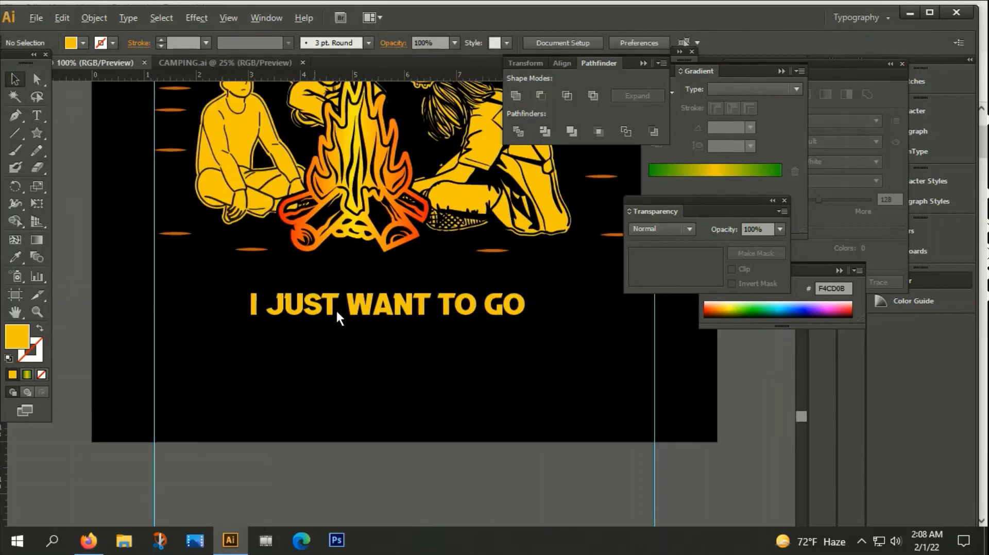
left_click(357, 302)
right_click(380, 303)
left_click(434, 400)
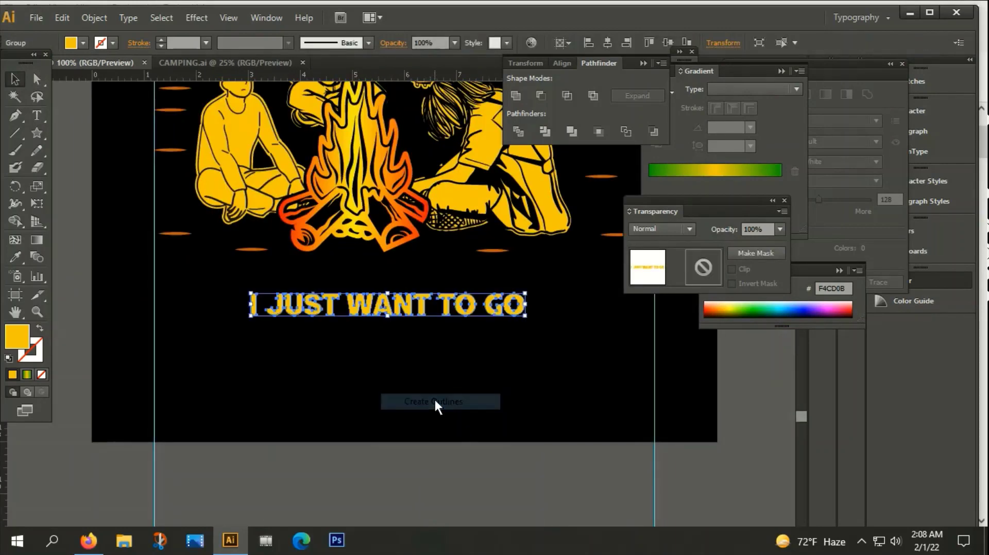
left_click(412, 359)
scroll(420, 350, "down", 2)
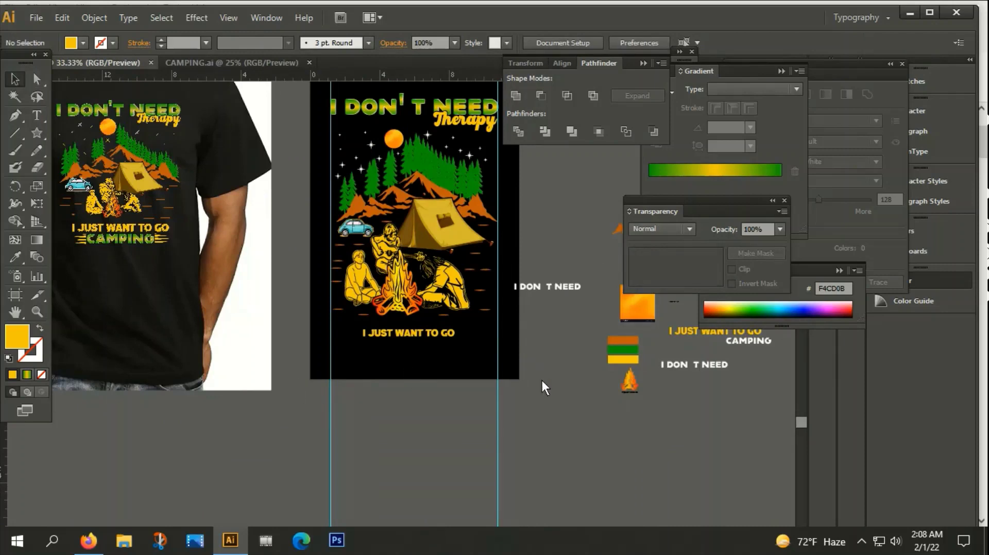
Step: Delete the stray I DON T NEED text from the artboard
left_click_drag(541, 378, 516, 385)
left_click_drag(425, 309, 409, 365)
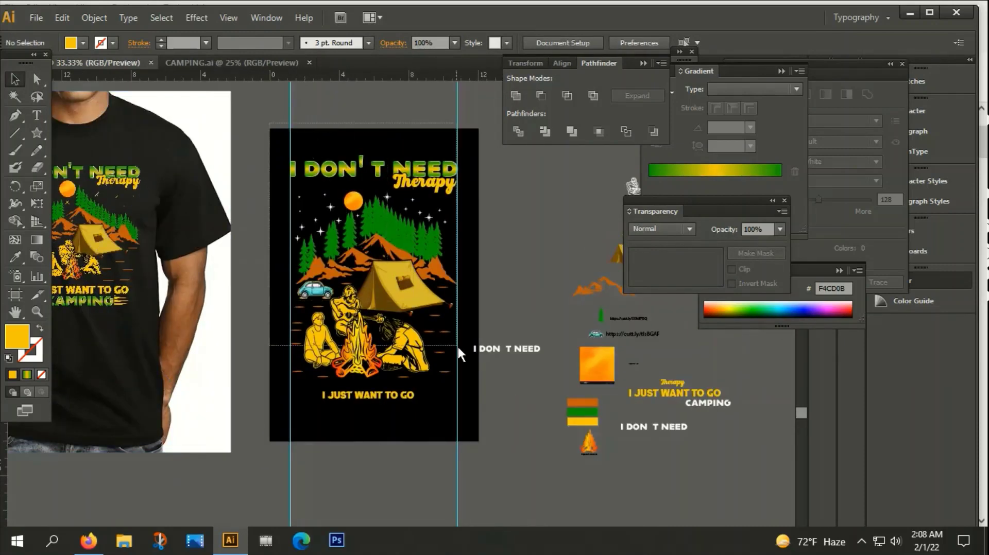
left_click(476, 361)
left_click(507, 344)
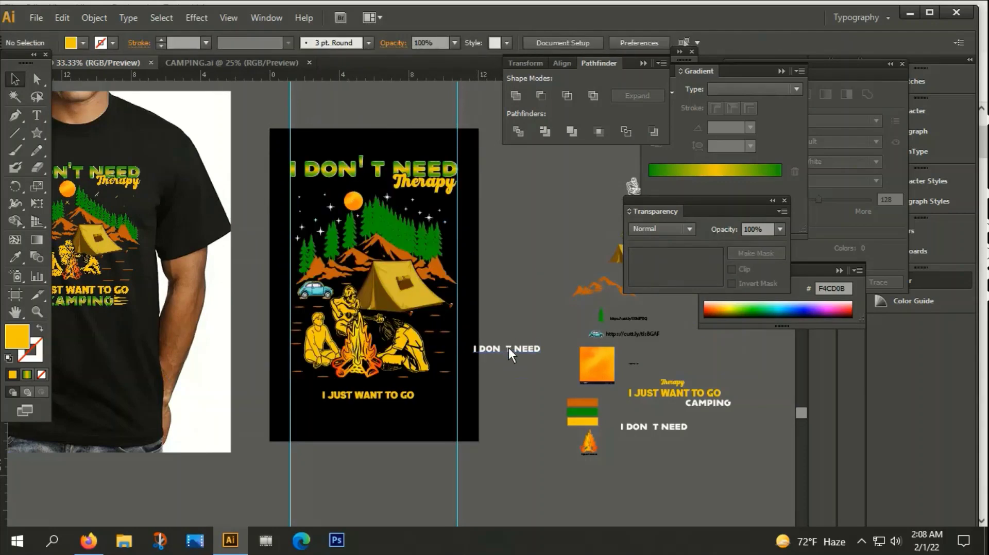
left_click_drag(508, 347, 562, 248)
key("Delete")
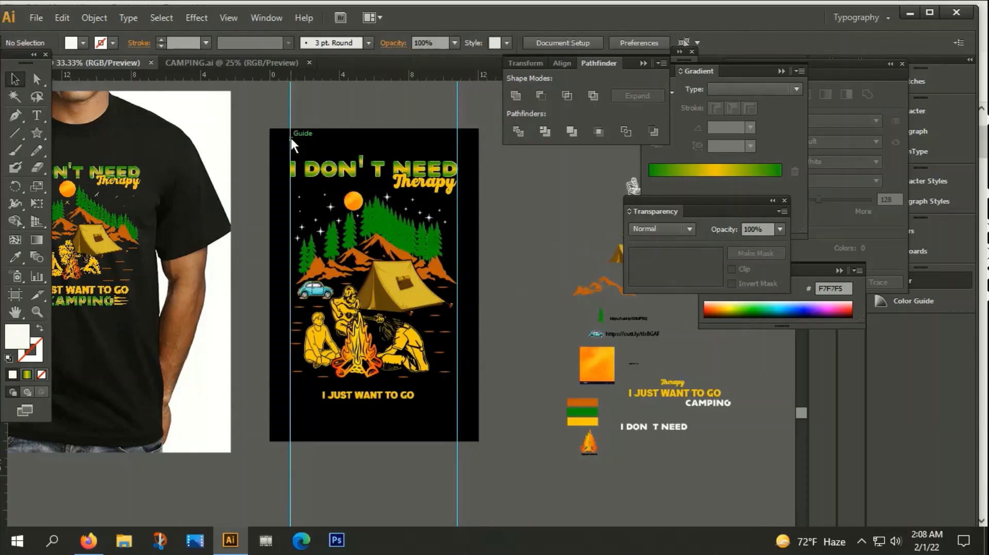
Step: Group all the artwork on the artboard
left_click_drag(310, 172, 483, 379)
right_click(408, 273)
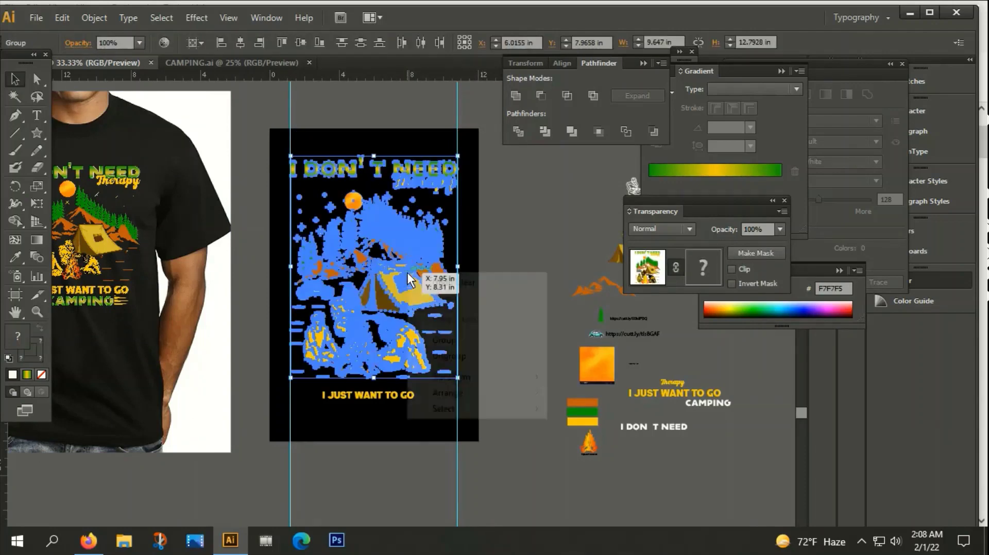
left_click(465, 341)
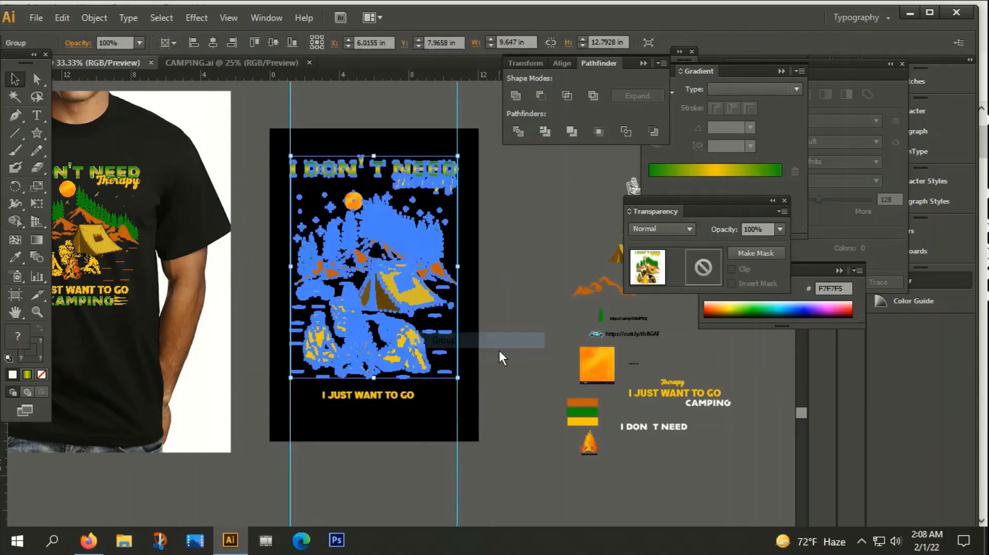
left_click(386, 418)
left_click(376, 397)
left_click(369, 406)
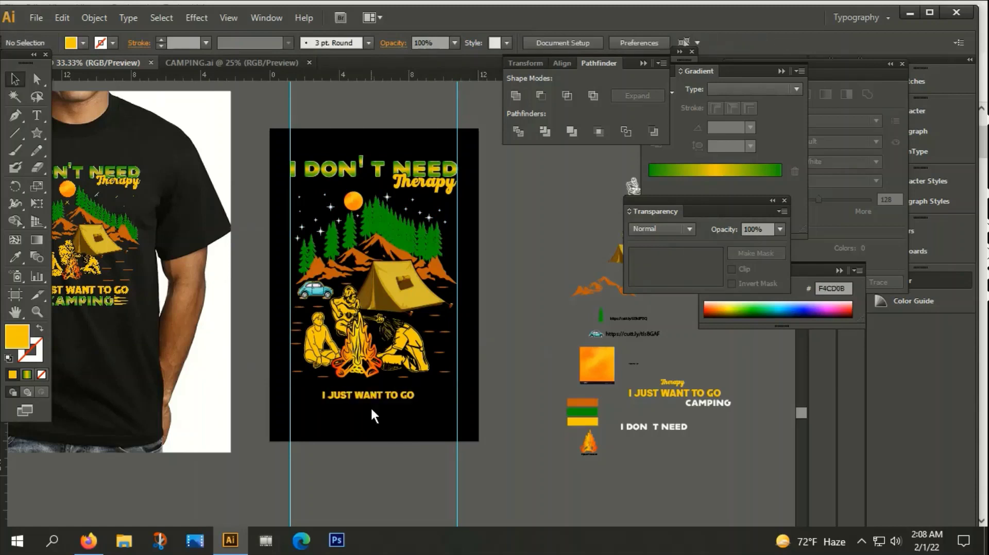
left_click(370, 397)
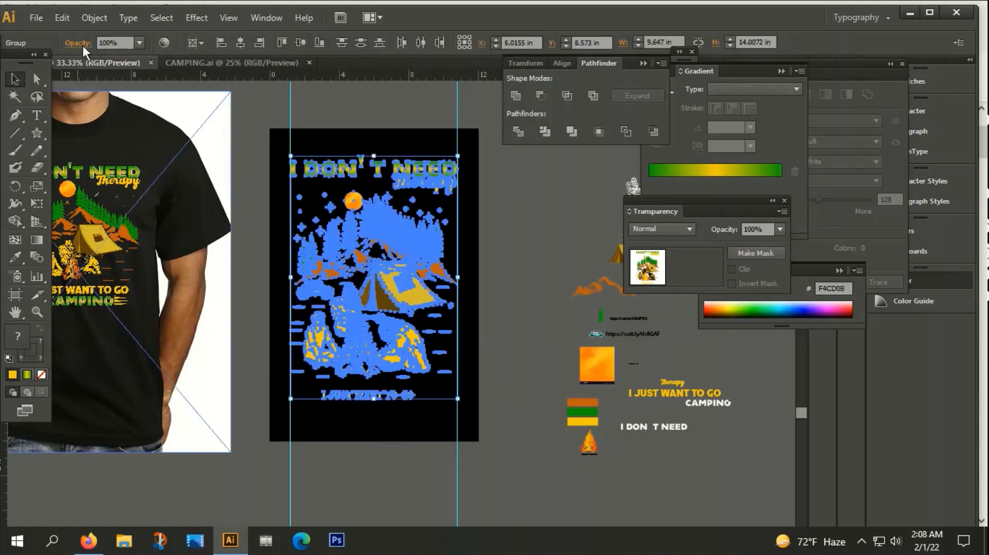
Step: Centre the artwork group horizontally on the artboard
left_click(239, 42)
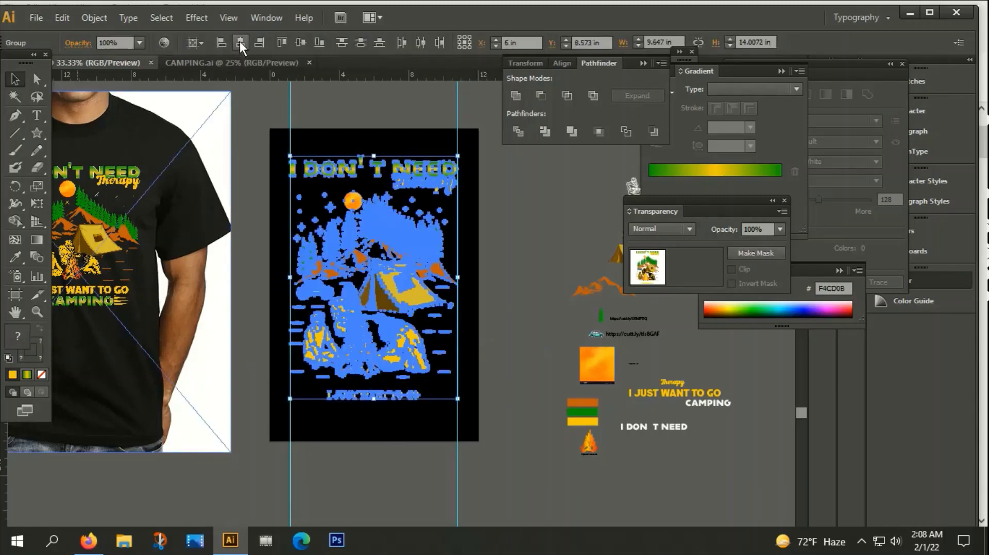
left_click(508, 335)
scroll(402, 414, "up", 3)
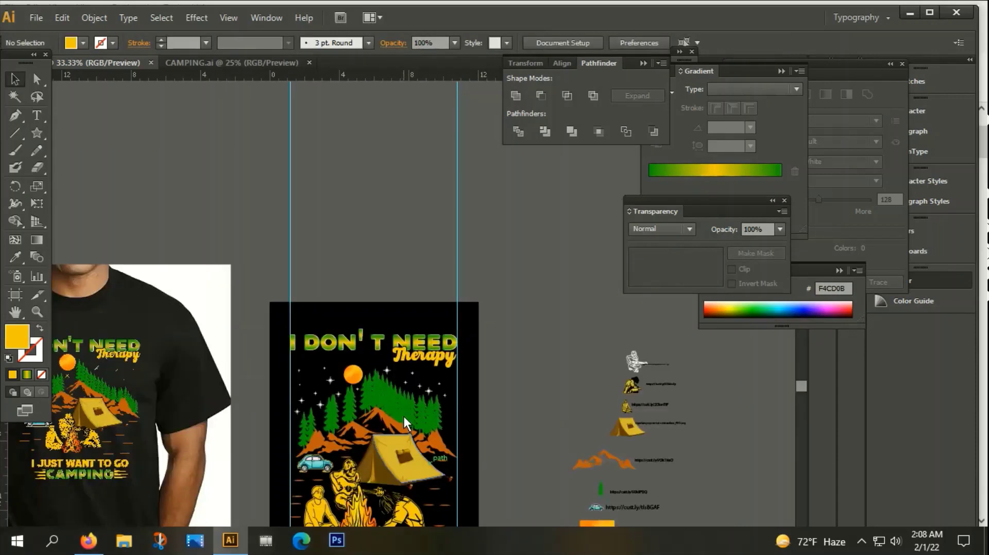
scroll(403, 415, "down", 2)
scroll(471, 472, "down", 2)
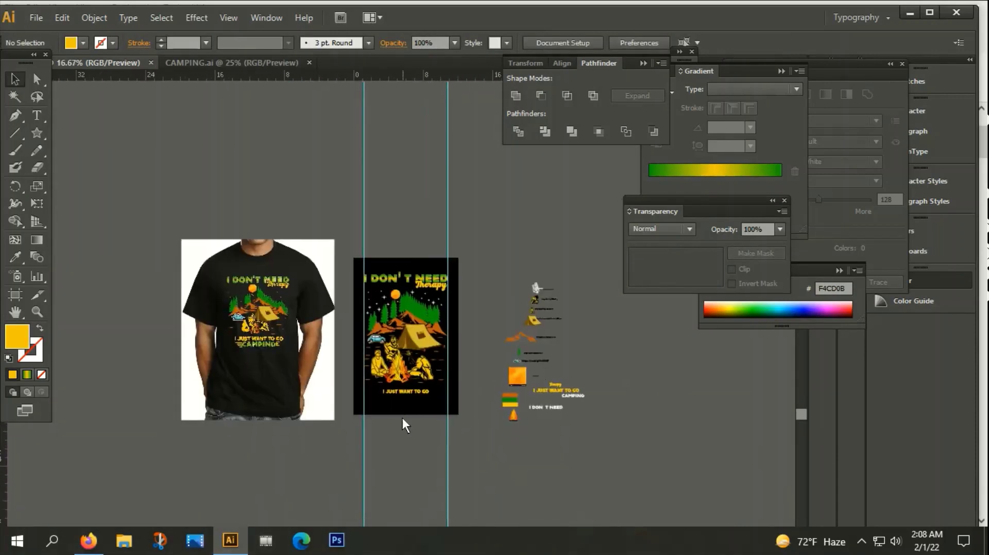
scroll(399, 407, "up", 2)
scroll(397, 395, "up", 3)
Step: Enlarge the I JUST WANT TO GO outlines from their centre and nudge them up twice
double_click(418, 366)
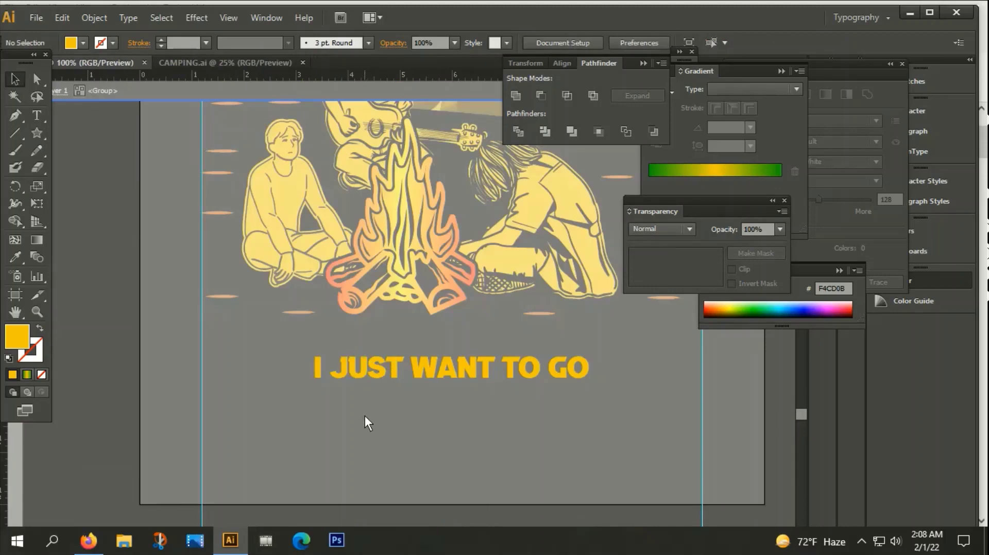
double_click(366, 415)
left_click(332, 361)
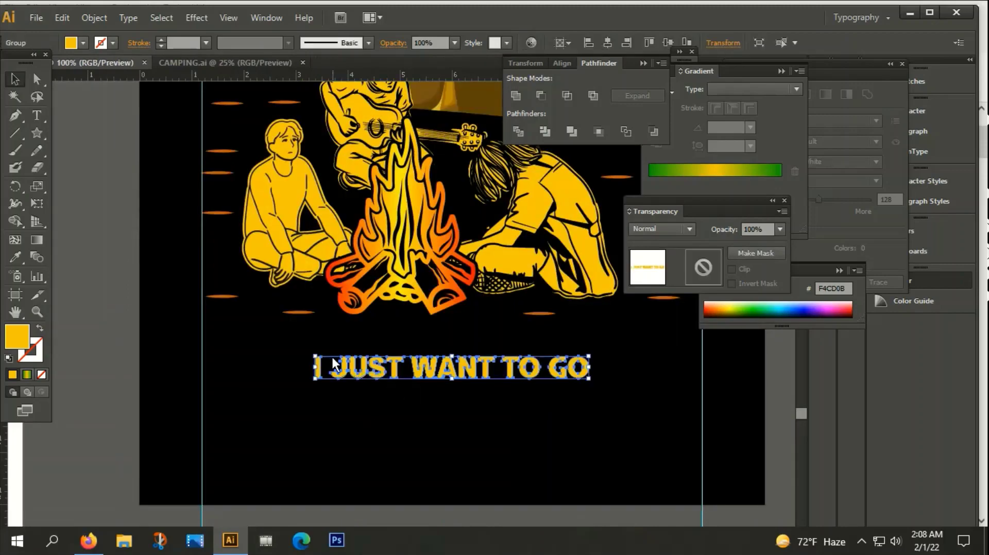
left_click_drag(315, 357, 255, 302)
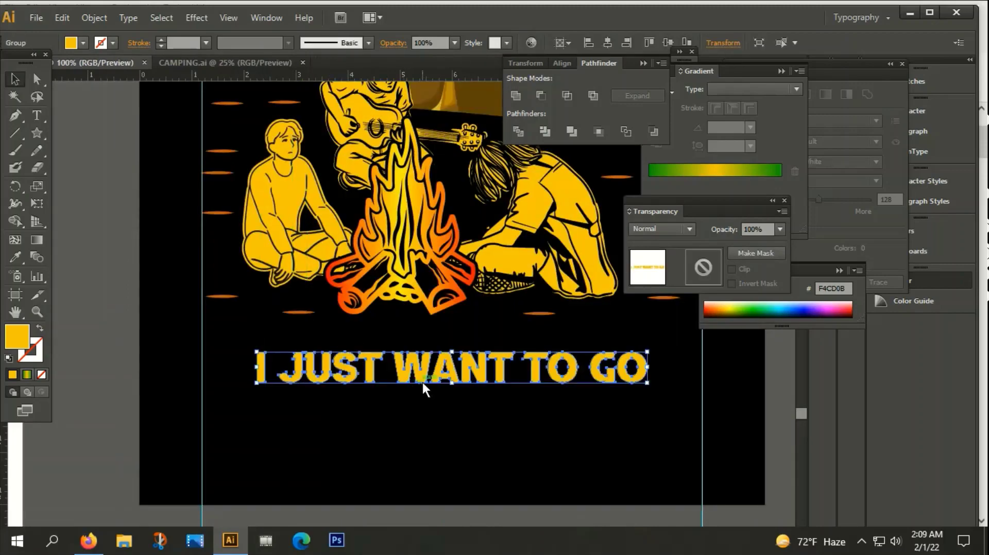
key("Up")
key("Up")
key("Up")
key("Up")
key("Up")
key("Up")
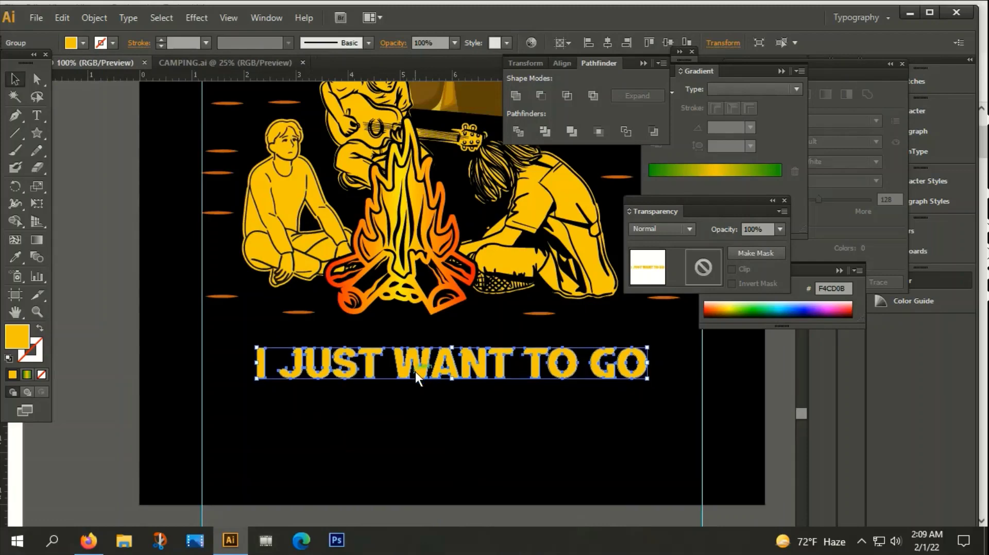
key("Up")
key("Up")
key("Up")
key("Up")
key("Up")
key("Up")
key("Up")
key("Up")
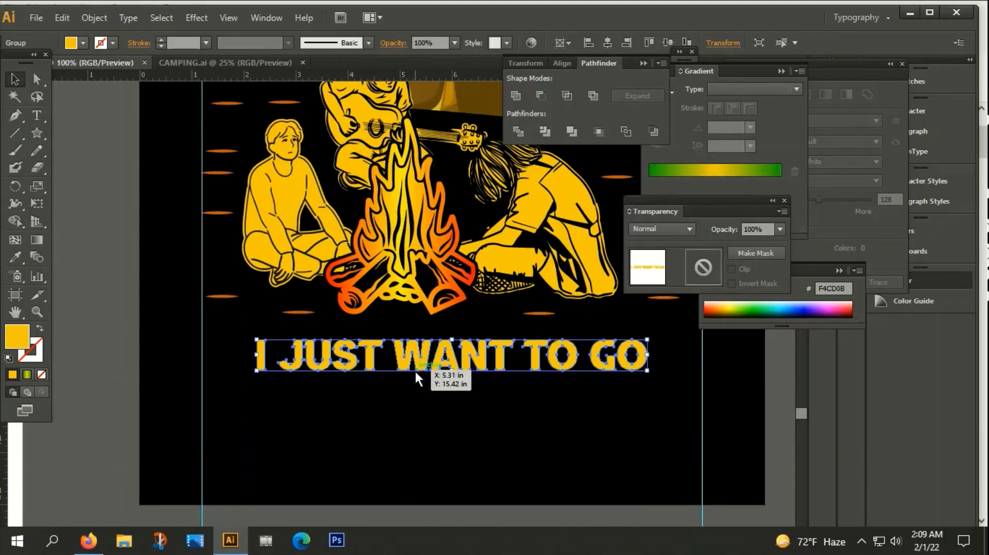
Step: Move the CAMPING text onto the artboard below TO GO
left_click(408, 374)
scroll(406, 374, "down", 5)
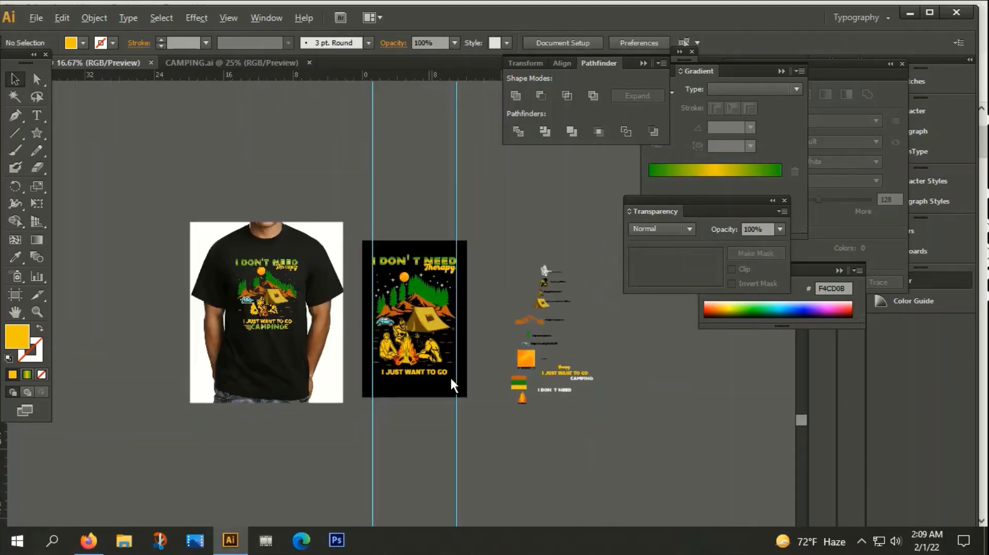
scroll(539, 398, "up", 3)
scroll(585, 376, "up", 1)
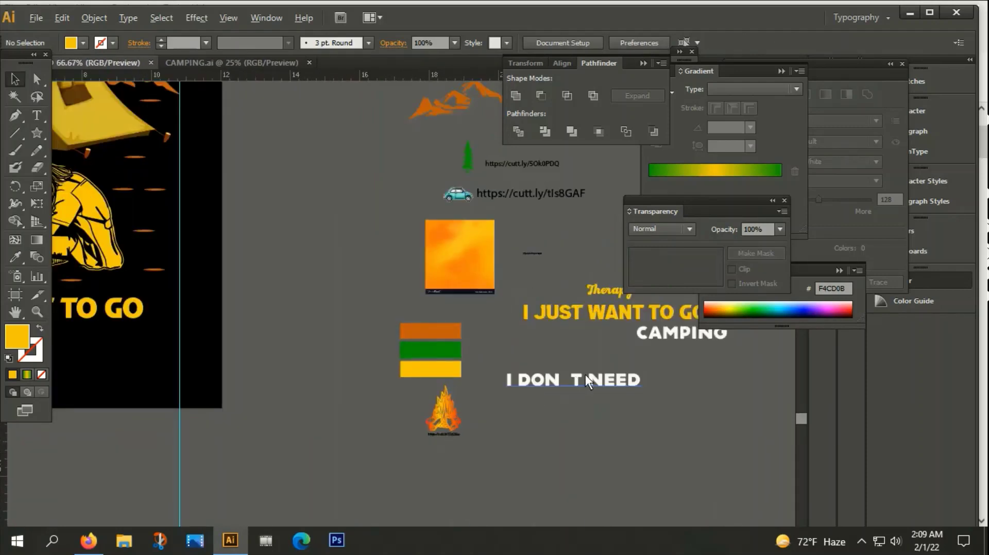
double_click(688, 333)
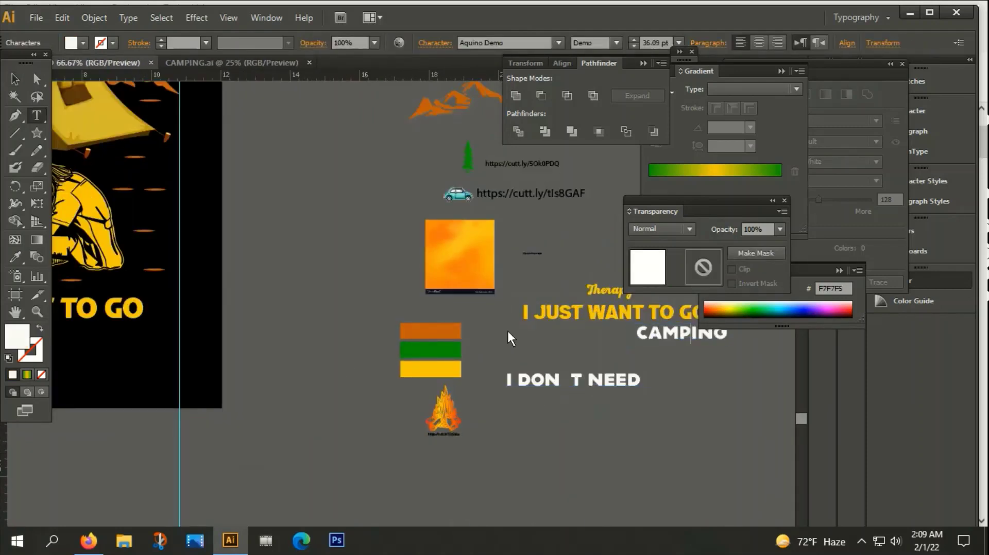
left_click(14, 79)
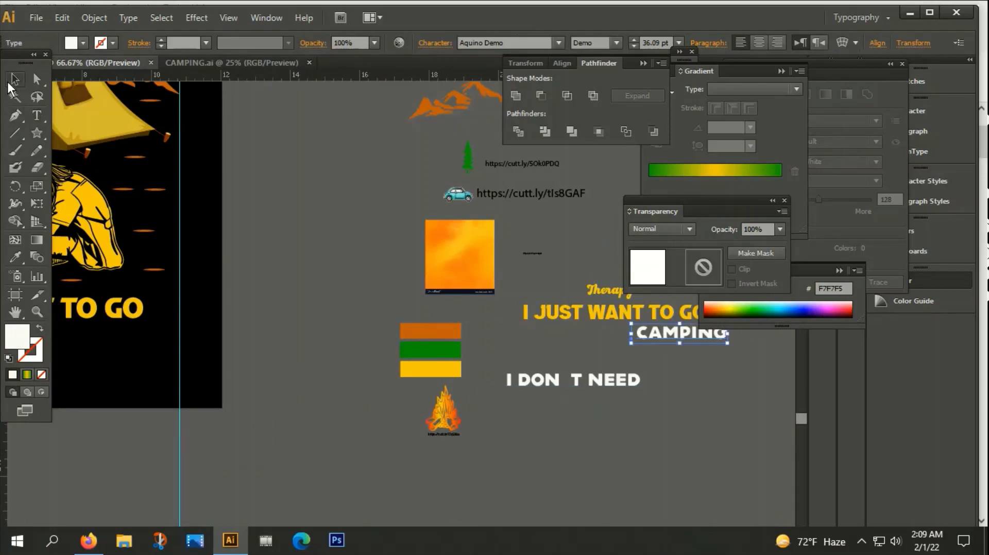
left_click_drag(665, 333, 110, 360)
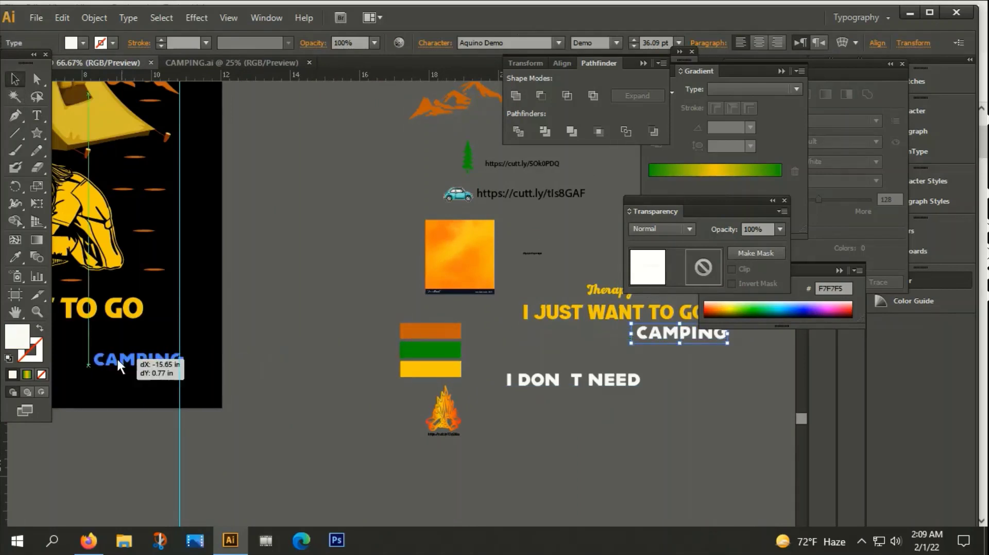
scroll(341, 415, "left", 3)
Step: Outline CAMPING, scale it about twice as large, place it under the headline, and drag out a vertical guide
right_click(297, 367)
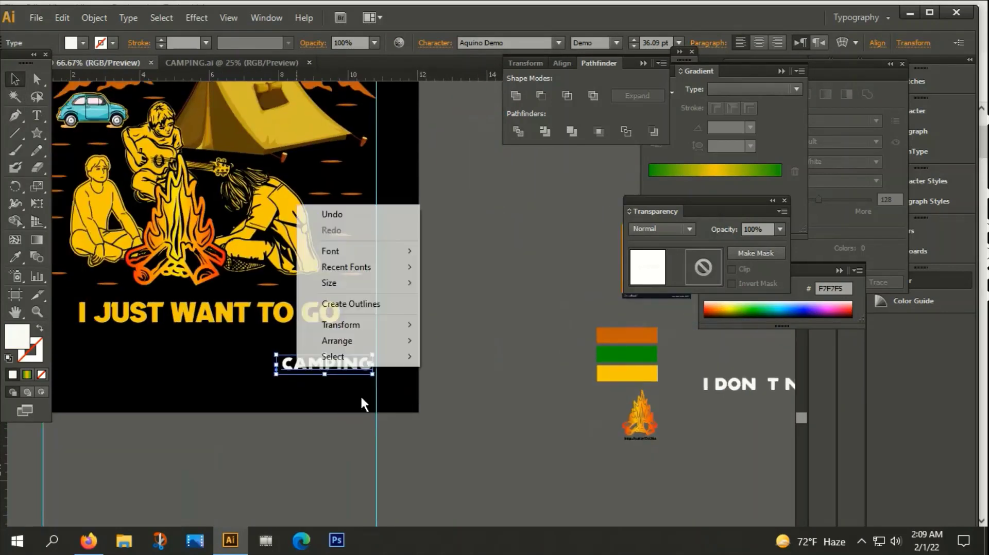
left_click(346, 305)
left_click(345, 365)
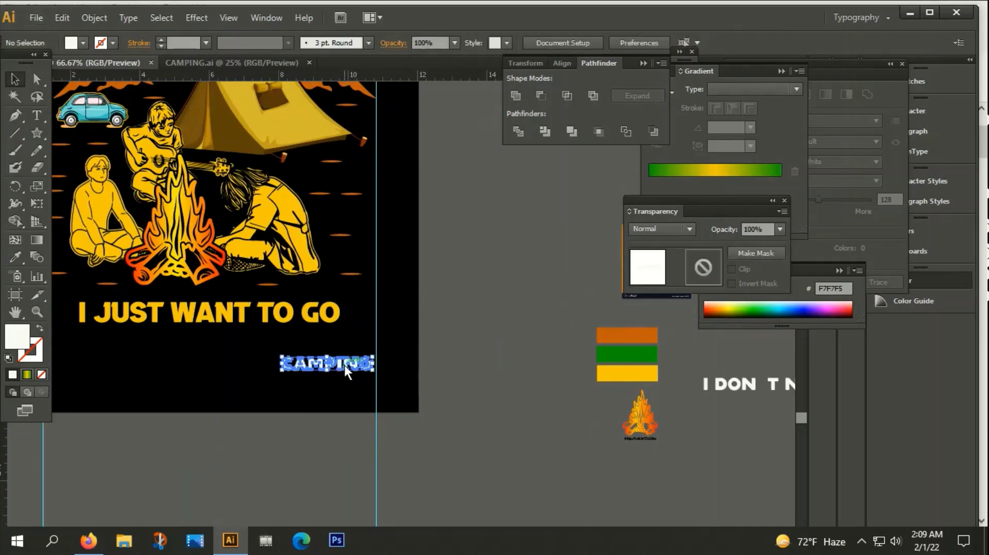
left_click_drag(374, 370, 426, 400)
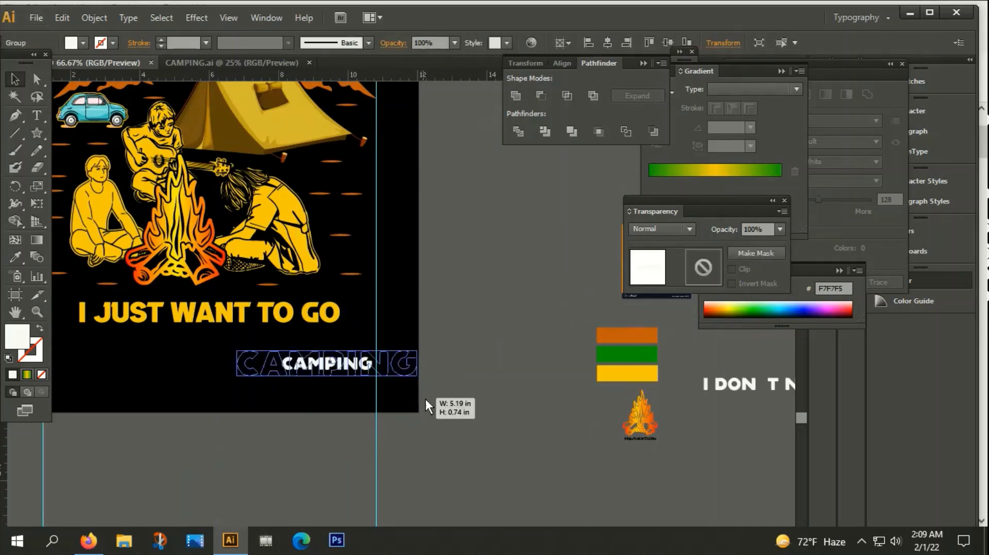
left_click_drag(353, 373, 106, 338)
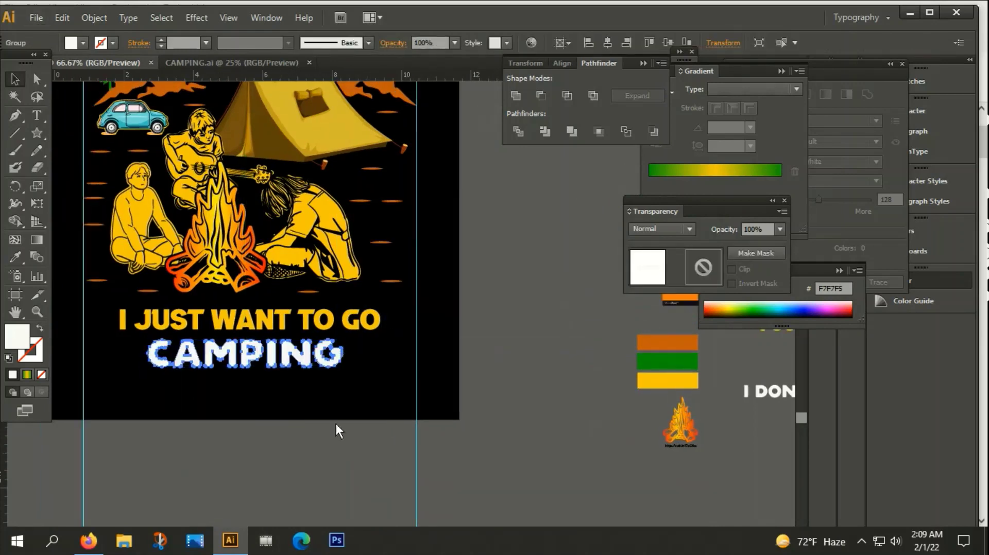
double_click(343, 381)
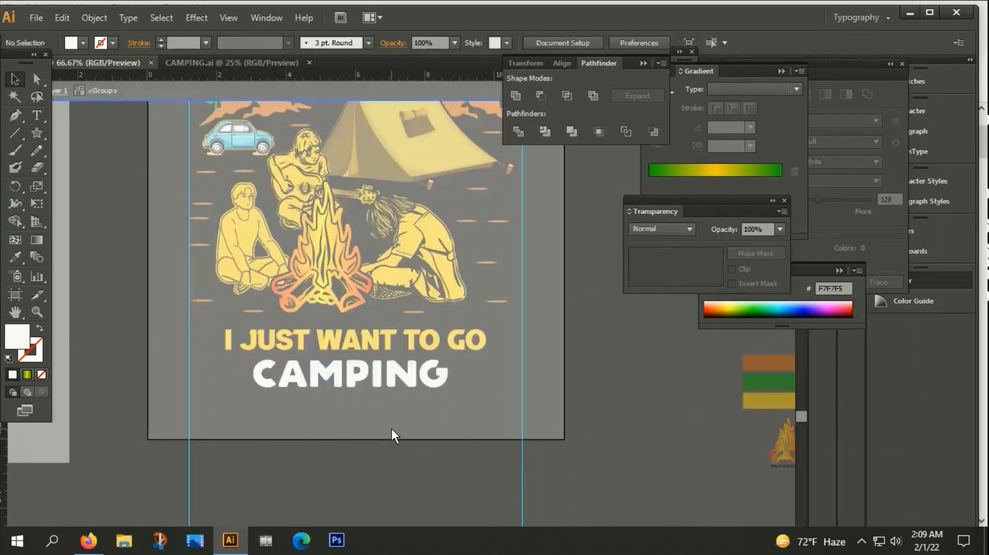
double_click(524, 388)
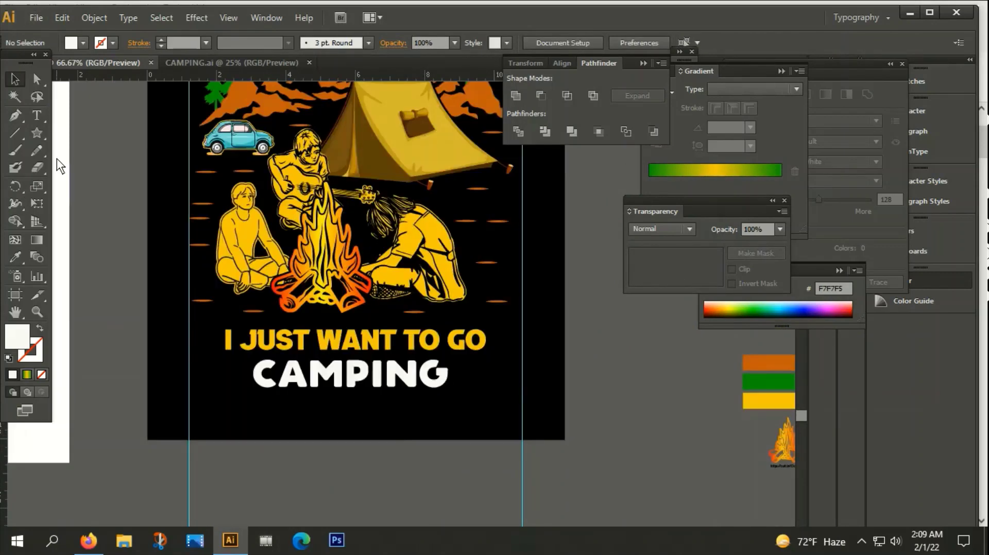
left_click_drag(4, 453, 224, 437)
Step: Unlock the guides and snap them to the left edge of I and the right edge of GO
scroll(244, 351, "up", 6)
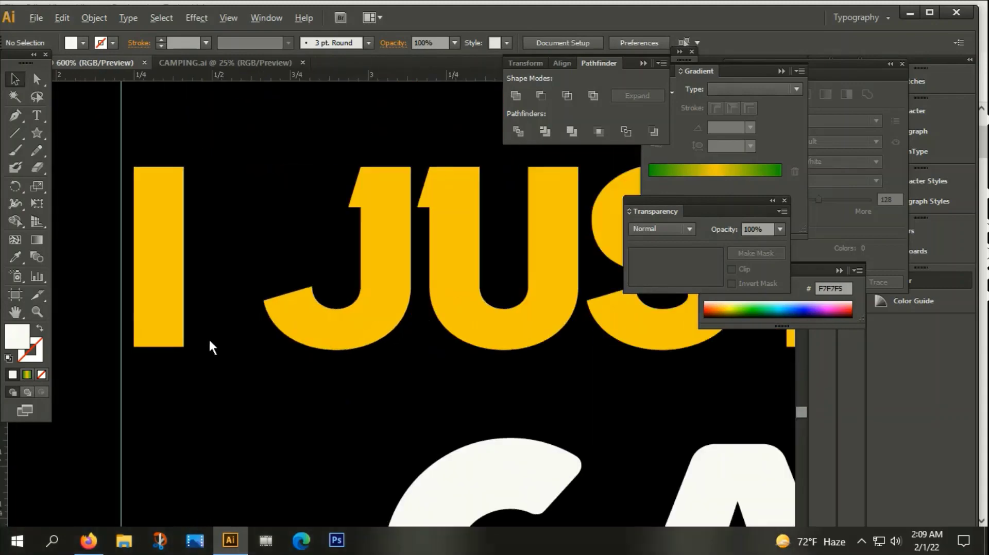
right_click(120, 392)
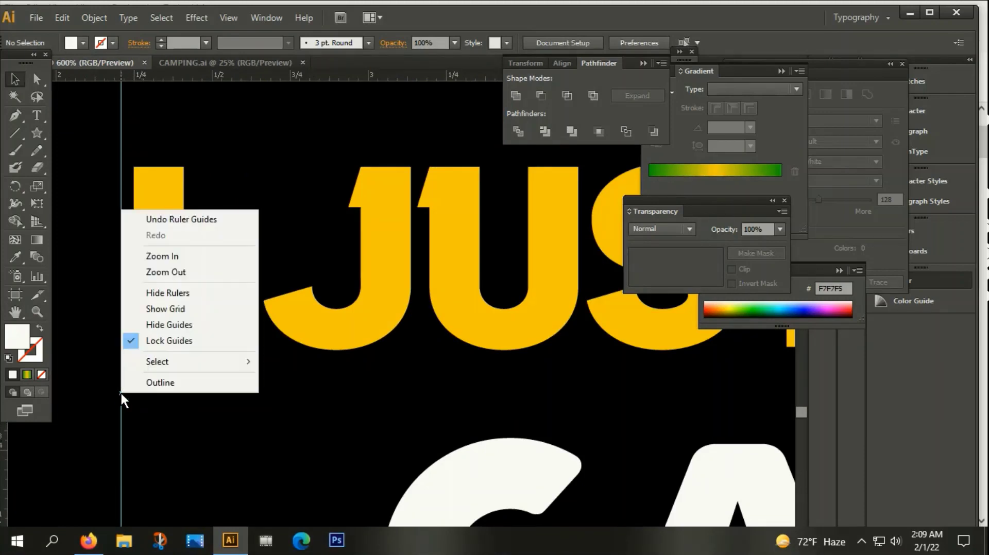
left_click(168, 341)
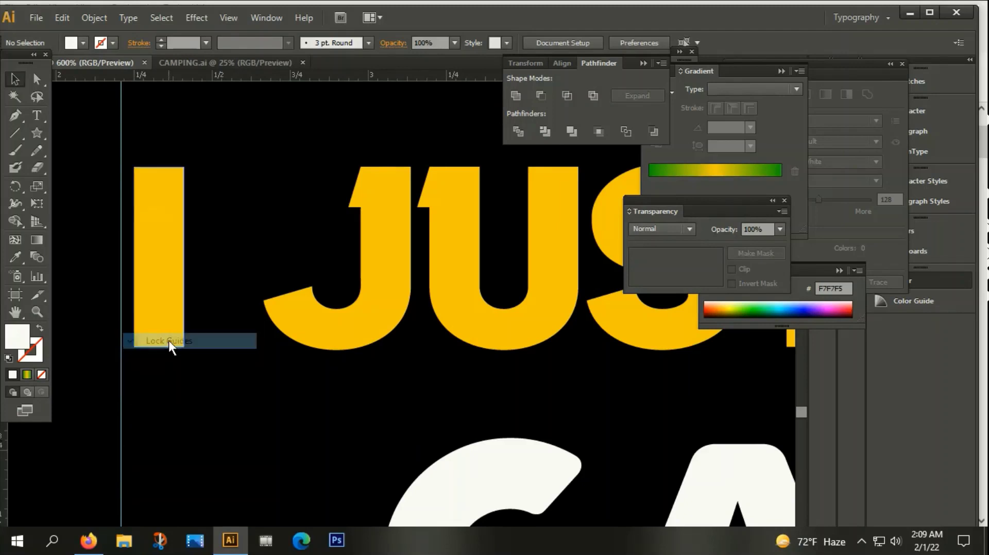
left_click_drag(121, 424, 131, 422)
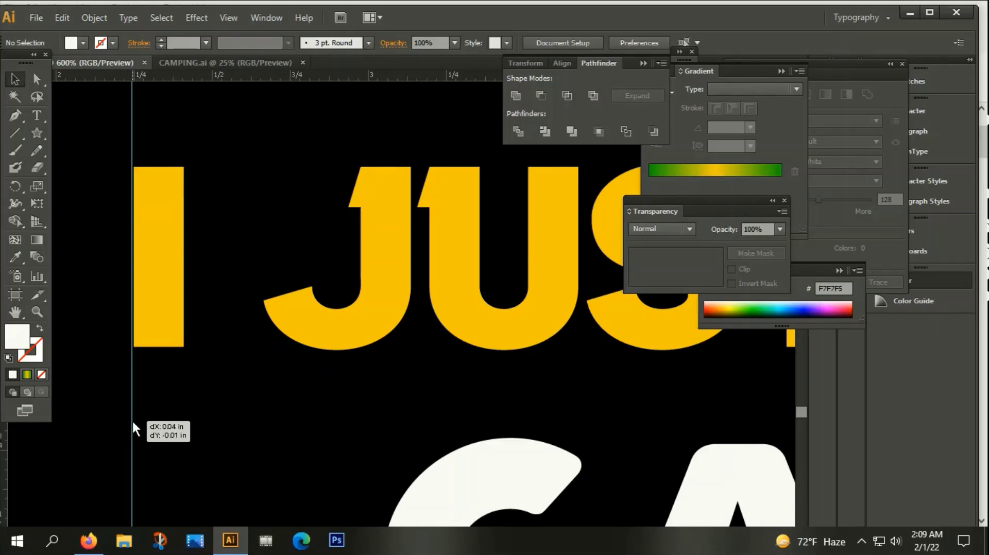
scroll(132, 421, "down", 3)
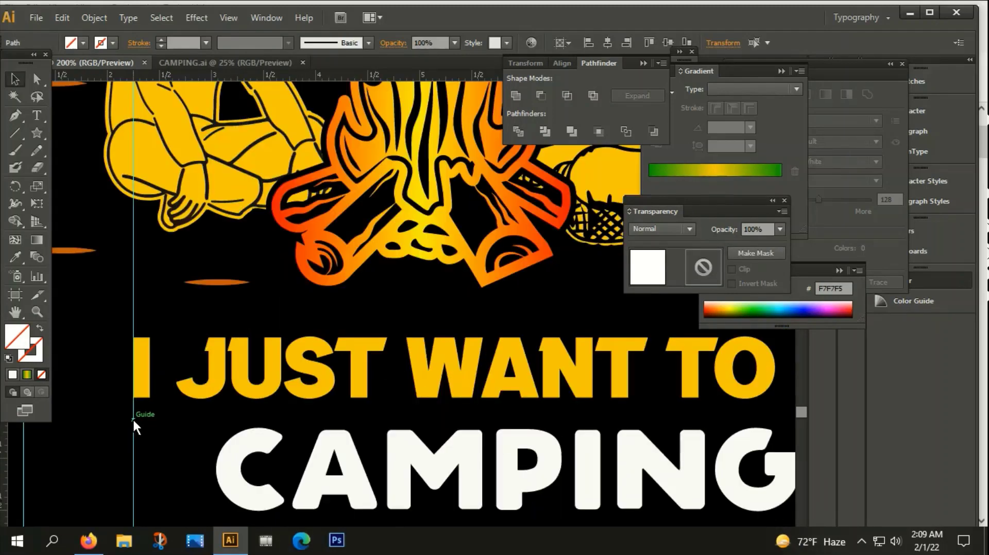
left_click_drag(133, 419, 779, 443)
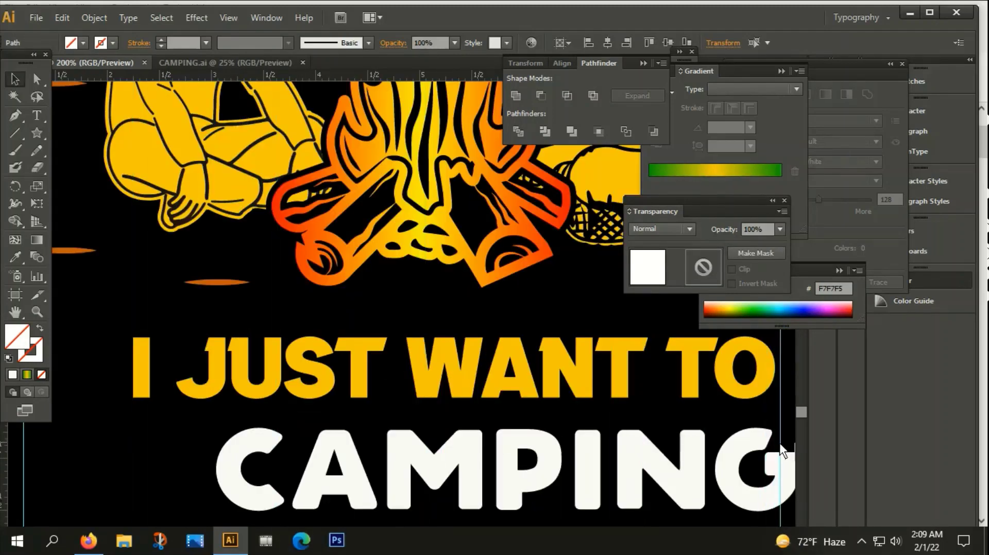
left_click_drag(780, 443, 775, 443)
left_click_drag(722, 422, 299, 378)
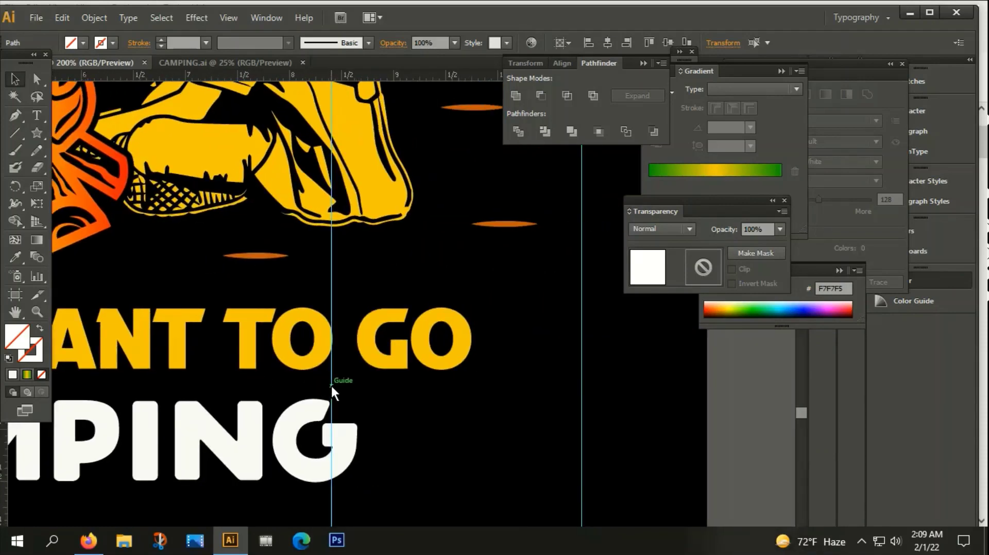
left_click_drag(333, 387, 471, 397)
scroll(465, 395, "down", 3)
Step: Select CAMPING with the headline and align them to a common horizontal centre
scroll(465, 391, "down", 2)
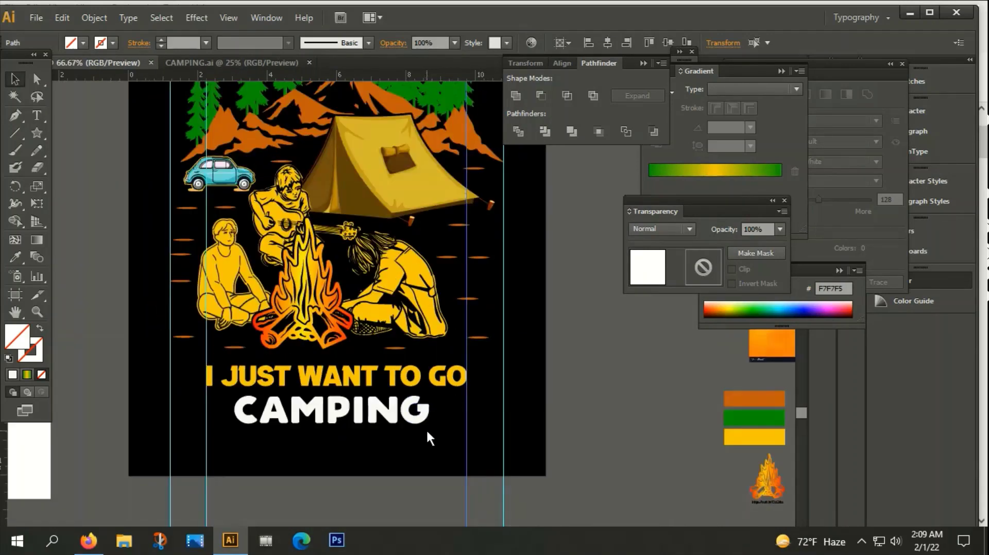
left_click(425, 429)
left_click_drag(416, 471, 442, 401)
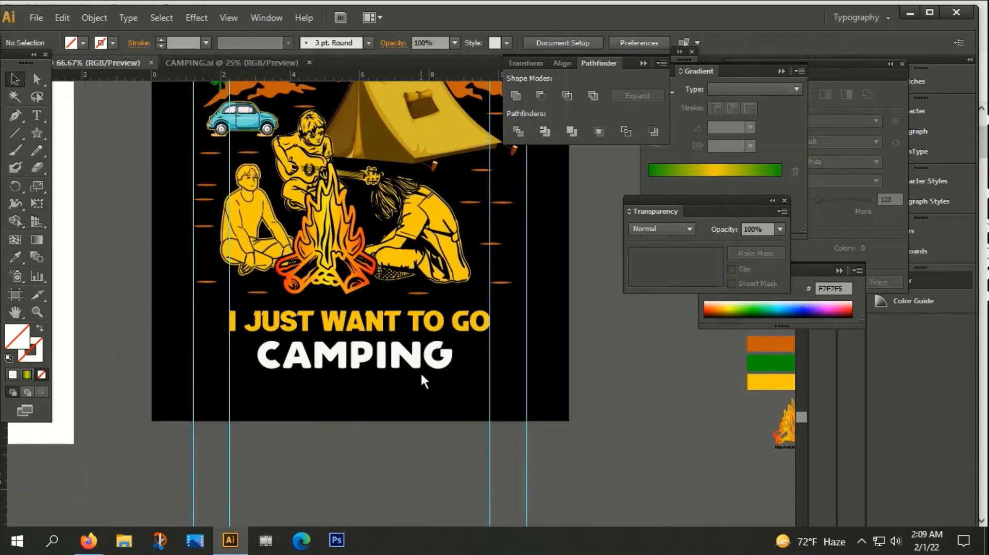
double_click(408, 357)
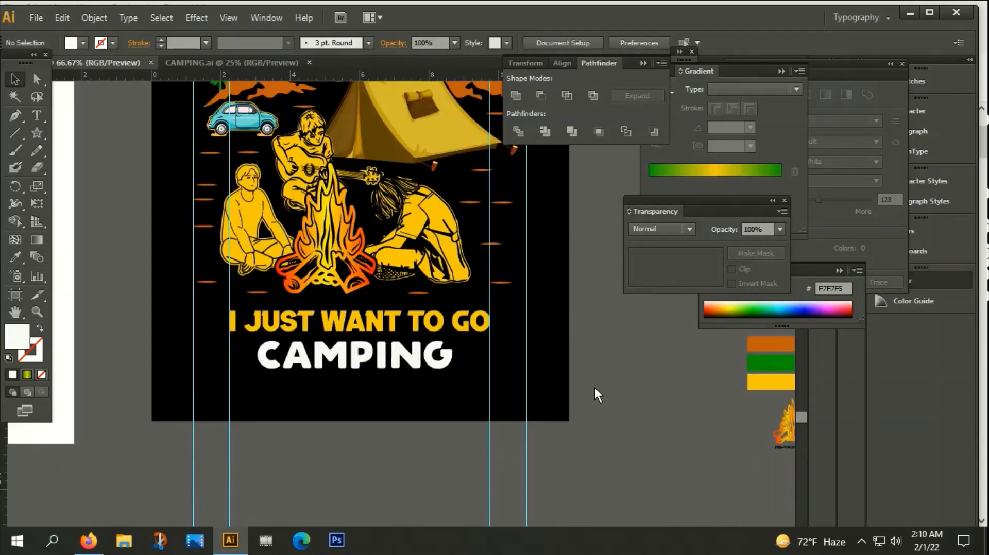
scroll(334, 371, "up", 2)
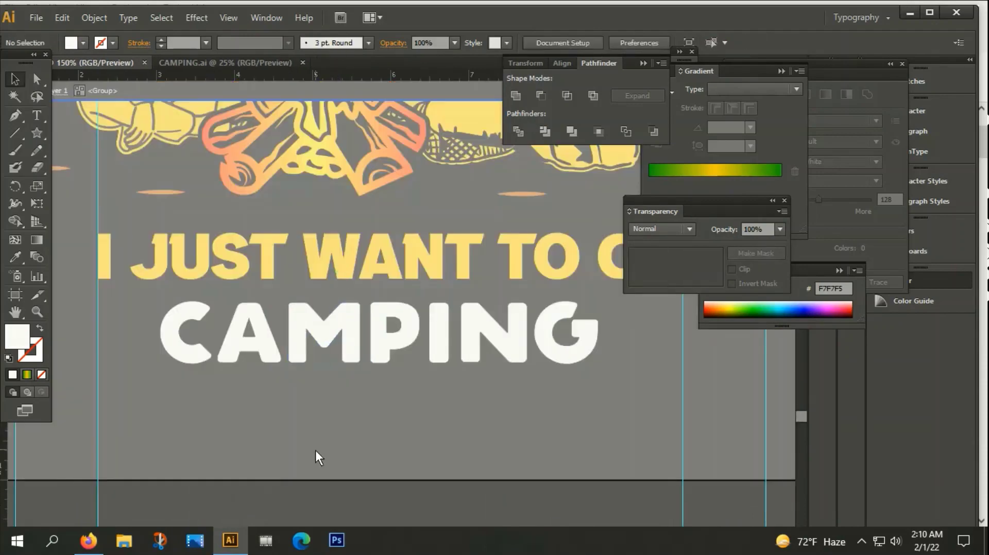
double_click(283, 502)
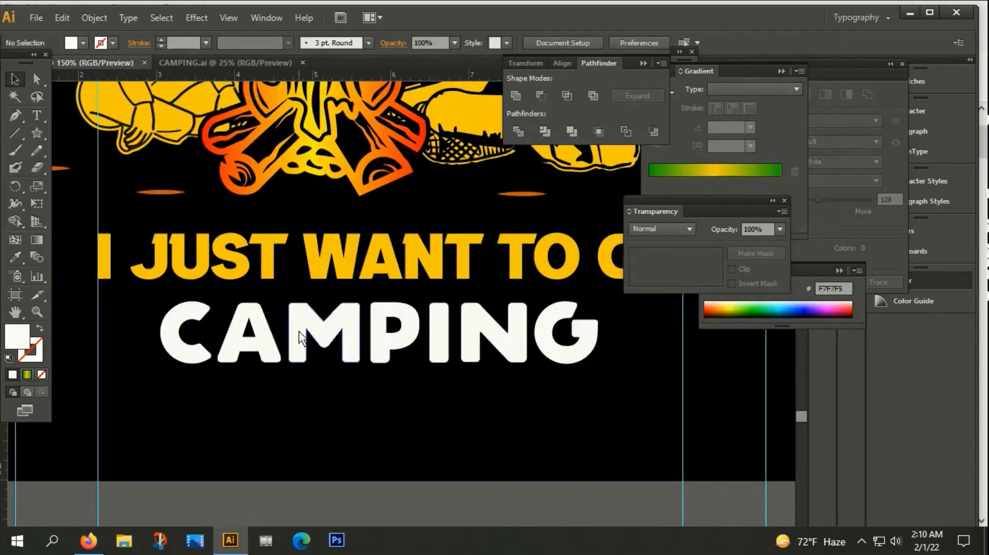
double_click(299, 332)
double_click(280, 489)
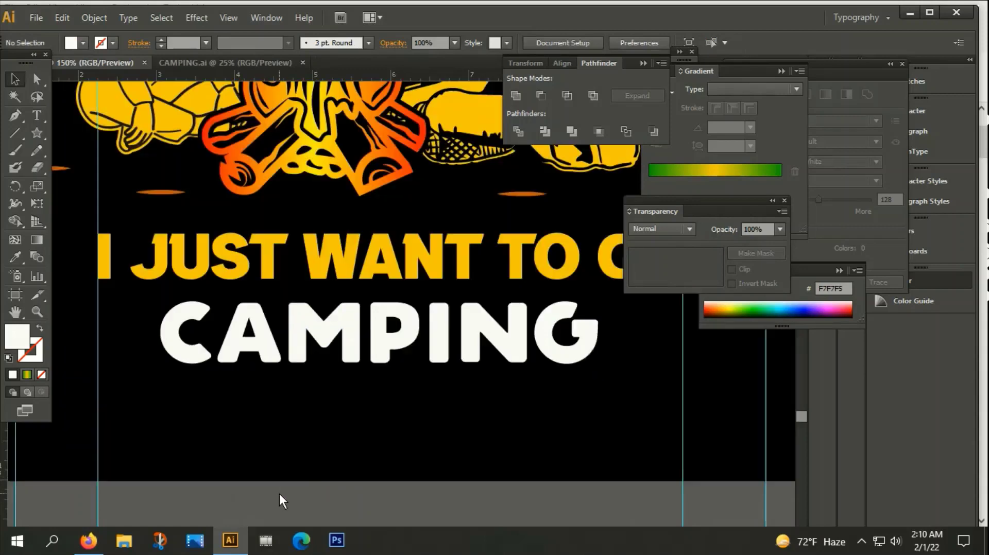
left_click(298, 337)
left_click(311, 253, "shift")
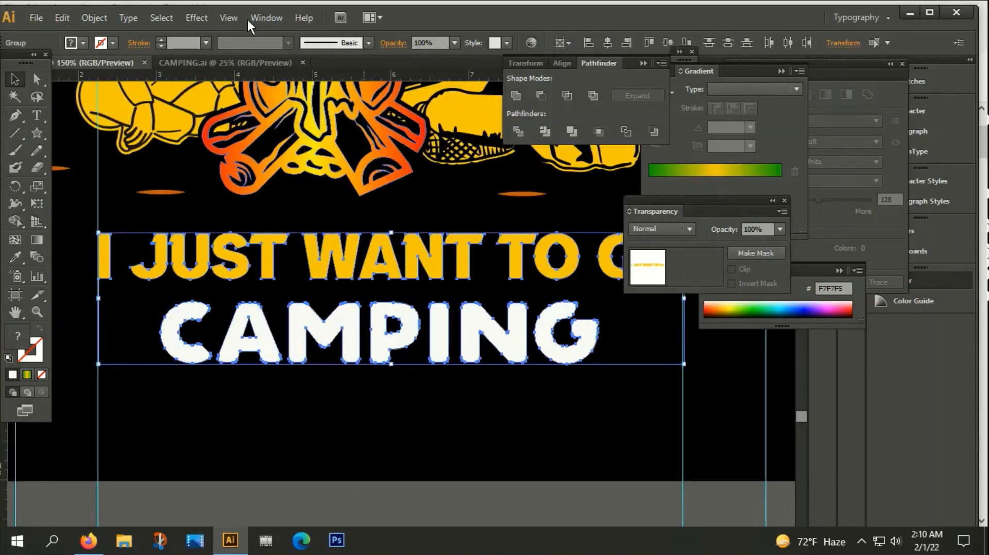
left_click(606, 43)
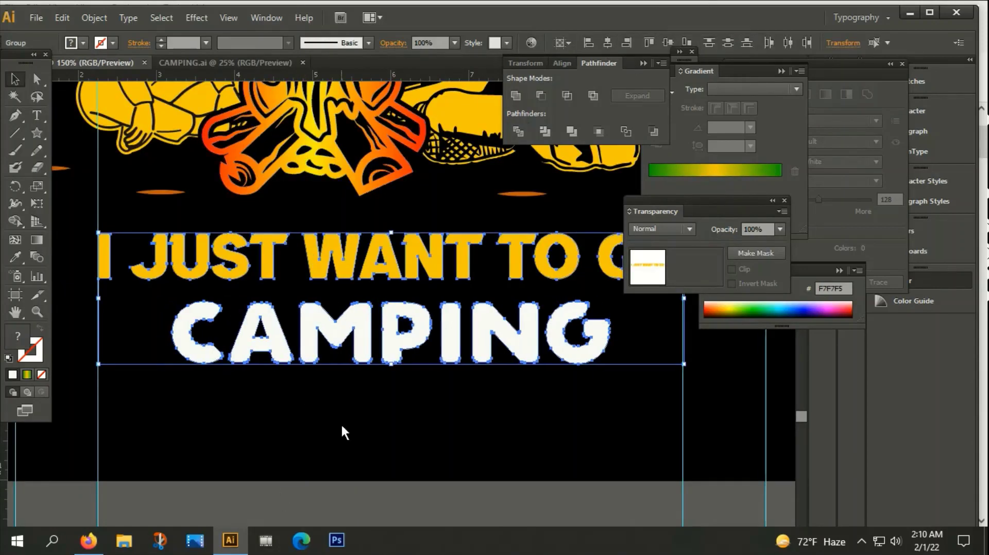
Step: Nudge CAMPING up closer to the headline and zoom out to view the design
left_click(405, 426)
double_click(395, 356)
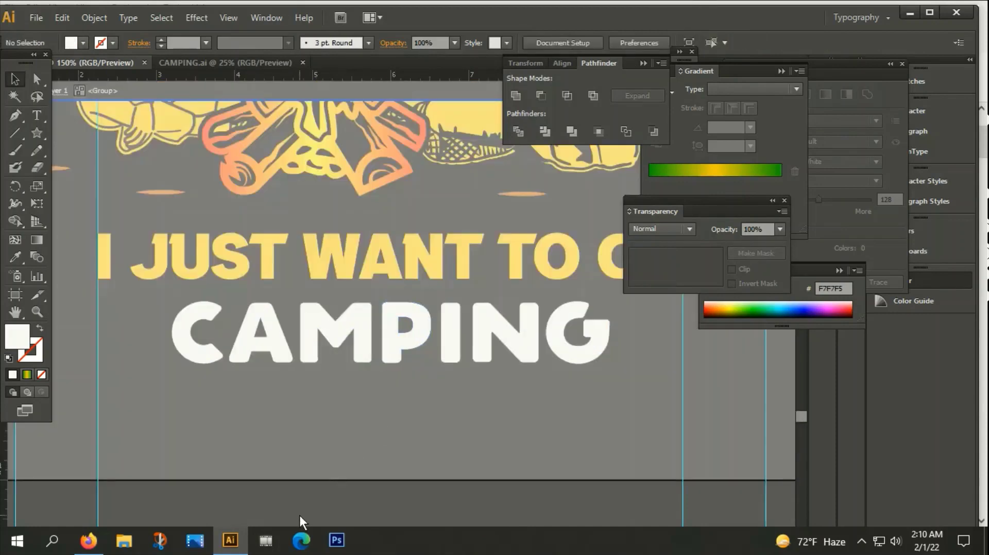
double_click(299, 514)
left_click(358, 324)
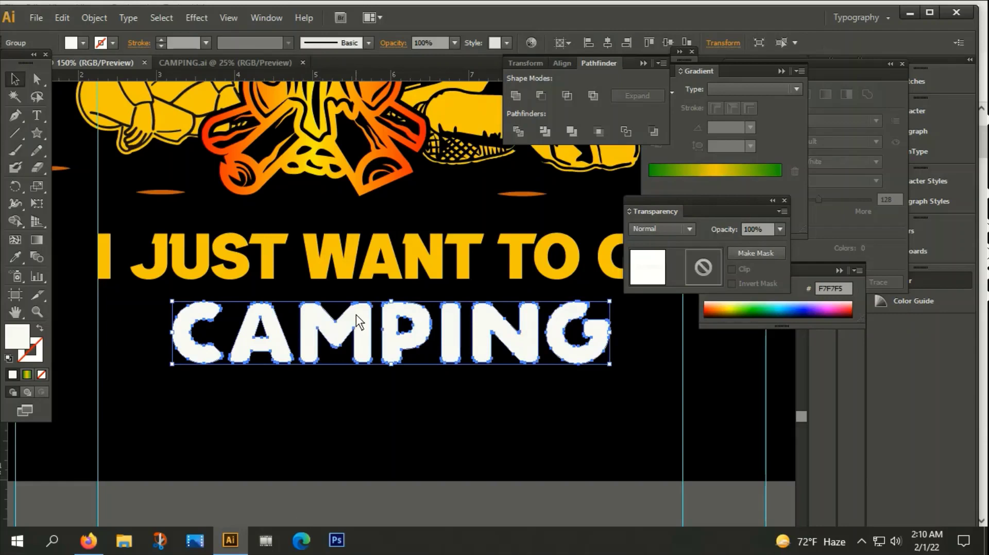
key("Up")
key("Up")
key("Up")
key("Up")
key("Up")
key("Up")
left_click_drag(356, 314, 357, 308)
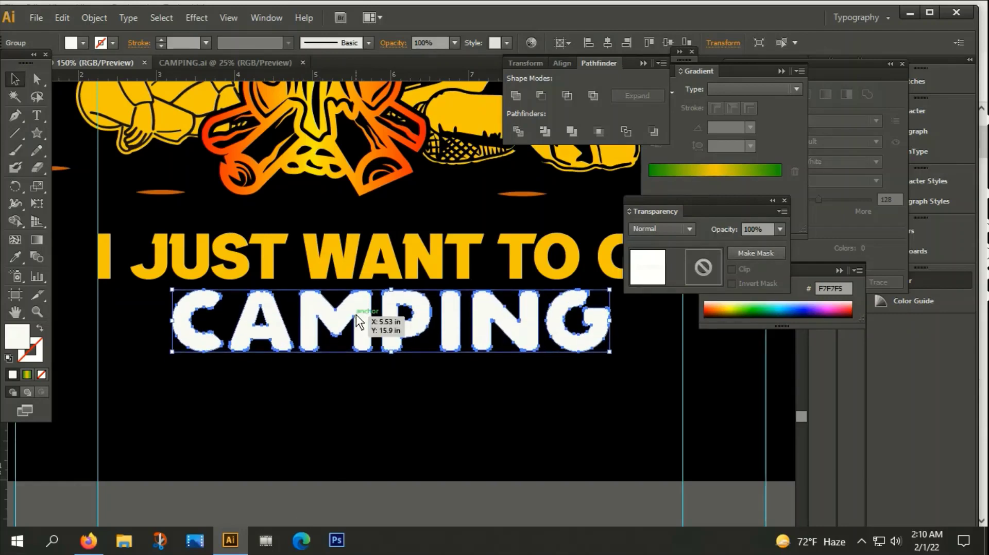
left_click(405, 499)
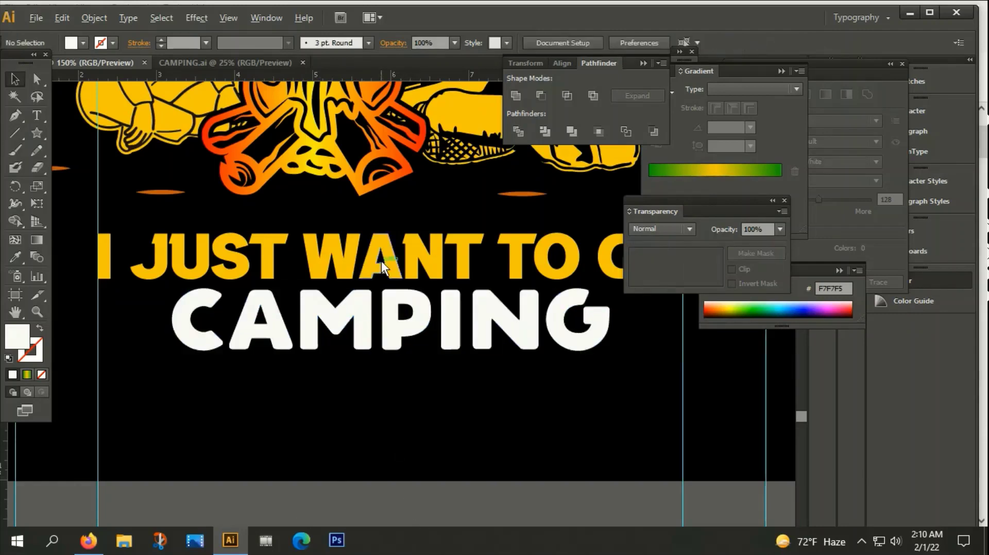
key("ctrl+minus")
key("ctrl+minus")
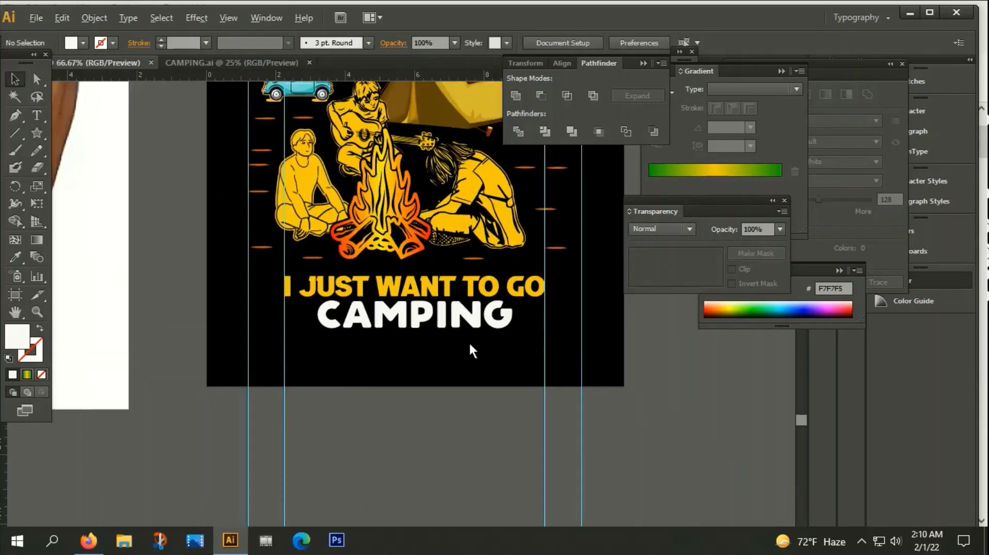
Step: Lock the guides in place
left_click(17, 134)
scroll(278, 330, "up", 2)
scroll(294, 324, "up", 1)
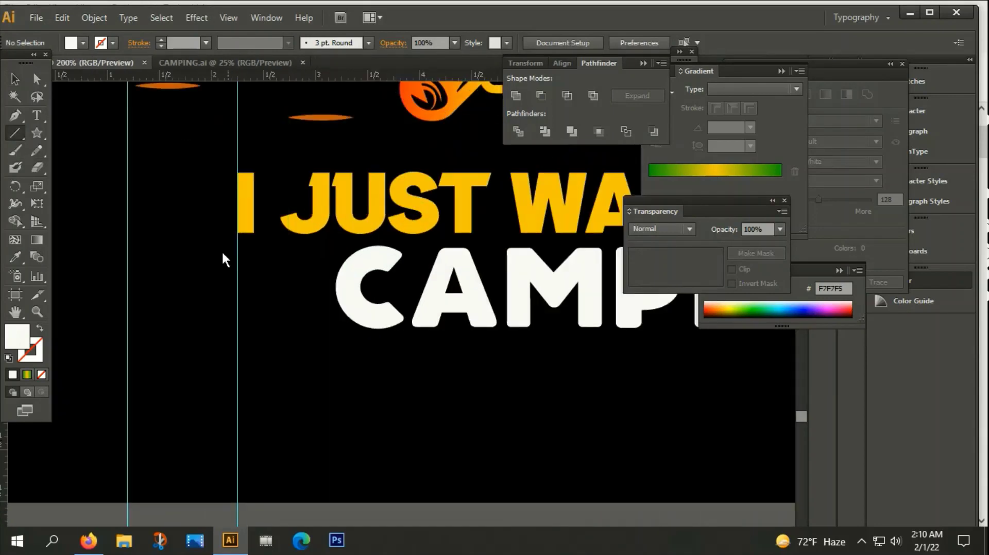
scroll(245, 267, "up", 1)
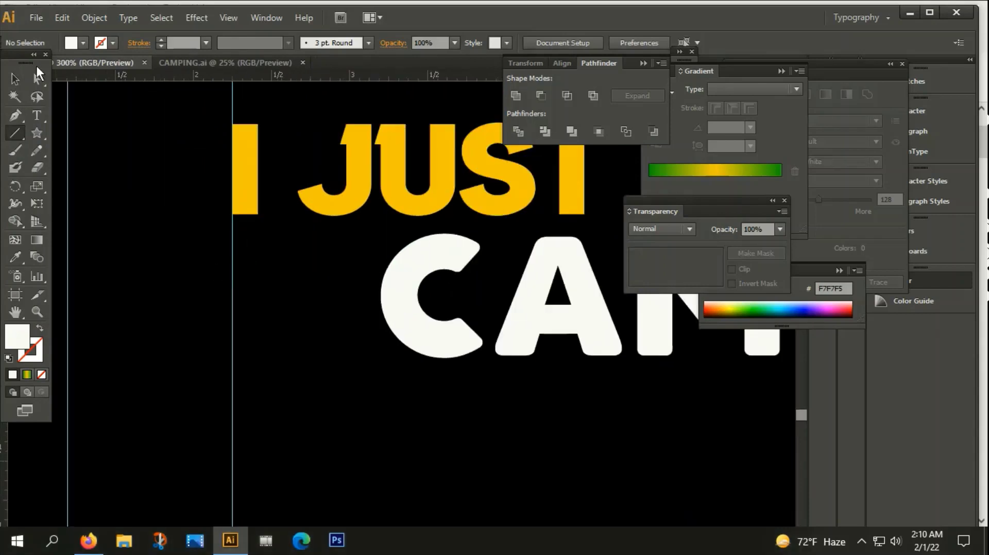
left_click(14, 78)
right_click(233, 321)
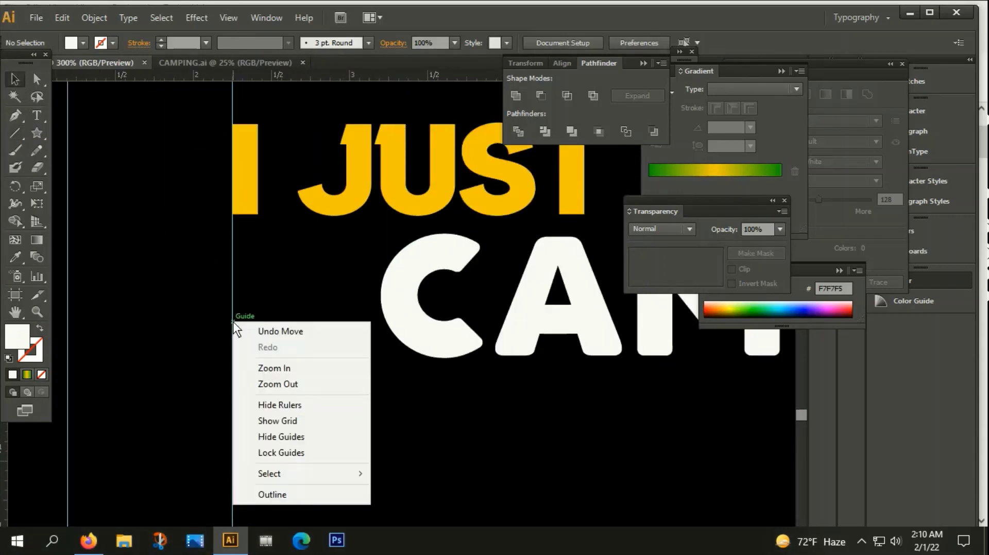
left_click(268, 455)
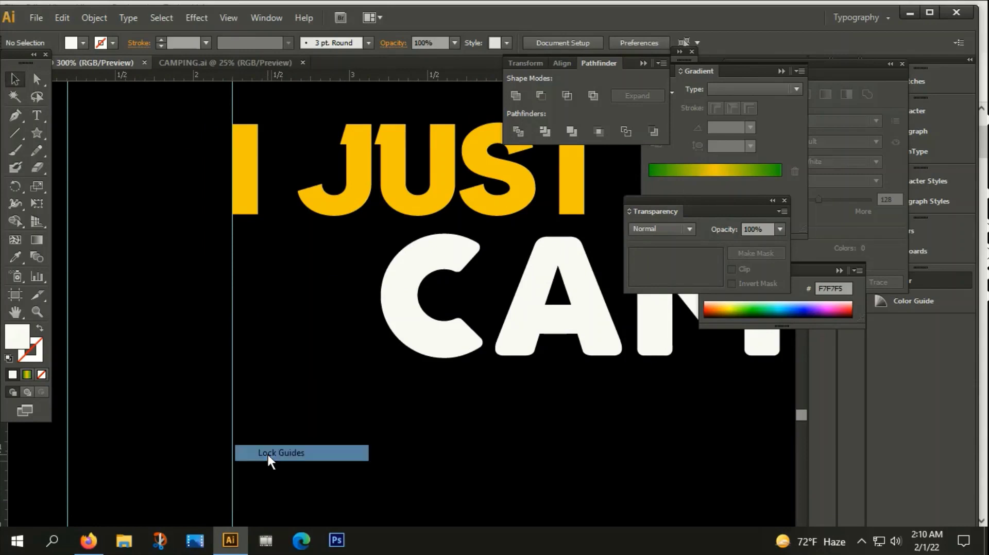
Step: Draw a short horizontal line from the left guide ending just short of the C
left_click(12, 134)
left_click(281, 295)
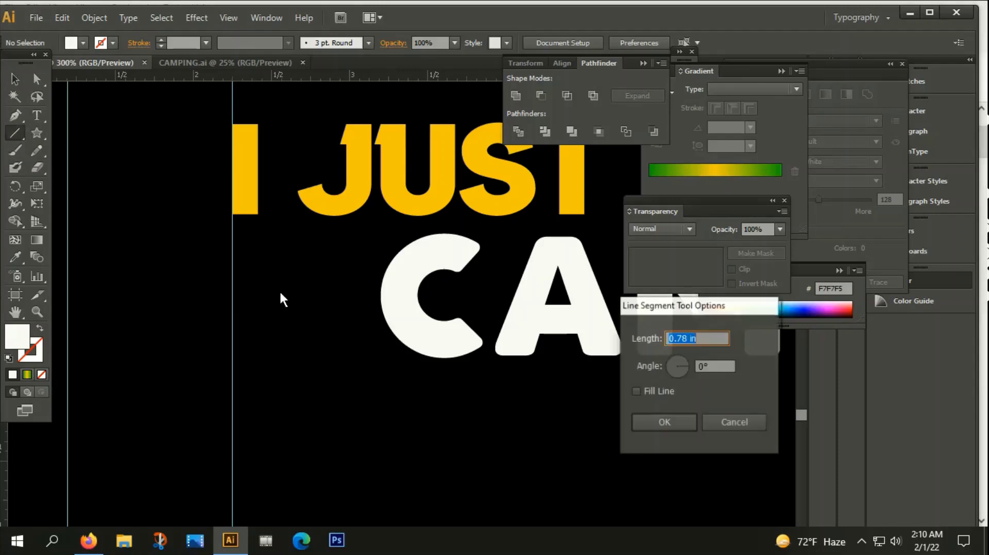
left_click(733, 418)
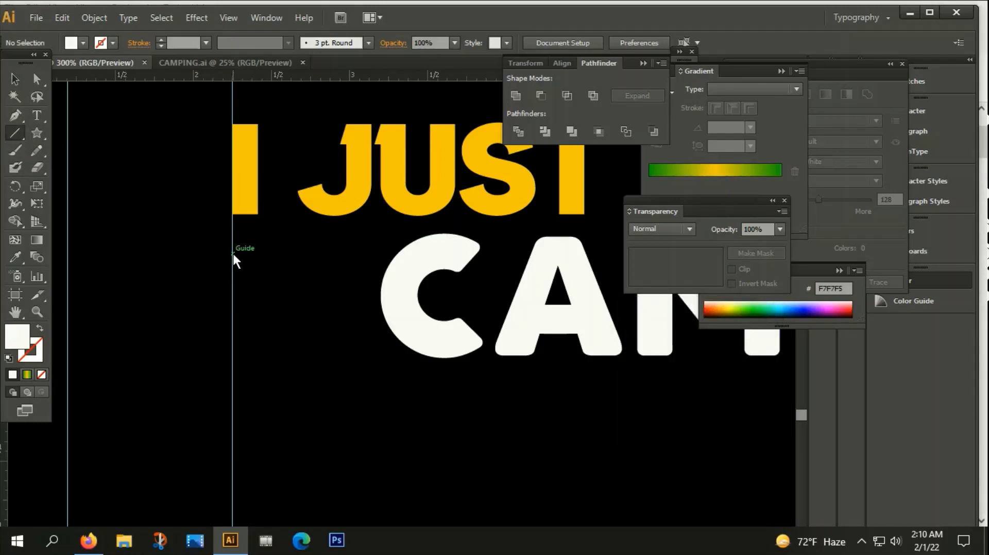
left_click_drag(233, 253, 382, 258)
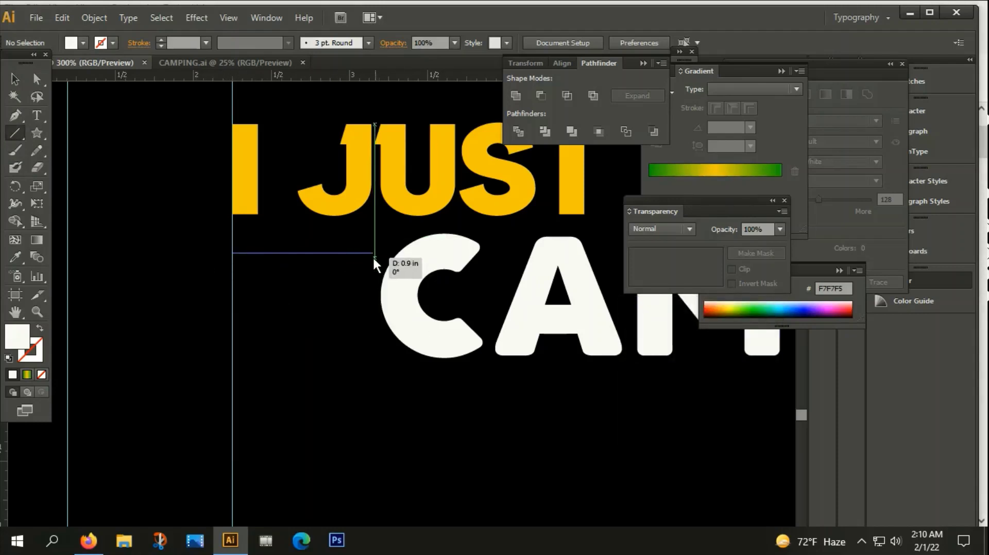
left_click_drag(382, 258, 365, 255)
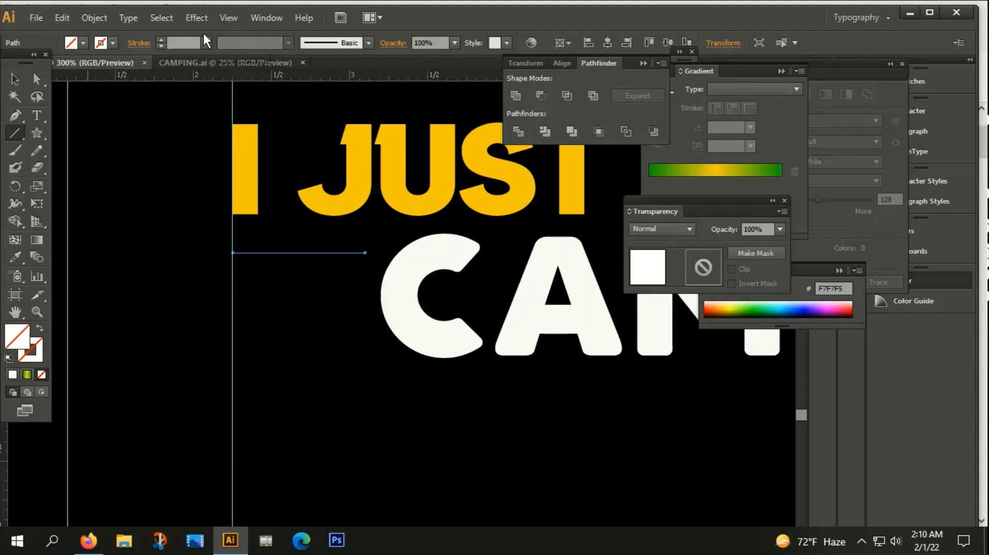
Step: Give the line a 3 pt stroke with the tapering triangle width profile
left_click(162, 39)
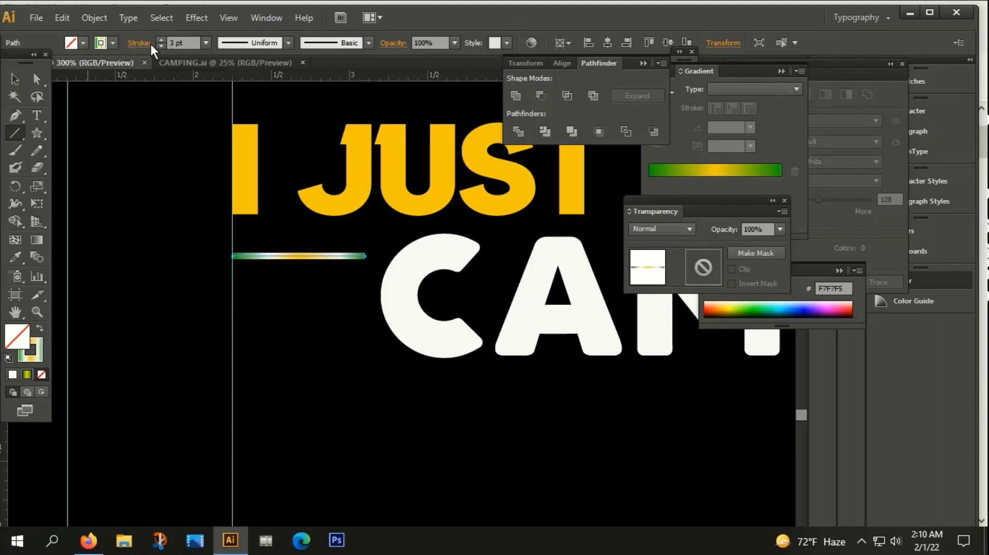
left_click(288, 43)
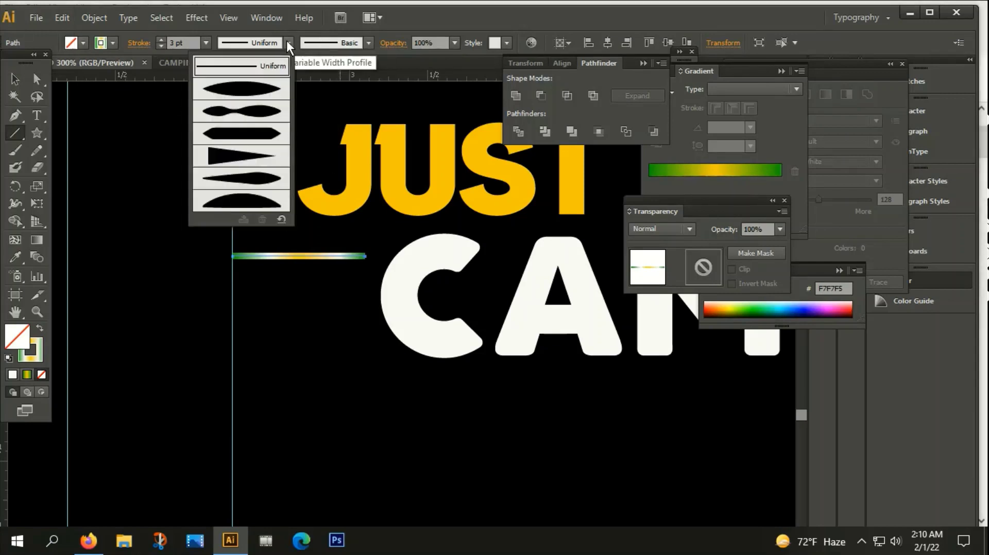
left_click(233, 154)
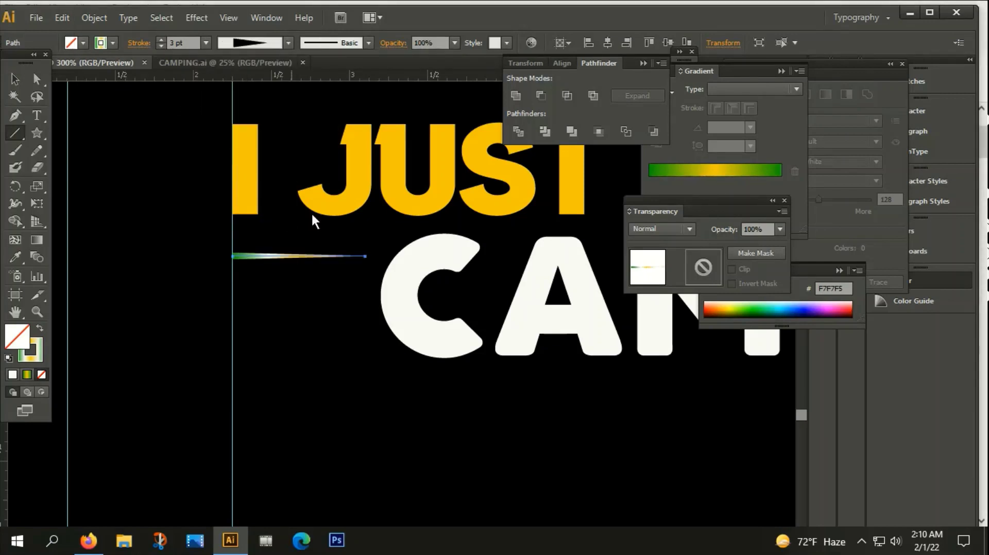
Step: Expand the tapered line's appearance into a filled gradient shape
left_click(14, 77)
left_click(265, 255)
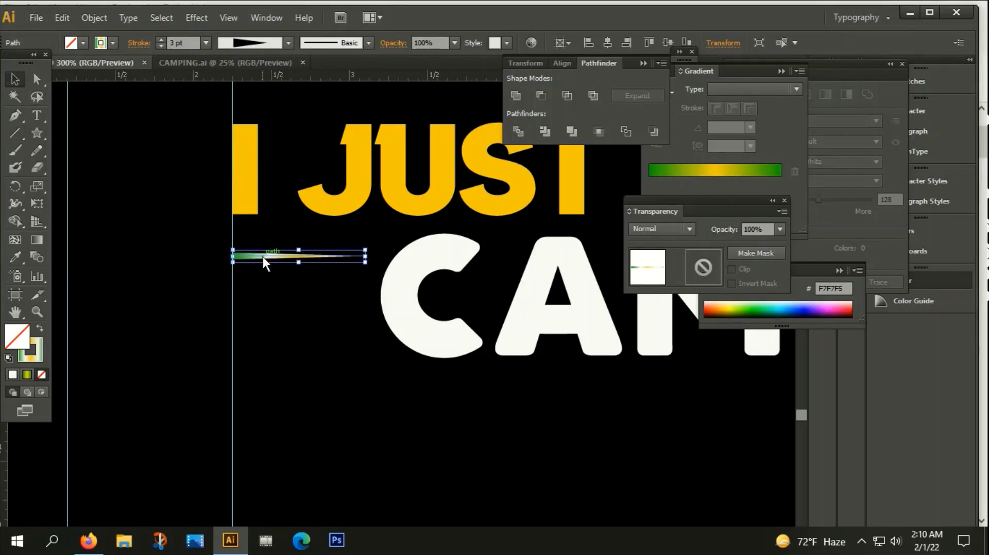
right_click(264, 257)
mouse_move(303, 462)
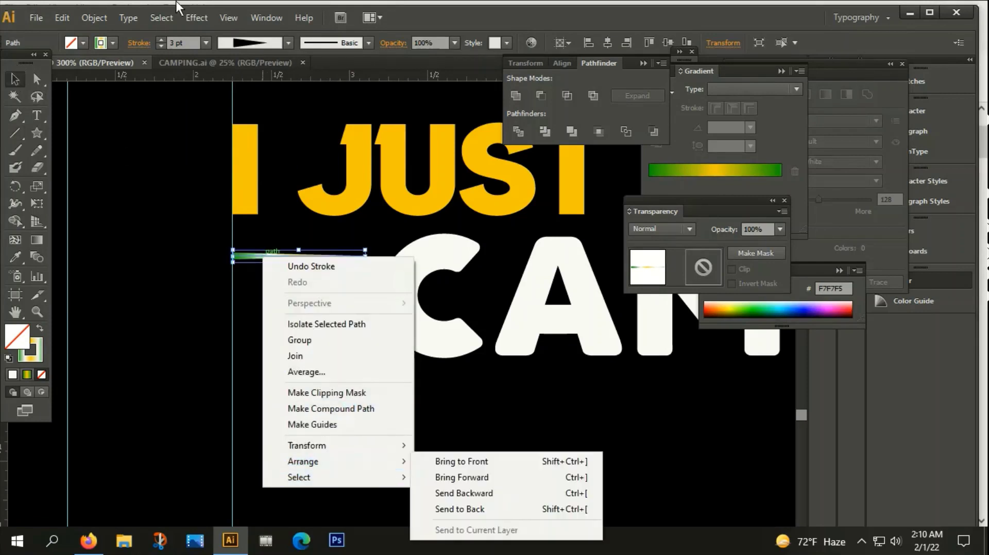
left_click(90, 16)
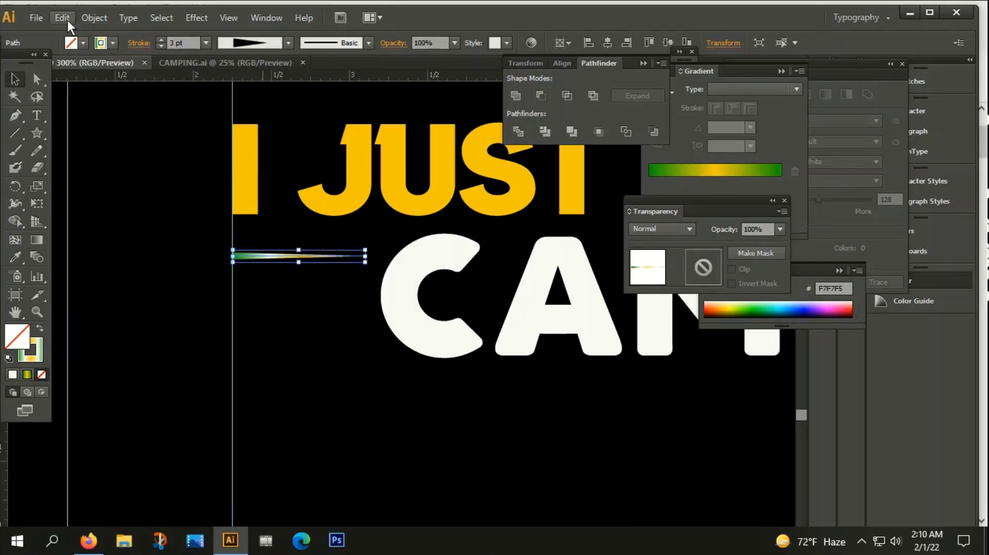
left_click(84, 17)
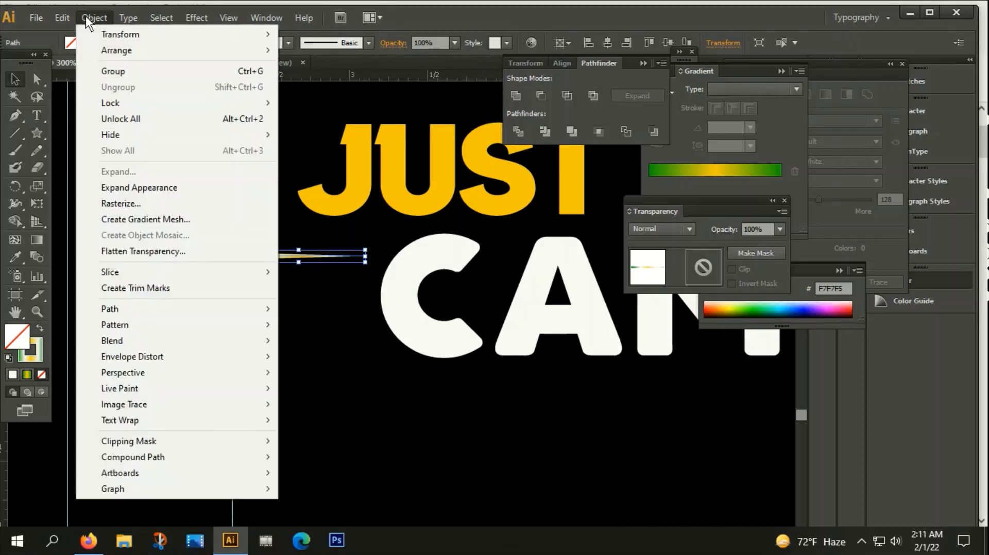
left_click(150, 188)
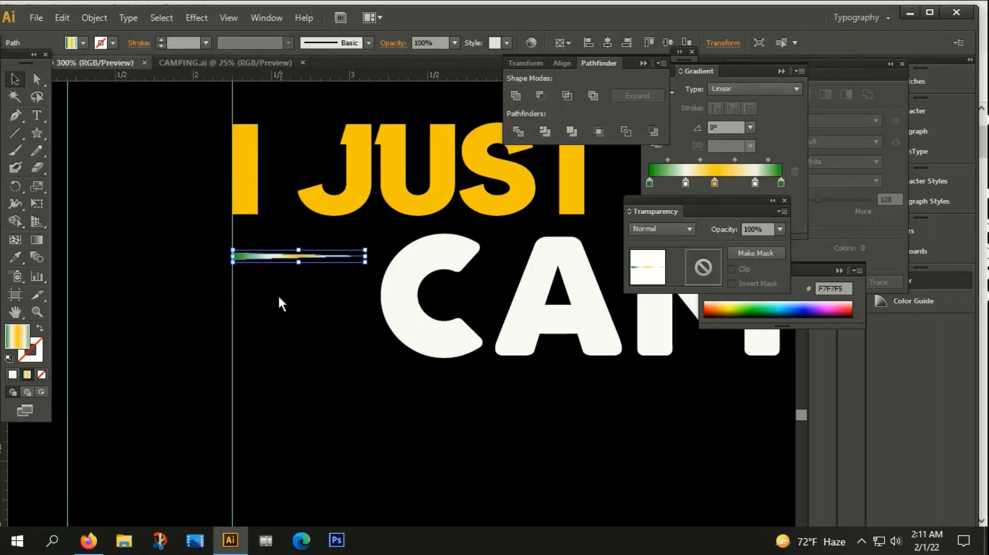
scroll(258, 242, "up", 2, "alt")
scroll(222, 227, "up", 1, "alt")
scroll(347, 207, "up", 1, "alt")
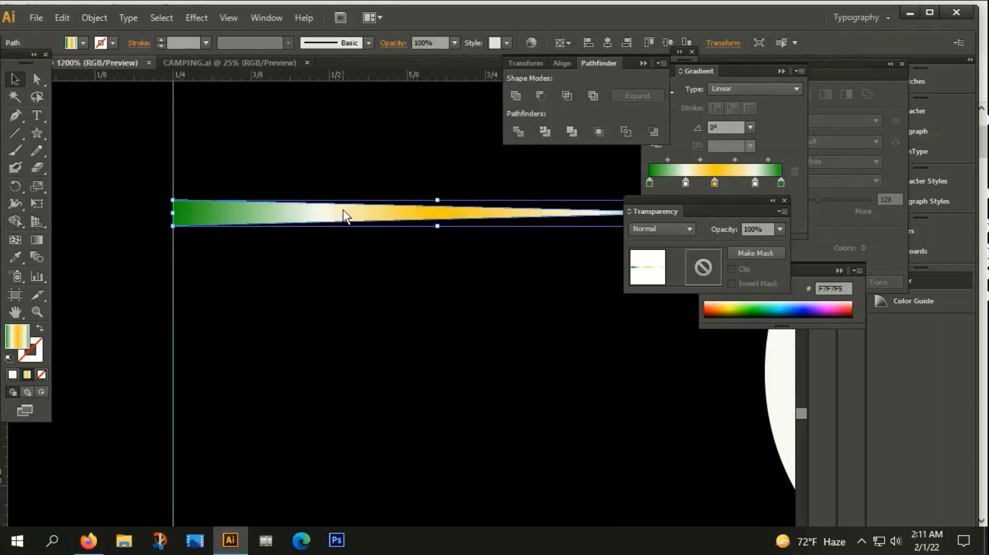
Step: Copy the tapered stripe below the original and blend between them into ten evenly spaced stripes
mouse_move(343, 210)
left_mouse_down()
mouse_move(343, 252)
mouse_move(335, 252)
left_mouse_up()
scroll(327, 253, "down", 4, "alt")
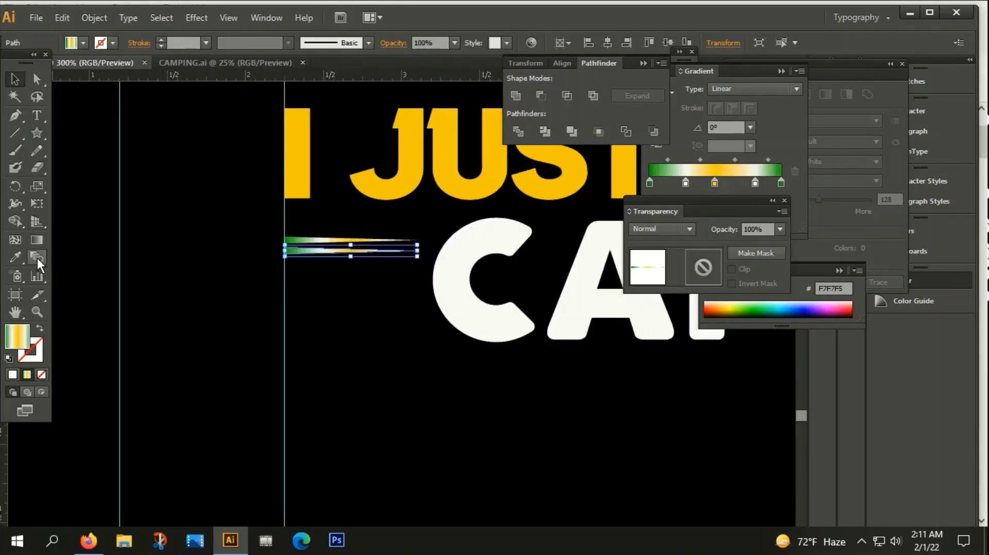
left_click(37, 258)
key("ctrl+d")
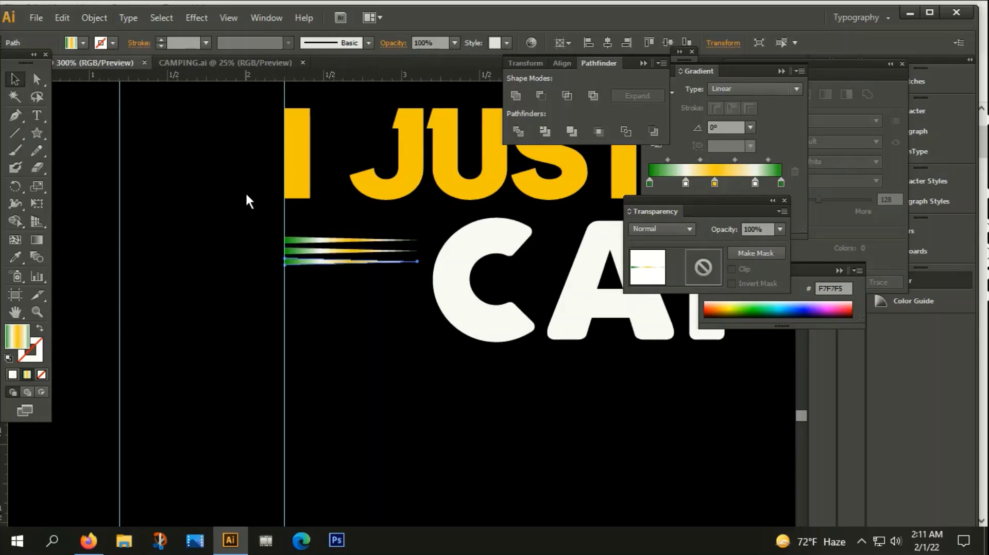
key("ctrl+d")
key("ctrl+d")
key("ctrl+d")
key("ctrl+d")
key("ctrl+d")
key("ctrl+d")
key("ctrl+d")
Step: Group the ten stripes and add a vertically reflected copy of the group
left_click(337, 336)
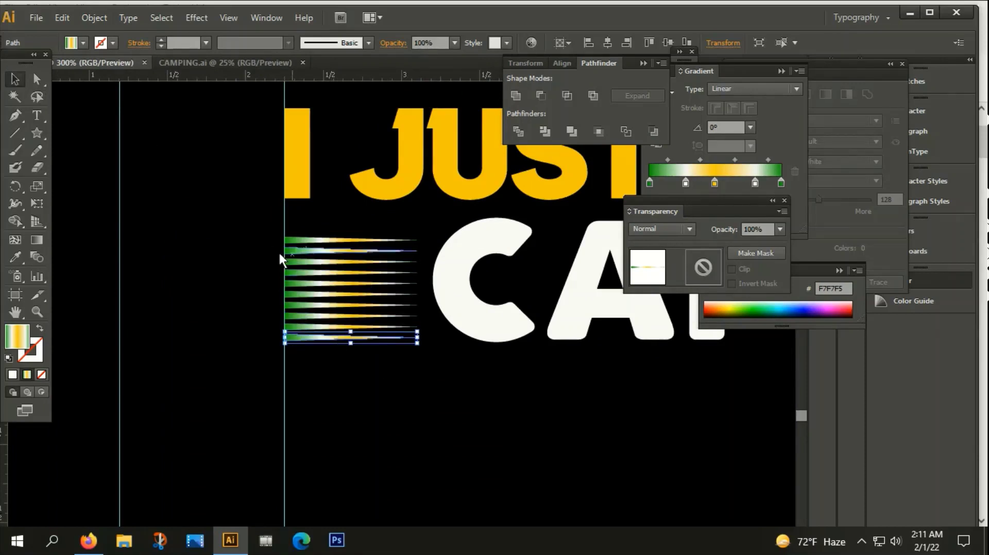
left_click_drag(322, 212, 357, 291)
right_click(356, 292)
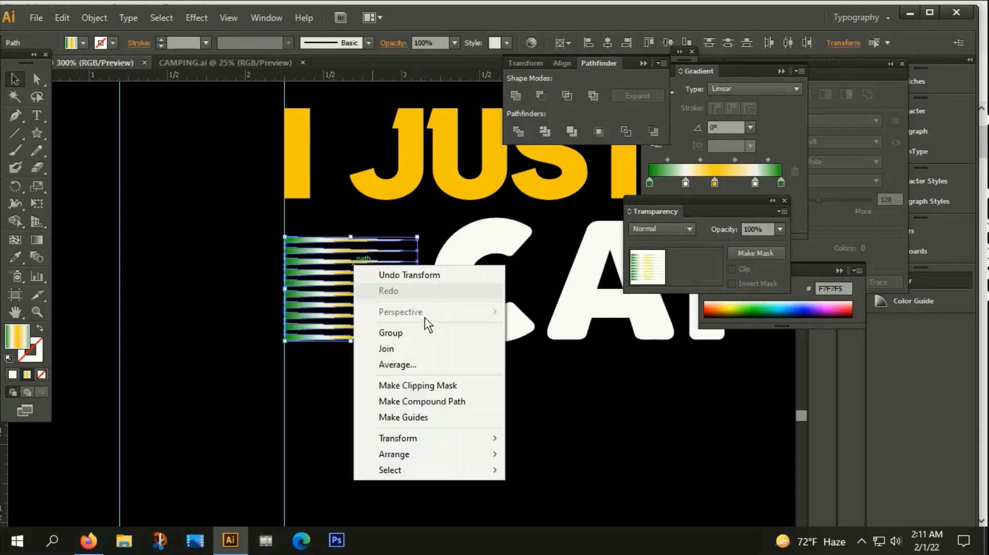
left_click(396, 337)
right_click(349, 258)
mouse_move(394, 361)
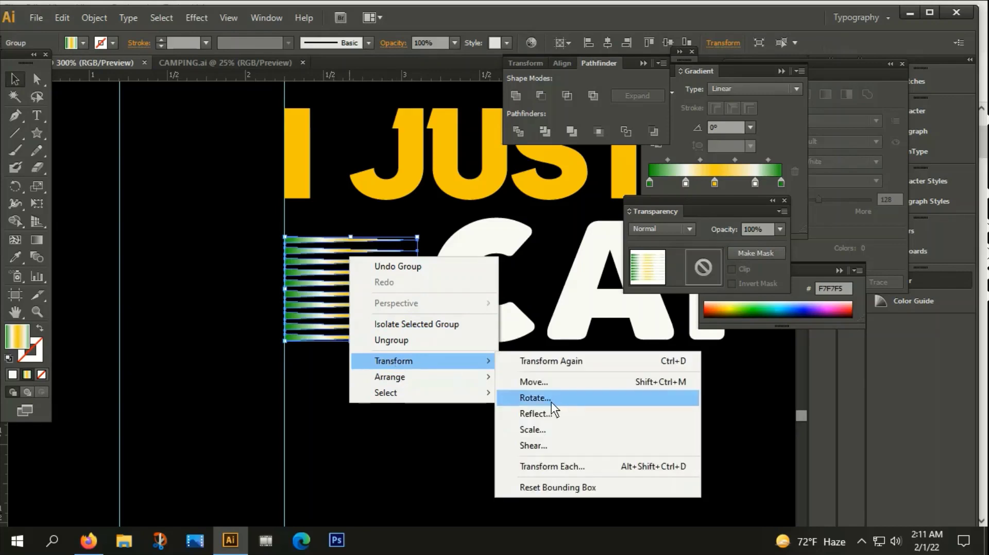
left_click(542, 413)
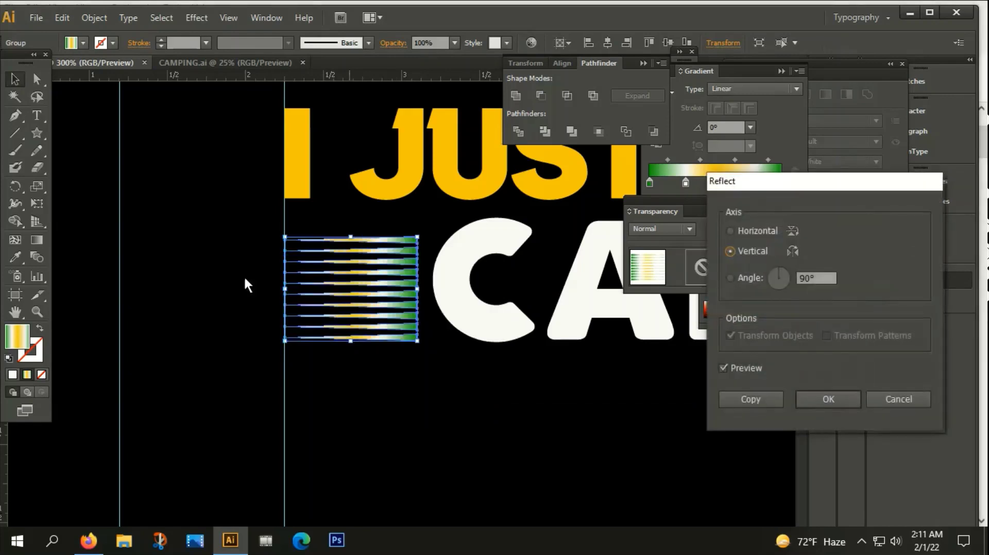
left_click(747, 399)
scroll(524, 409, "right", 5)
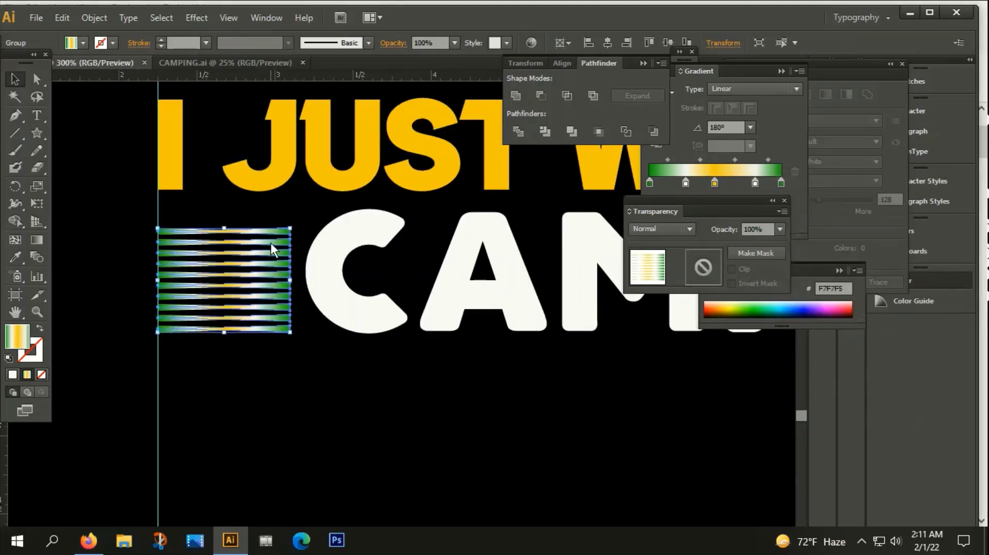
Step: Nudge the mirrored stripe group further right, over the C of CAMPING
key("shift+Right")
key("shift+Right")
key("shift+Right")
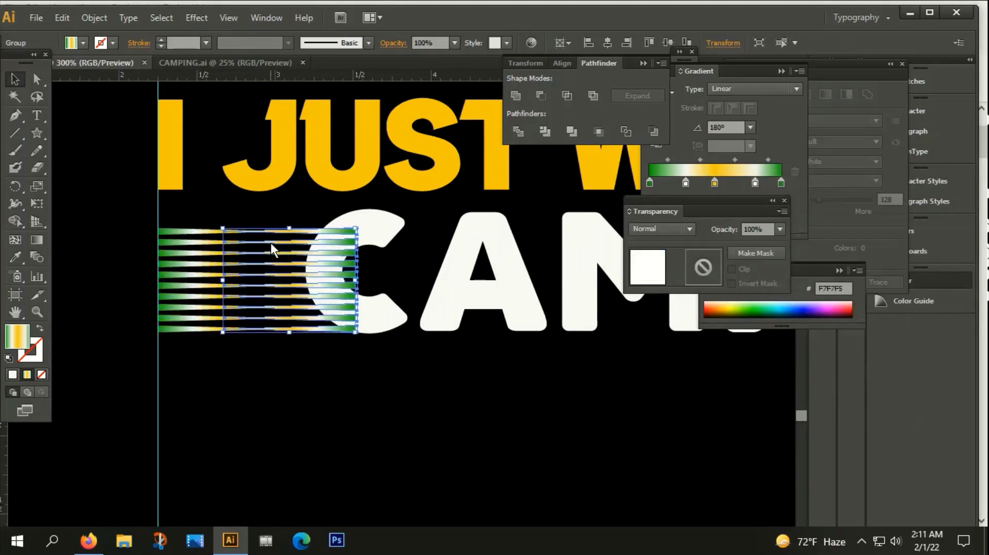
key("shift+Right")
left_click(299, 385)
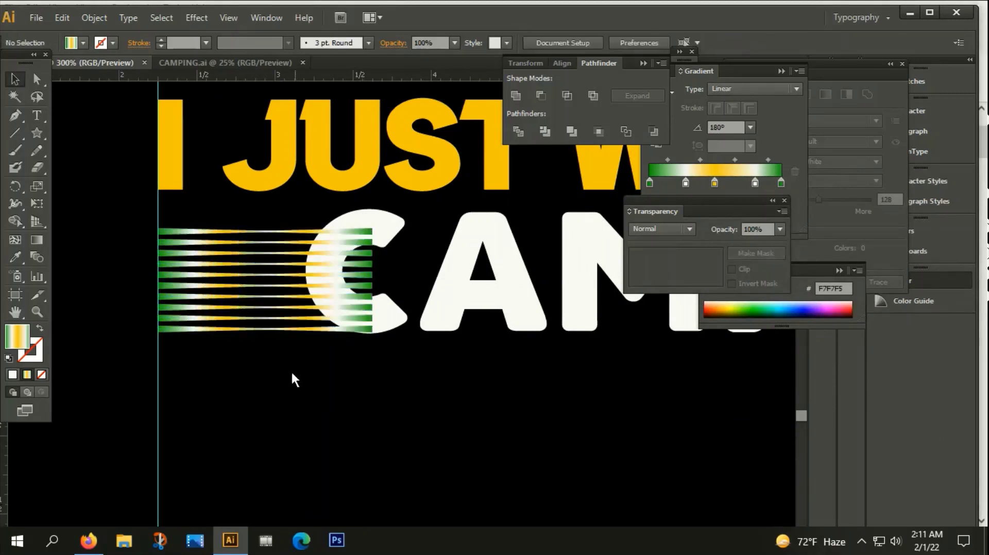
scroll(232, 415, "right", 3)
scroll(200, 334, "down", 1)
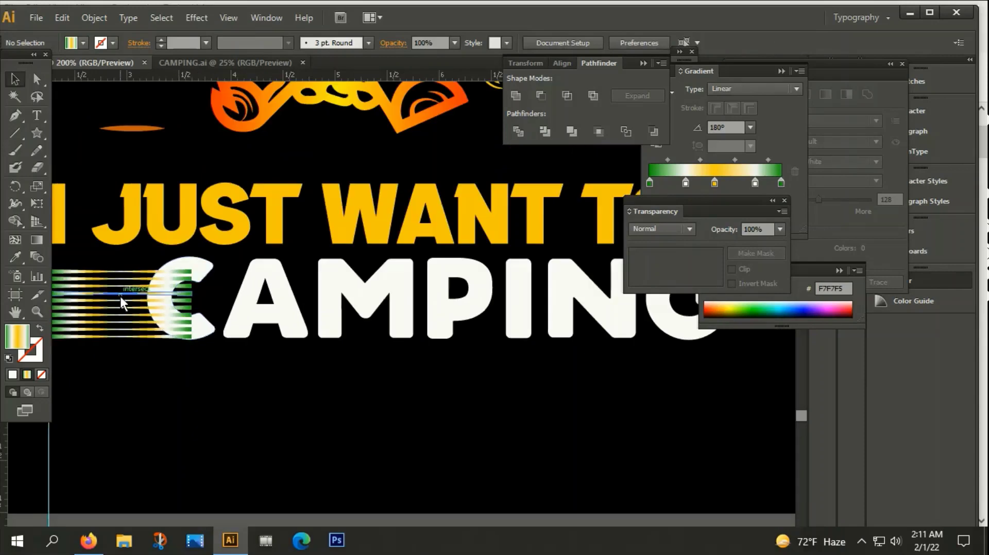
left_click(119, 295)
key("shift+Right")
key("shift+Right")
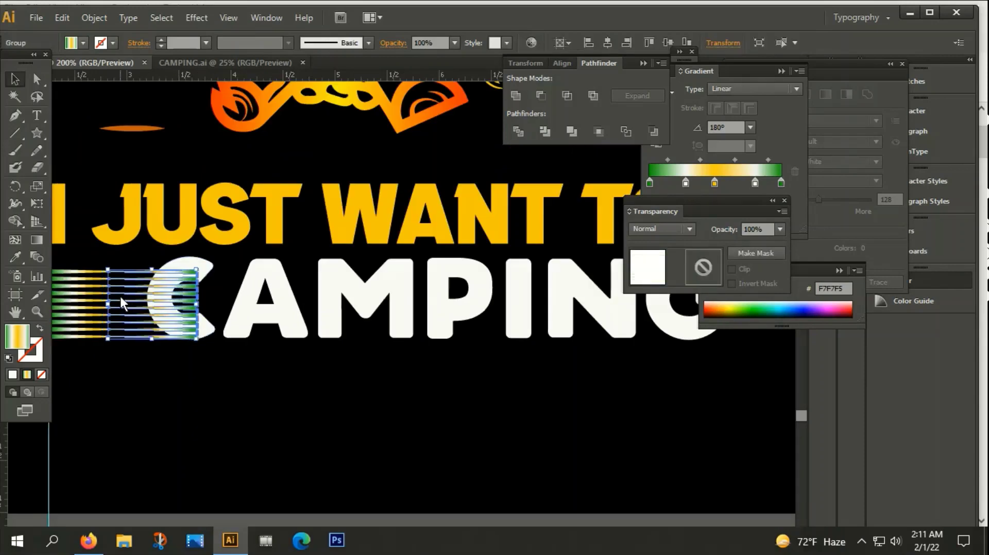
key("shift+Right")
key("shift+Right")
key("shift+Right")
key("shift+Right")
key("shift+Right")
key("shift+Right")
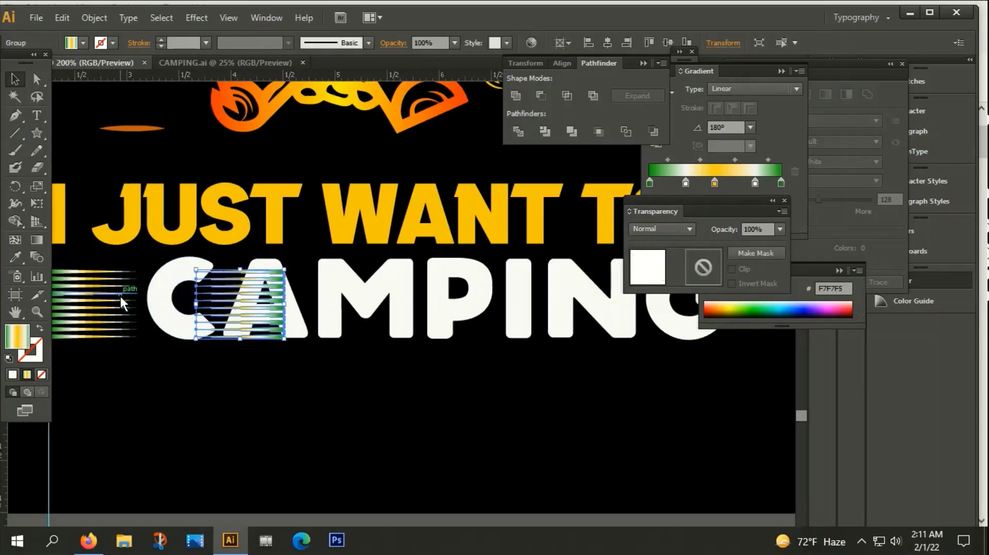
key("shift+Right")
key("shift+Right")
key("shift+Right")
key("shift+Right")
key("shift+Right")
key("shift+Right")
key("shift+Right")
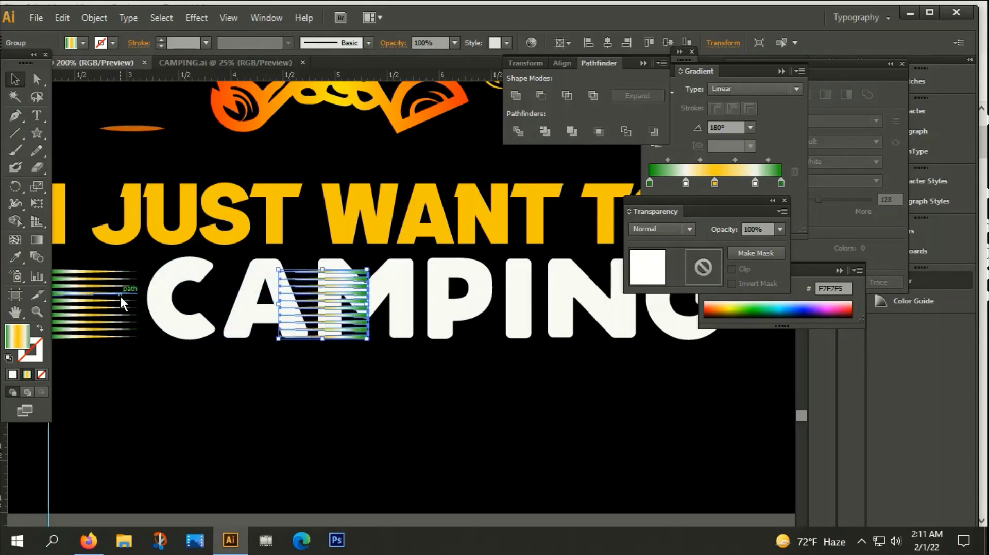
key("shift+Right")
scroll(211, 240, "down", 1)
left_click(349, 330)
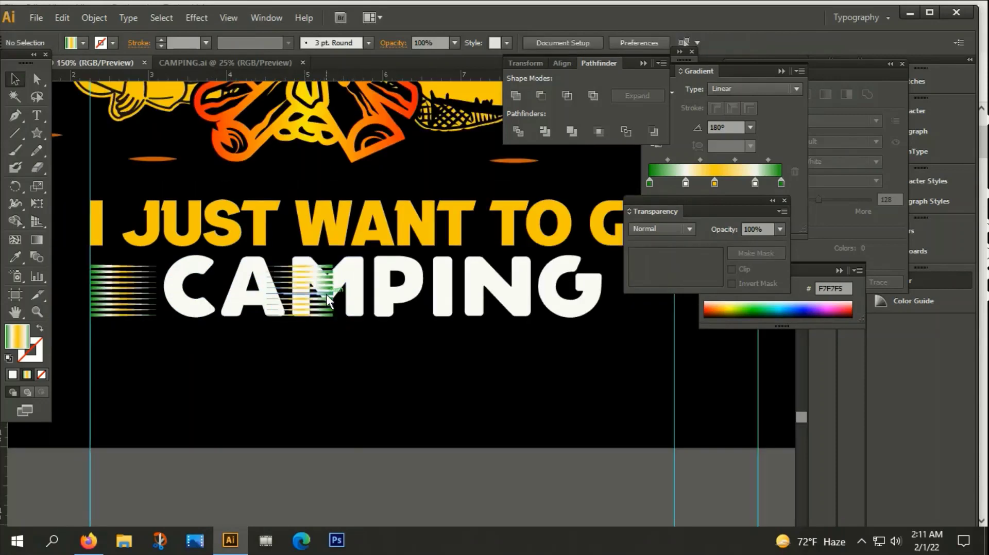
Step: Alt-drag a copy of the stripes to just after the G and fine-tune its position
left_click_drag(326, 294, 664, 298)
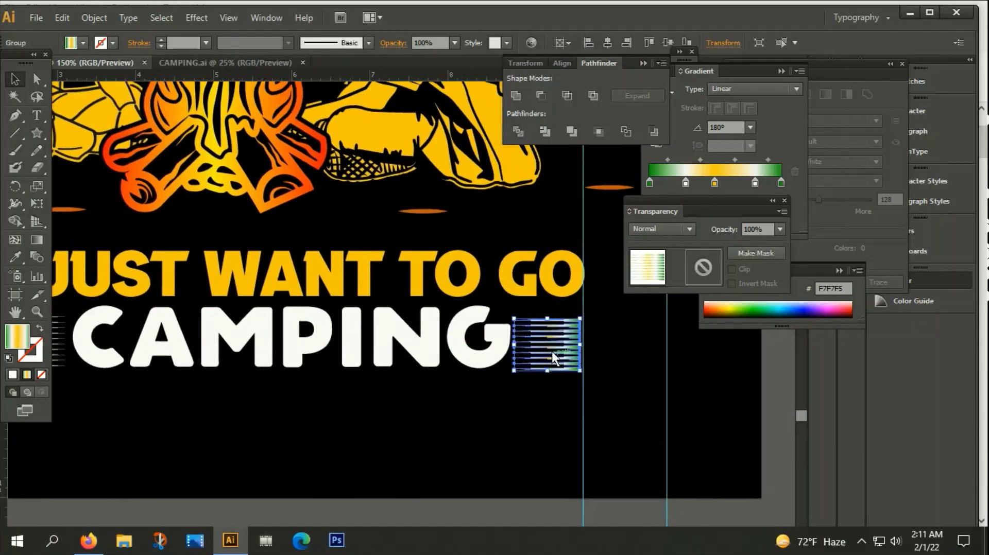
scroll(552, 351, "up", 2)
left_click_drag(591, 324, 594, 298)
left_click(663, 332)
scroll(641, 326, "down", 2)
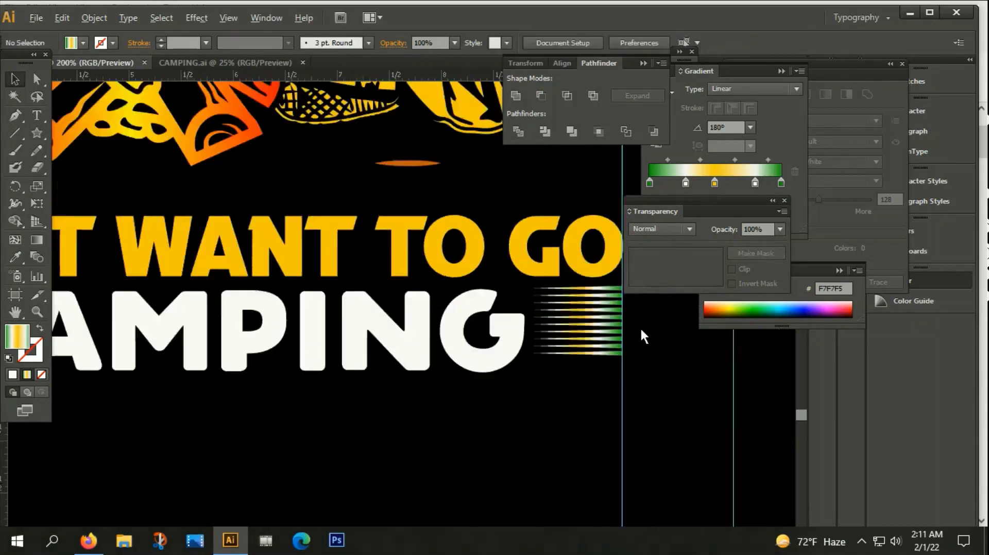
scroll(471, 274, "down", 2)
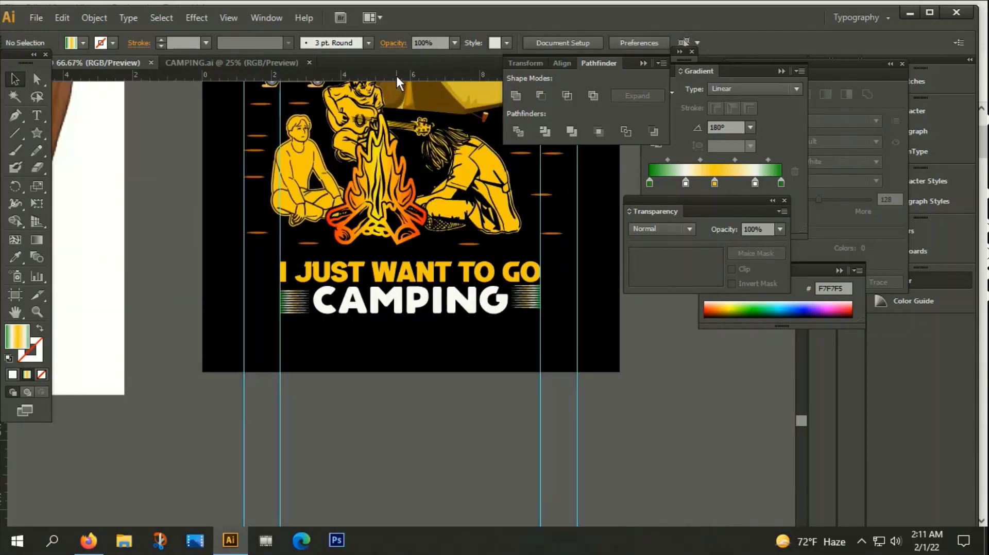
Step: Add a horizontal guide, unlock guides, and move it to CAMPING's baseline
mouse_move(396, 73)
left_mouse_down()
mouse_move(419, 321)
mouse_move(422, 313)
left_mouse_up()
scroll(330, 338, "up", 4)
scroll(253, 327, "up", 3)
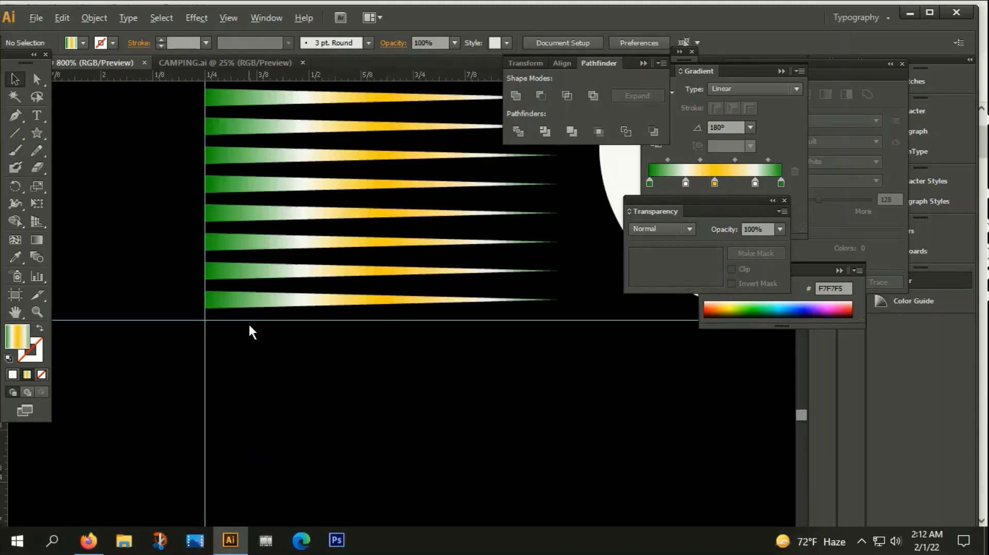
left_click(247, 307)
left_click(132, 320)
right_click(134, 316)
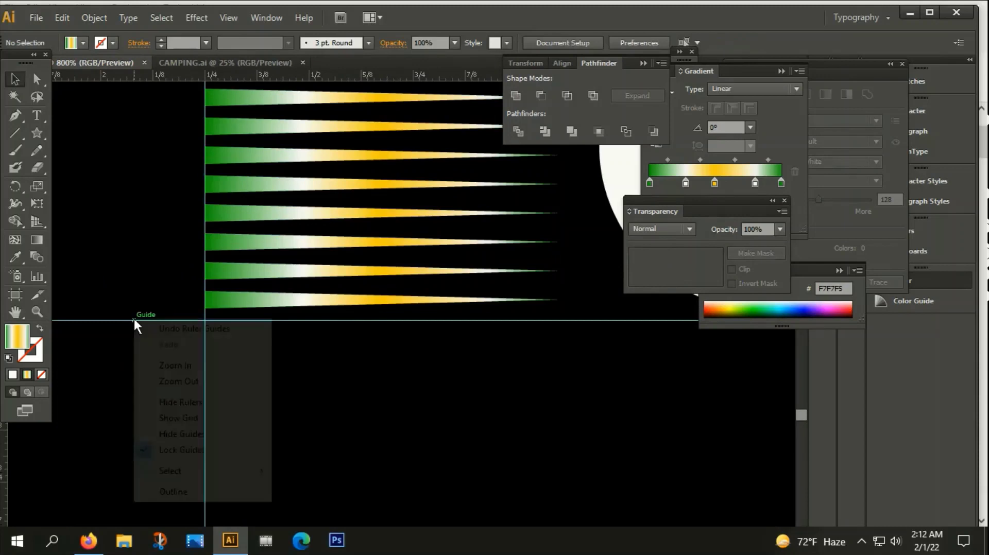
left_click(170, 450)
left_click_drag(257, 320, 258, 306)
Step: Lower the right-hand speed lines down to the baseline guide
key("ctrl+minus")
key("ctrl+minus")
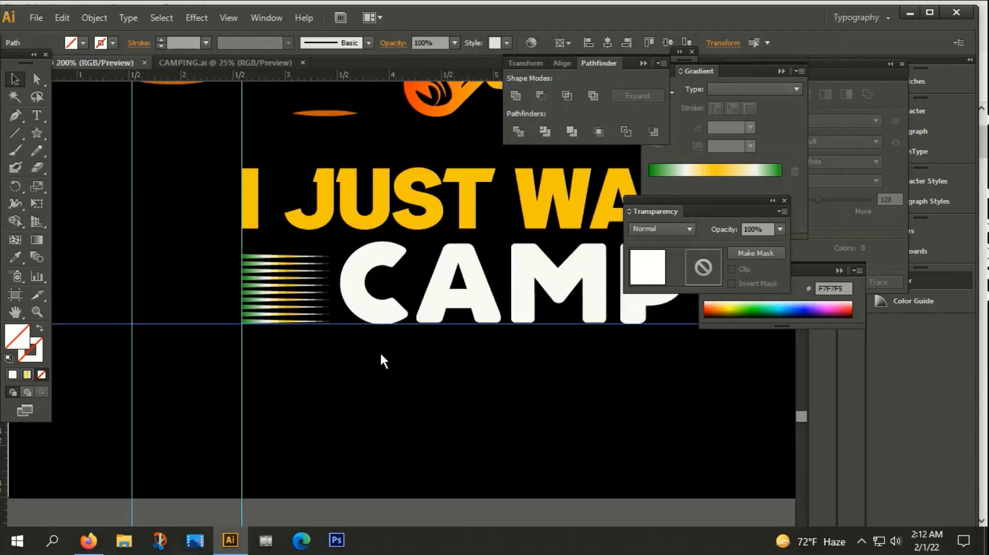
scroll(284, 347, "right", 5)
scroll(264, 328, "right", 3)
scroll(271, 291, "up", 2)
scroll(399, 283, "up", 1)
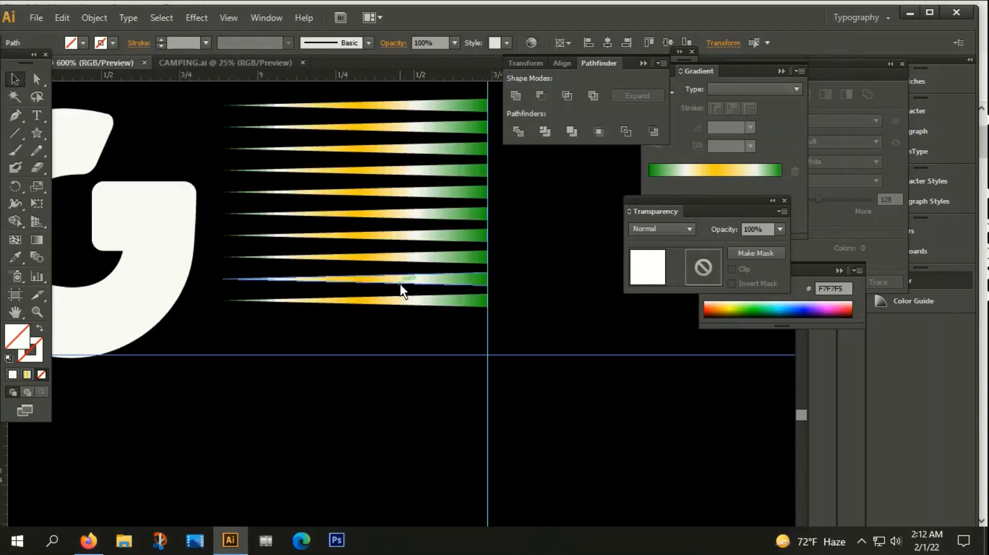
key("ctrl+a")
left_click_drag(427, 306, 424, 375)
scroll(478, 326, "up", 4)
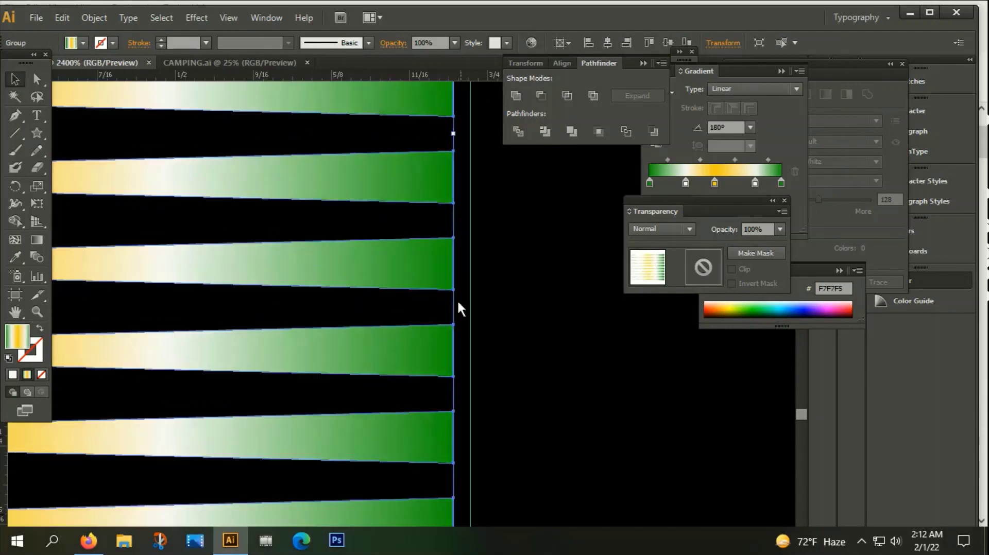
Step: Shift the right-hand stripe ends to line up with the vertical guide
double_click(426, 338)
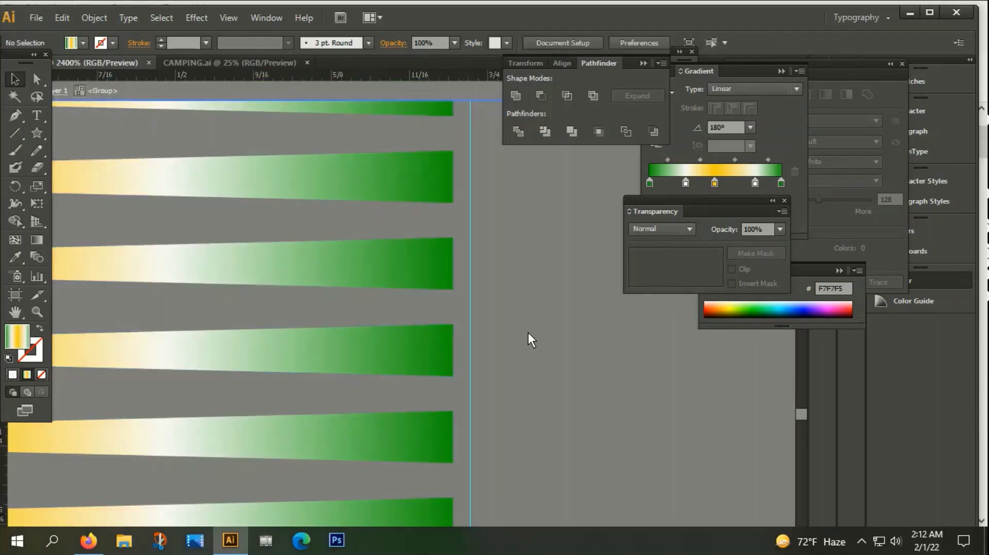
double_click(529, 228)
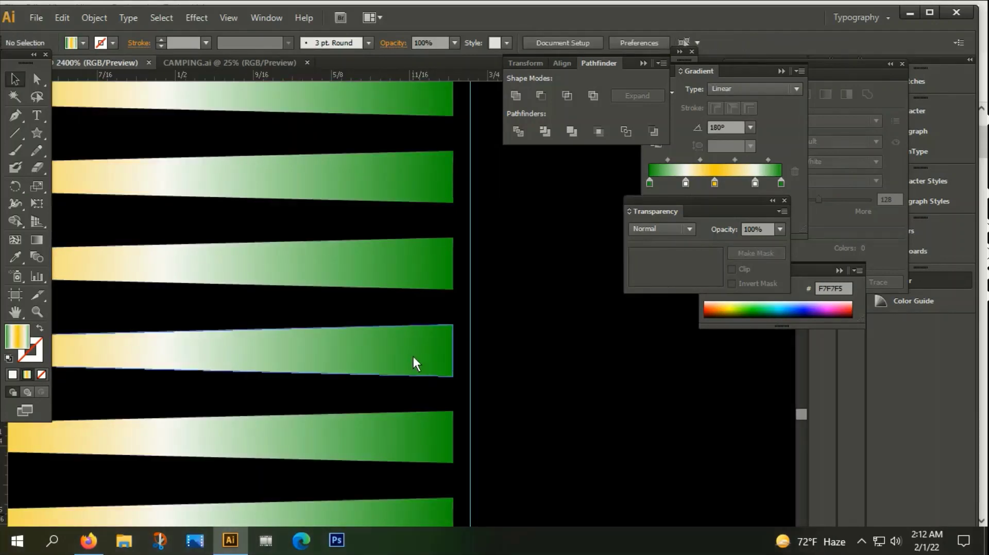
left_click_drag(413, 357, 428, 360)
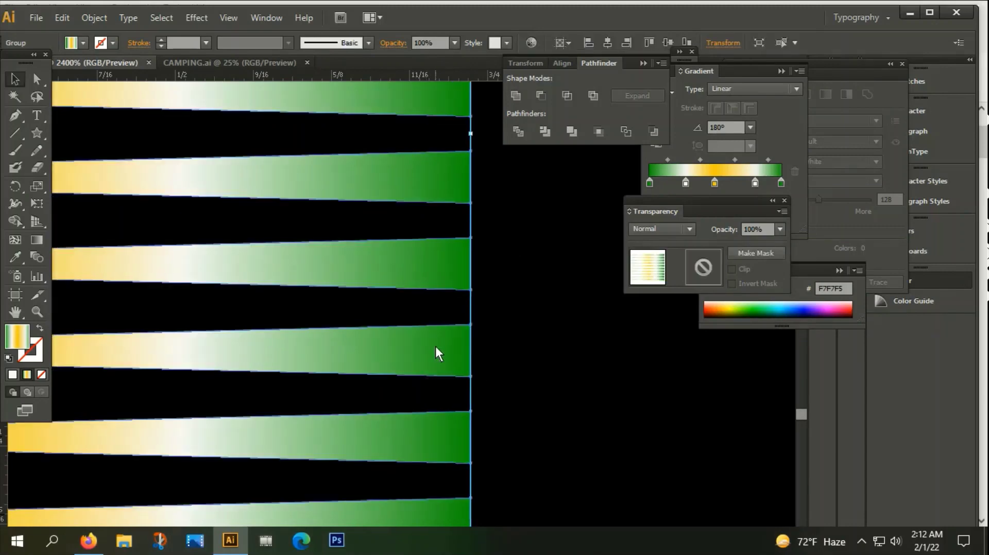
scroll(435, 346, "down", 3)
scroll(495, 368, "up", 1)
scroll(486, 356, "down", 5)
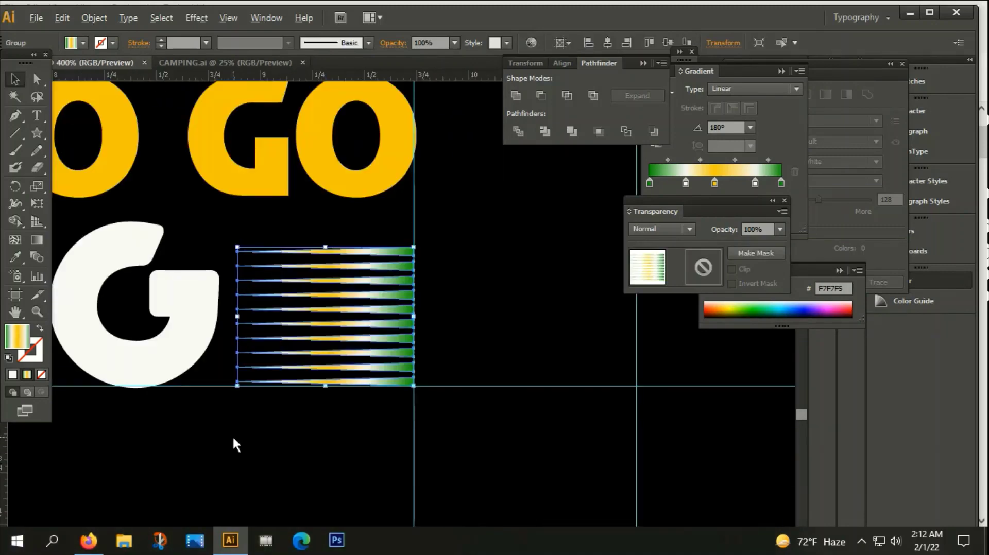
scroll(233, 435, "up", 1)
scroll(216, 467, "up", 1)
left_click(258, 350)
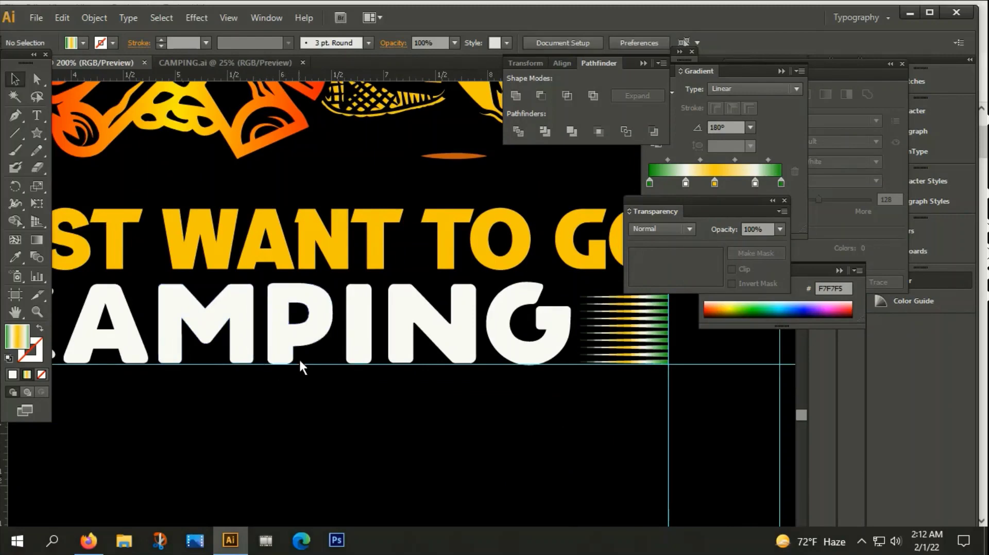
scroll(330, 368, "down", 3)
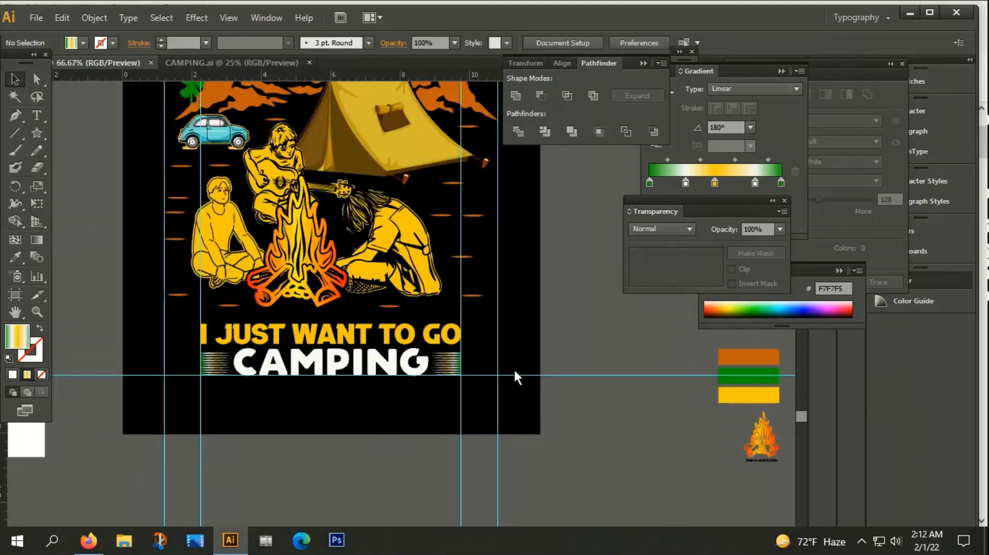
Step: Delete the leftover guides from the artwork
left_click_drag(119, 365, 193, 434)
key("Delete")
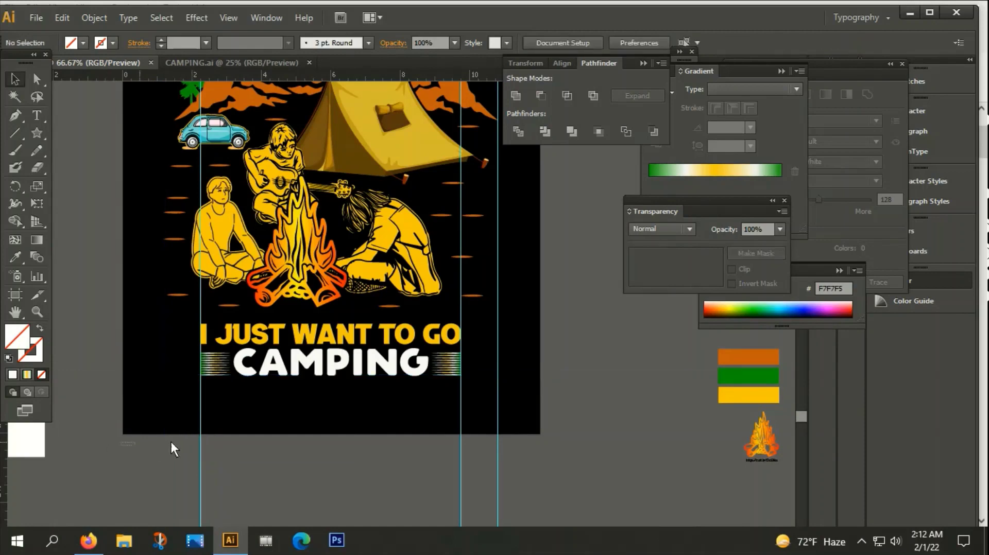
key("ctrl+semicolon")
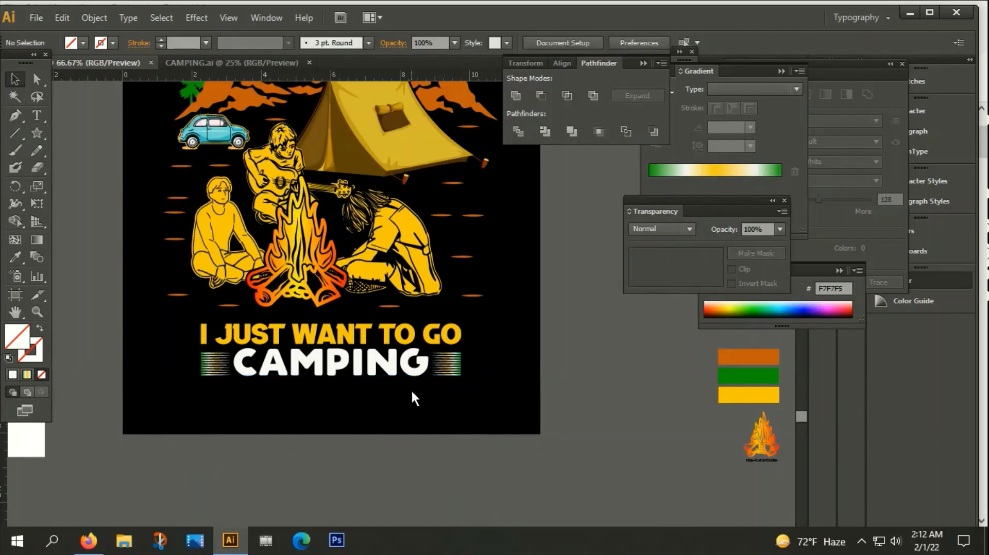
scroll(411, 390, "down", 2)
left_click_drag(517, 405, 523, 419)
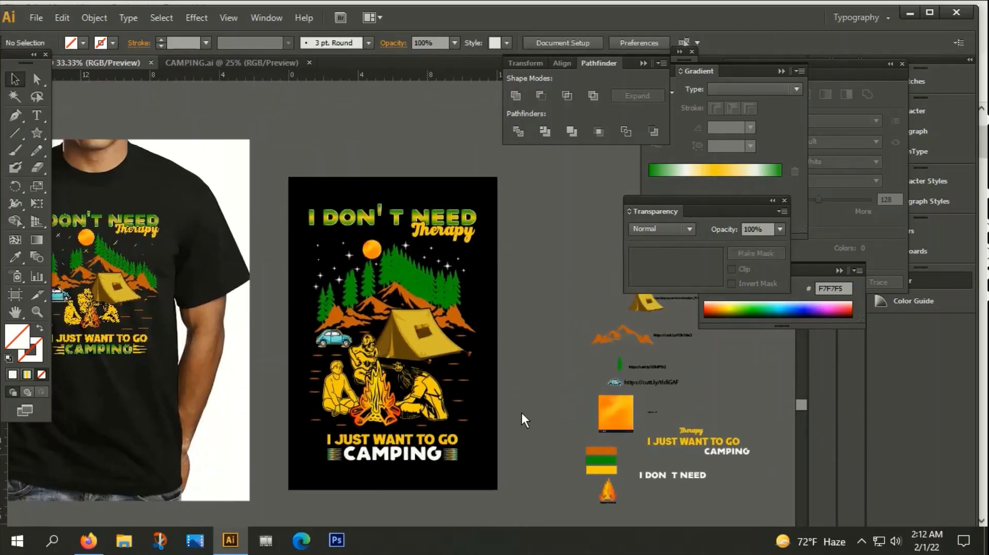
scroll(402, 218, "up", 2)
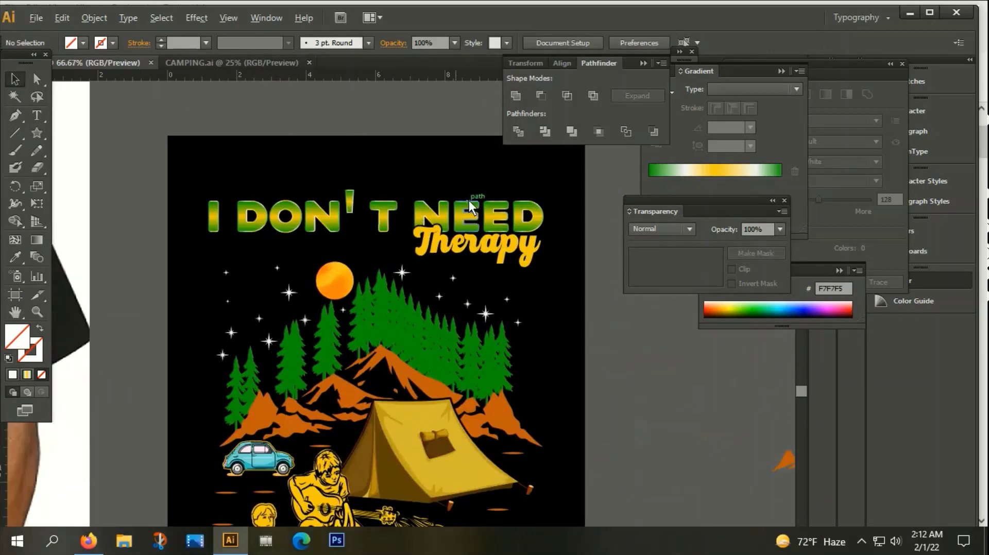
Step: Ungroup the poster artwork group
left_click(490, 221)
right_click(432, 212)
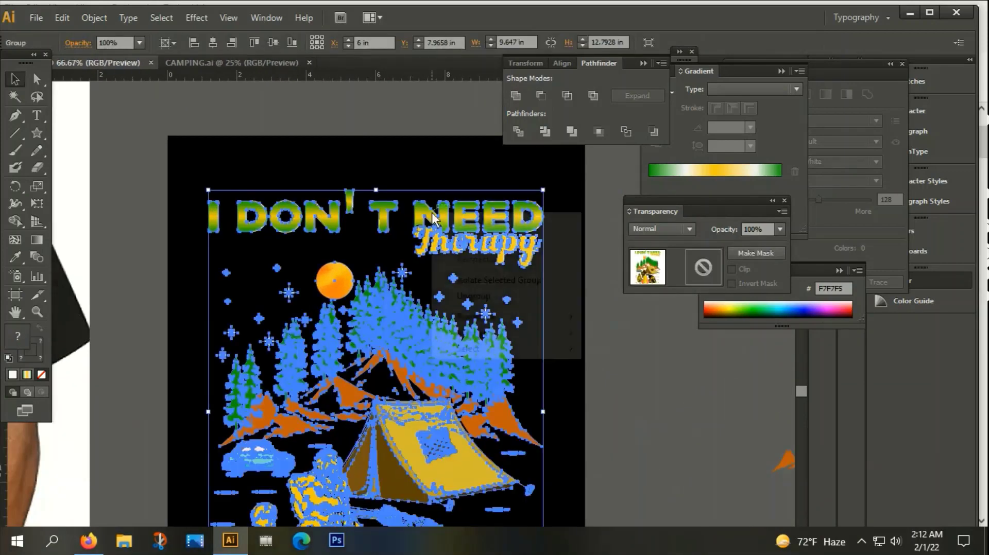
left_click(471, 292)
left_click(601, 307)
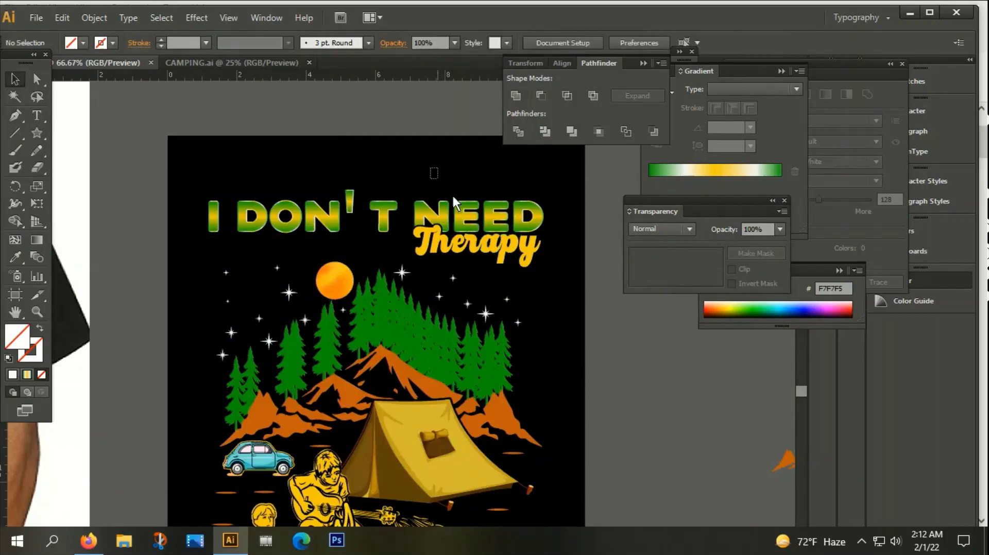
Step: Move the I DON'T NEED Therapy headline down and bring it to the front
left_click(491, 242)
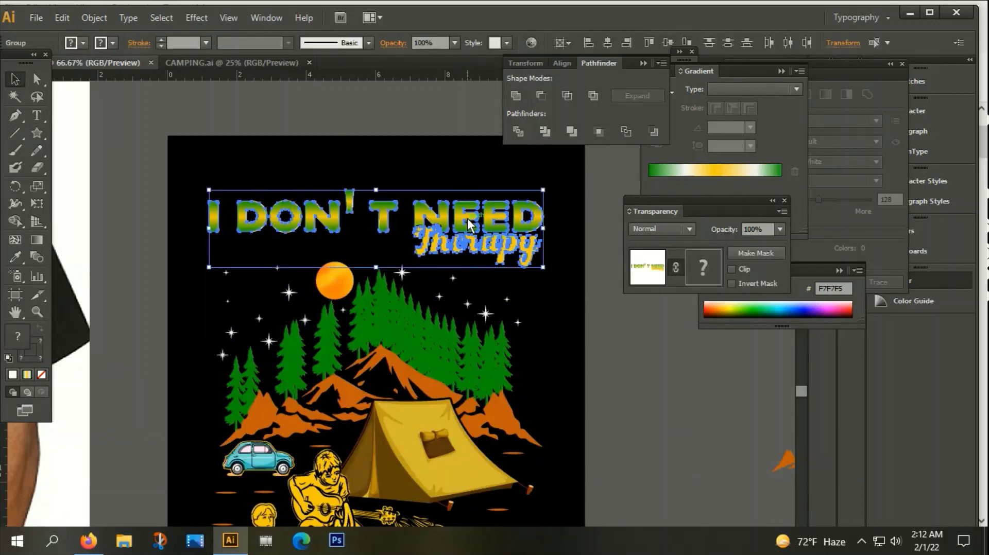
key("Down")
key("Down")
key("Down")
key("Down")
key("Down")
key("Down")
key("Down")
key("Down")
key("Down")
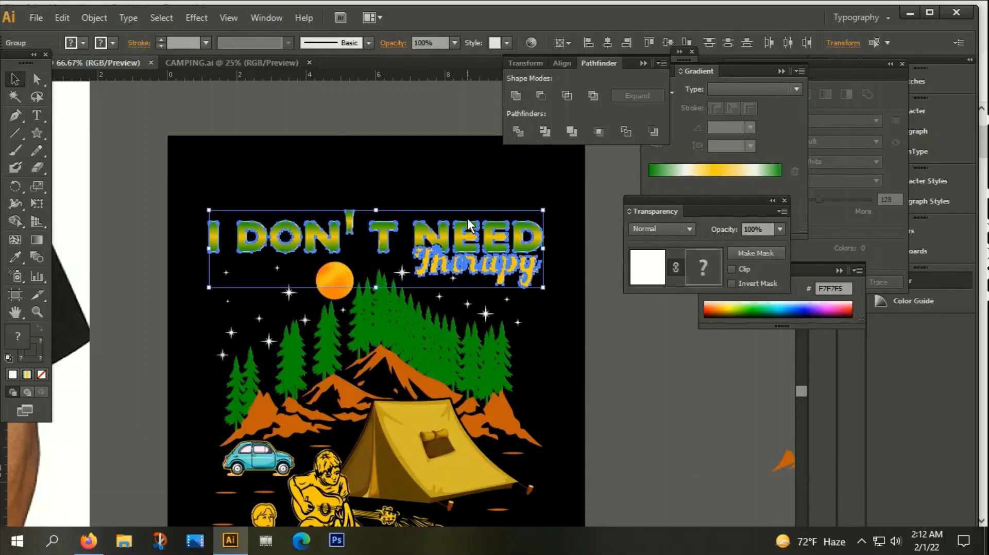
key("Down")
key("Down")
key("Down")
right_click(457, 225)
mouse_move(498, 346)
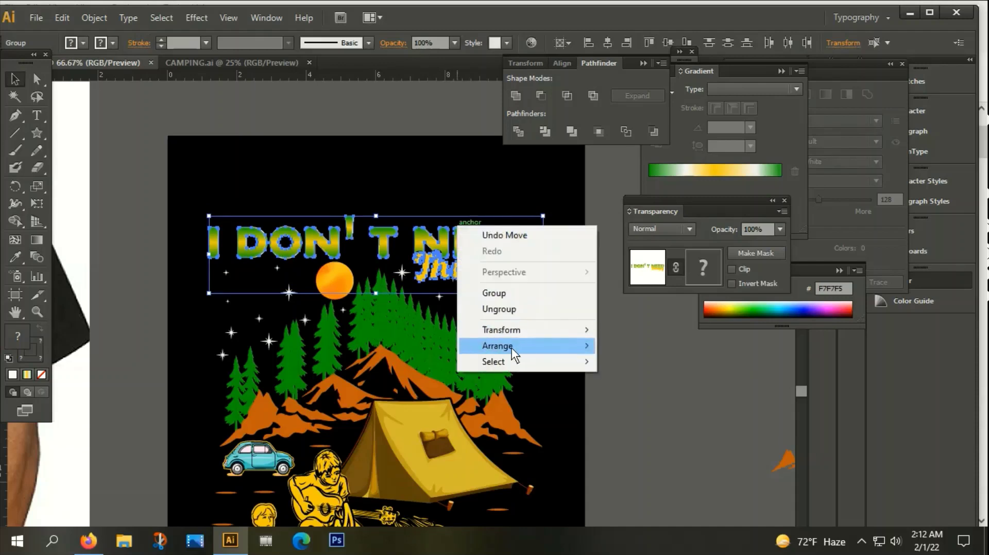
left_click(646, 345)
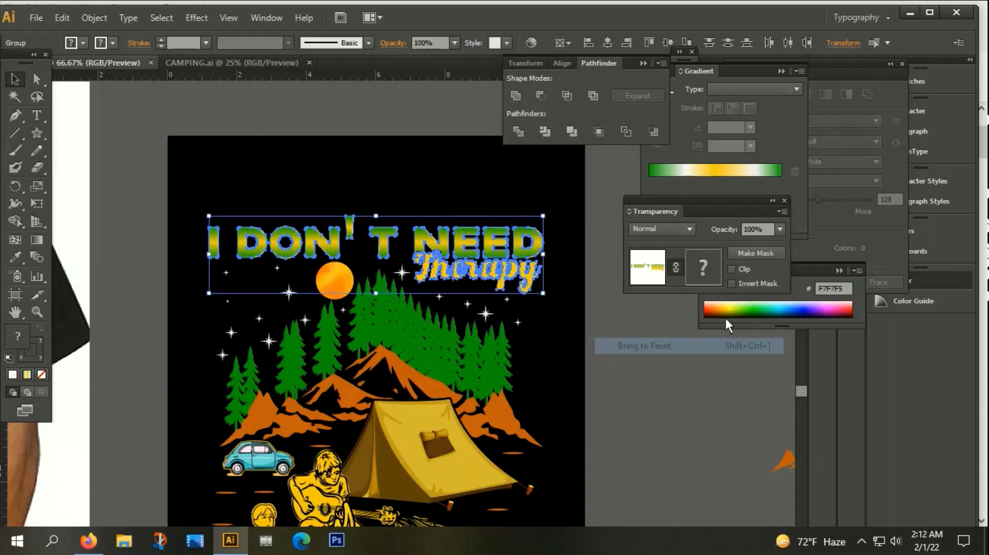
key("Down")
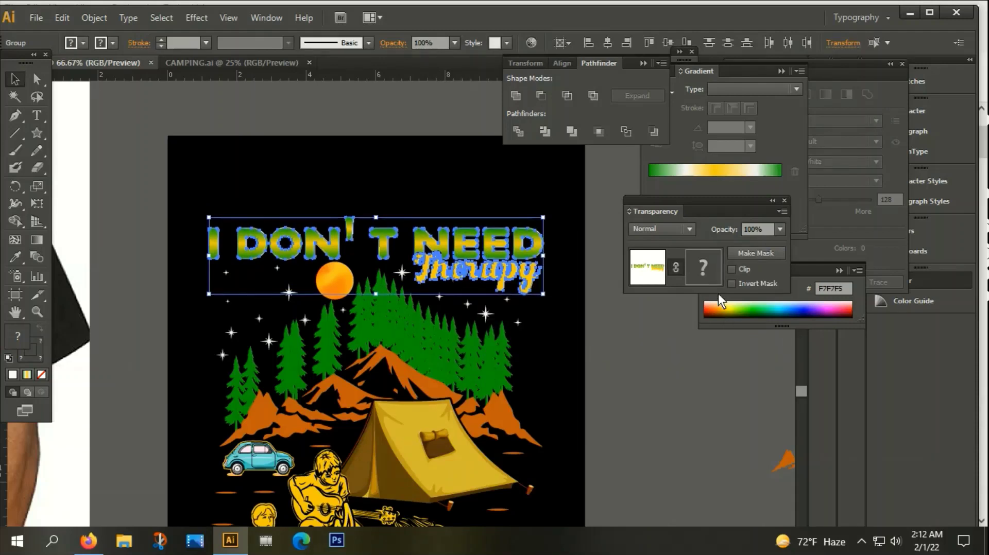
left_click(663, 342)
key("ctrl+minus")
key("ctrl+minus")
key("ctrl+minus")
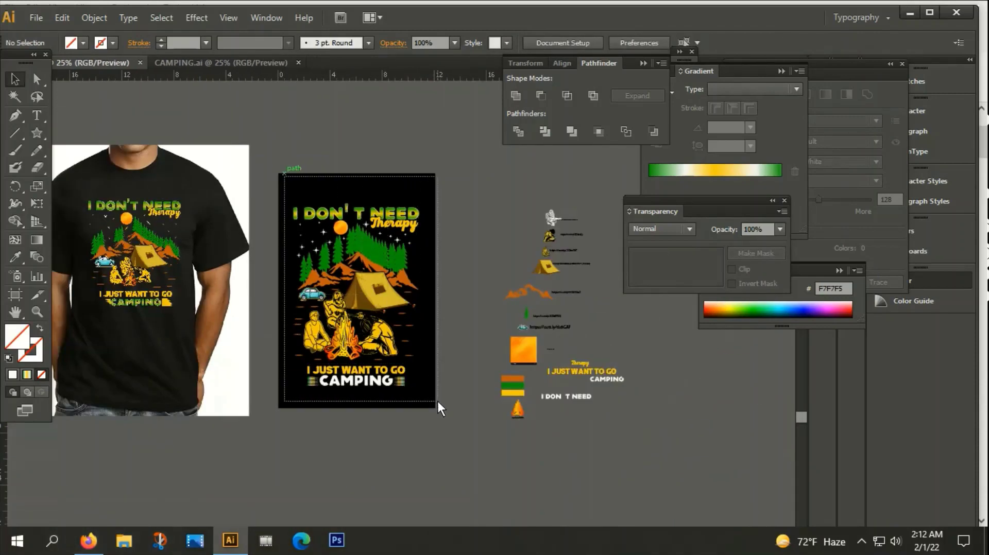
right_click(332, 239)
left_click(376, 307)
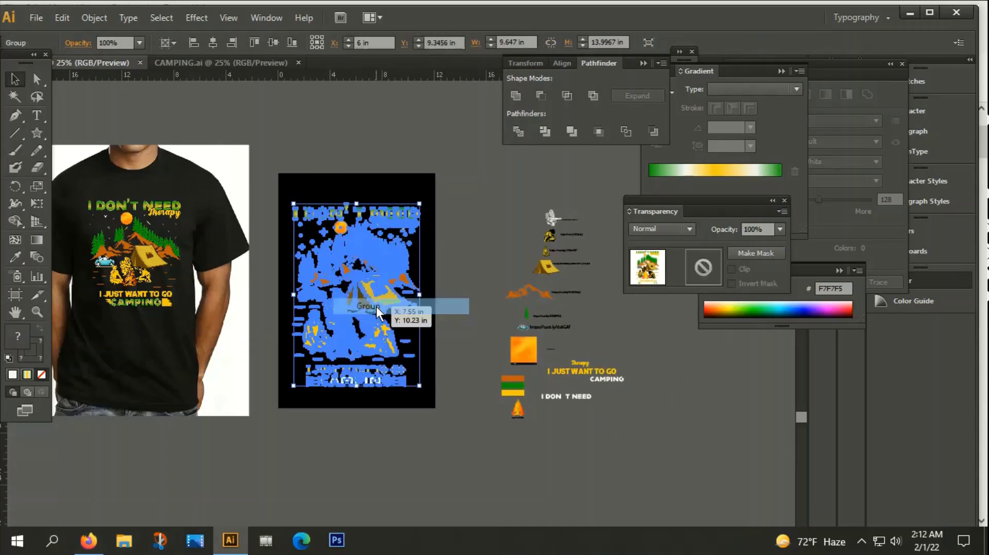
left_click(366, 164)
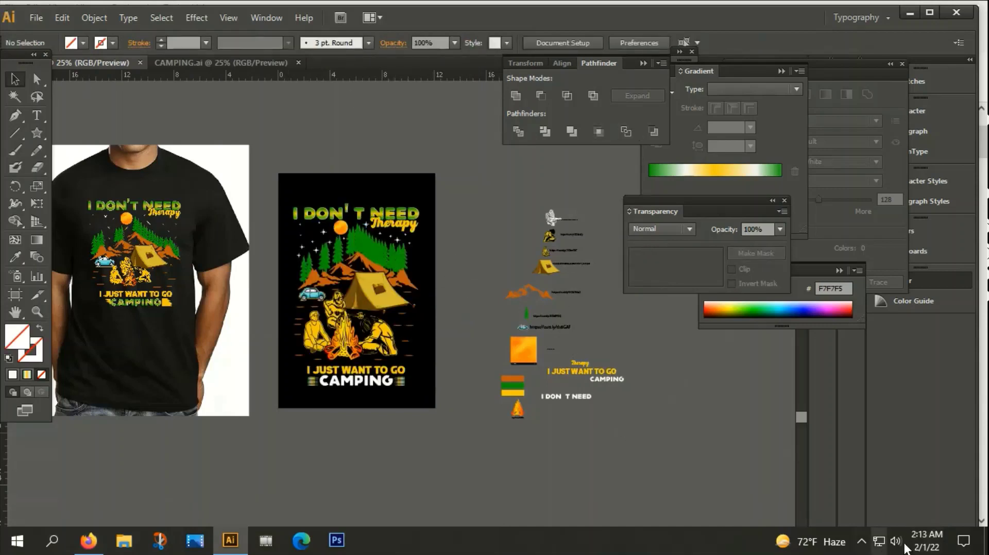
scroll(355, 288, "up", 2)
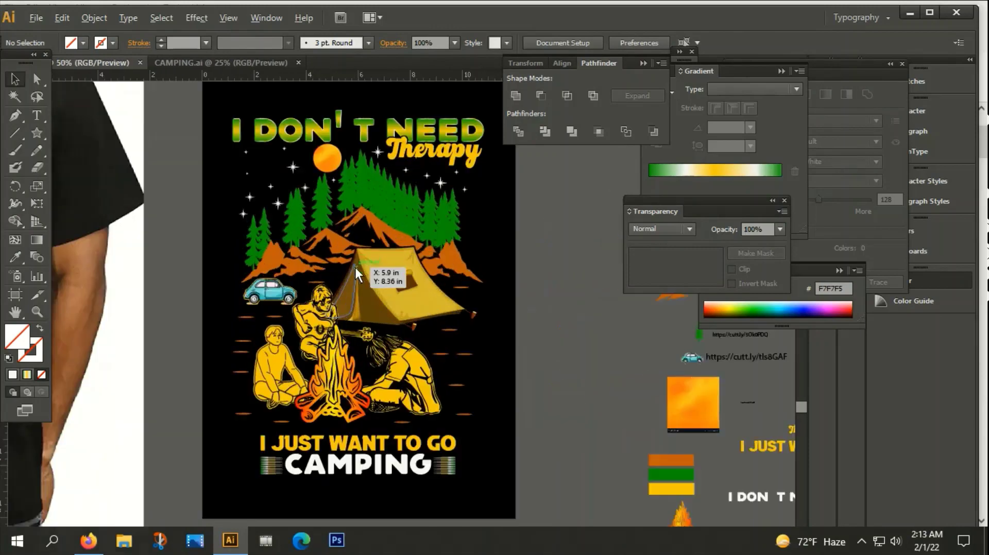
left_click(382, 256)
left_click(528, 266)
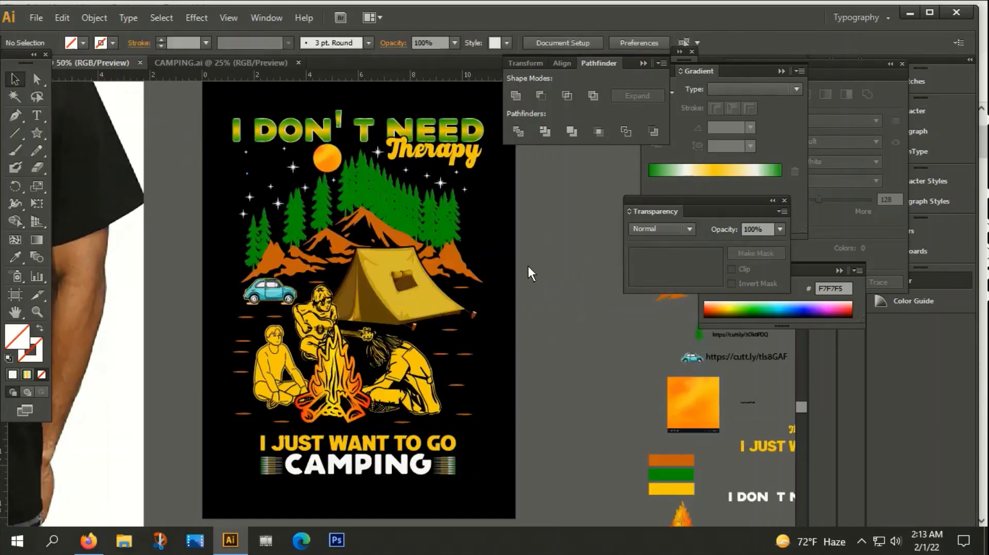
scroll(540, 245, "up", 2)
left_click(416, 292)
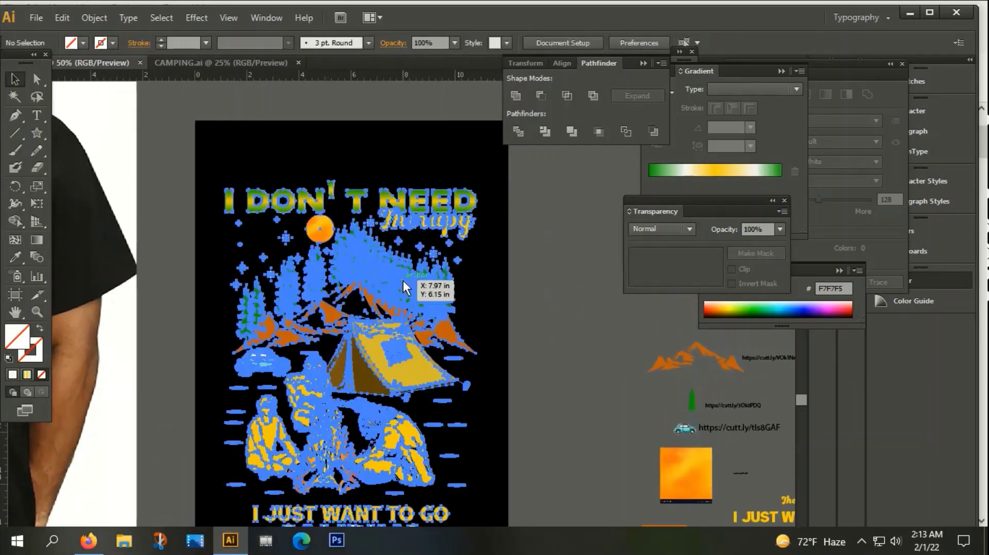
left_click(564, 288)
scroll(403, 289, "down", 2)
scroll(536, 273, "down", 1)
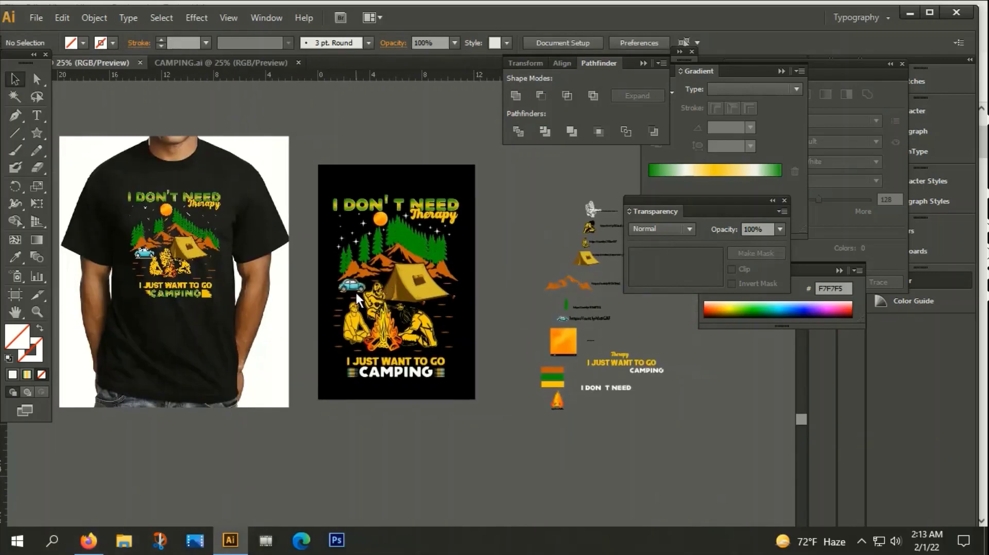
scroll(356, 292, "up", 1)
left_click(435, 221)
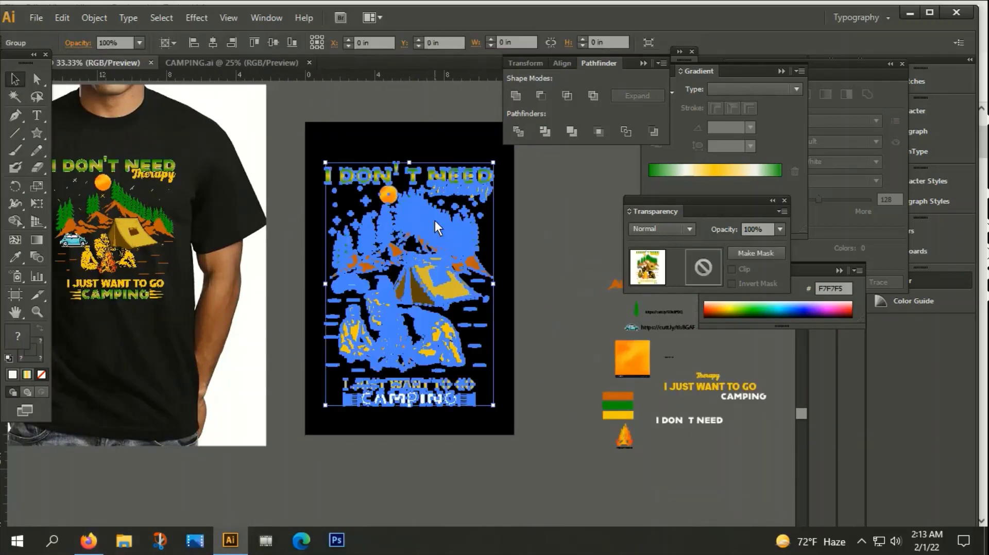
left_click(612, 284)
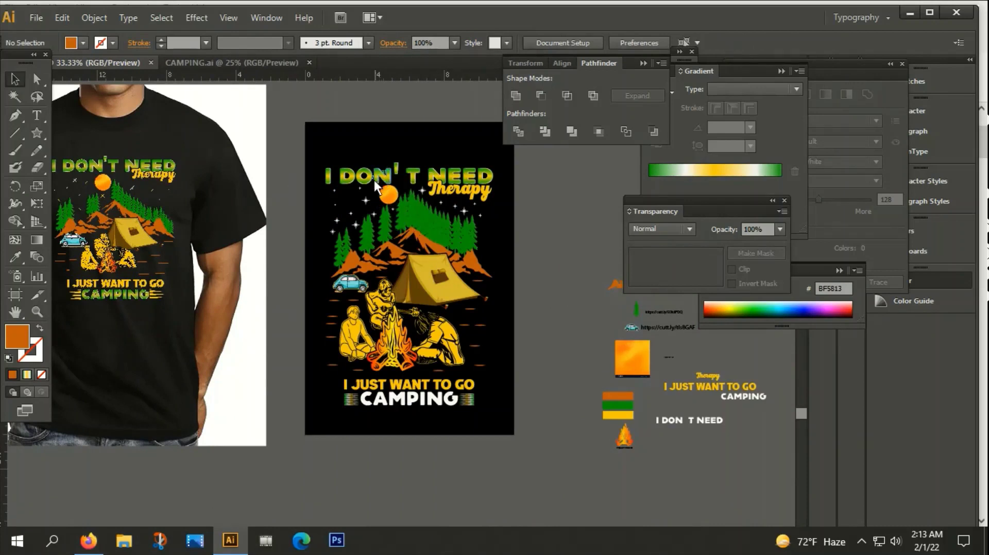
Step: Trim the artboard's top and bottom edges in toward the title and CAMPING
left_click(14, 298)
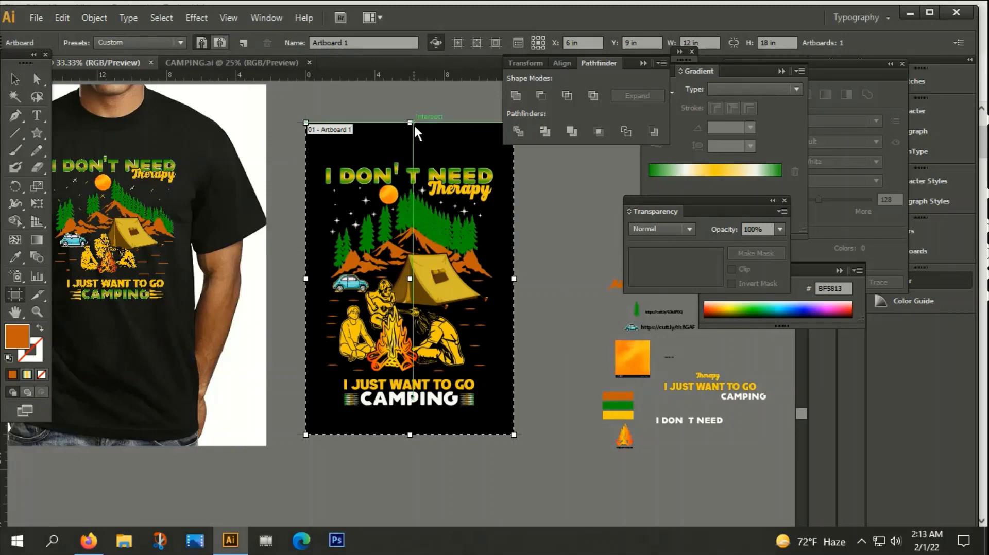
left_click_drag(410, 124, 410, 154)
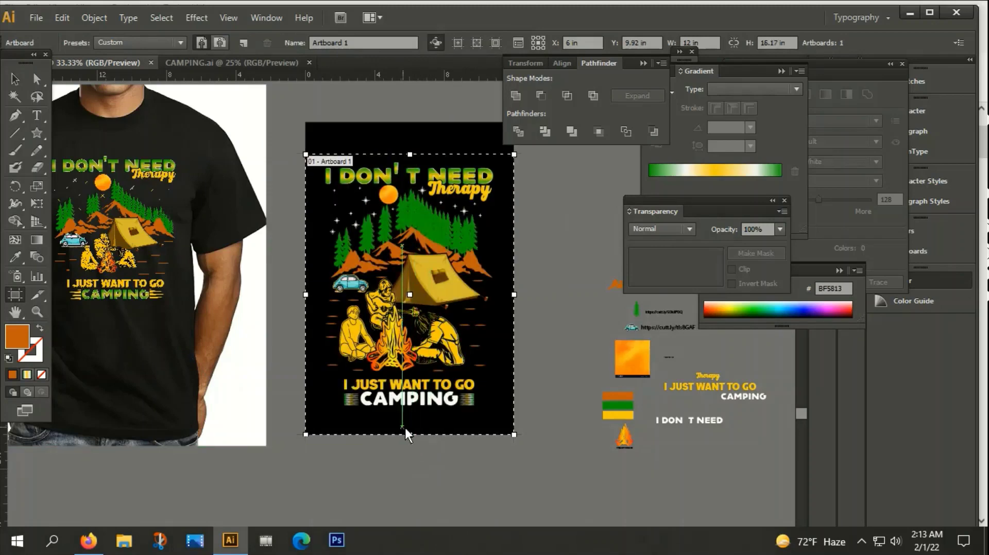
left_click_drag(410, 435, 410, 417)
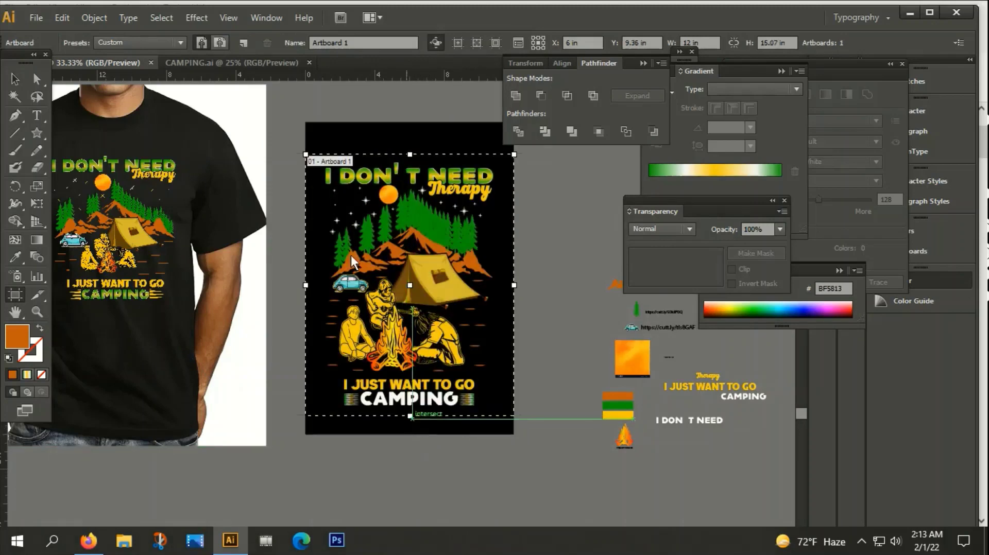
left_click(14, 78)
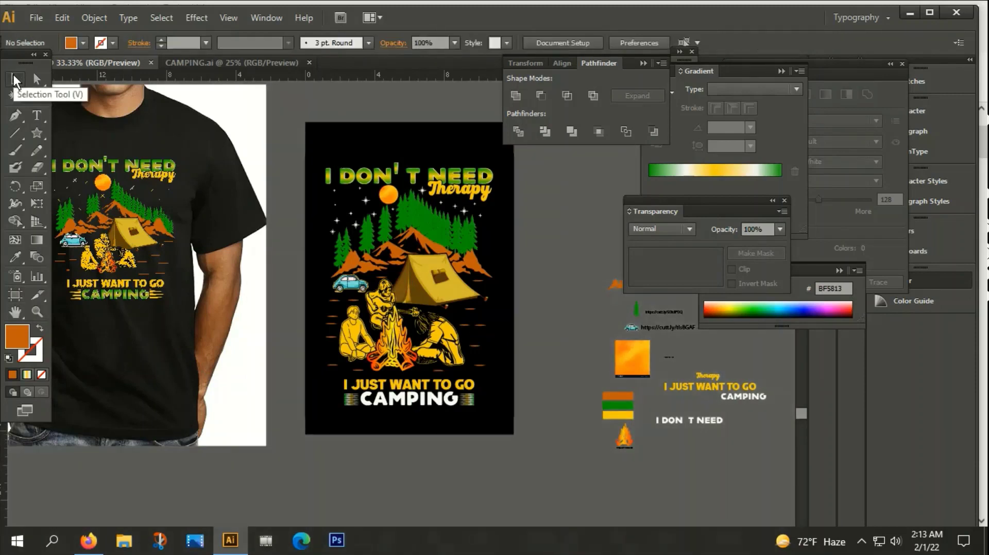
Step: Pull the artboard's left and right edges inward to about 10.75 in wide
left_click(15, 295)
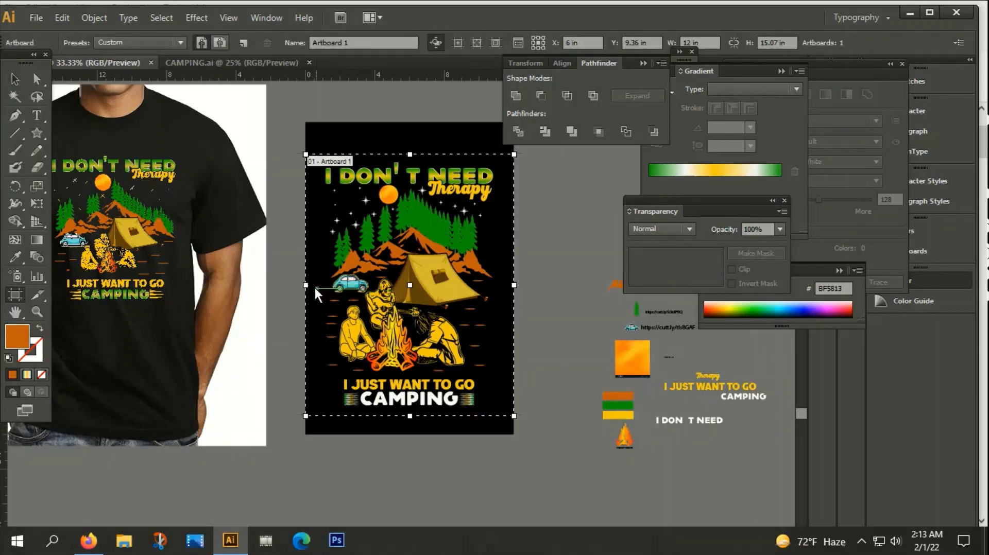
left_click_drag(307, 286, 316, 286)
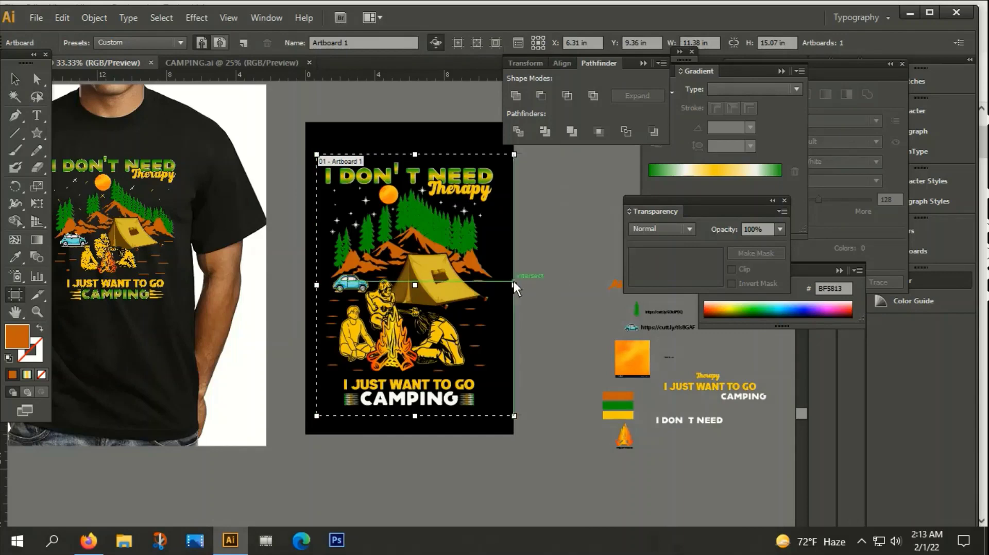
left_click_drag(514, 285, 504, 285)
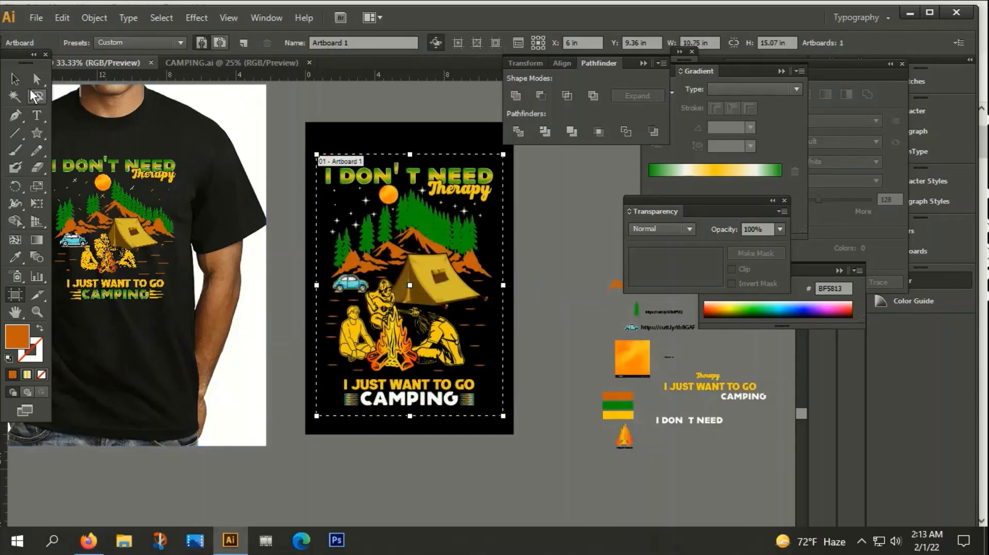
left_click(16, 81)
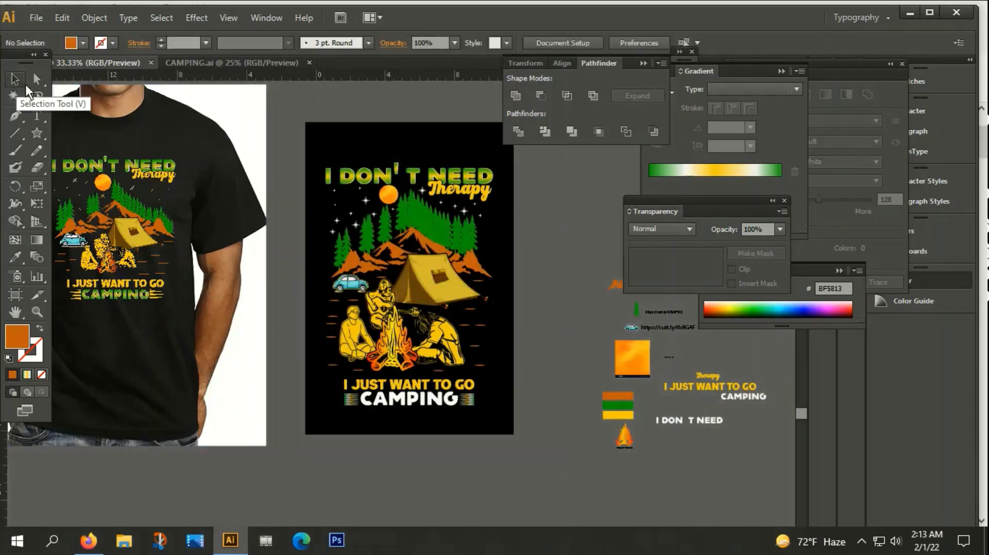
left_click(287, 379)
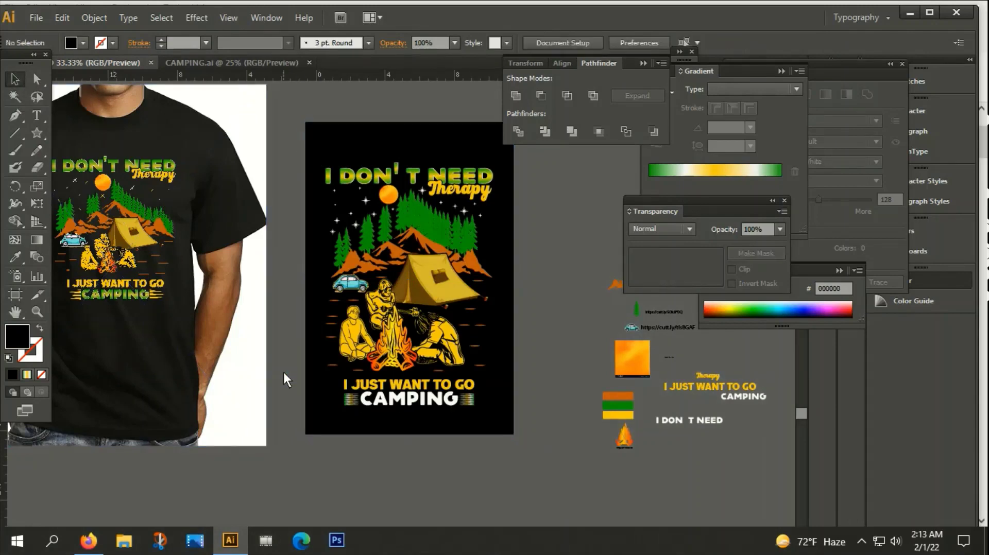
left_click(498, 403)
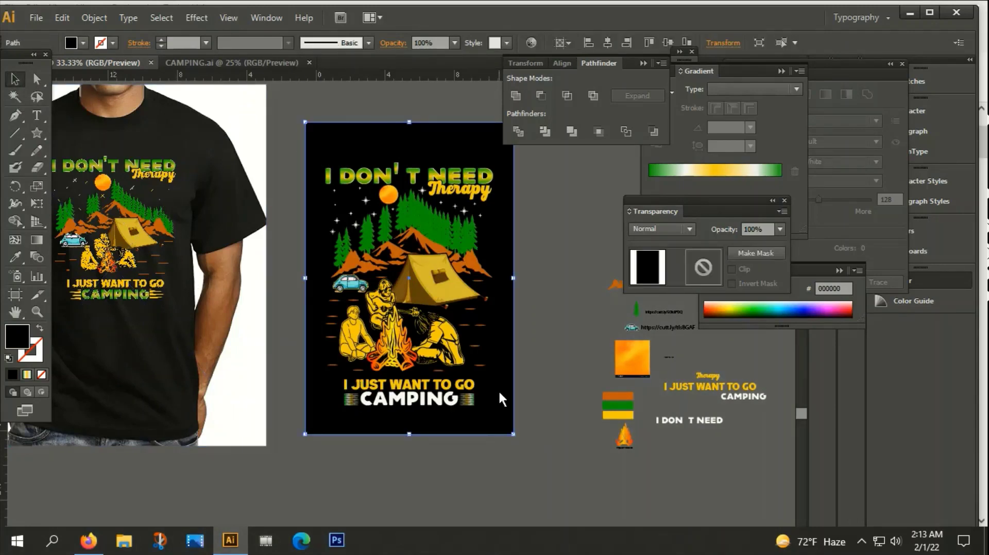
Step: Delete the black background rectangle and start an export into Videos\VEDIO
key("Delete")
left_click(36, 17)
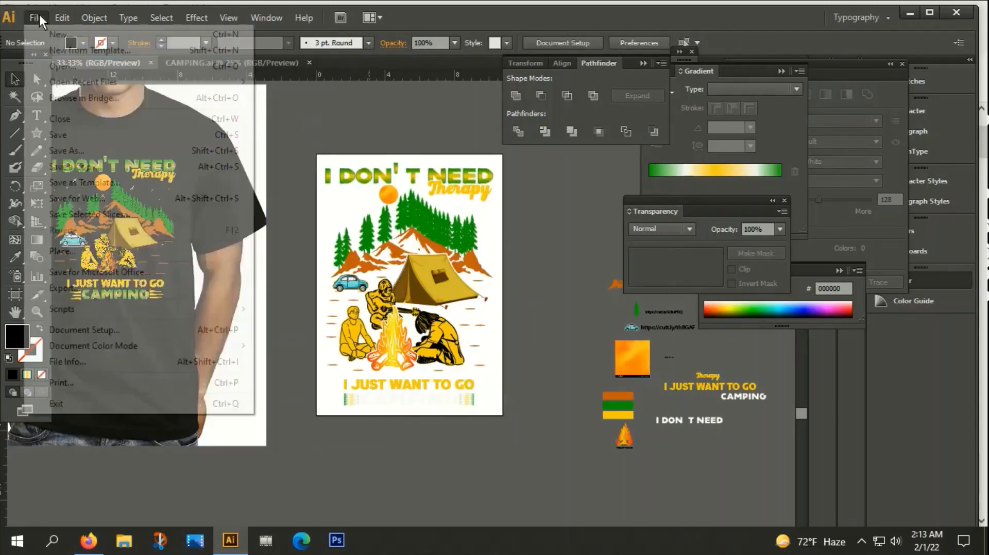
left_click(58, 291)
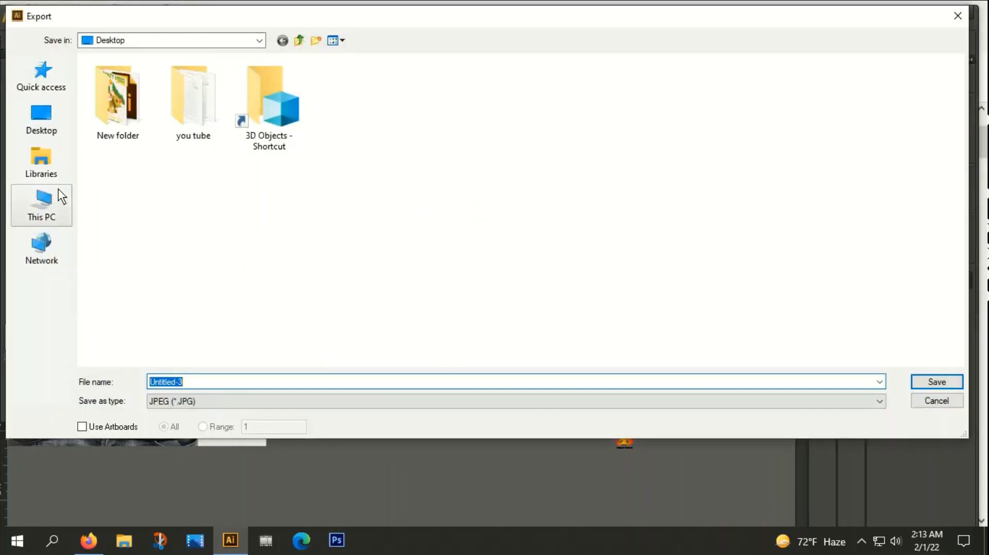
left_click(52, 199)
double_click(278, 129)
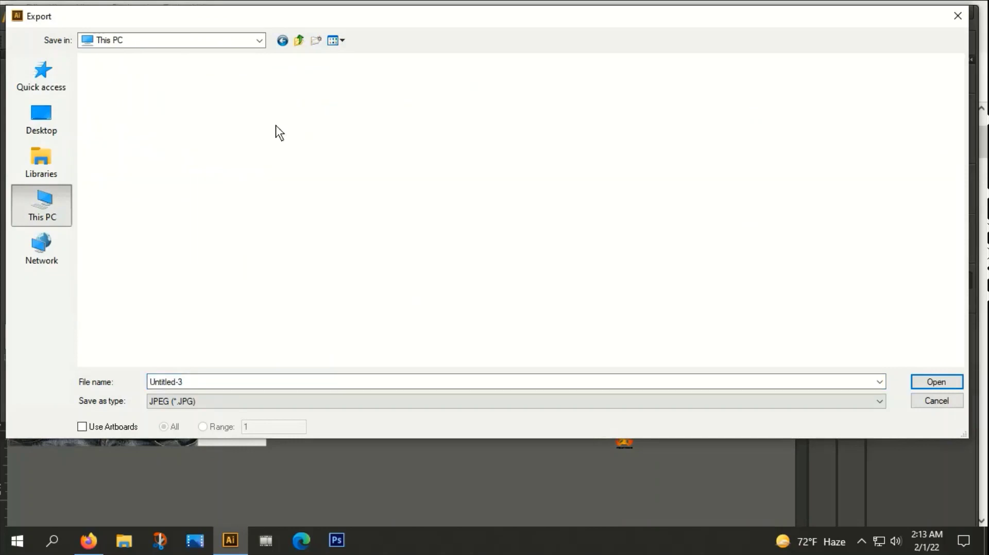
double_click(122, 106)
Step: Export the artboard as a PNG named 'png', accepting the default PNG options
left_click(195, 401)
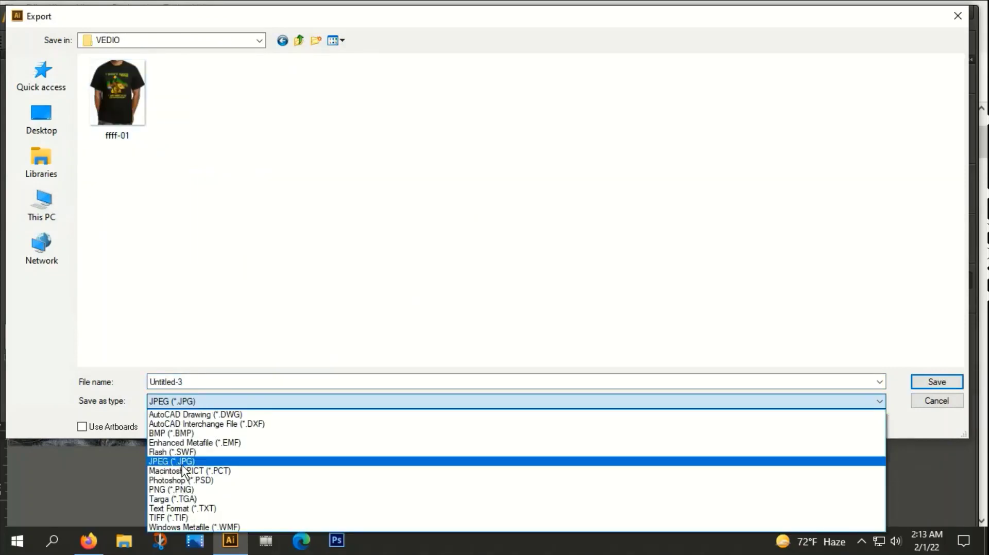
left_click(189, 489)
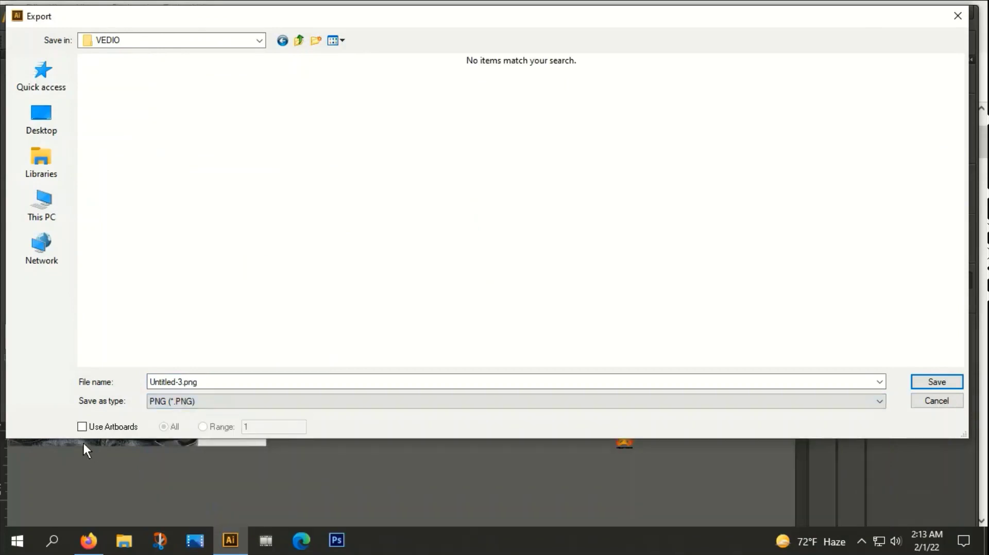
left_click(81, 427)
double_click(209, 381)
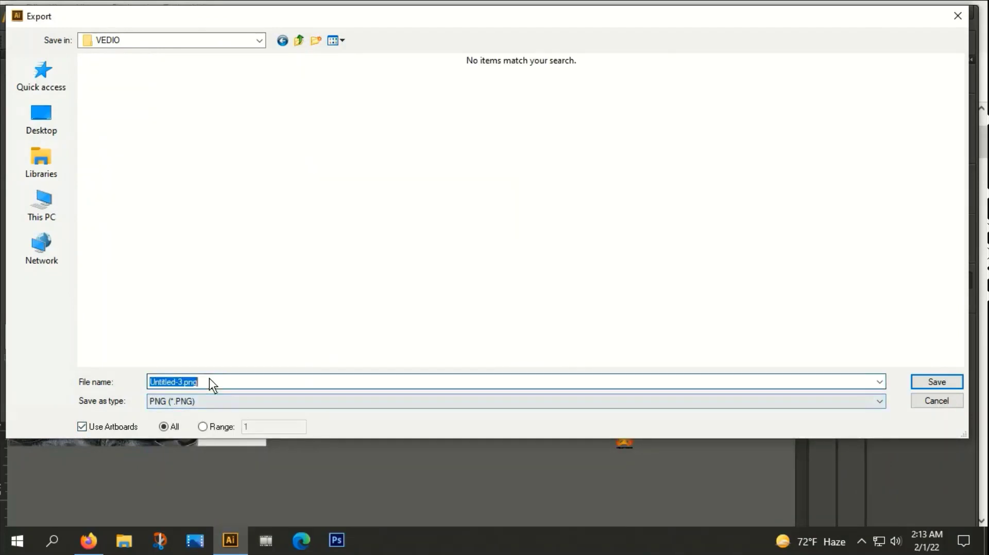
type("png")
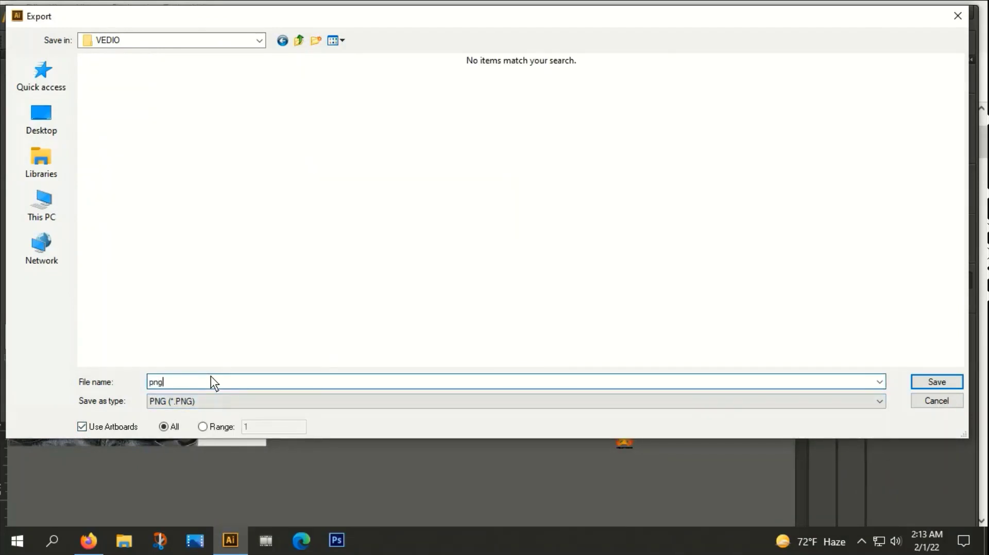
left_click(938, 381)
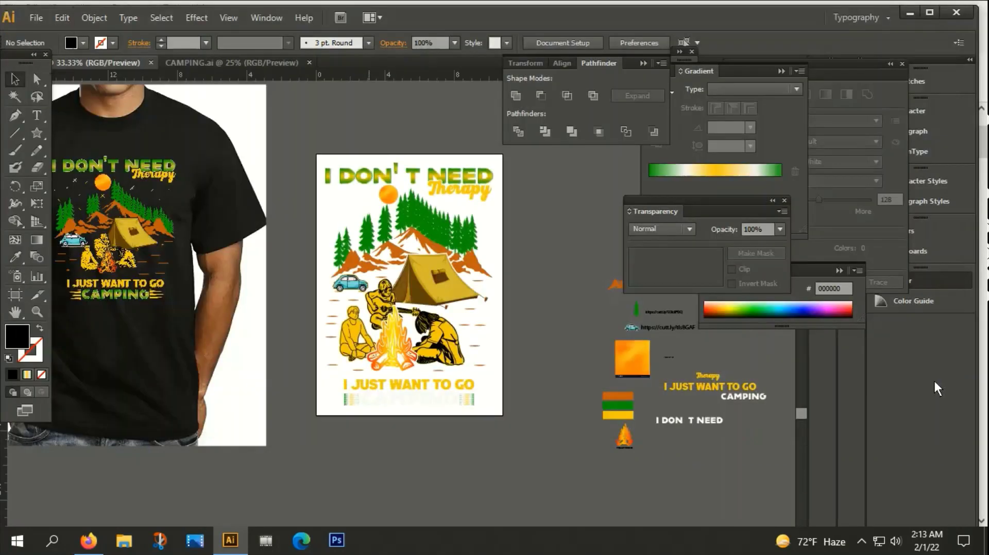
left_click(711, 497)
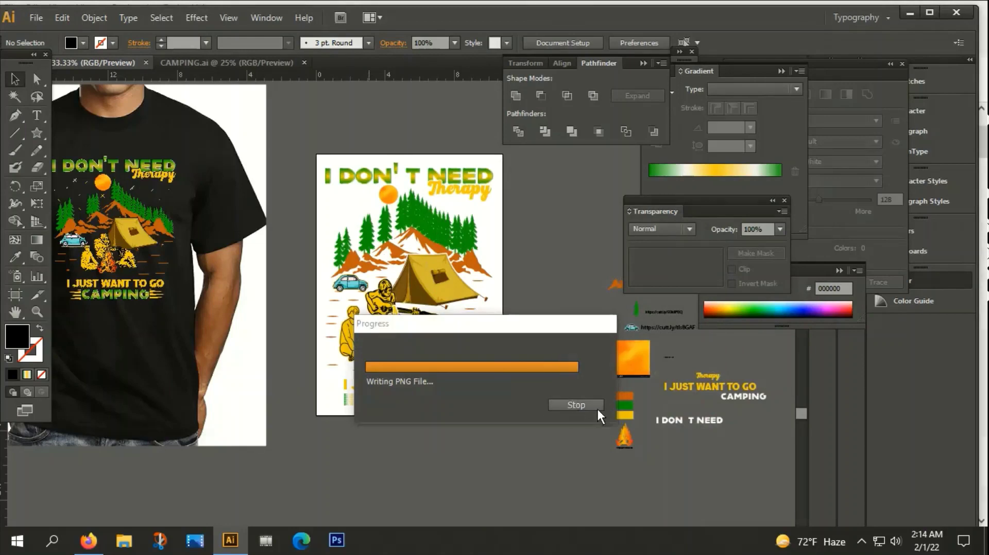
left_click(36, 17)
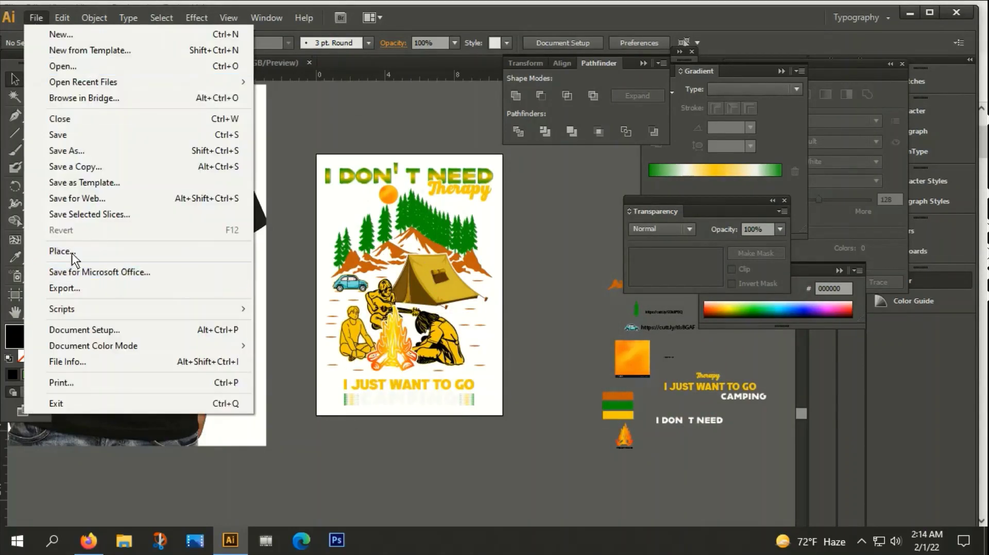
Step: Save an Illustrator EPS named 'source file' per artboard, accepting the EPS options
left_click(62, 152)
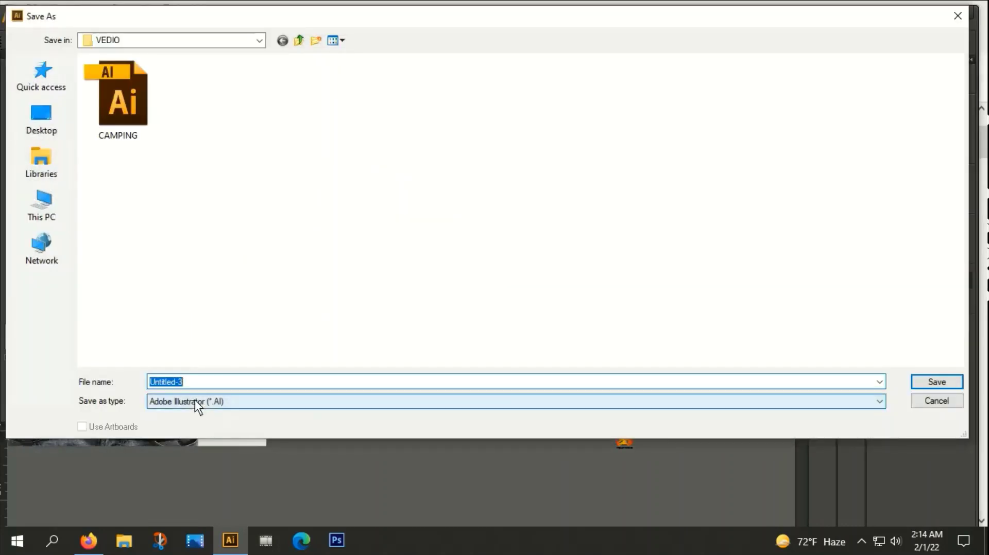
left_click(194, 401)
left_click(196, 438)
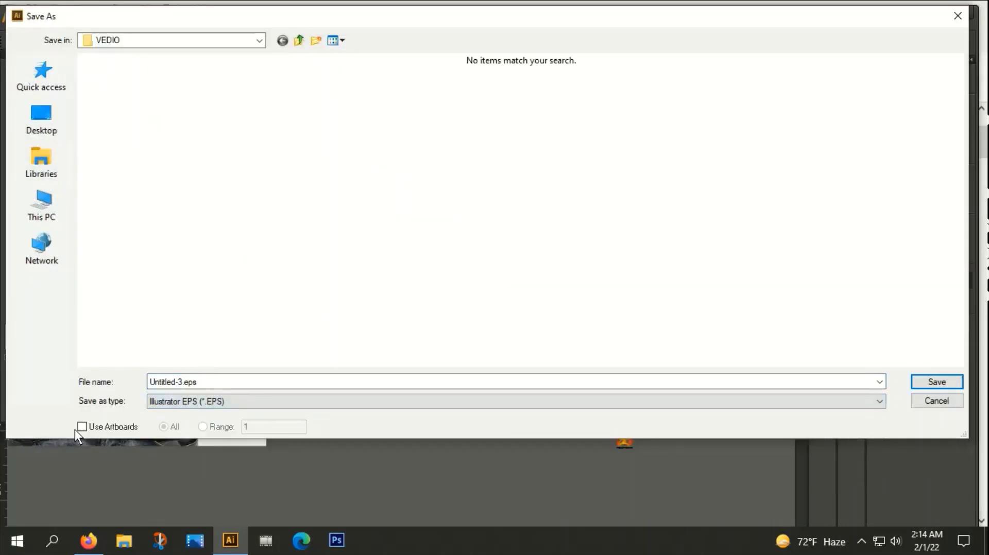
left_click(81, 427)
left_click(208, 381)
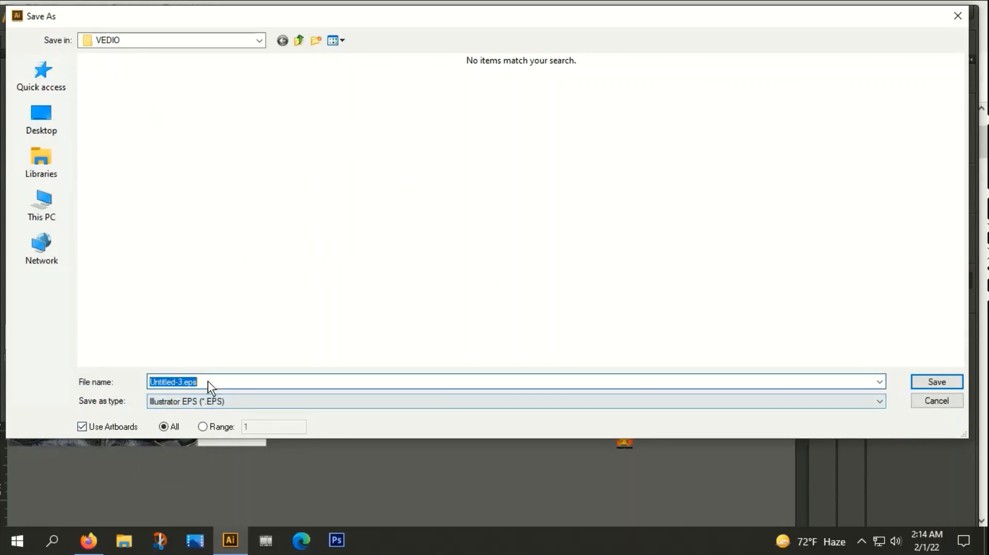
type("source file")
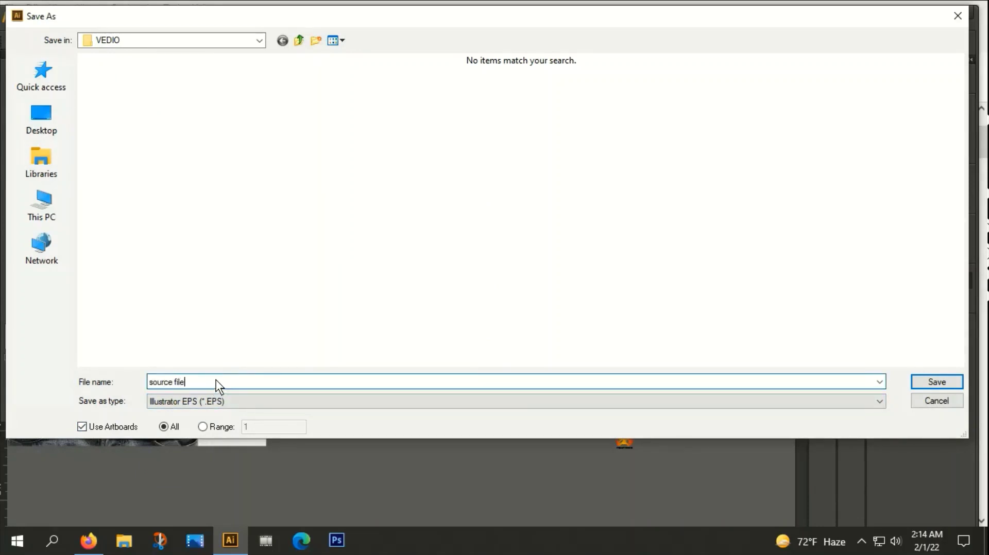
left_click(936, 387)
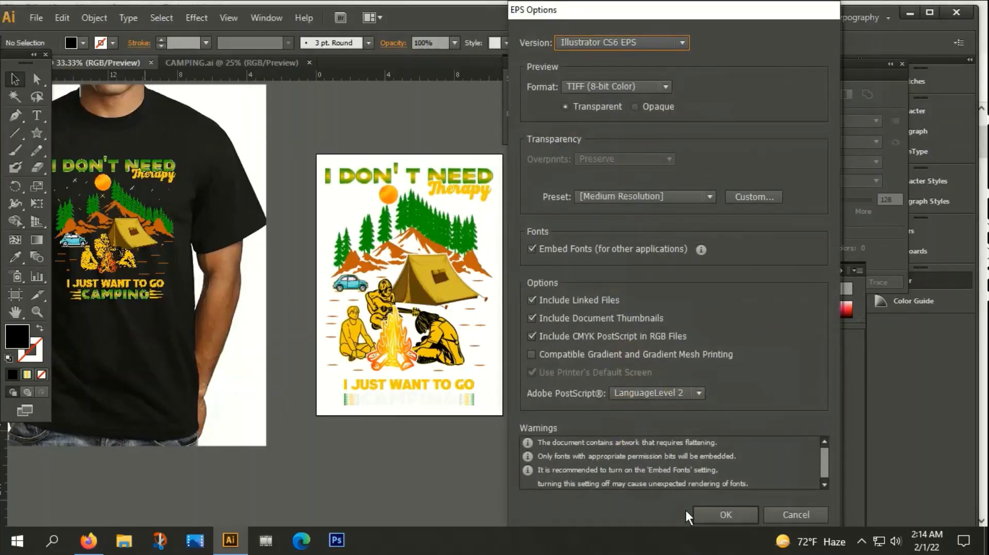
left_click(702, 514)
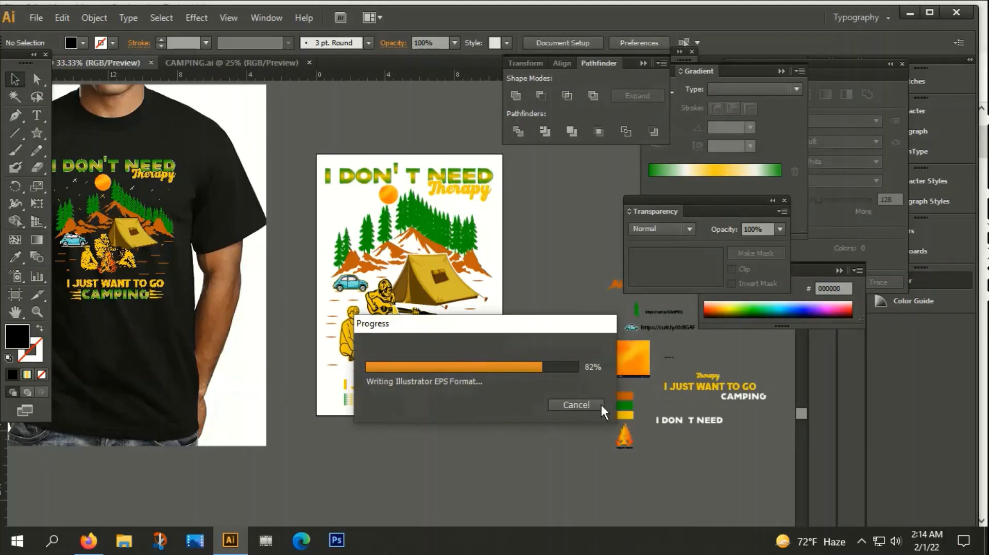
left_click(241, 71)
Step: Delete the old artwork from the CAMPING.ai artboard
key("ctrl+minus")
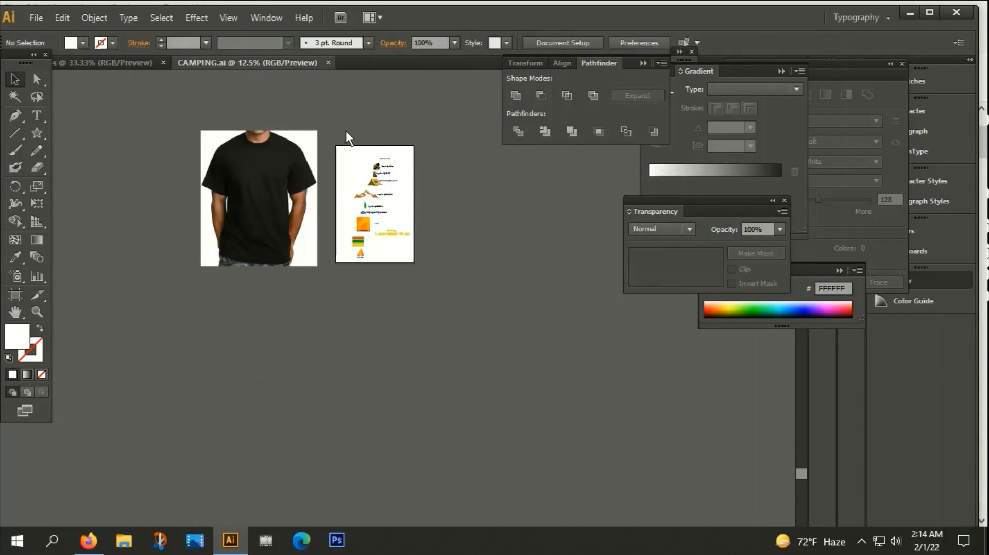
left_click_drag(347, 137, 411, 270)
key("Delete")
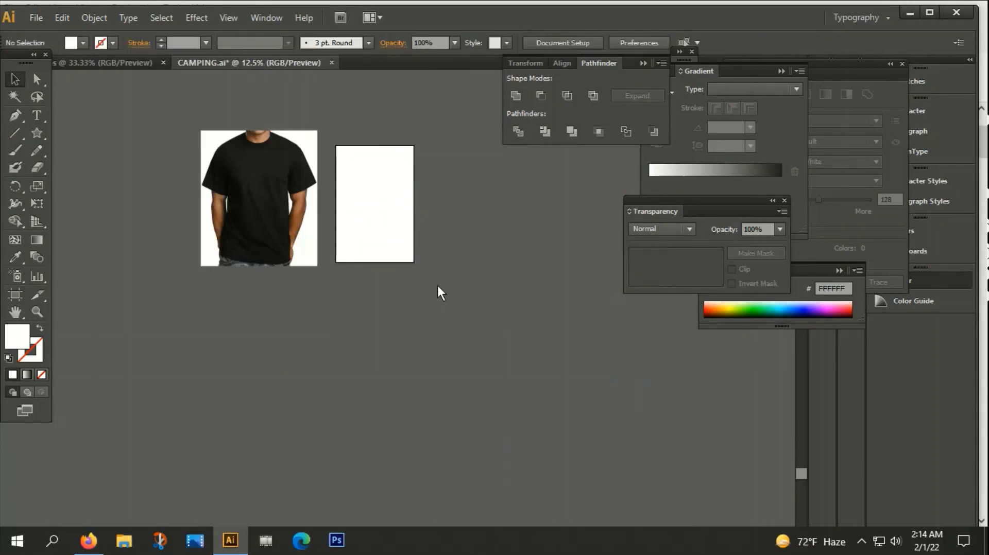
Step: Move the artboard onto the T-shirt photo and resize it to about 12.7 by 20.83 in
left_click(15, 295)
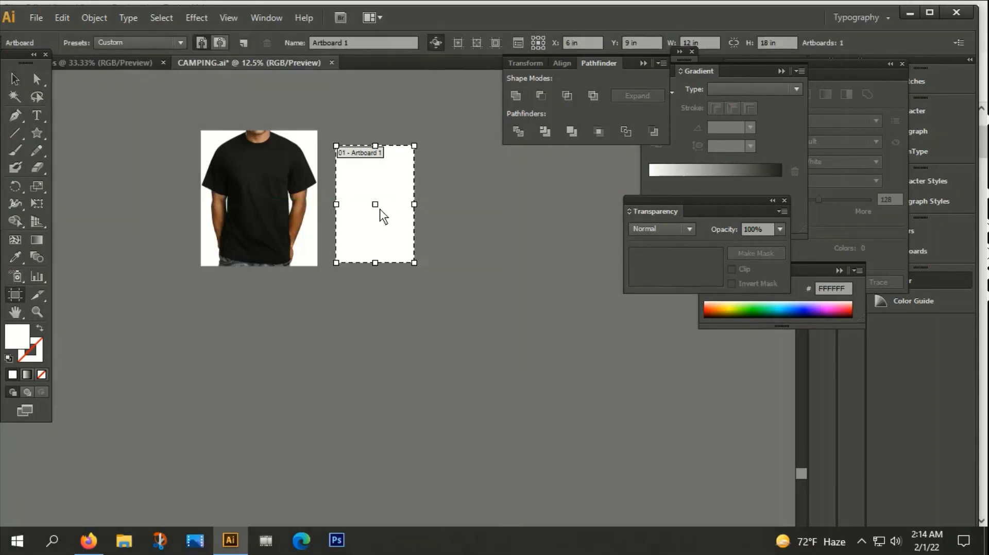
left_click_drag(380, 211, 264, 204)
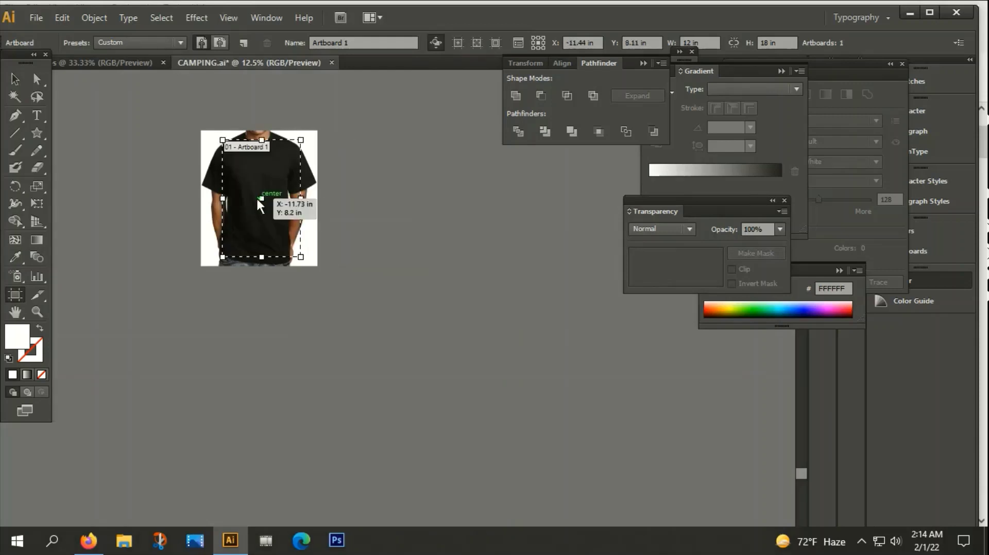
scroll(265, 204, "up", 3)
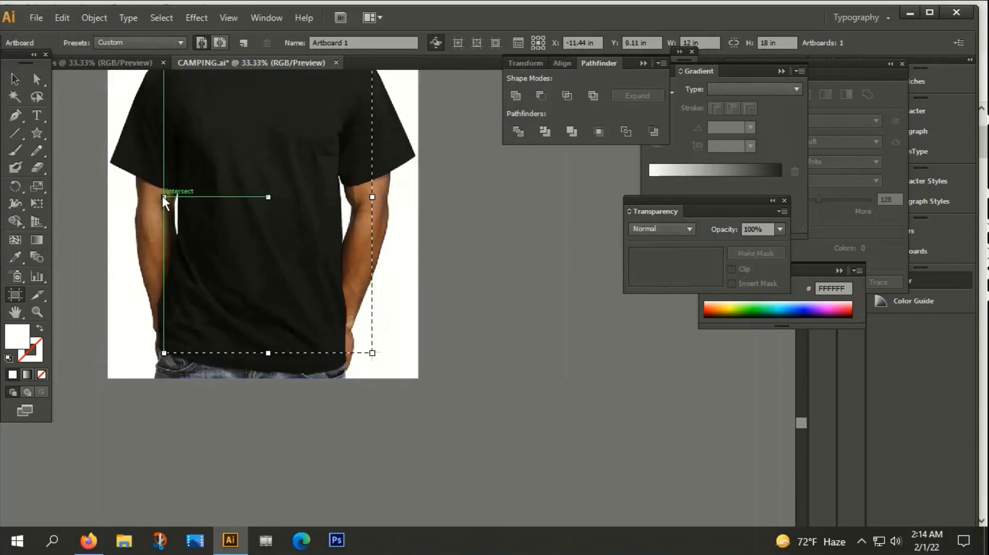
left_click_drag(163, 198, 109, 197)
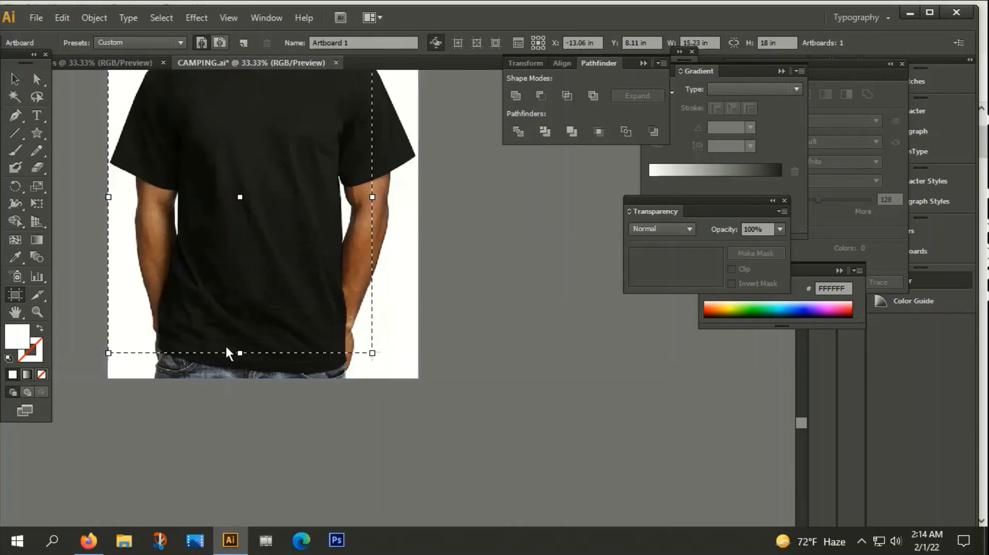
left_click_drag(240, 353, 241, 379)
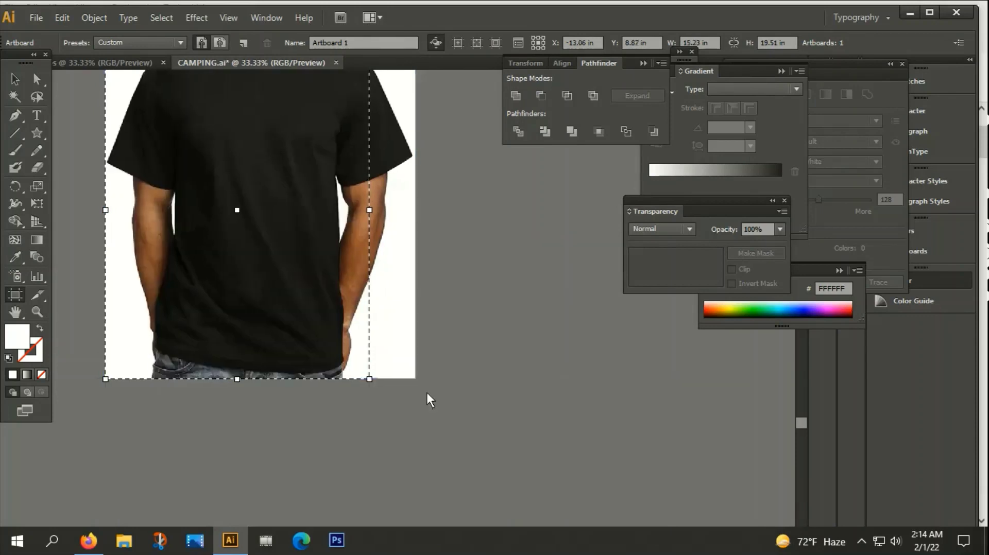
left_click_drag(392, 338, 436, 337)
left_click_drag(283, 168, 282, 146)
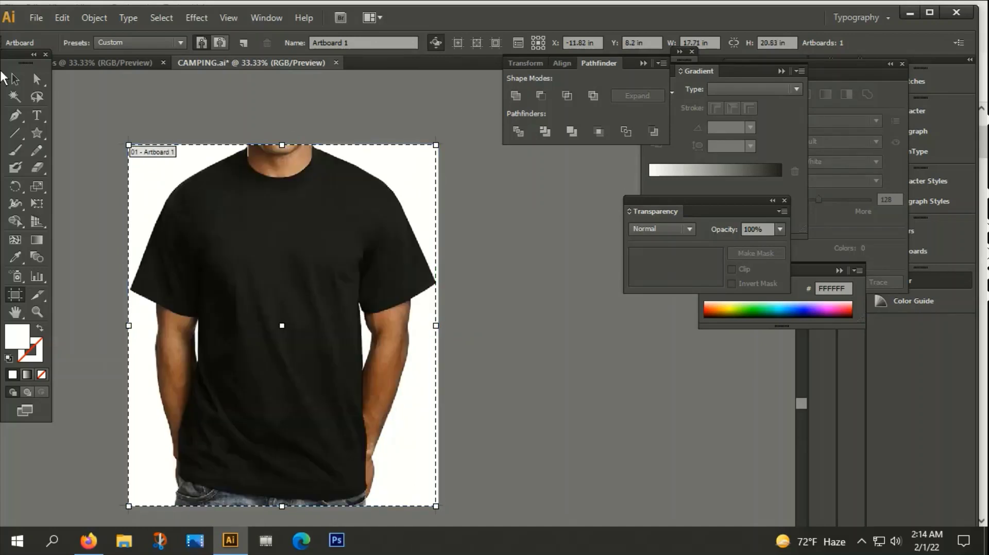
left_click(14, 81)
Step: Place the png-01 camping design into the mockup document
left_click(36, 18)
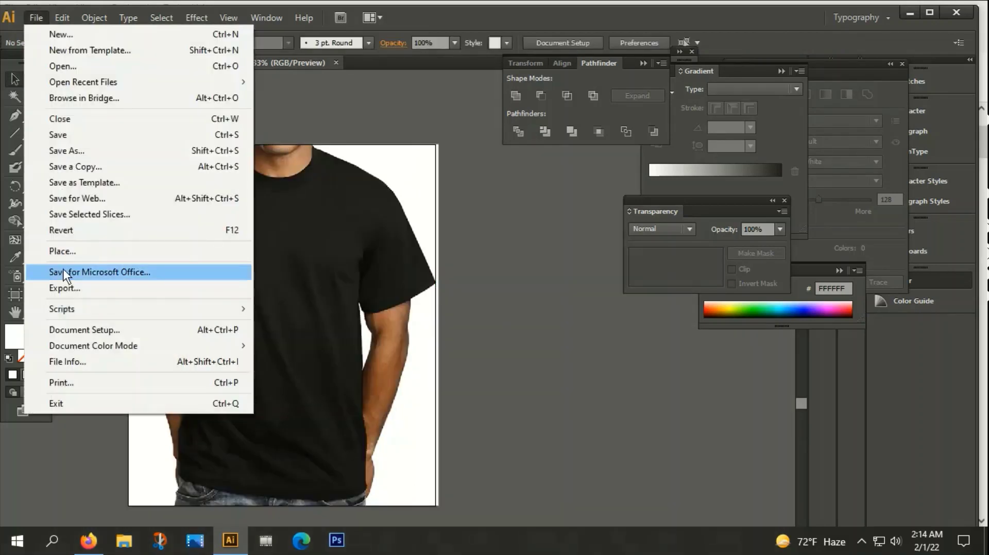
left_click(56, 254)
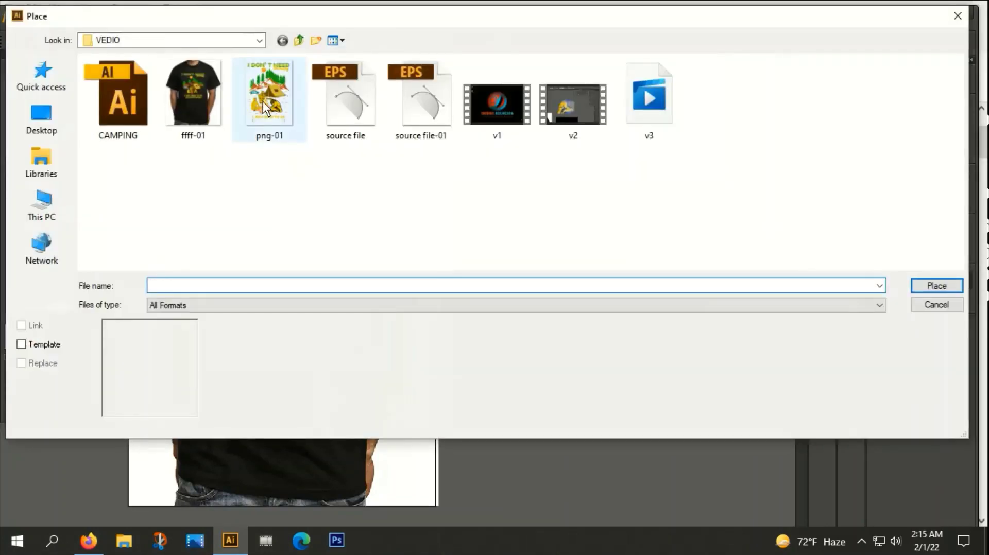
double_click(262, 101)
Step: Scale the design down and centre it on the T-shirt's chest
left_click_drag(407, 394, 340, 322)
mouse_move(407, 194)
left_mouse_down()
mouse_move(404, 208)
mouse_move(376, 210)
left_mouse_up()
left_click_drag(342, 283, 304, 276)
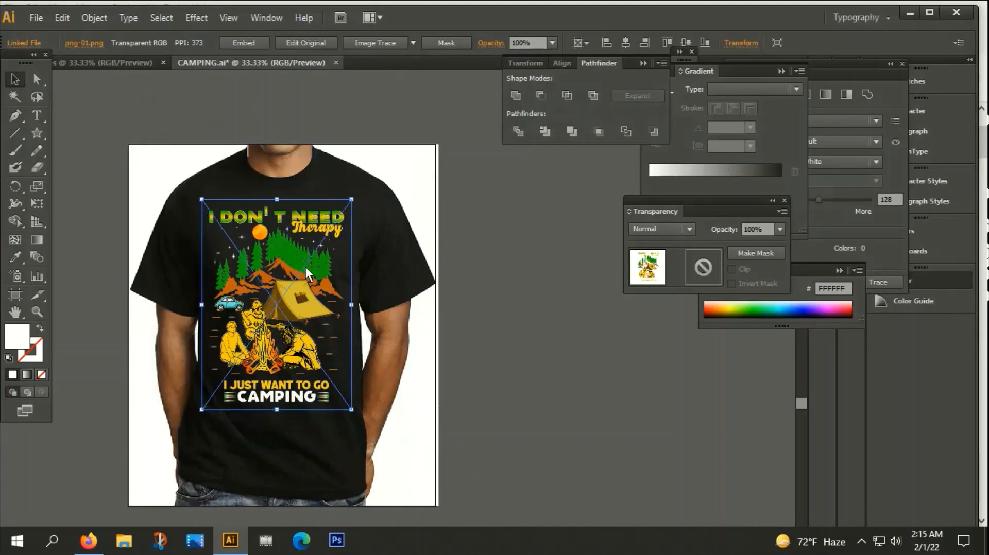
left_click(448, 178)
left_click(300, 263)
key("shift+Up")
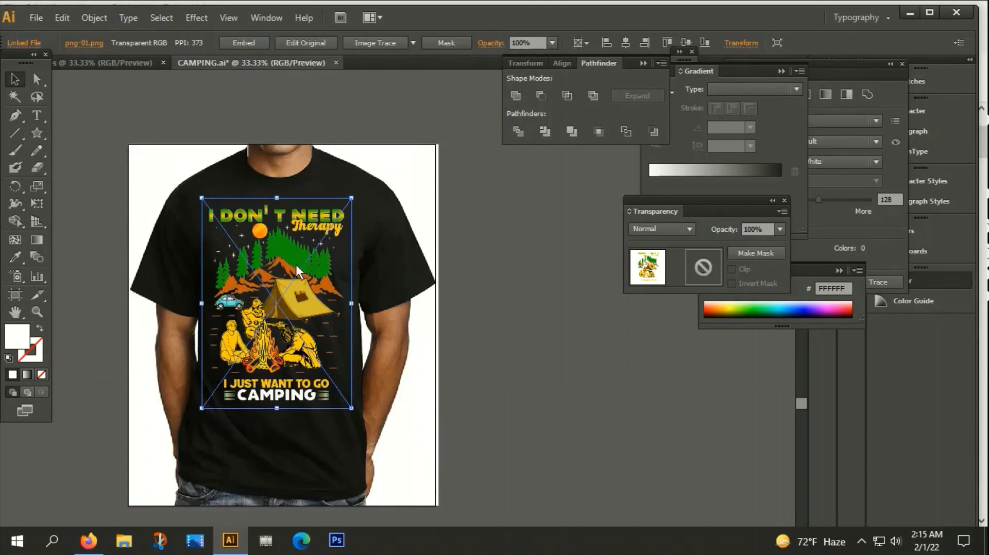
left_click_drag(276, 273, 277, 267)
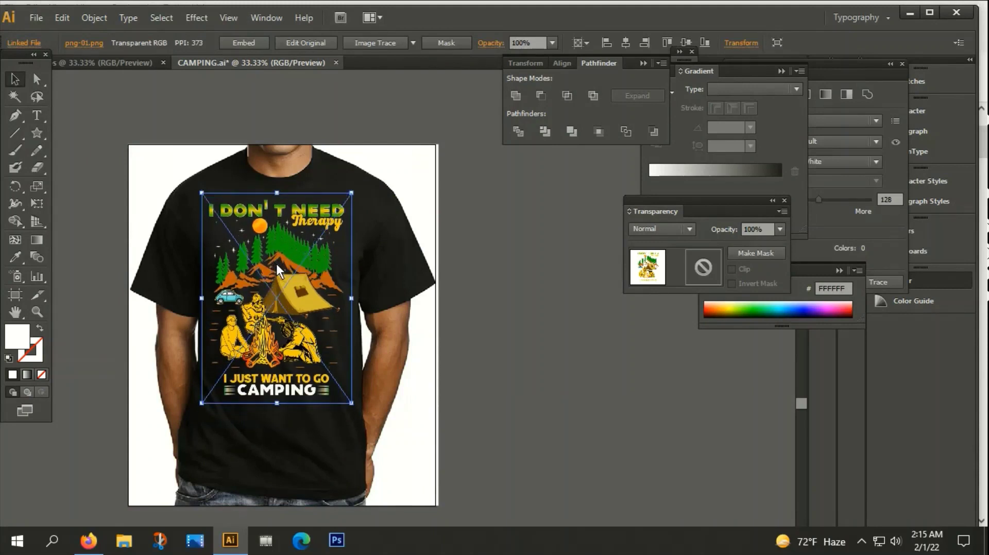
key("shift+Right")
left_click(519, 327)
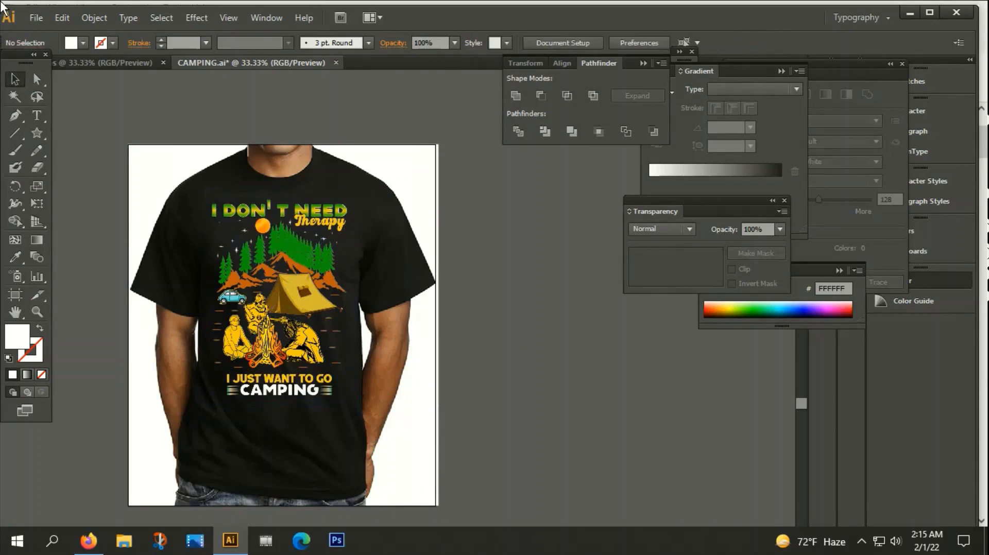
Step: Export the mockup artboard as a JPEG named 'with muck up', keeping default quality
left_click(36, 18)
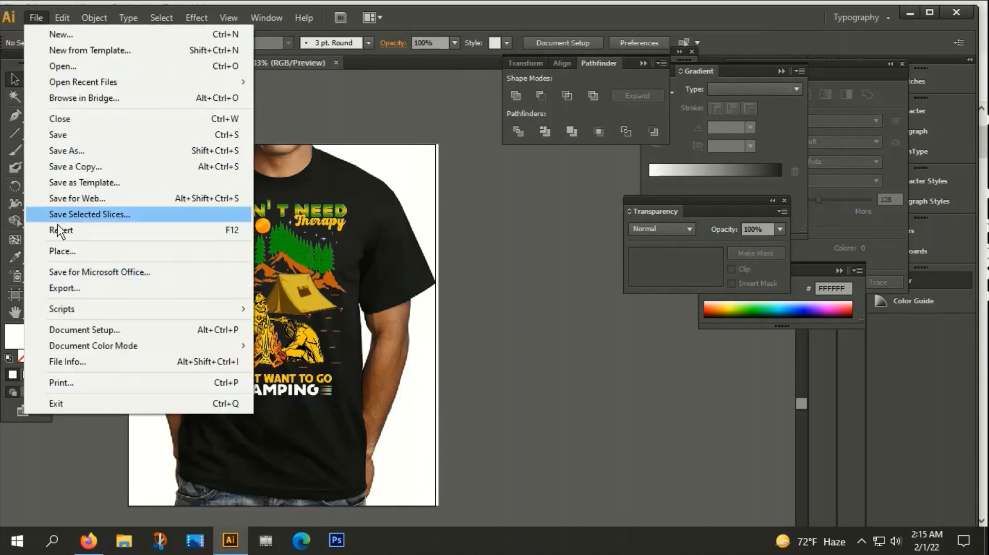
left_click(66, 289)
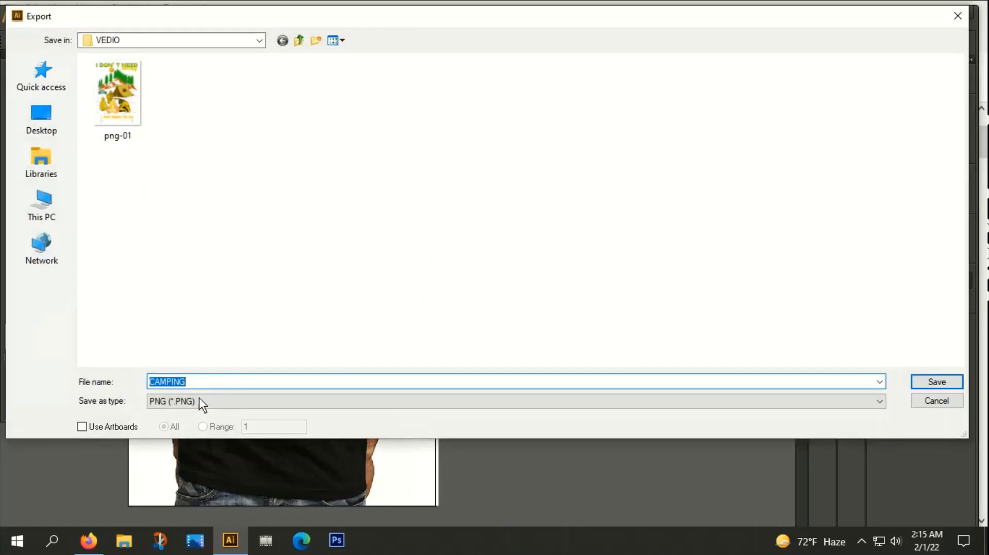
left_click(199, 398)
left_click(200, 459)
left_click(186, 401)
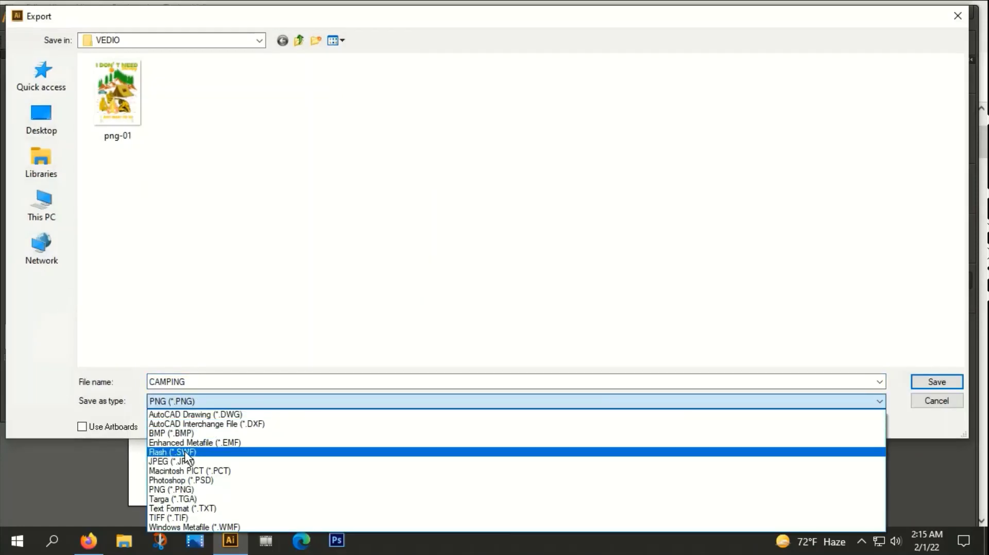
left_click(184, 452)
left_click(82, 427)
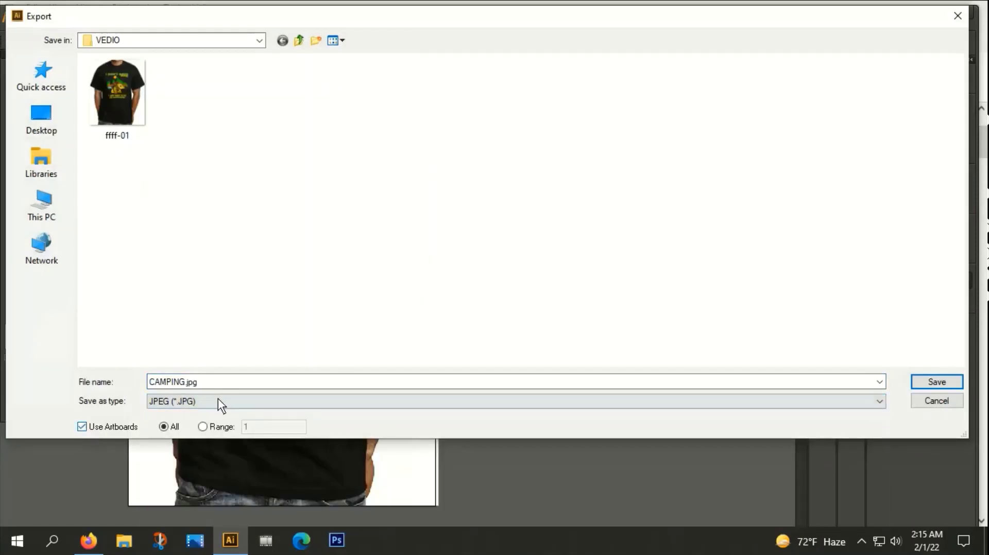
double_click(215, 381)
type("wi")
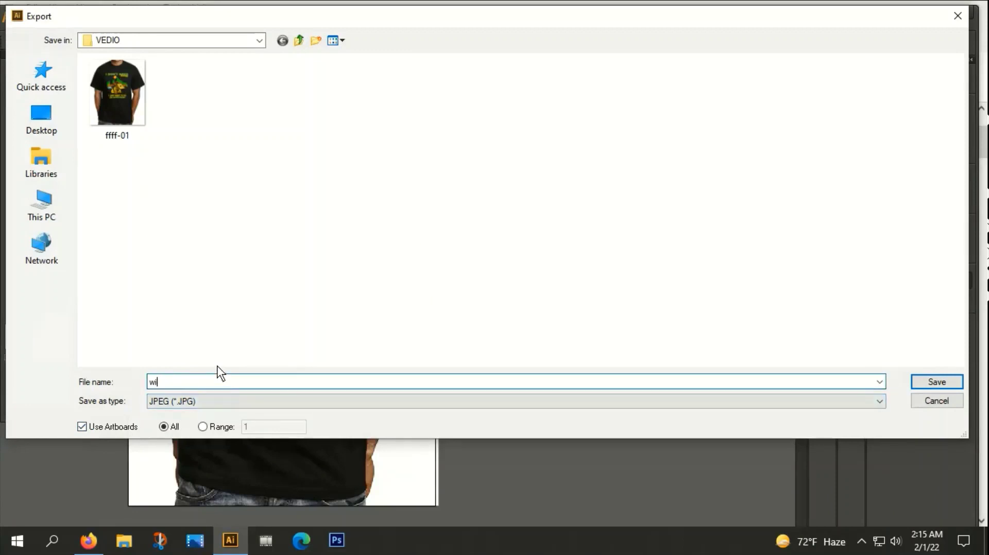
type("th muck up")
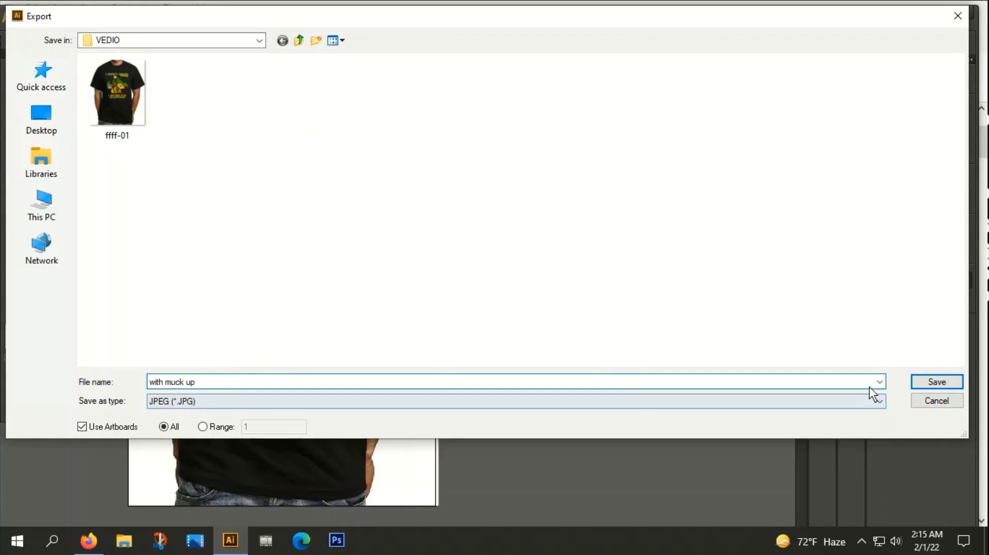
left_click(945, 378)
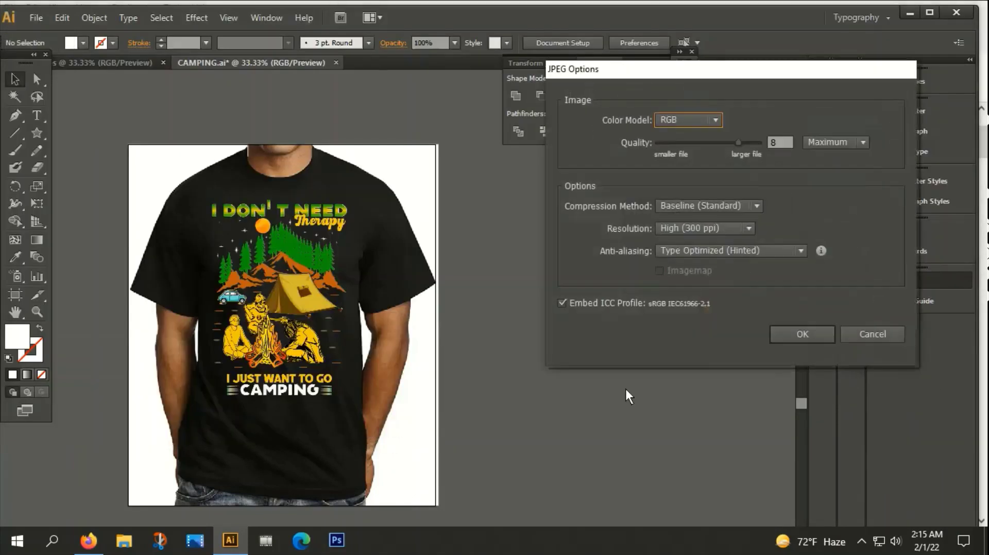
left_click(808, 330)
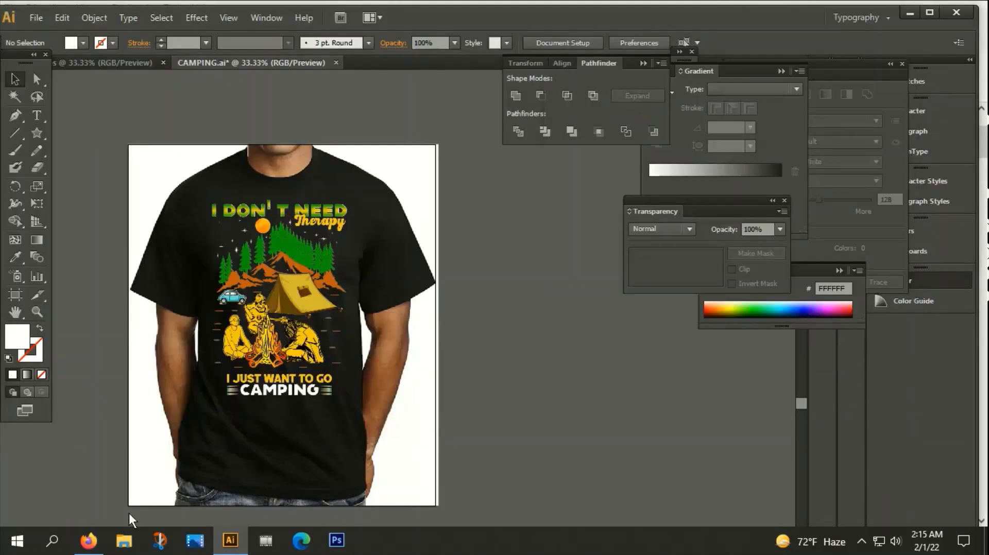
Step: Open 'with muck up-01' from the VEDIO folder in File Explorer to view it
left_click(123, 546)
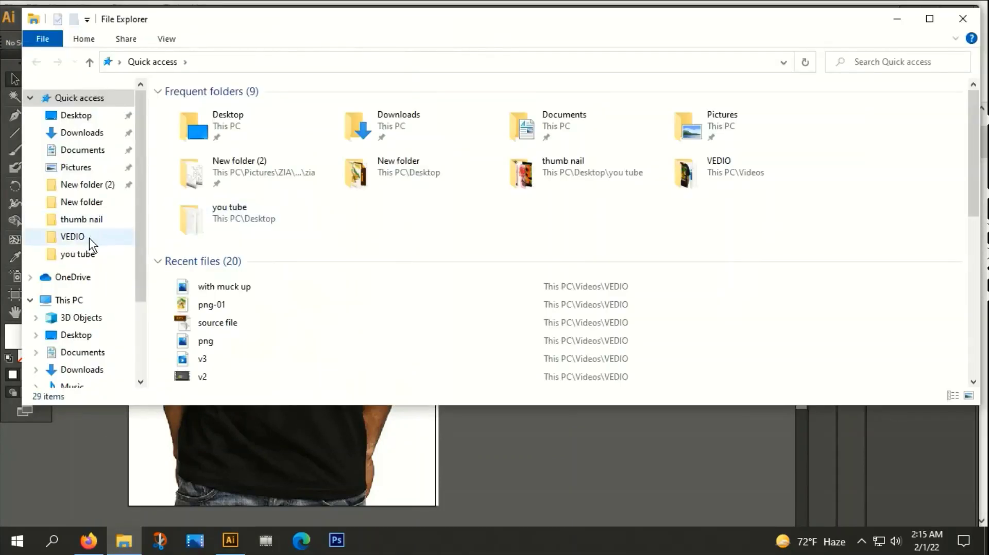
left_click(77, 236)
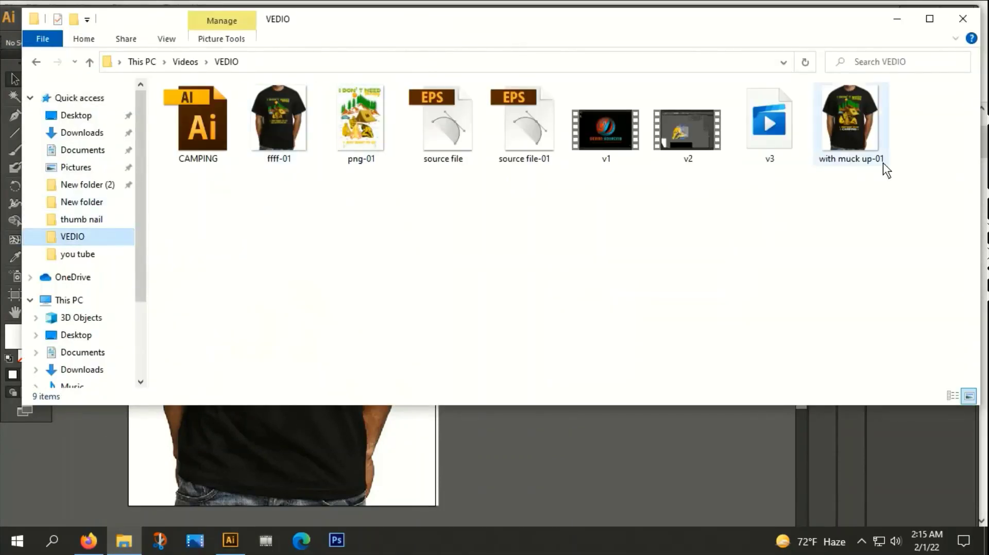
double_click(864, 137)
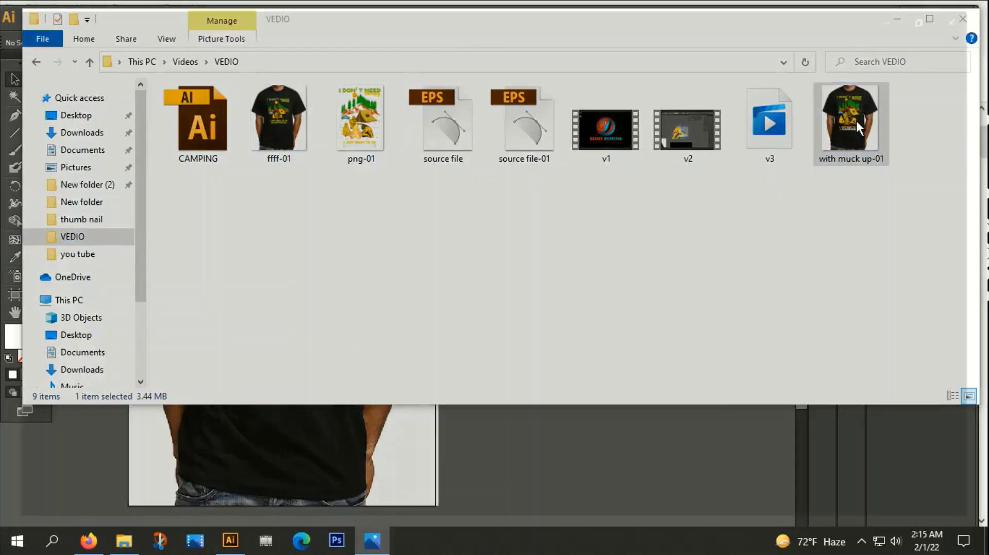